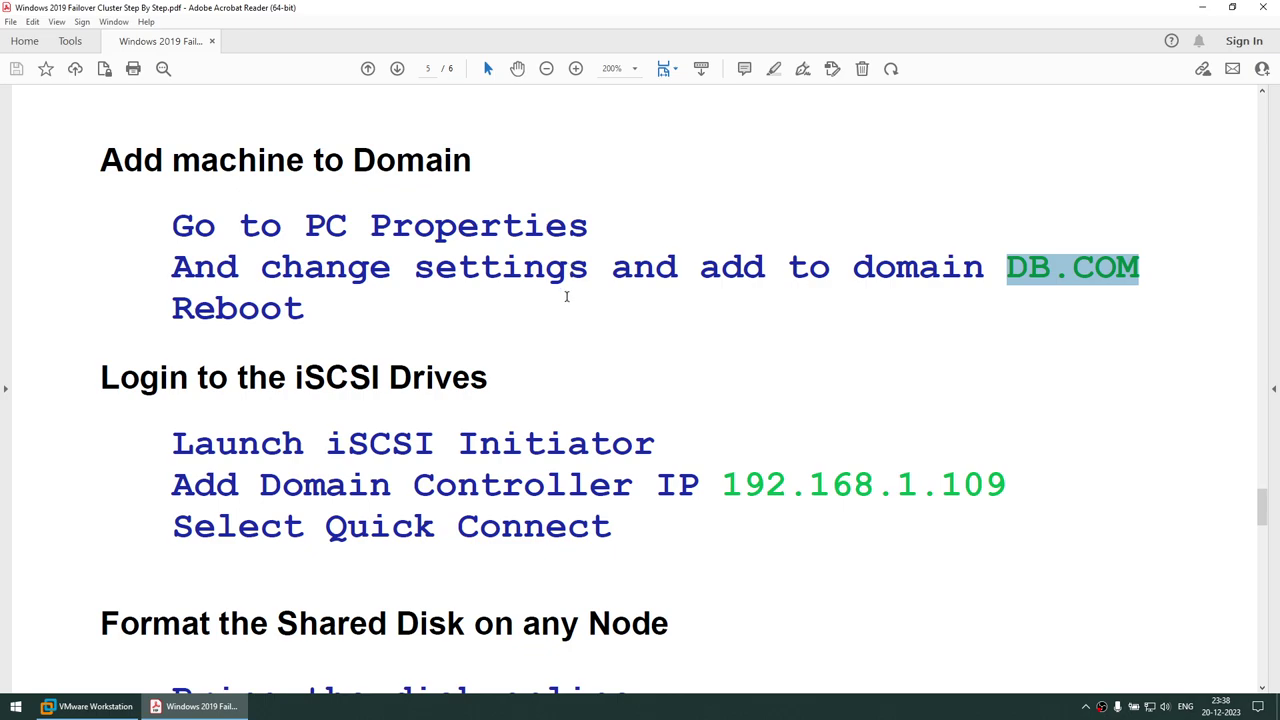
Scroll down and highlight 'iSCSI Initiator' and the domain controller IP 192.168.1.109
scroll(566, 295, "down", 4)
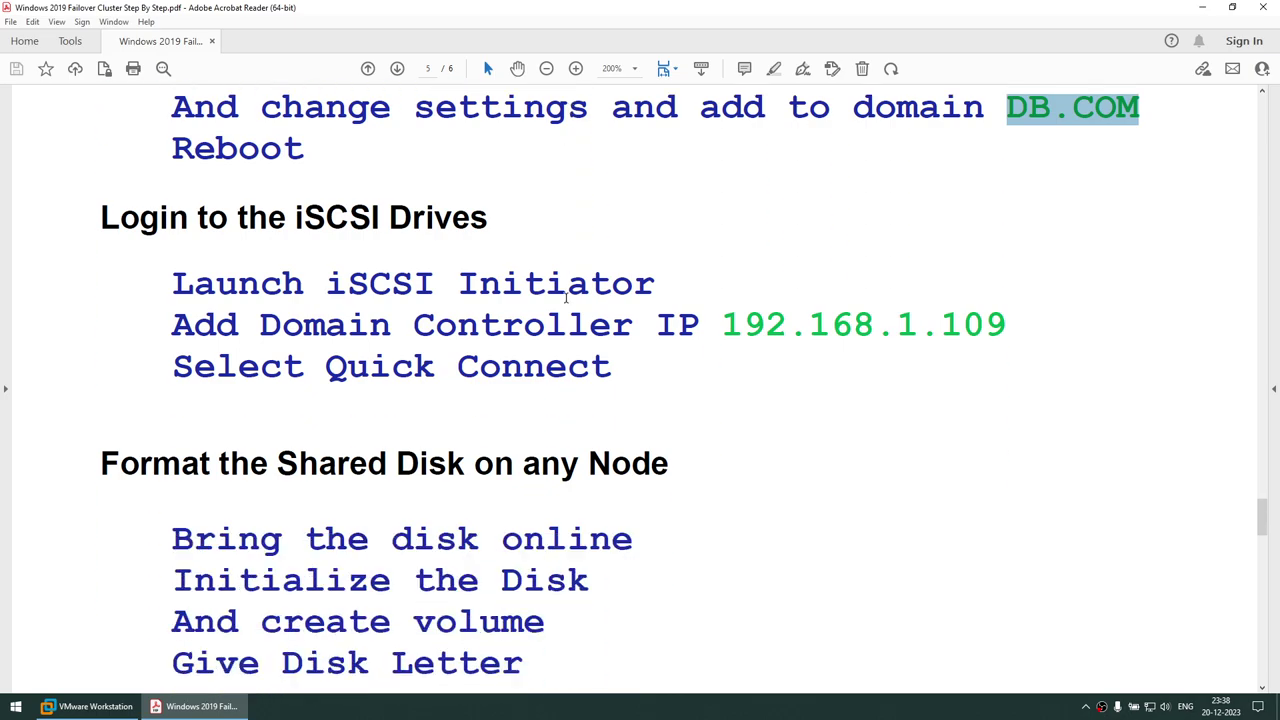
scroll(566, 295, "down", 1)
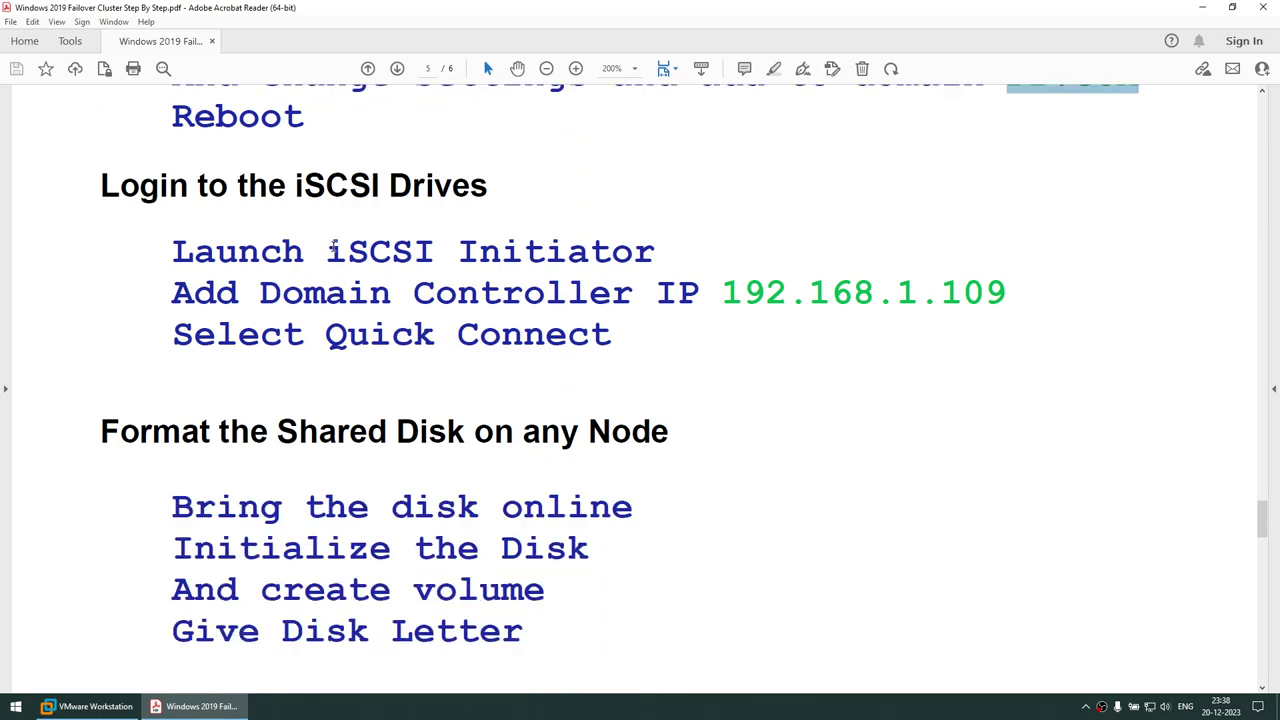
left_click_drag(329, 250, 565, 252)
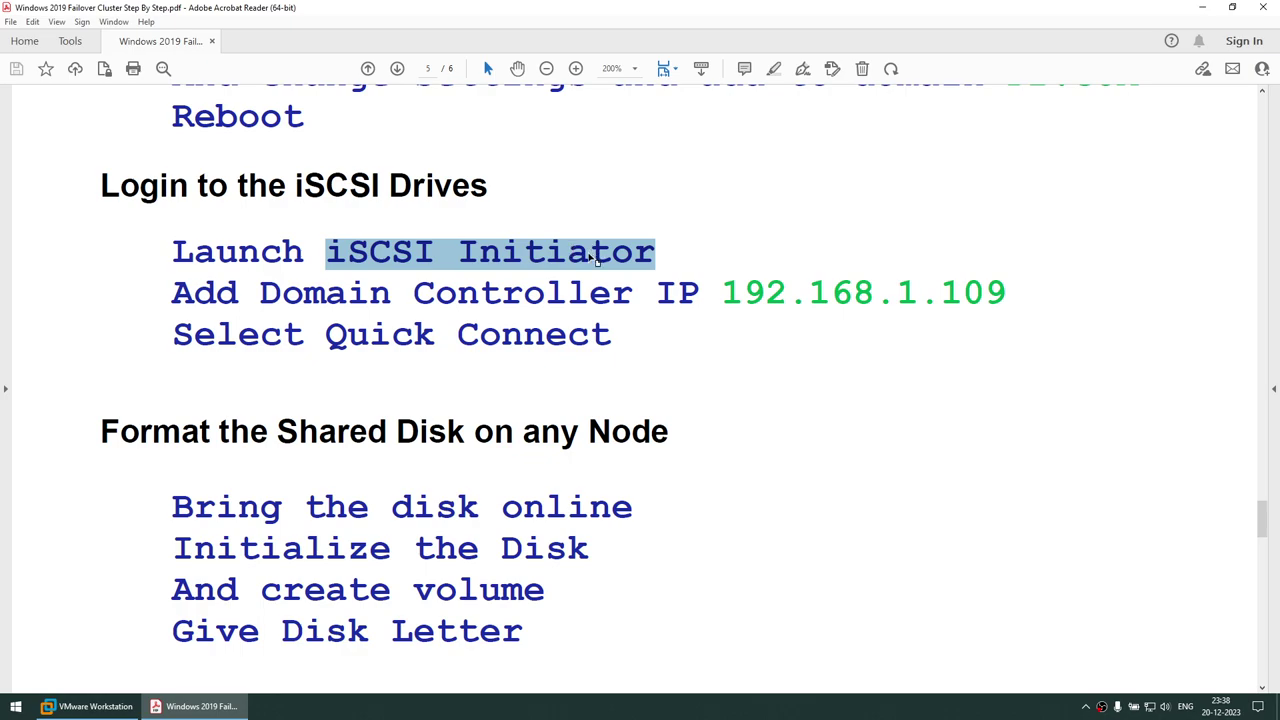
left_click_drag(724, 294, 997, 292)
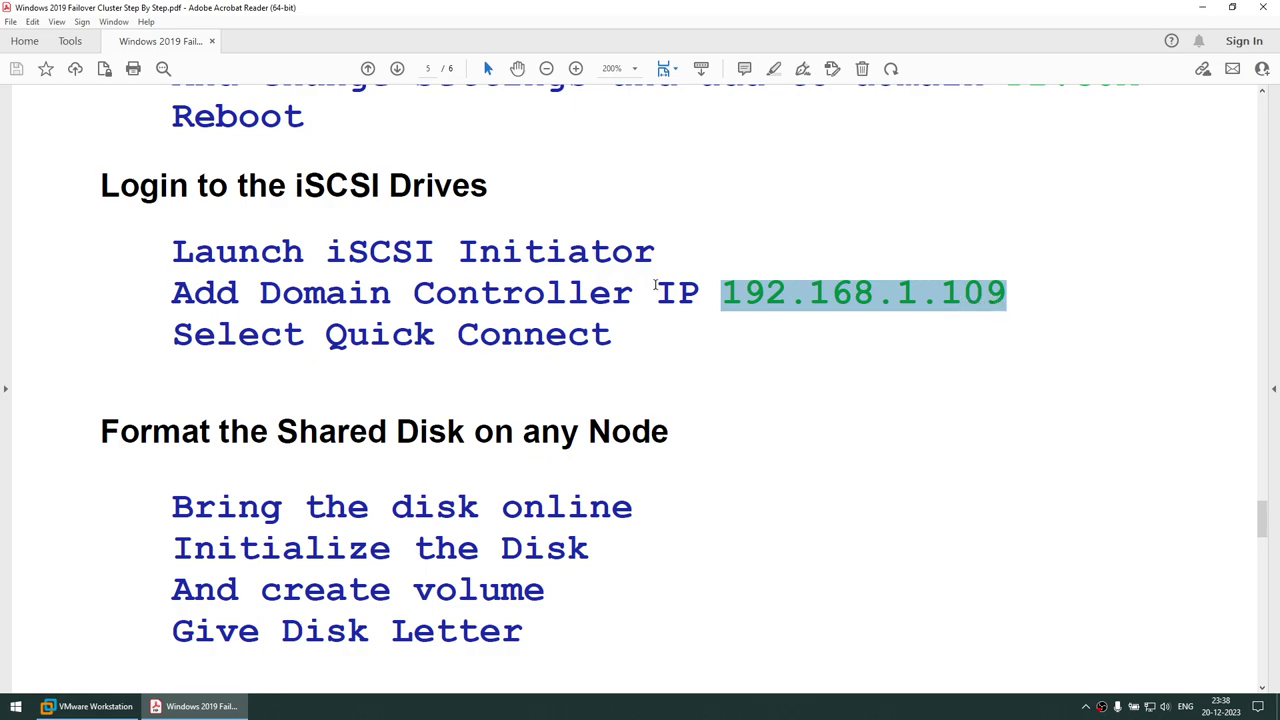
Highlight the shared-disk steps: any Node, disk online, Initialize the Disk, create volume, Give Disk Letter
scroll(798, 306, "down", 2)
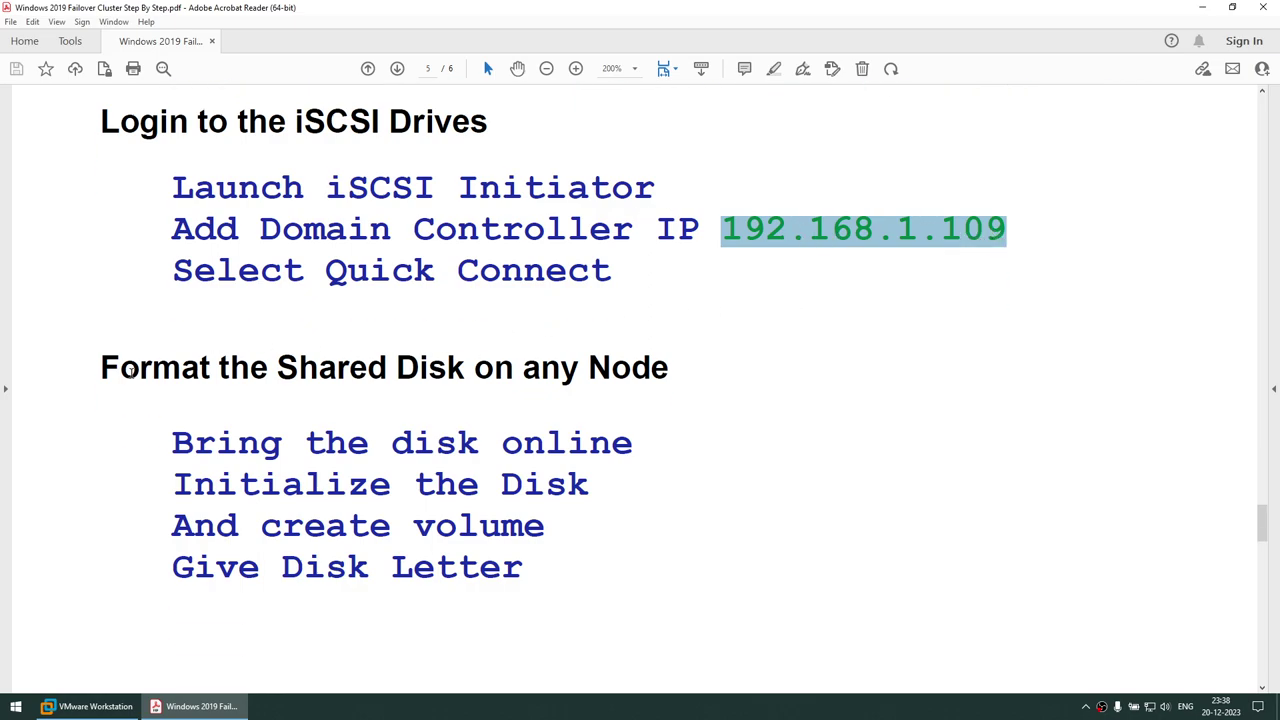
left_click_drag(104, 368, 577, 537)
left_click_drag(522, 368, 664, 372)
left_click_drag(302, 440, 632, 445)
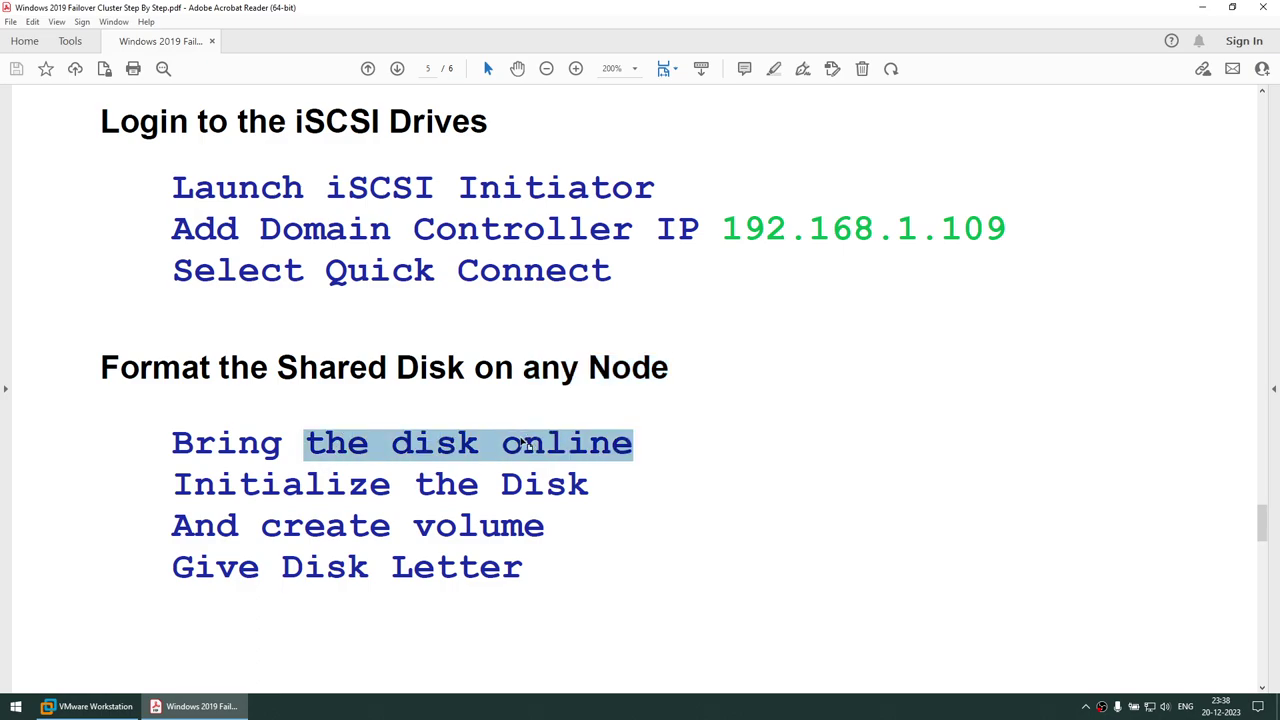
left_click(284, 484)
triple_click(284, 484)
left_click_drag(334, 525, 459, 530)
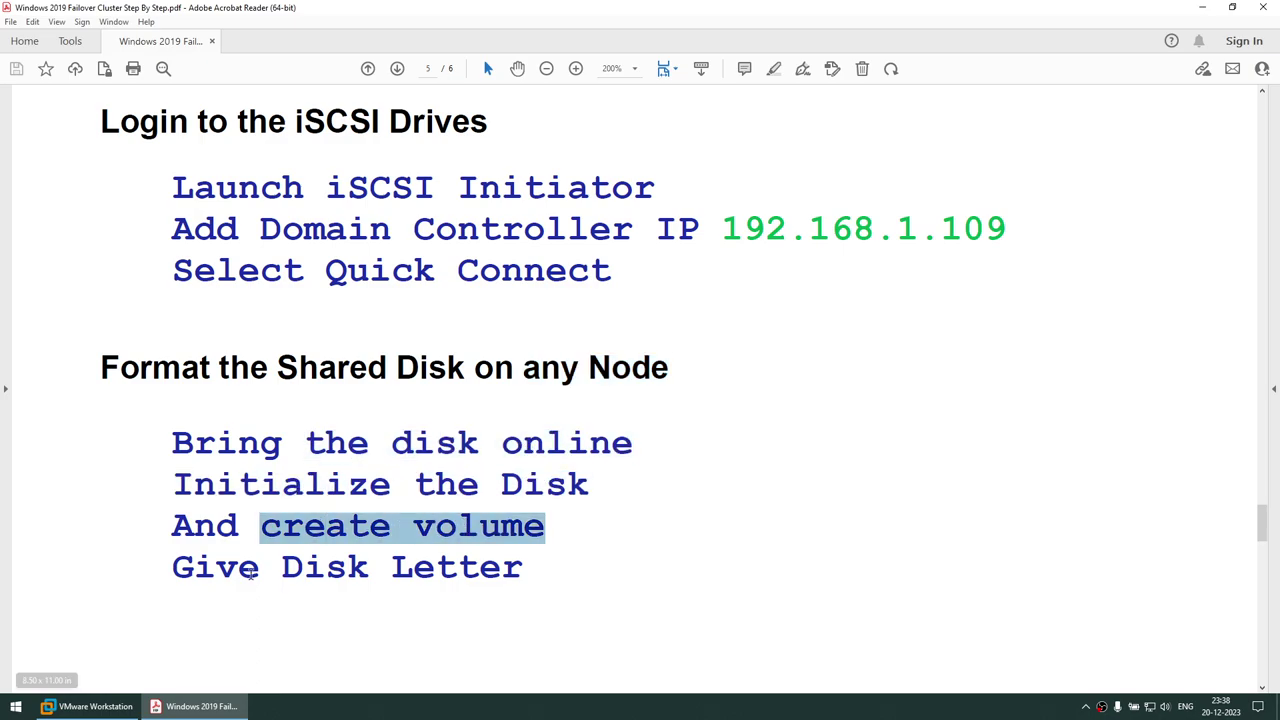
left_click_drag(185, 572, 465, 571)
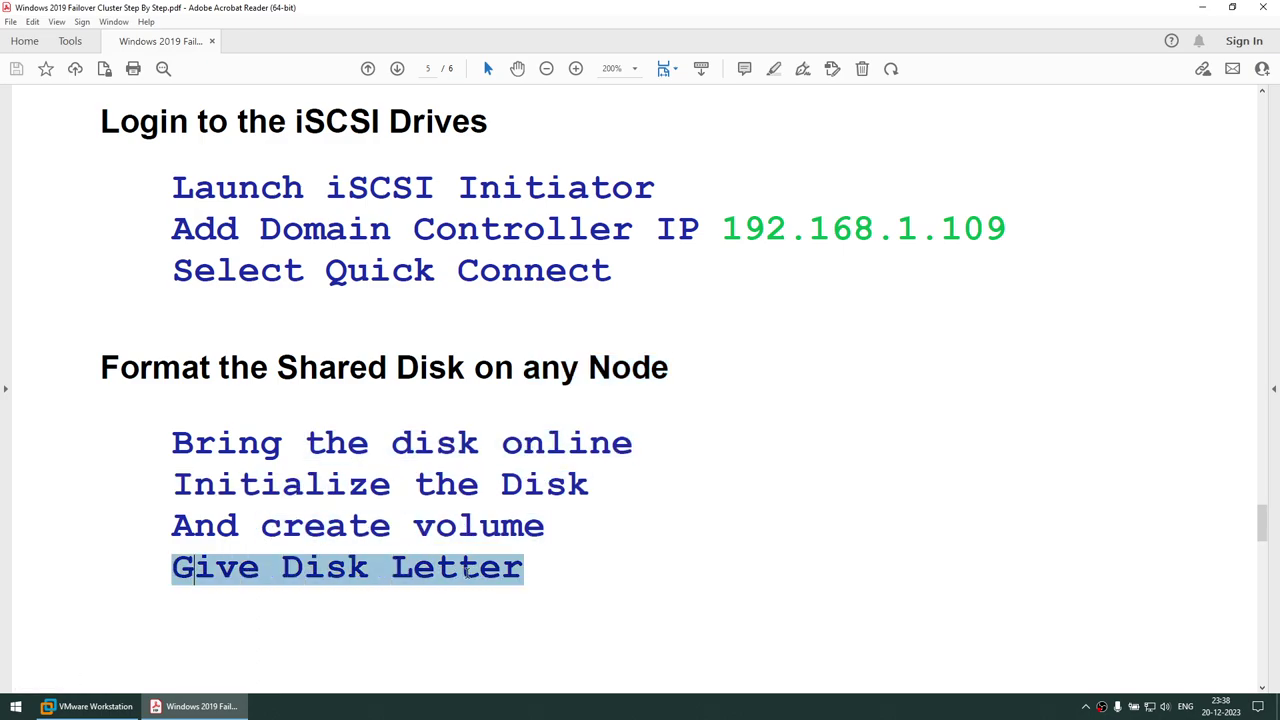
left_click(693, 716)
left_click(648, 589)
Scroll through the guide to reach Part4: Create Failover Cluster on page 6
scroll(647, 589, "down", 10)
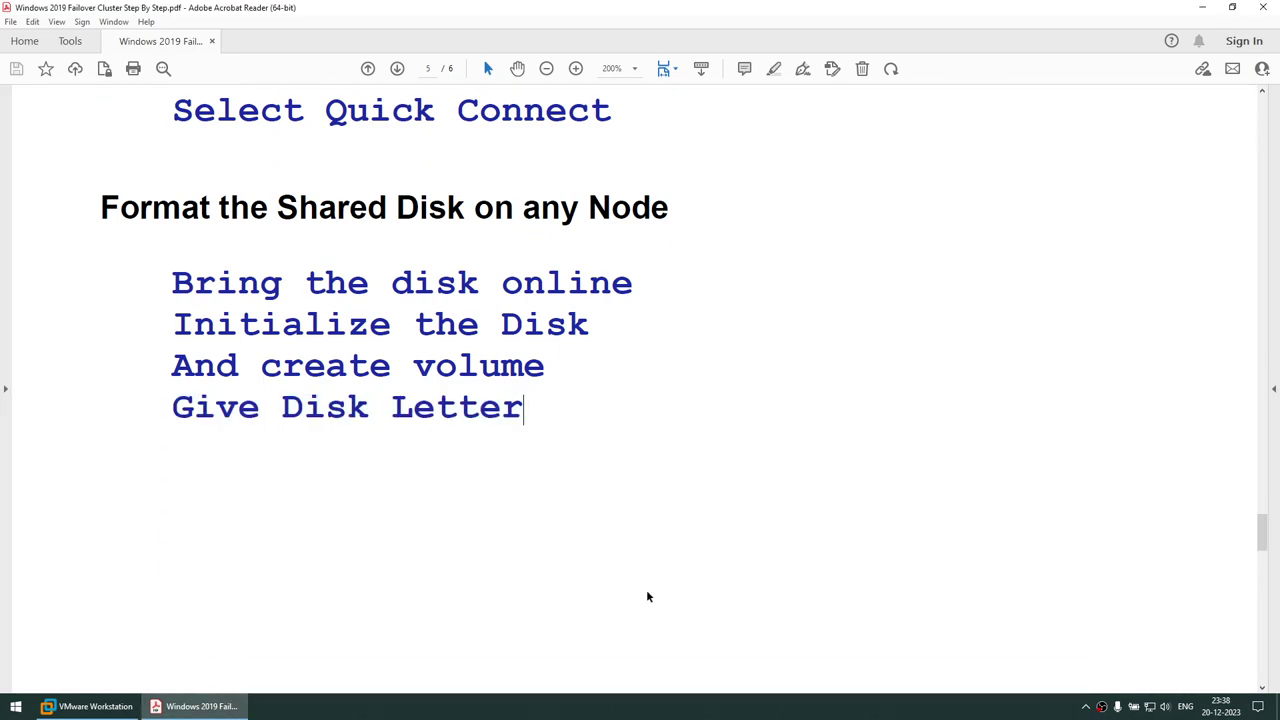
scroll(645, 593, "down", 5)
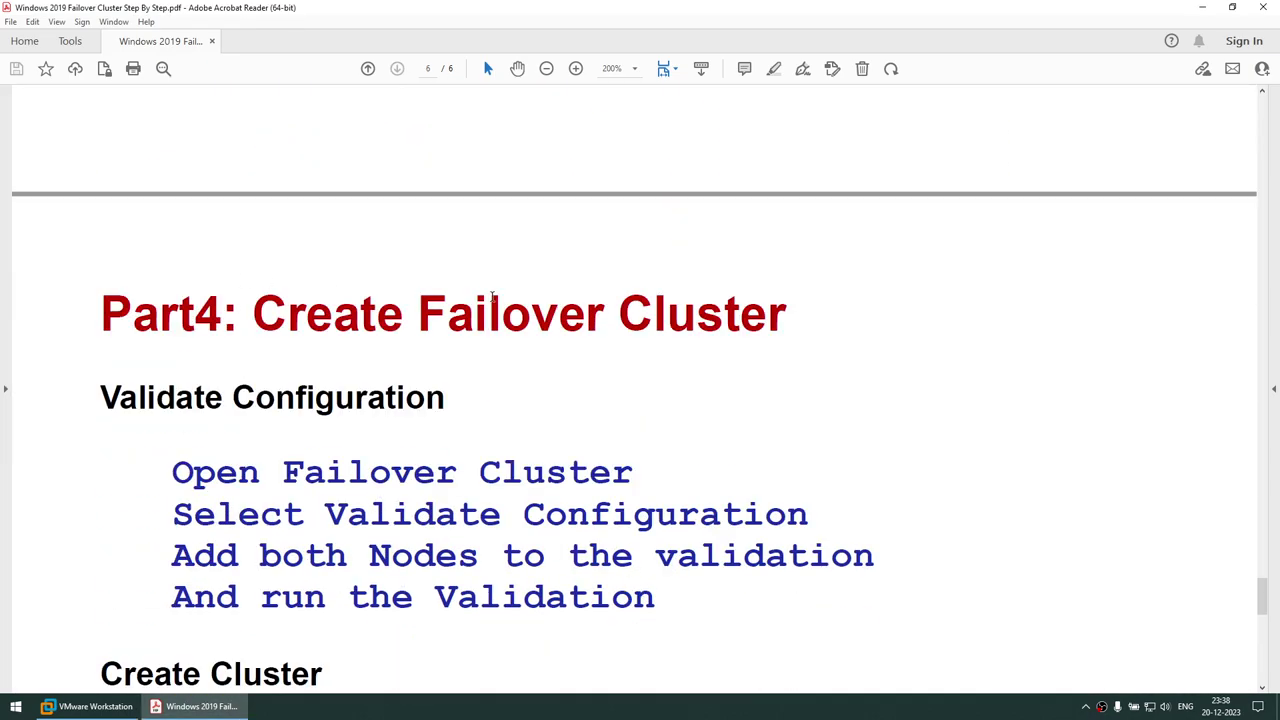
scroll(470, 320, "down", 2)
scroll(417, 346, "up", 1)
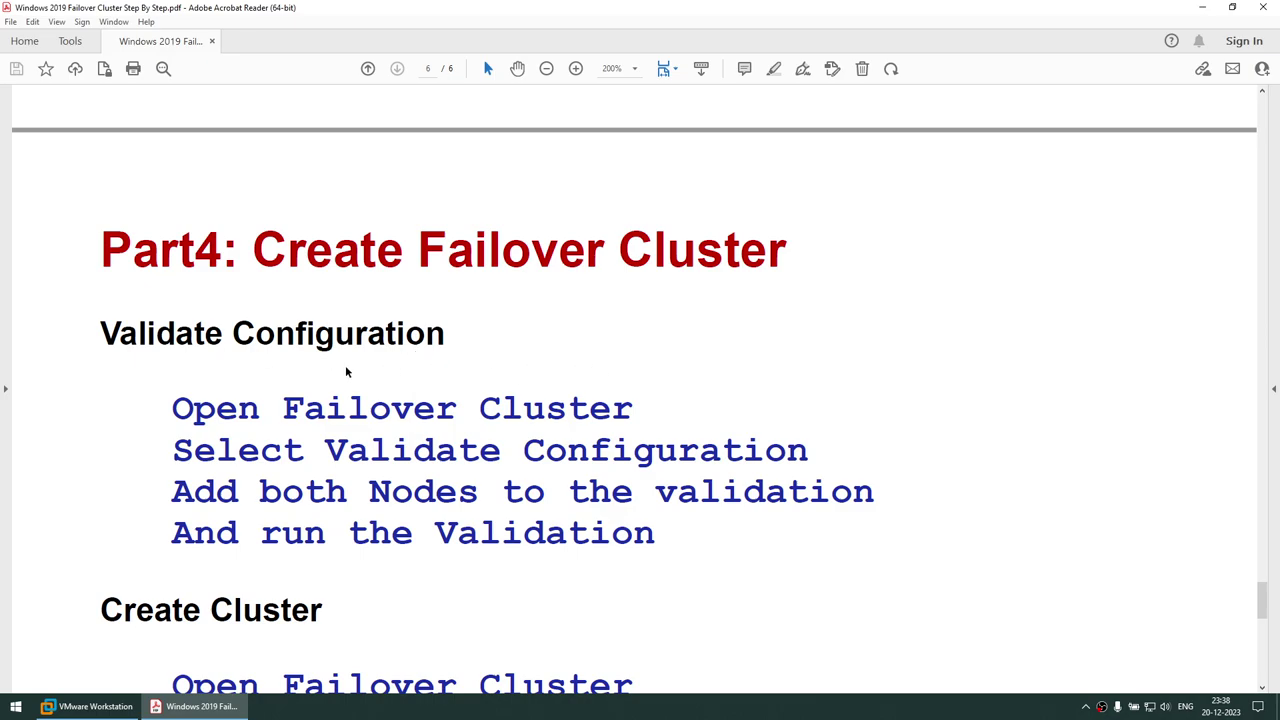
scroll(346, 372, "down", 1)
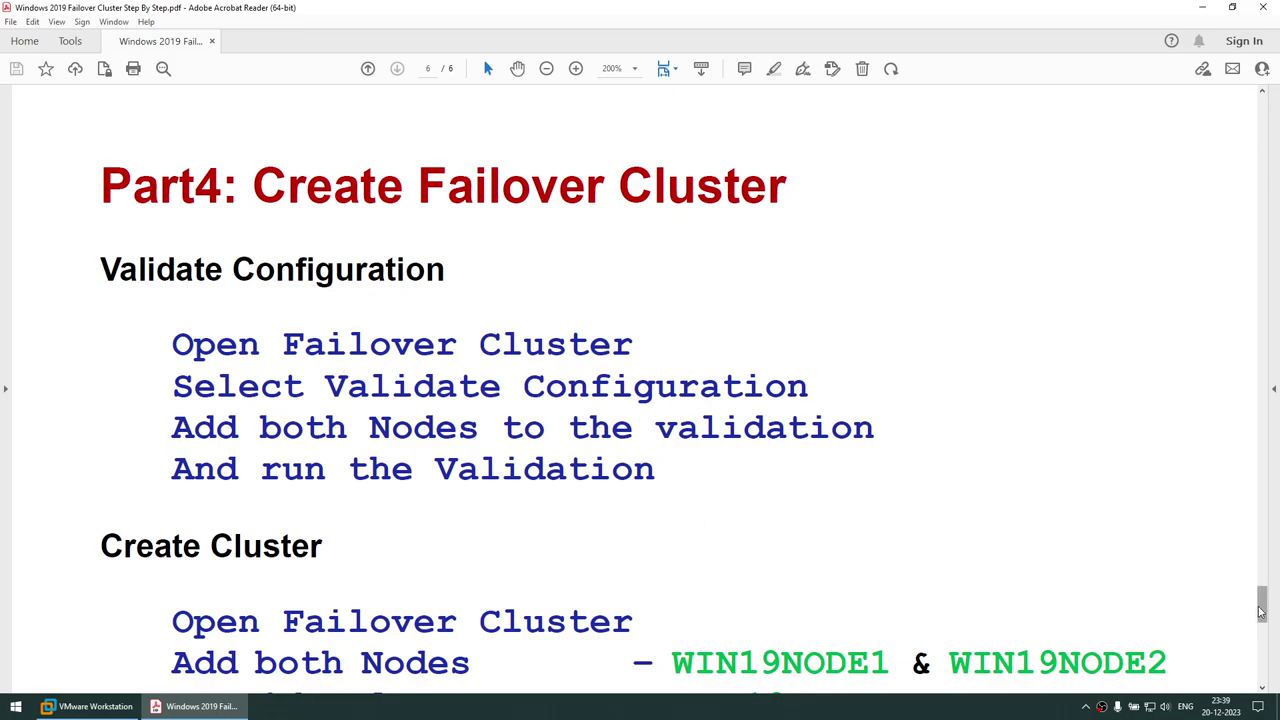
left_click_drag(1261, 592, 1262, 220)
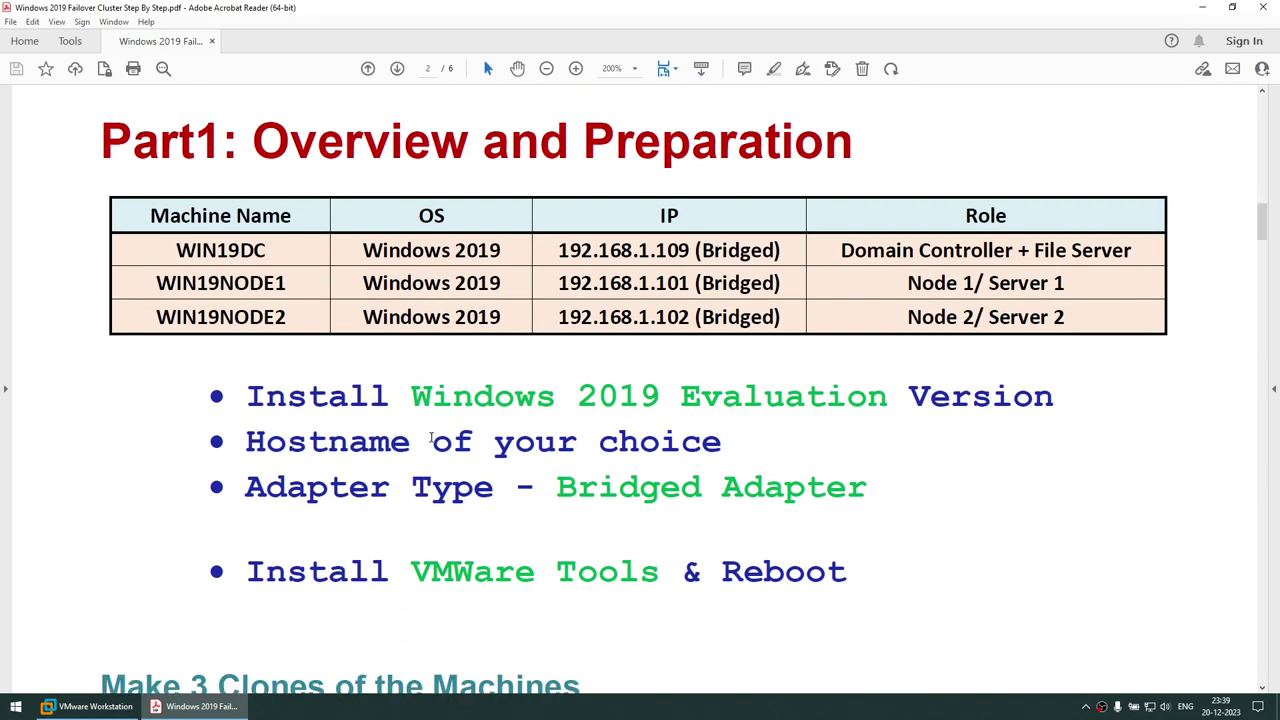
Highlight the Part1 bullets (Windows 2019 Evaluation, hostname, Bridged Adapter, VMware Tools, Reboot), then switch to VMware Workstation
left_click_drag(312, 402, 775, 407)
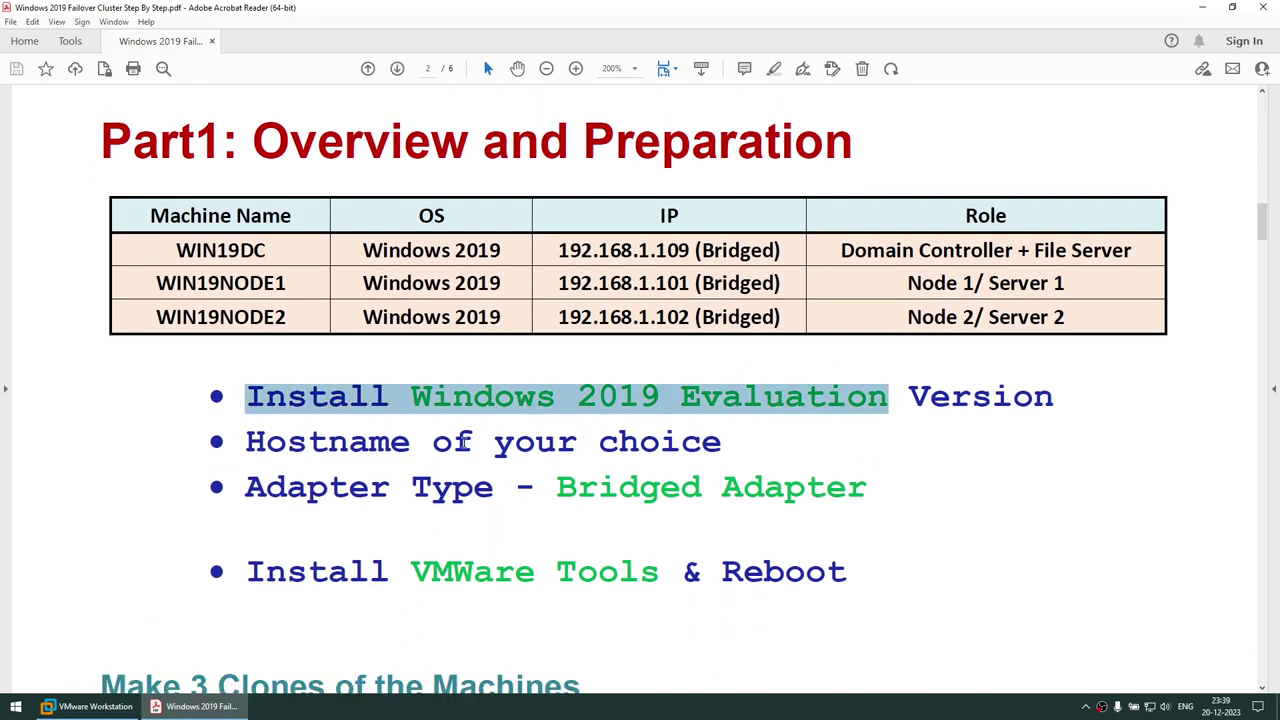
left_click_drag(407, 443, 684, 450)
left_click_drag(516, 492, 728, 490)
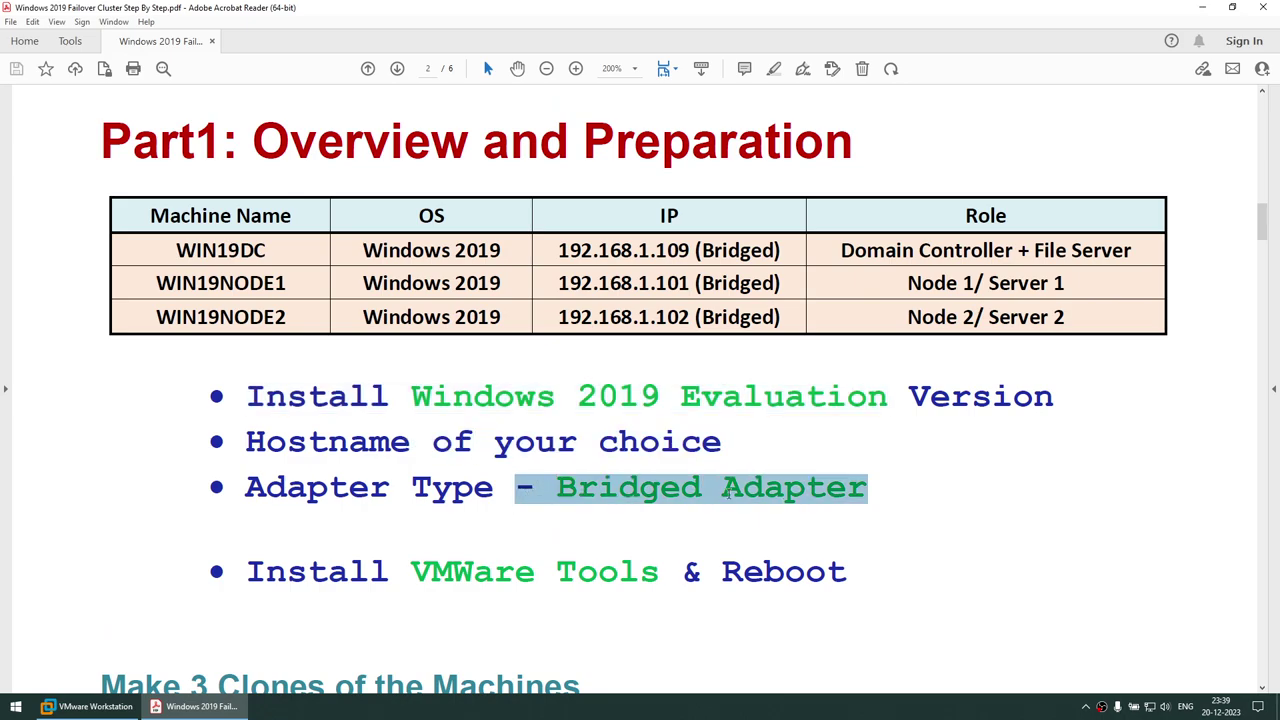
left_click_drag(405, 573, 630, 572)
left_click_drag(717, 573, 849, 574)
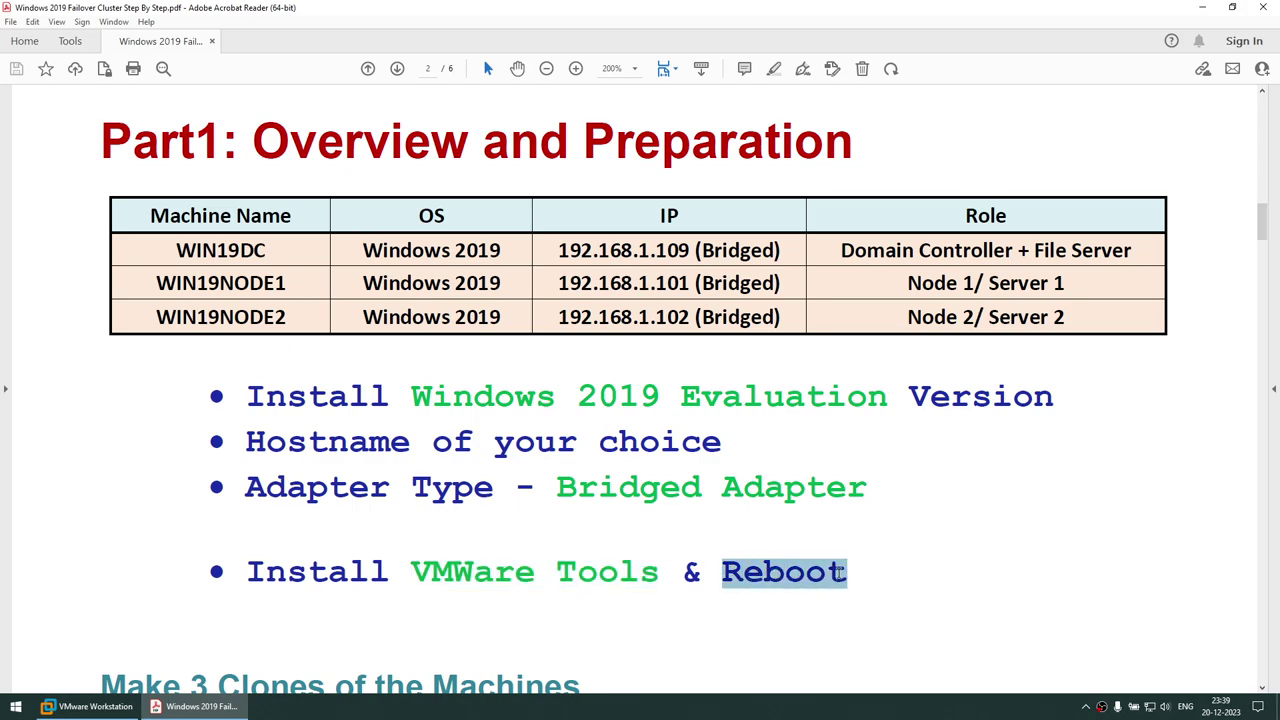
left_click(126, 712)
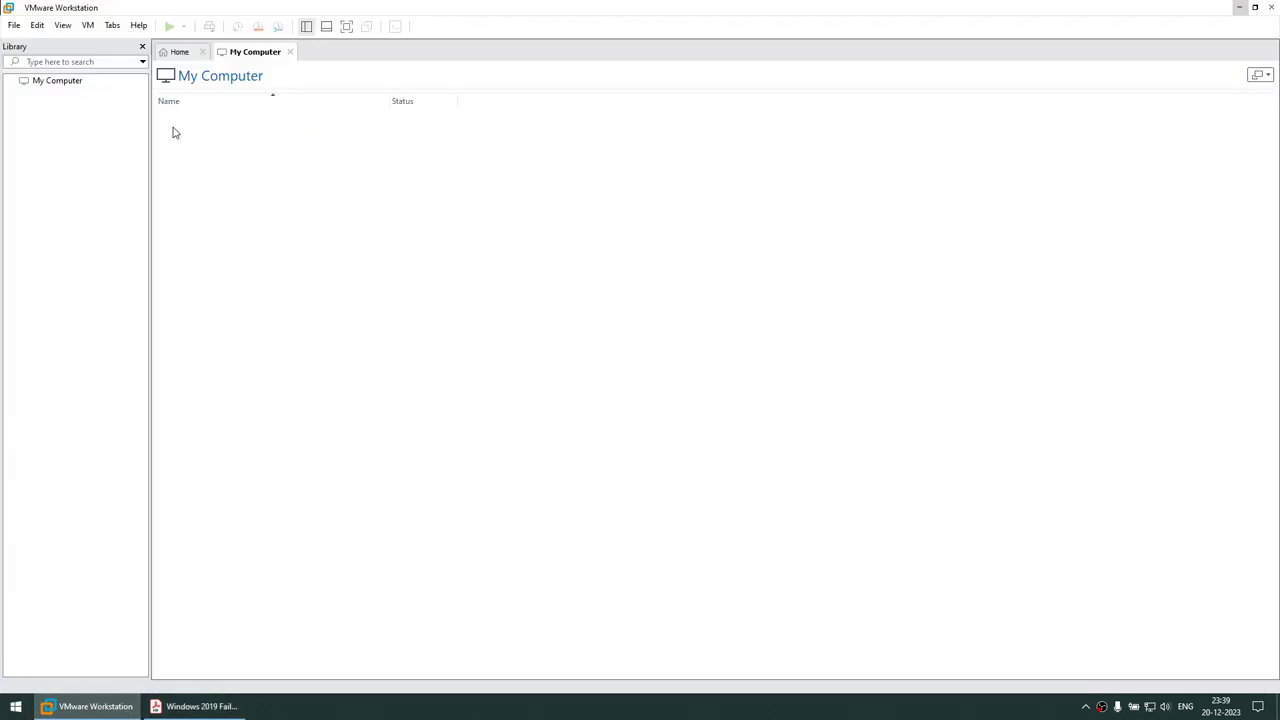
Check About VMware Workstation for the 17 Pro product name and Evaluation licence, then return Home
left_click(138, 25)
left_click(186, 157)
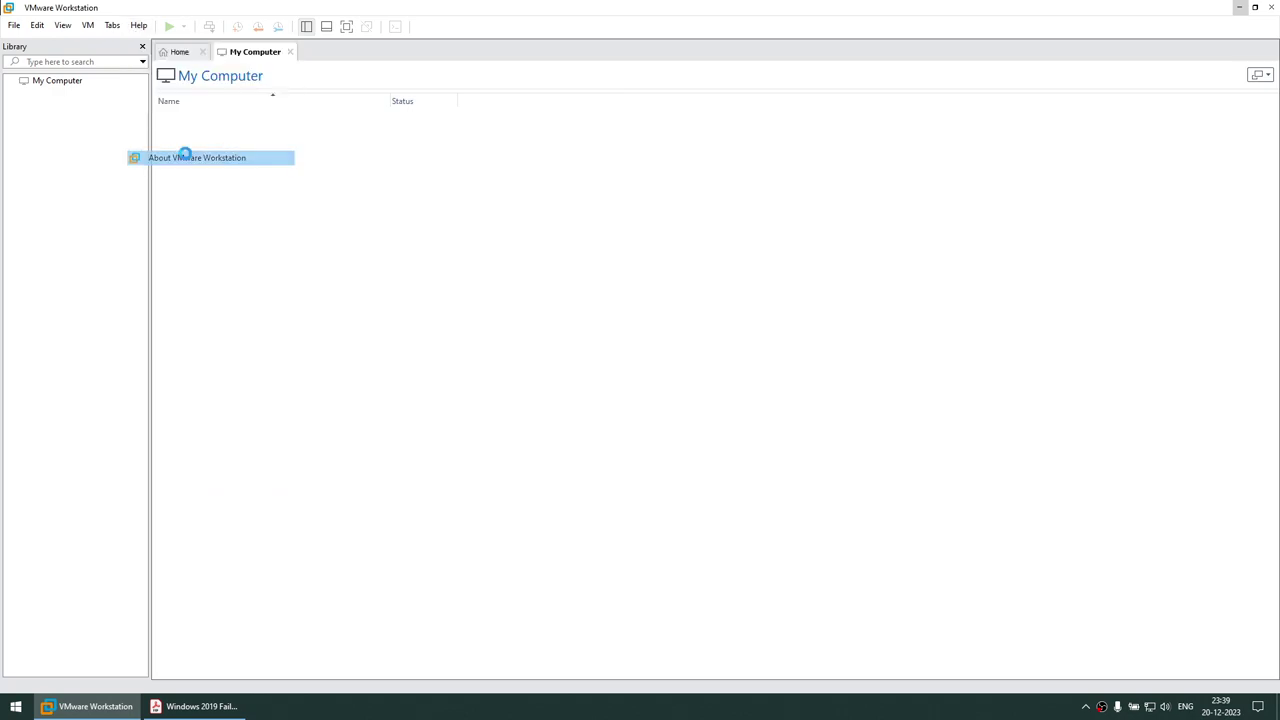
left_click_drag(527, 240, 634, 236)
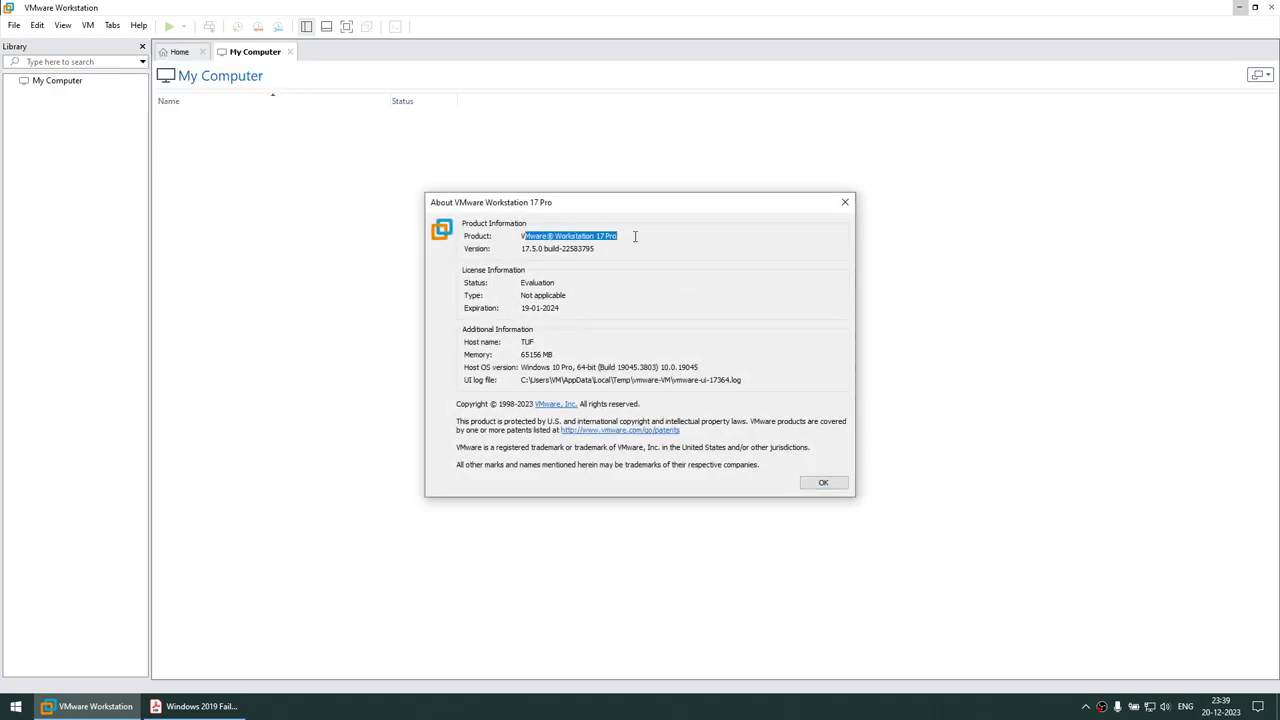
double_click(535, 283)
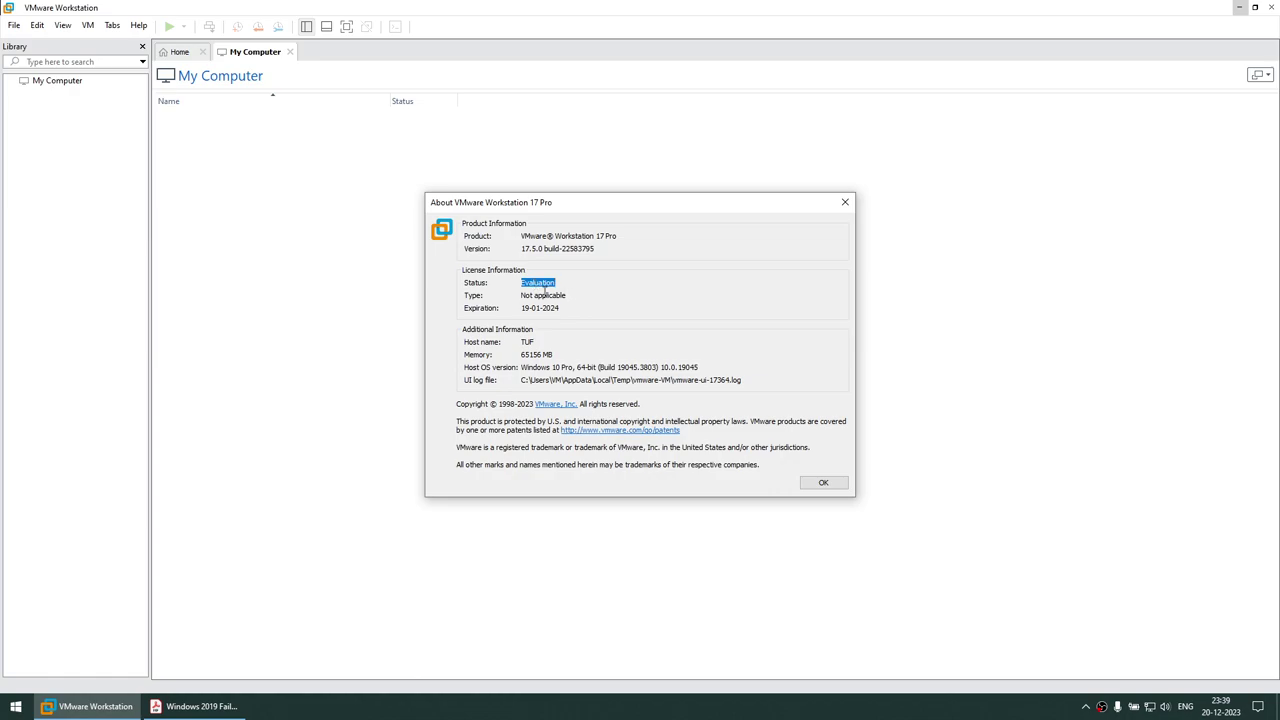
left_click(826, 484)
left_click(174, 52)
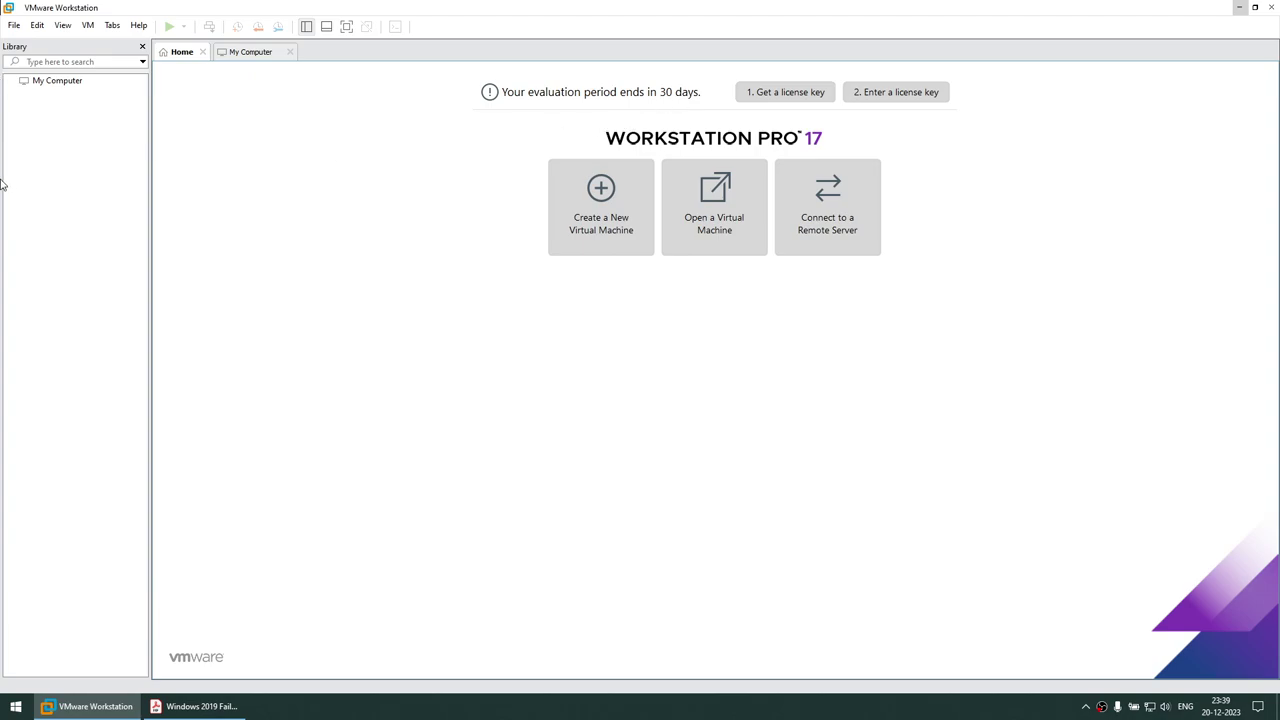
Start a custom new VM for Windows Server 2019, installing the OS later, named WIN19_BASE
left_click(14, 25)
left_click(57, 43)
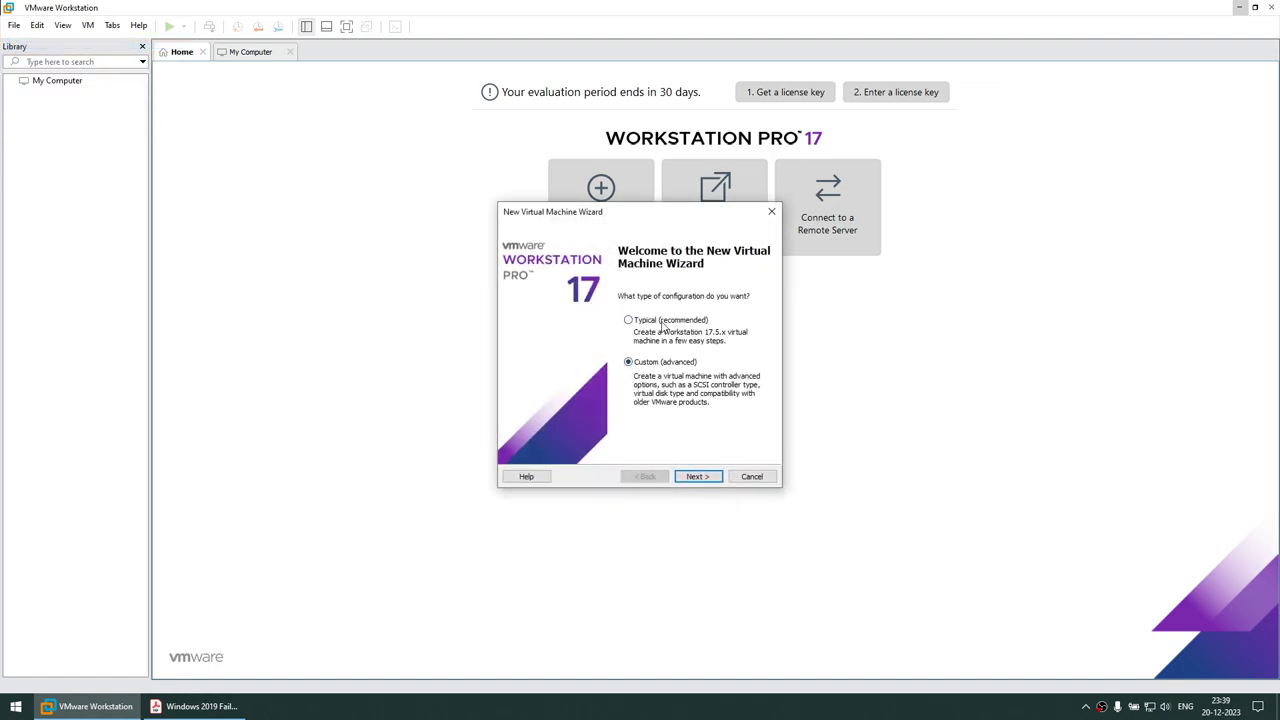
left_click(708, 478)
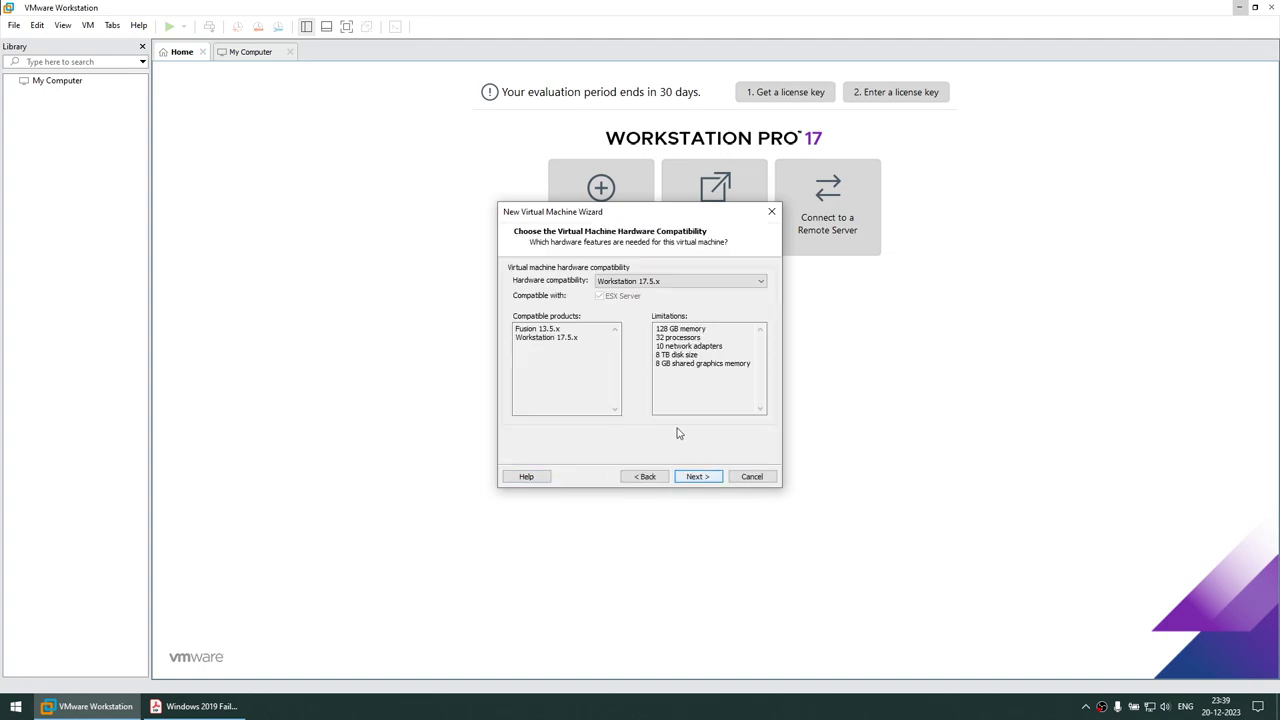
left_click(712, 480)
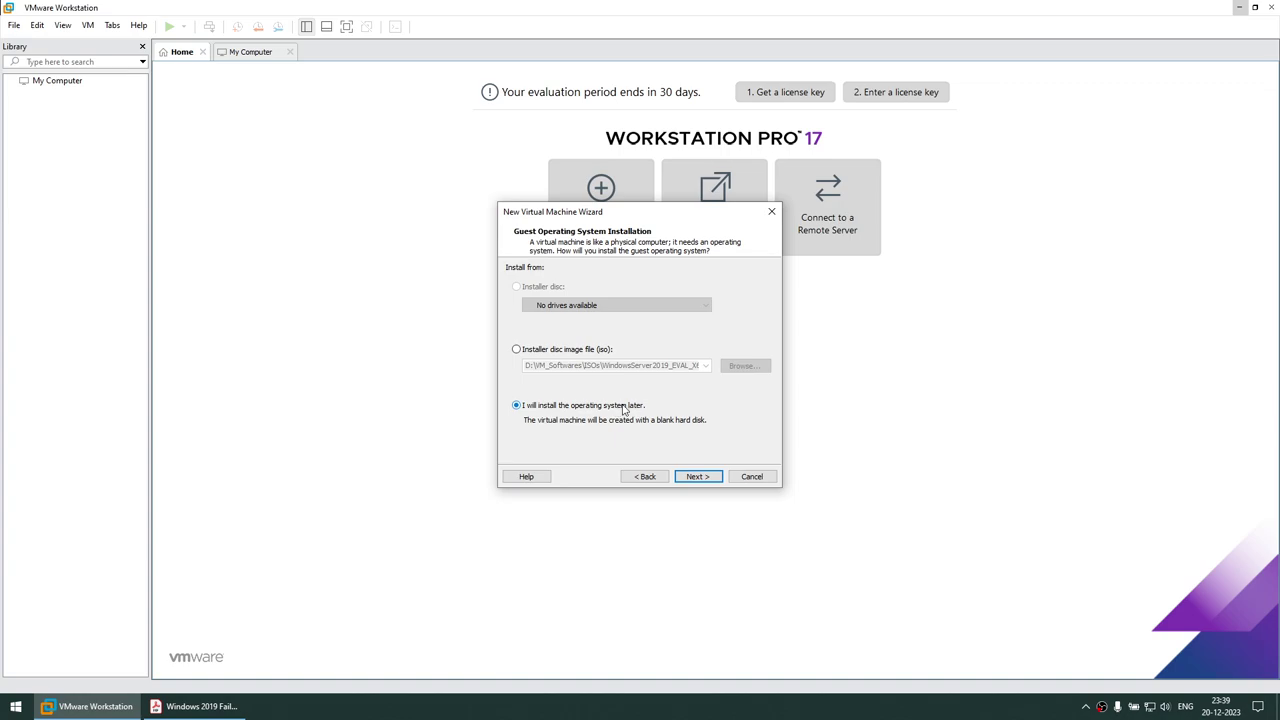
left_click(697, 476)
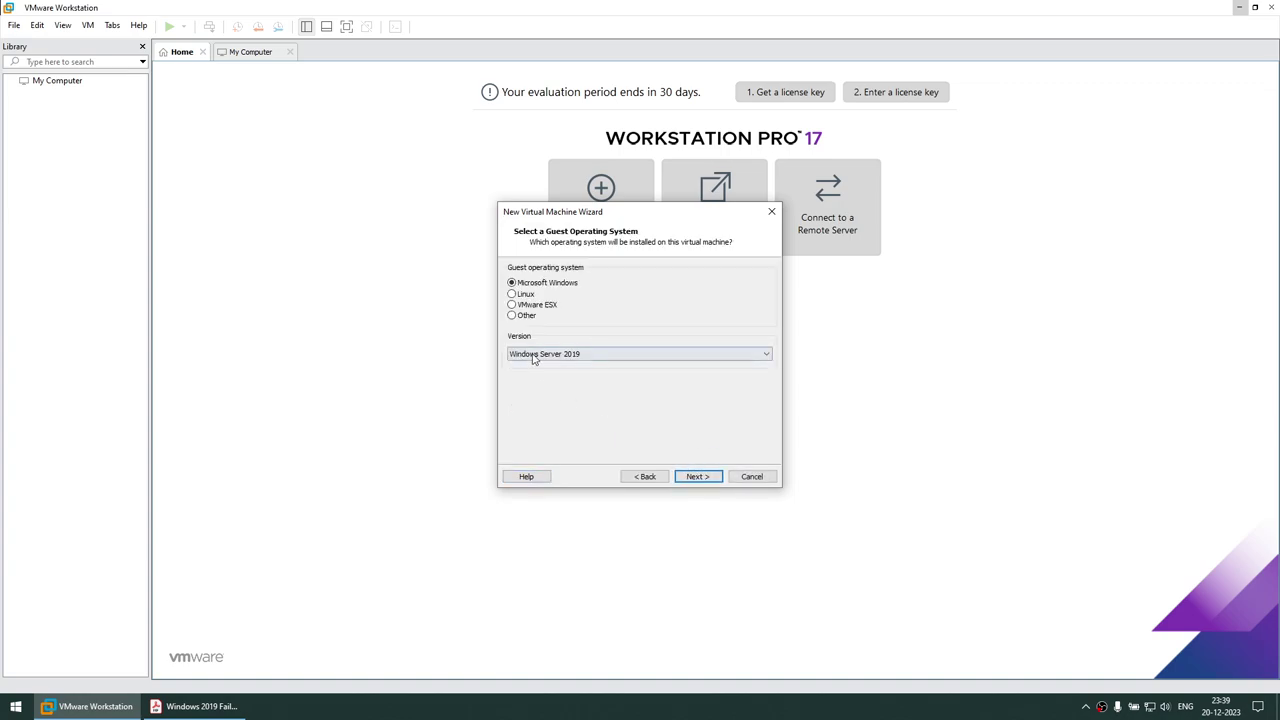
left_click(582, 355)
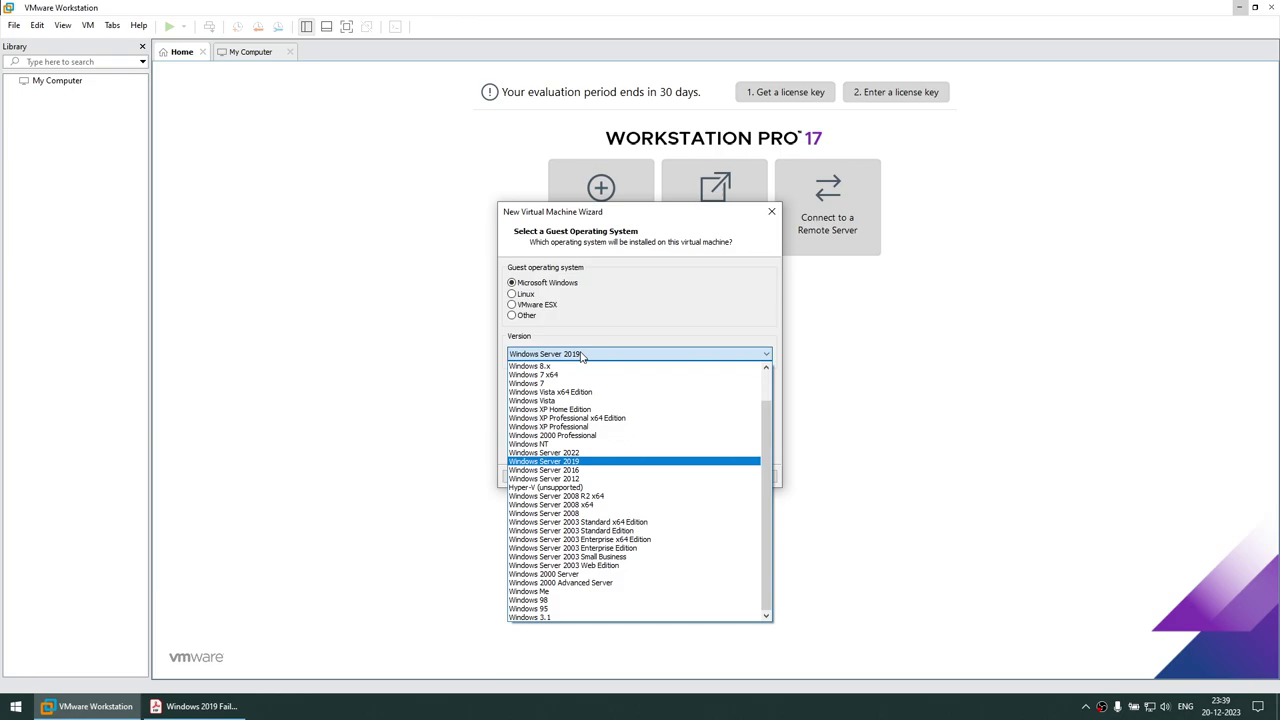
left_click(582, 355)
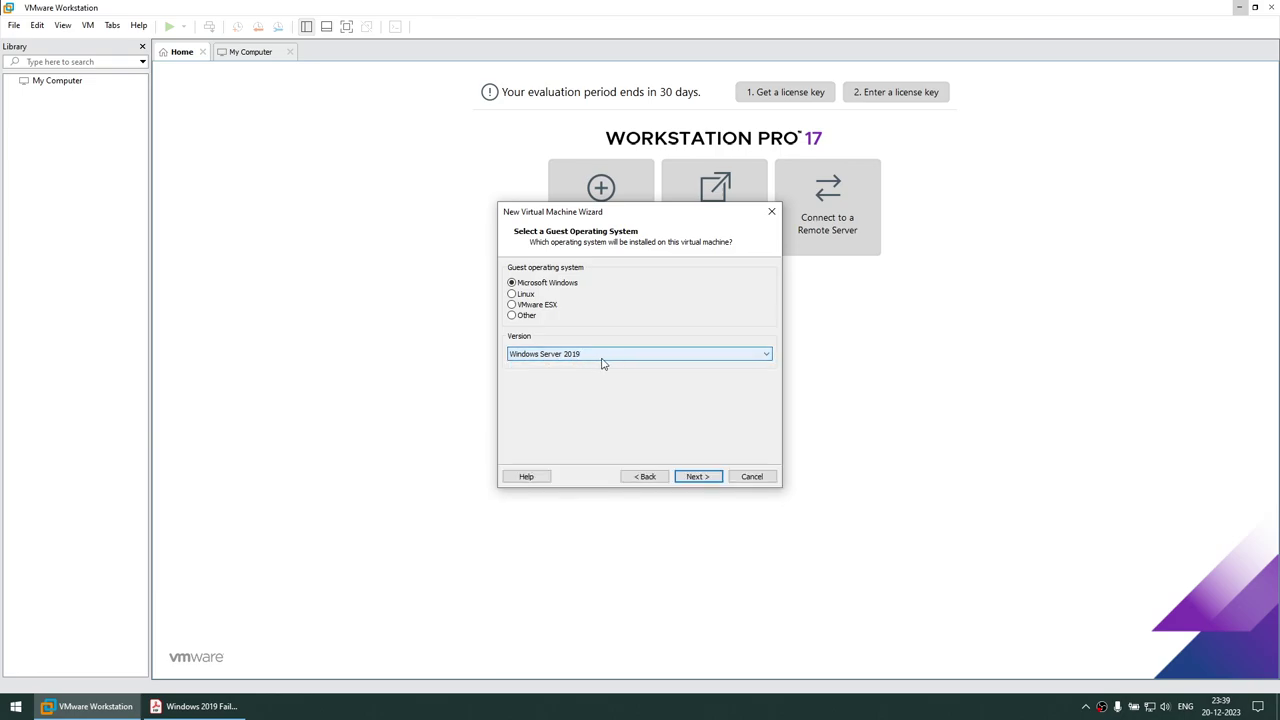
left_click(698, 477)
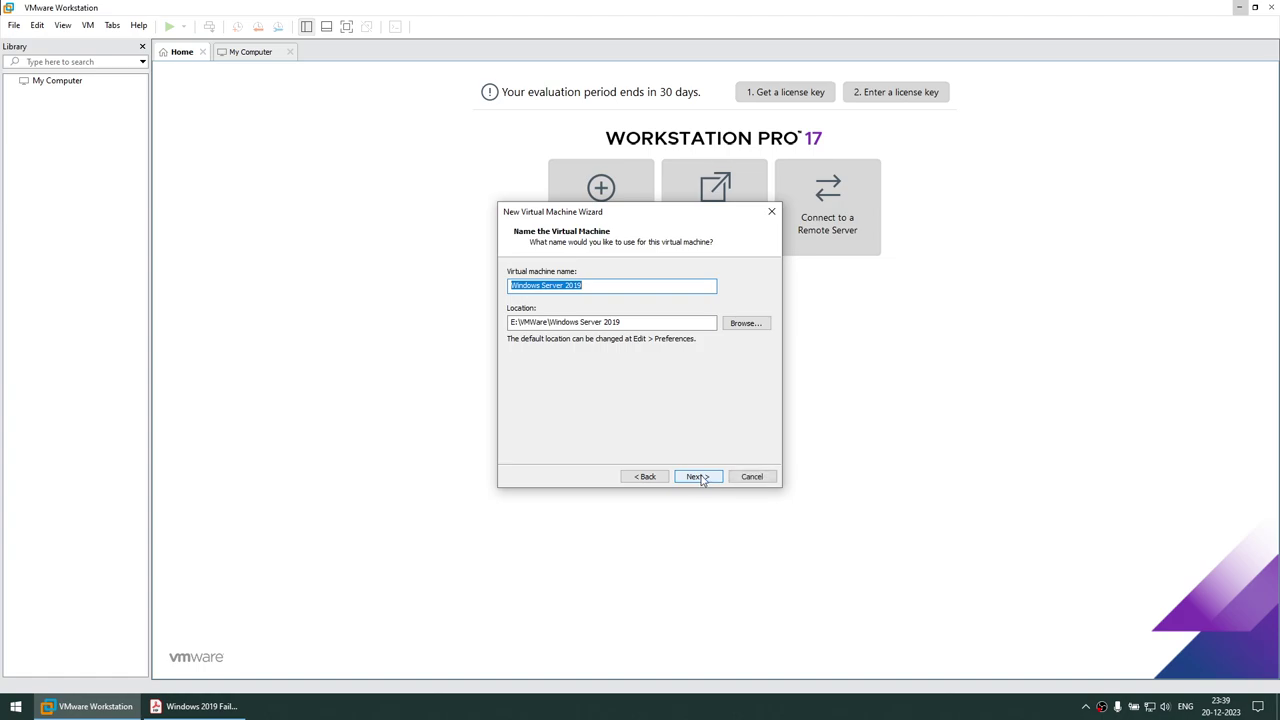
type("WI")
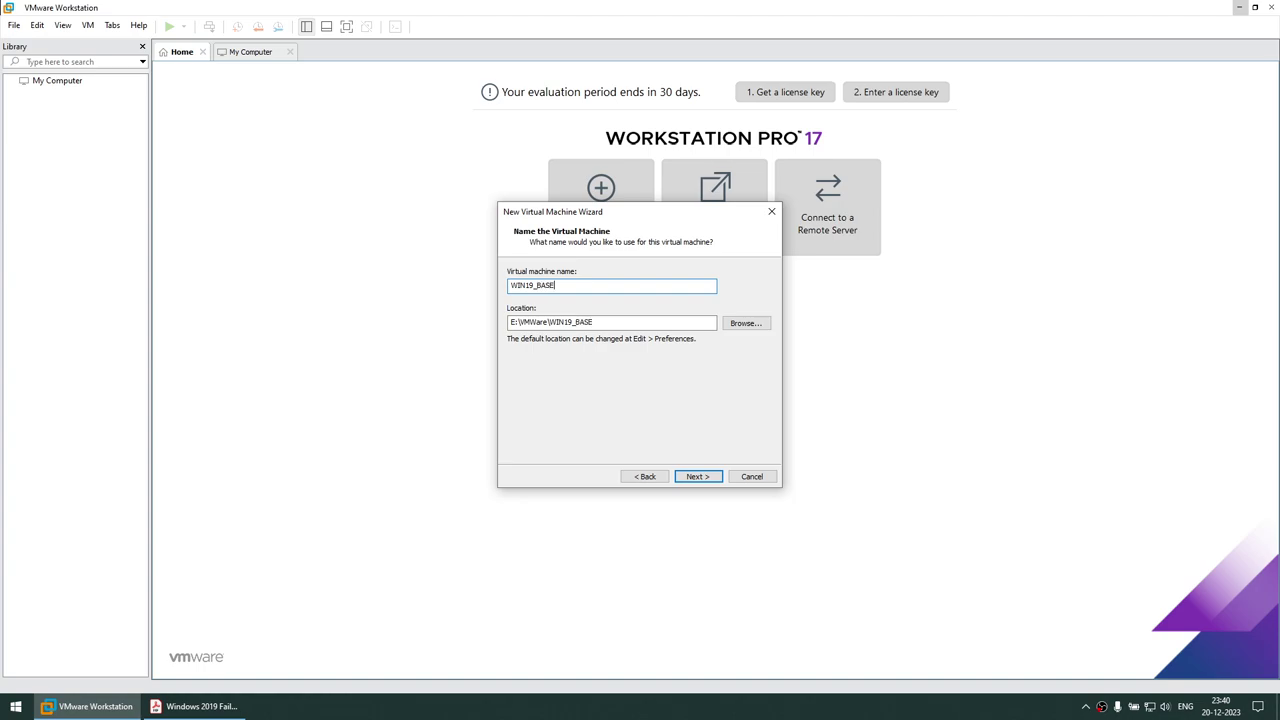
type("N19_BASE")
left_click(695, 476)
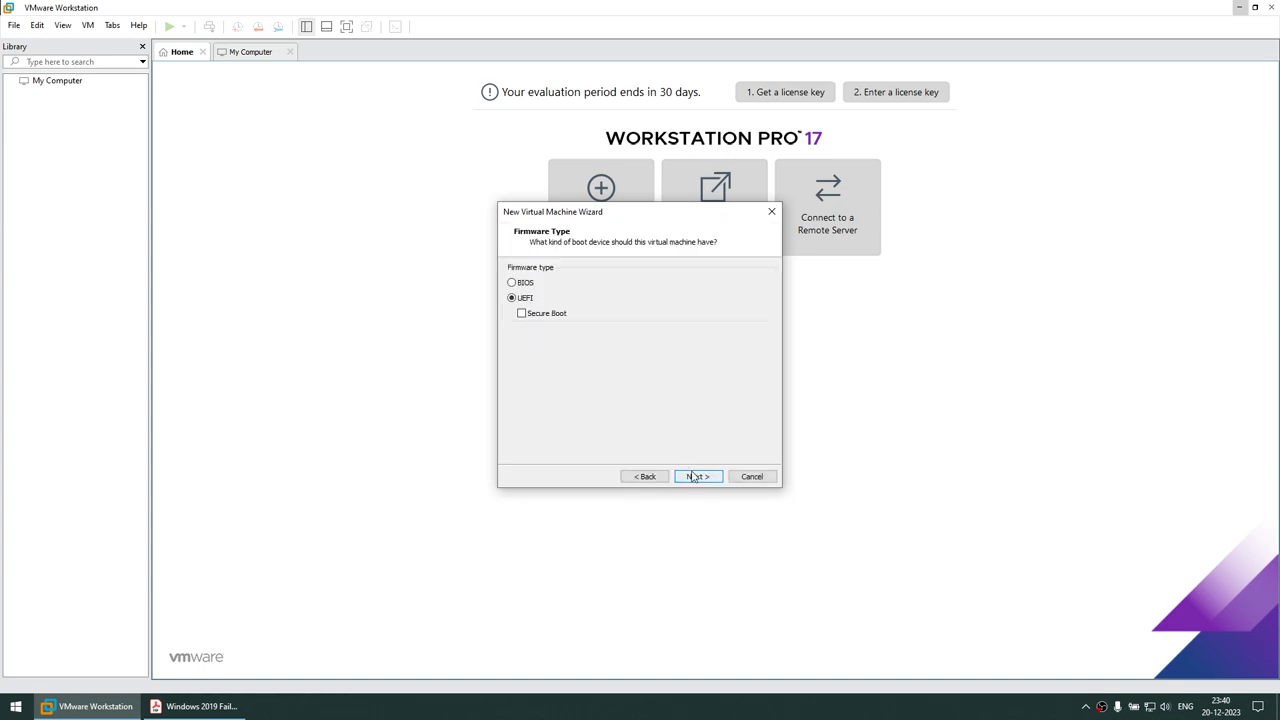
Set BIOS firmware, 4 processors and 8 GB (8192 MB) of memory
left_click(523, 283)
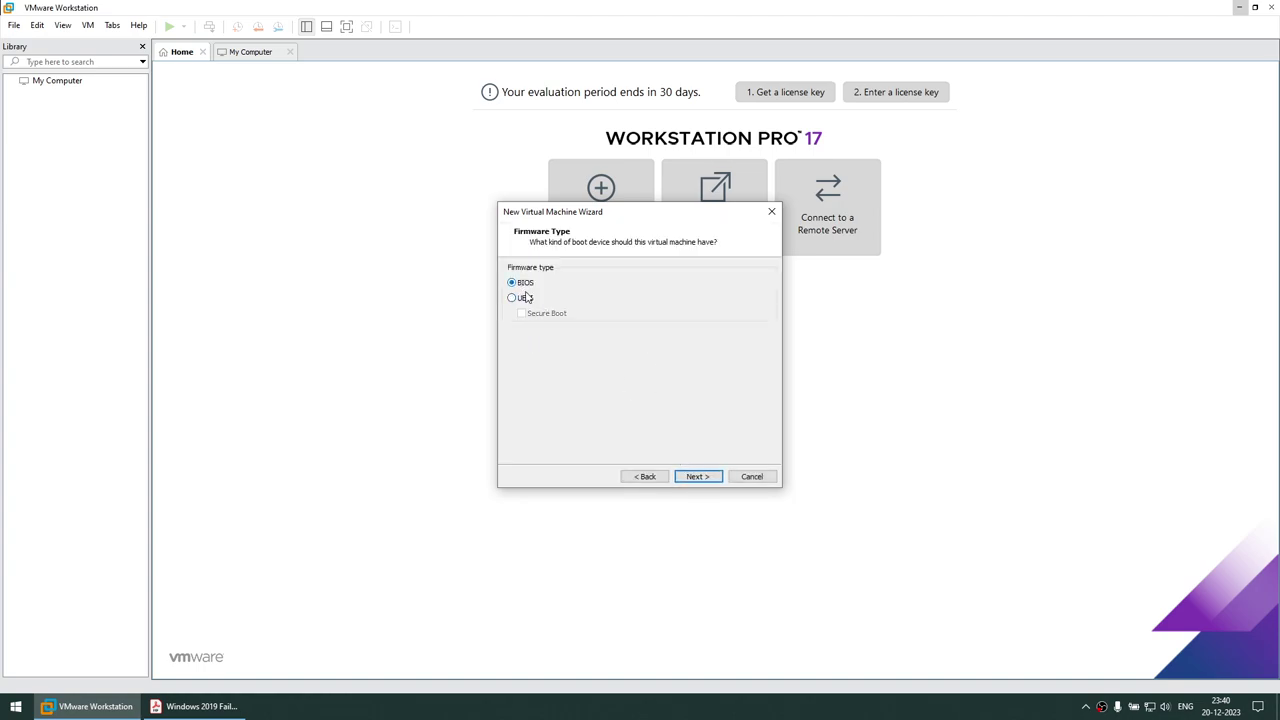
left_click(698, 476)
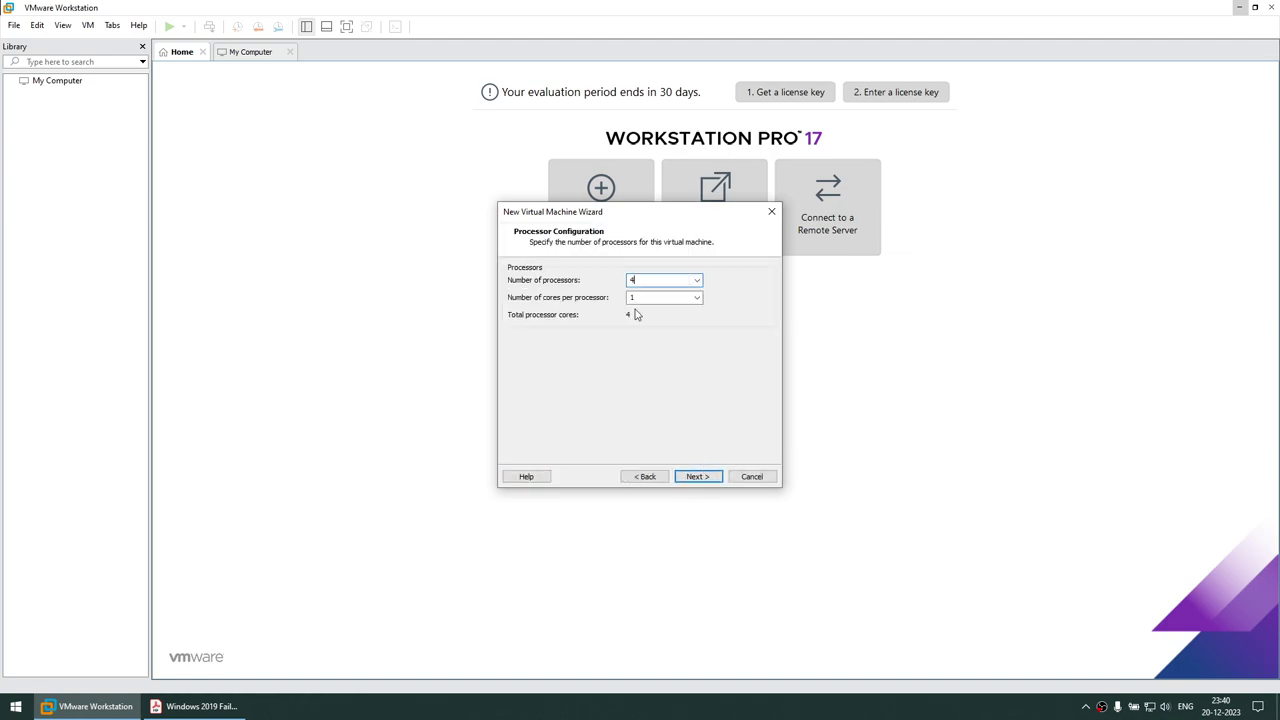
left_click(698, 476)
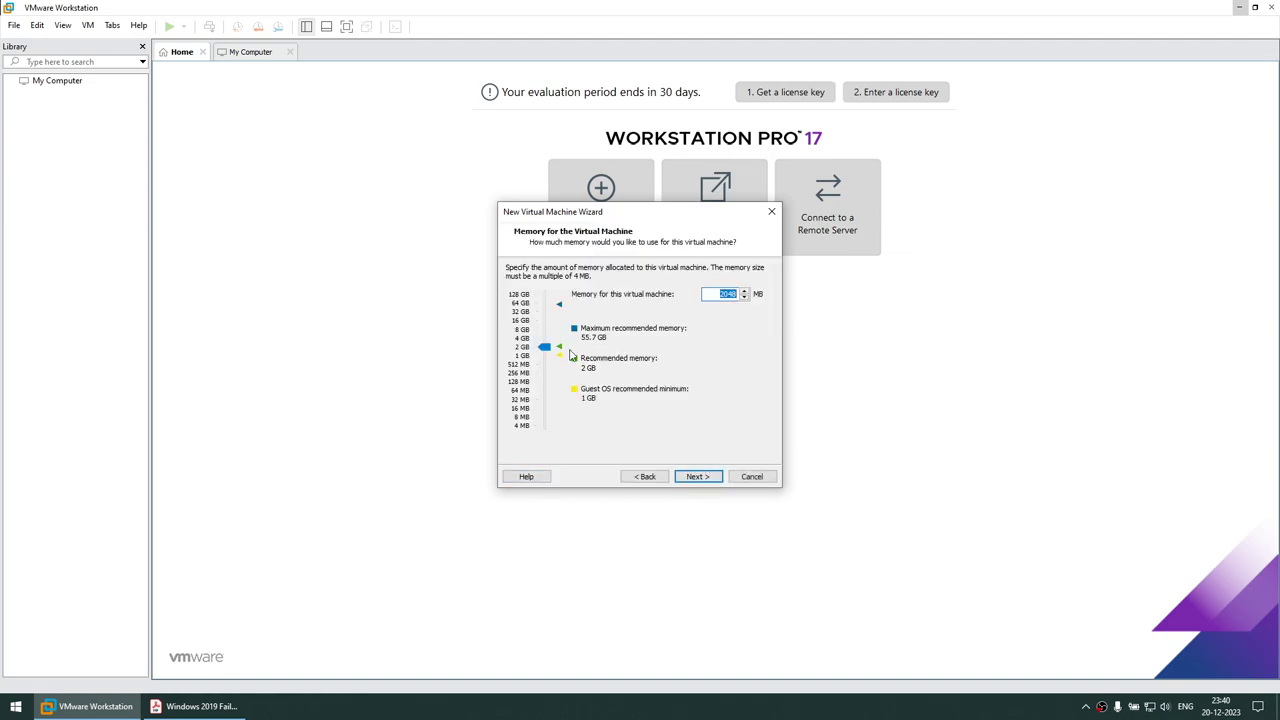
left_click_drag(547, 358, 544, 333)
left_click(698, 476)
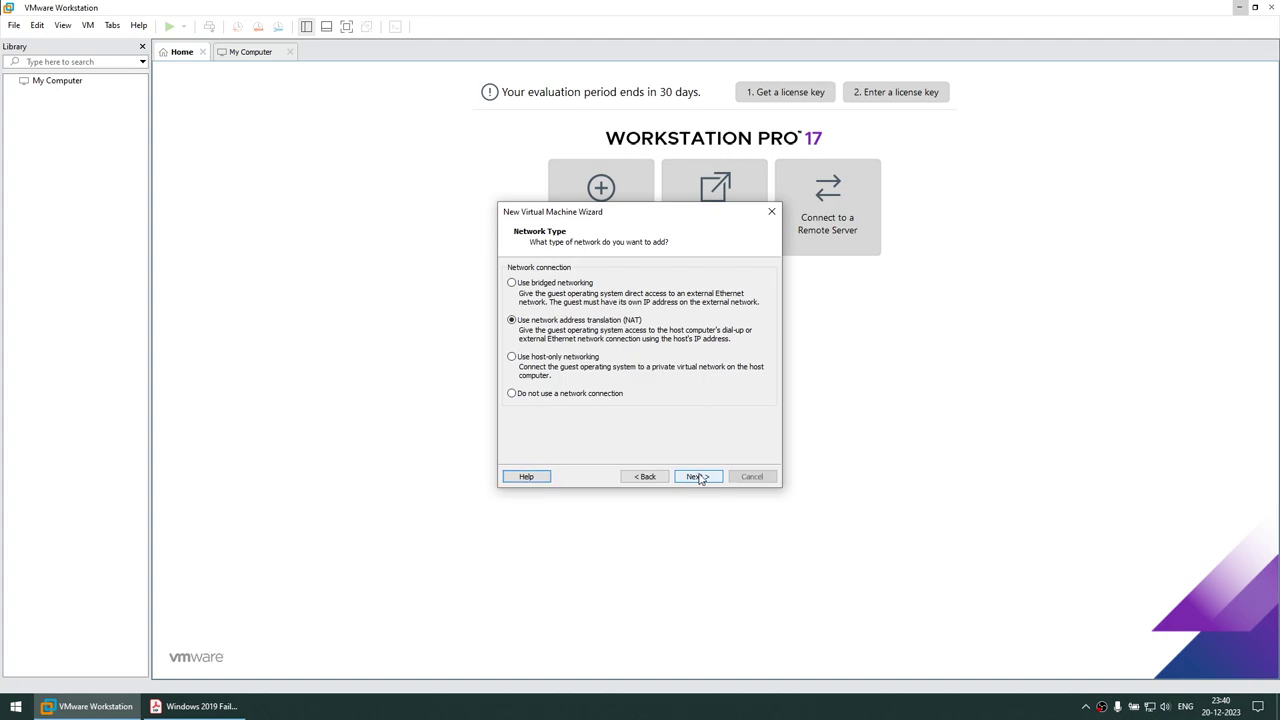
Choose bridged networking, LSI Logic SAS, and a new 80 GB NVMe disk WIN19_BASE.vmdk, then finish
left_click(525, 287)
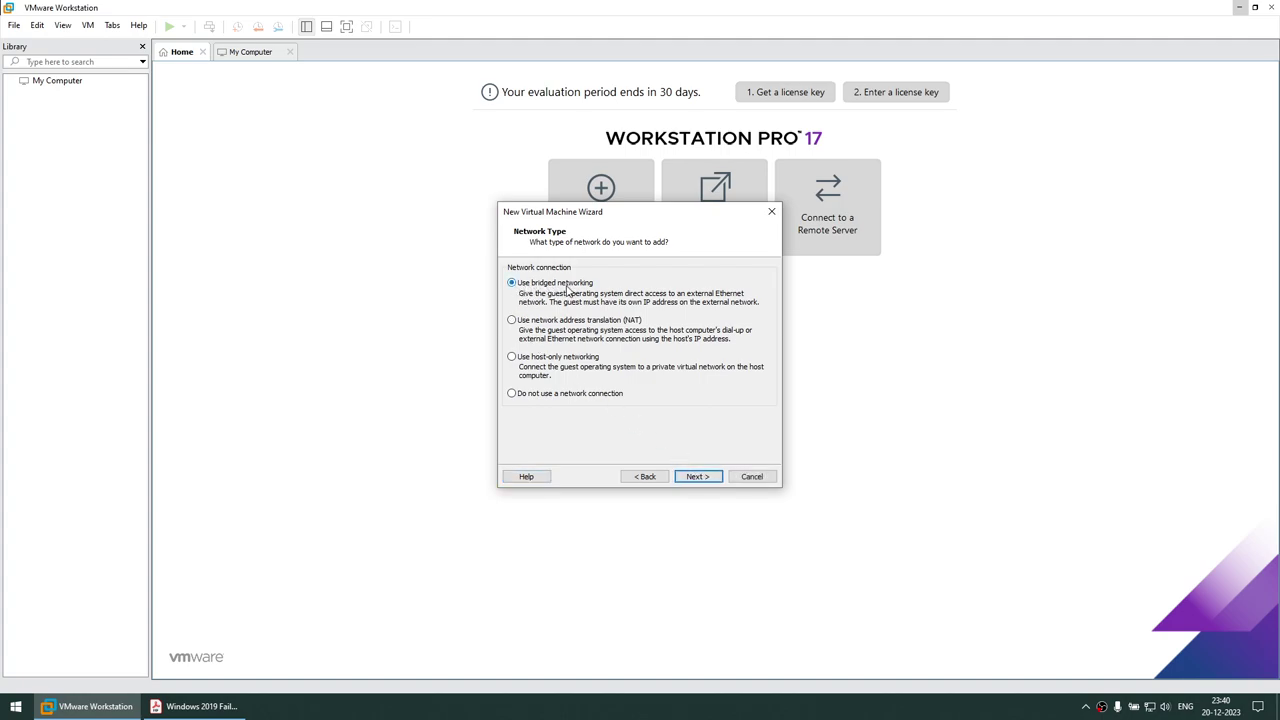
left_click(694, 477)
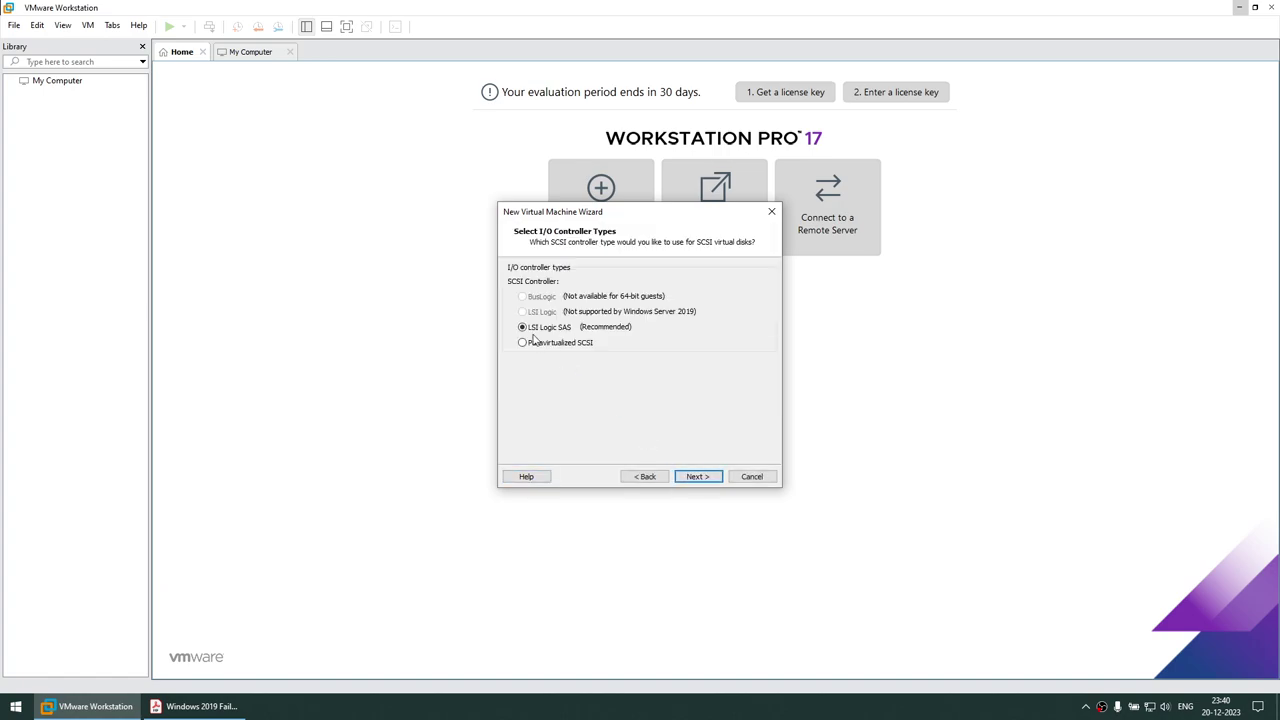
left_click(694, 476)
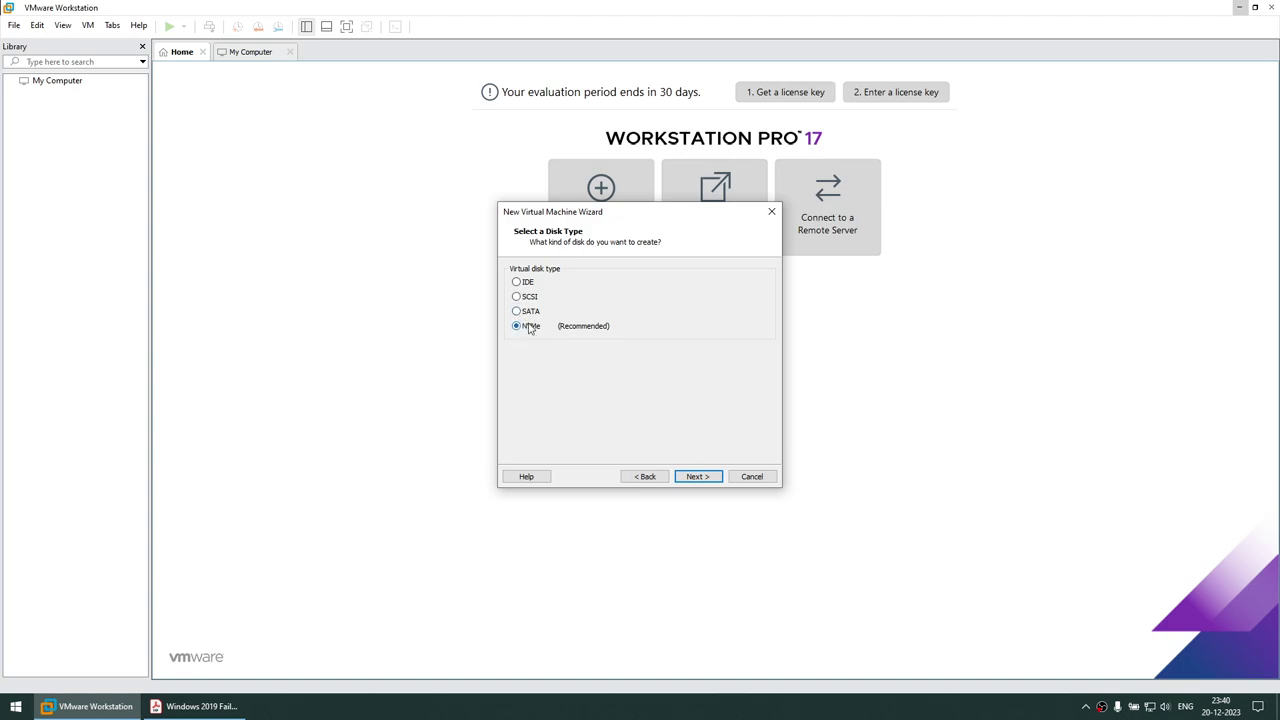
left_click(695, 477)
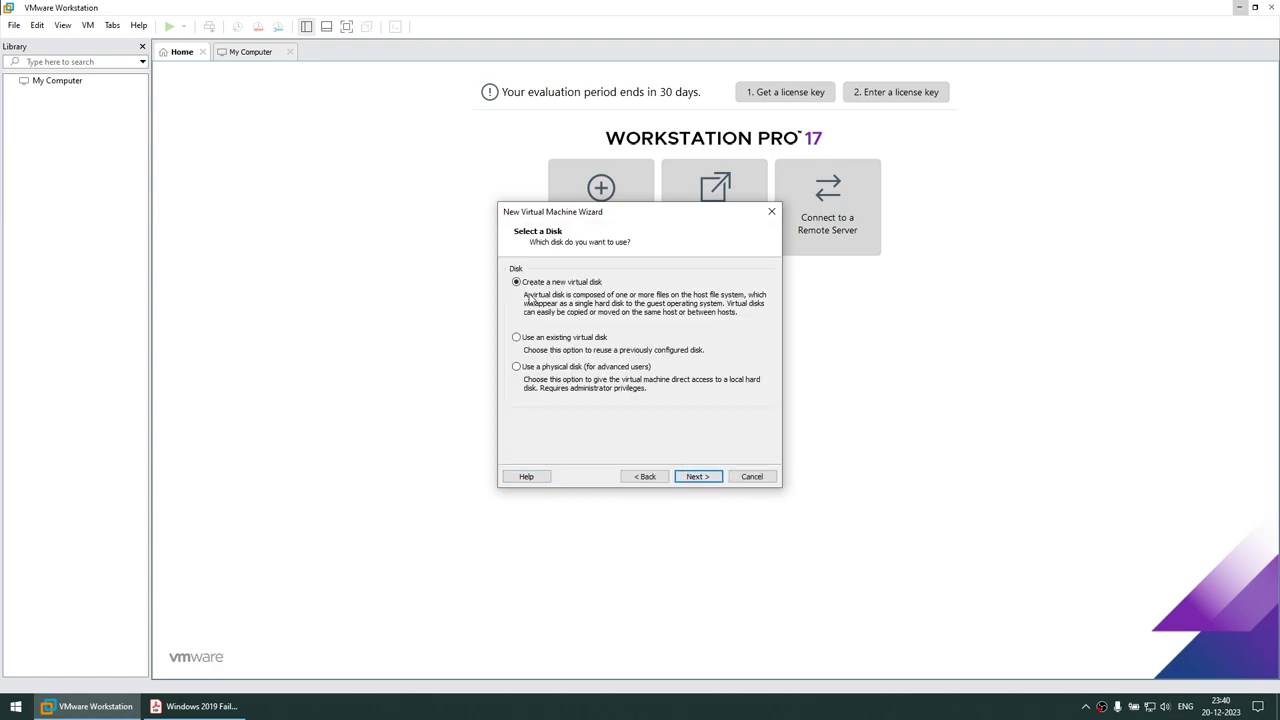
left_click(696, 477)
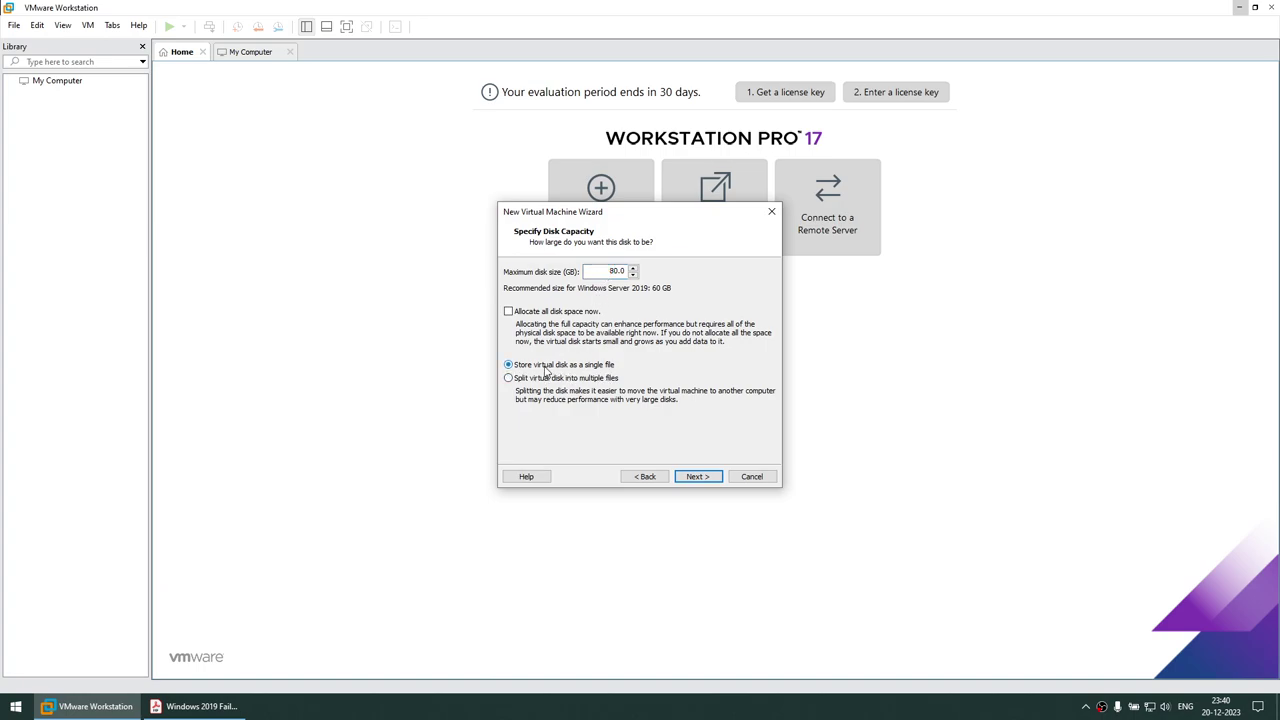
left_click(695, 477)
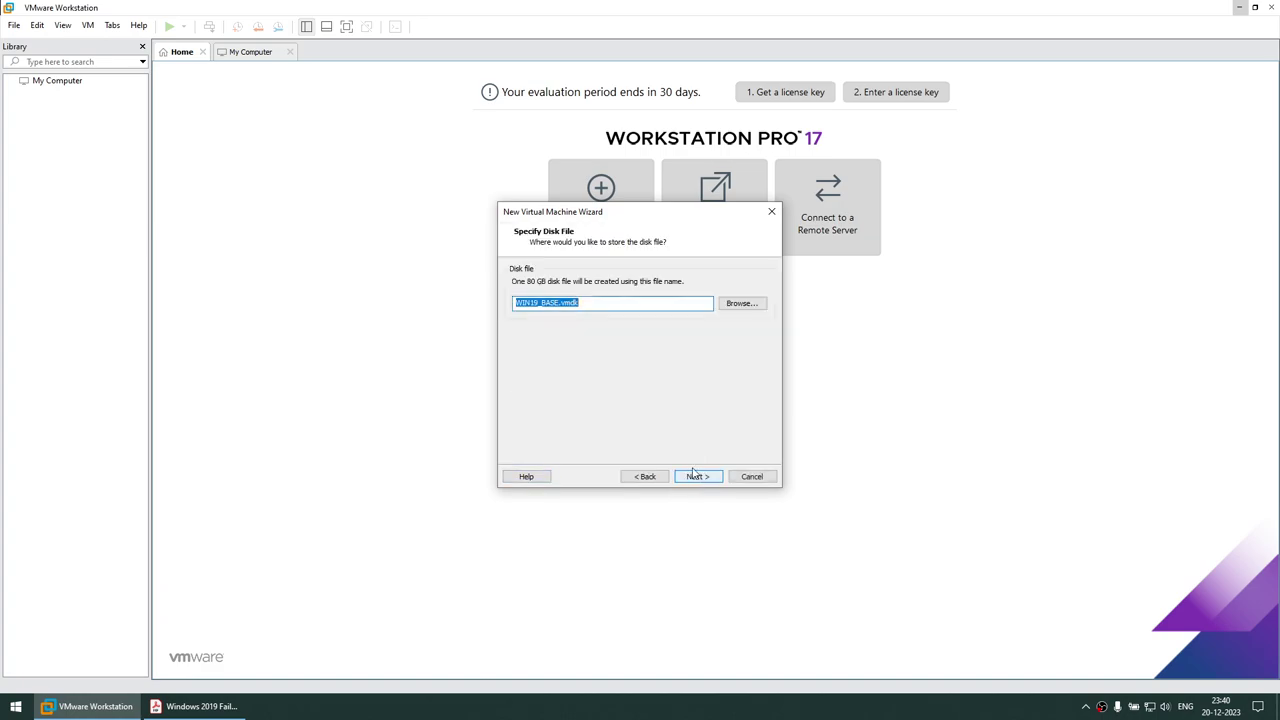
left_click(697, 476)
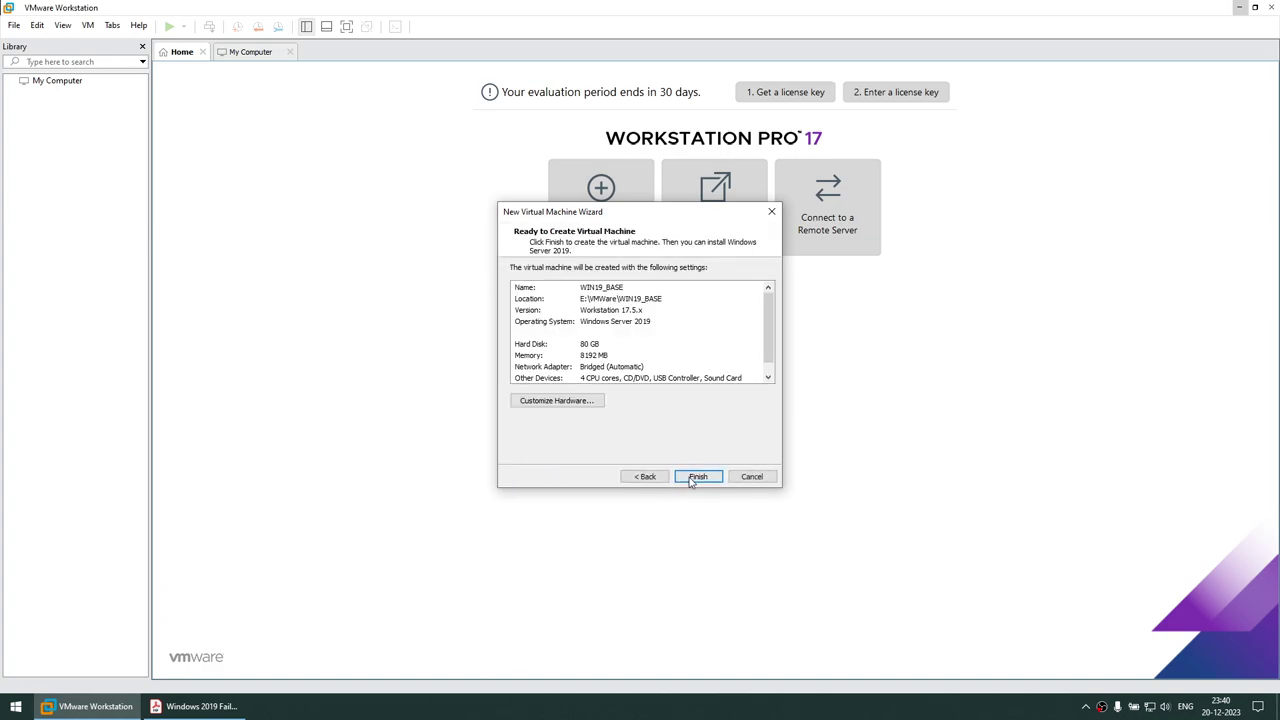
left_click(692, 479)
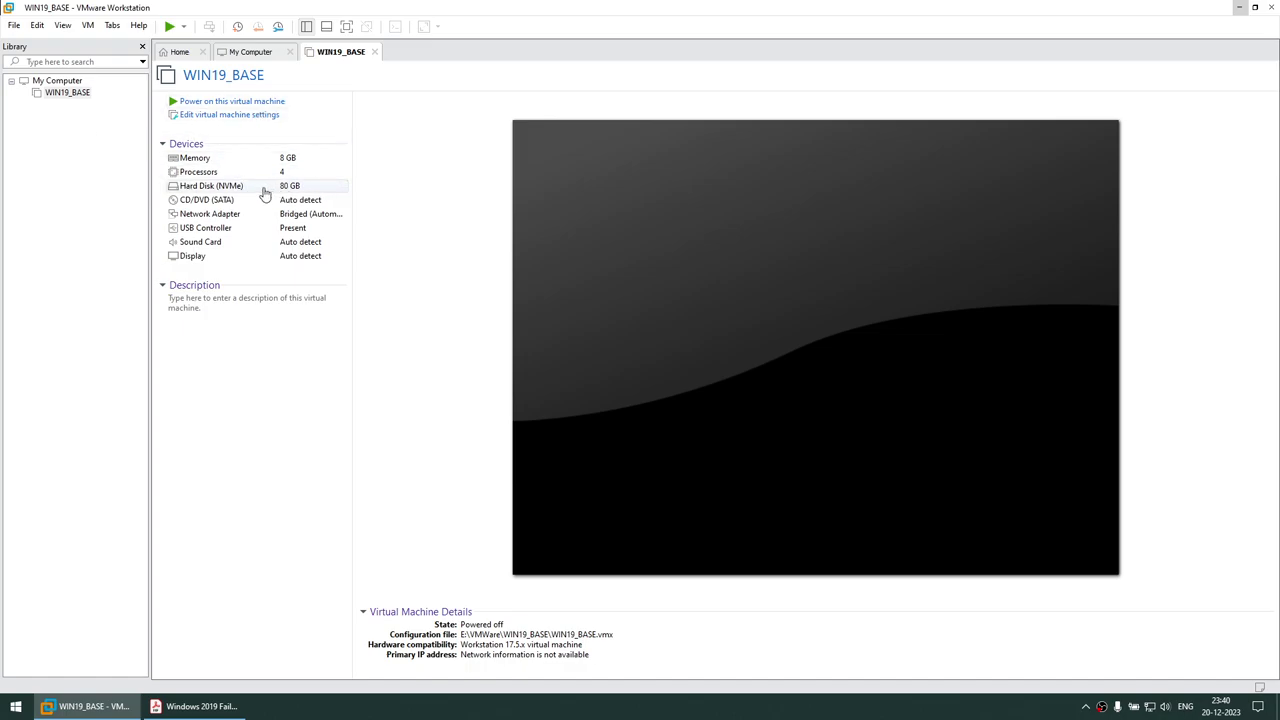
Attach D:\VM_Softwares\ISOs\WindowsServer2019_EVAL_X64.iso to the CD/DVD drive and power on WIN19_BASE
left_click(240, 118)
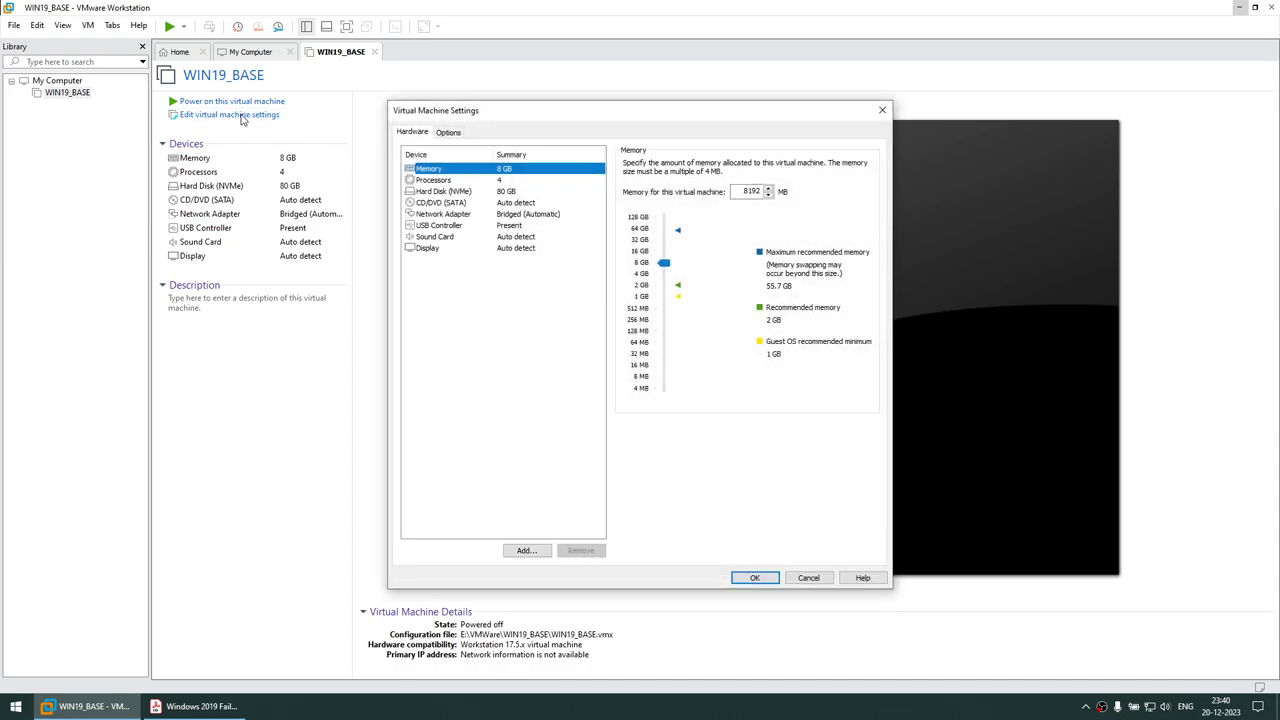
left_click(443, 203)
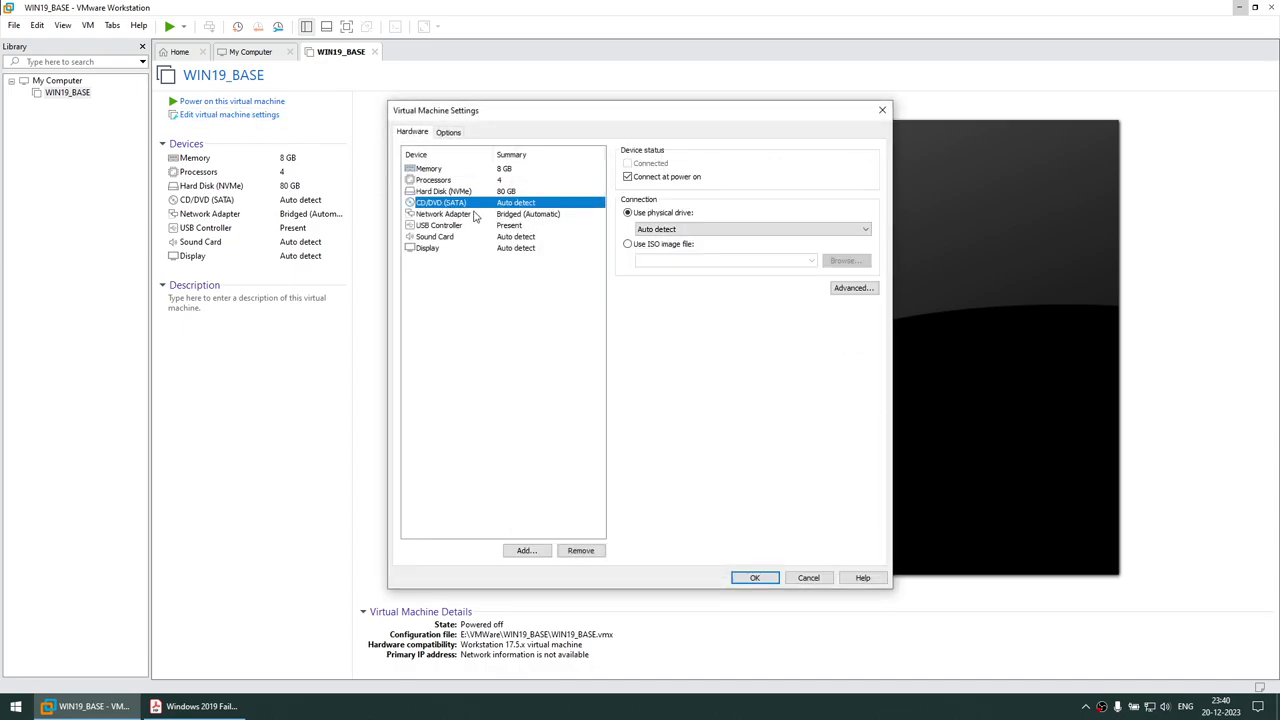
left_click(629, 246)
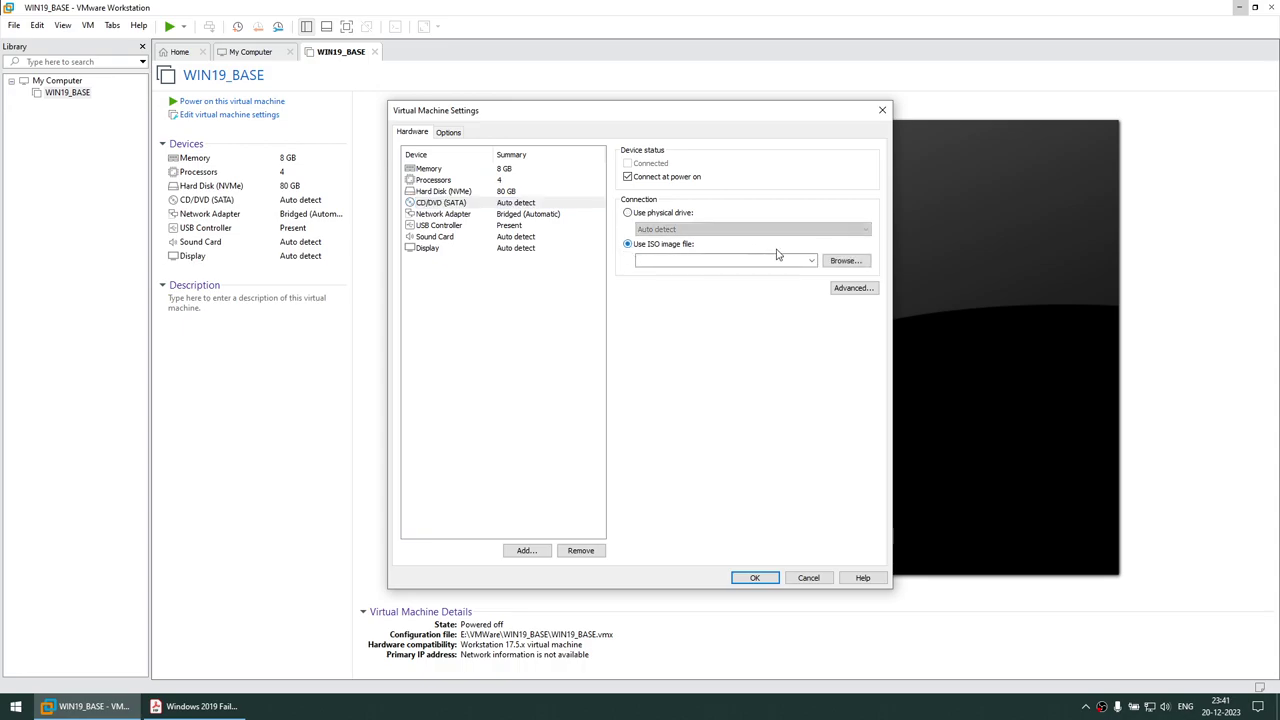
left_click(843, 263)
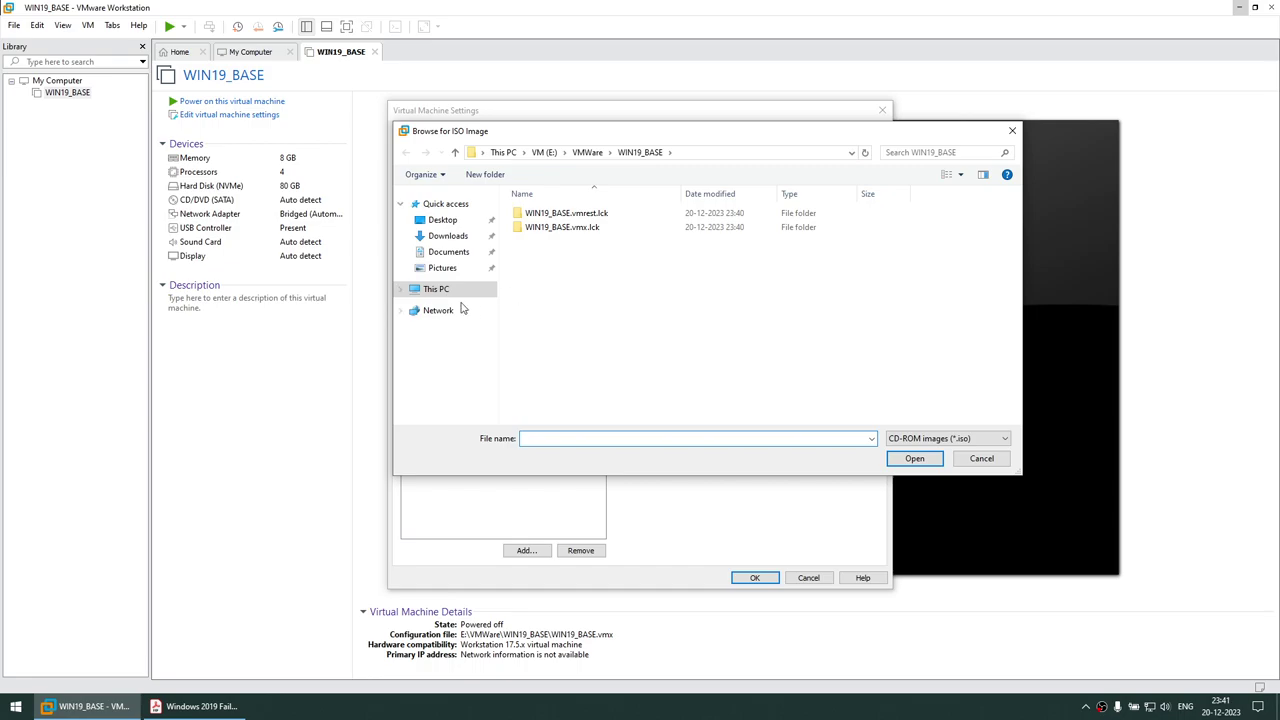
left_click(438, 289)
double_click(756, 362)
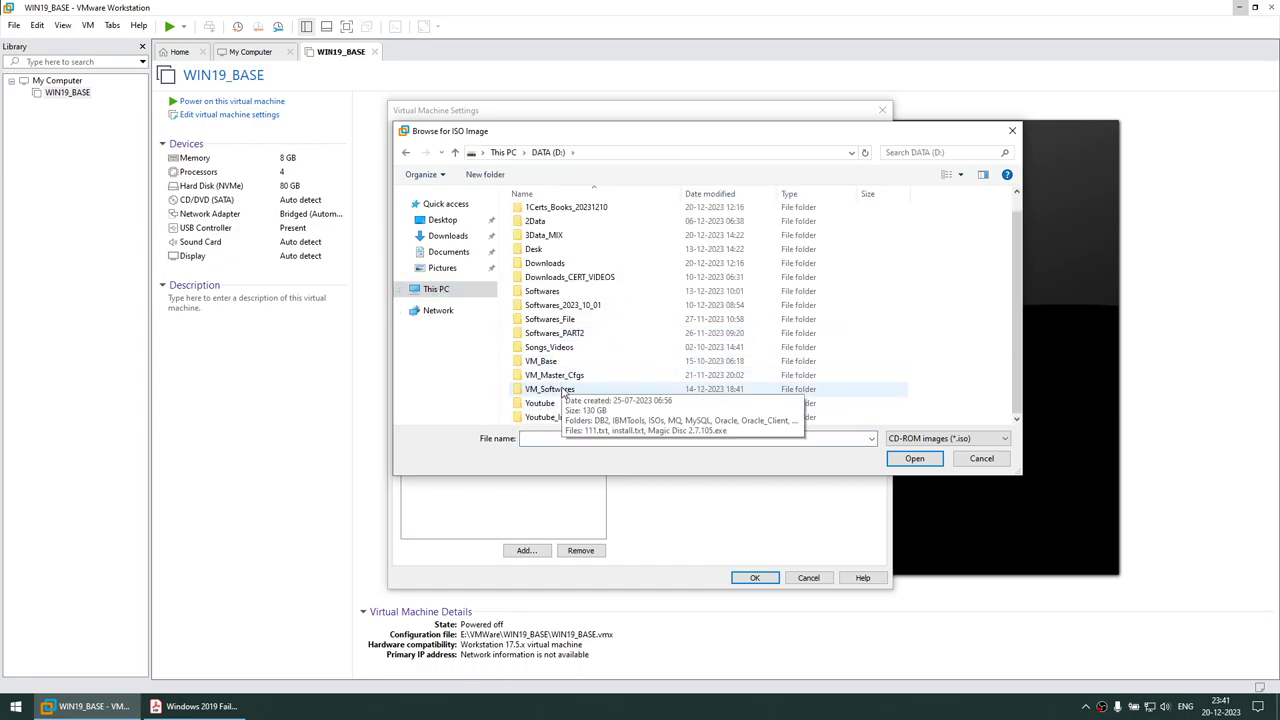
double_click(549, 389)
double_click(536, 243)
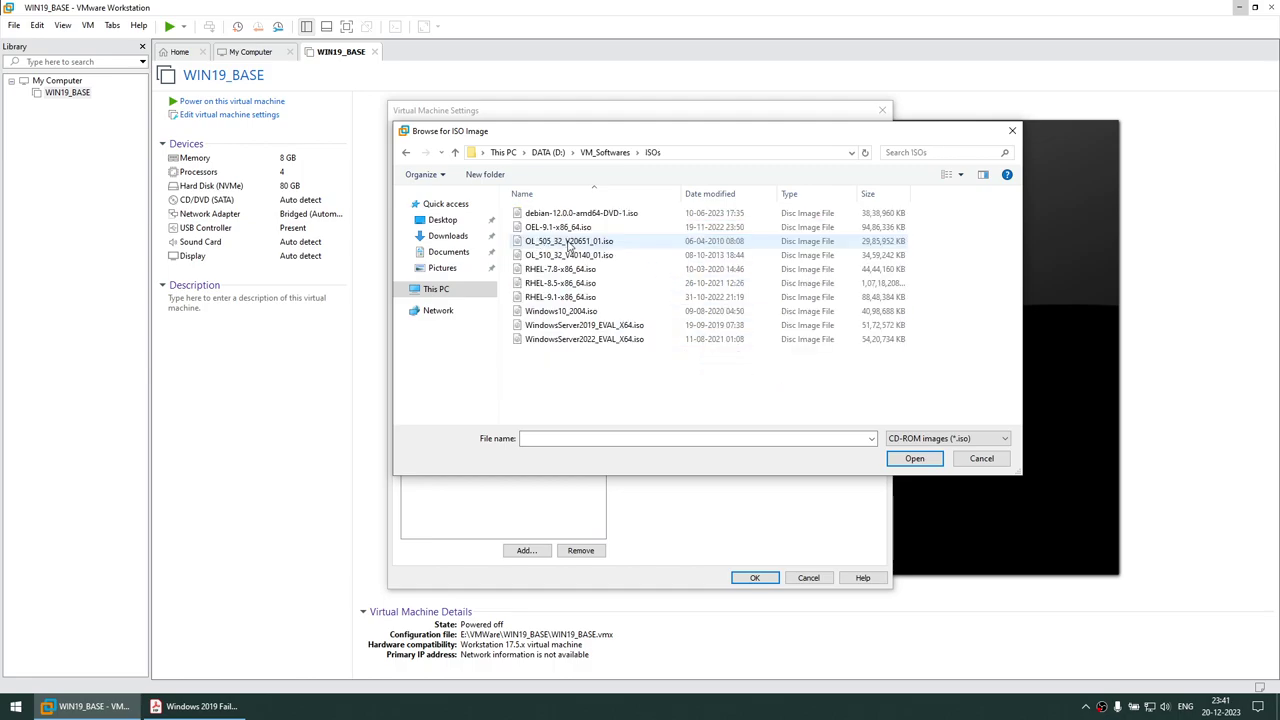
left_click(585, 326)
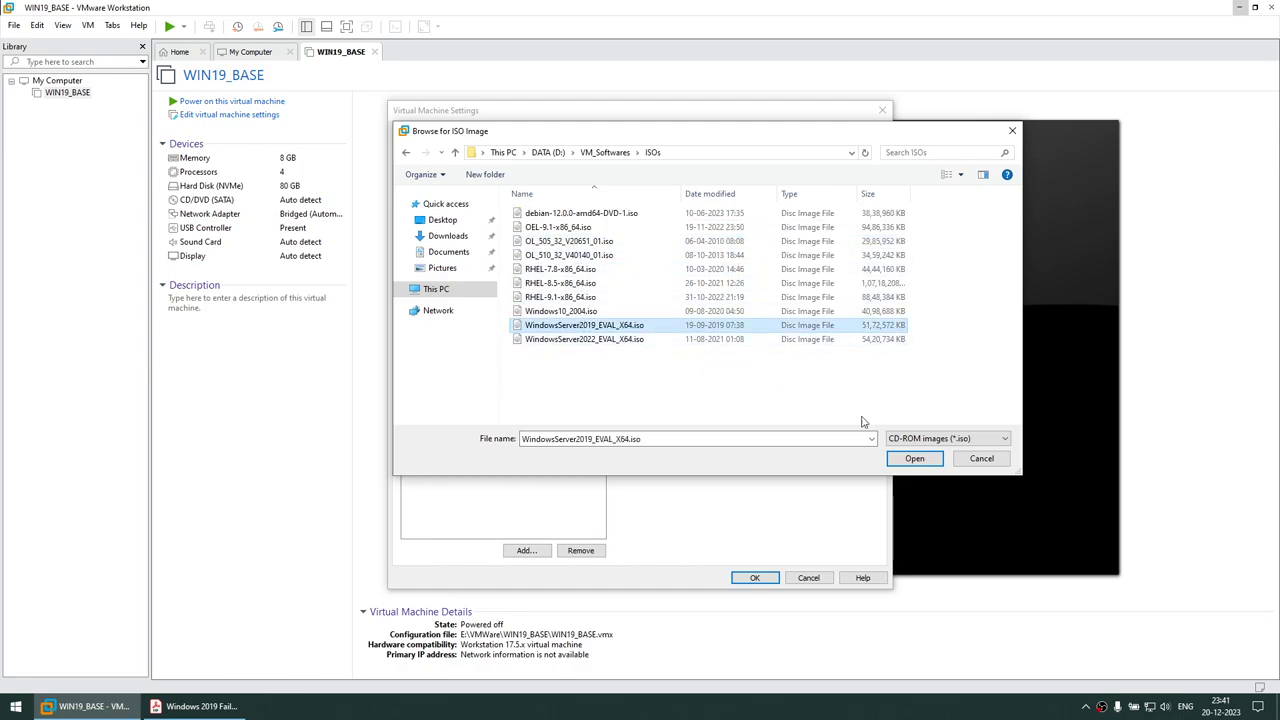
left_click(908, 457)
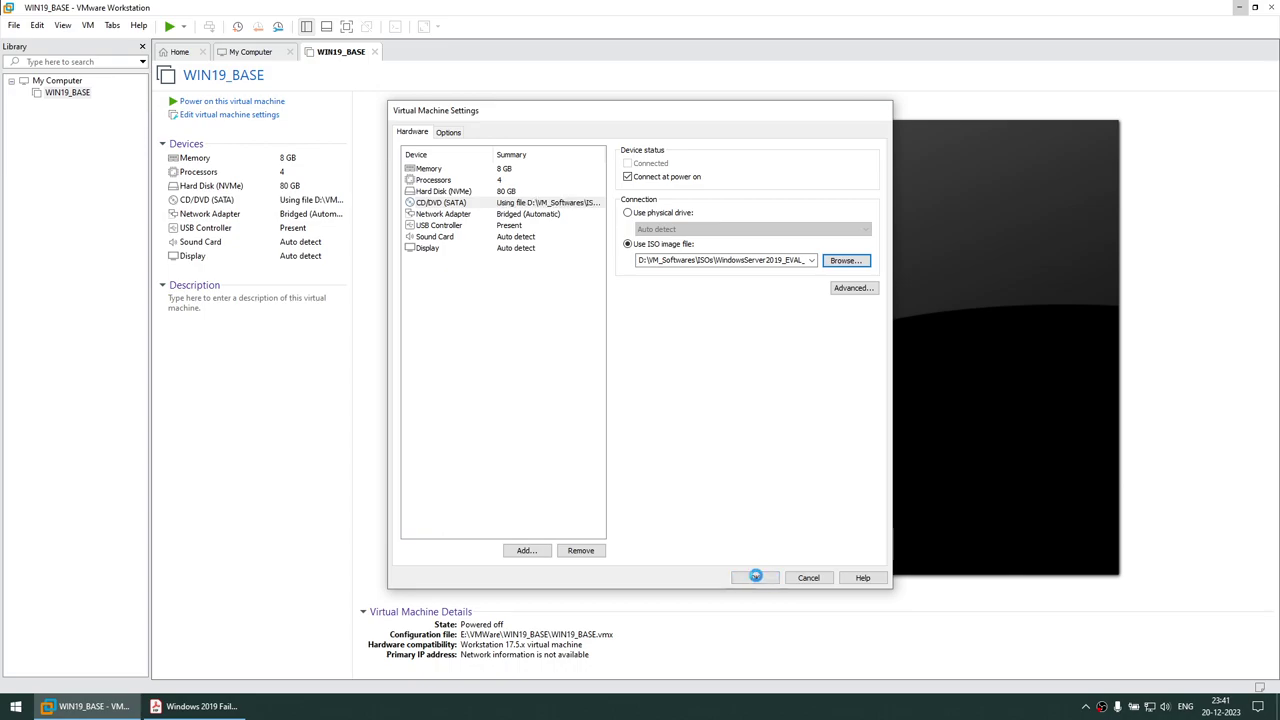
left_click(757, 578)
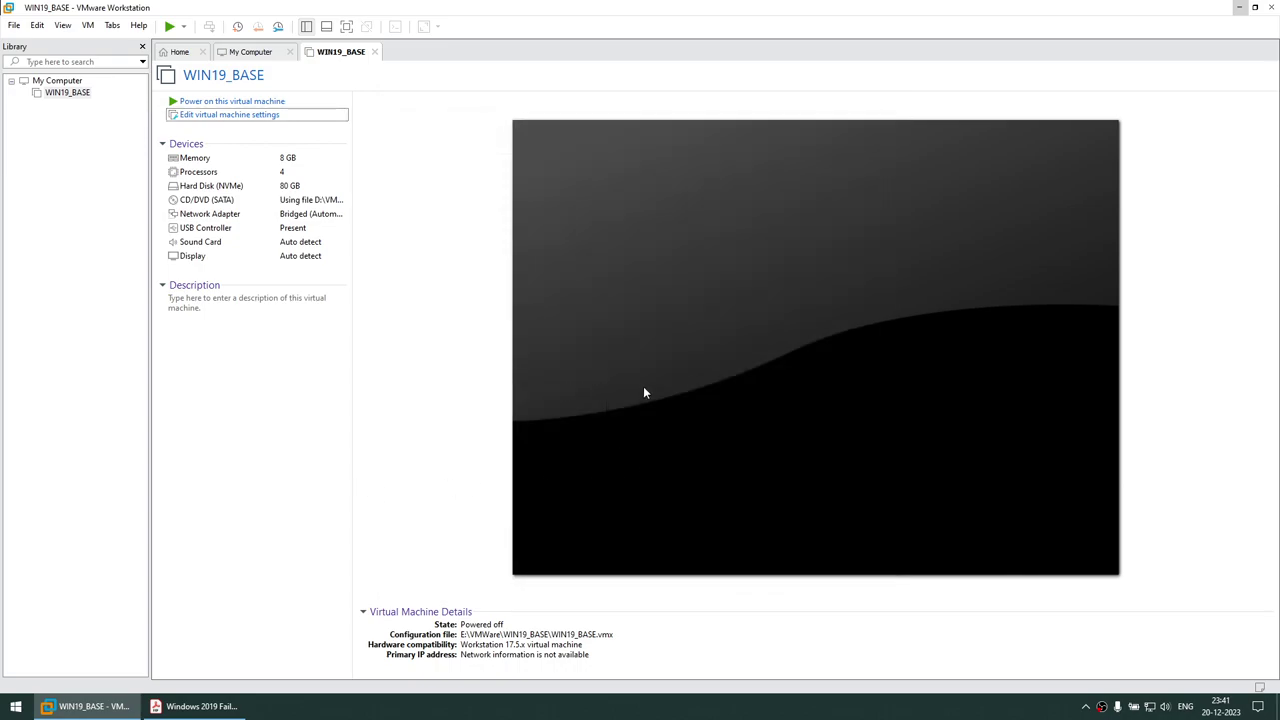
left_click(230, 101)
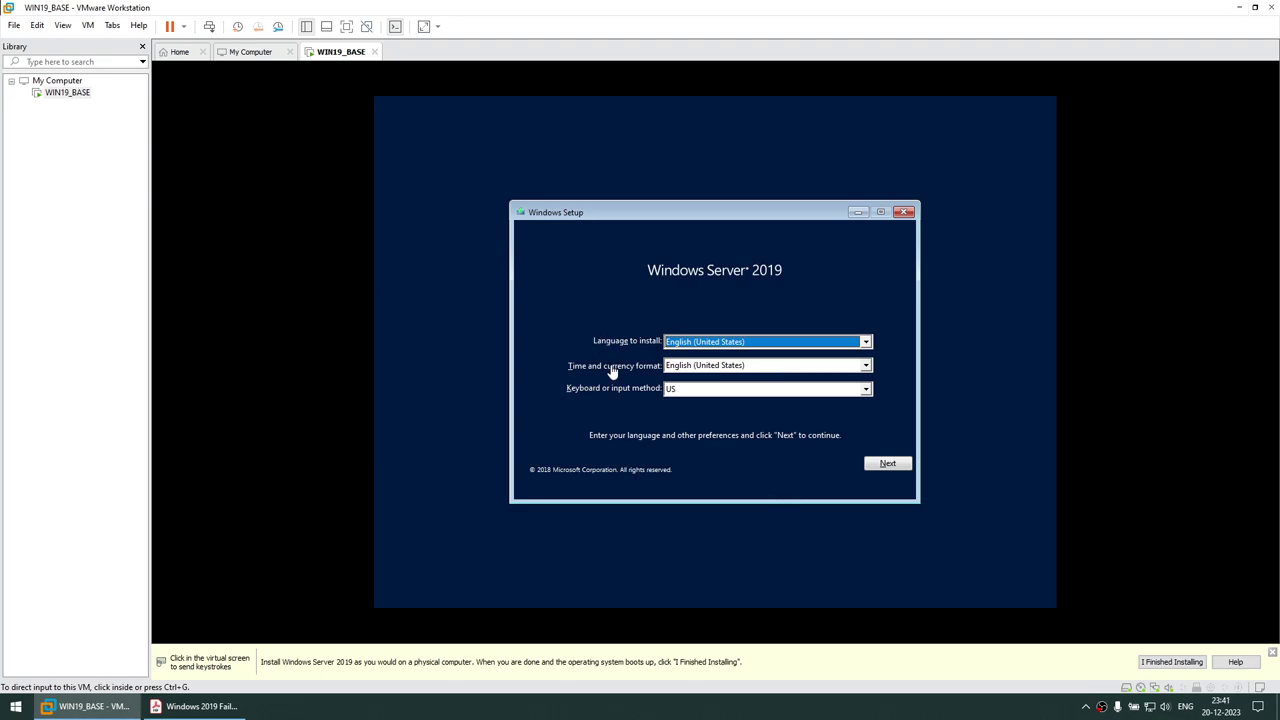
Keep the default language, choose Datacenter Evaluation (Desktop Experience), and accept the license terms
left_click(886, 465)
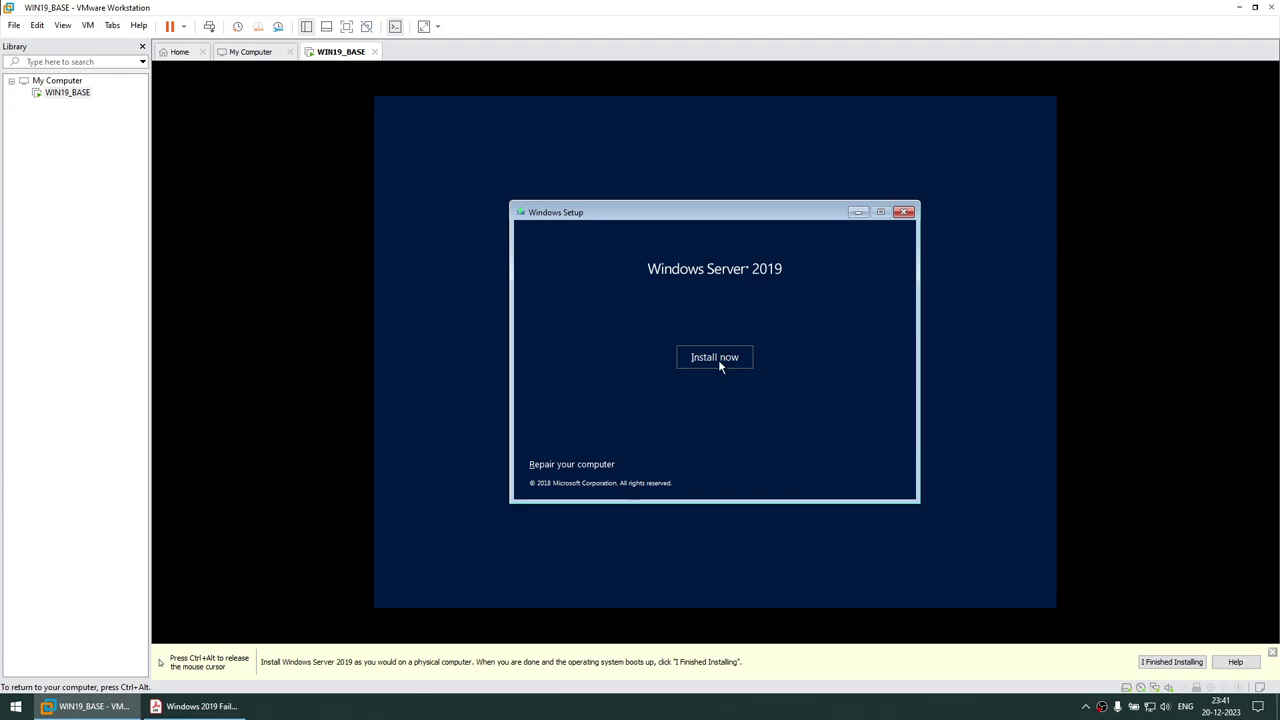
left_click(719, 361)
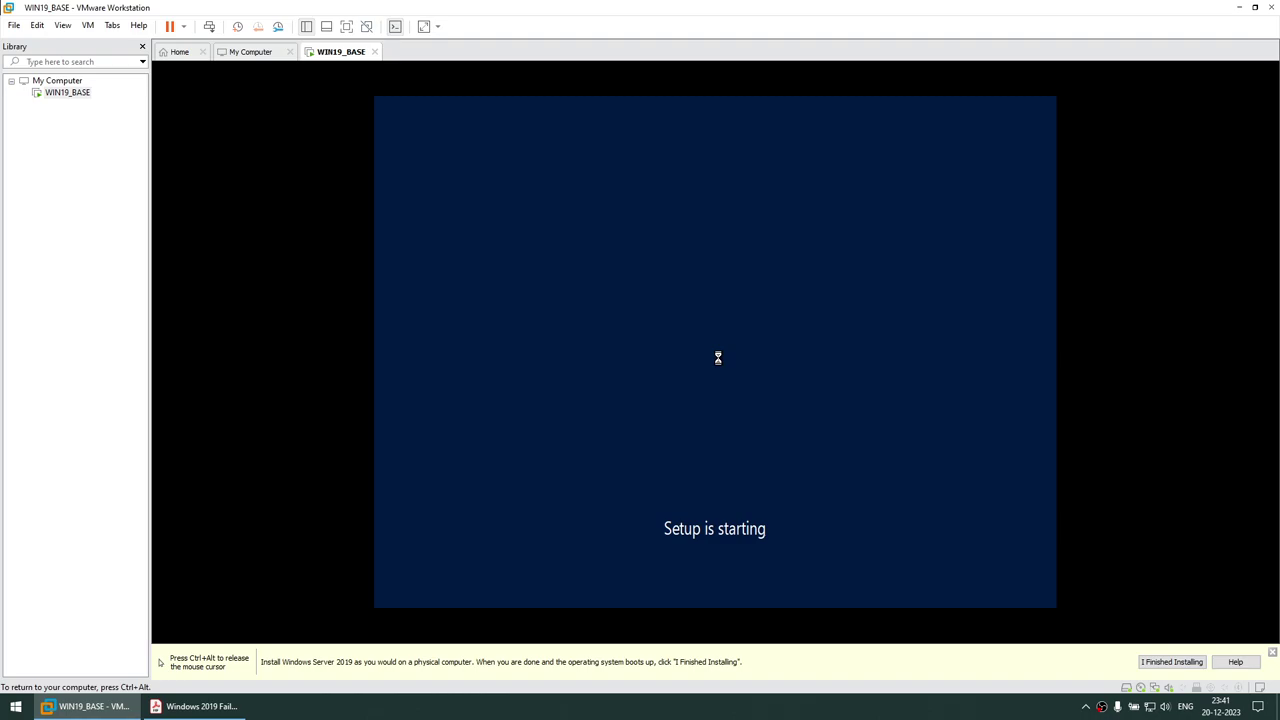
left_click(594, 301)
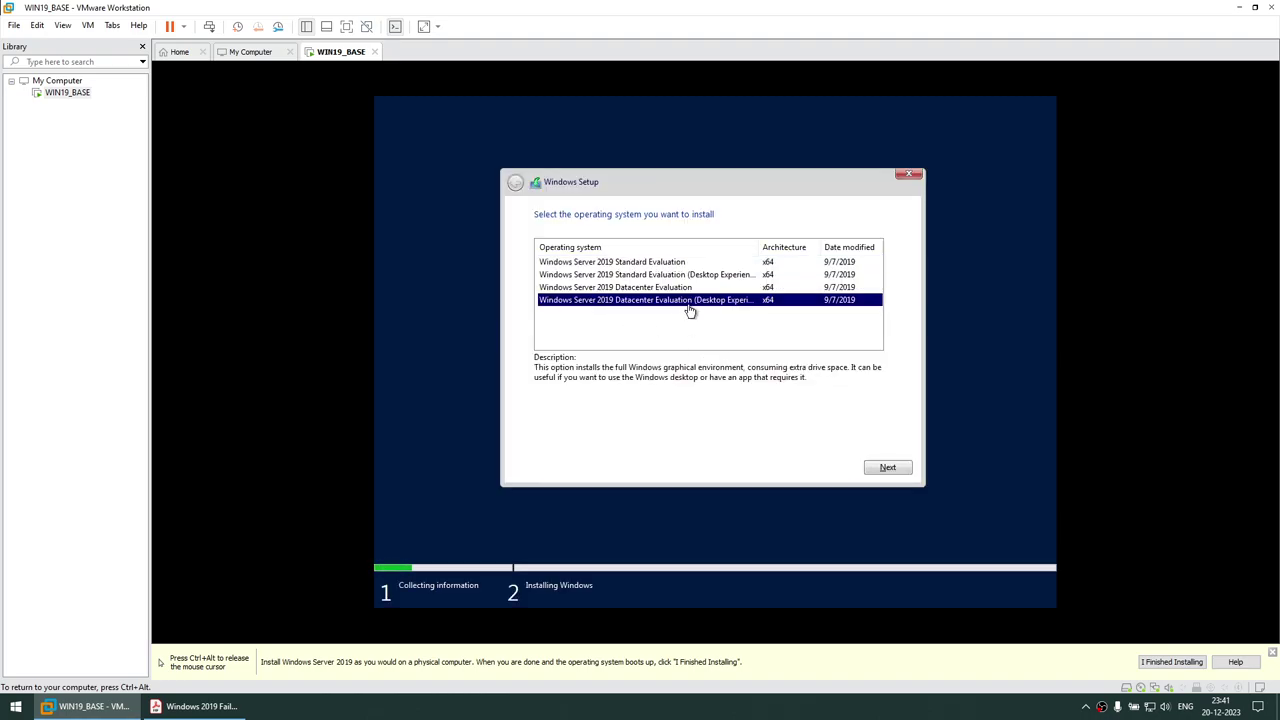
left_click(878, 466)
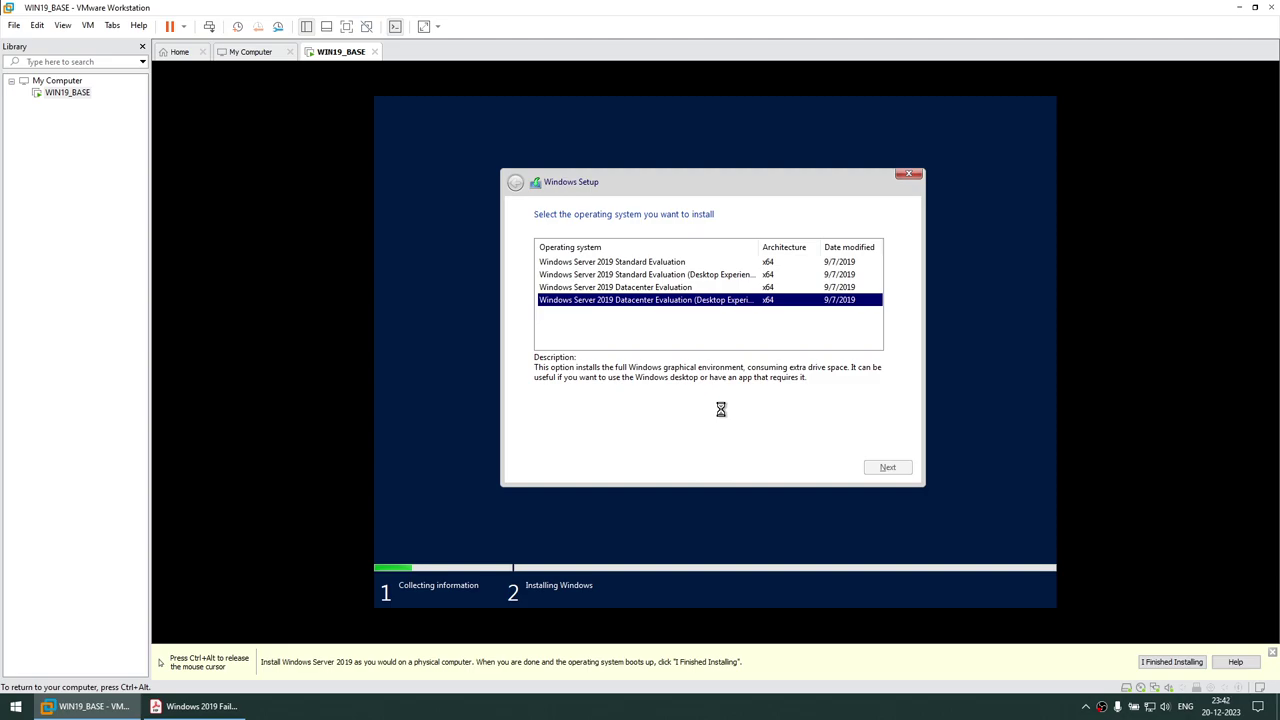
left_click(578, 437)
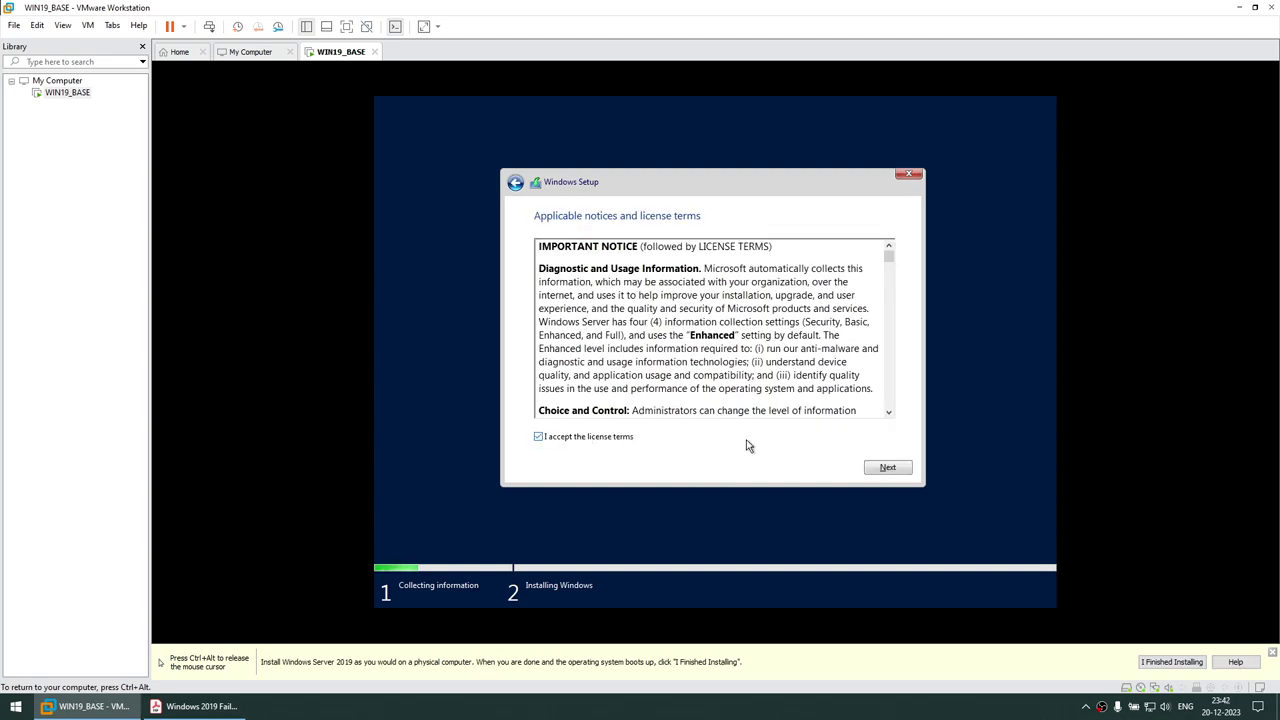
left_click(879, 468)
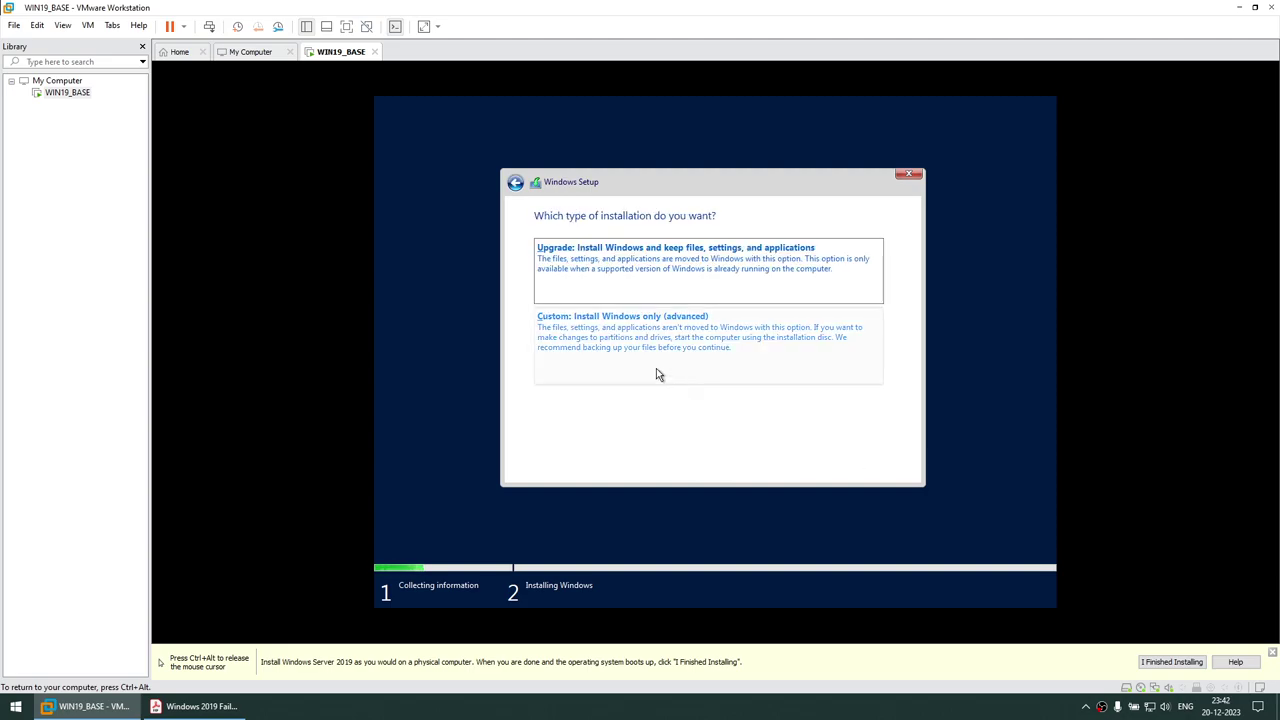
Run a Custom: Install Windows only setup on the default drive and restart when done
left_click(612, 351)
left_click(886, 468)
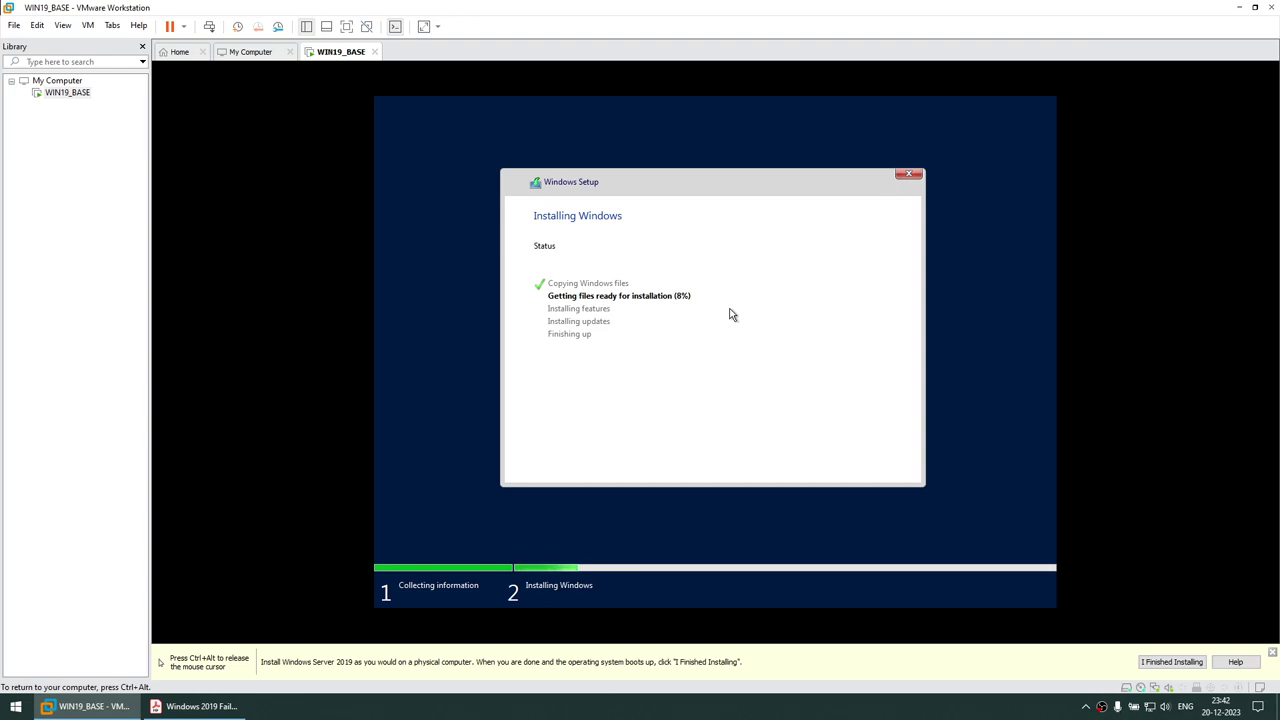
key("ctrl+alt")
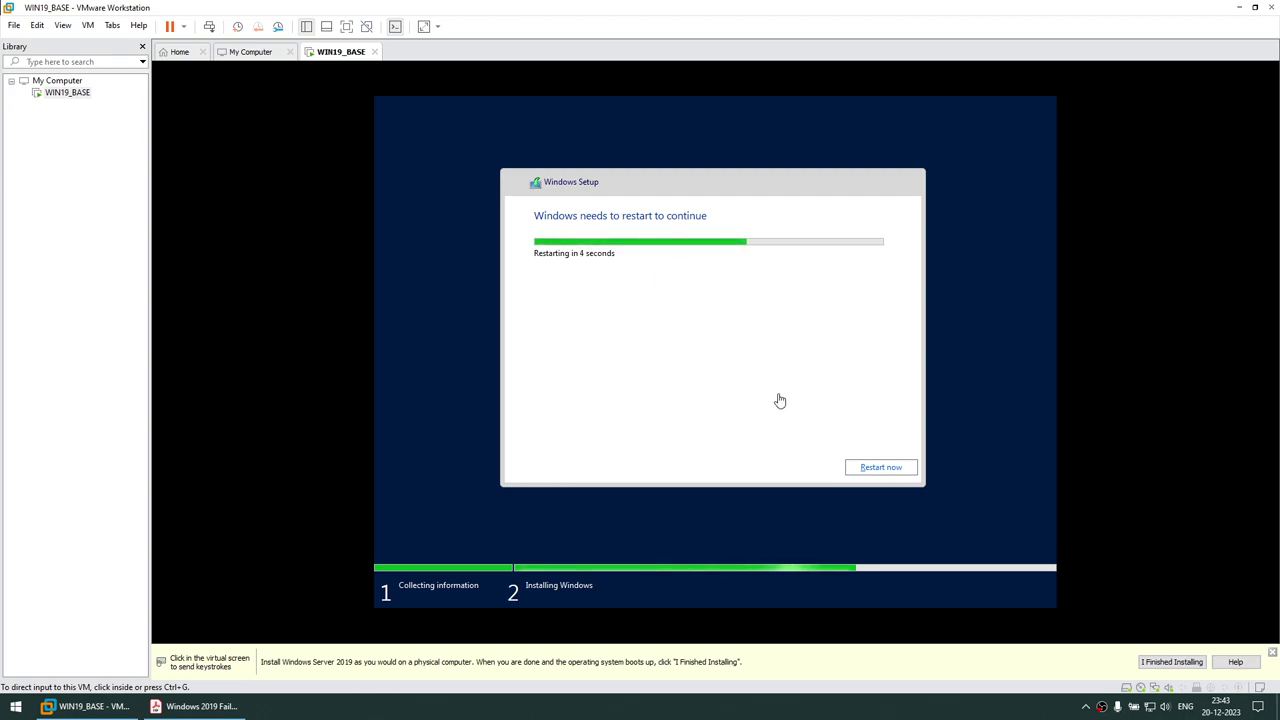
left_click(862, 468)
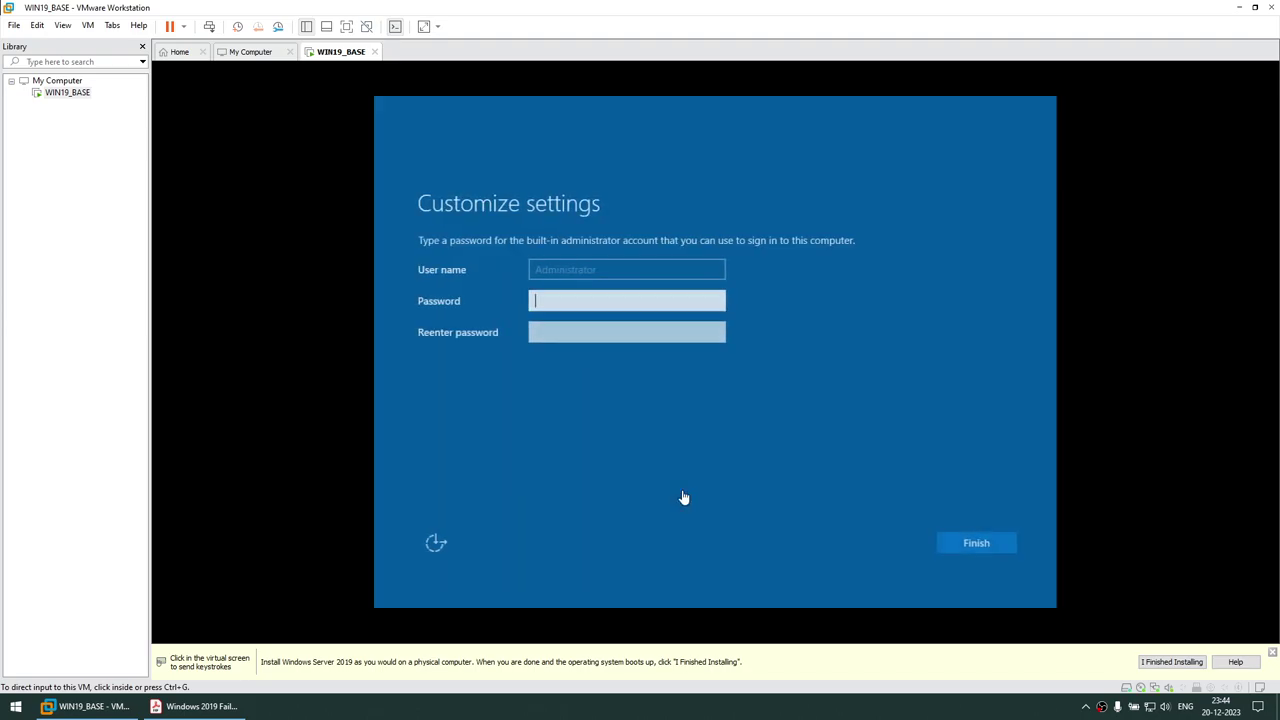
Enter and confirm the Administrator account password, then finish the initial setup
left_click(568, 298)
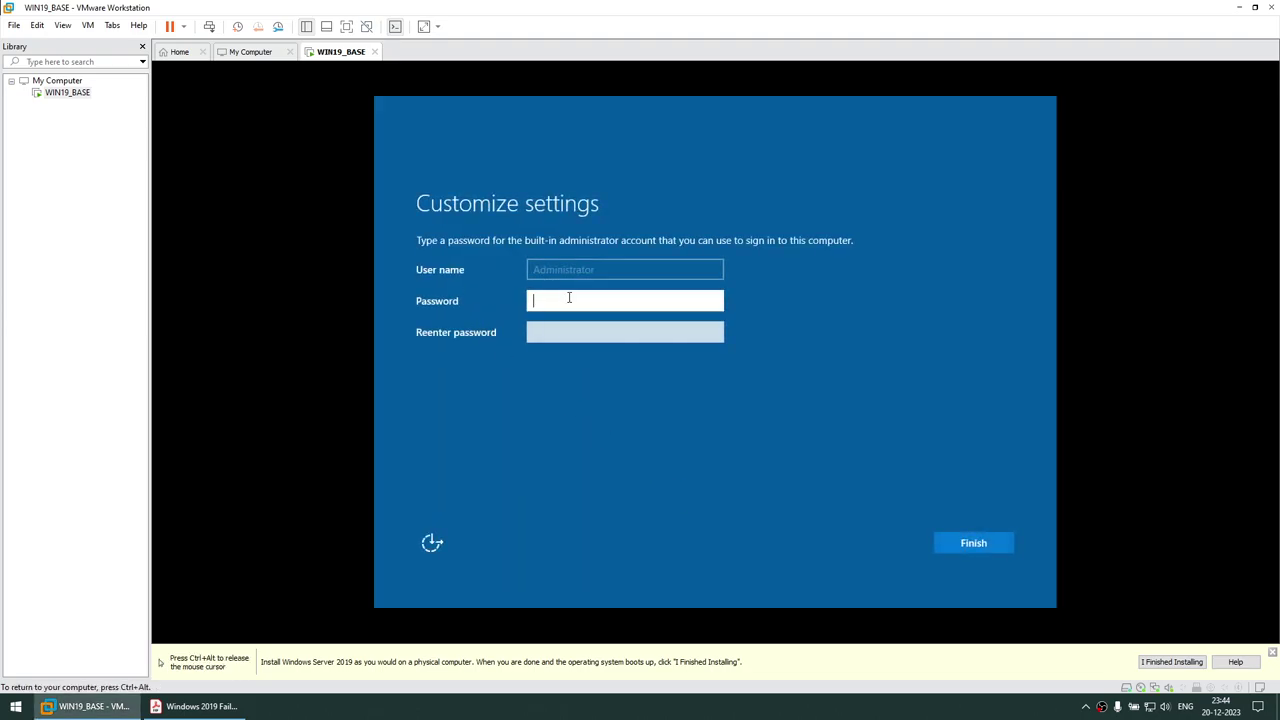
type("•")
key("Tab")
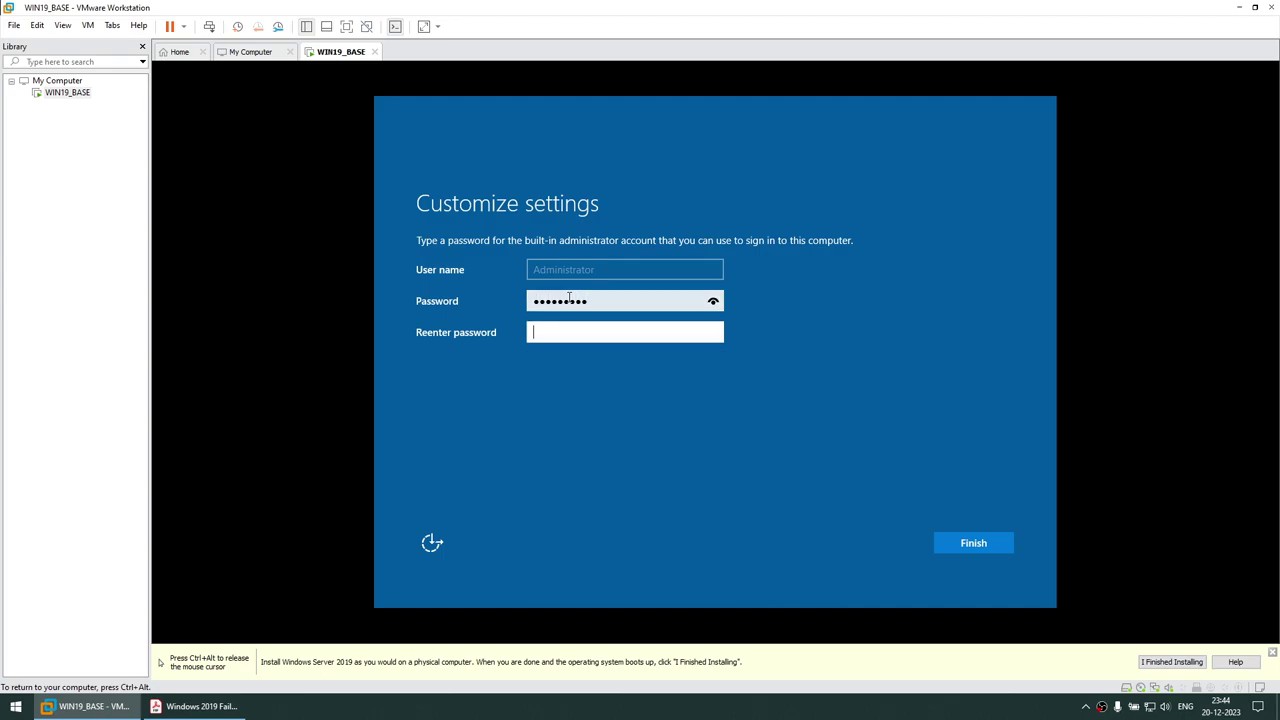
type("••••")
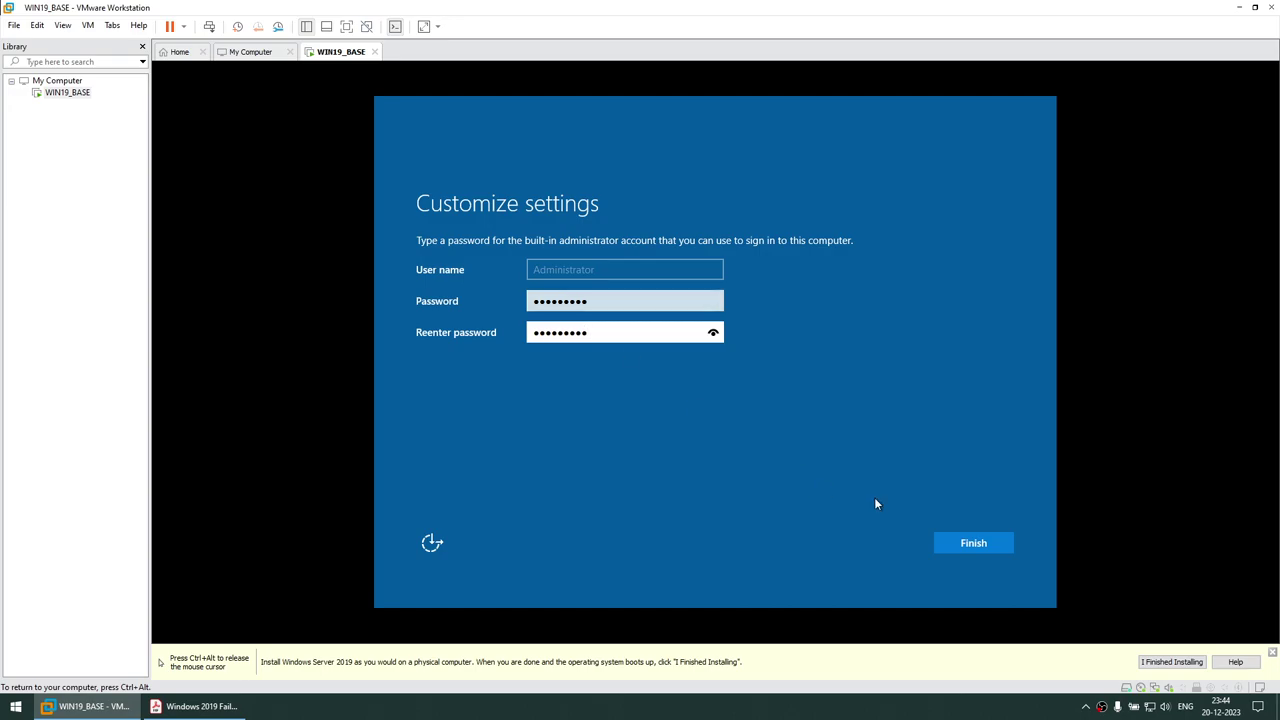
left_click(962, 546)
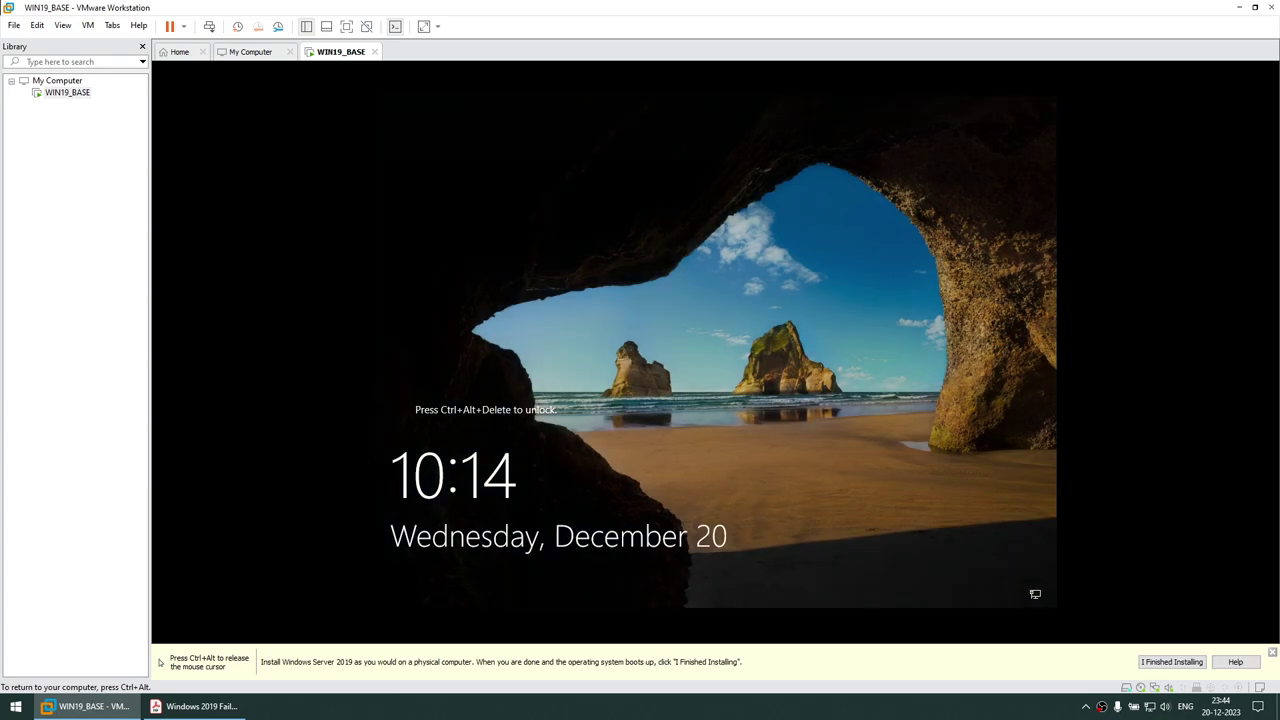
key("ctrl+alt")
Send Ctrl+Alt+Del, sign in as Administrator after retrying the password, and allow network discovery
left_click(88, 25)
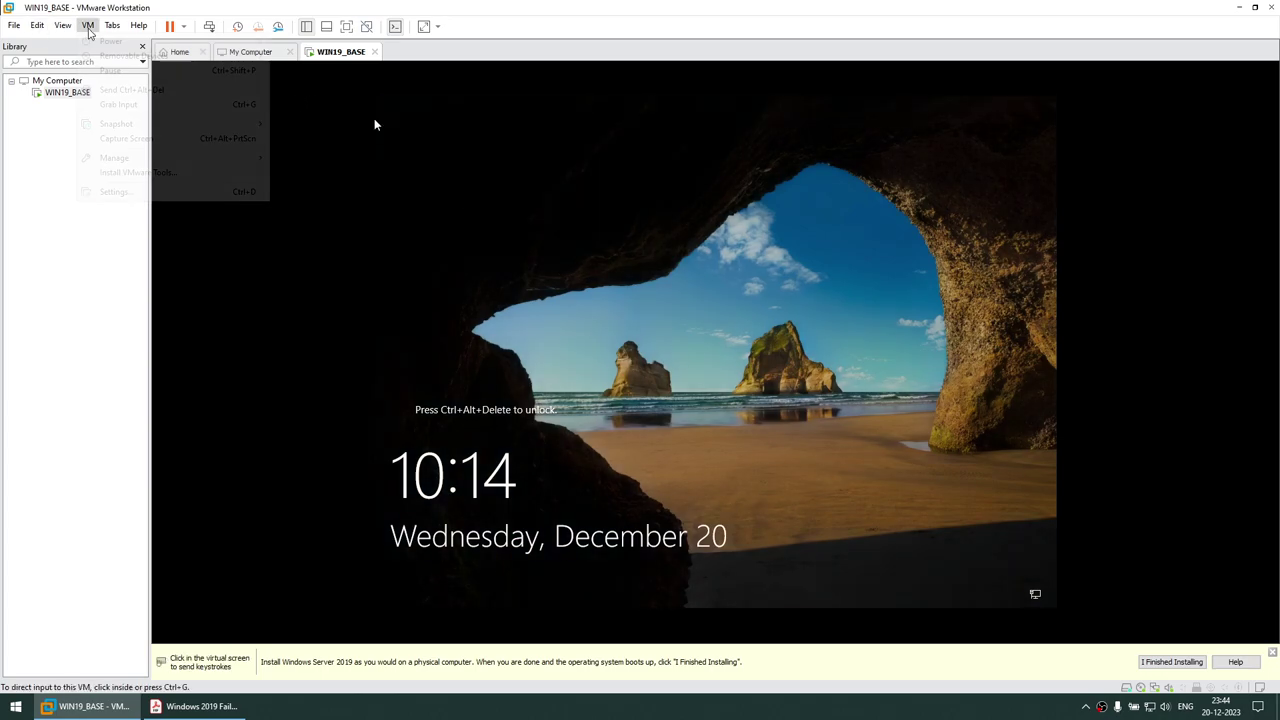
left_click(112, 90)
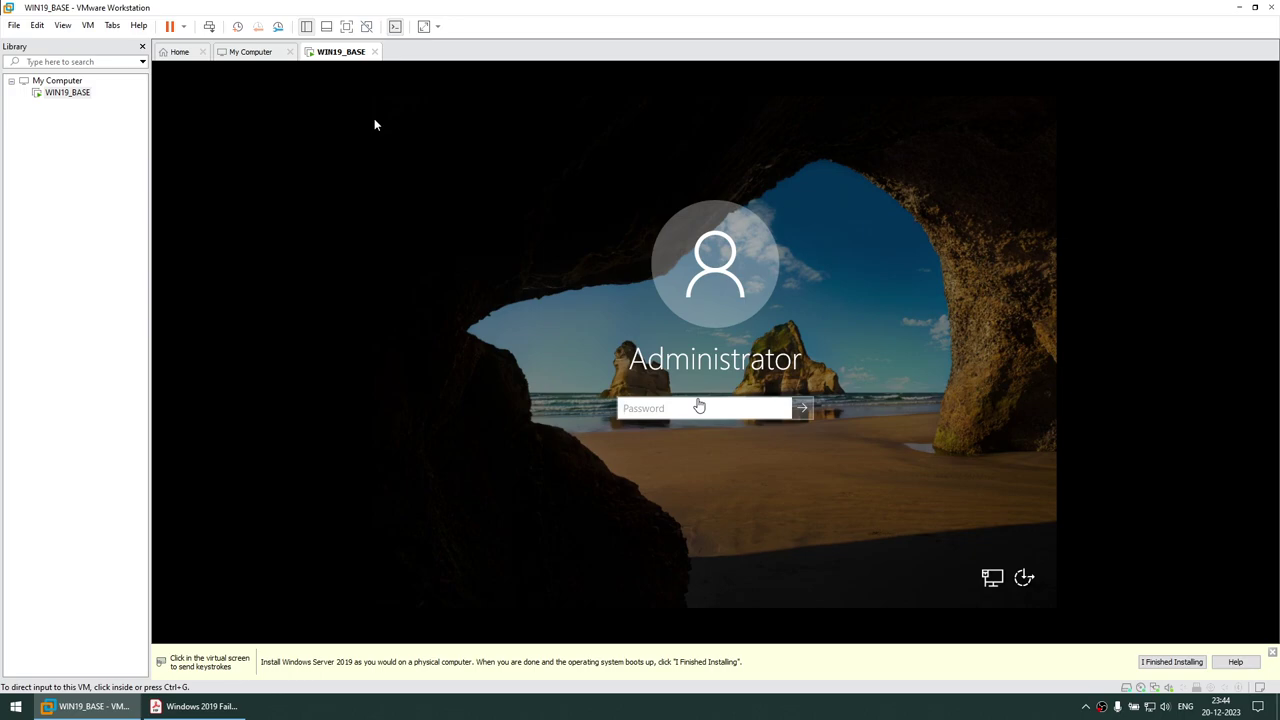
left_click(374, 124)
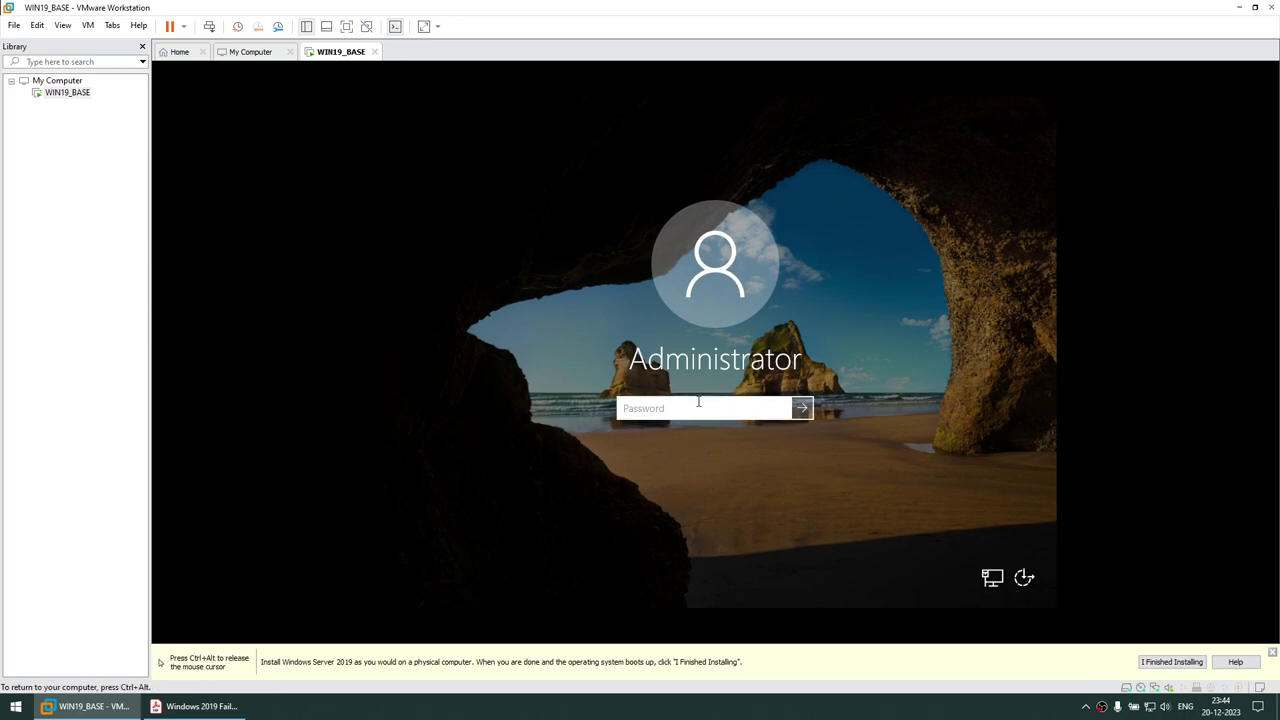
type("********")
key("Return")
left_click(716, 436)
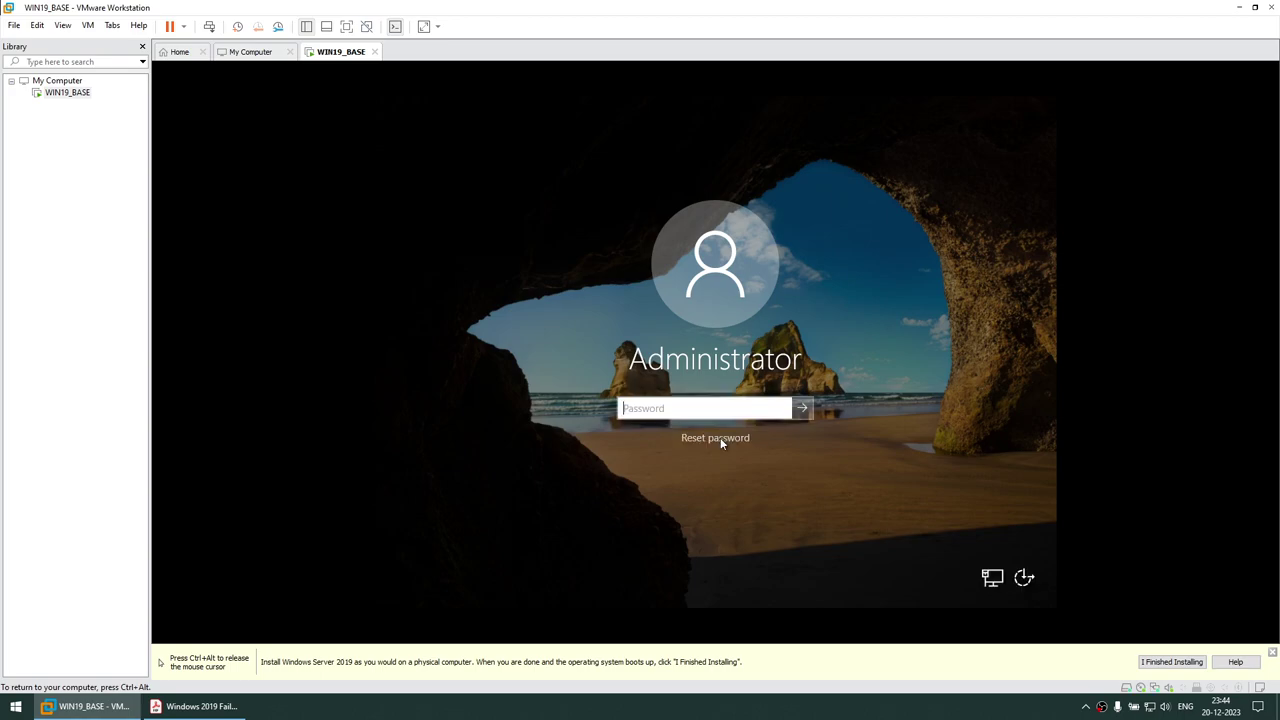
type("*********")
key("Return")
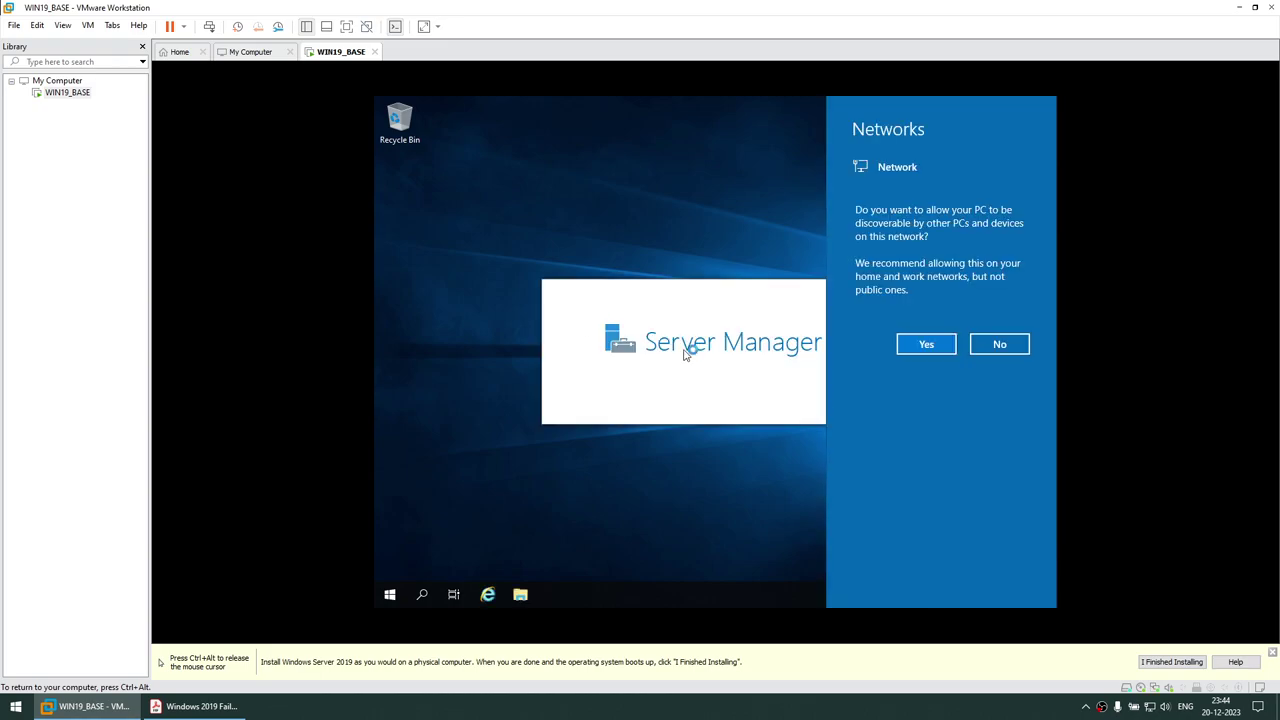
left_click(929, 347)
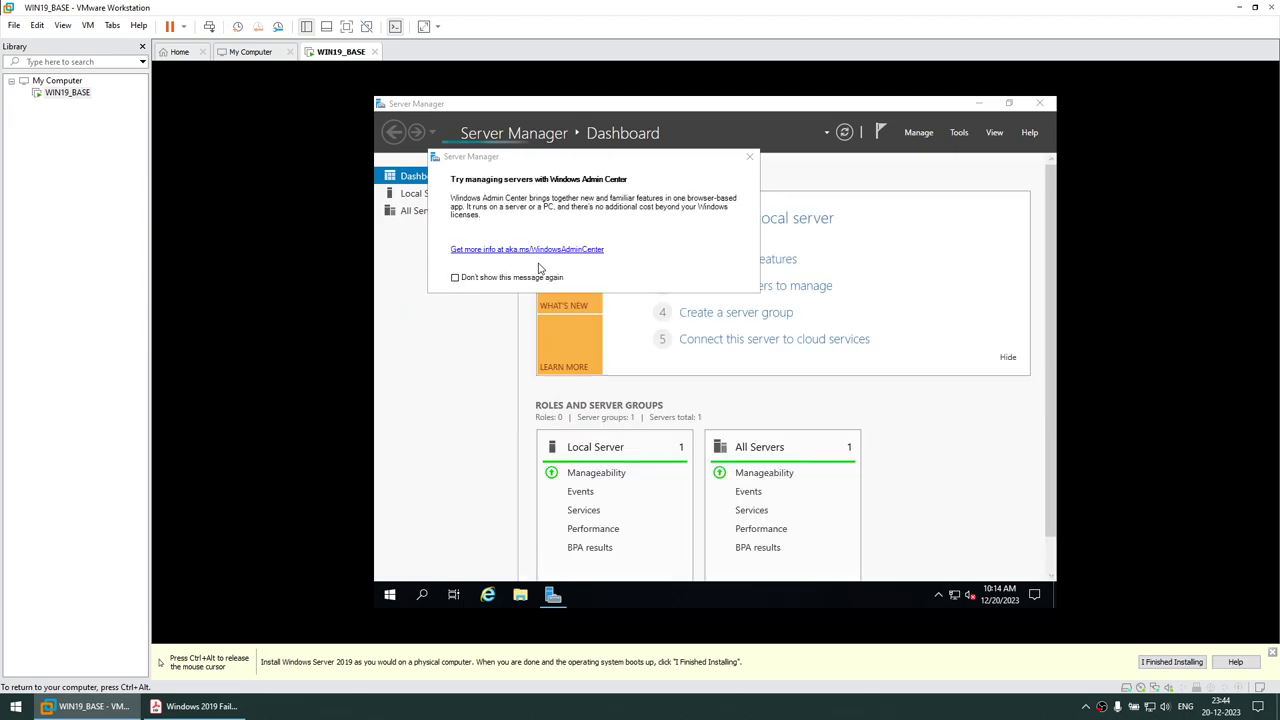
Suppress the Windows Admin Center prompt permanently and close Server Manager
left_click(455, 277)
left_click(749, 157)
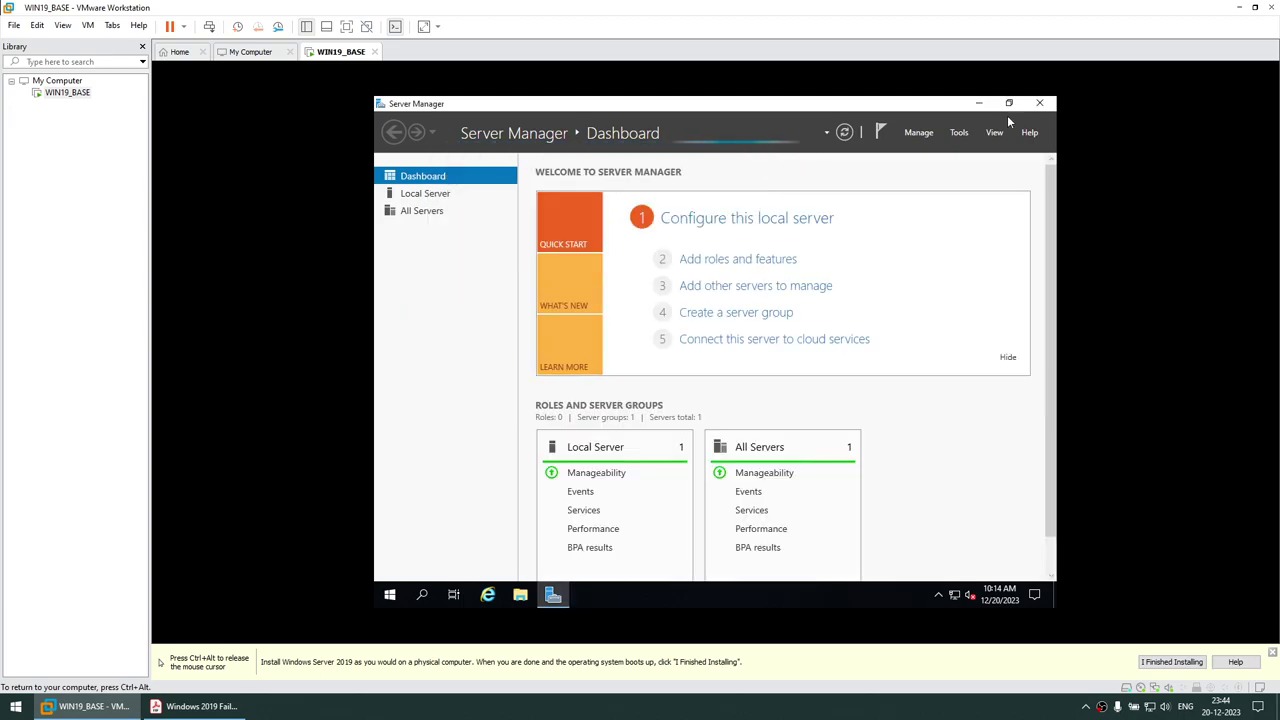
left_click(1039, 103)
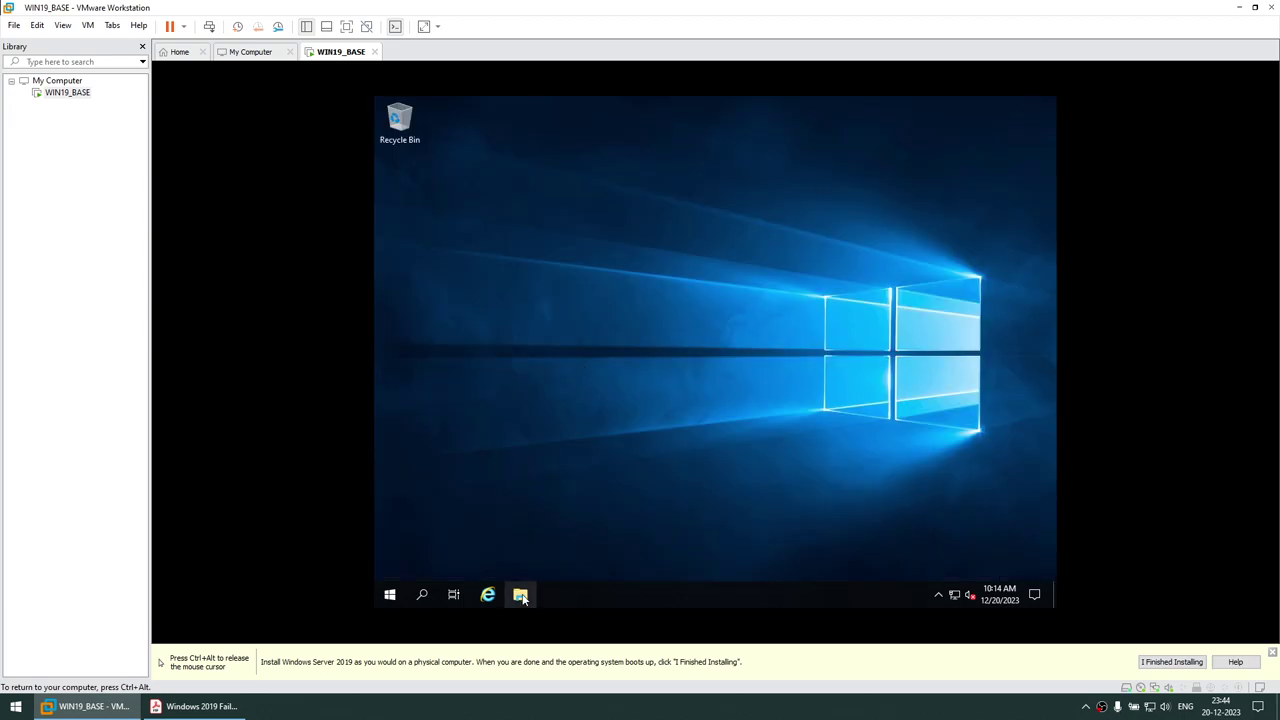
View This PC in File Explorer, then start Install VMware Tools from the VM menu
left_click(520, 595)
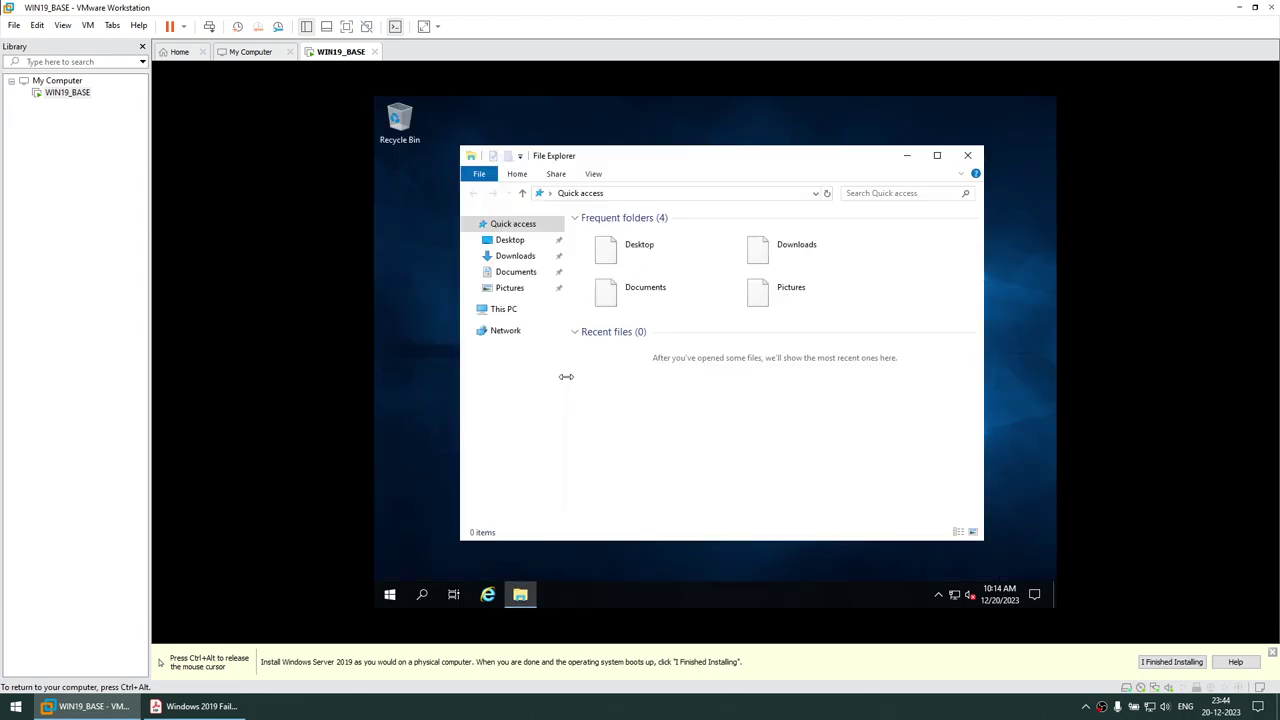
left_click(502, 314)
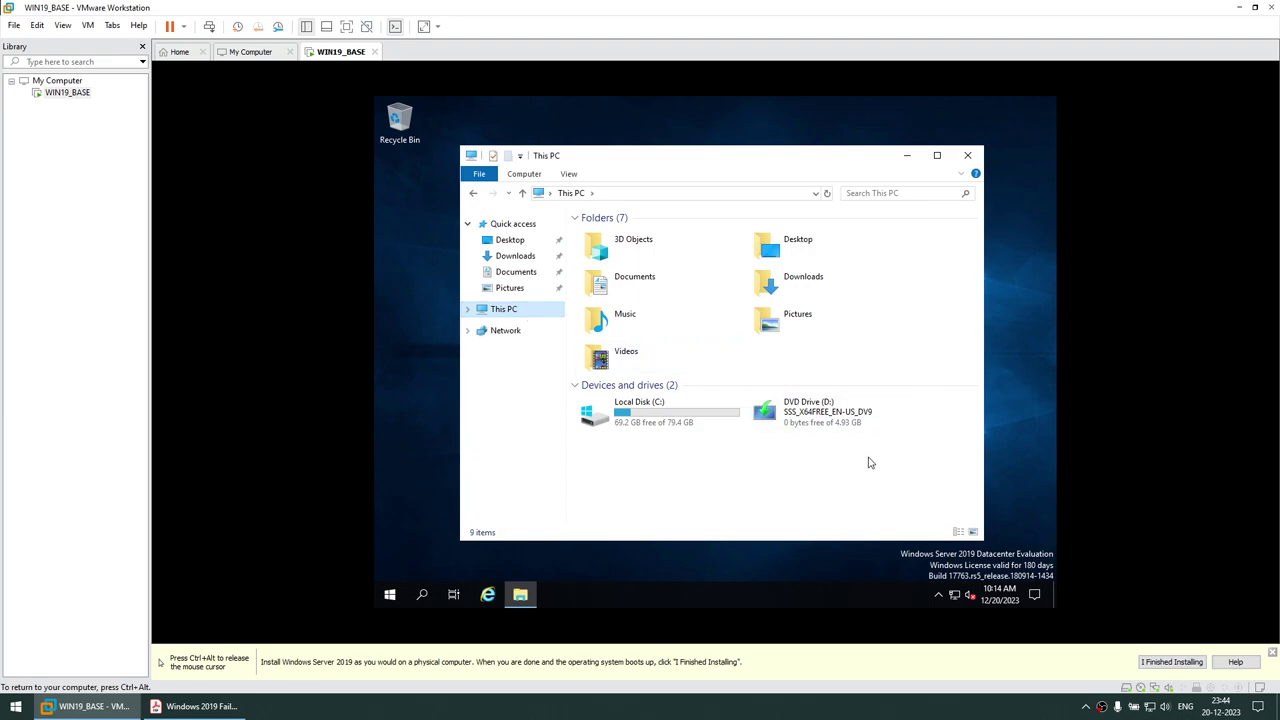
key("ctrl+alt")
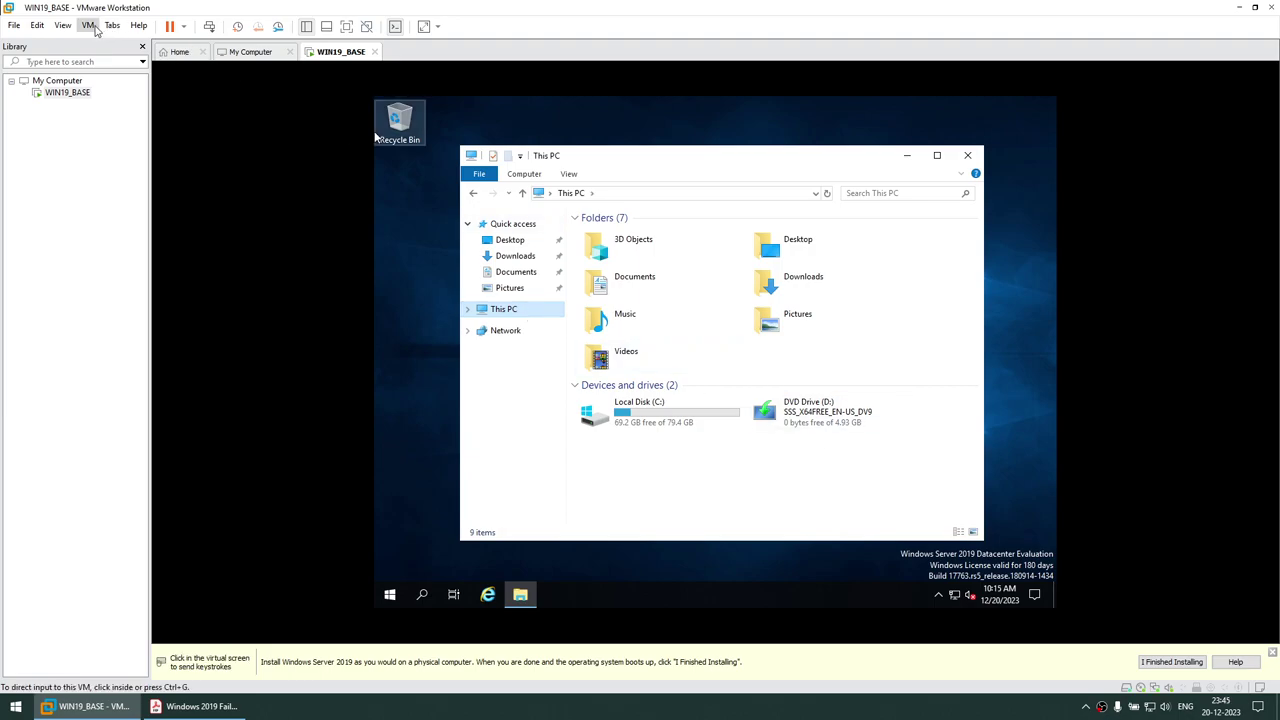
left_click(88, 25)
left_click(125, 172)
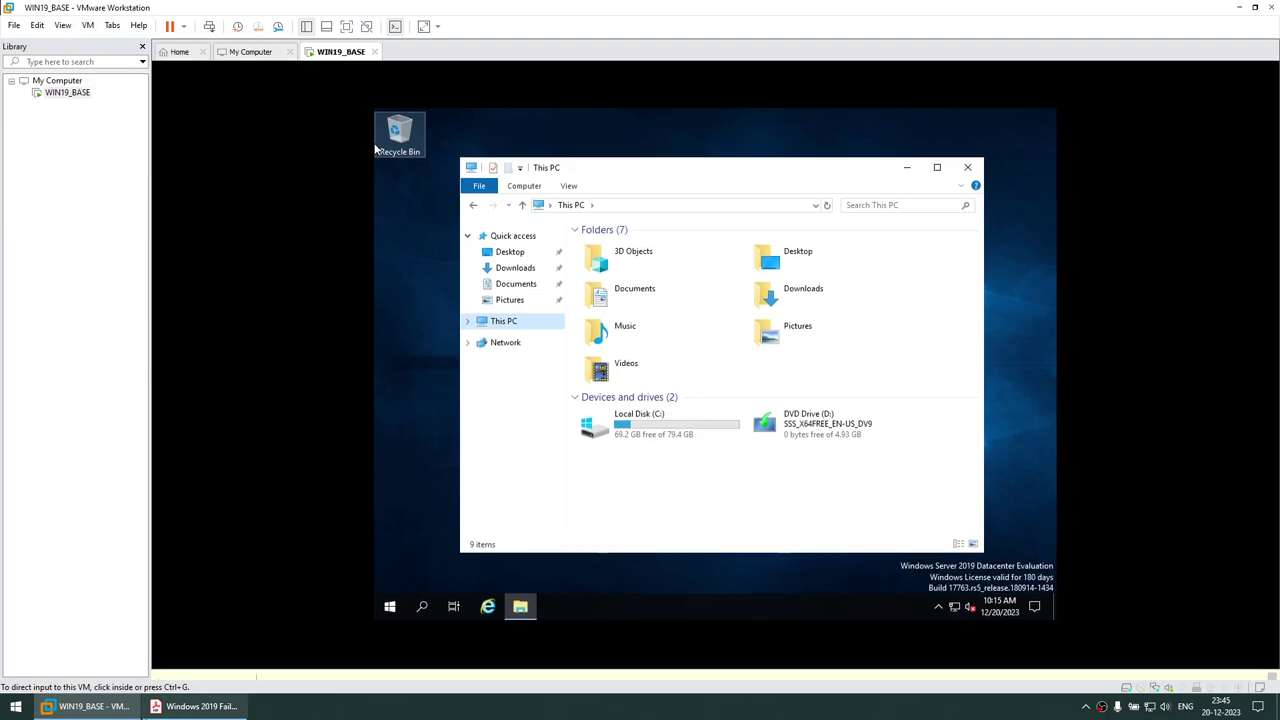
Check the next instructions in the instructions PDF
left_click(160, 707)
scroll(450, 410, "down", 3)
left_click_drag(404, 410, 641, 411)
Return to the VM and run setup64.exe from the VMware Tools DVD Drive (D:)
left_click(88, 707)
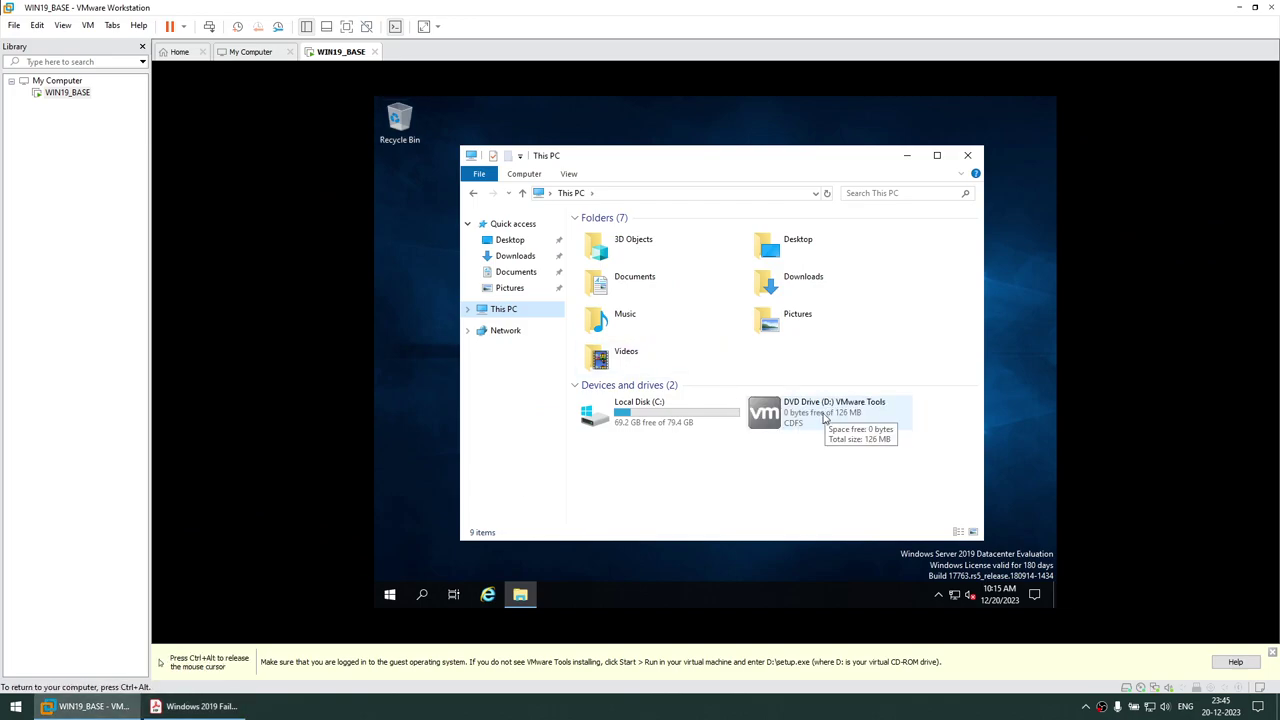
key("ctrl+alt")
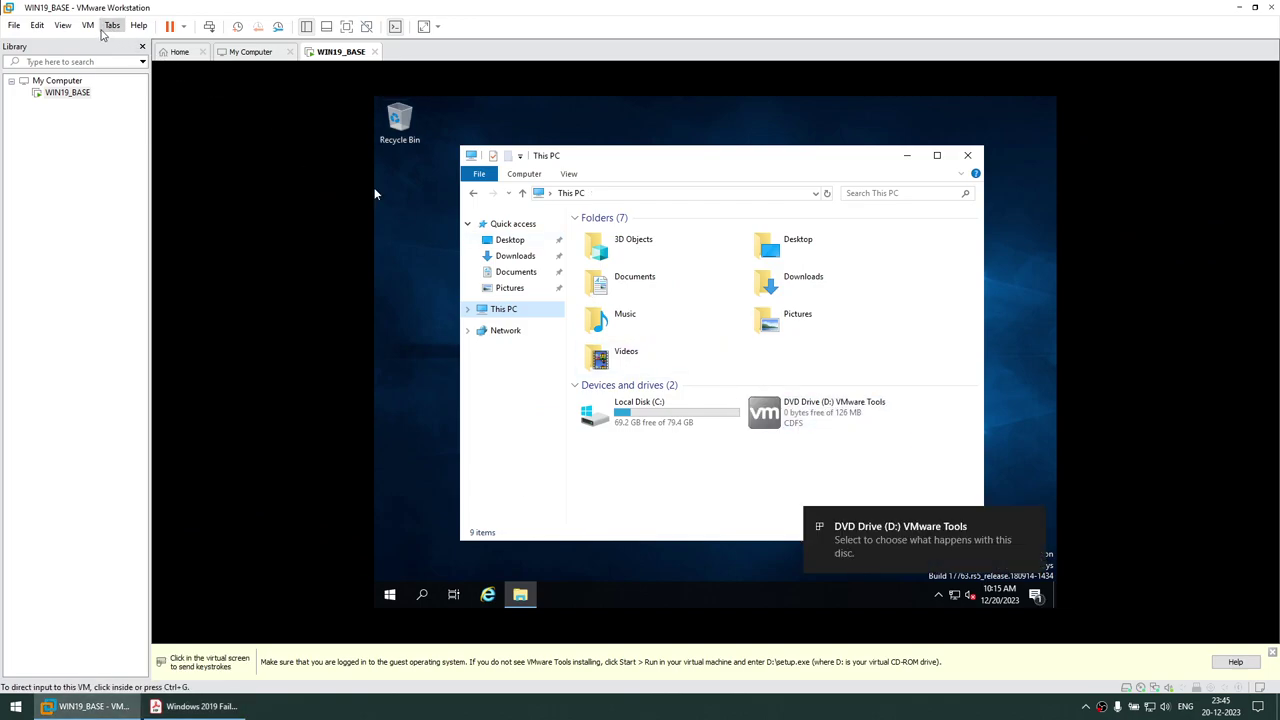
left_click(88, 25)
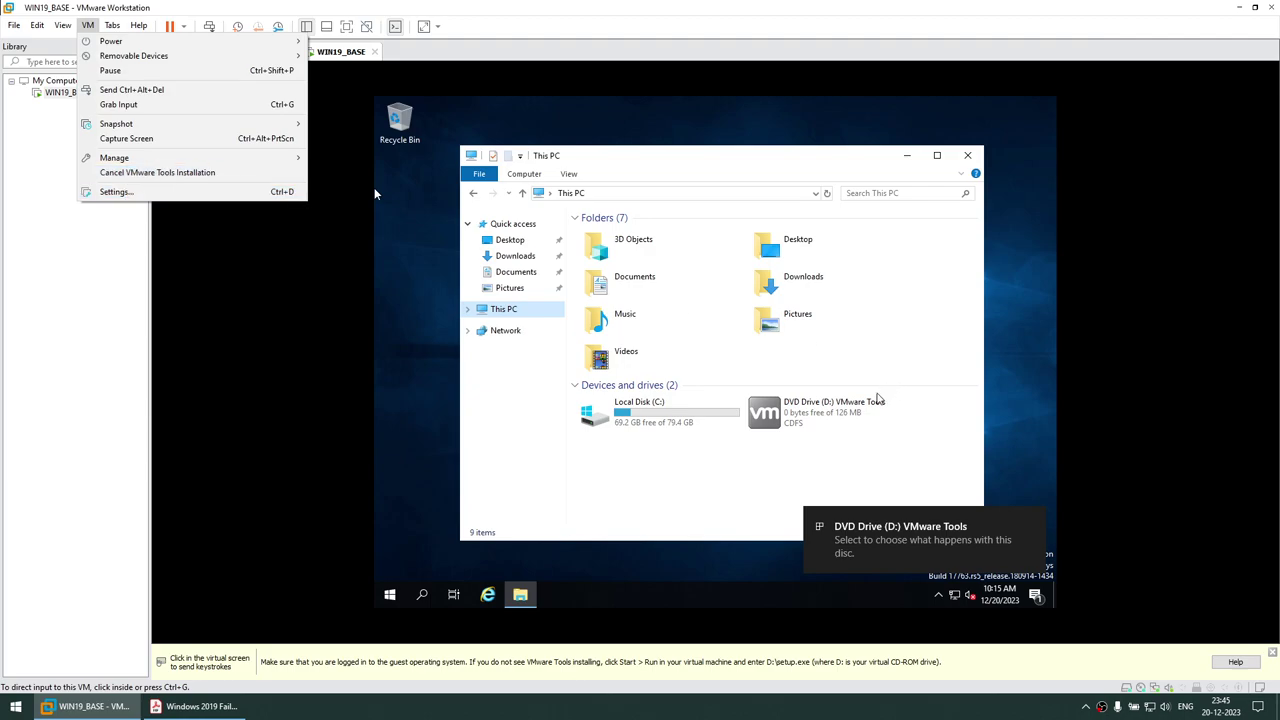
left_click(879, 548)
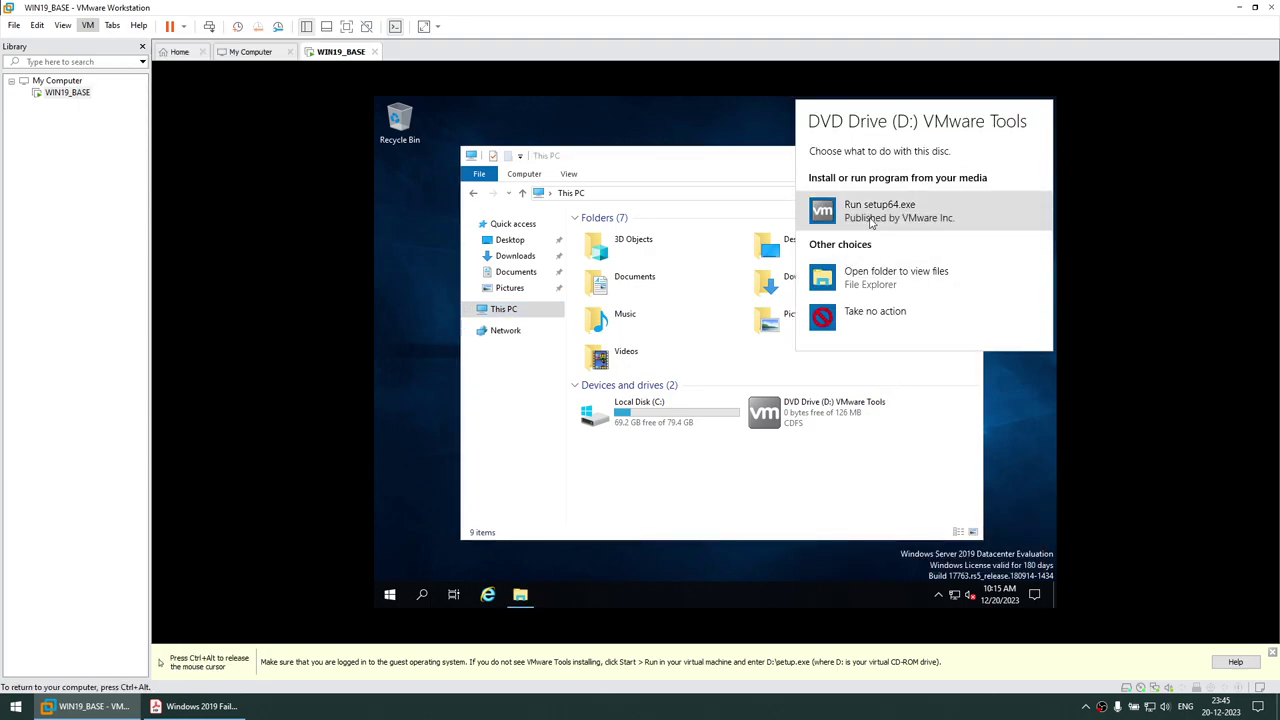
left_click(871, 211)
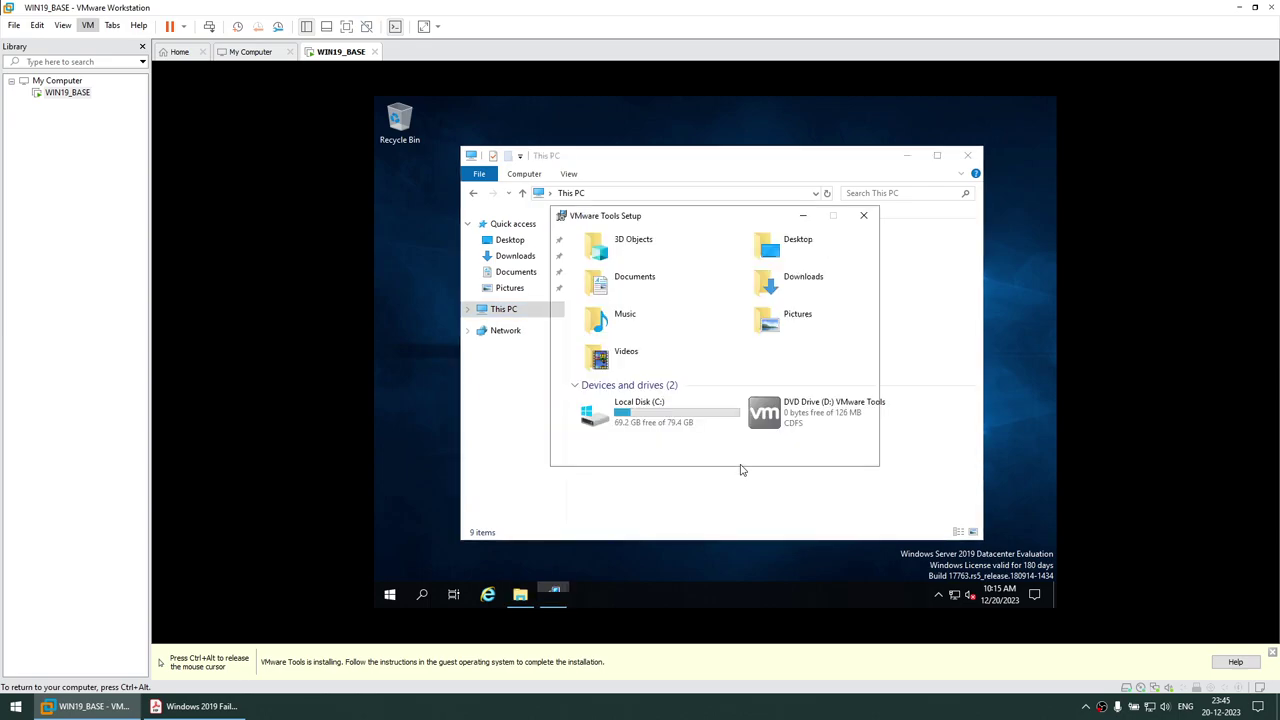
Install VMware Tools with the Typical setup type and answer No to restarting now
left_click(784, 454)
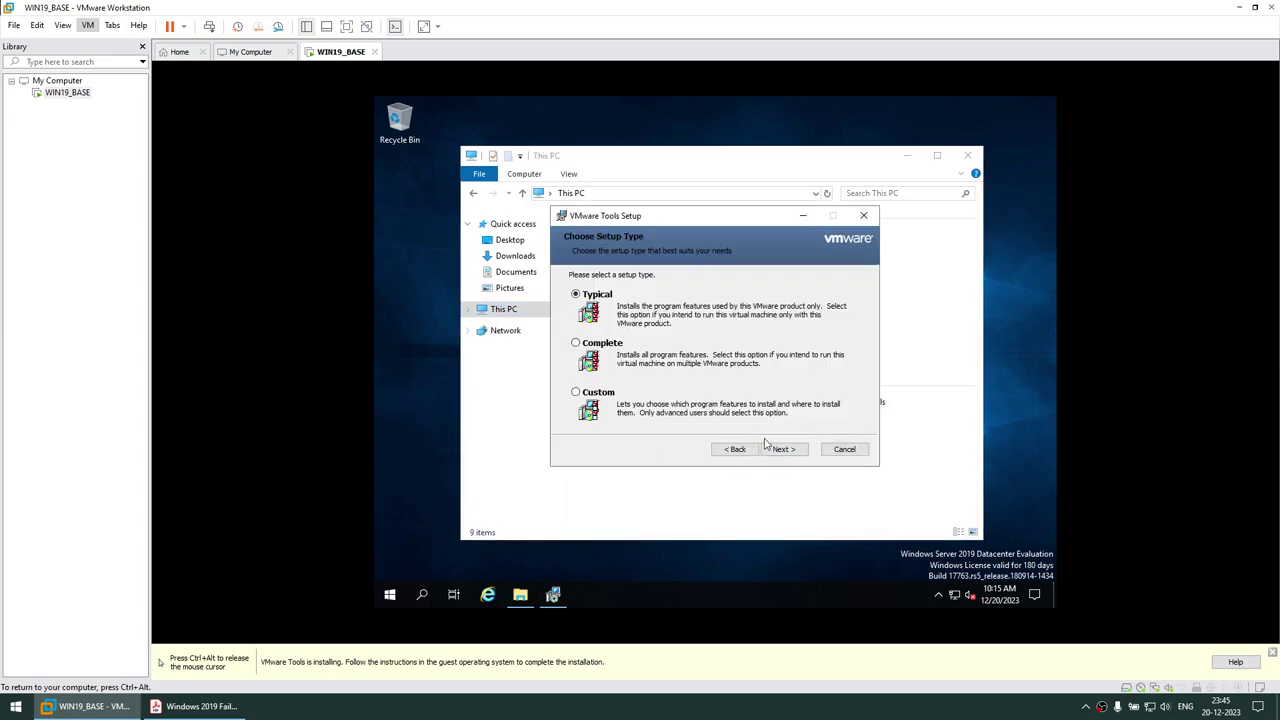
left_click(782, 450)
left_click(778, 450)
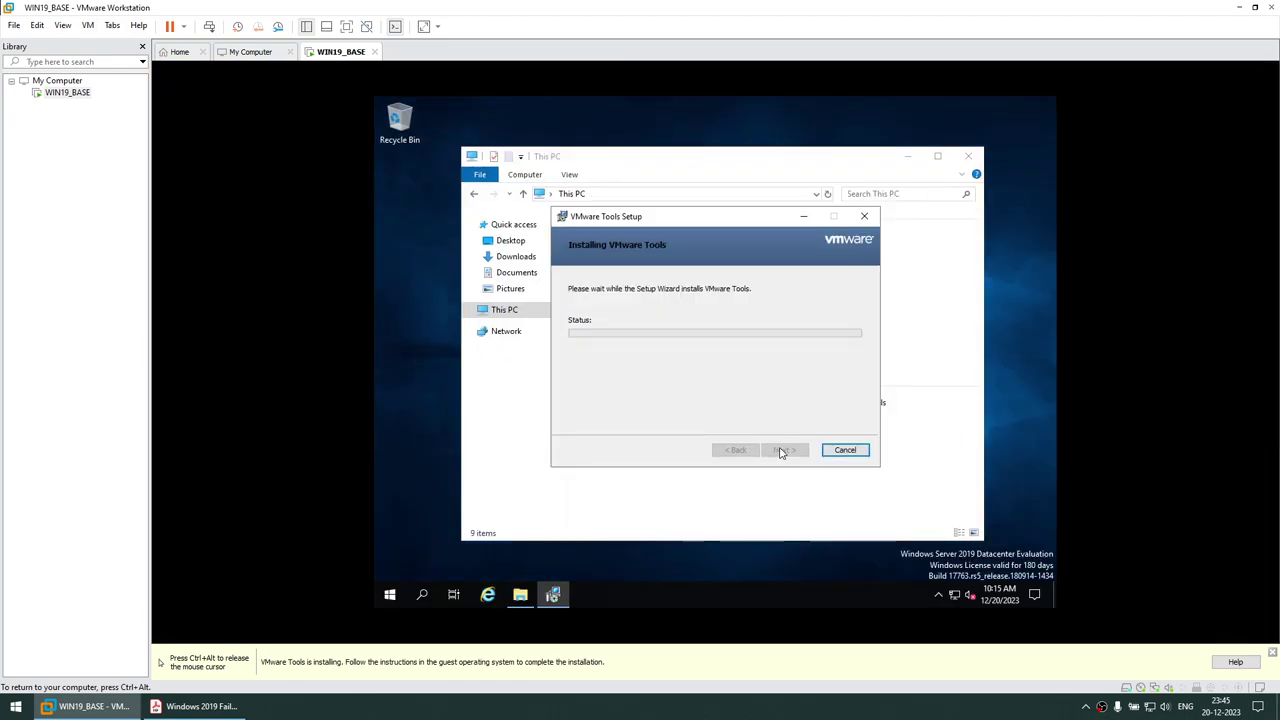
left_click(784, 450)
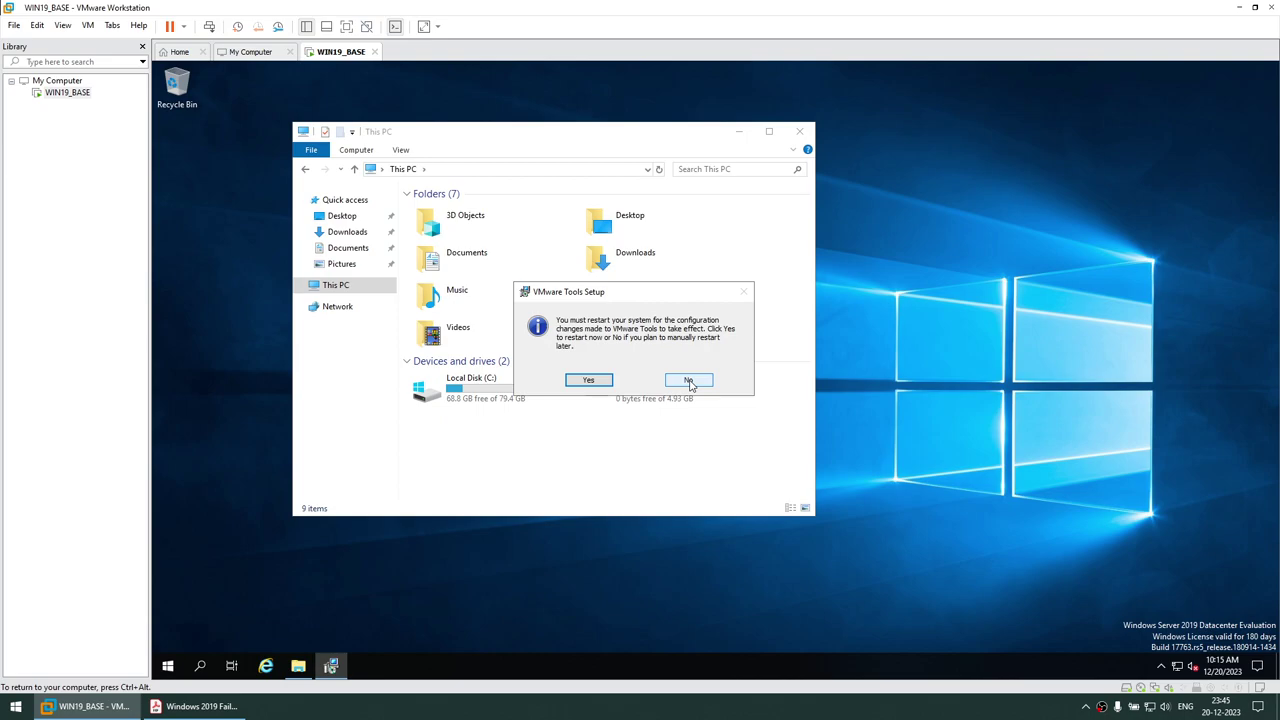
left_click(689, 381)
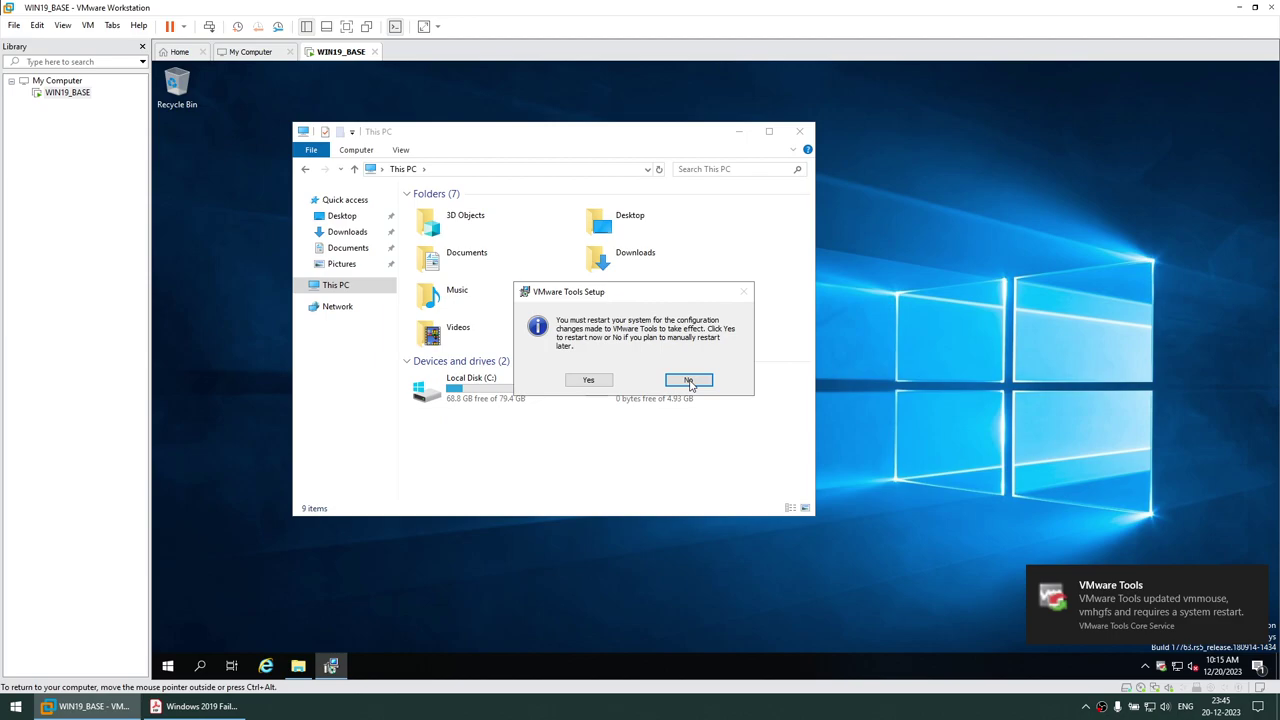
left_click(689, 381)
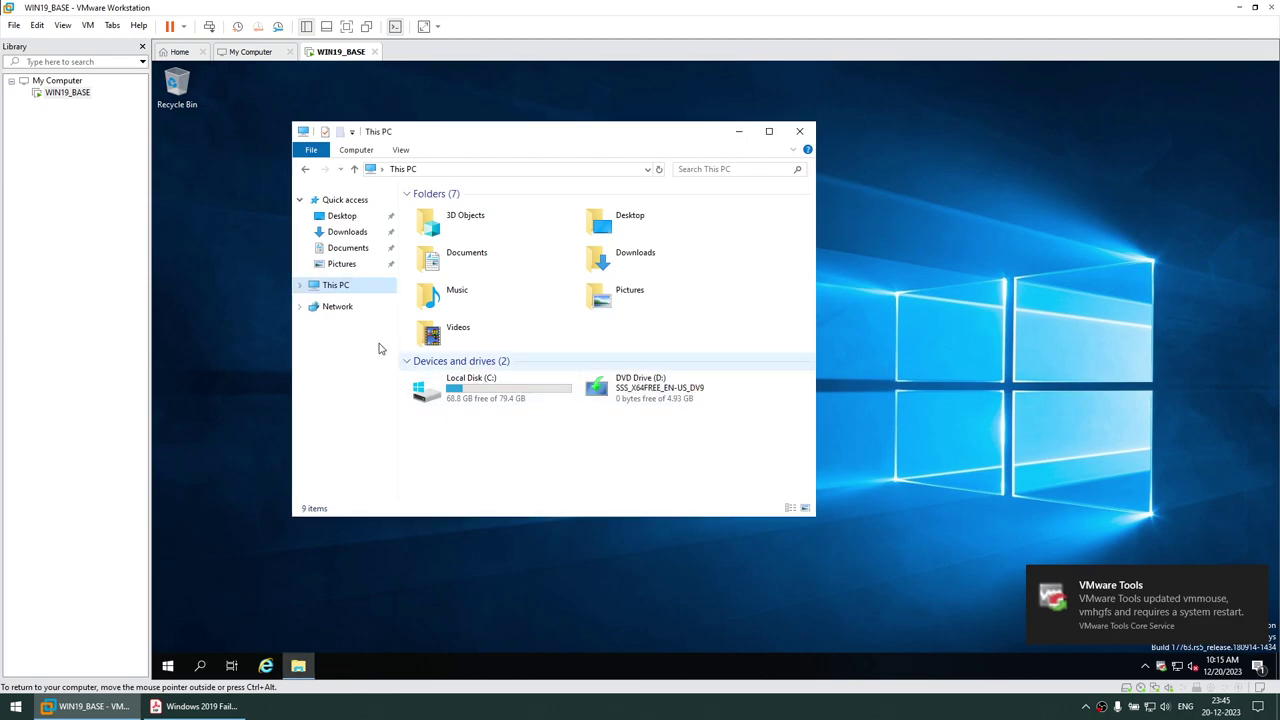
Change the computer name to WIN19DC through This PC's system properties, acknowledging the restart notice
right_click(336, 290)
left_click(380, 463)
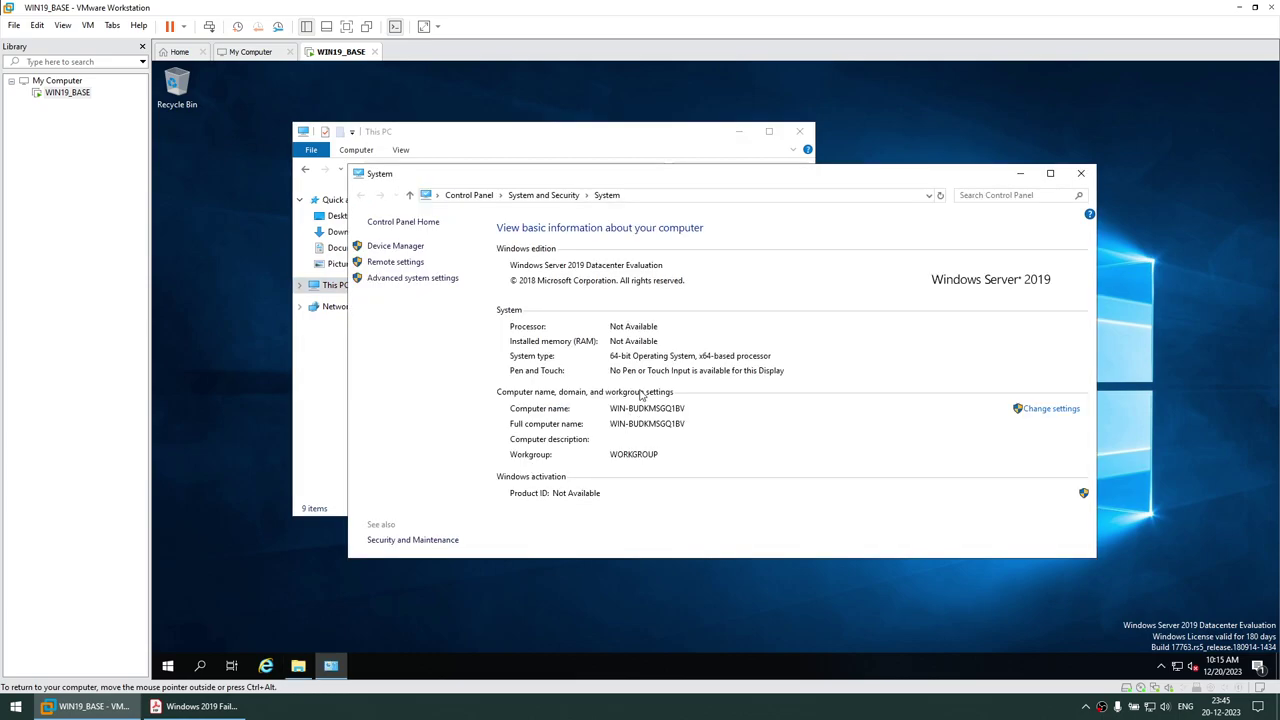
left_click(1045, 408)
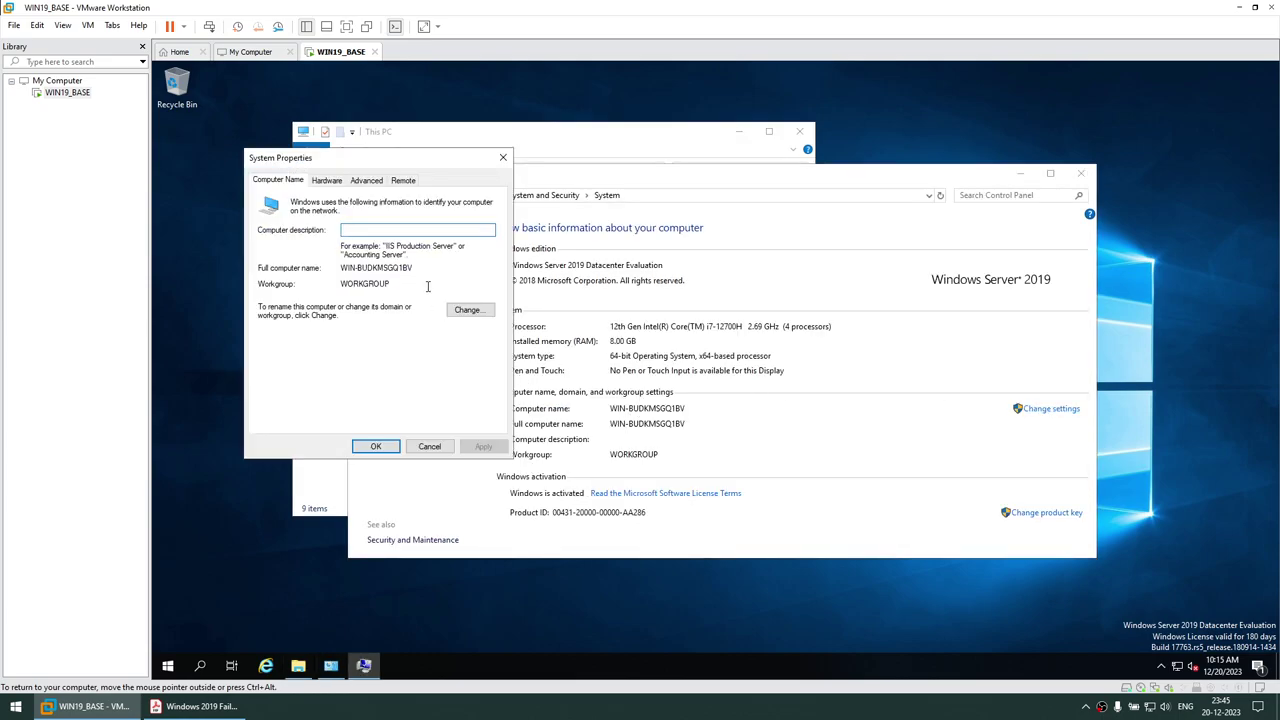
left_click(468, 311)
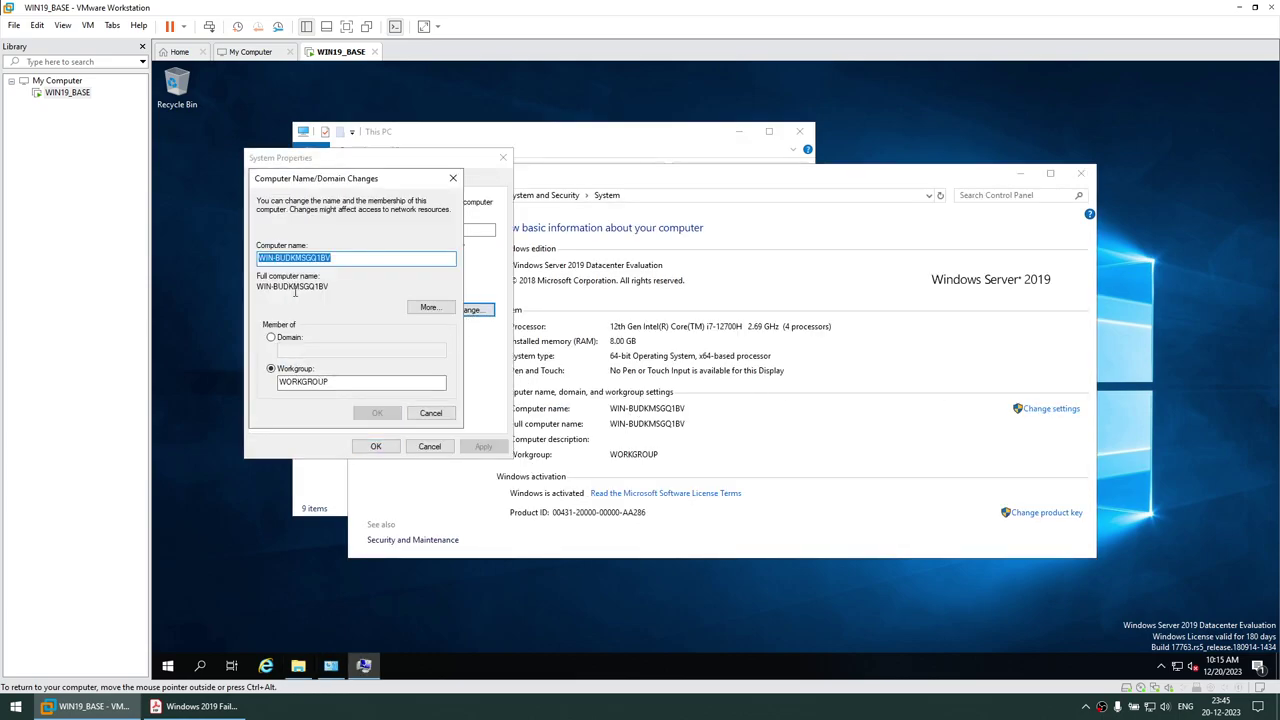
type("WIN19D")
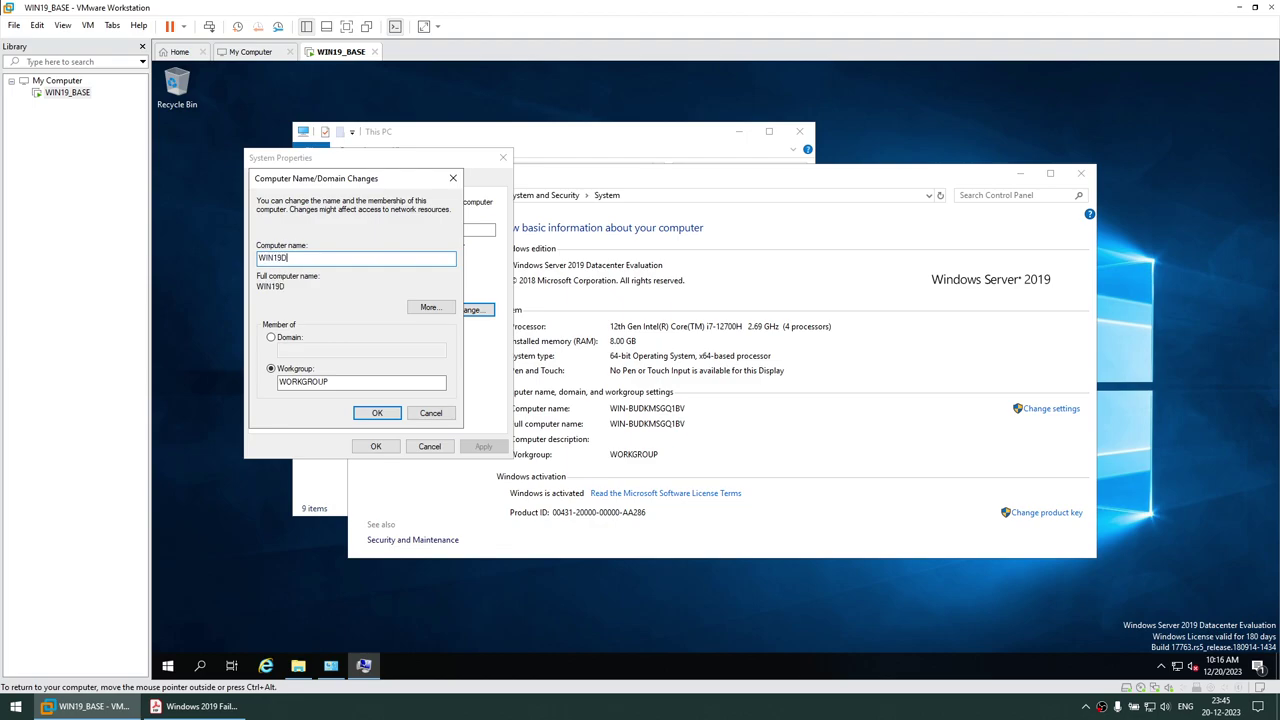
type("C")
left_click(377, 413)
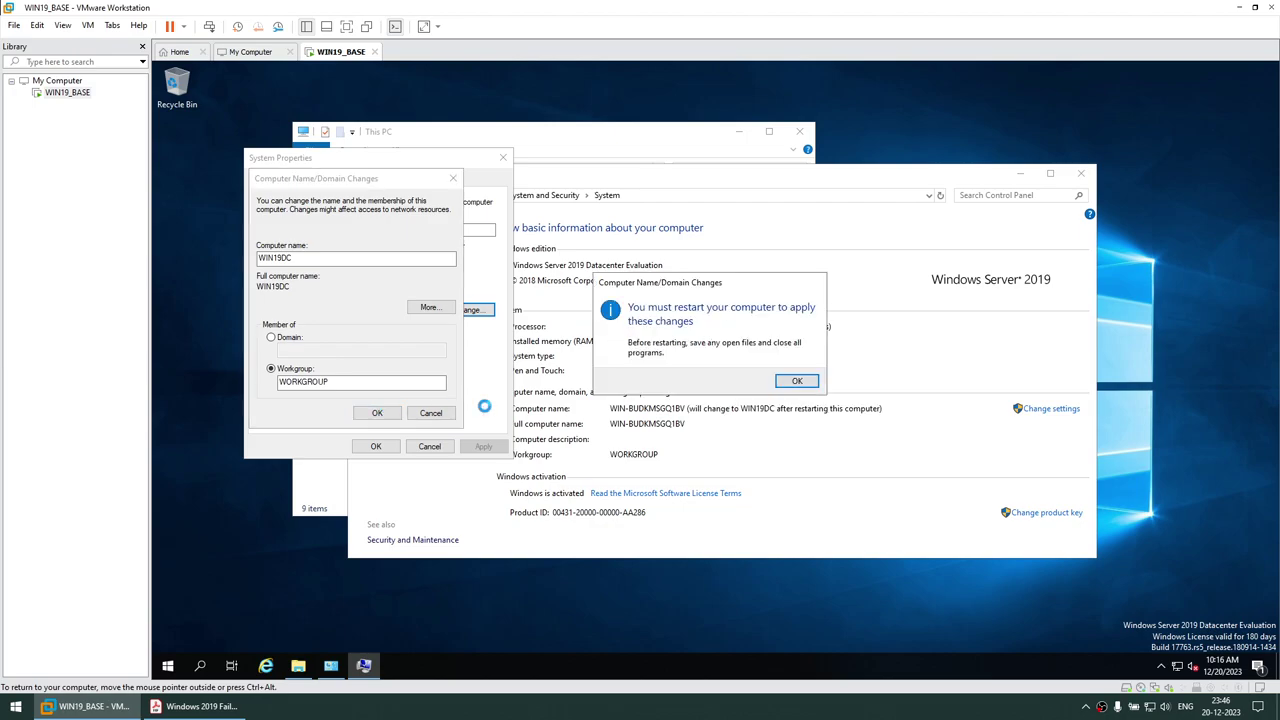
left_click(796, 382)
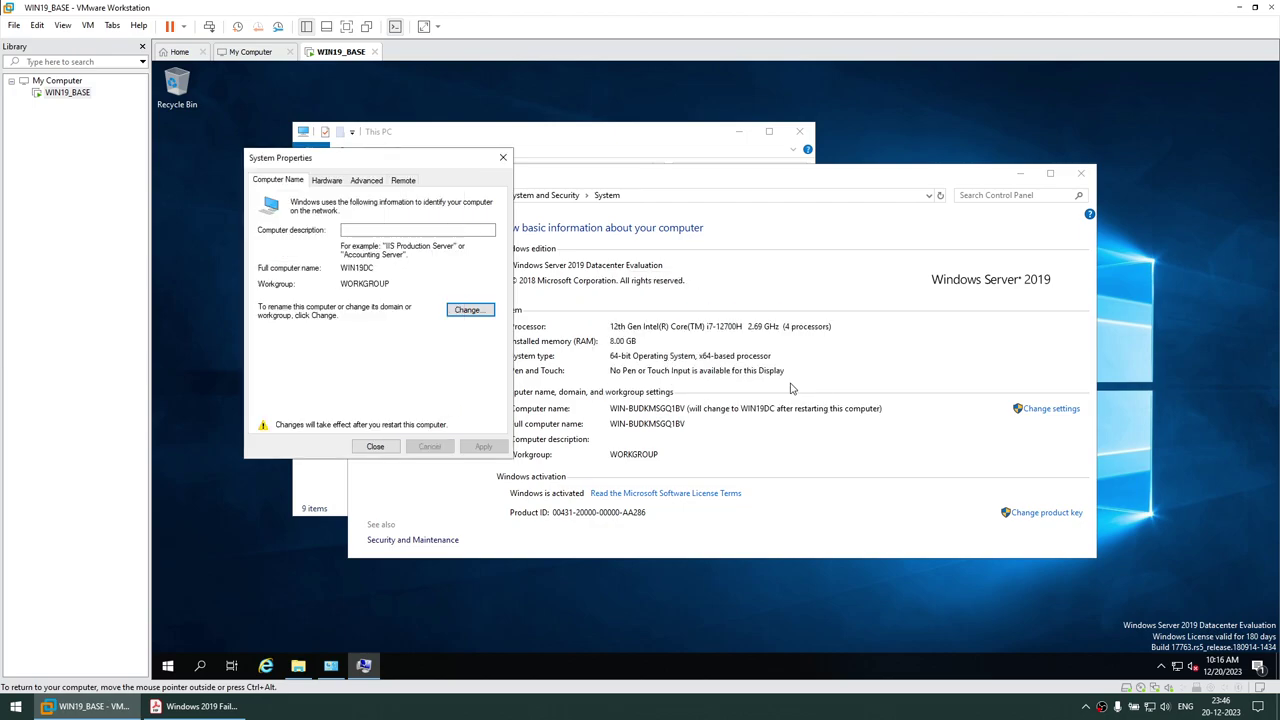
left_click(393, 448)
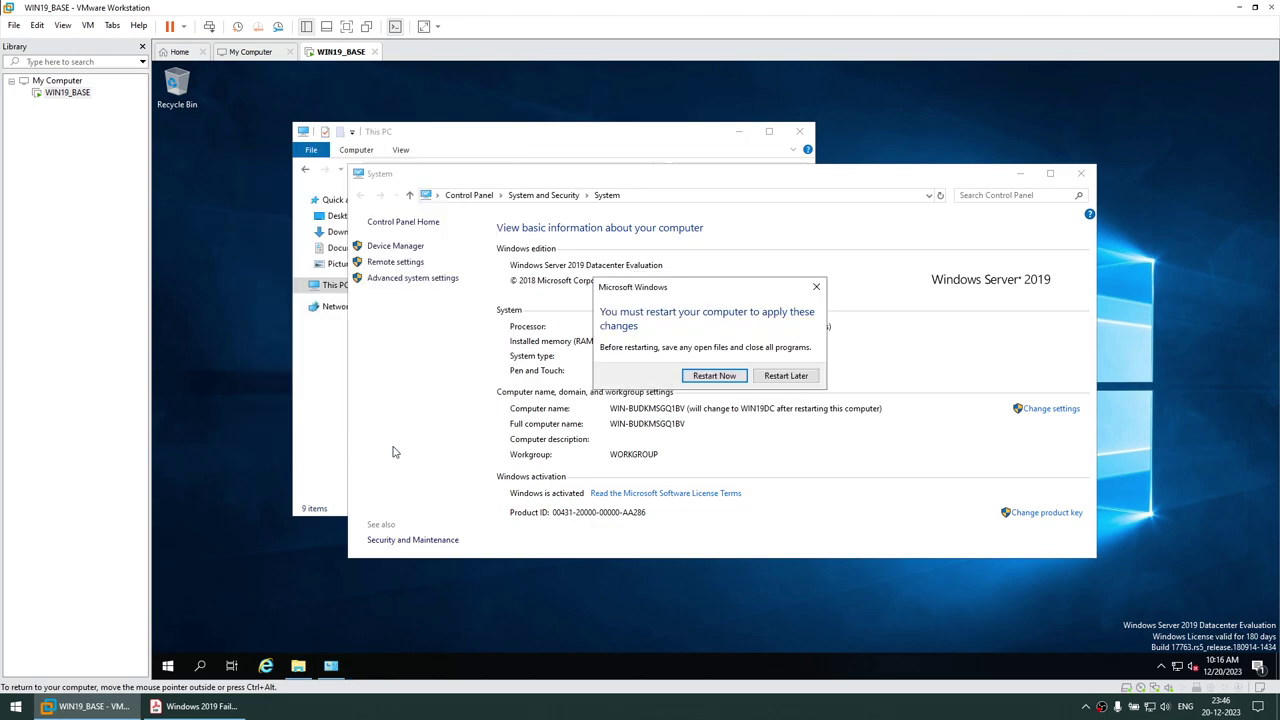
Choose Restart Now and let the guest reboot to the lock screen
left_click(722, 378)
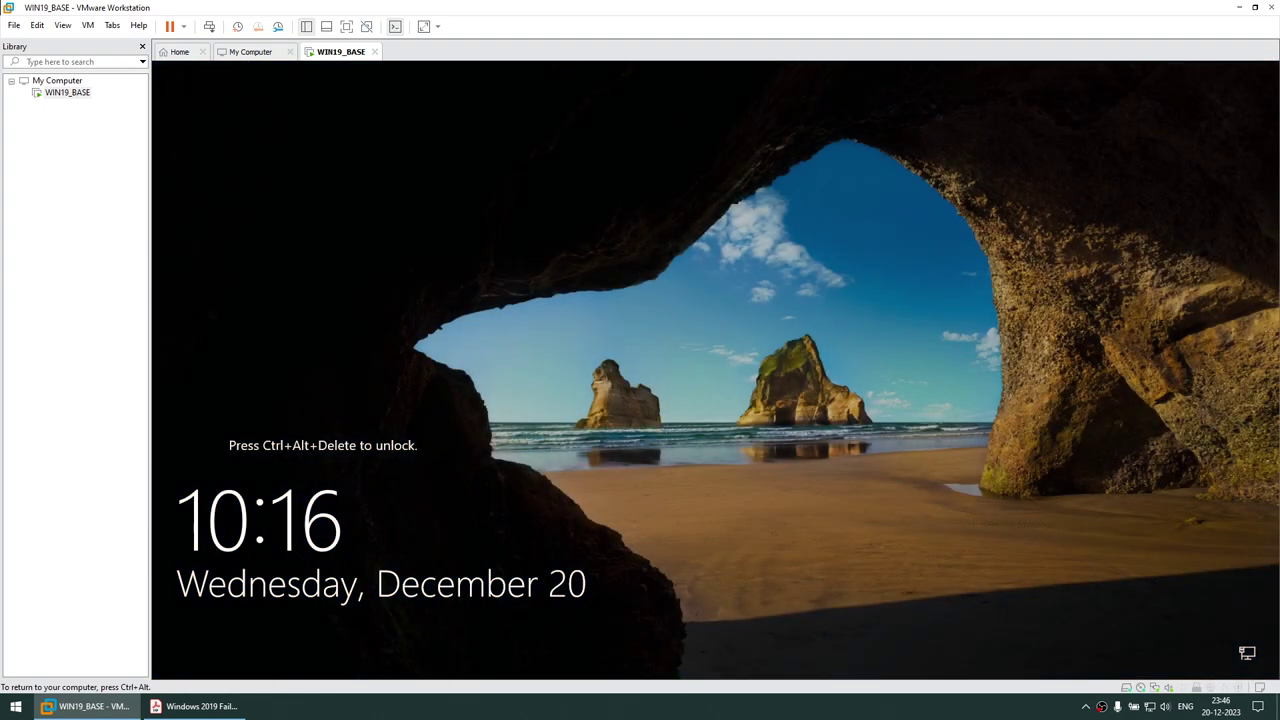
key("ctrl+alt")
Send Ctrl+Alt+Del to the guest and try a partial Administrator password, which is rejected
left_click(91, 30)
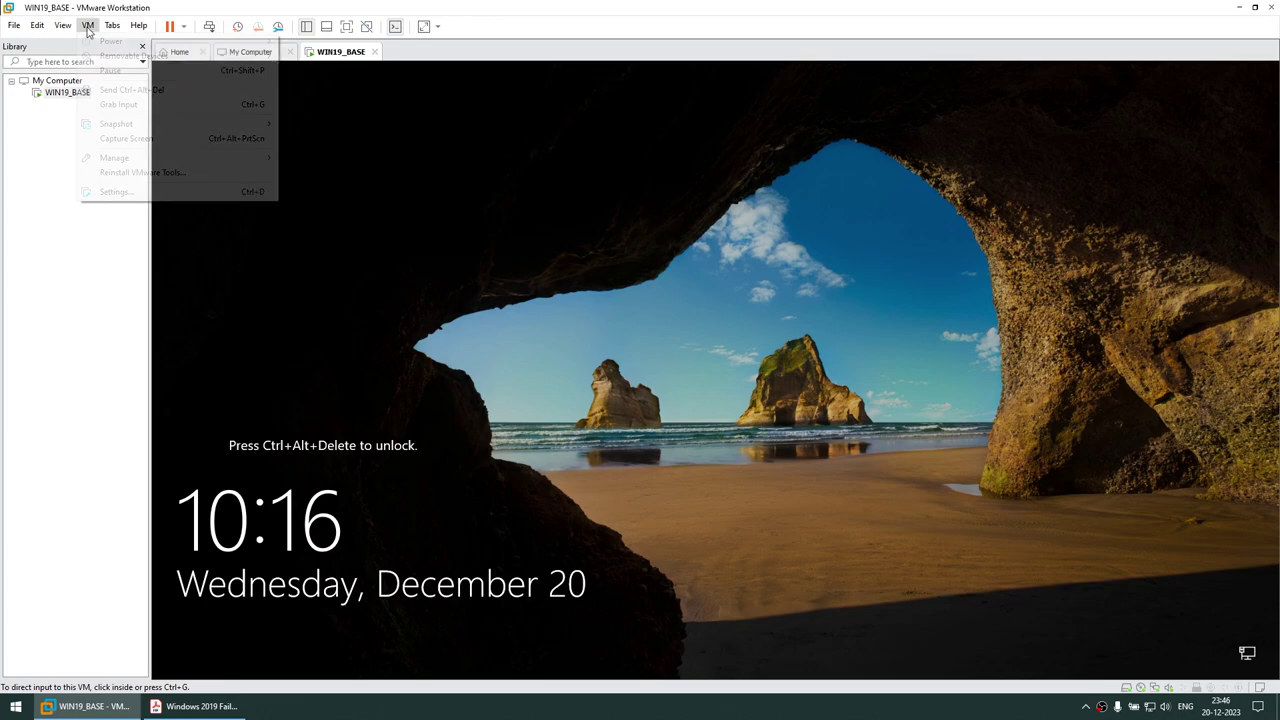
left_click(116, 88)
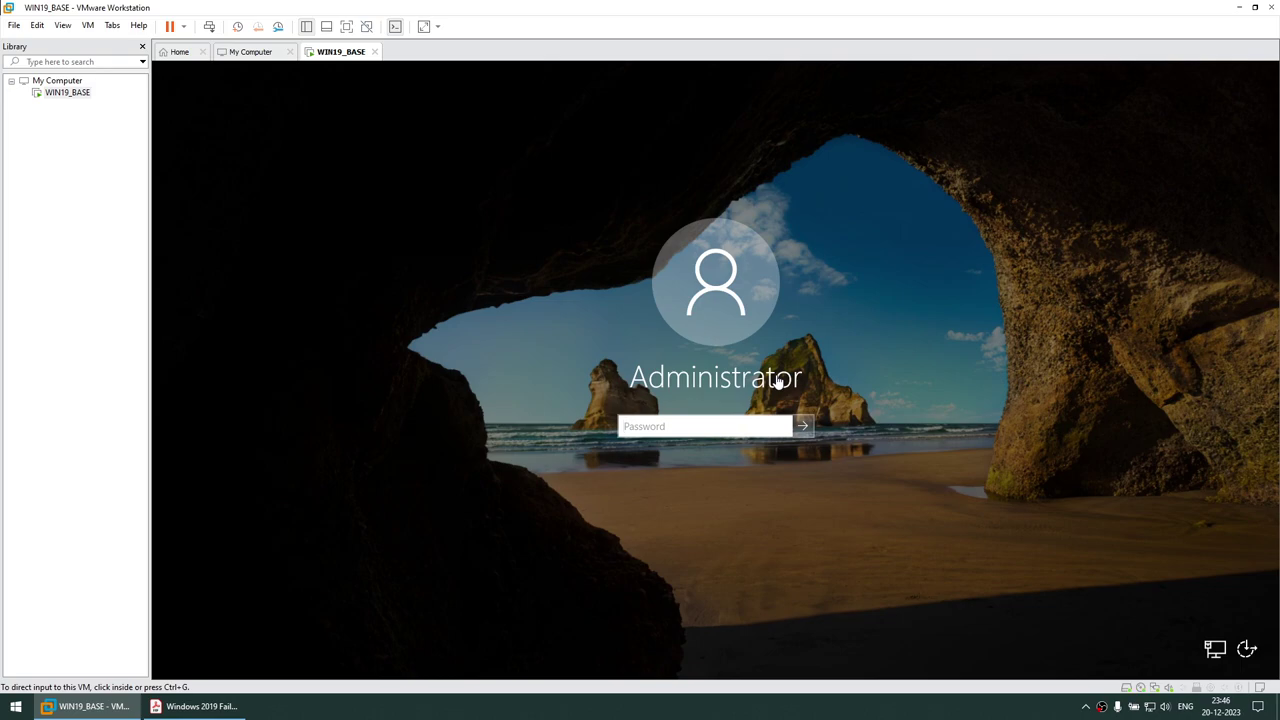
left_click(778, 382)
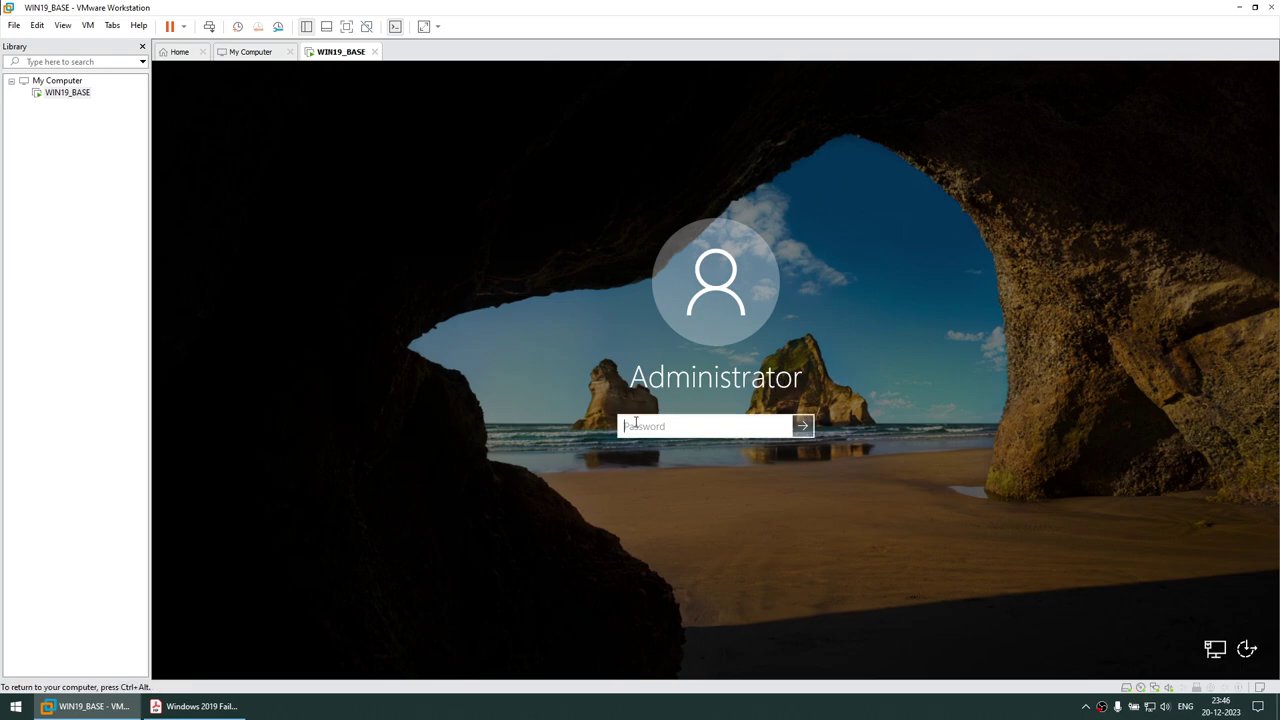
type("P@")
key("Return")
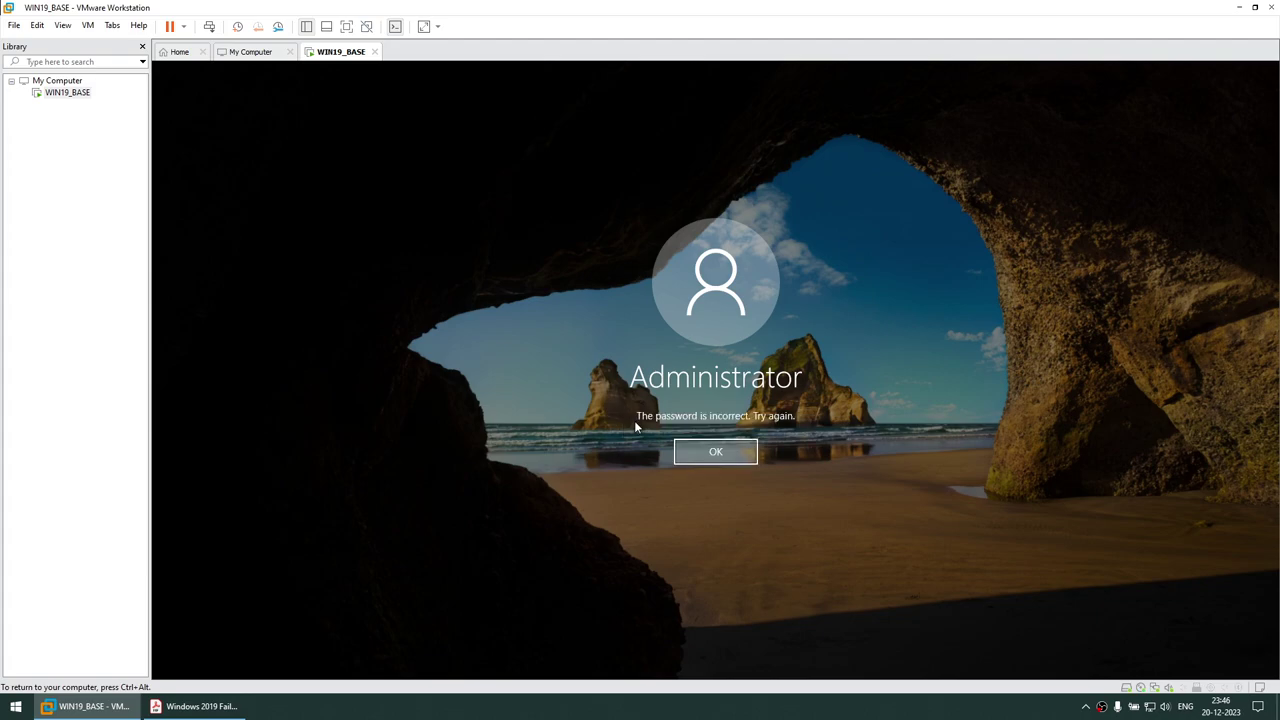
left_click(736, 456)
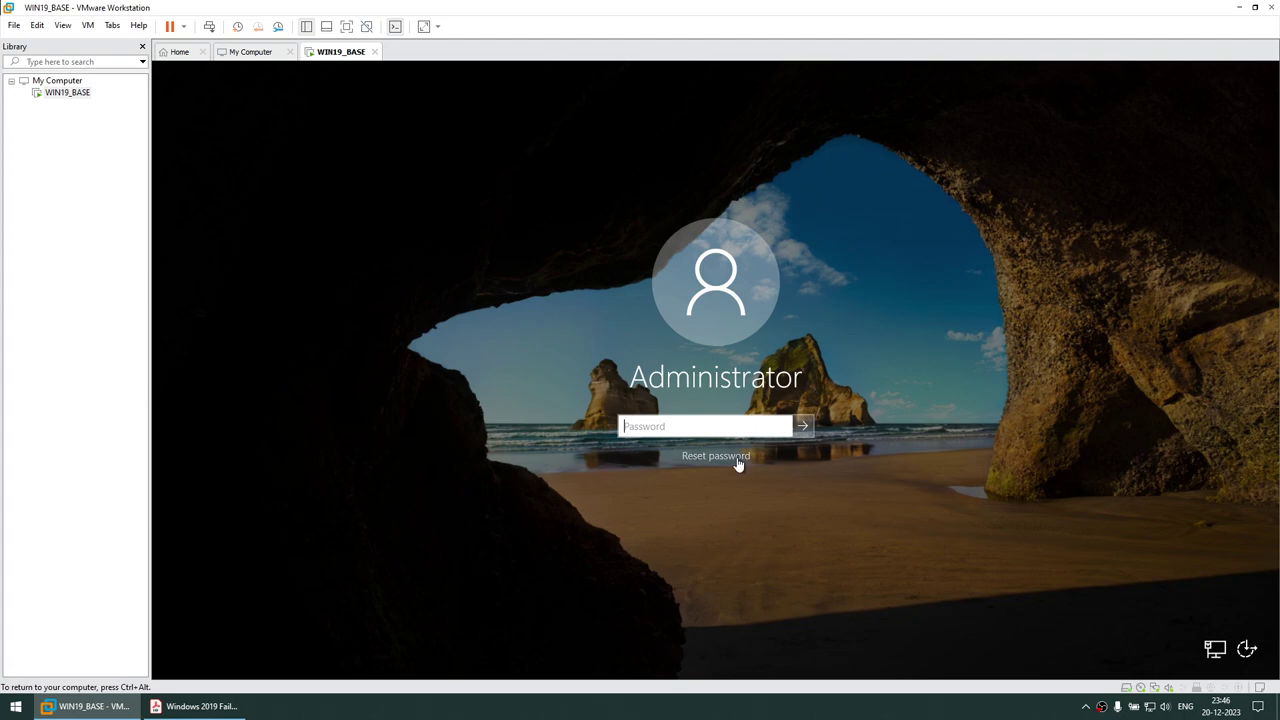
Retry the Administrator password twice more, dismissing each incorrect-password message
type("P")
key("Return")
left_click(736, 456)
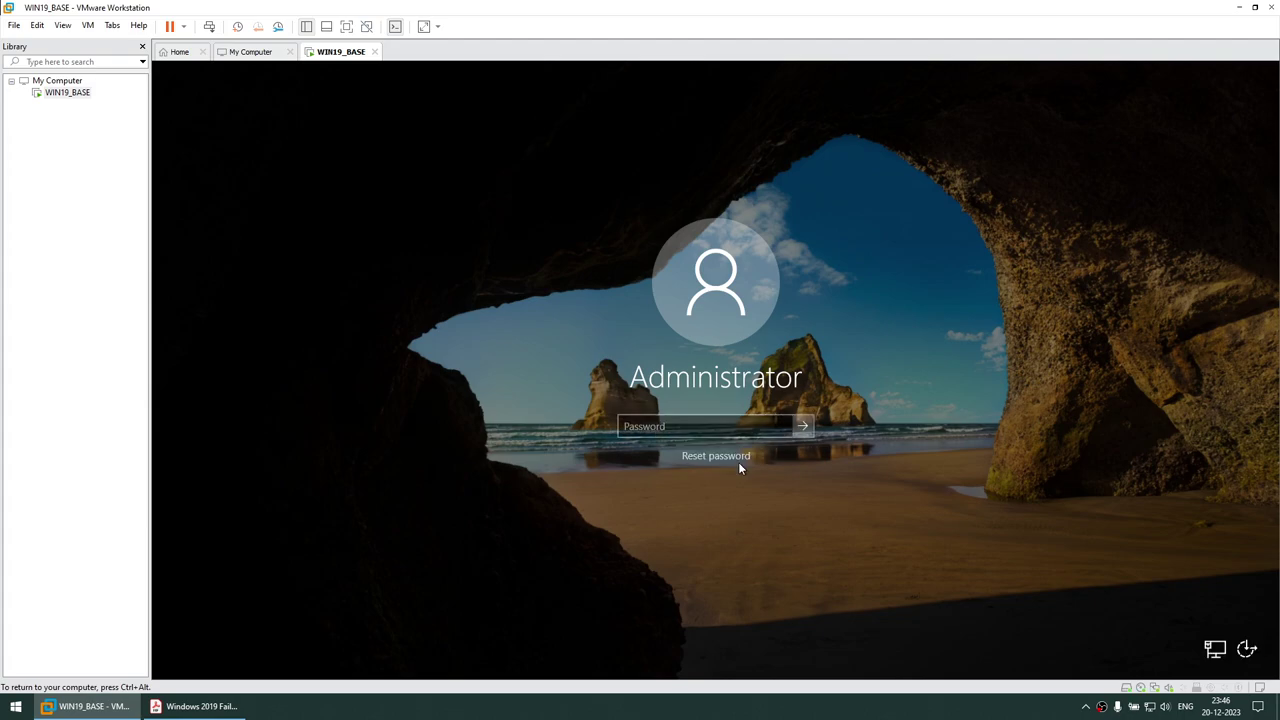
type("P@ssw0rd")
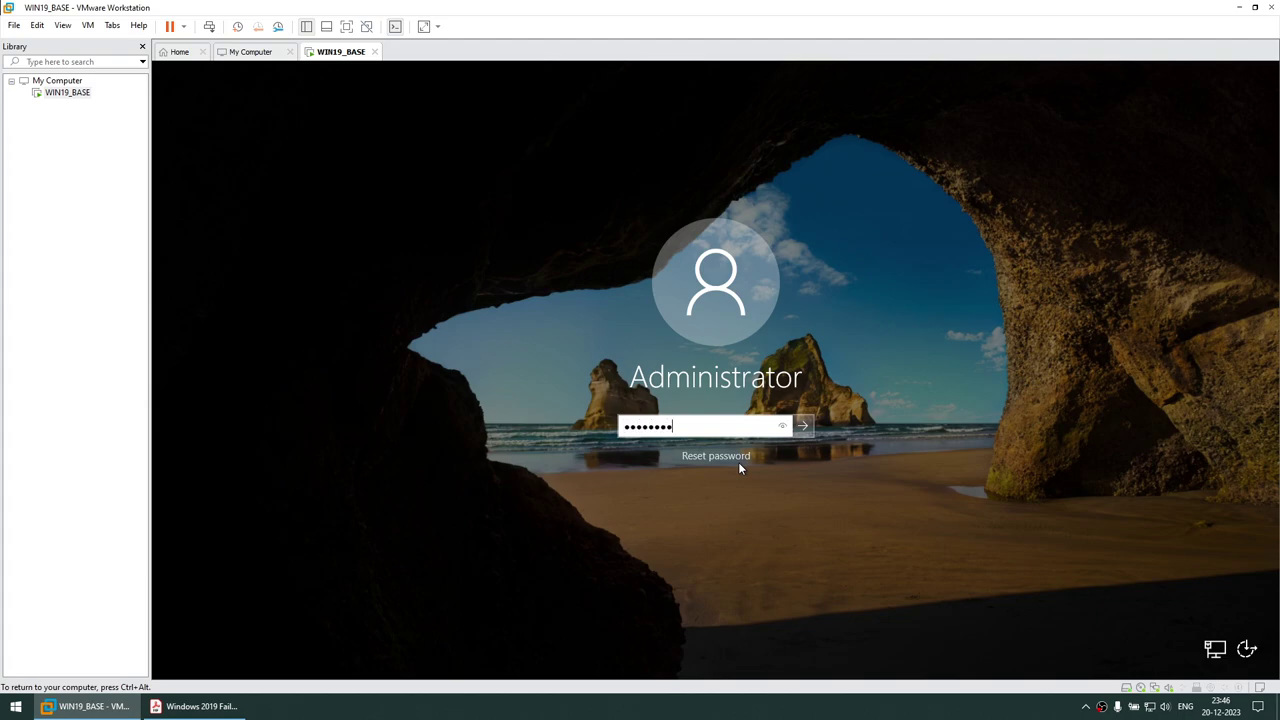
key("Return")
left_click(738, 462)
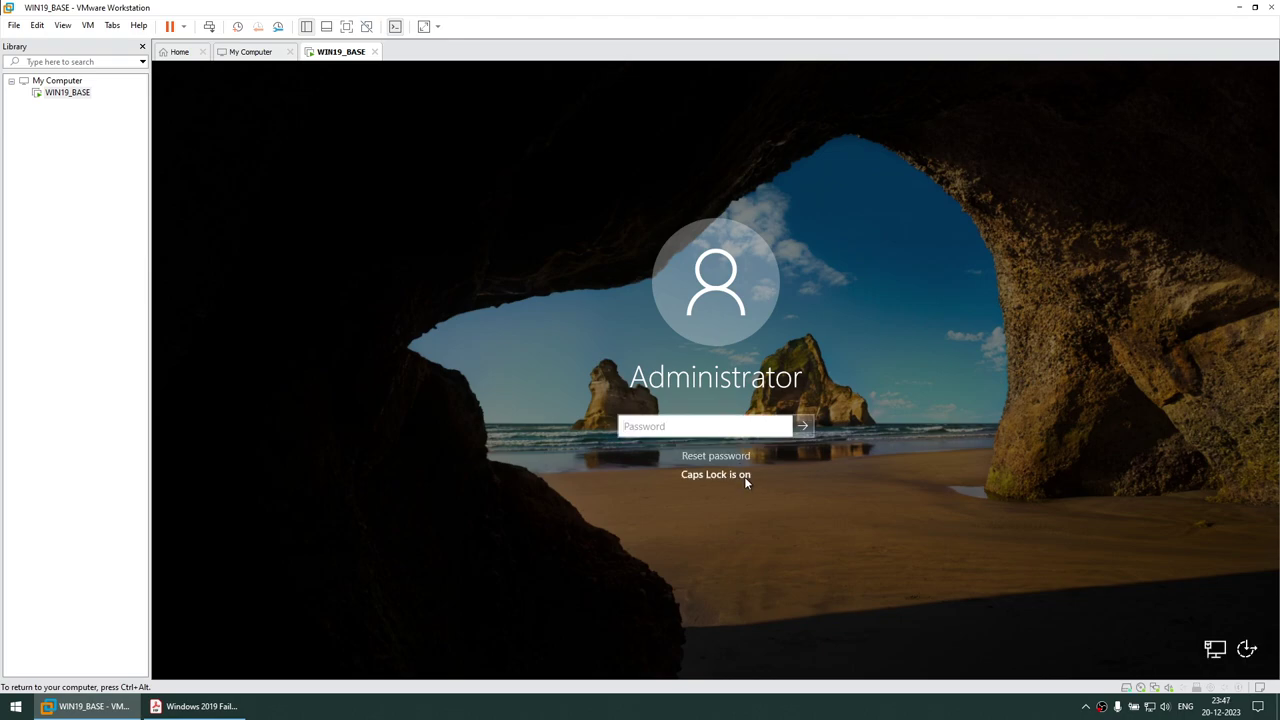
Turn off Caps Lock and sign in to WIN19_BASE with the Administrator password
key("Caps_Lock")
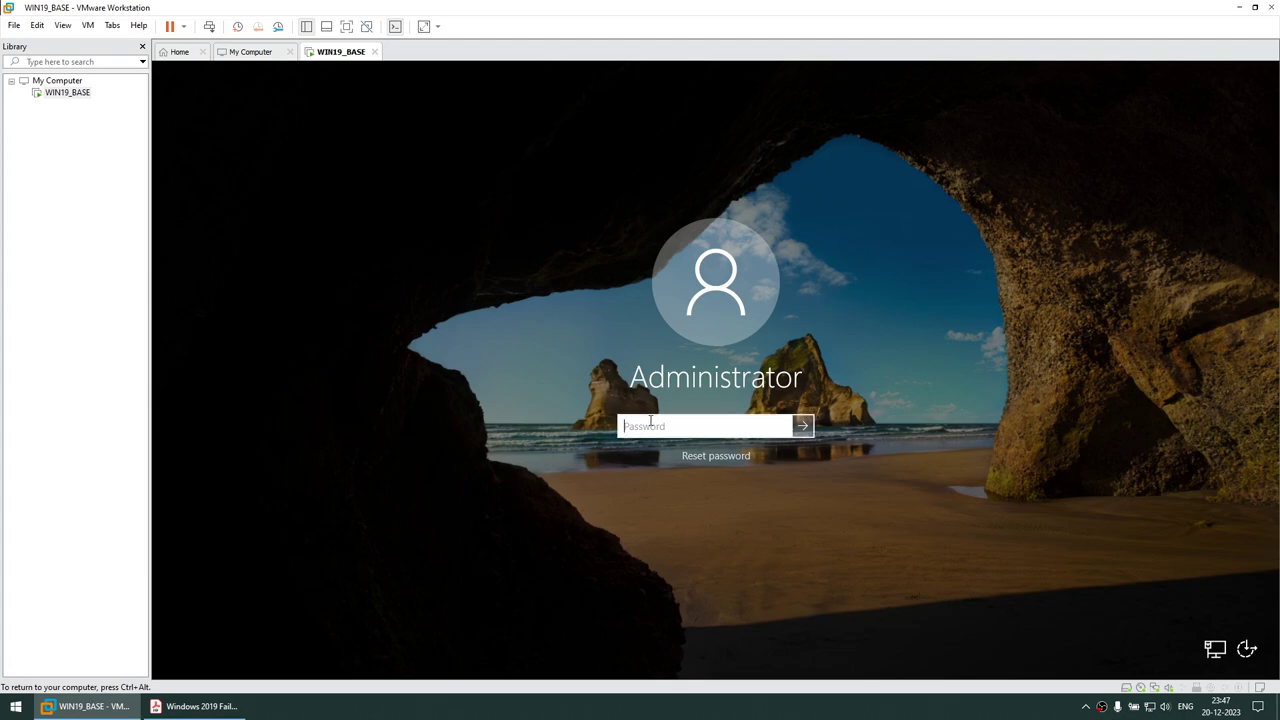
type("P")
key("Return")
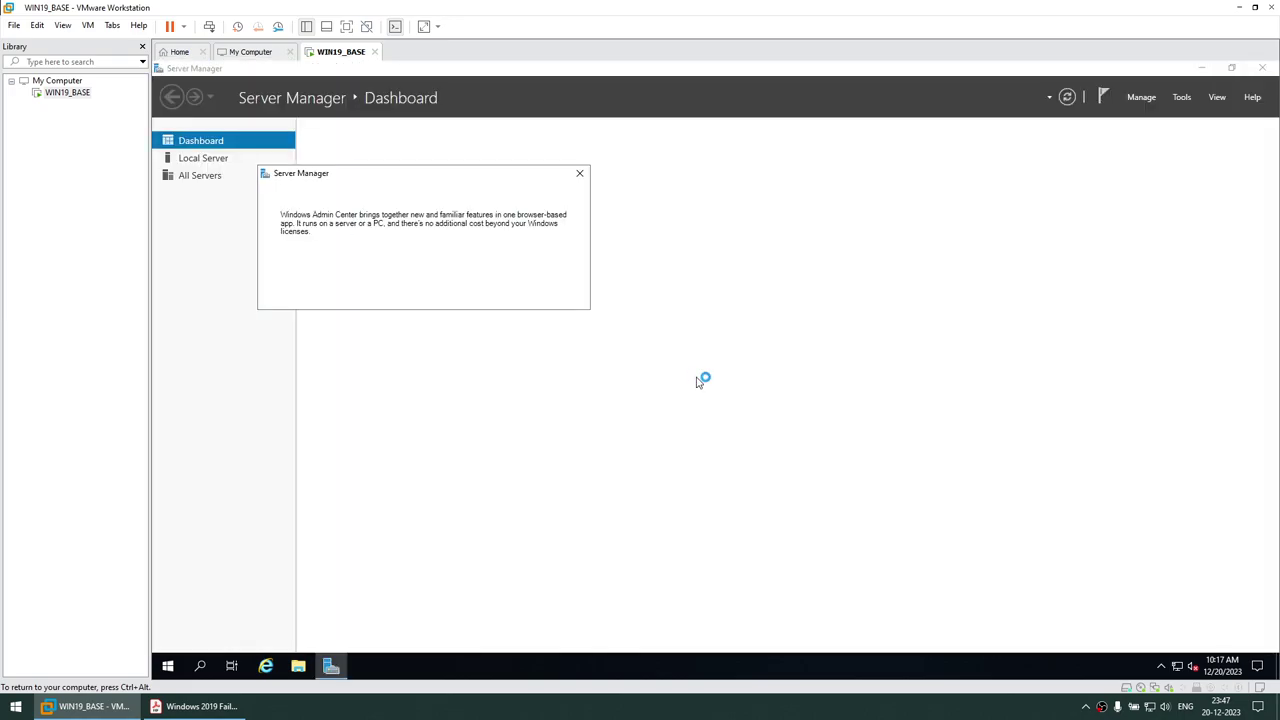
Dismiss the Windows Admin Center pop-up for good and close Server Manager
left_click(285, 294)
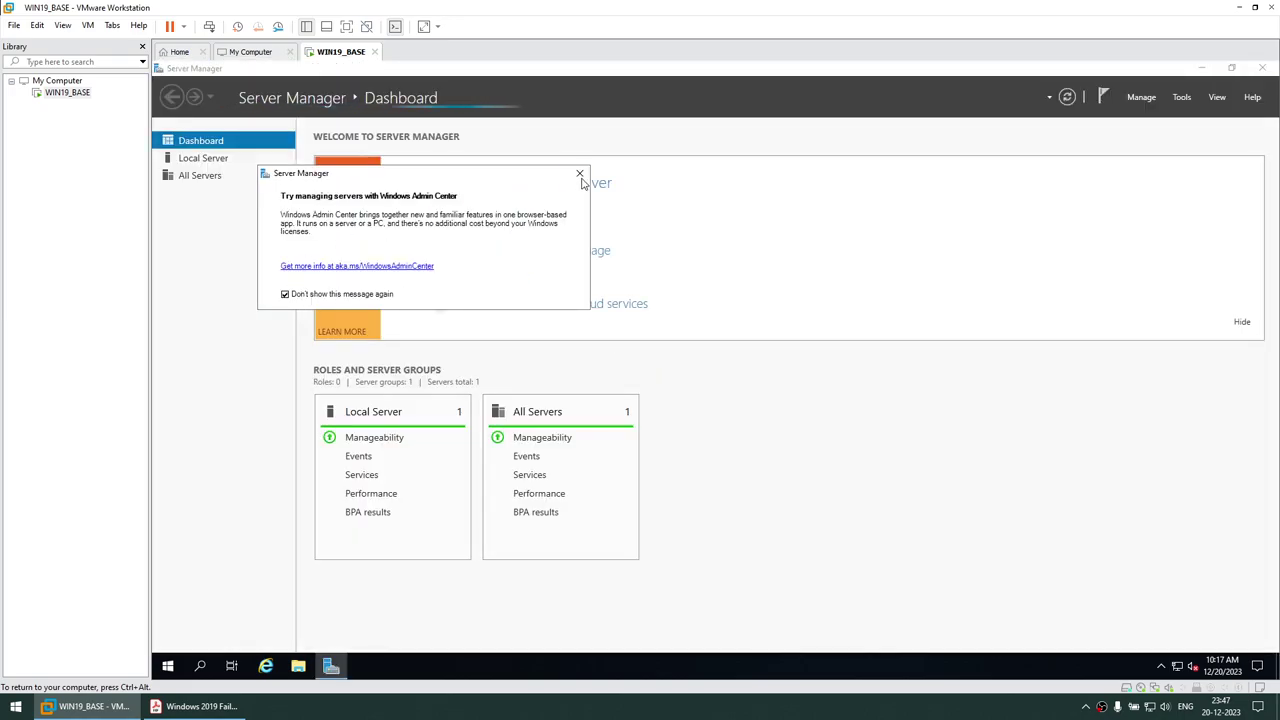
left_click(579, 173)
left_click(1262, 70)
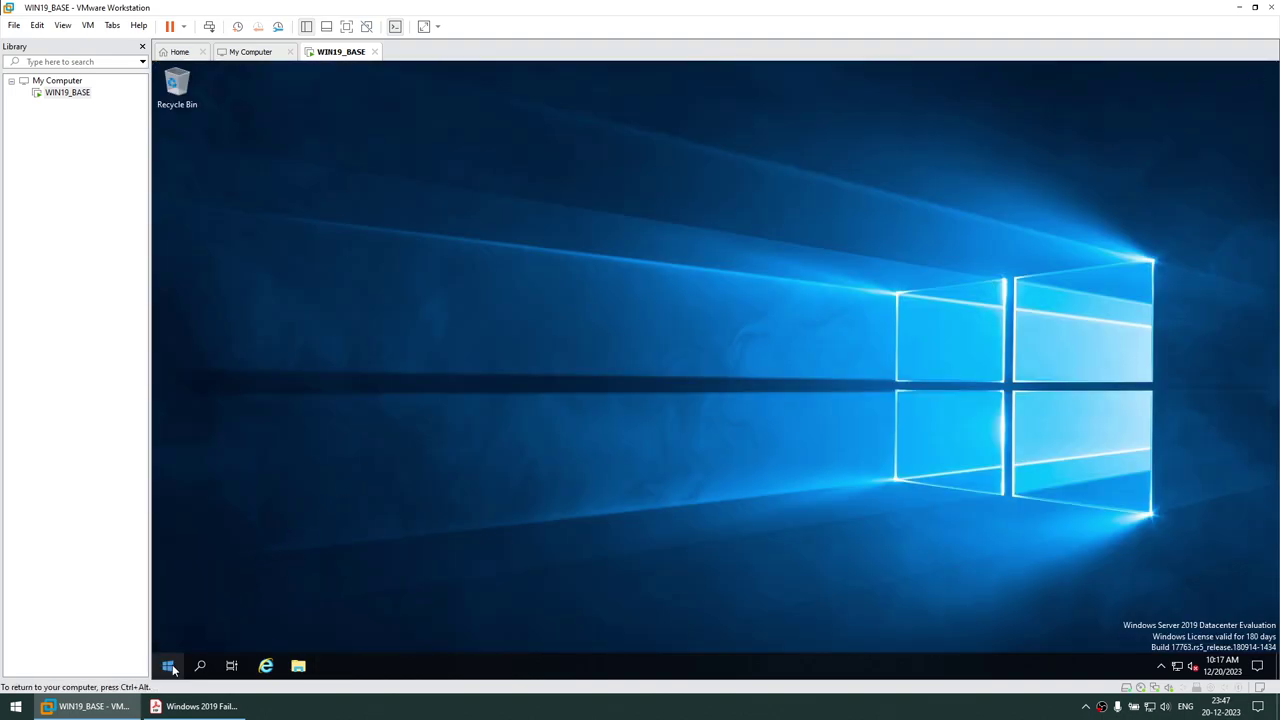
Check in This PC's system properties that the computer name is WIN19DC
left_click(168, 665)
left_click(169, 637)
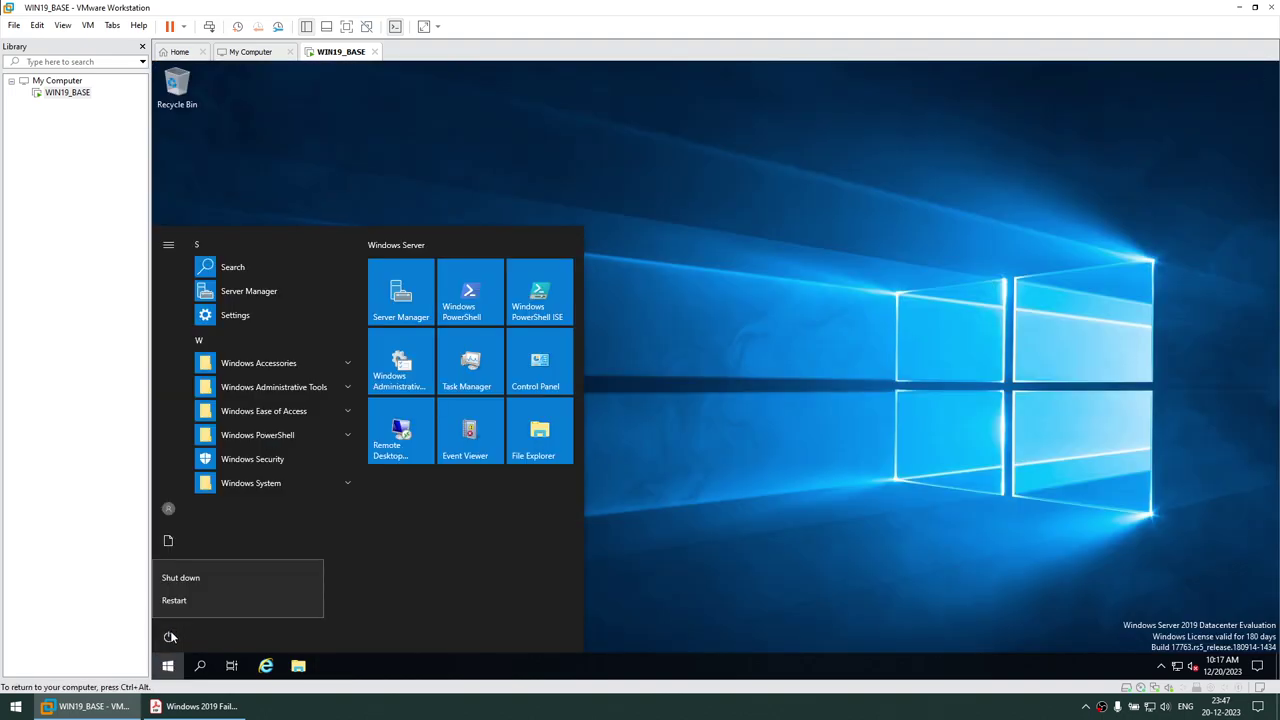
left_click(181, 578)
key("super+e")
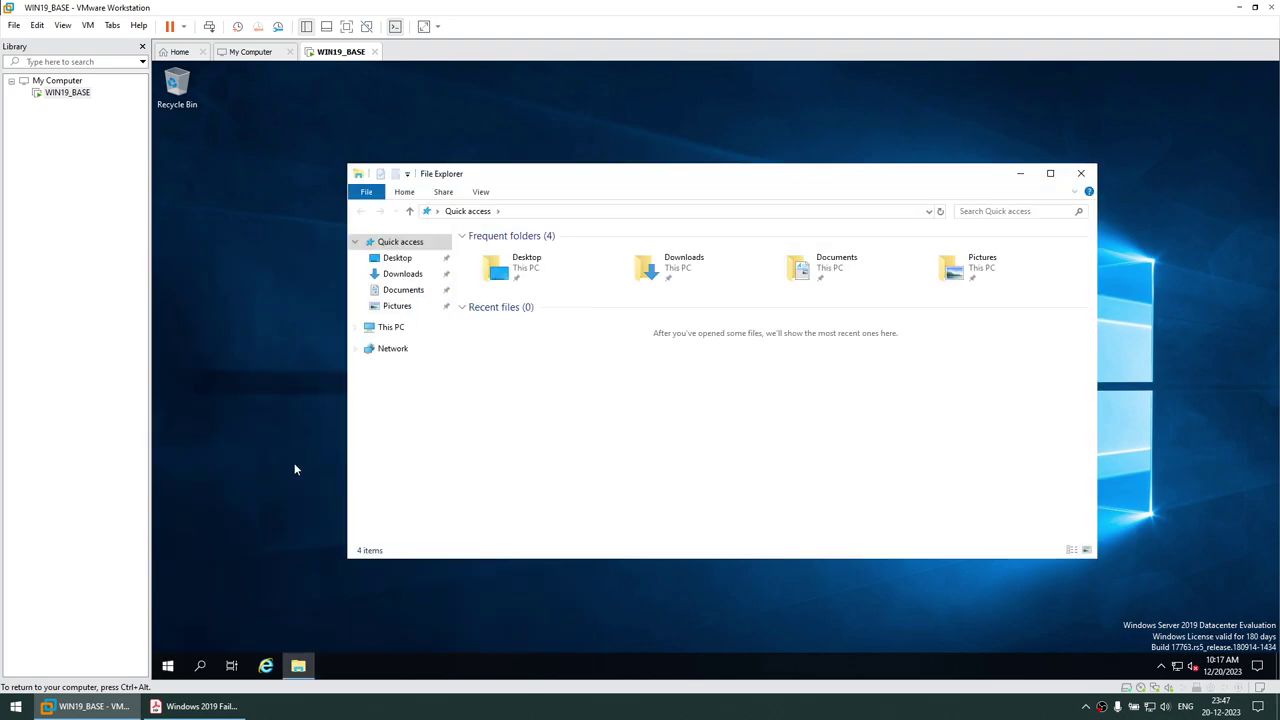
right_click(381, 327)
left_click(455, 500)
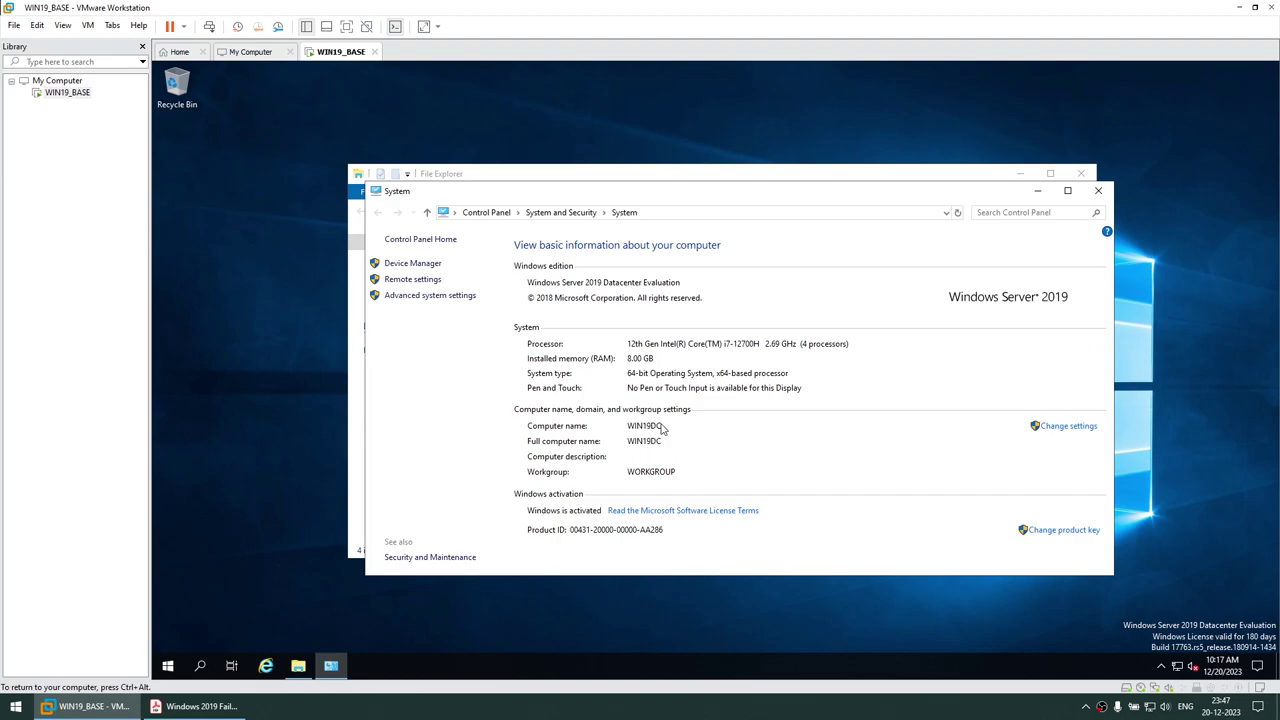
Shut down the guest with reason Hardware: Installation (Planned)
left_click(168, 665)
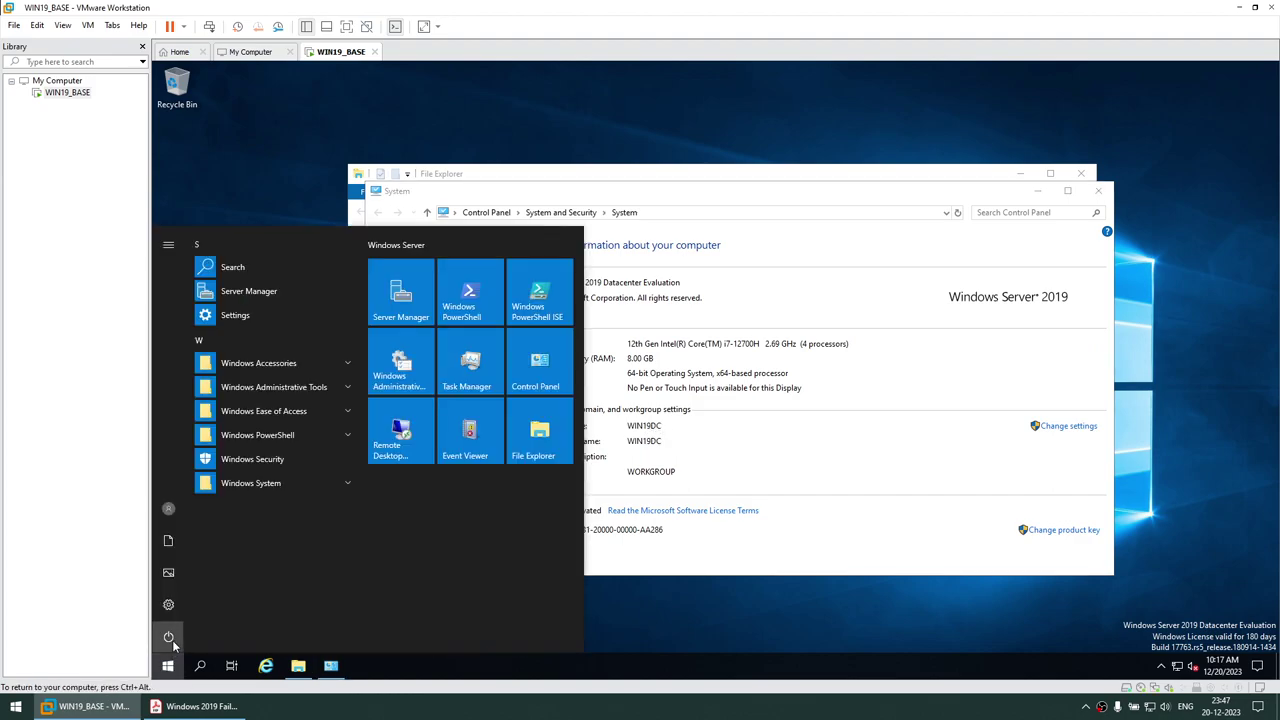
left_click(172, 640)
left_click(198, 582)
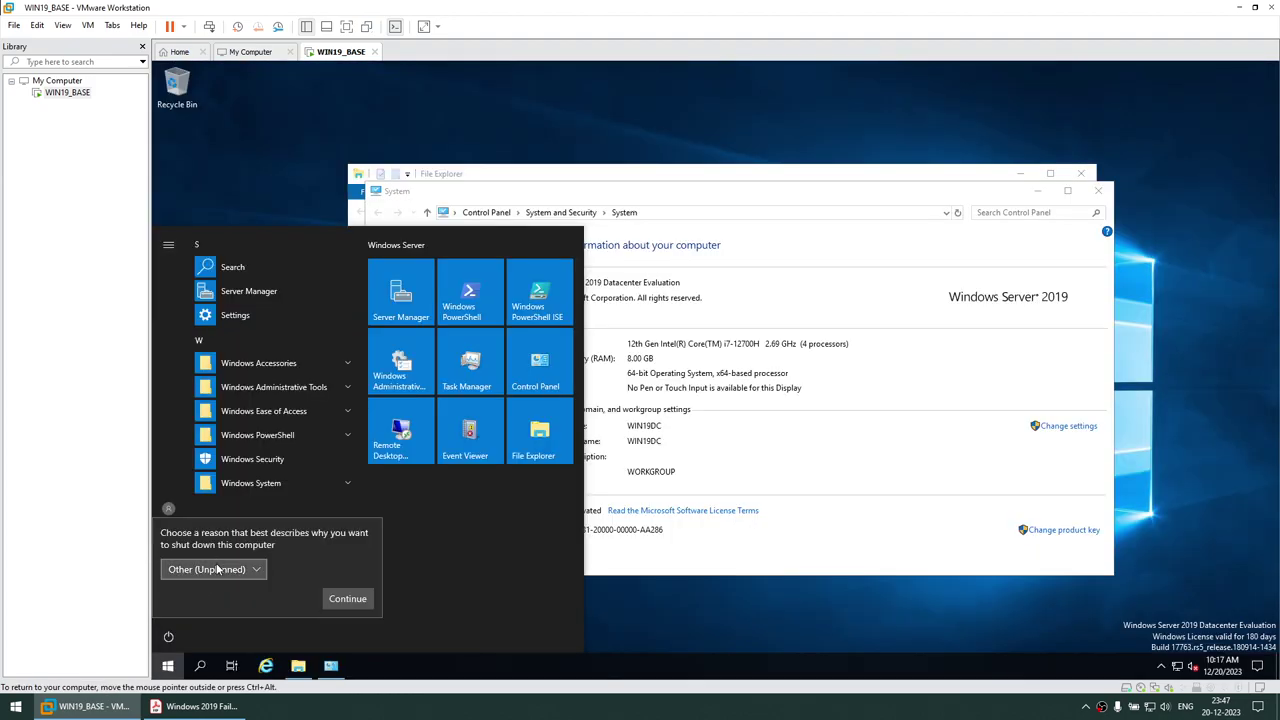
key("Escape")
left_click(170, 637)
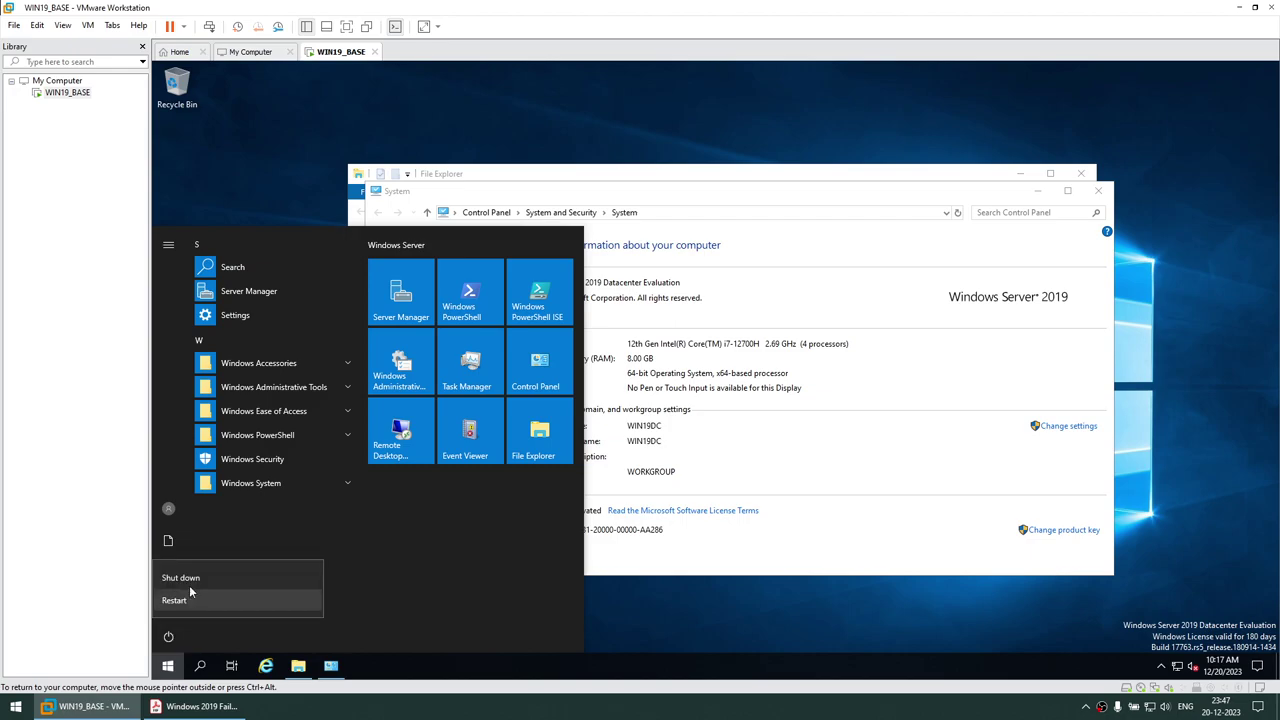
left_click(190, 578)
left_click(236, 572)
left_click(236, 569)
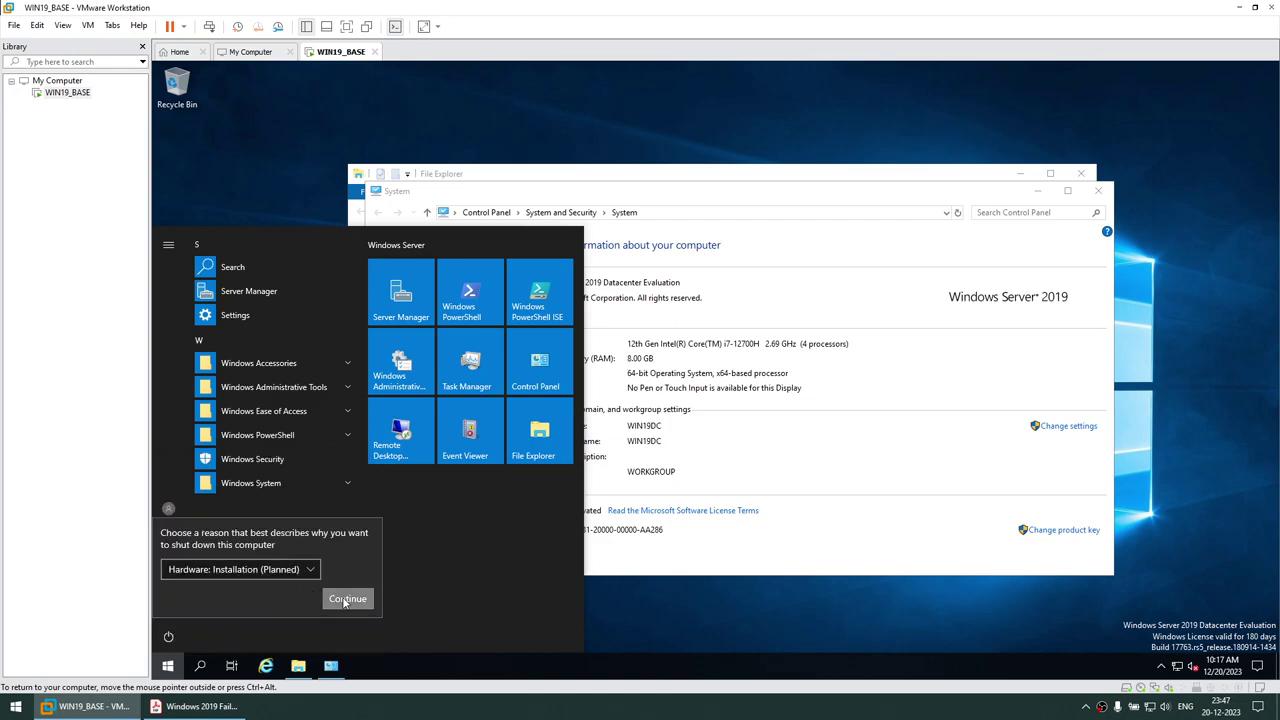
left_click(362, 598)
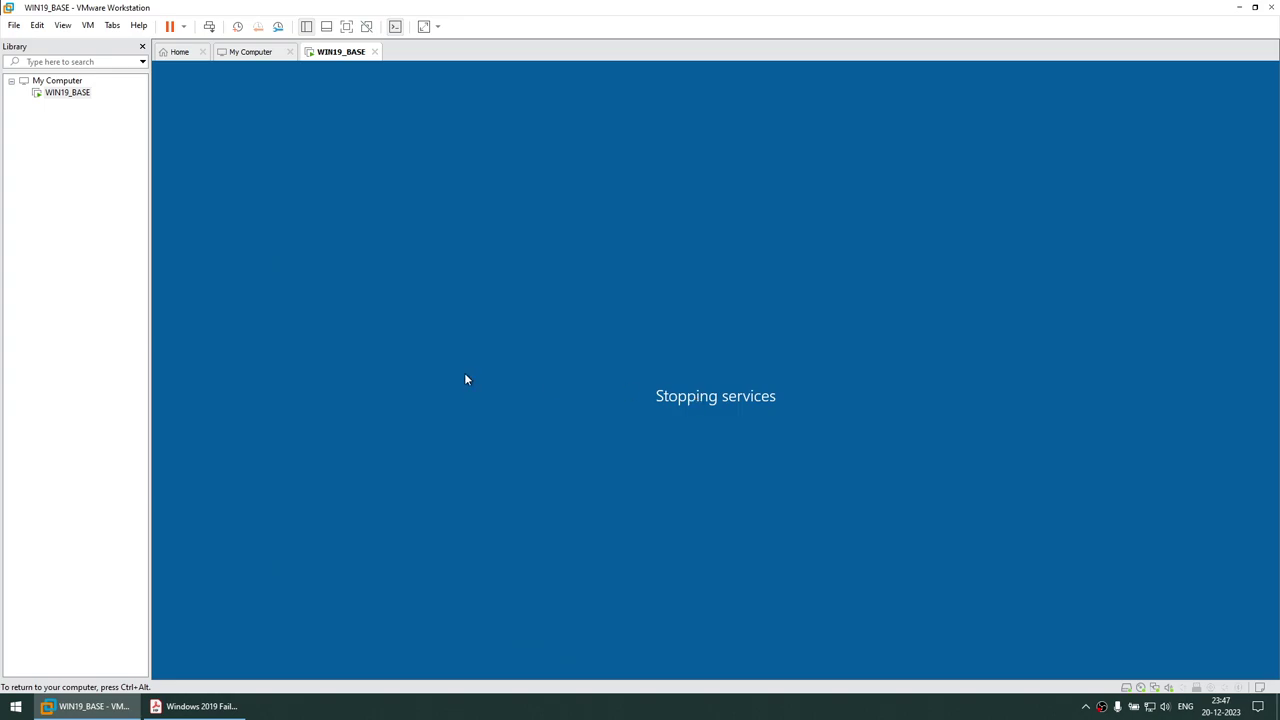
Look up the clone names WIN19DC, WIN19NODE1 and WIN19NODE2 in the PDF guide, then return to VMware
left_click(226, 705)
scroll(434, 531, "down", 5)
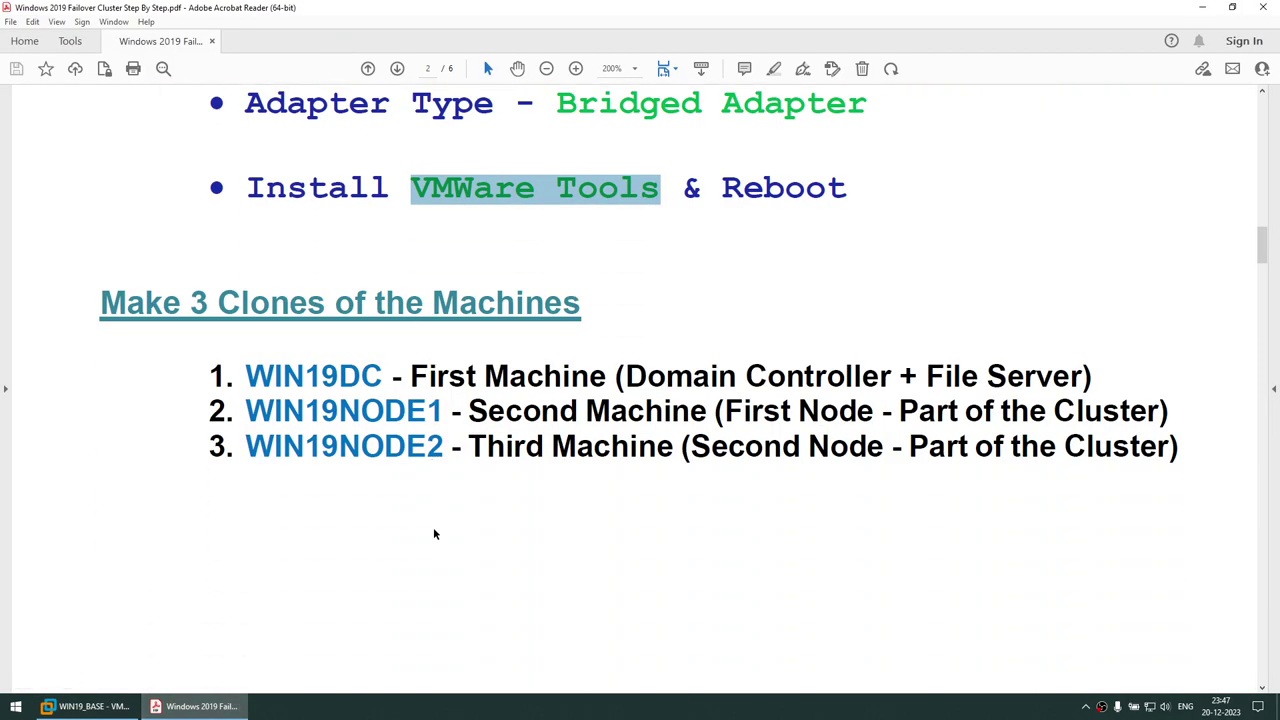
left_click_drag(245, 247, 381, 250)
left_click_drag(272, 284, 421, 285)
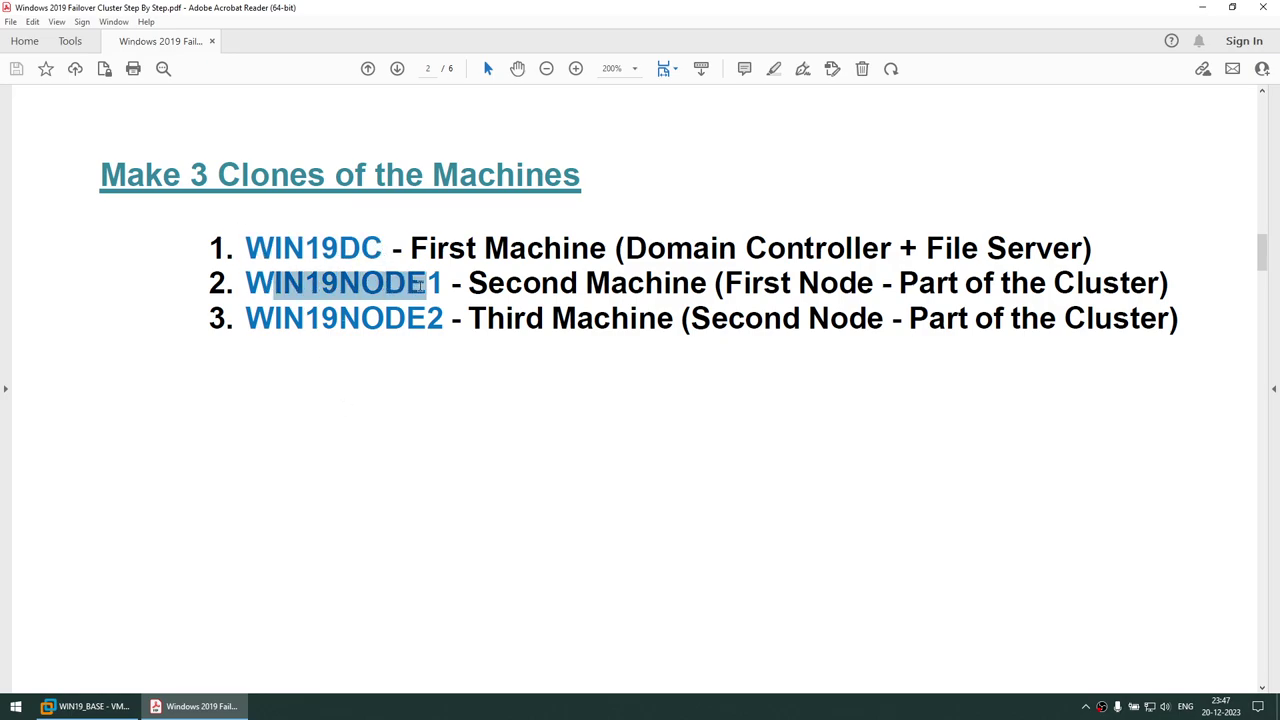
left_click_drag(268, 320, 440, 328)
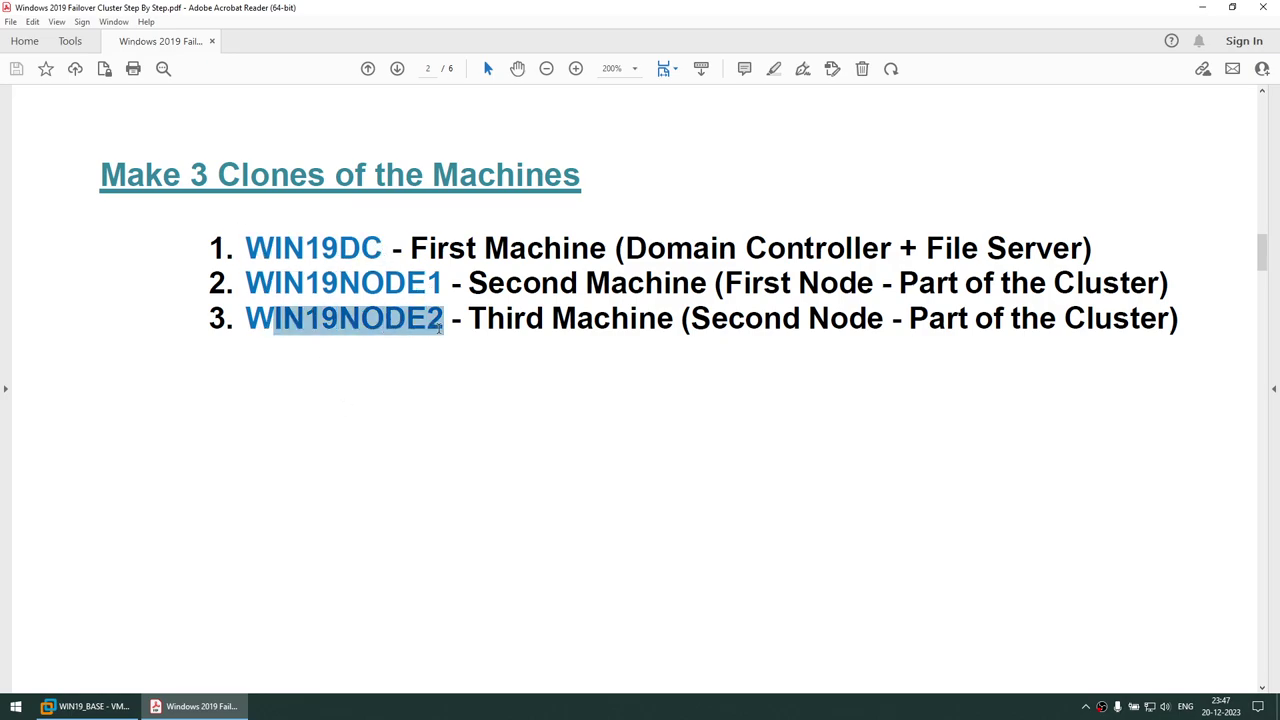
left_click_drag(305, 248, 380, 250)
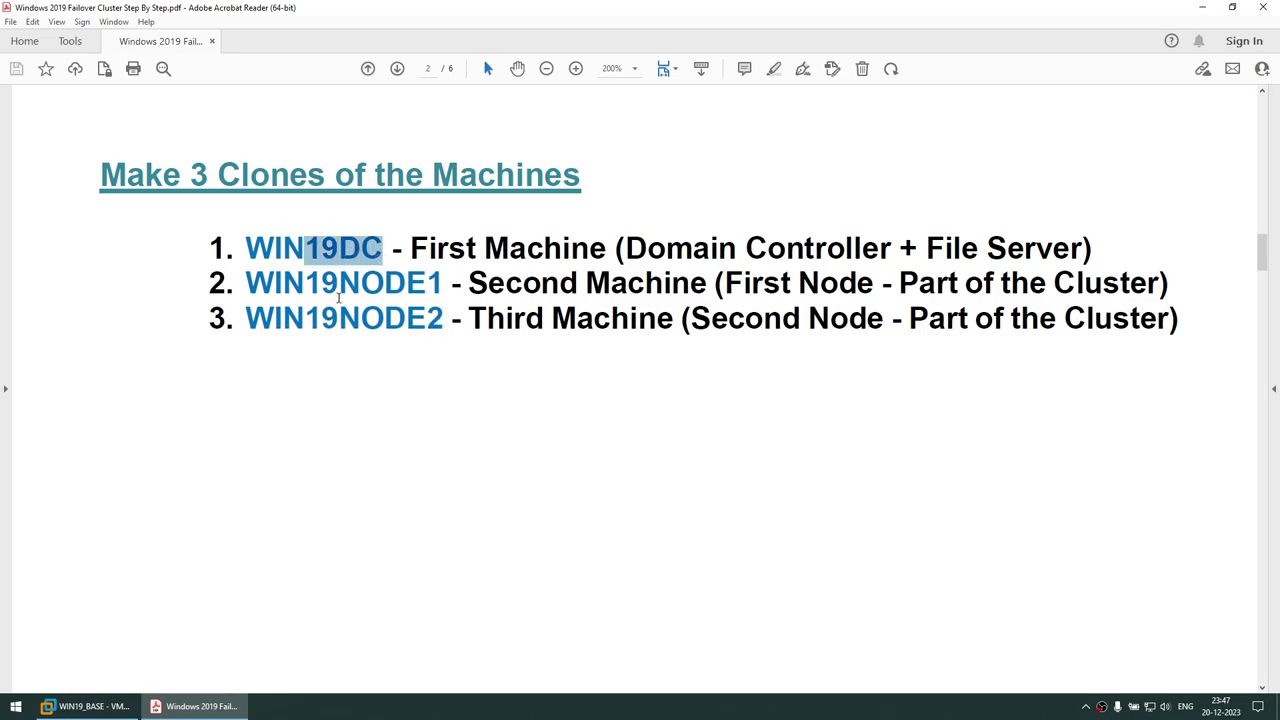
left_click_drag(322, 285, 442, 286)
left_click_drag(338, 318, 443, 318)
left_click(373, 285)
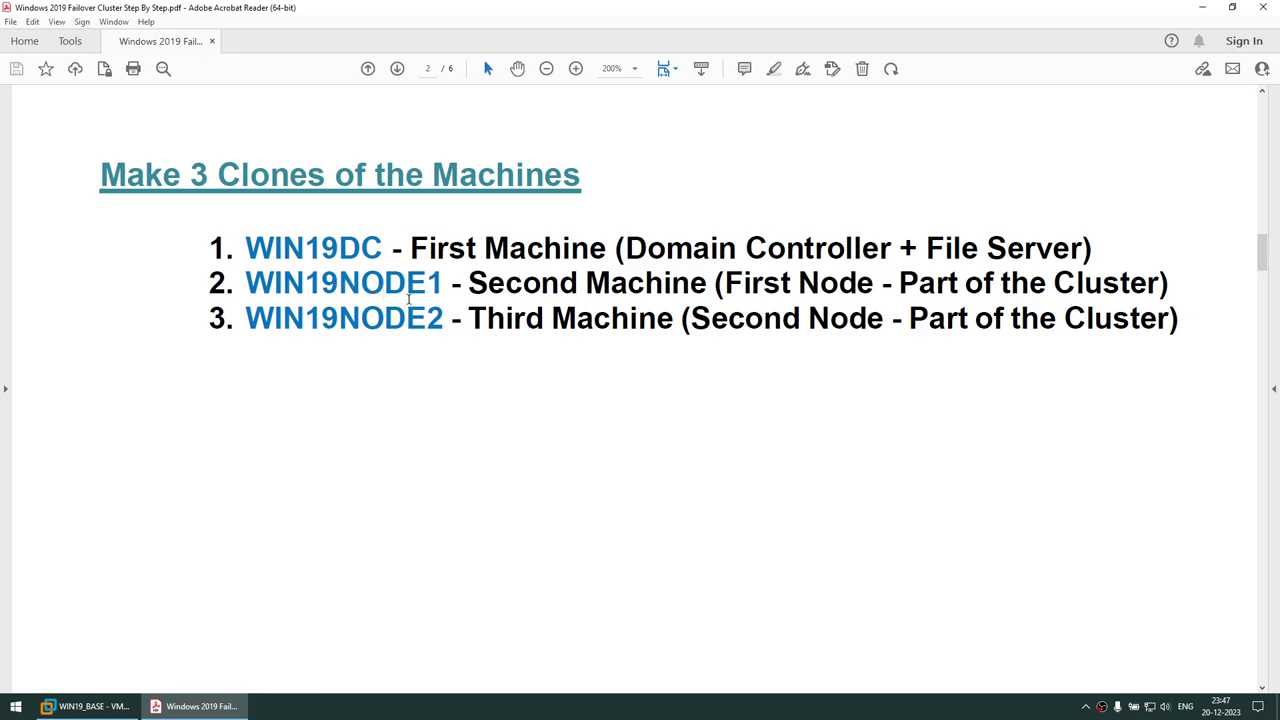
left_click(85, 706)
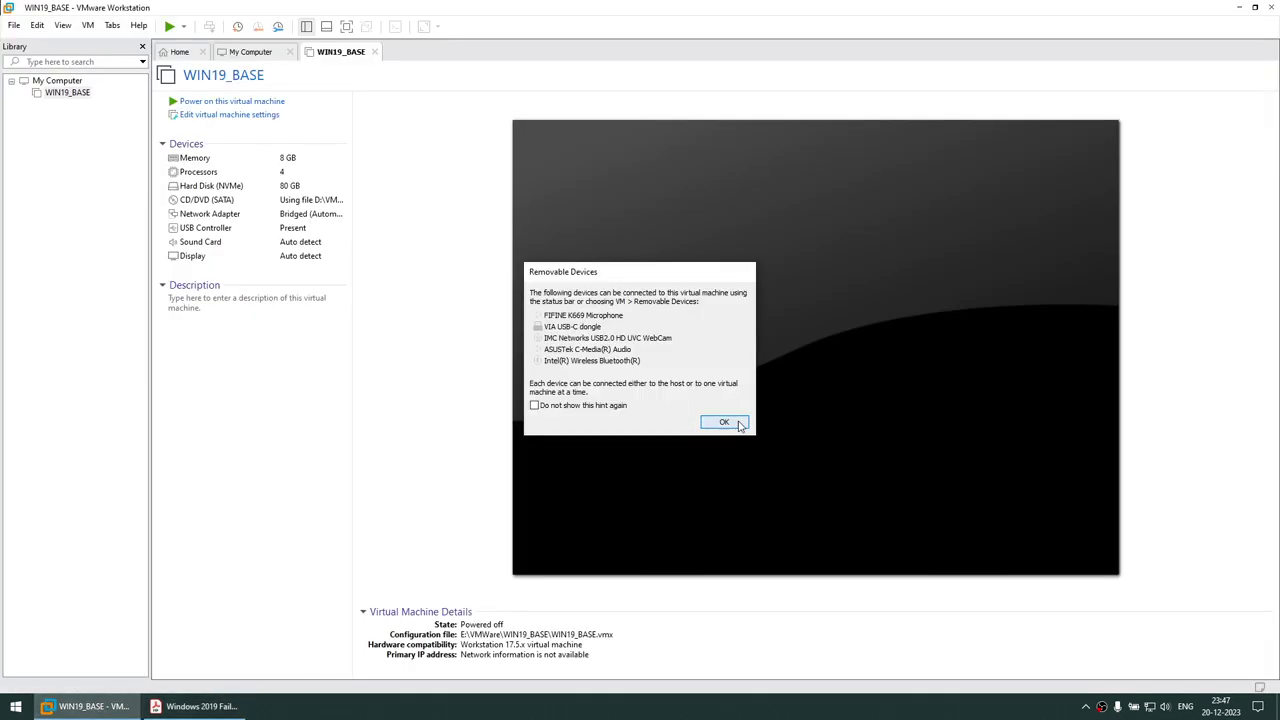
Dismiss the removable devices notice and start a full clone of WIN19_BASE's current state
left_click(724, 422)
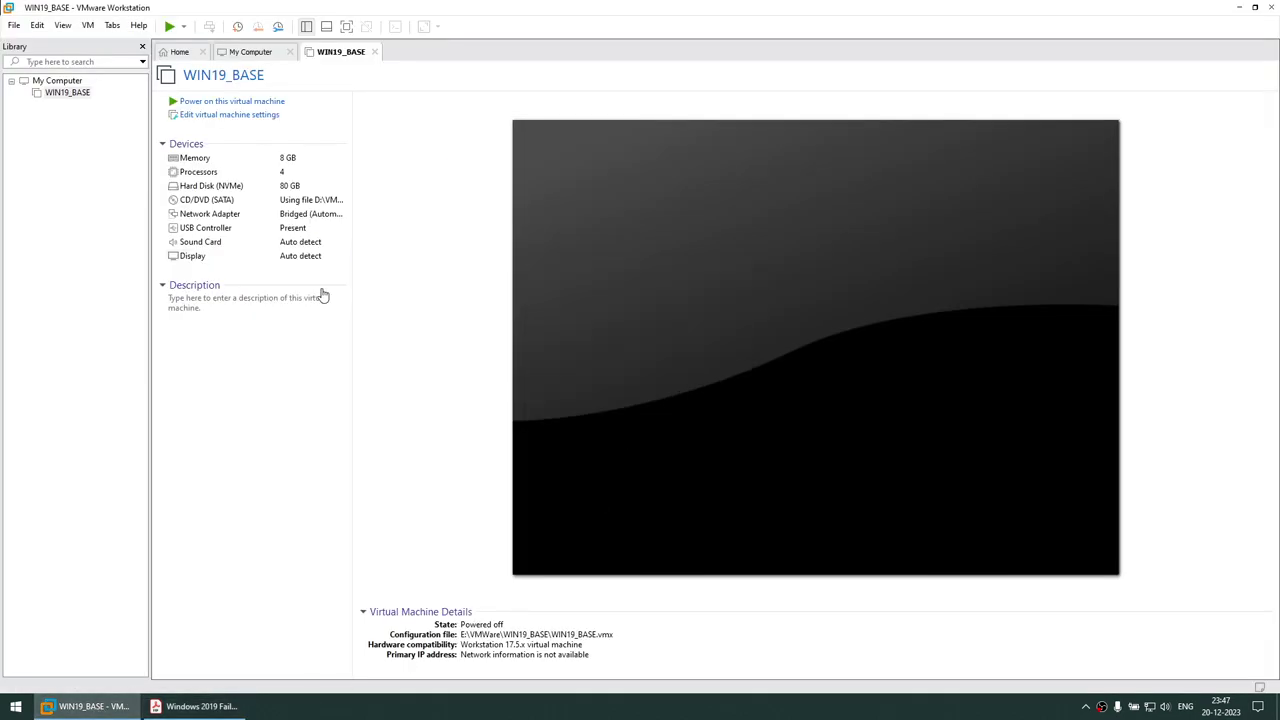
right_click(71, 100)
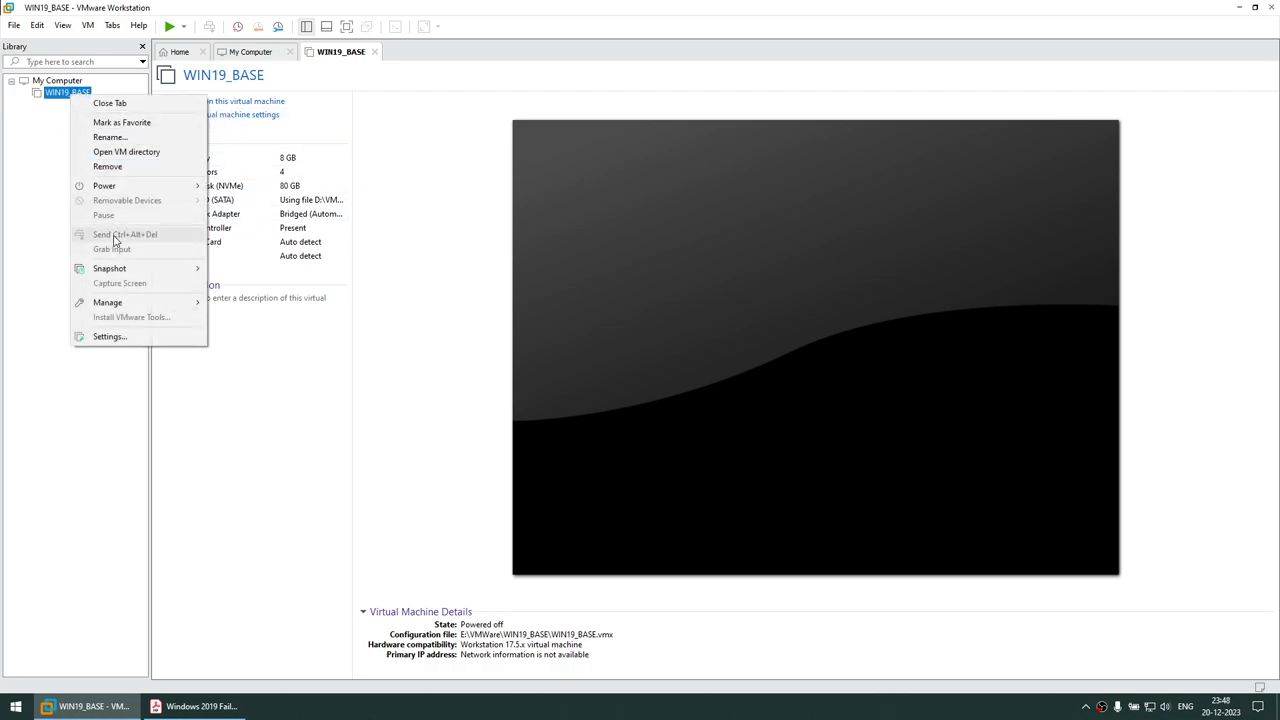
mouse_move(129, 305)
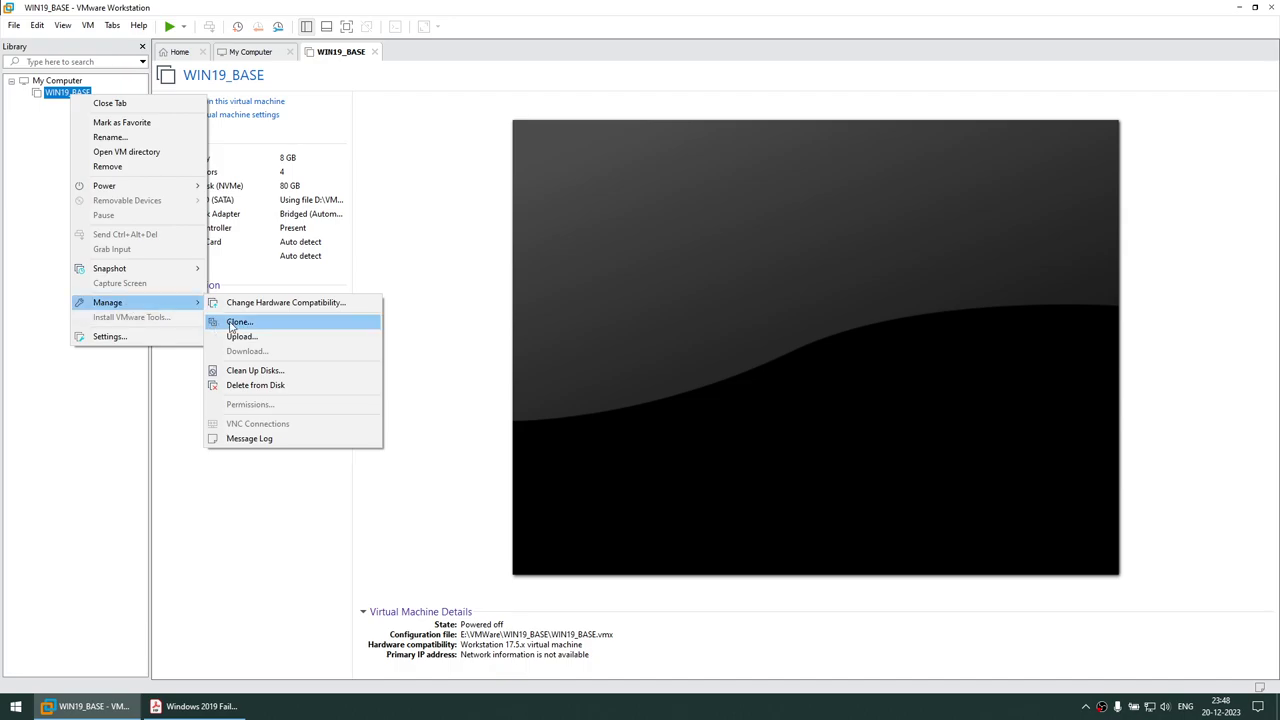
left_click(232, 322)
left_click(691, 460)
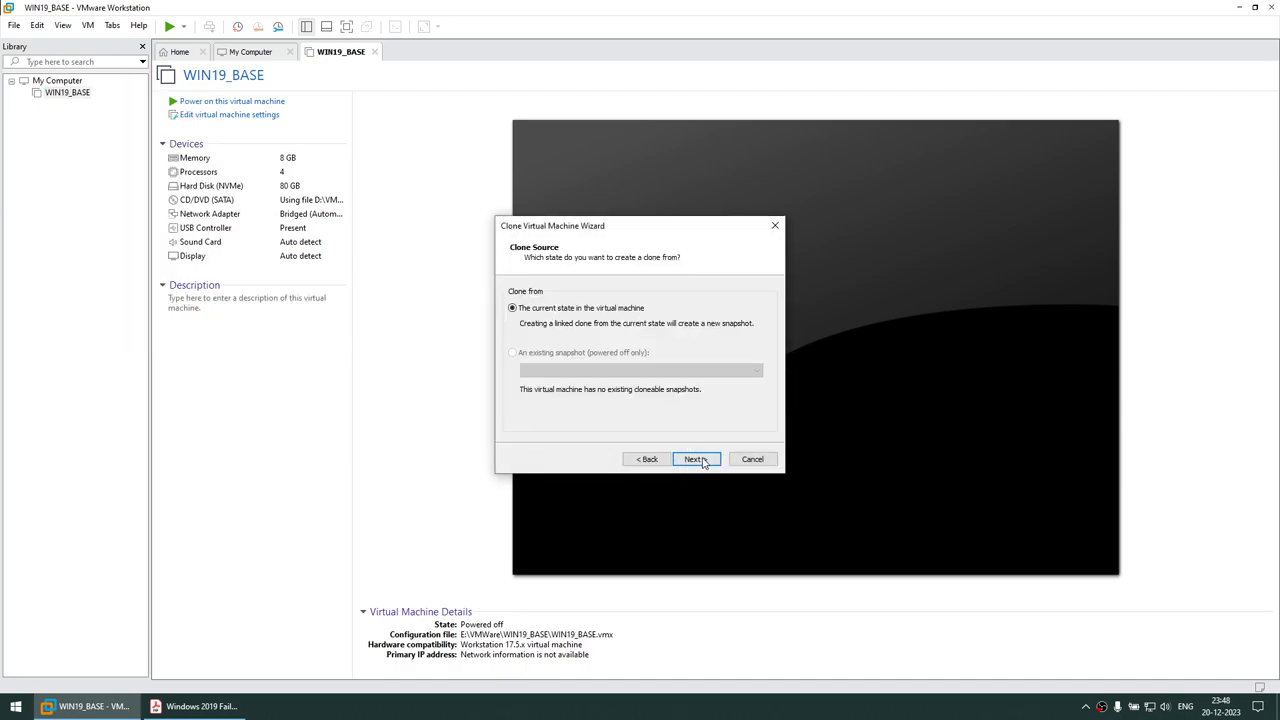
left_click(696, 460)
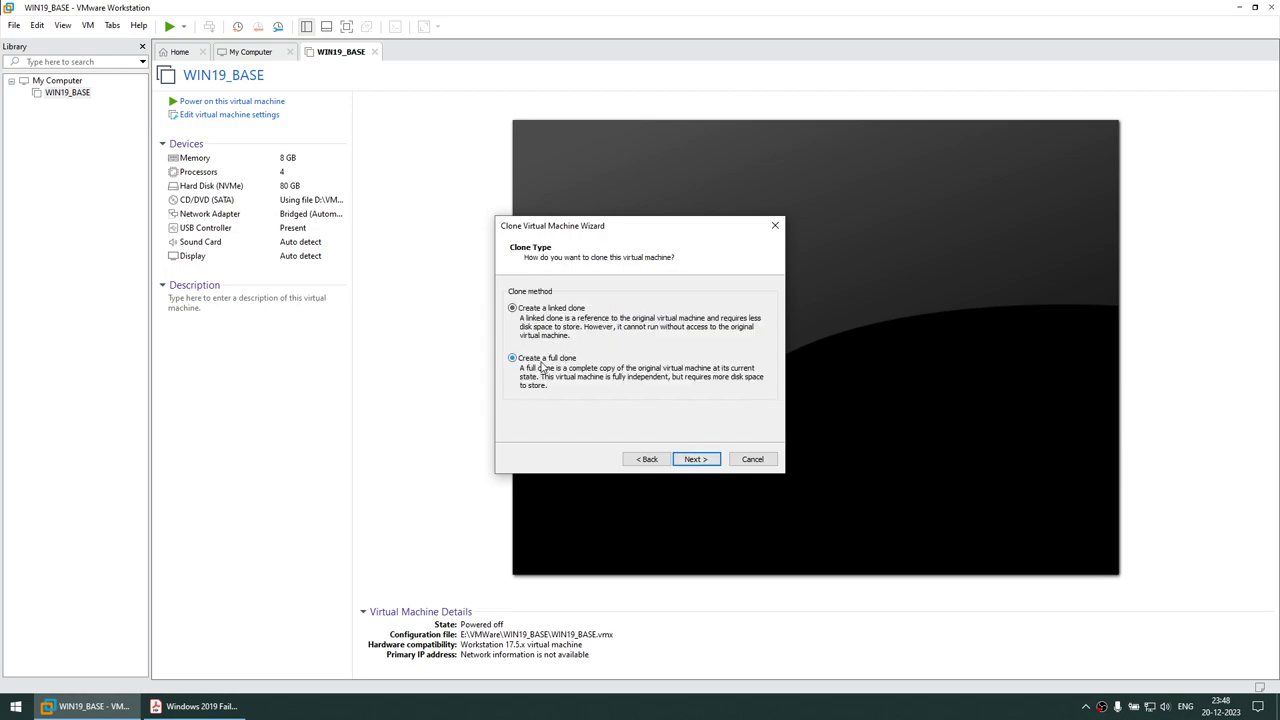
left_click(697, 459)
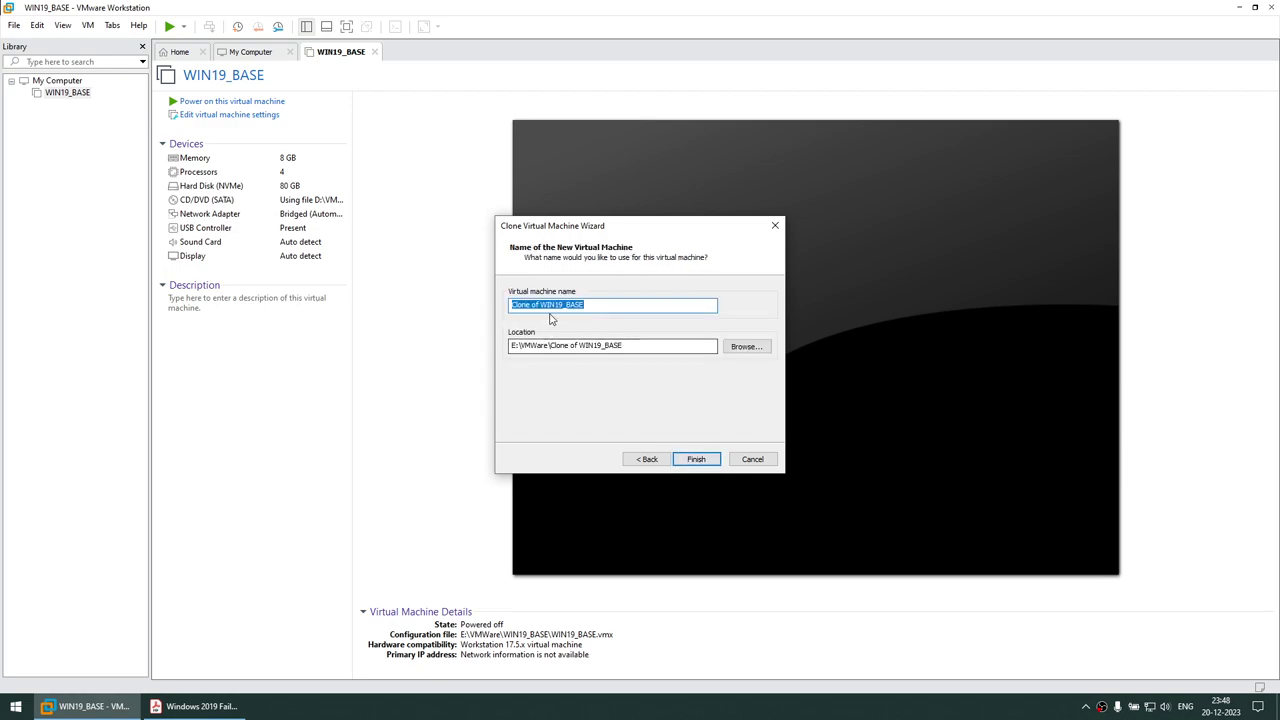
Name the clone WIN19DC, create it and close the wizard
left_click_drag(541, 305, 313, 307)
key("BackSpace")
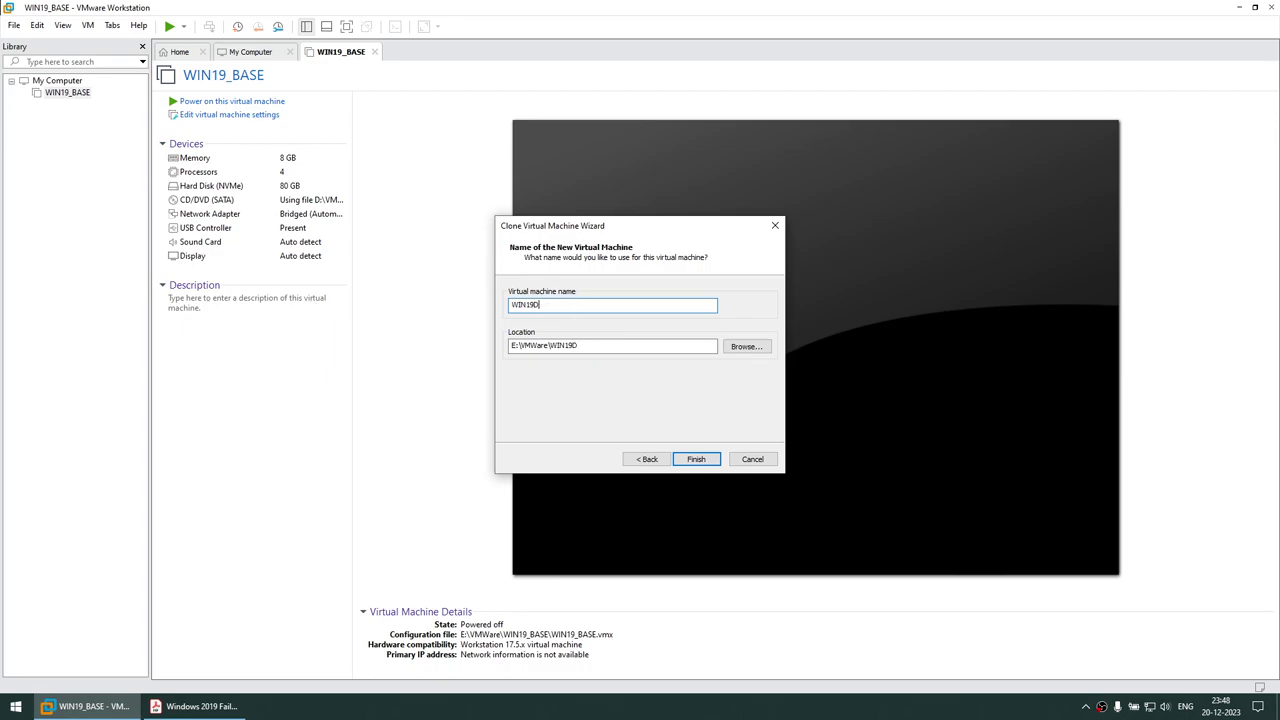
key("ctrl+a")
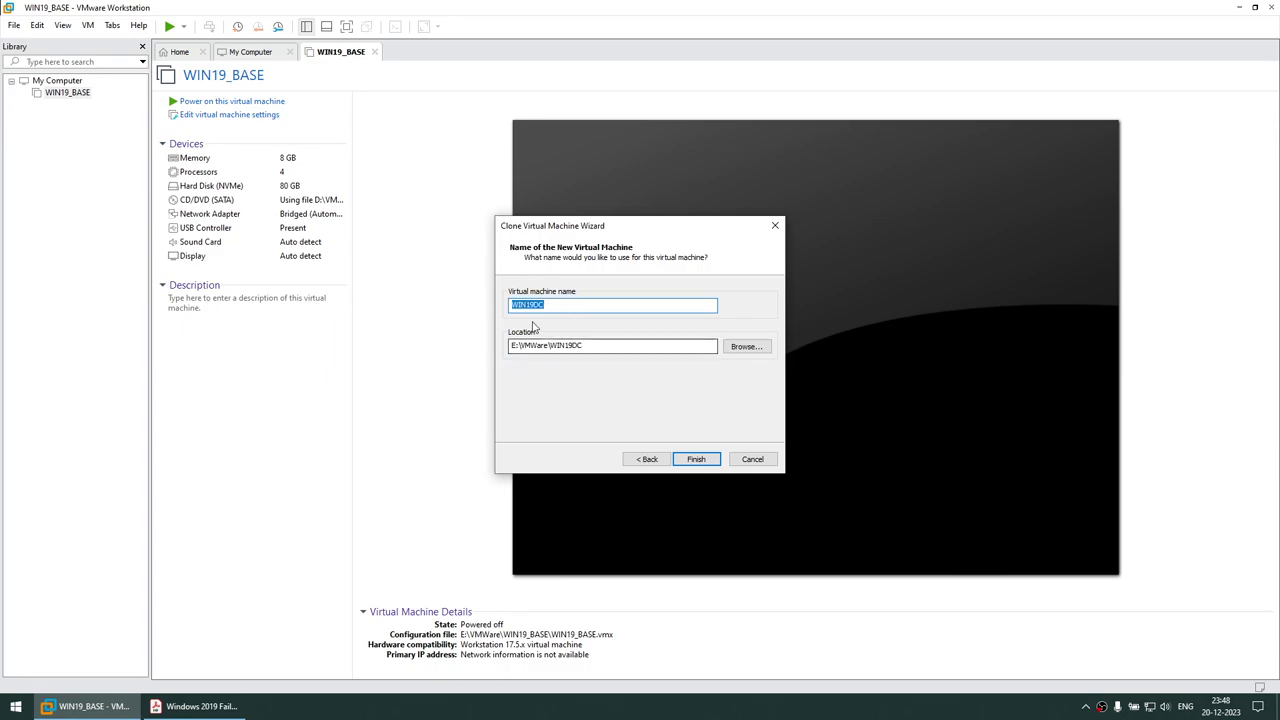
left_click(697, 459)
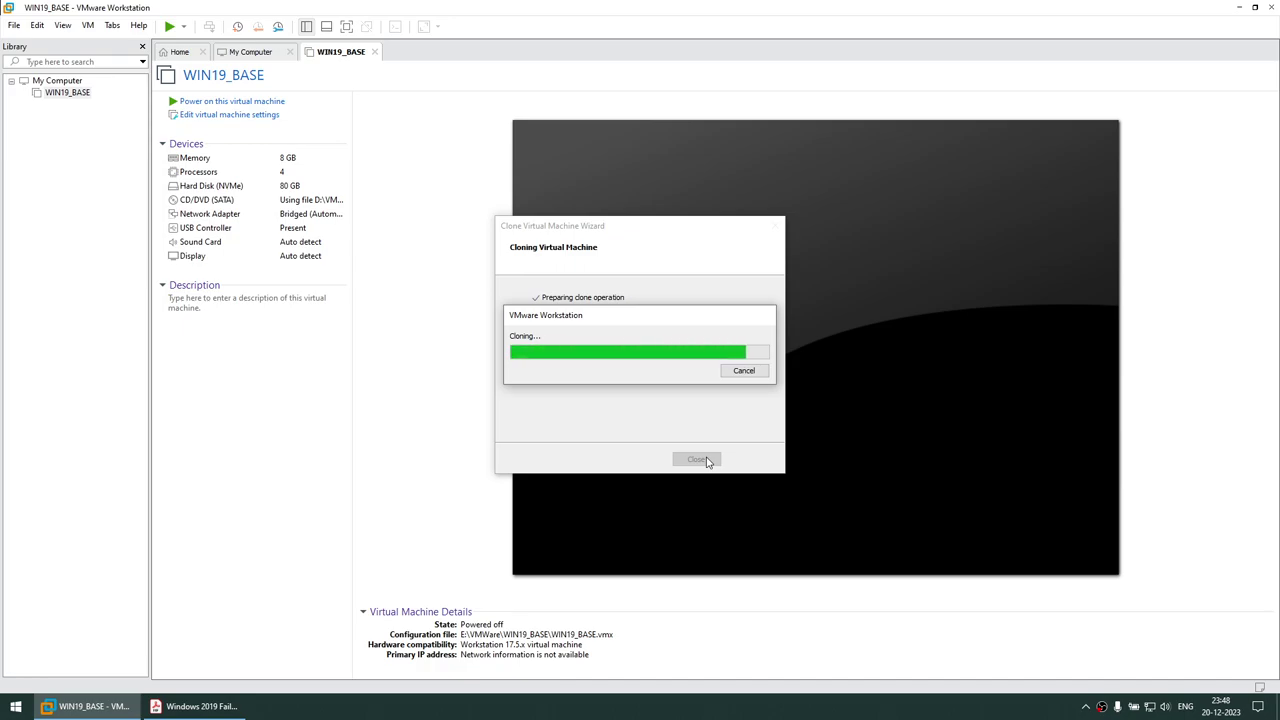
left_click(697, 459)
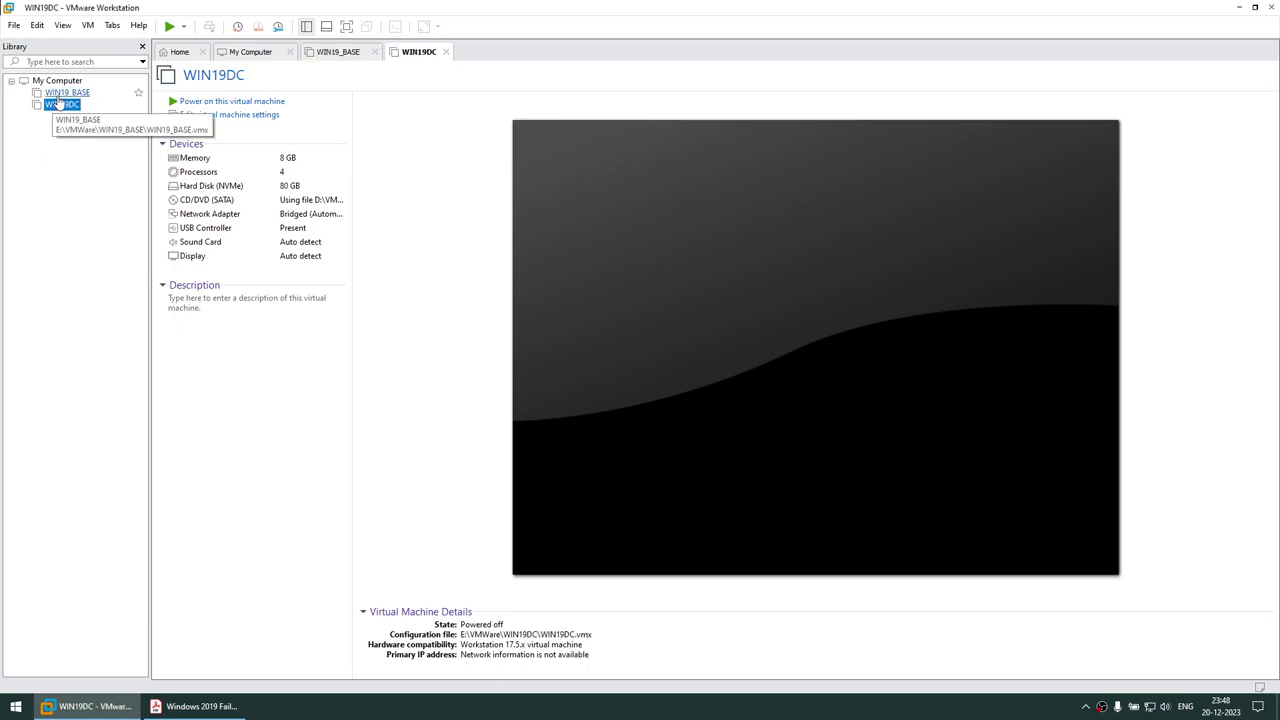
Launch the Clone wizard for WIN19_BASE and pass its welcome page
left_click(60, 93)
right_click(60, 96)
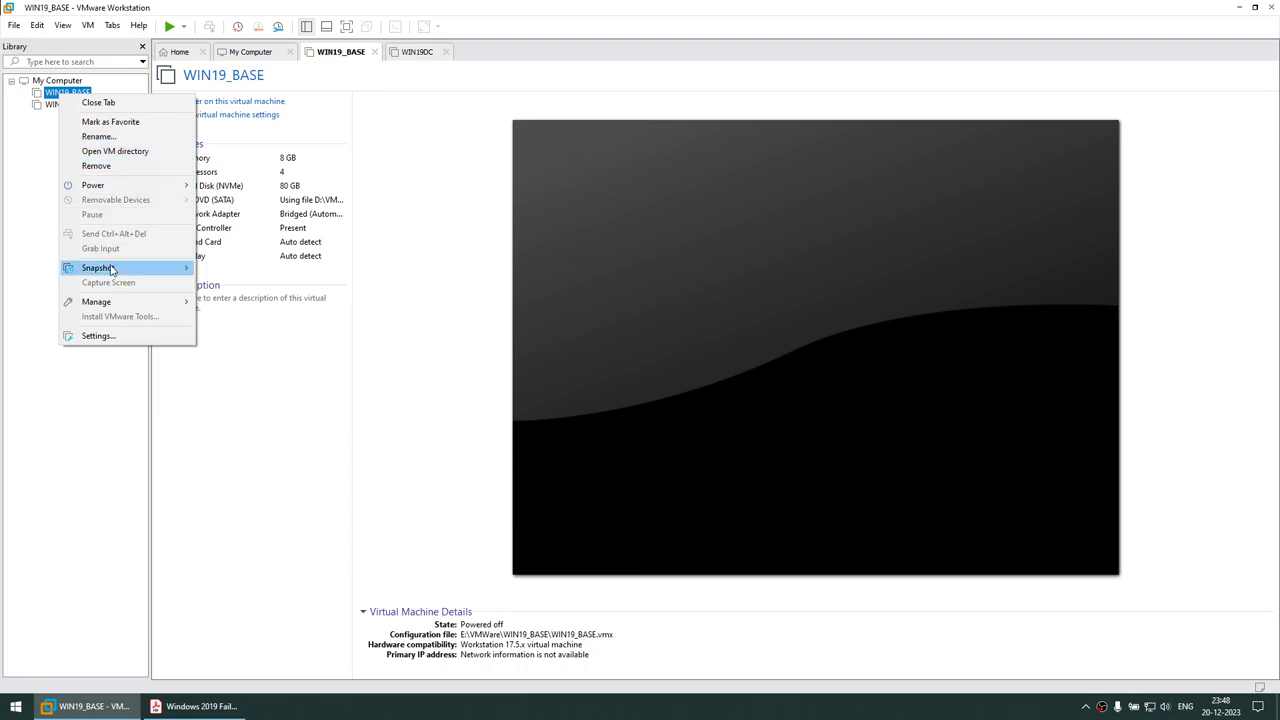
left_click(45, 112)
left_click(60, 93)
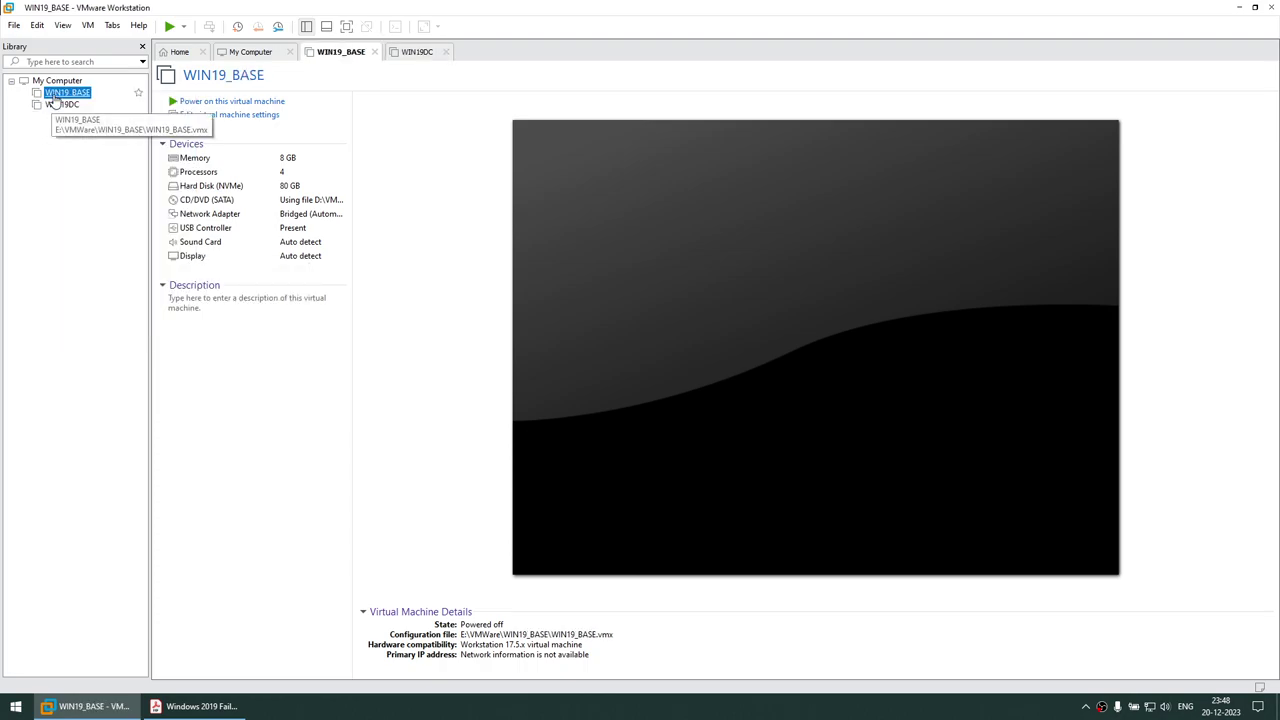
right_click(56, 95)
left_click(33, 118)
right_click(56, 96)
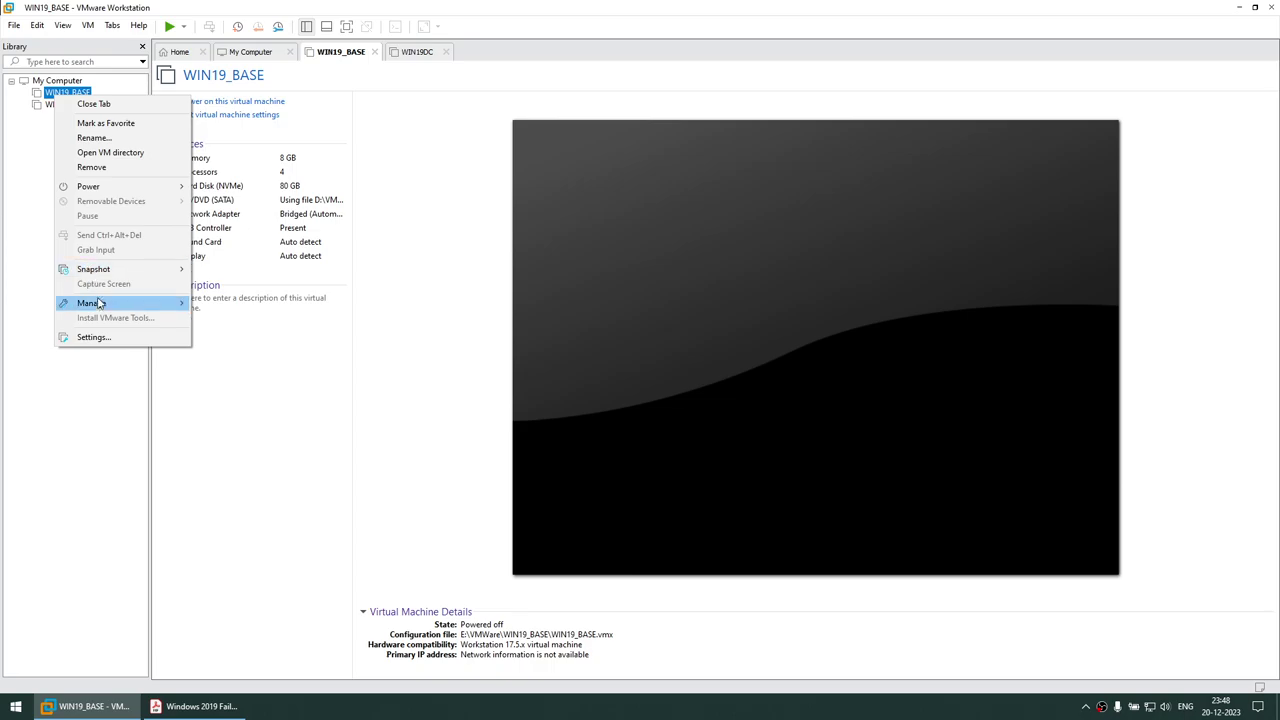
mouse_move(100, 306)
left_click(214, 323)
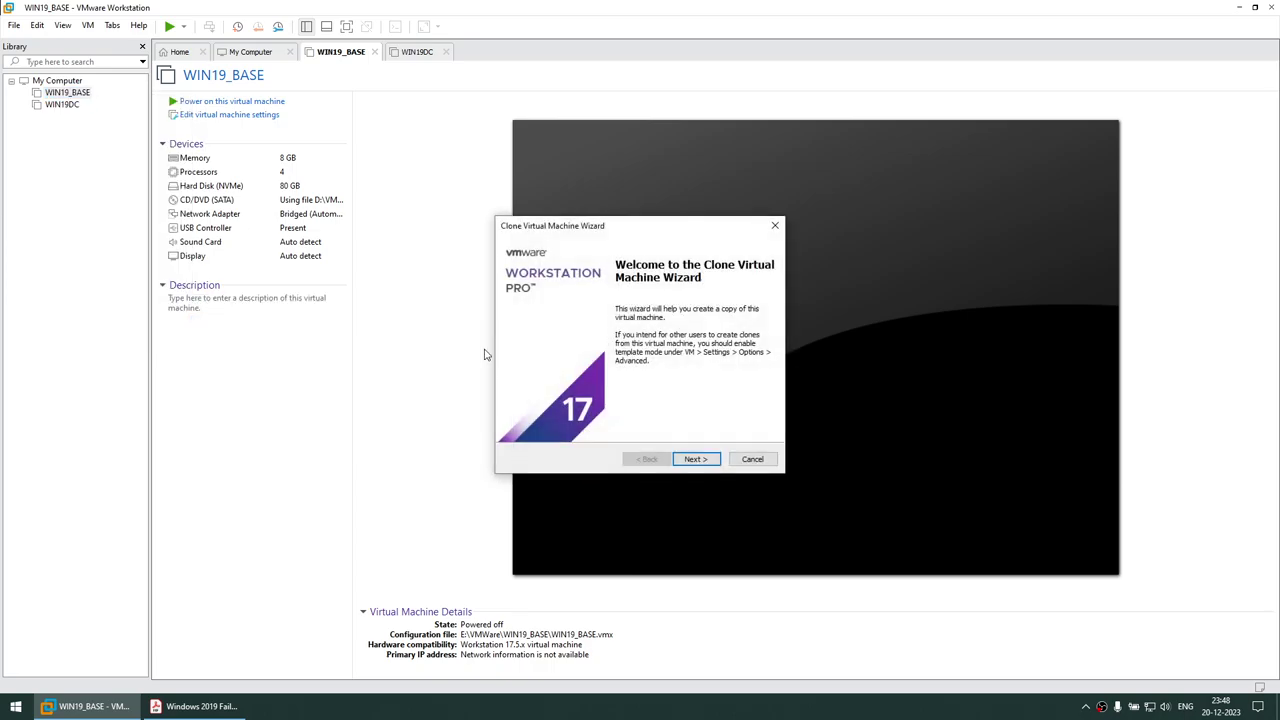
left_click(696, 459)
Copy the name WIN19NODE1 from the setup guide PDF
left_click(230, 707)
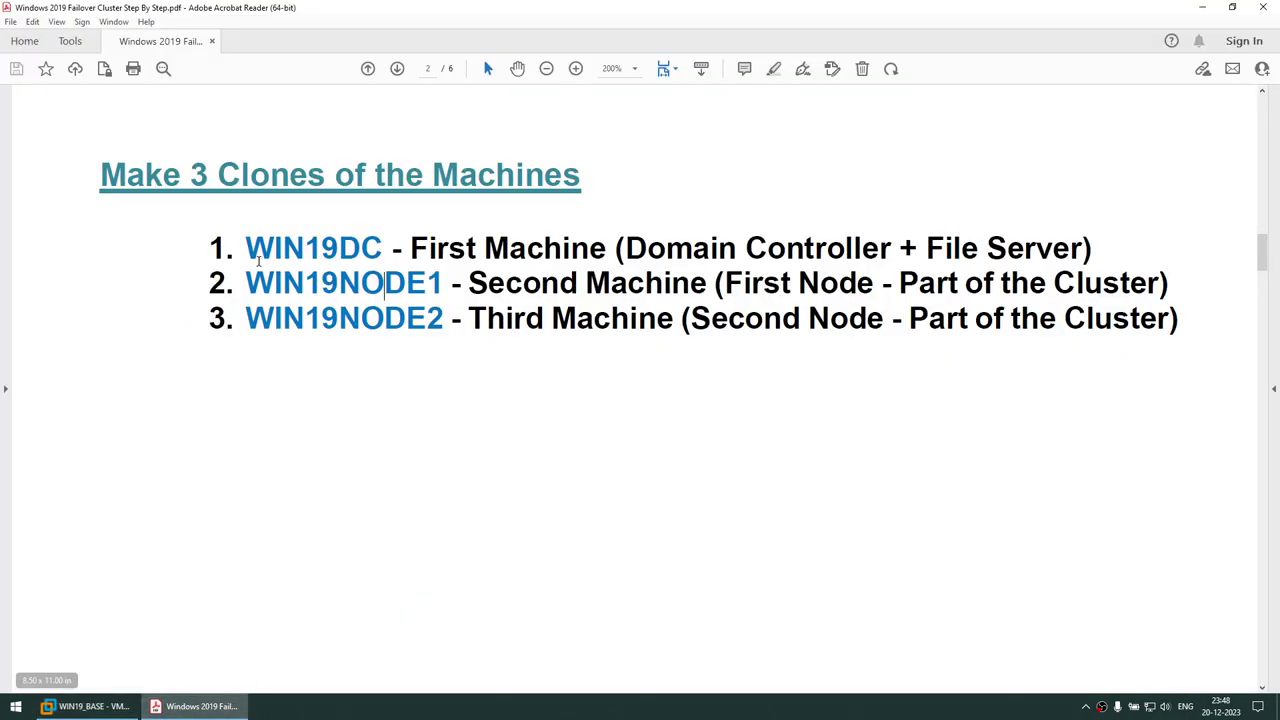
left_click_drag(246, 283, 437, 282)
right_click(437, 282)
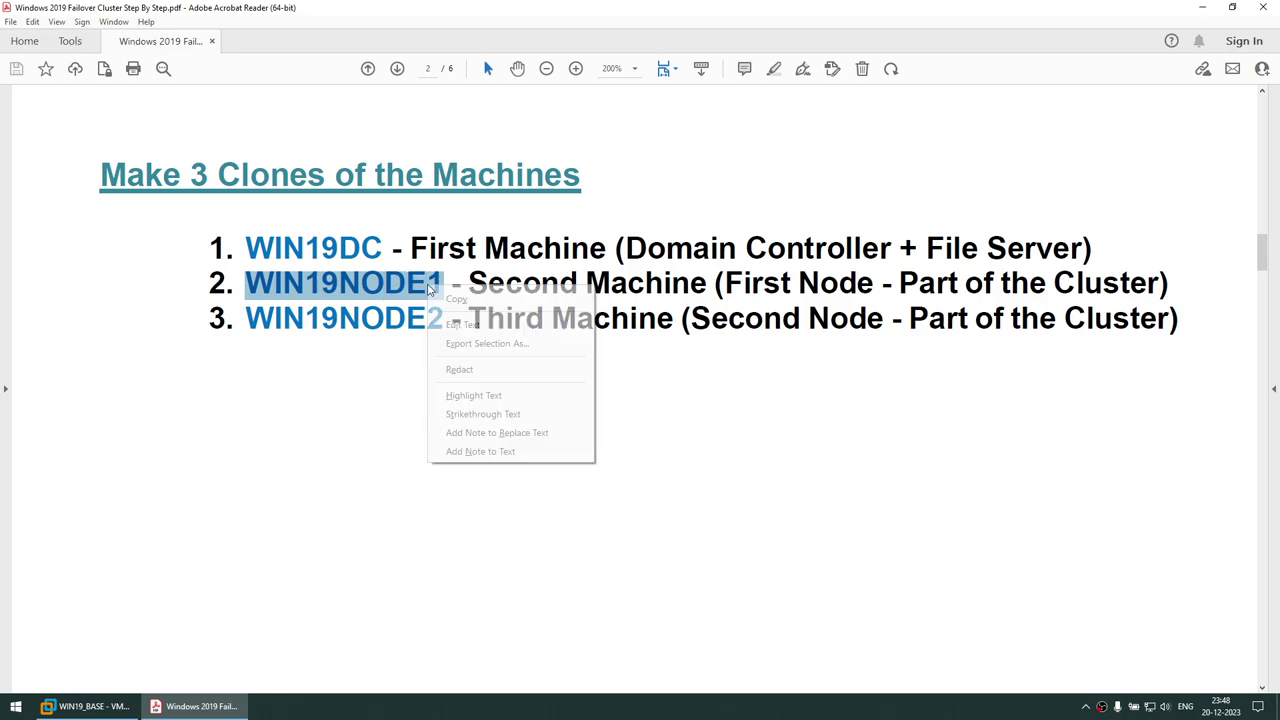
left_click(470, 297)
left_click(88, 707)
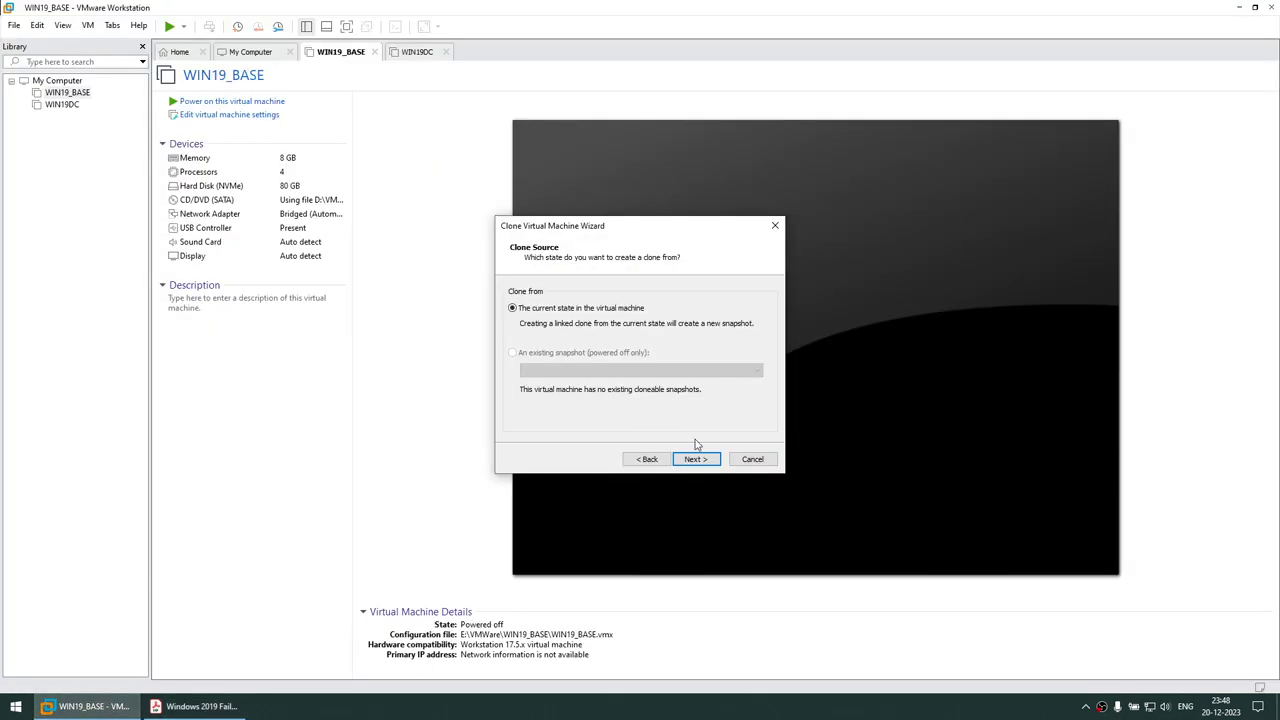
Create a full clone from the current state named WIN19NODE1 and close the wizard
left_click(696, 459)
left_click(552, 360)
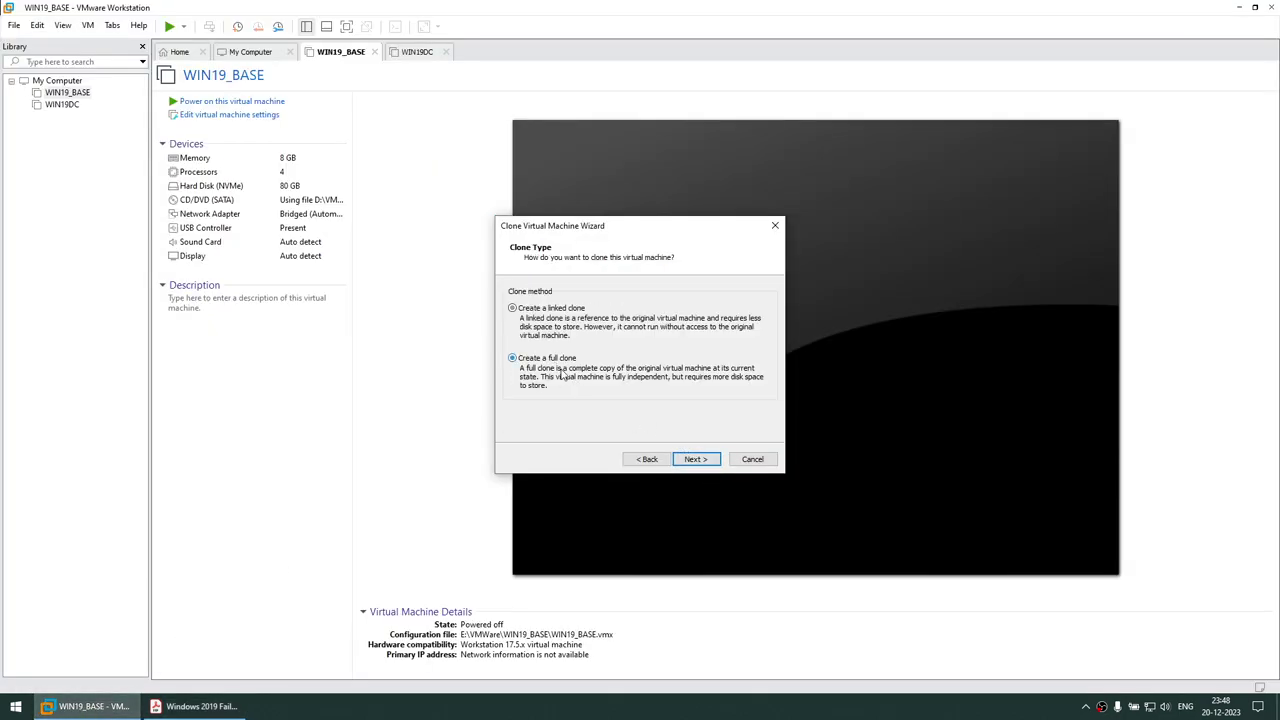
left_click(692, 461)
key("ctrl+v")
left_click(694, 459)
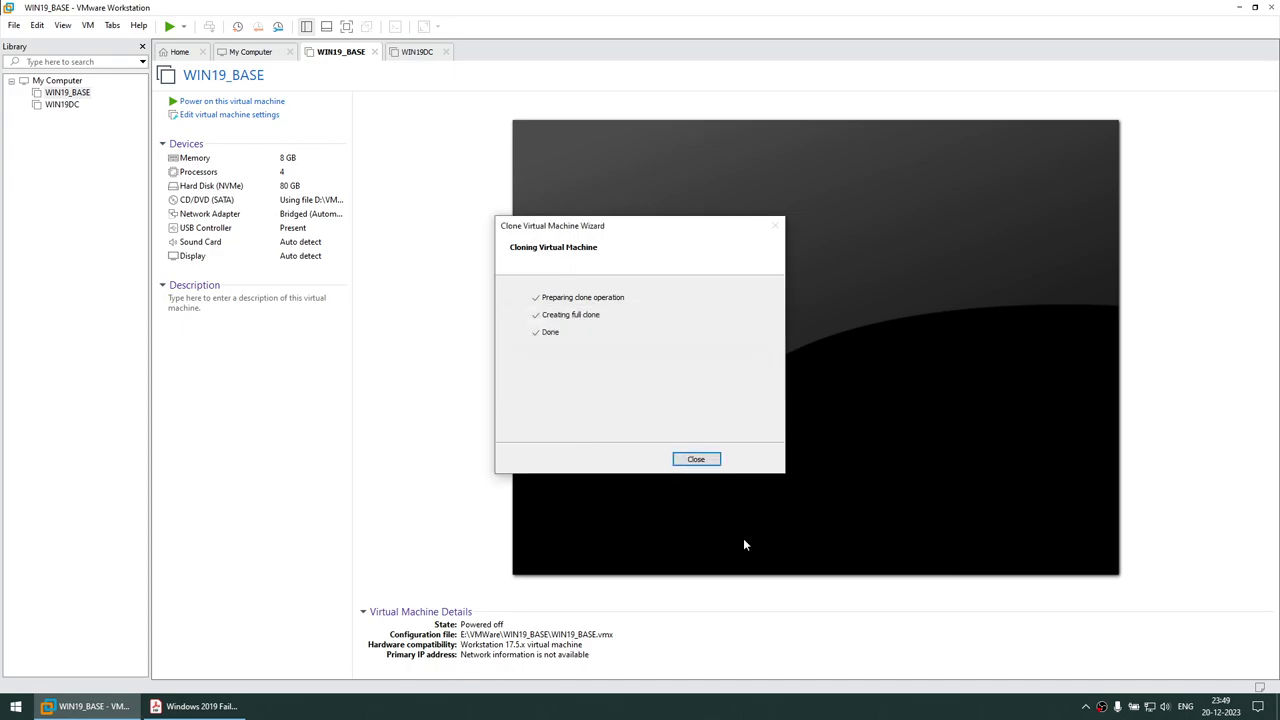
left_click(696, 459)
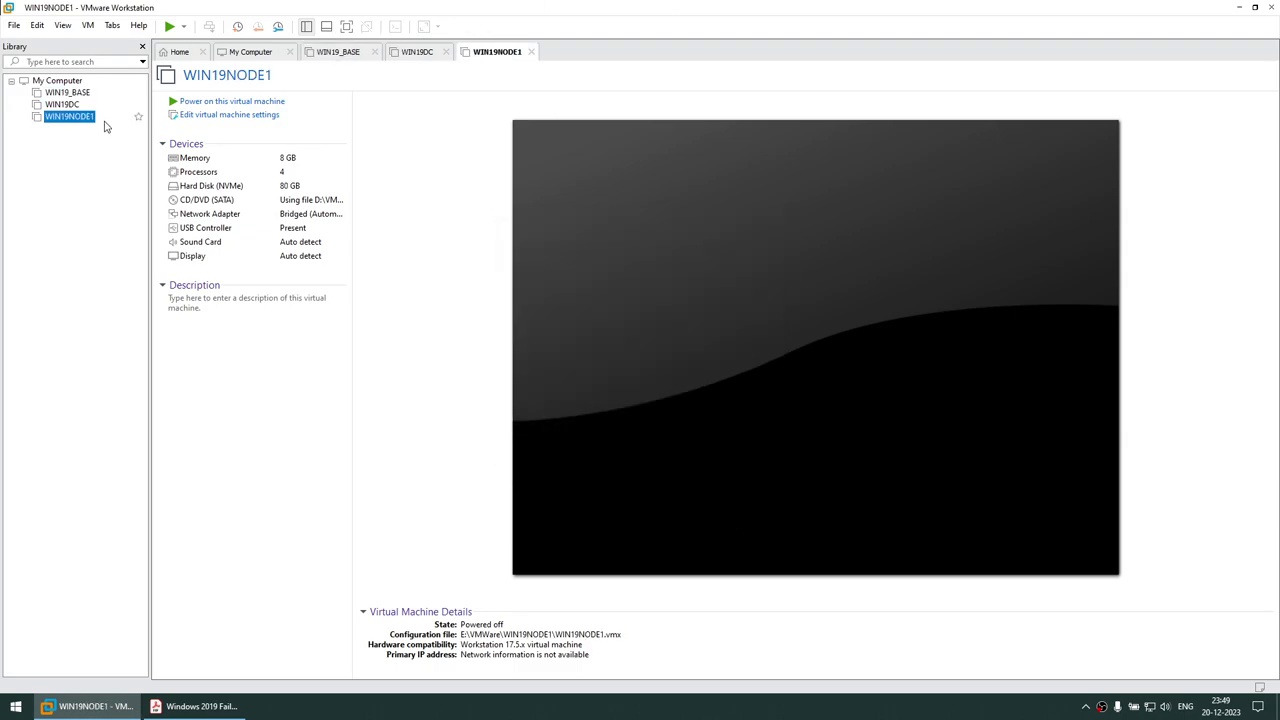
Clone WIN19_BASE's current state as a full clone named WIN19NODE2 and close the wizard
left_click(72, 93)
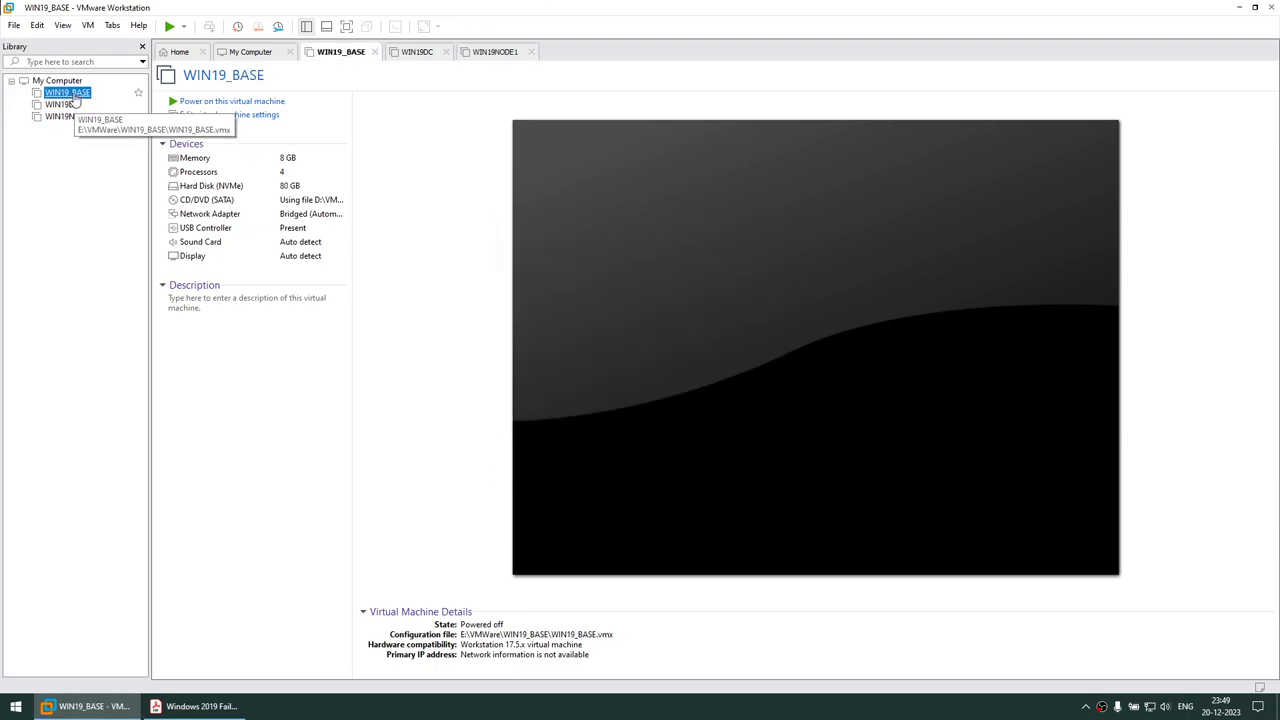
right_click(74, 95)
mouse_move(120, 301)
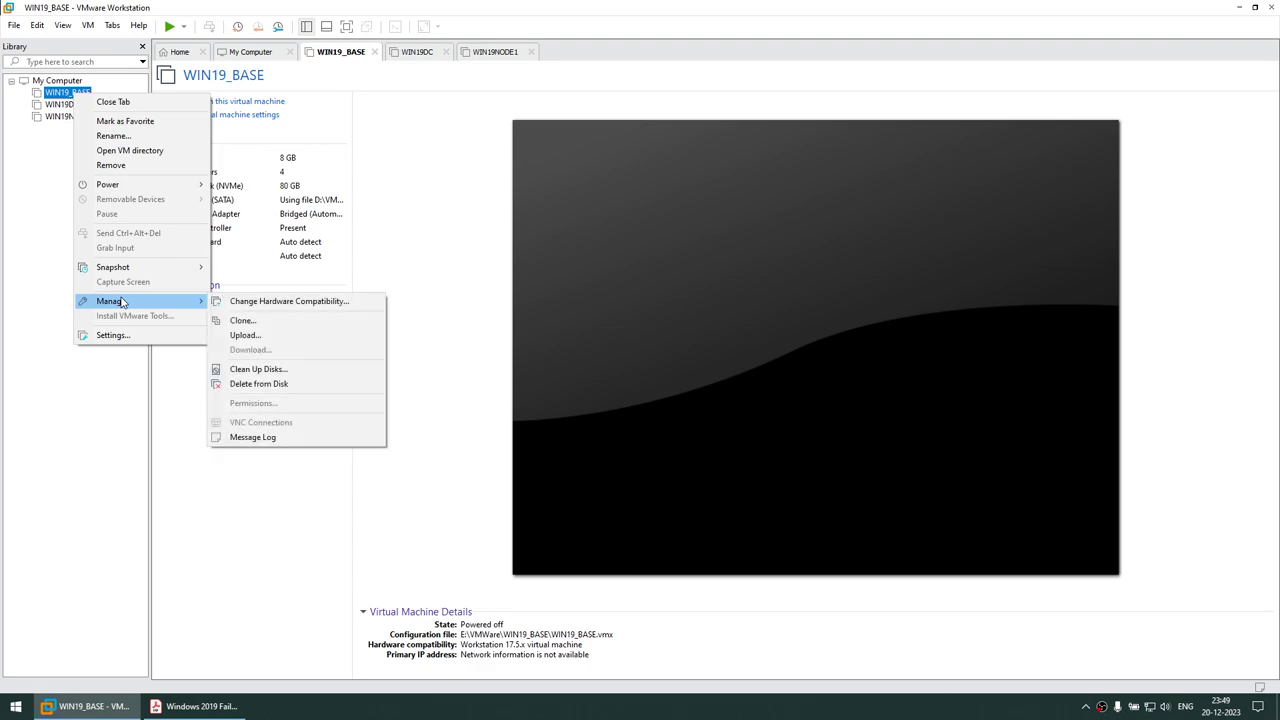
left_click(268, 320)
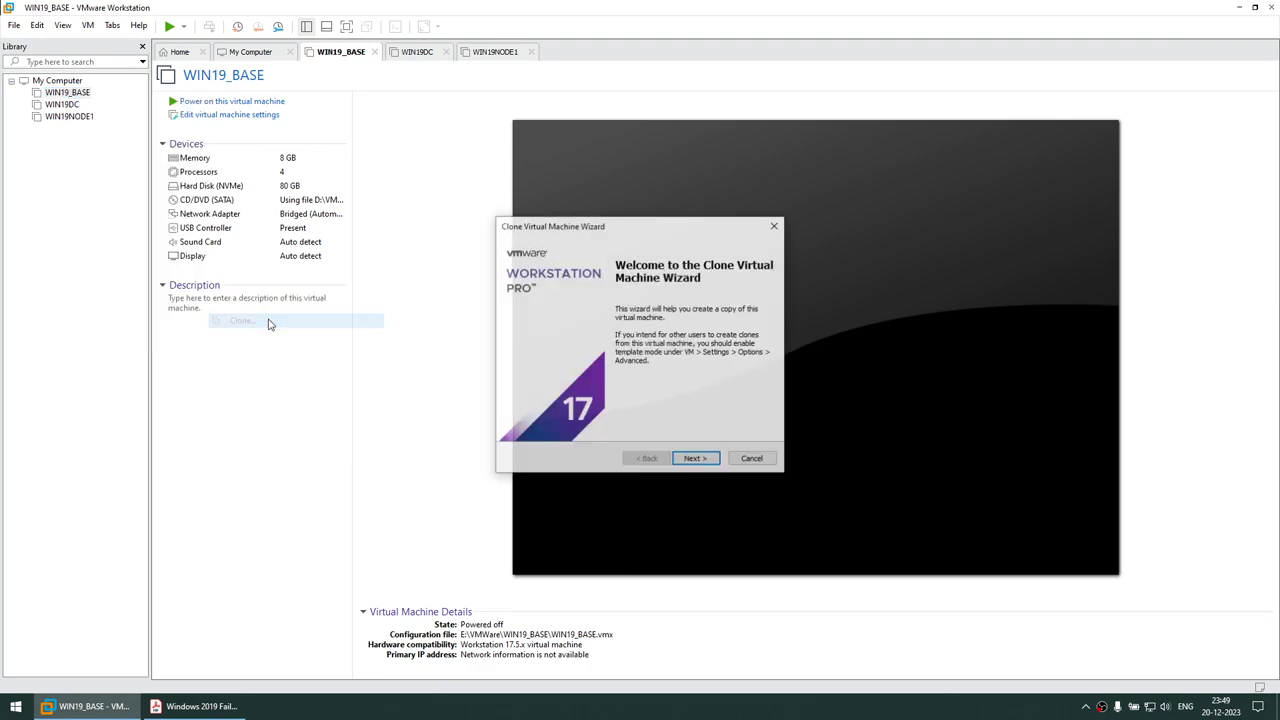
left_click(711, 462)
left_click(695, 459)
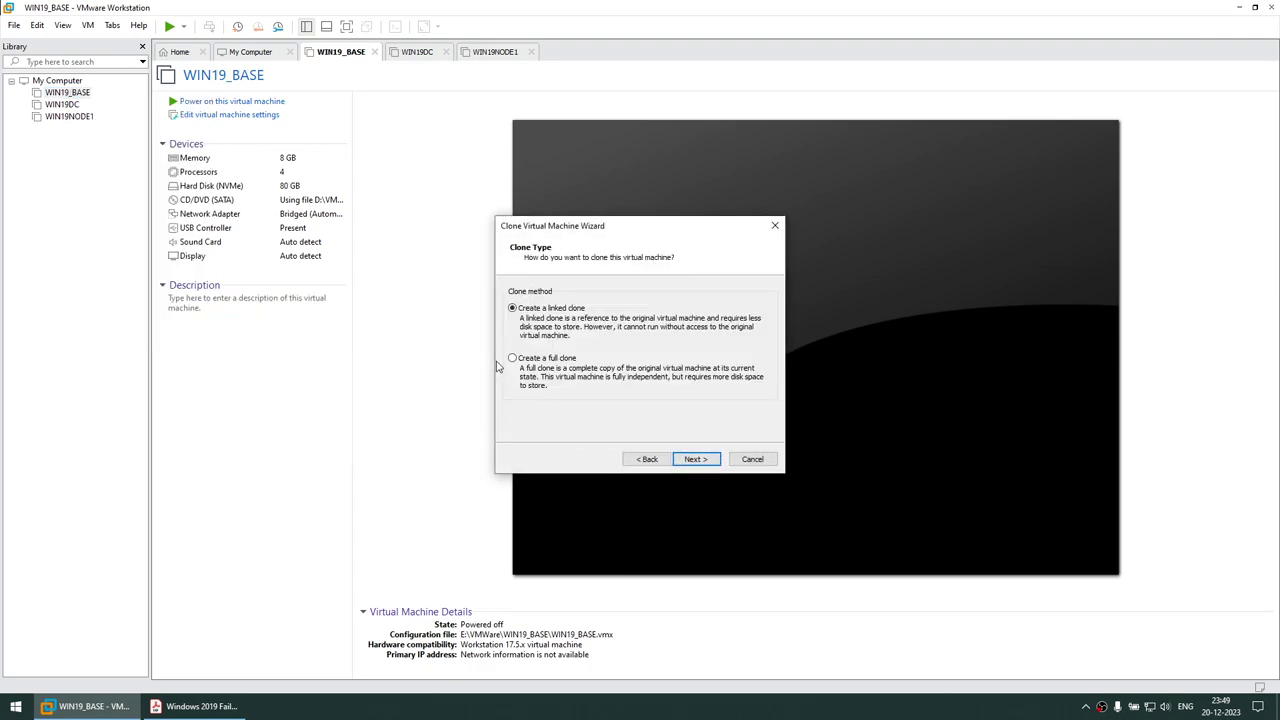
left_click(528, 366)
left_click(697, 459)
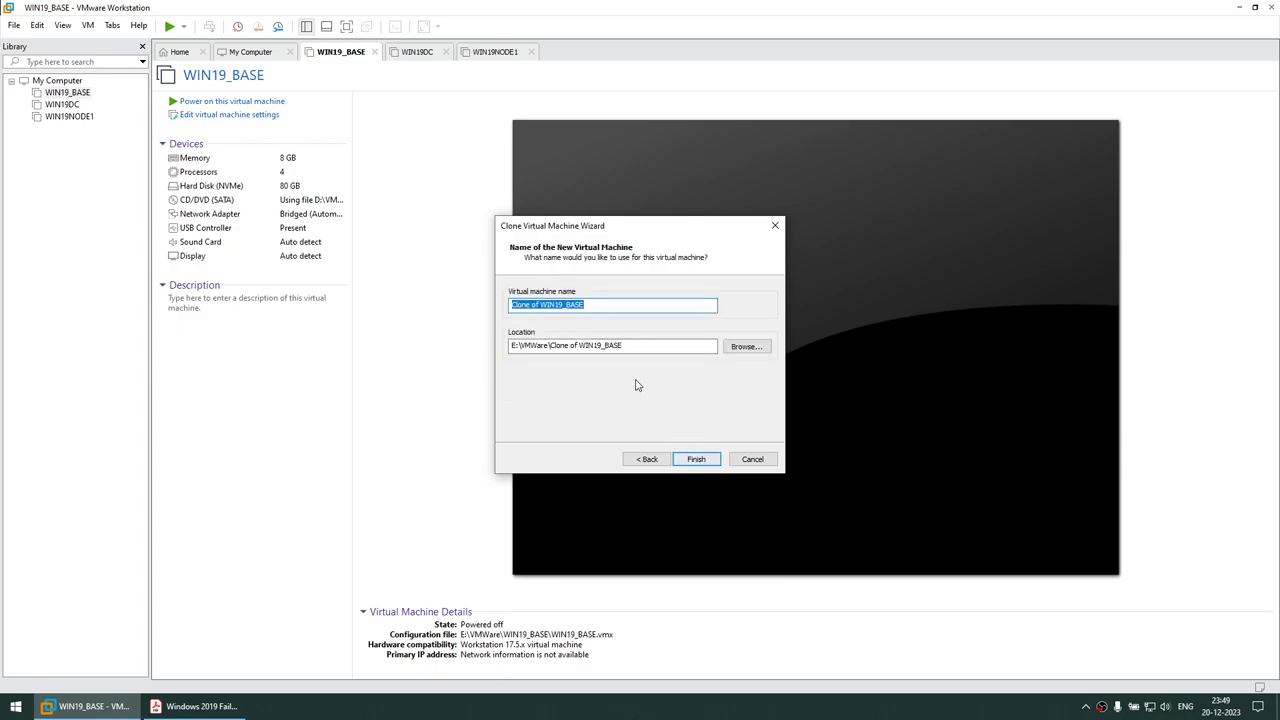
key("ctrl+v")
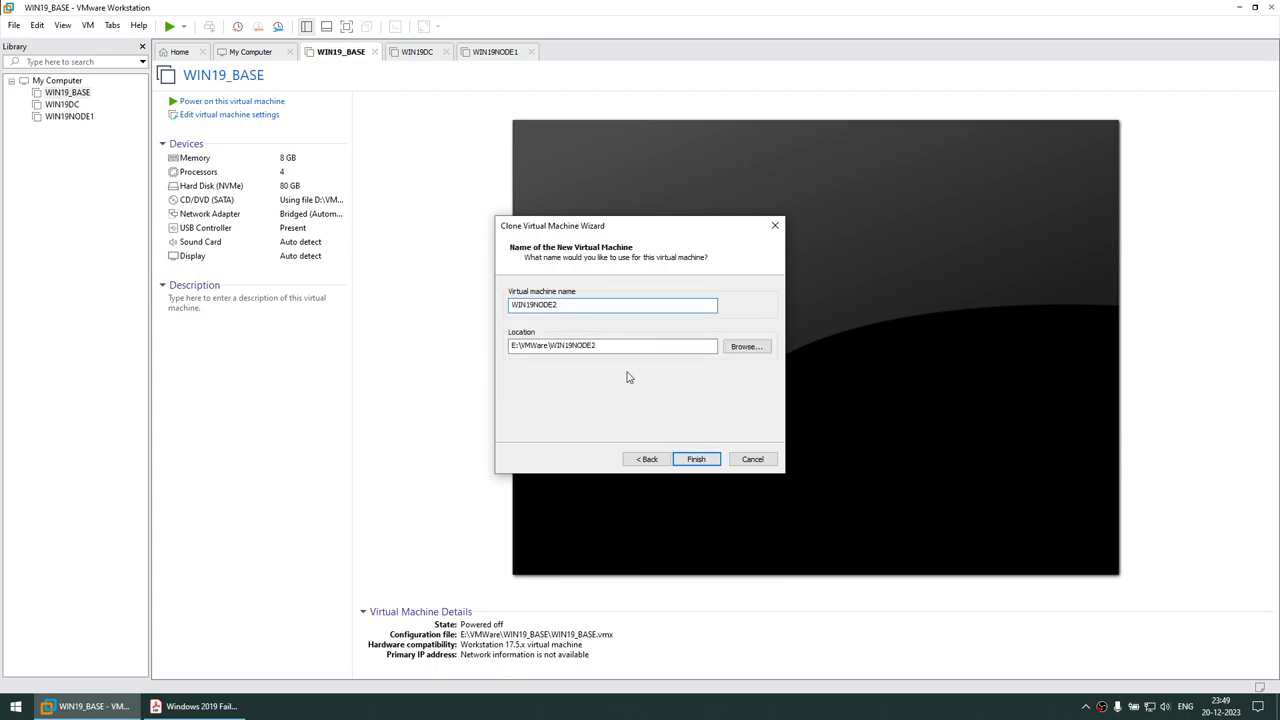
left_click(697, 459)
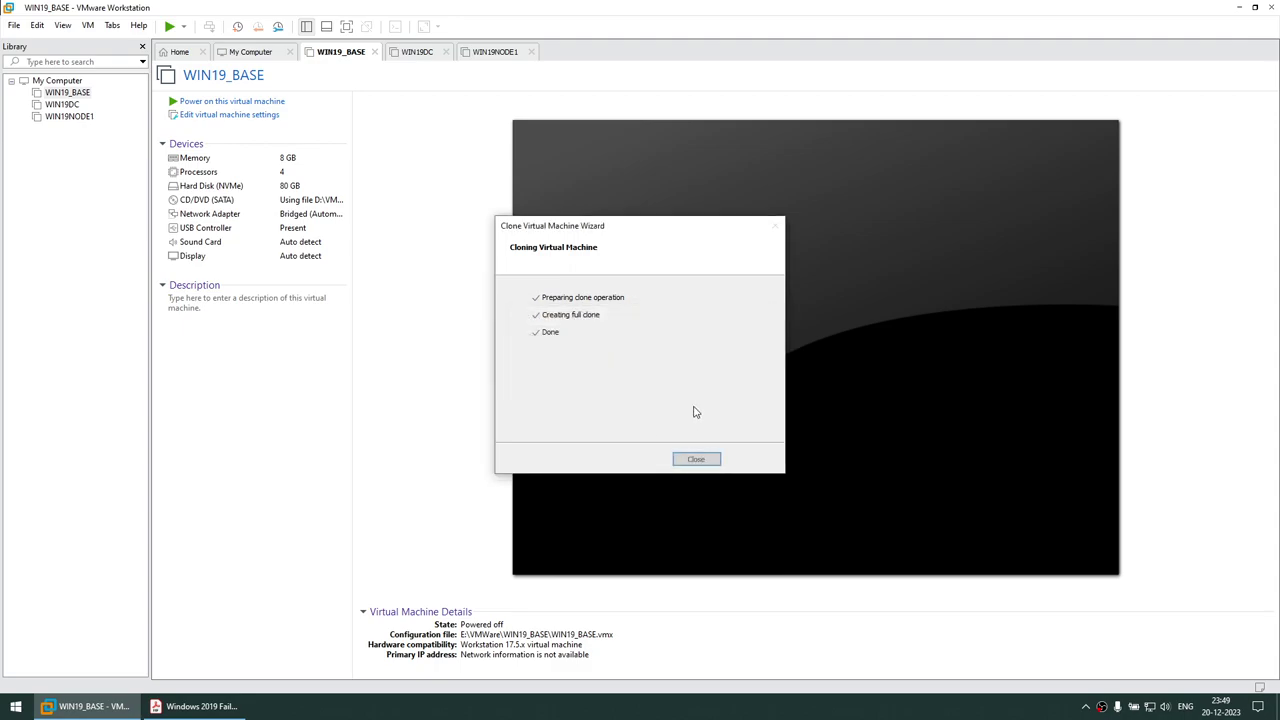
left_click(697, 458)
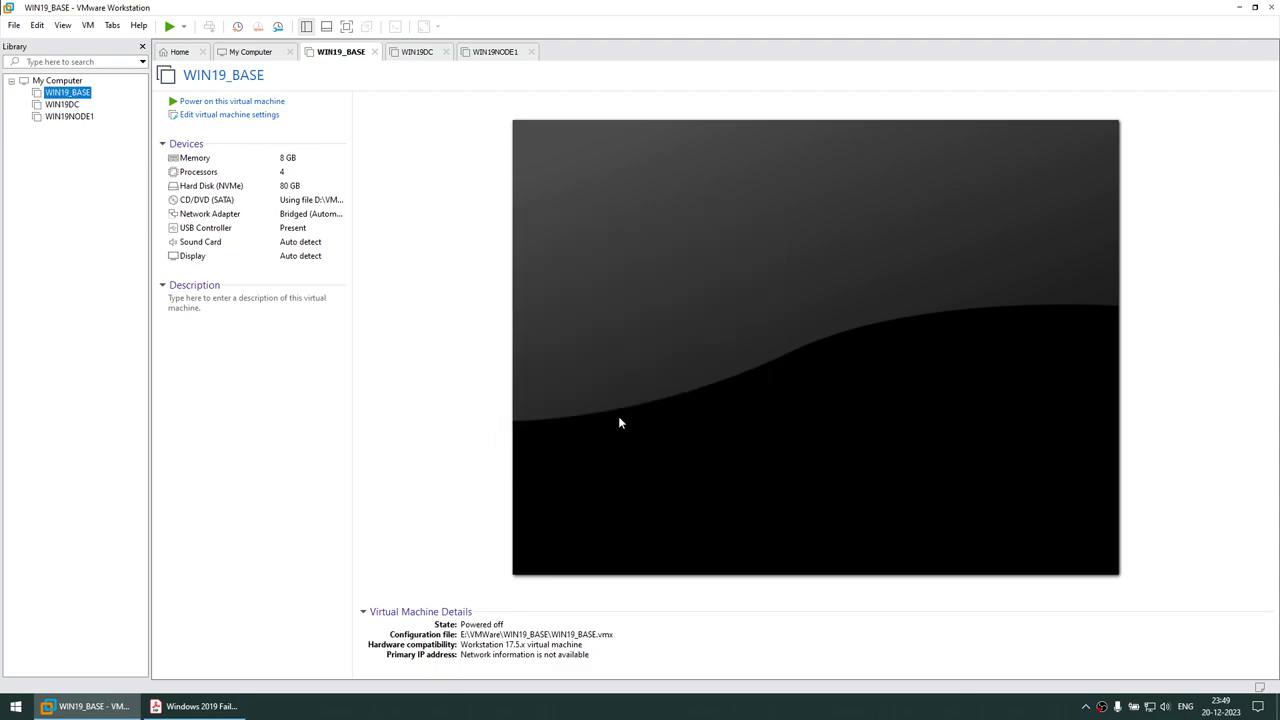
Remove WIN19_BASE from the library and check the three remaining clones, ending on WIN19DC
right_click(78, 95)
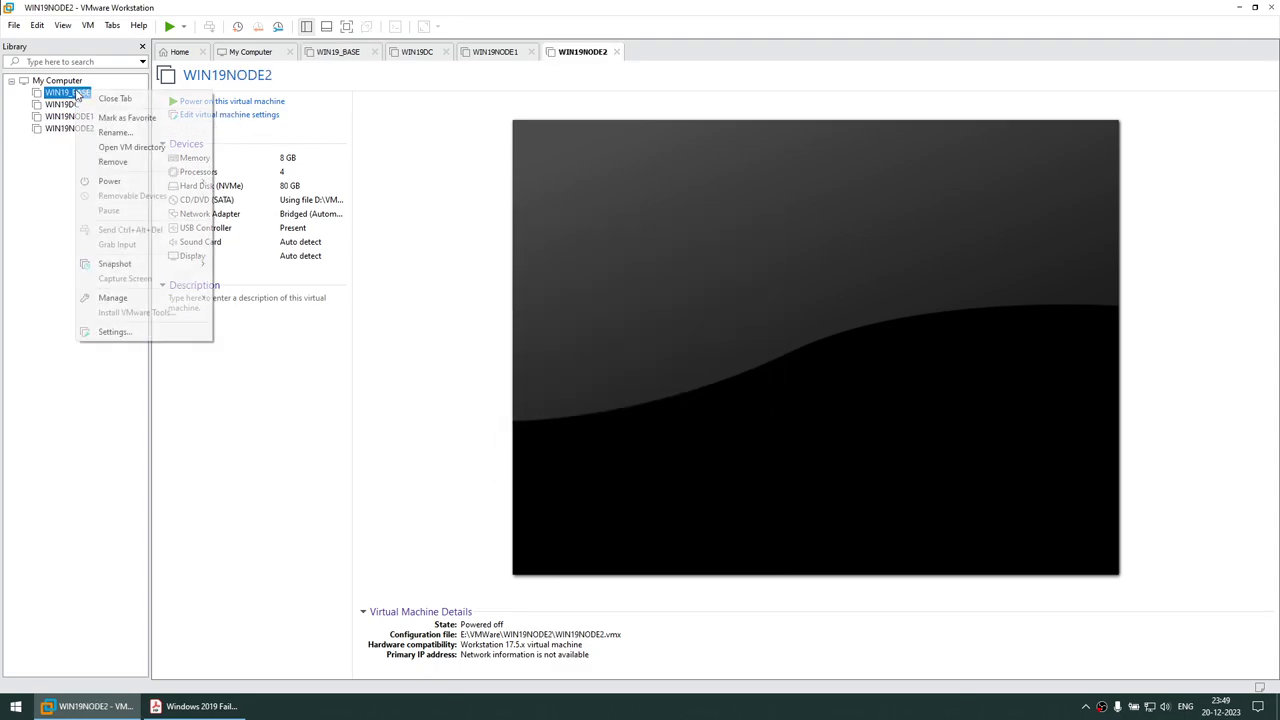
left_click(115, 161)
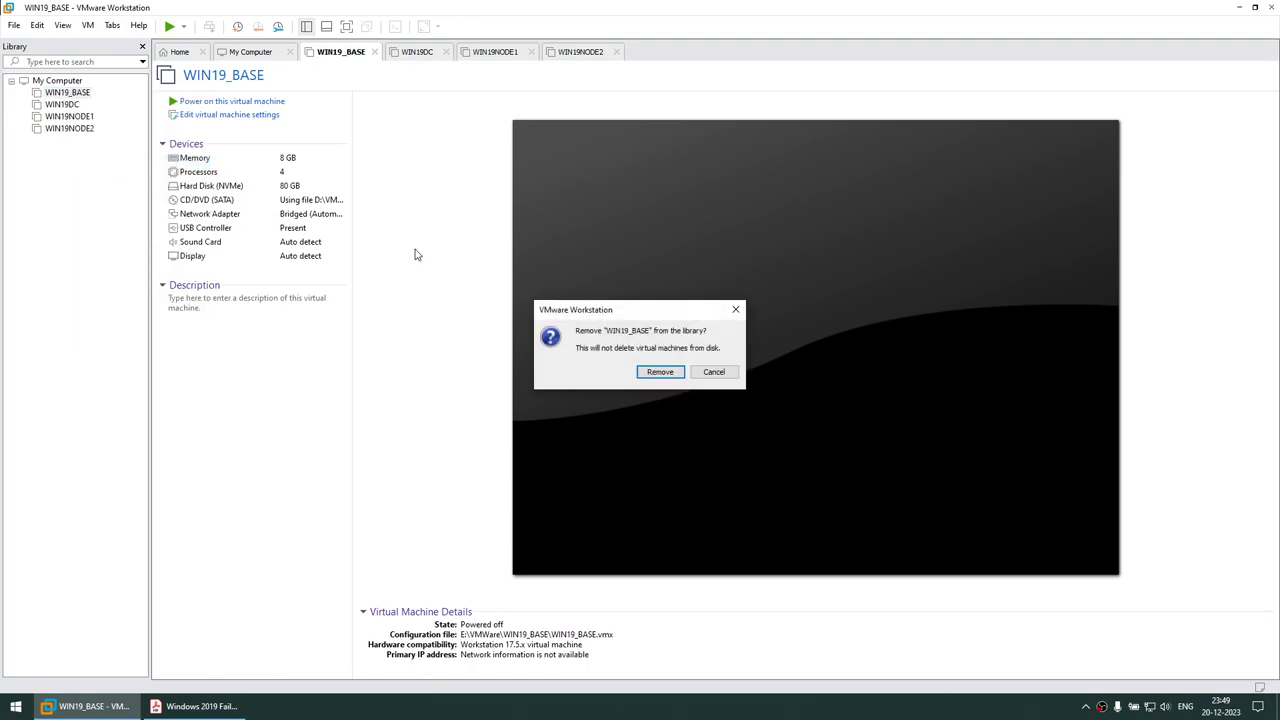
left_click(660, 371)
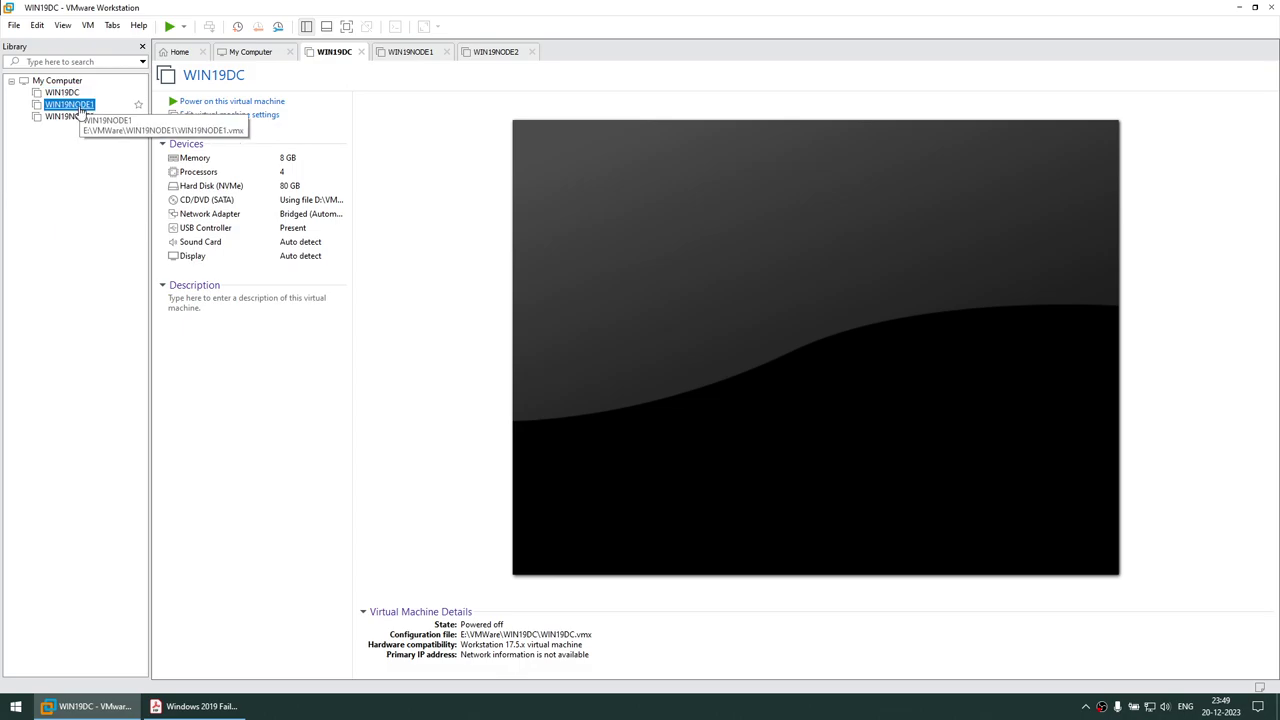
left_click(70, 105)
left_click(75, 117)
left_click(60, 93)
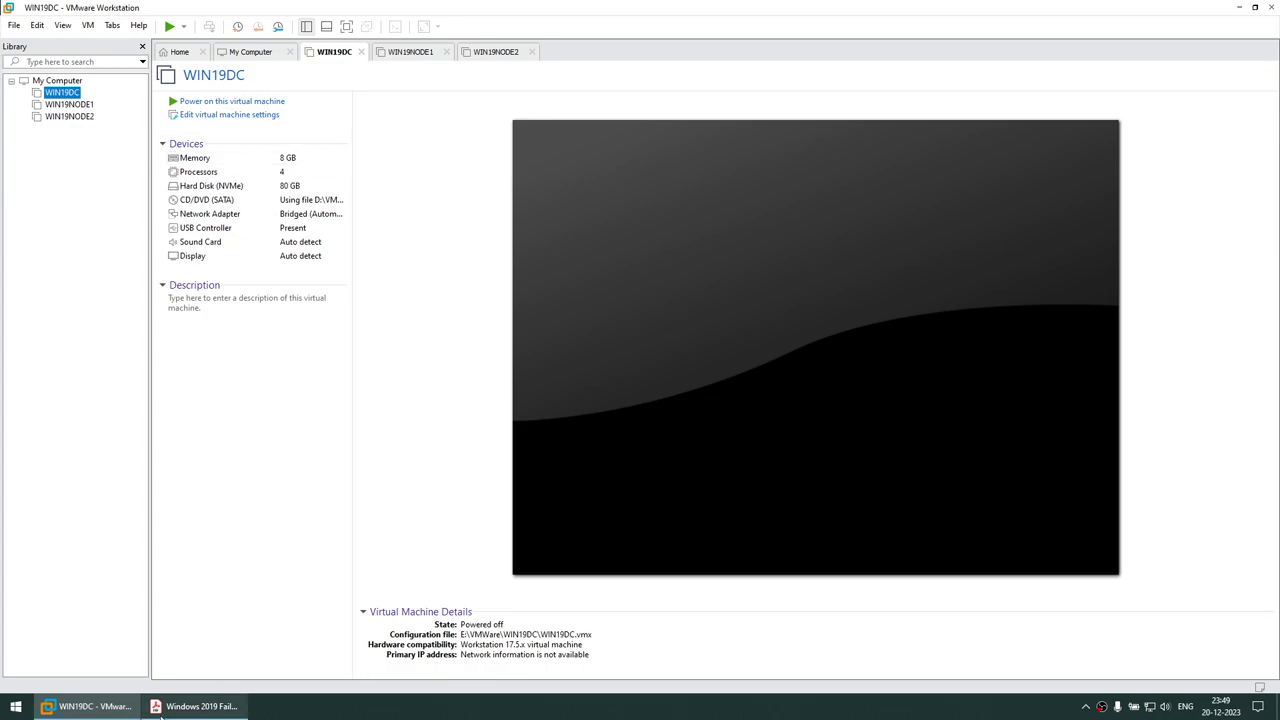
Read ahead in the setup guide PDF, then power on WIN19DC
left_click(195, 706)
left_click_drag(100, 178, 523, 223)
scroll(543, 316, "down", 10)
scroll(543, 316, "down", 10)
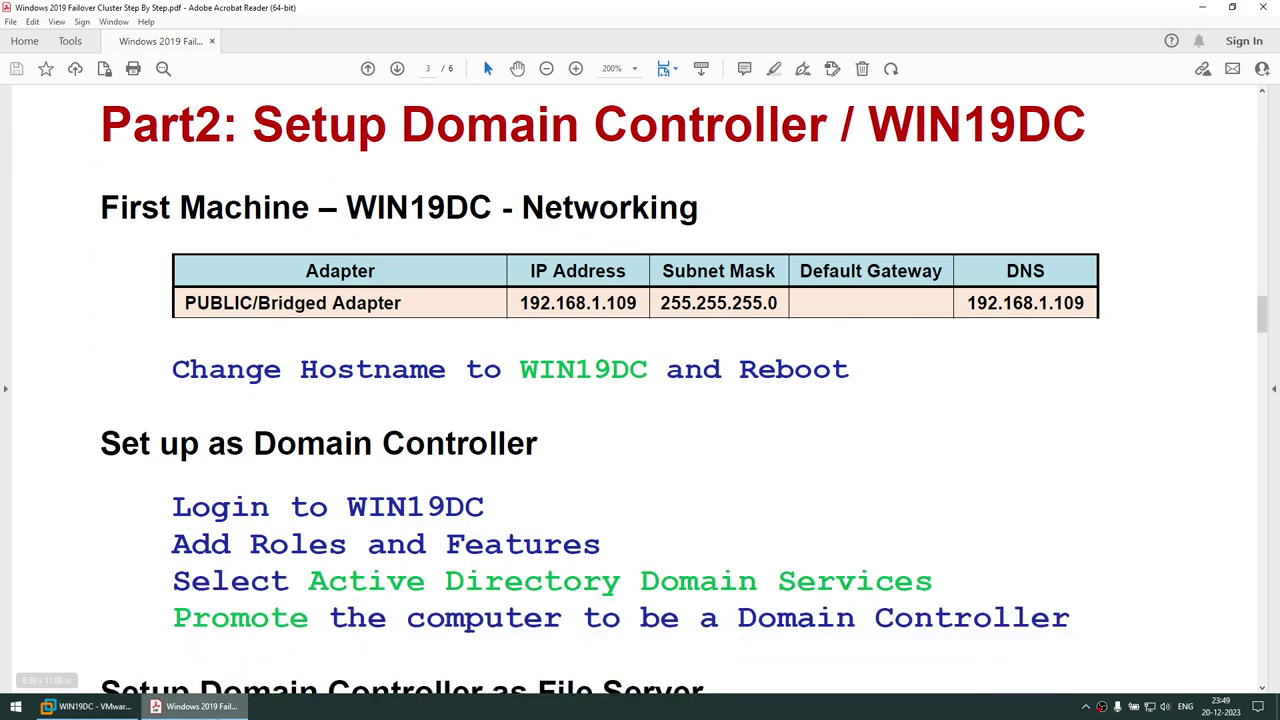
left_click(70, 706)
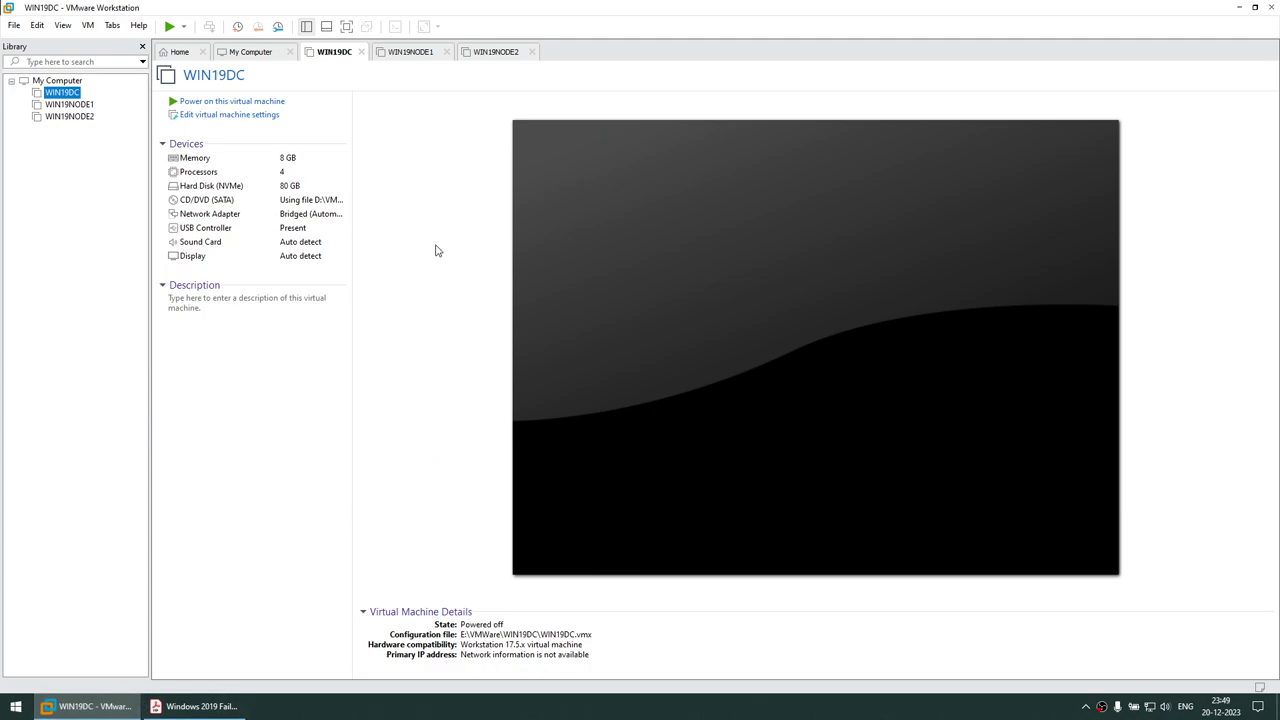
left_click(237, 102)
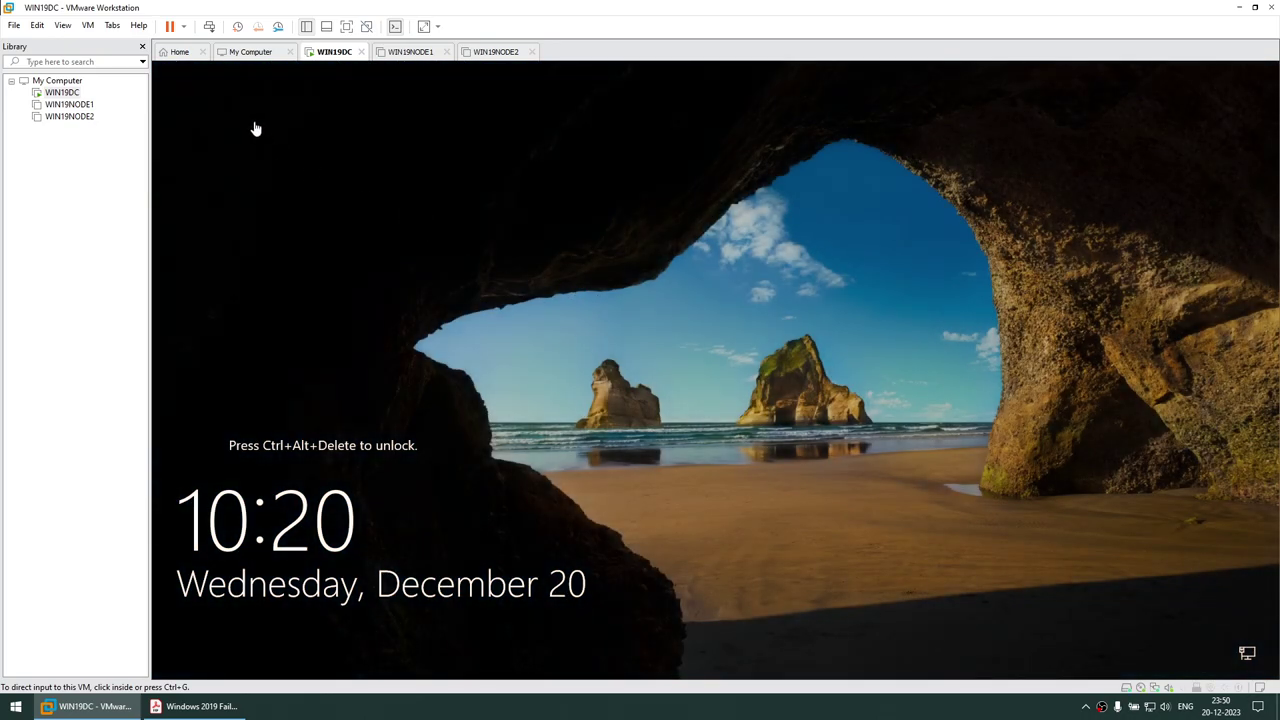
Send Ctrl+Alt+Del and sign in to WIN19DC as Administrator
left_click(88, 25)
left_click(122, 90)
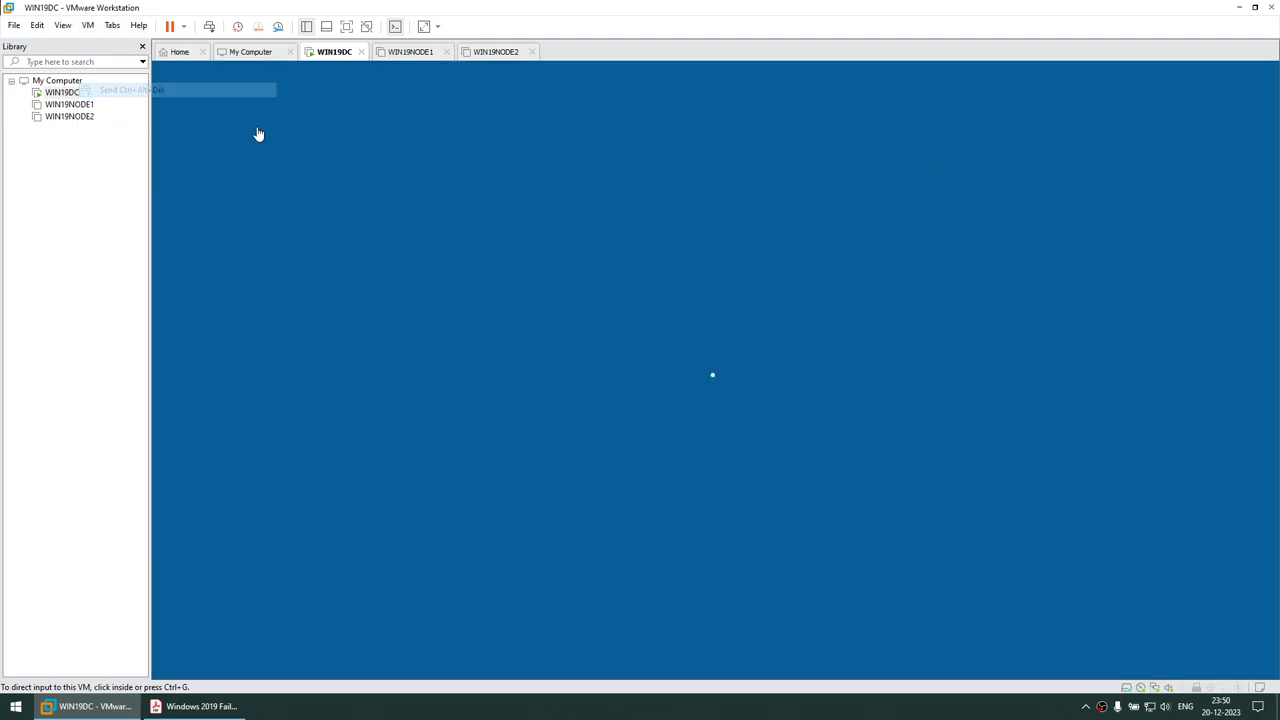
type("P")
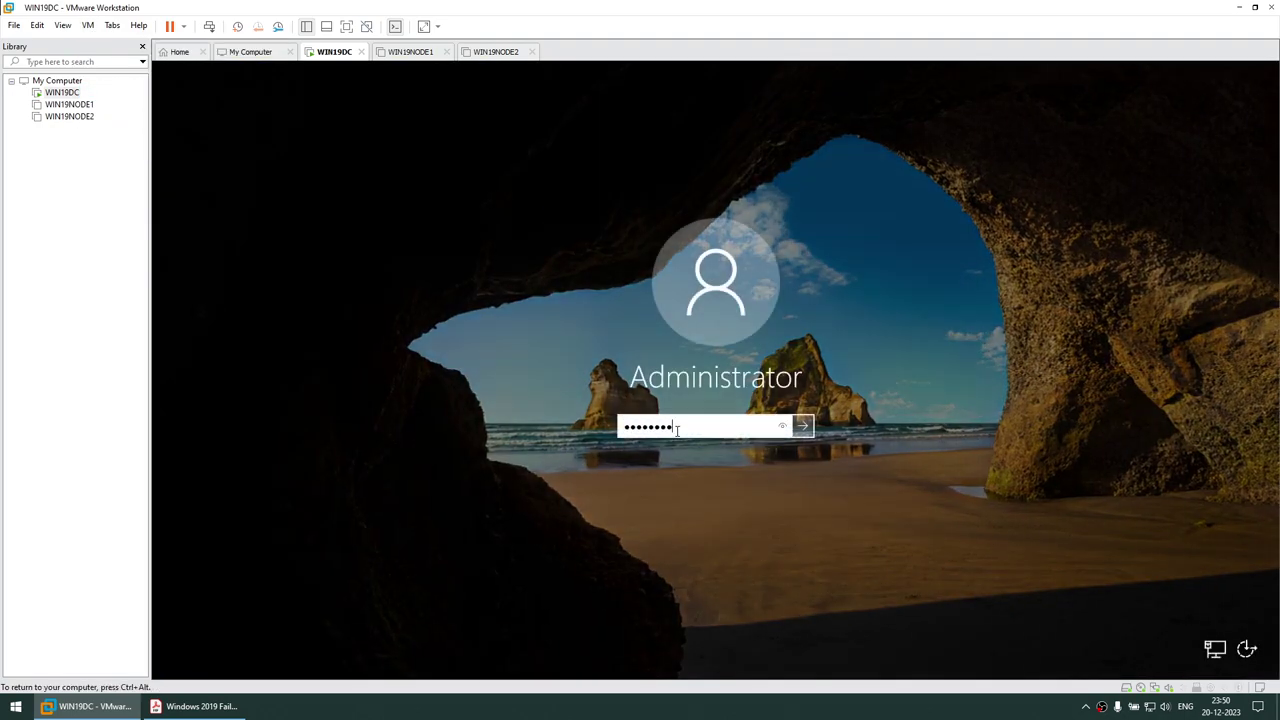
key("Return")
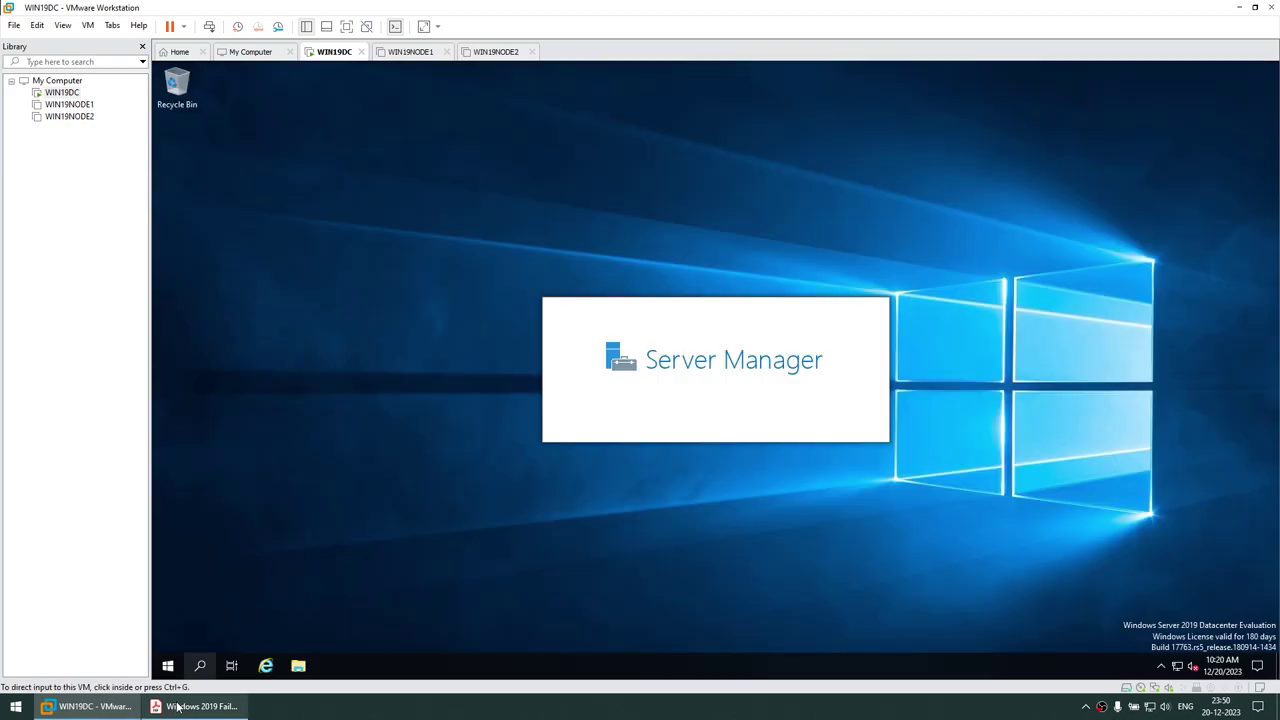
Check WIN19DC's system properties, then close System Properties and Server Manager
mouse_move(195, 706)
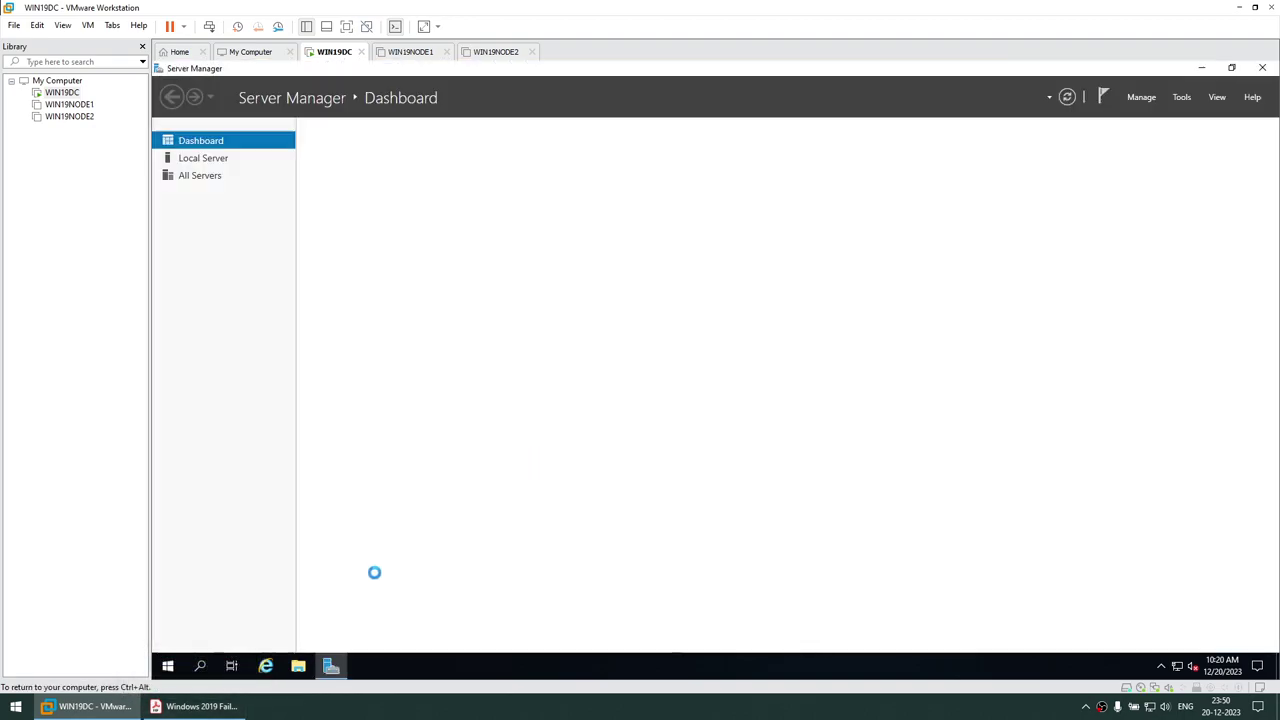
left_click(298, 665)
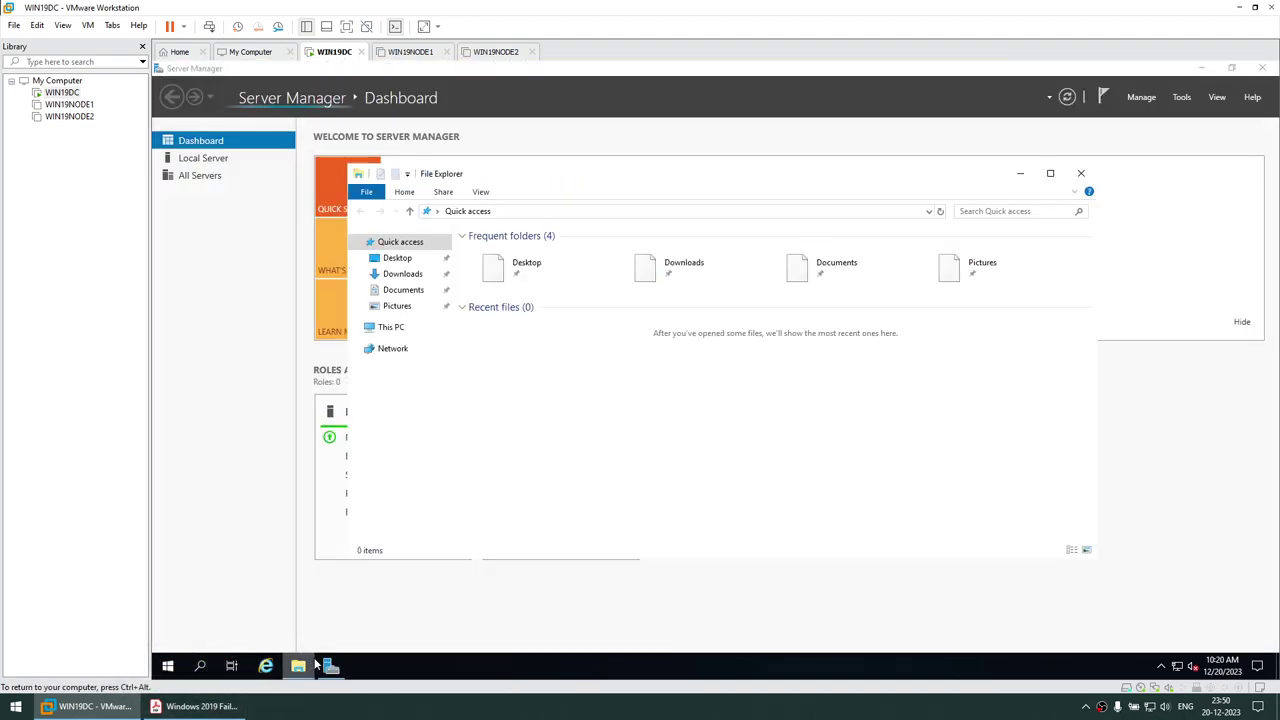
right_click(397, 328)
left_click(452, 510)
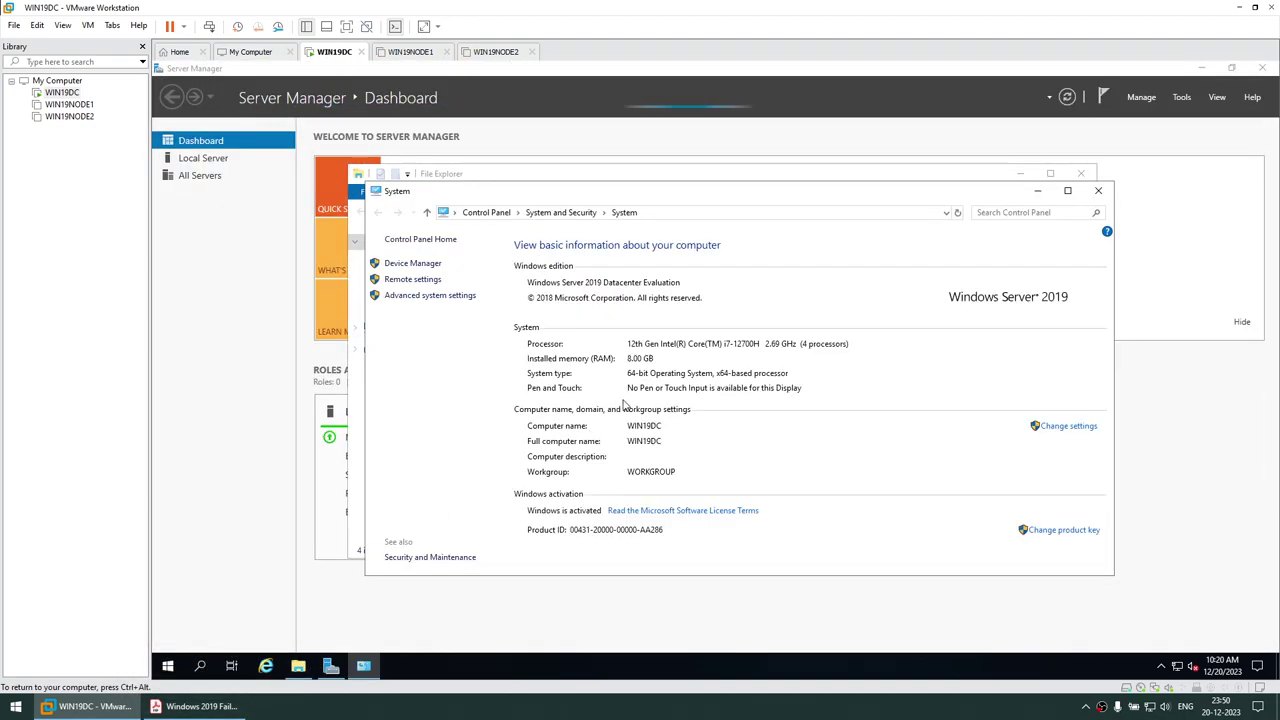
left_click(1097, 190)
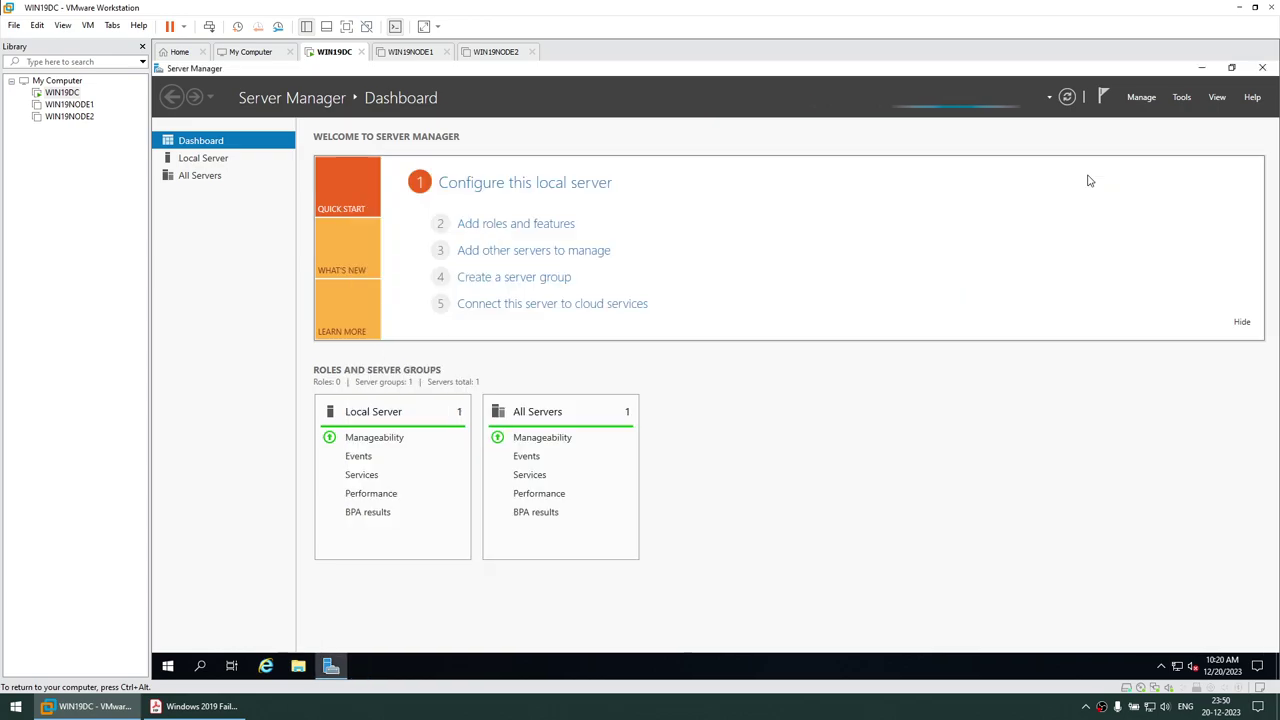
left_click(1262, 68)
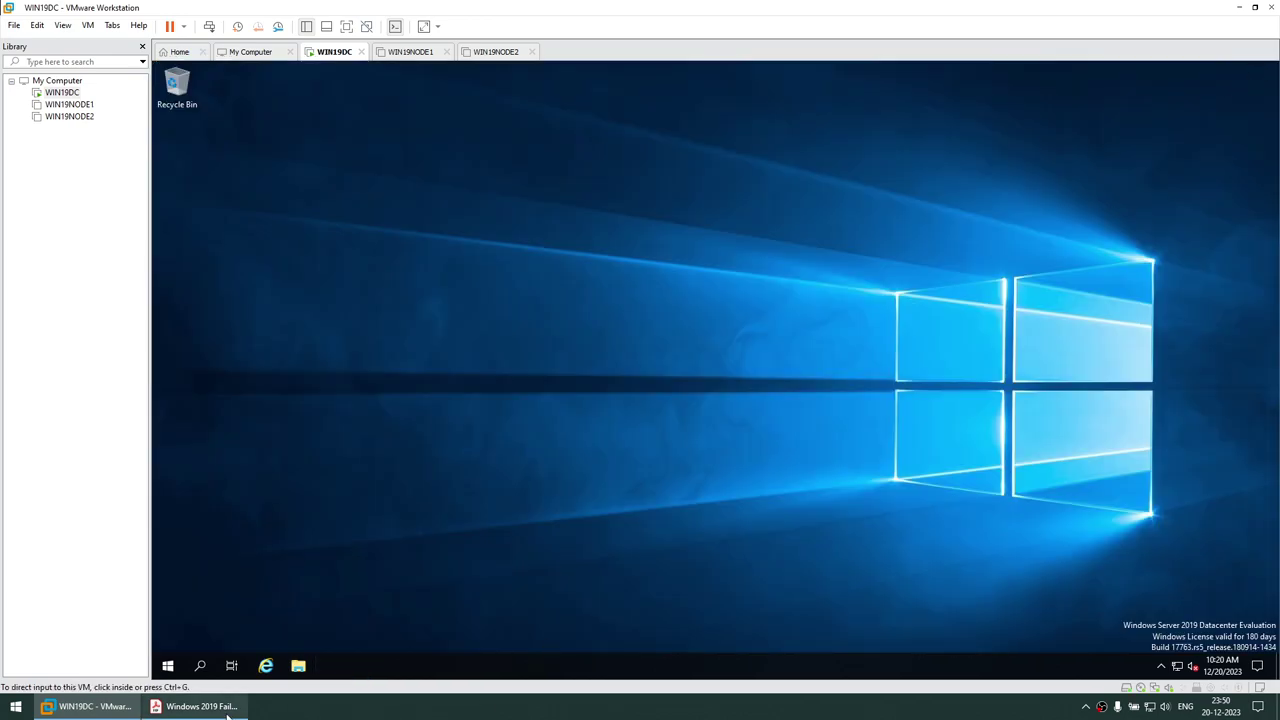
Copy the DC's IP address 192.168.1.109 from the setup guide PDF
left_click(210, 706)
left_click_drag(530, 303, 636, 303)
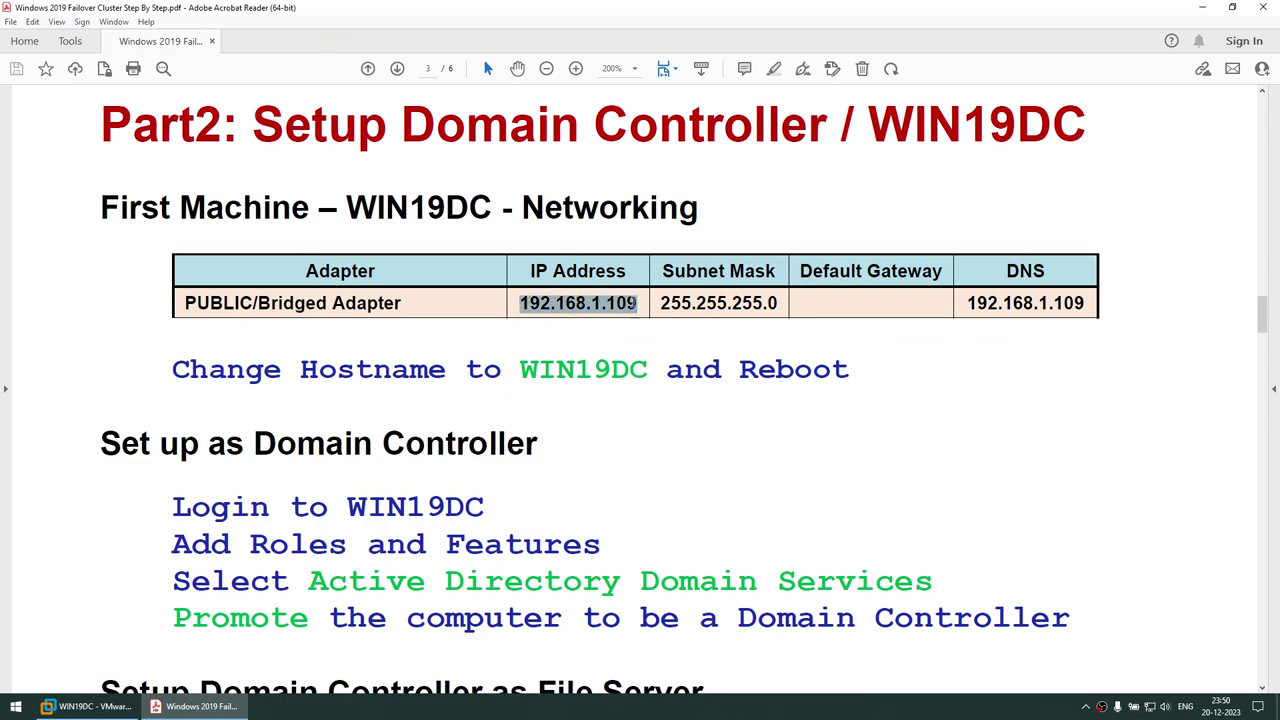
right_click(628, 306)
left_click(636, 320)
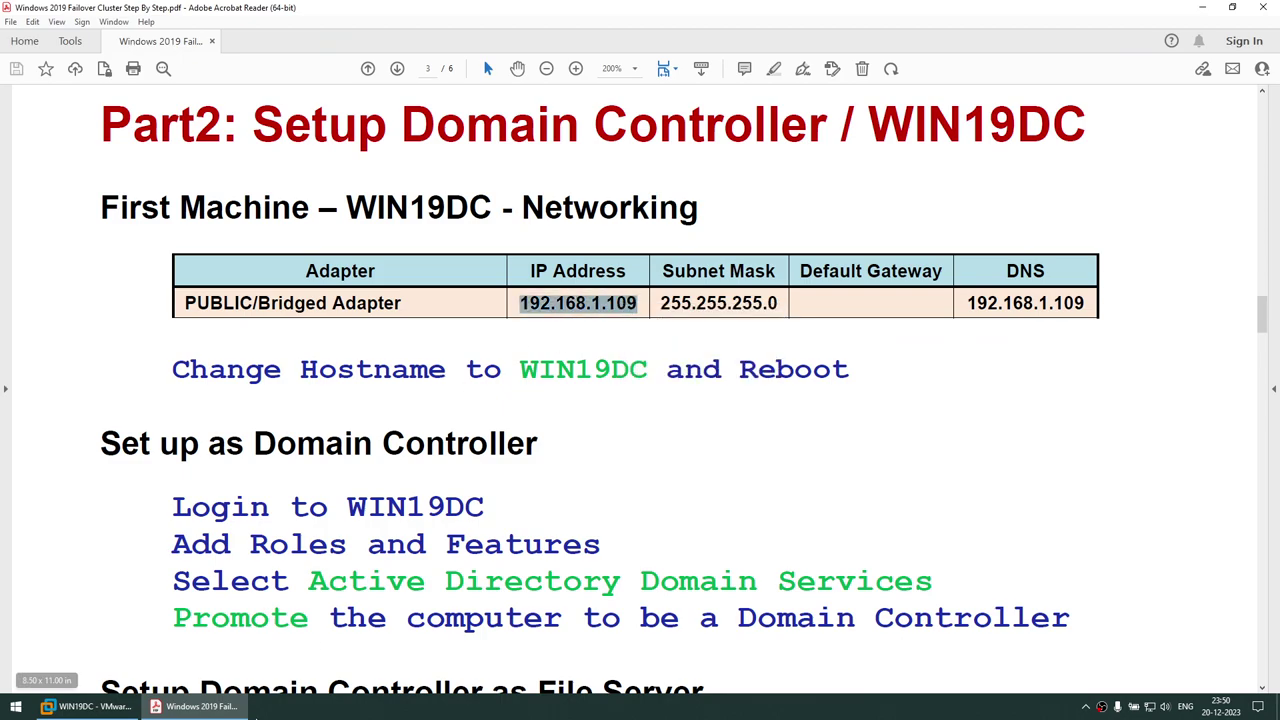
left_click(88, 706)
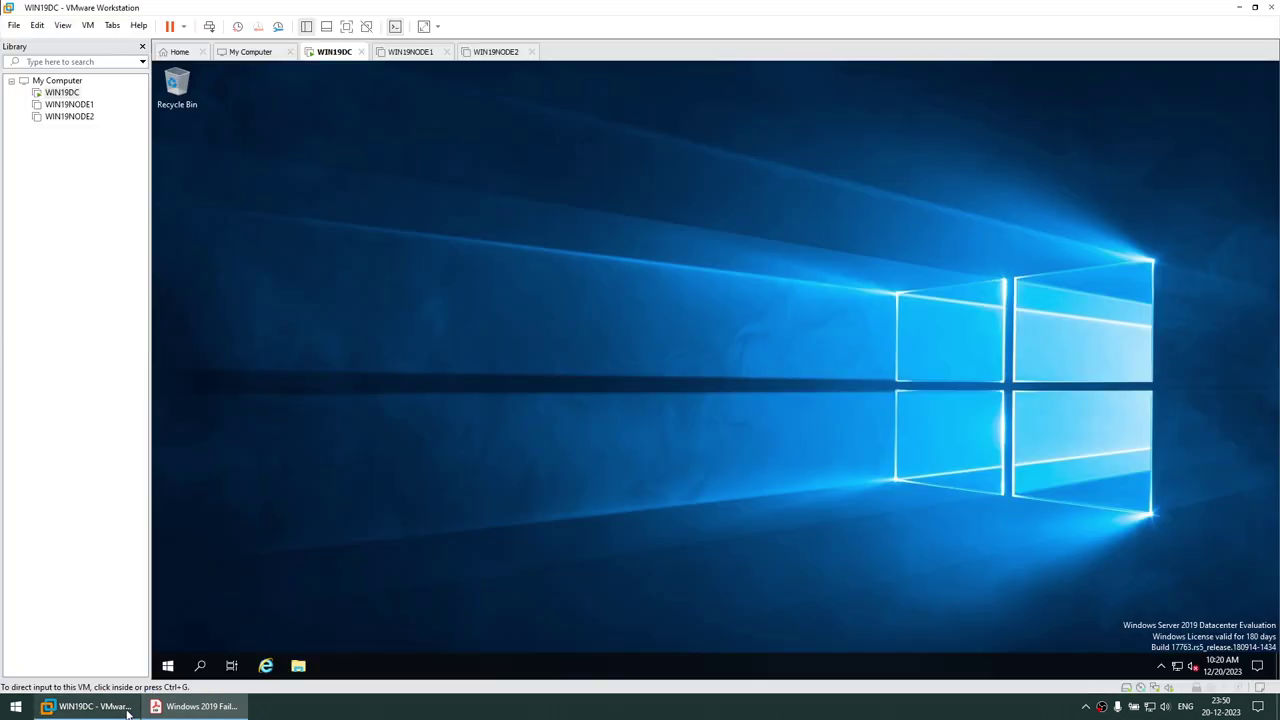
Open the Ethernet0 adapter properties from Network & Internet settings
right_click(1178, 664)
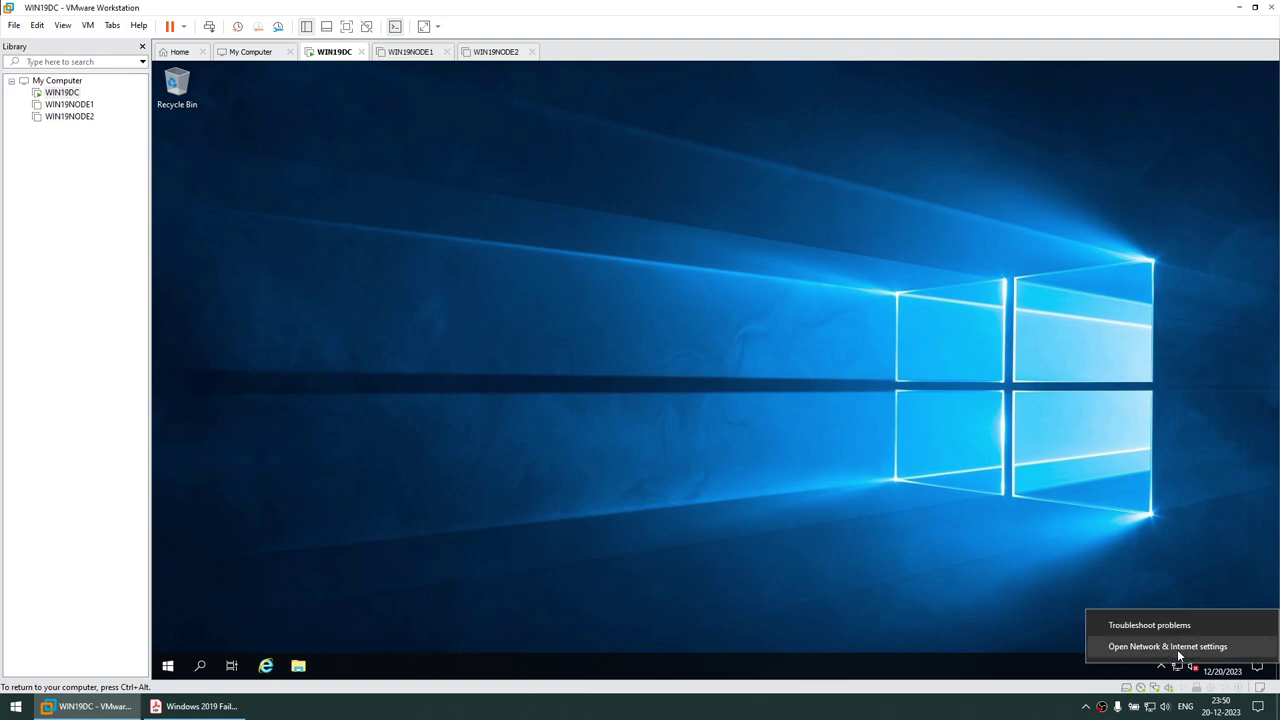
left_click(1178, 648)
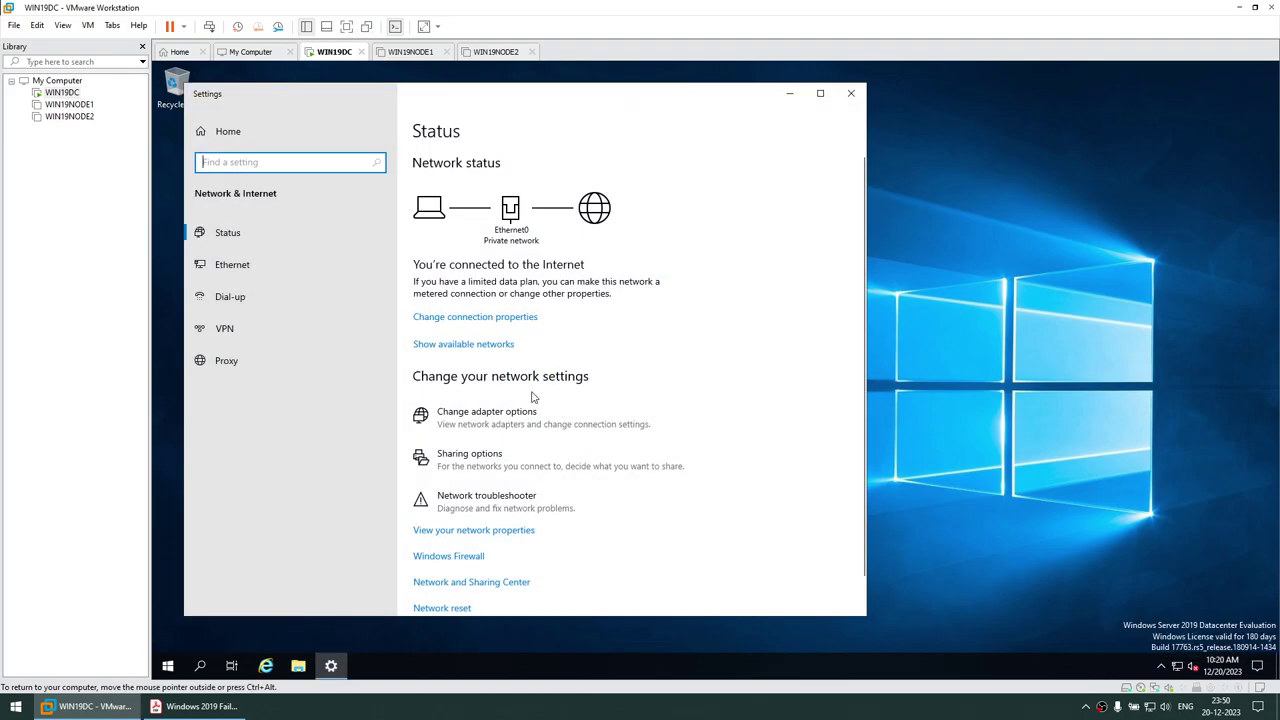
left_click(520, 410)
right_click(401, 253)
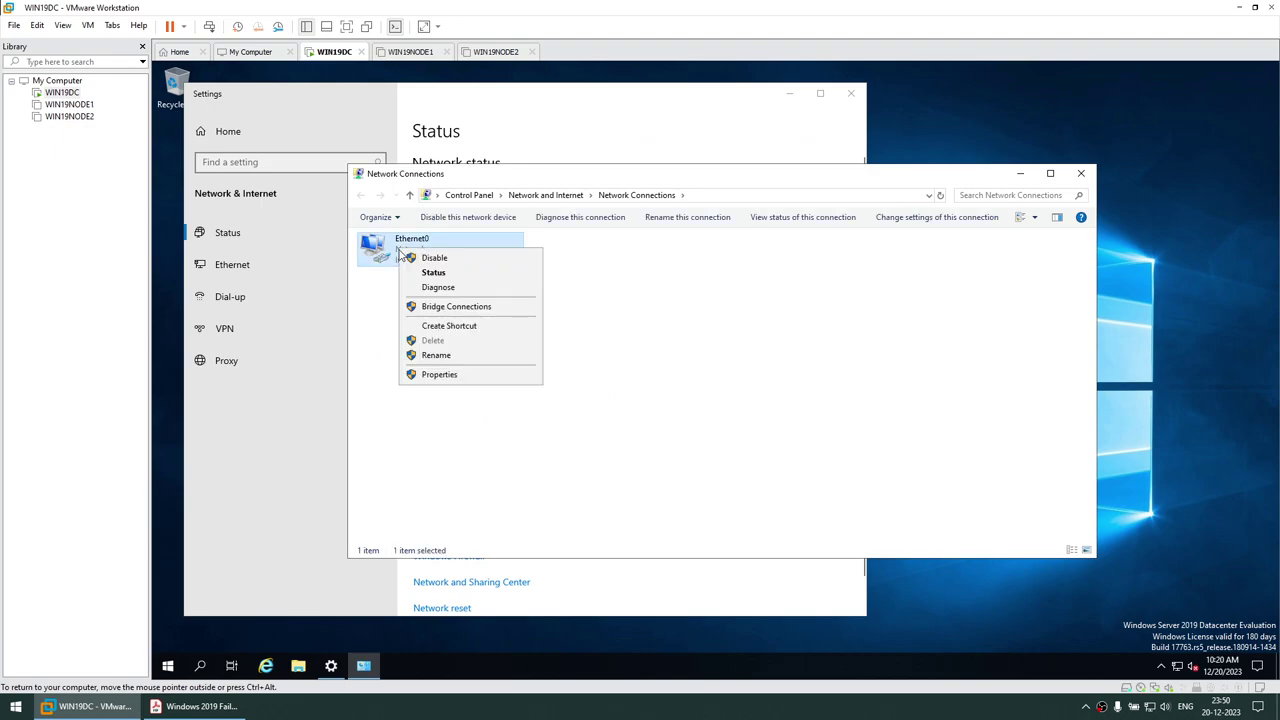
left_click(440, 371)
left_click(789, 95)
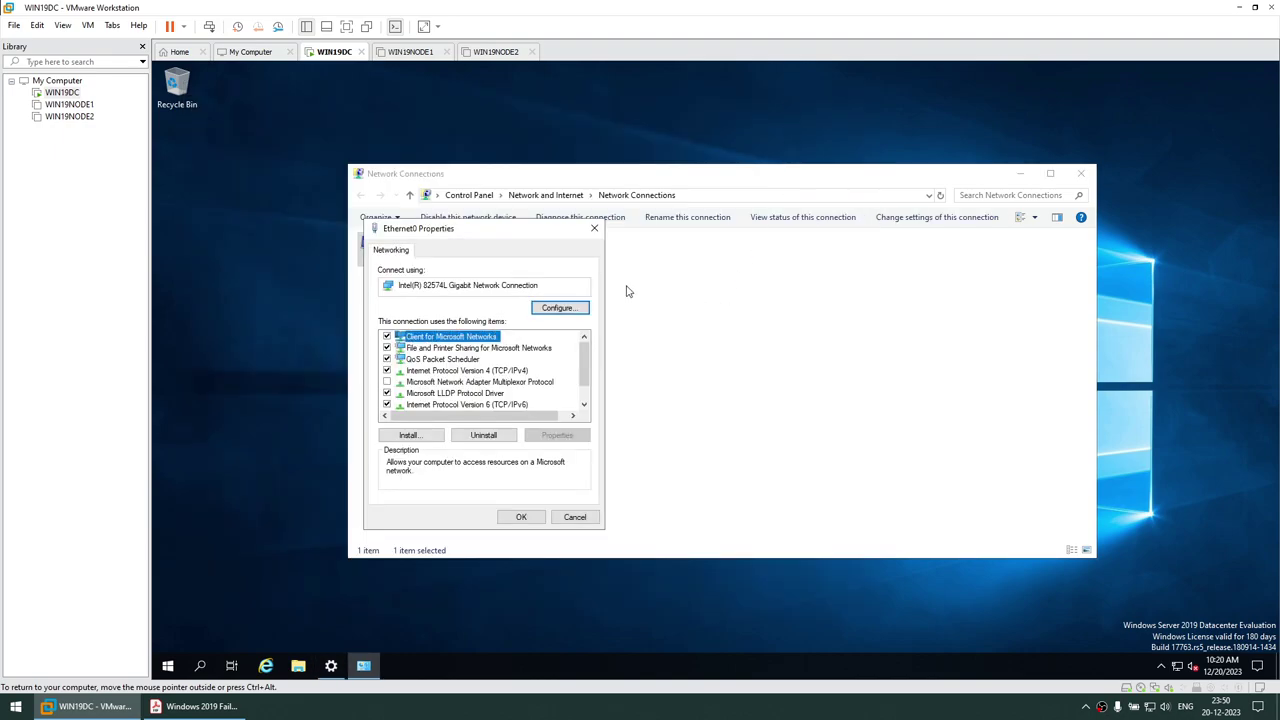
Turn off IPv6 and switch Ethernet0's IPv4 to a manually entered address
left_click(388, 405)
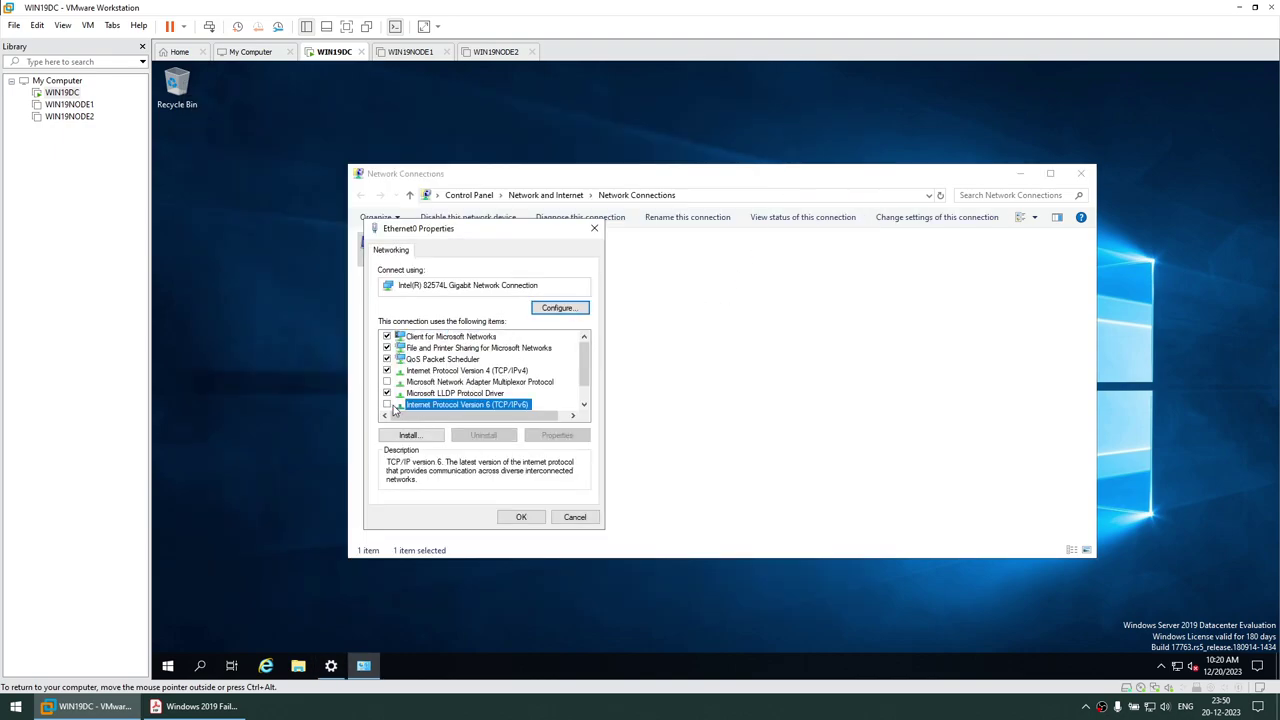
left_click(480, 372)
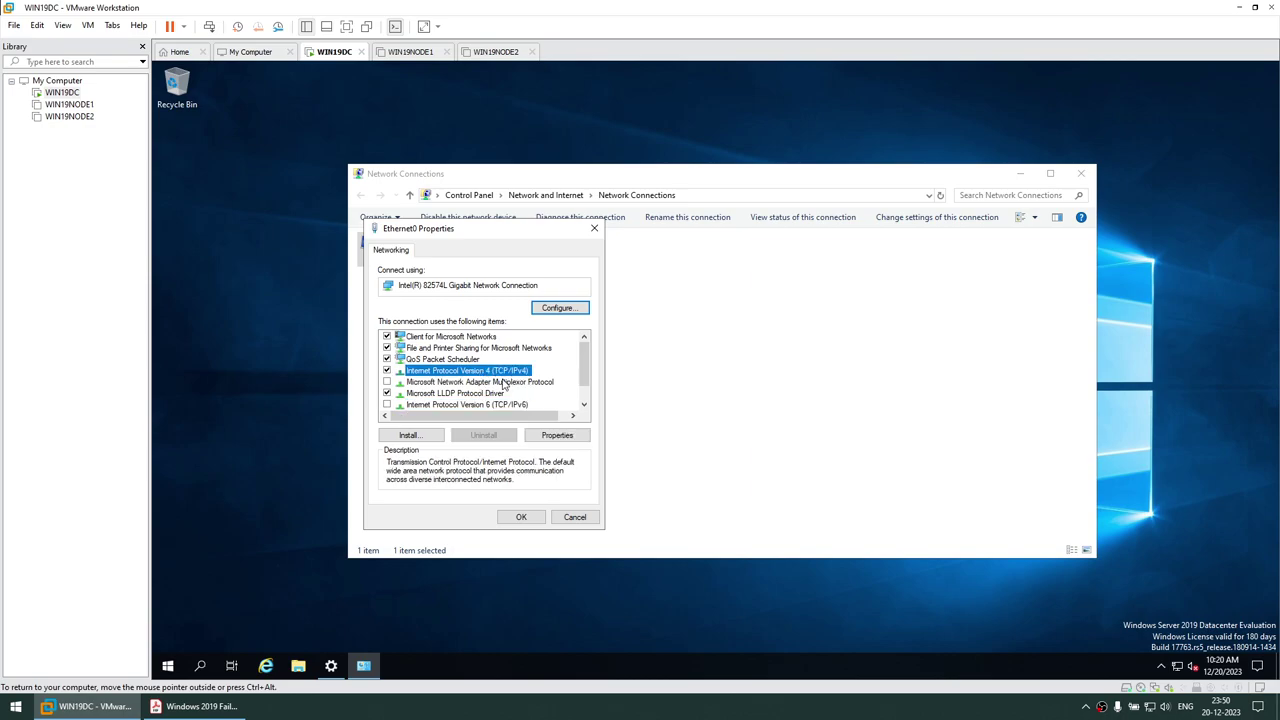
left_click(556, 436)
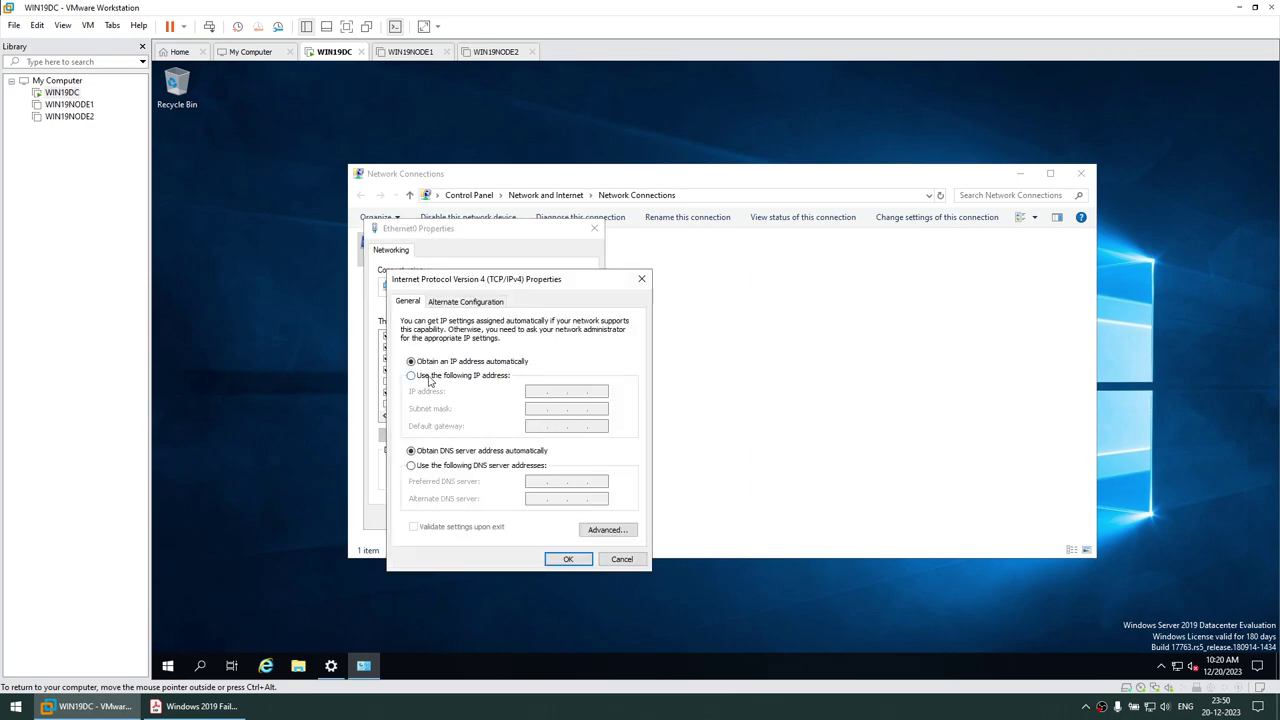
left_click(432, 376)
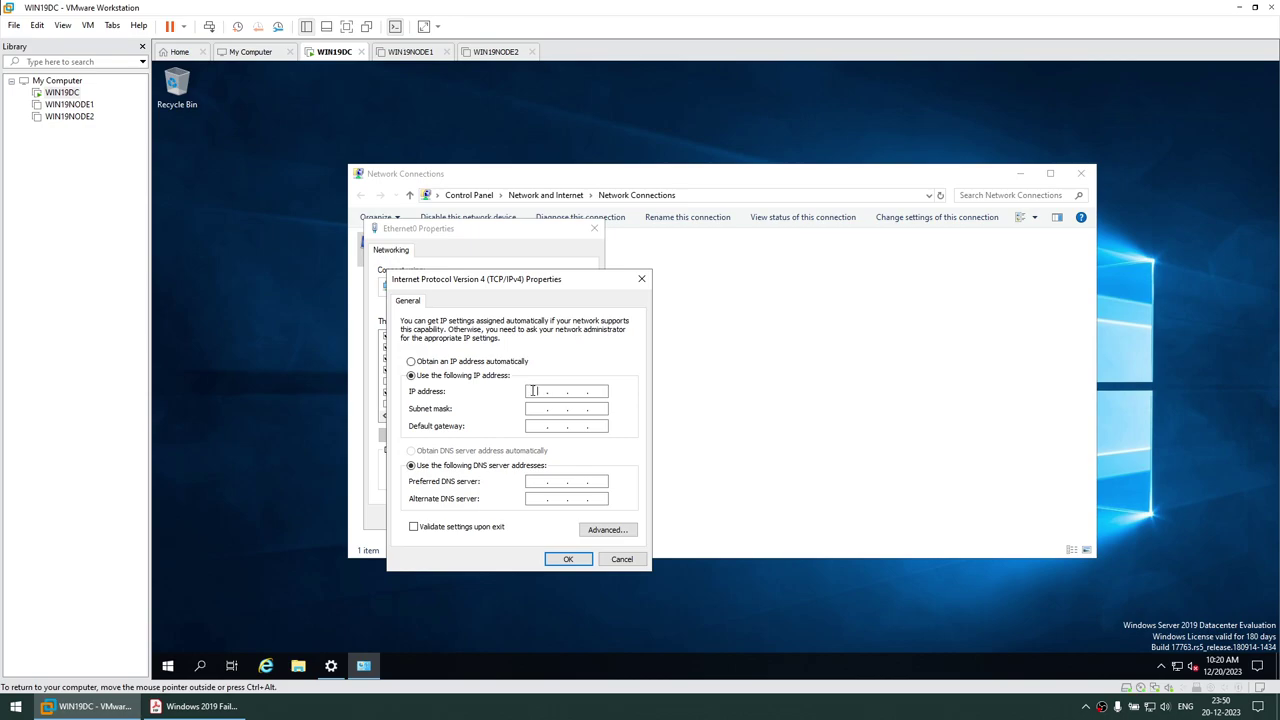
Copy 192.168.1.109 from the setup guide and paste it into Notepad on the host
left_click(158, 708)
left_click(193, 706)
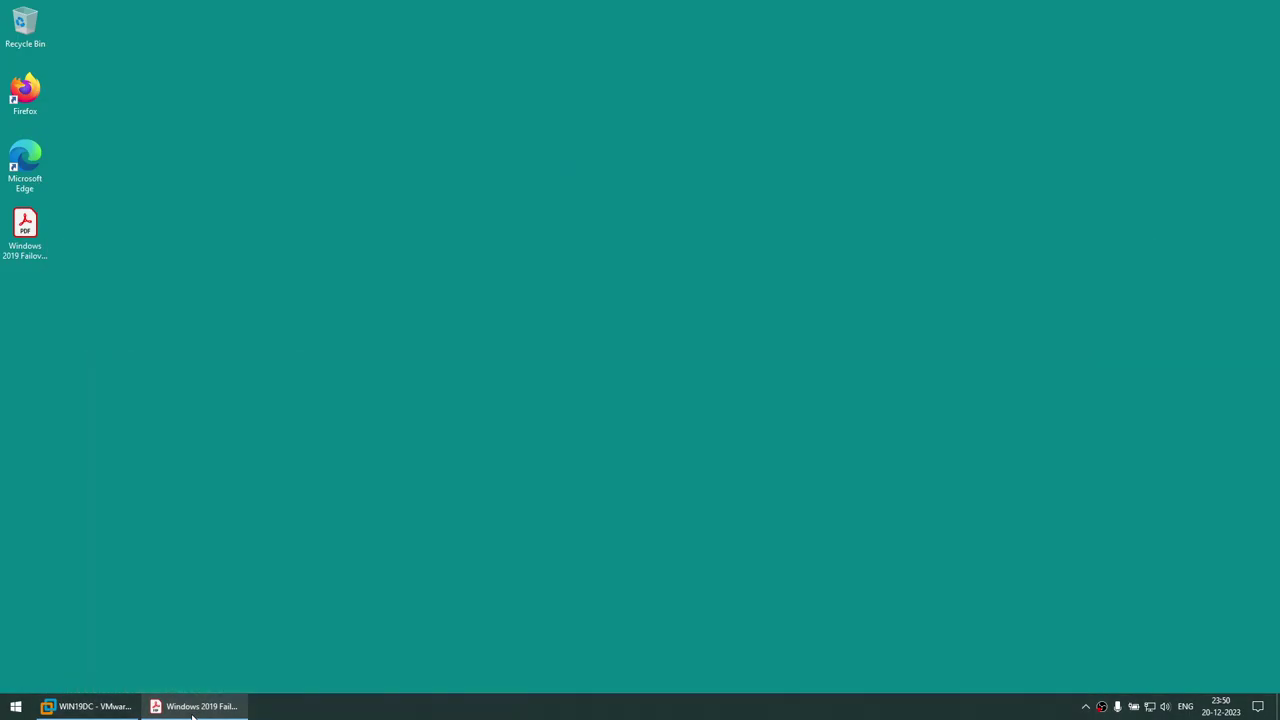
left_click(193, 706)
right_click(588, 306)
left_click(616, 320)
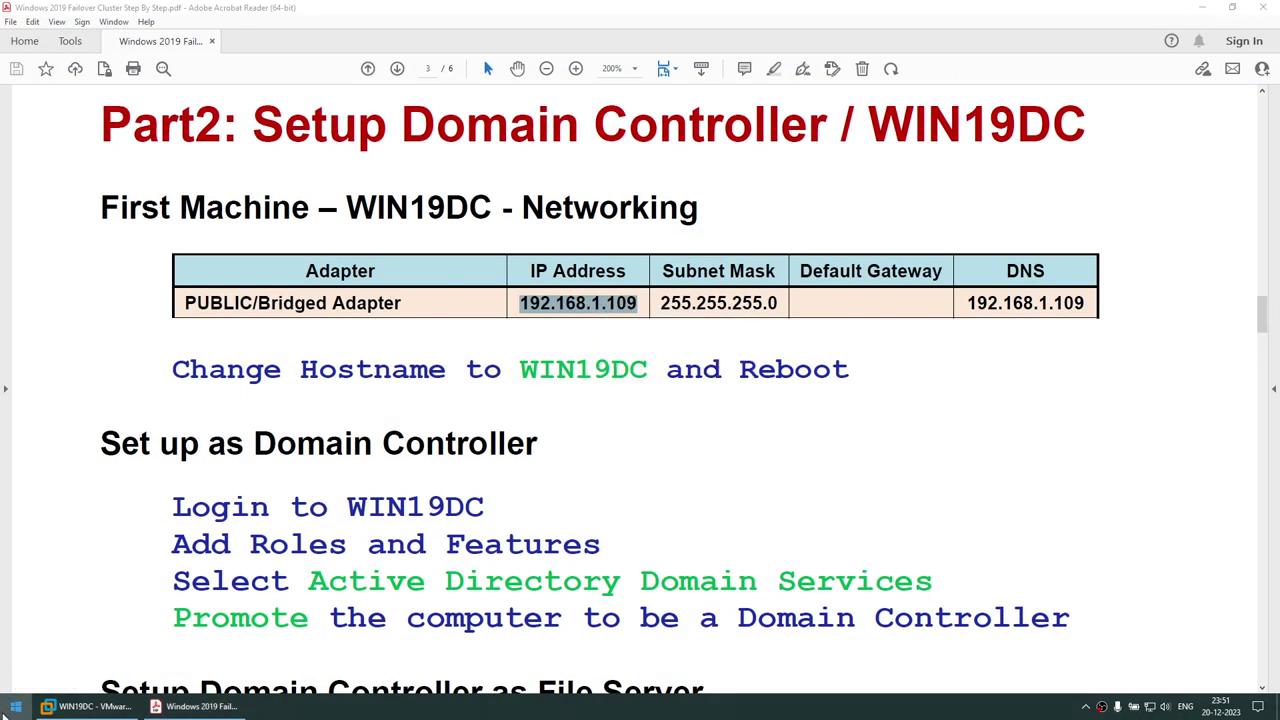
left_click(15, 706)
type("notepad")
key("Return")
key("ctrl+v")
key("ctrl+a")
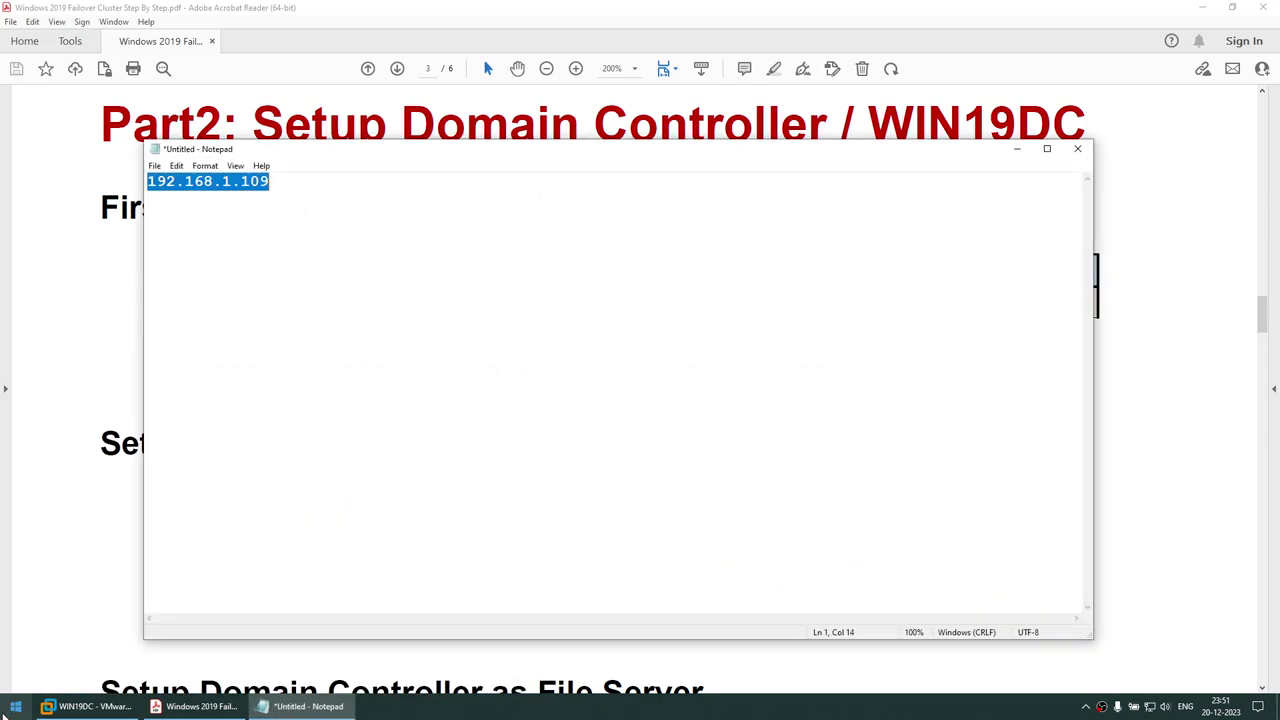
left_click(178, 708)
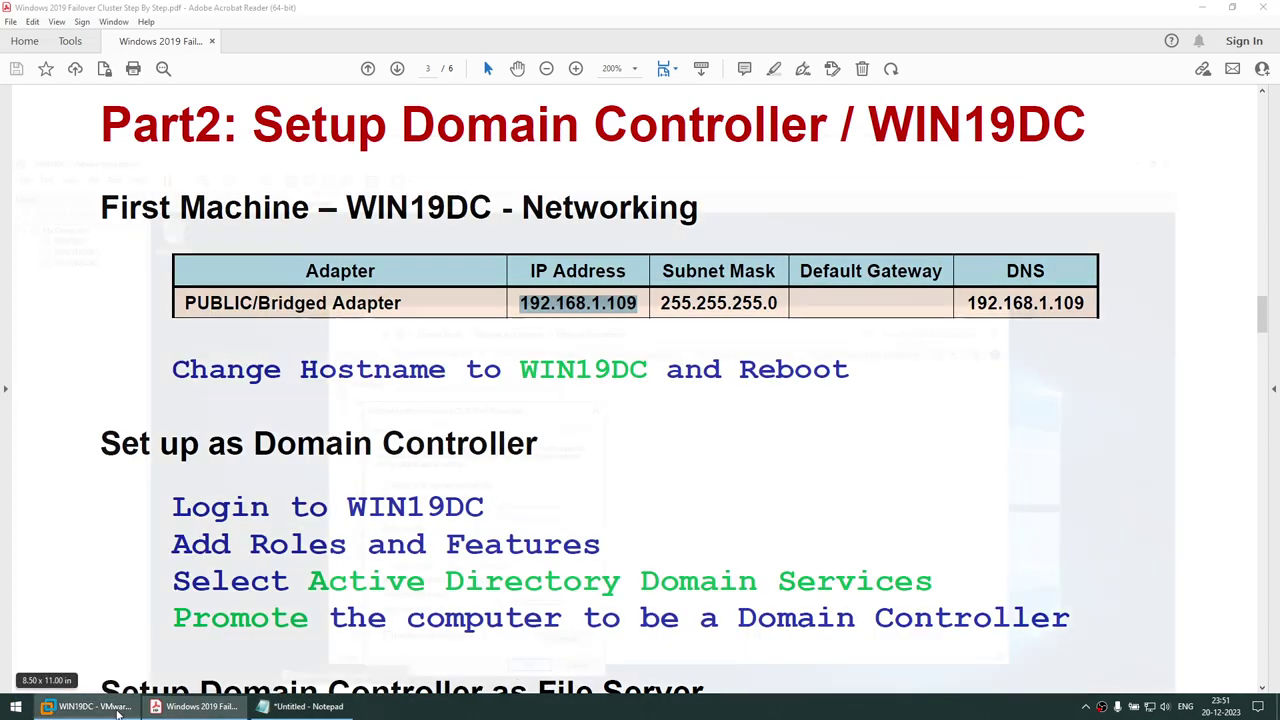
left_click(88, 706)
Set IP 192.168.1.109, mask 255.255.255.0, DNS 192.168.1.109, then disable Ethernet0
left_click(535, 391)
key("ctrl+v")
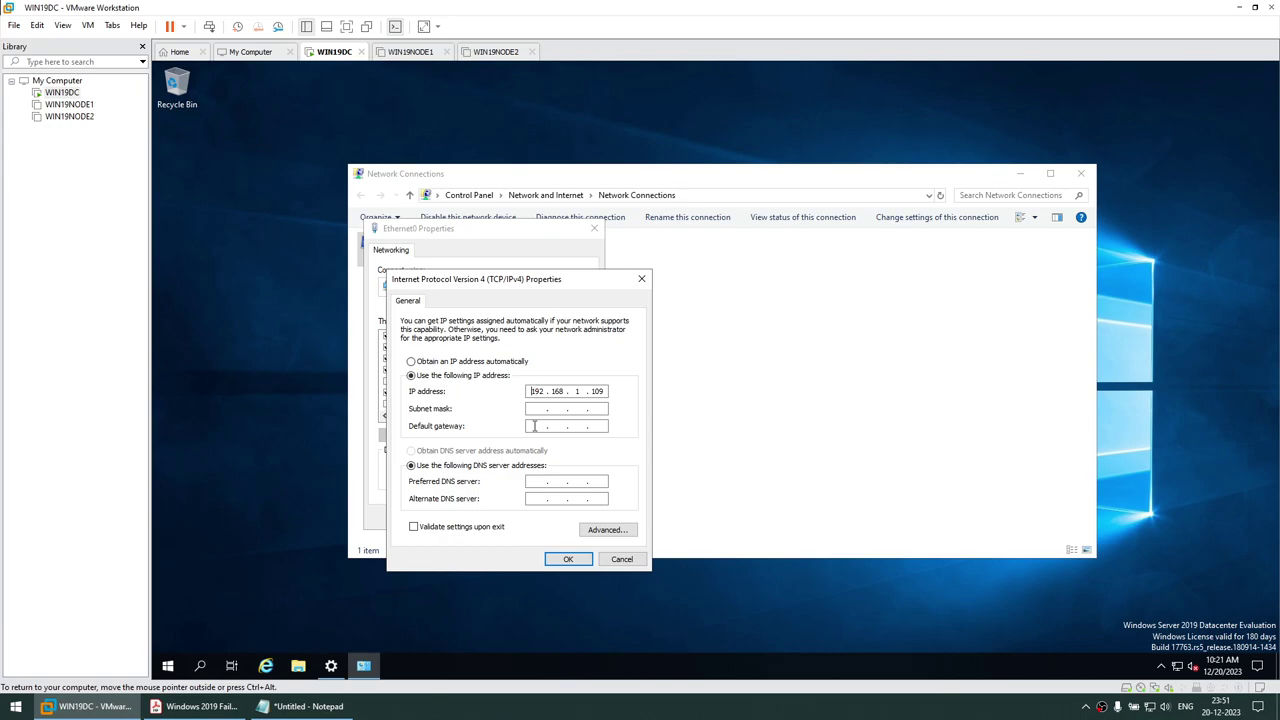
left_click(532, 408)
key("ctrl+v")
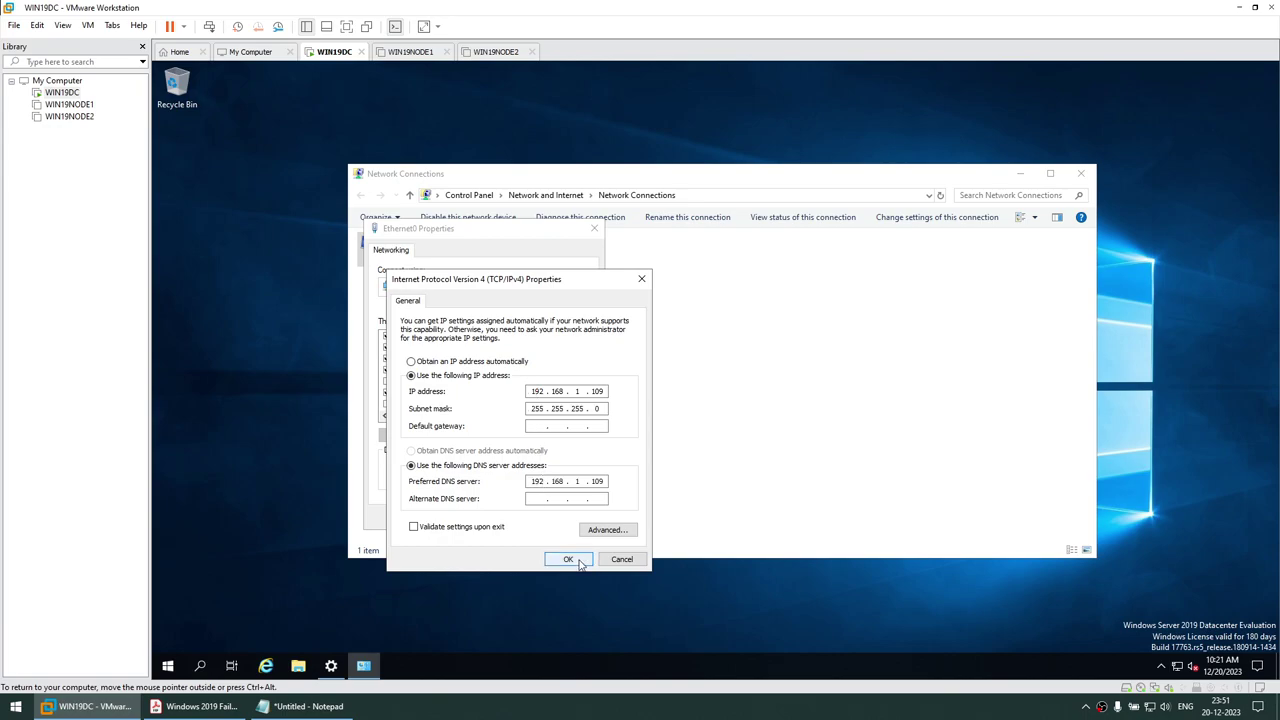
left_click(568, 559)
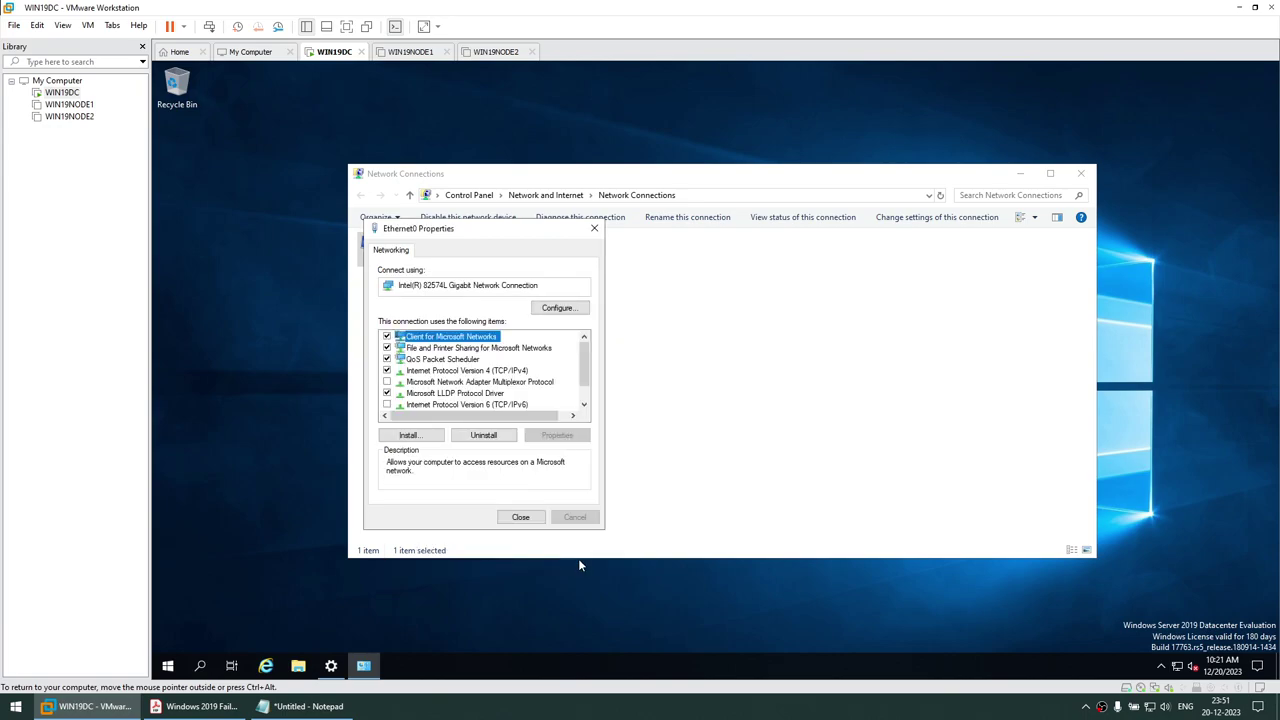
left_click(520, 517)
right_click(443, 256)
left_click(443, 256)
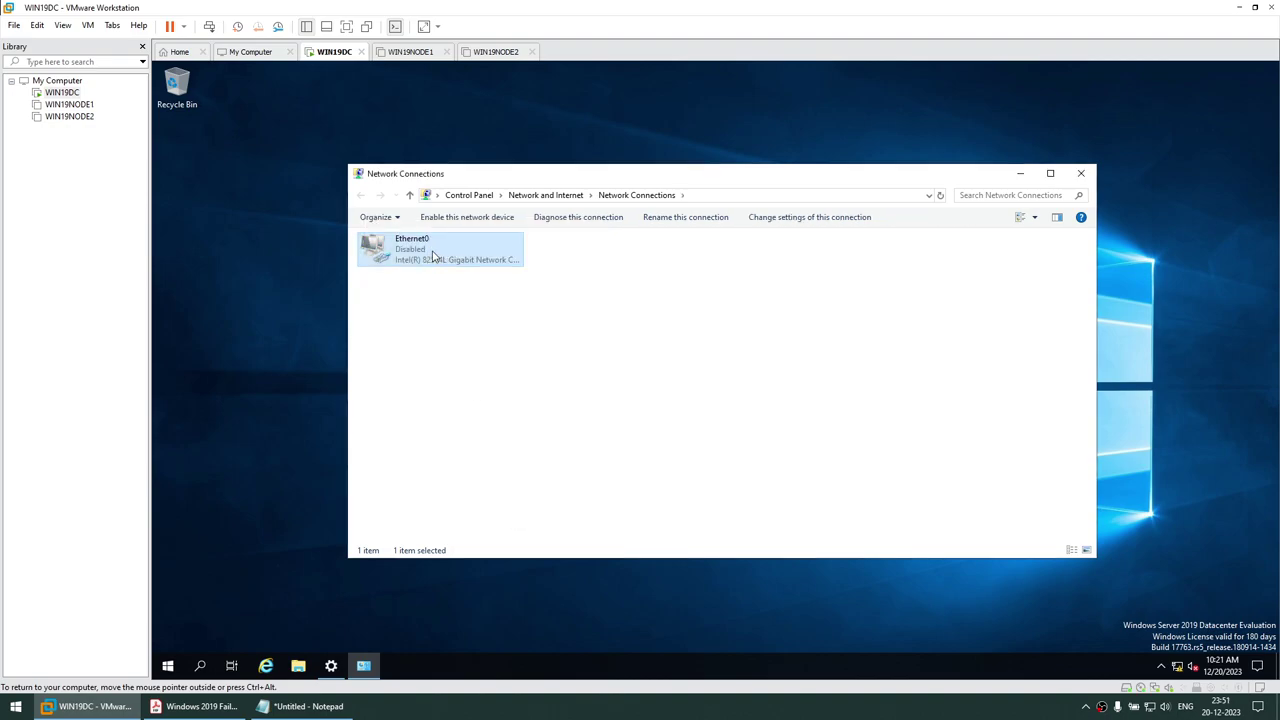
Re-enable the Ethernet0 adapter and open an administrator Command Prompt
right_click(443, 256)
left_click(443, 256)
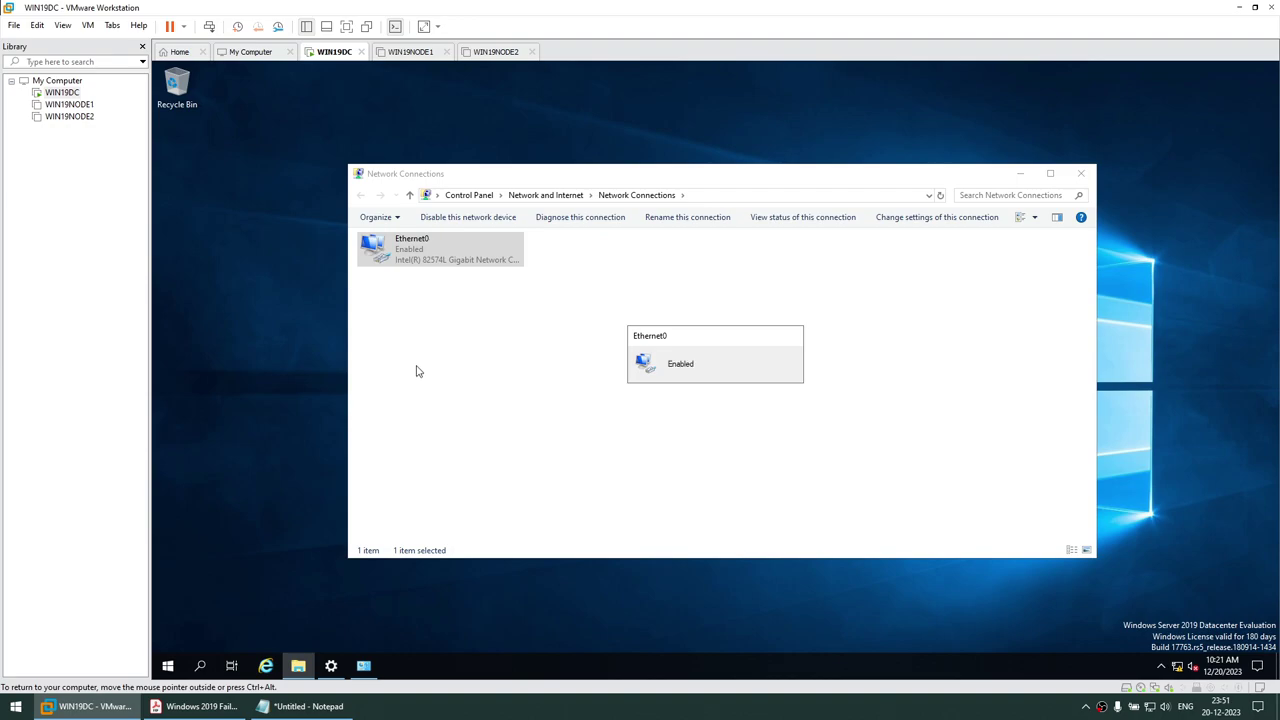
left_click(169, 672)
type("cmd")
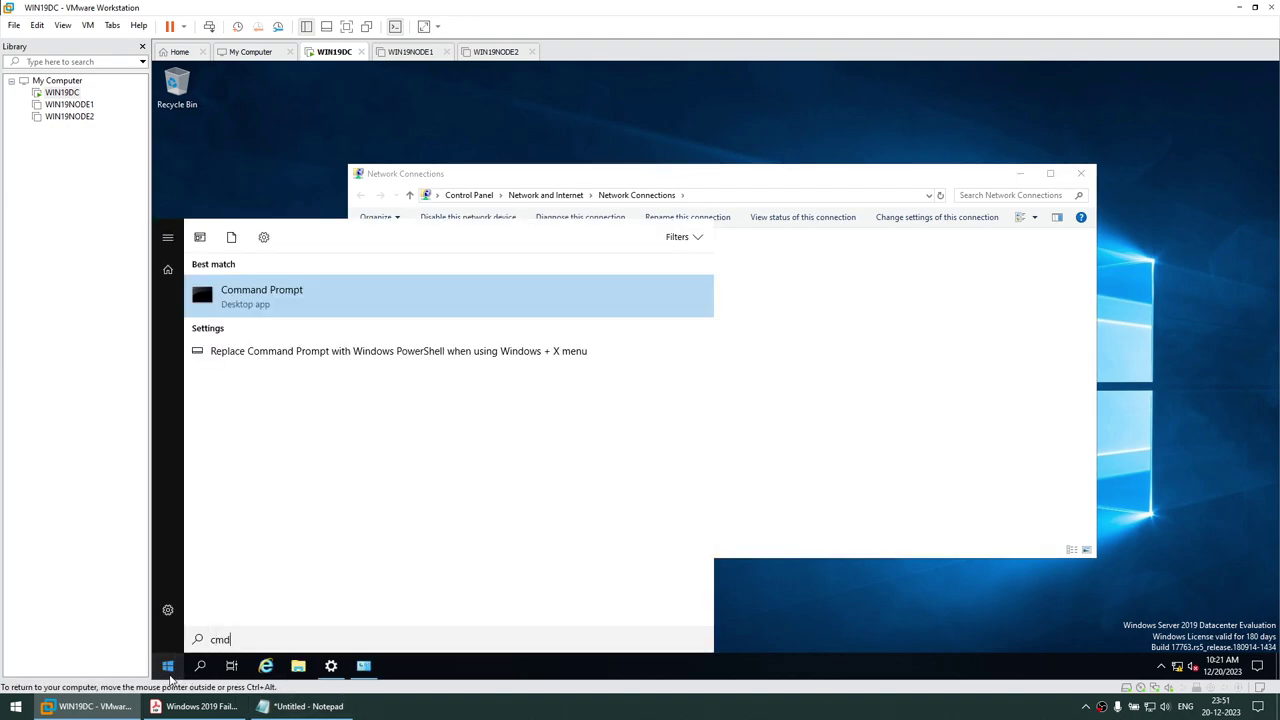
key("Return")
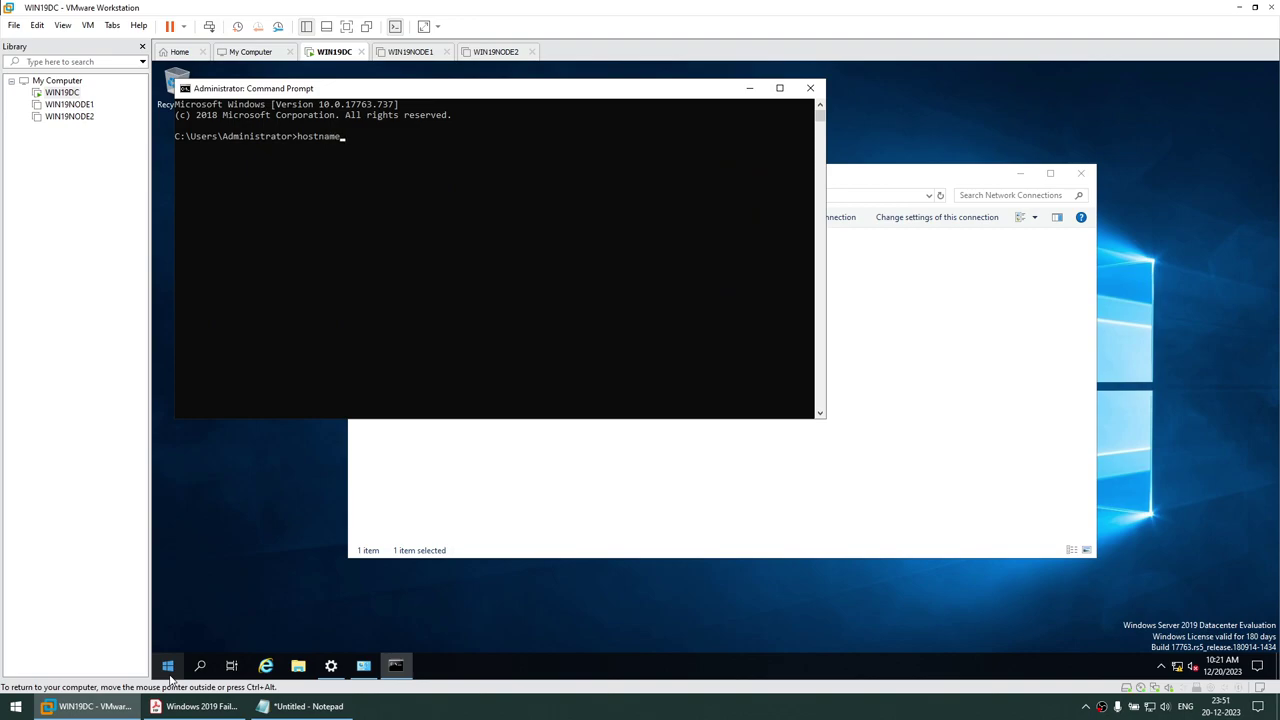
Run hostname to confirm WIN19DC and set the console font to Lucida Console size 20
type("hostname")
key("Return")
right_click(367, 102)
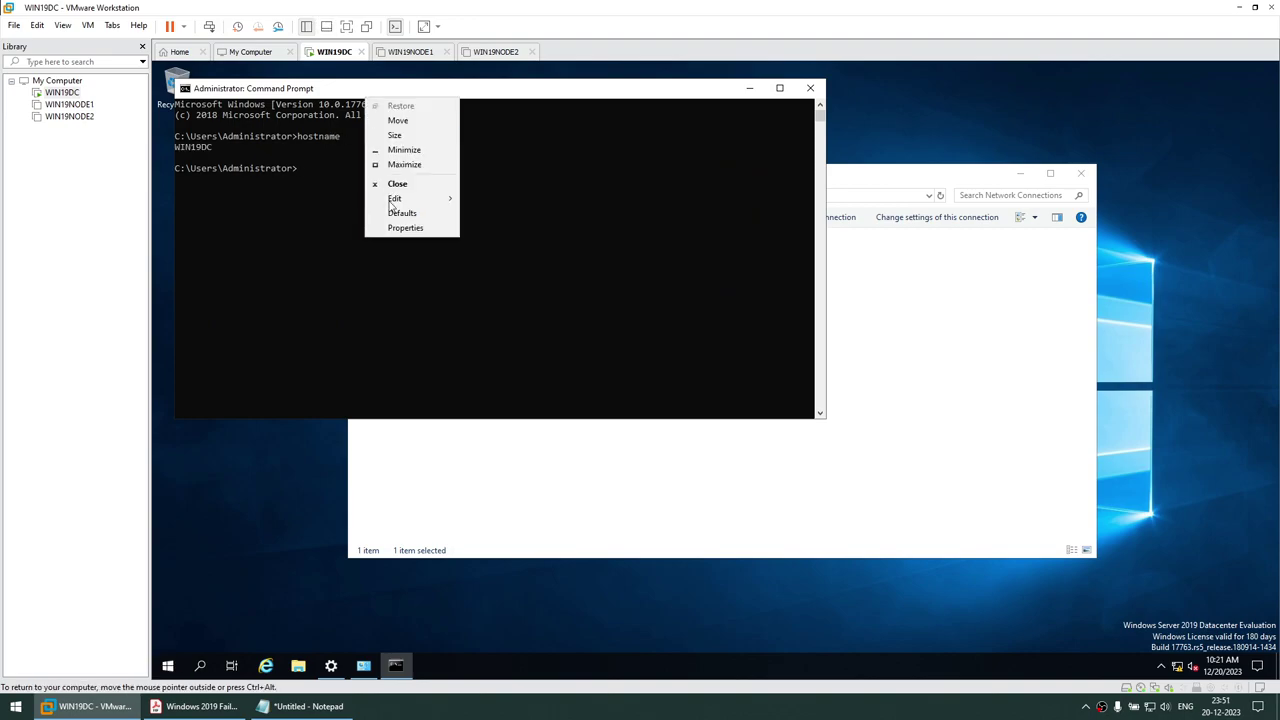
left_click(392, 230)
left_click(240, 122)
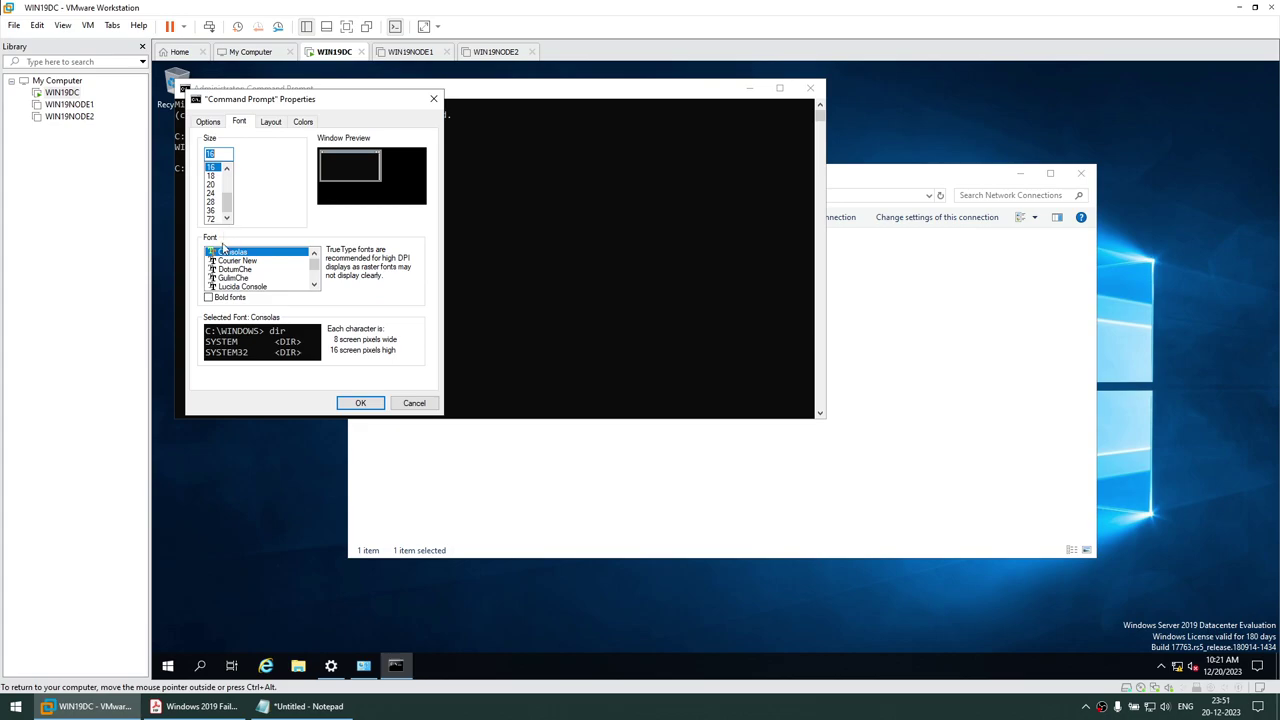
left_click(211, 184)
left_click(235, 286)
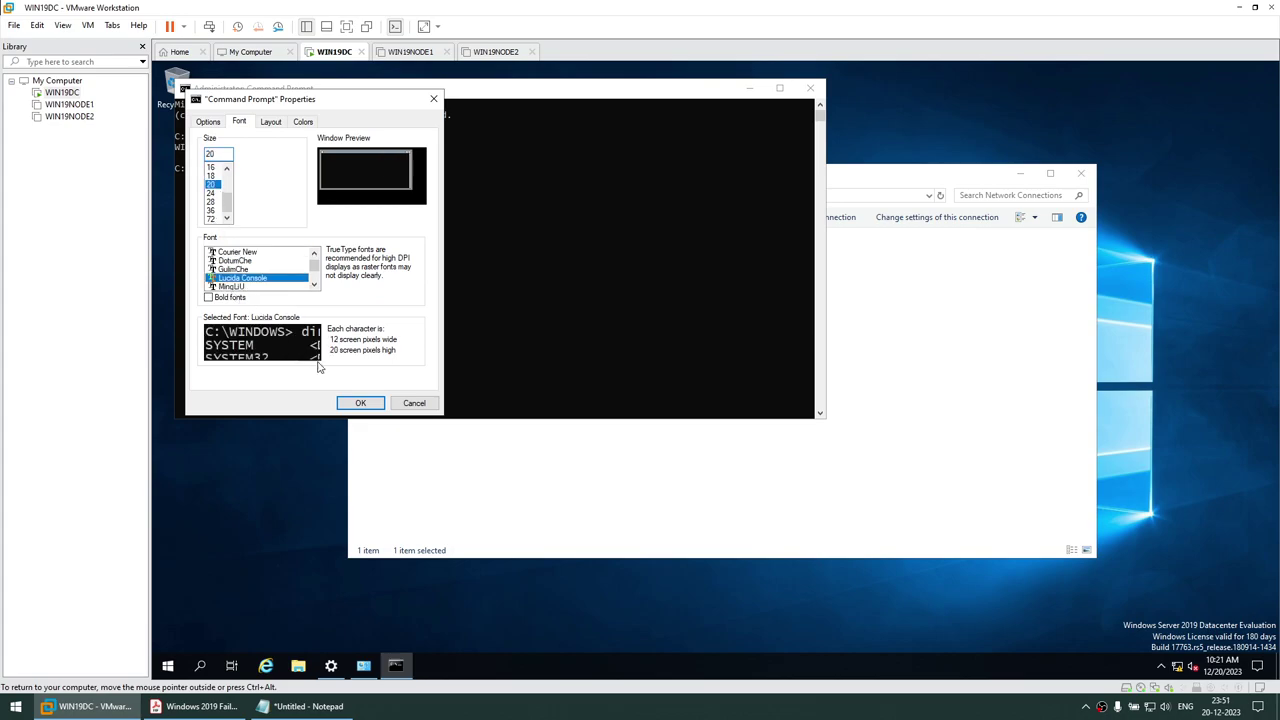
left_click(342, 404)
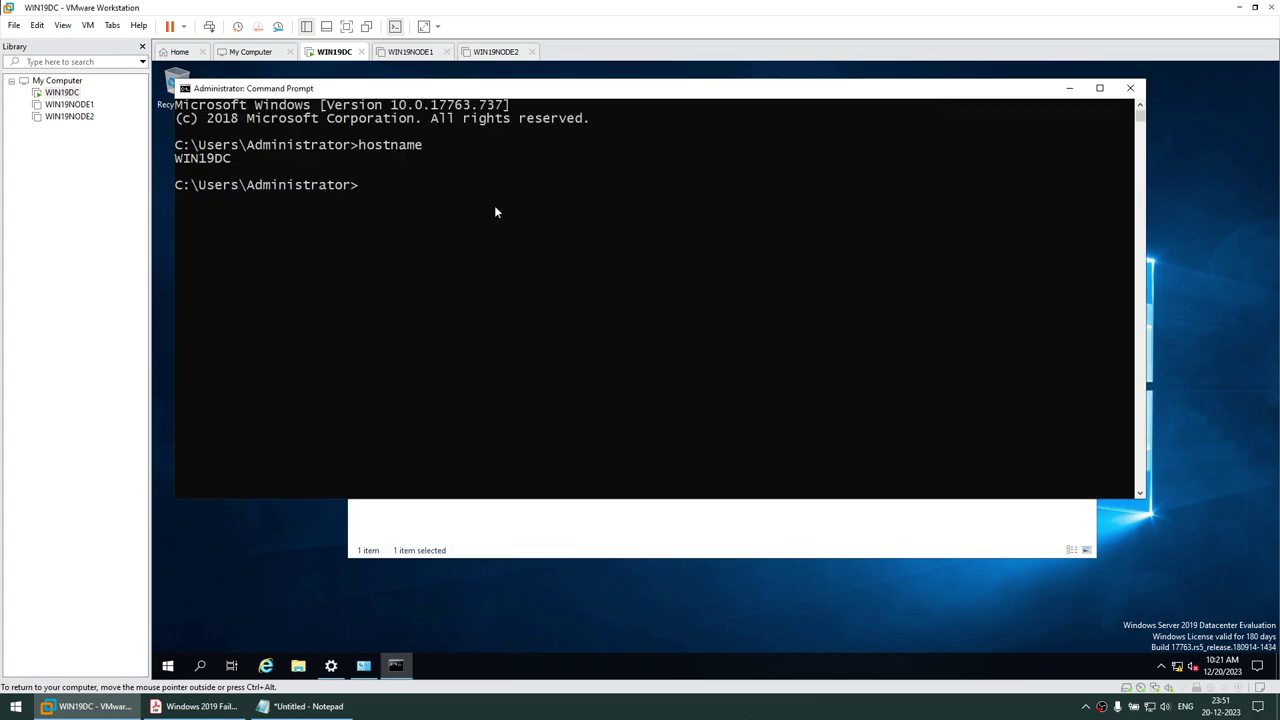
Run ipconfig to confirm IP 192.168.1.109, then minimize the prompt and close Network Connections
type("ipconfig")
key("Return")
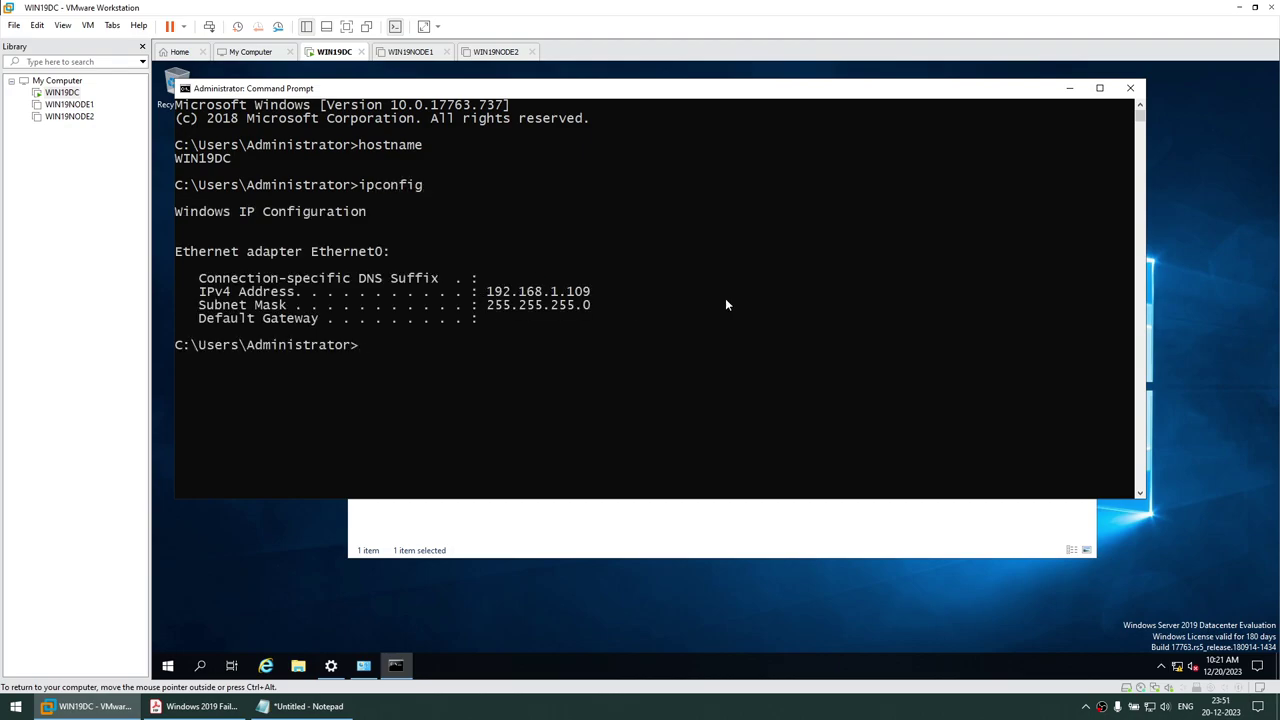
left_click(1069, 88)
left_click(1080, 173)
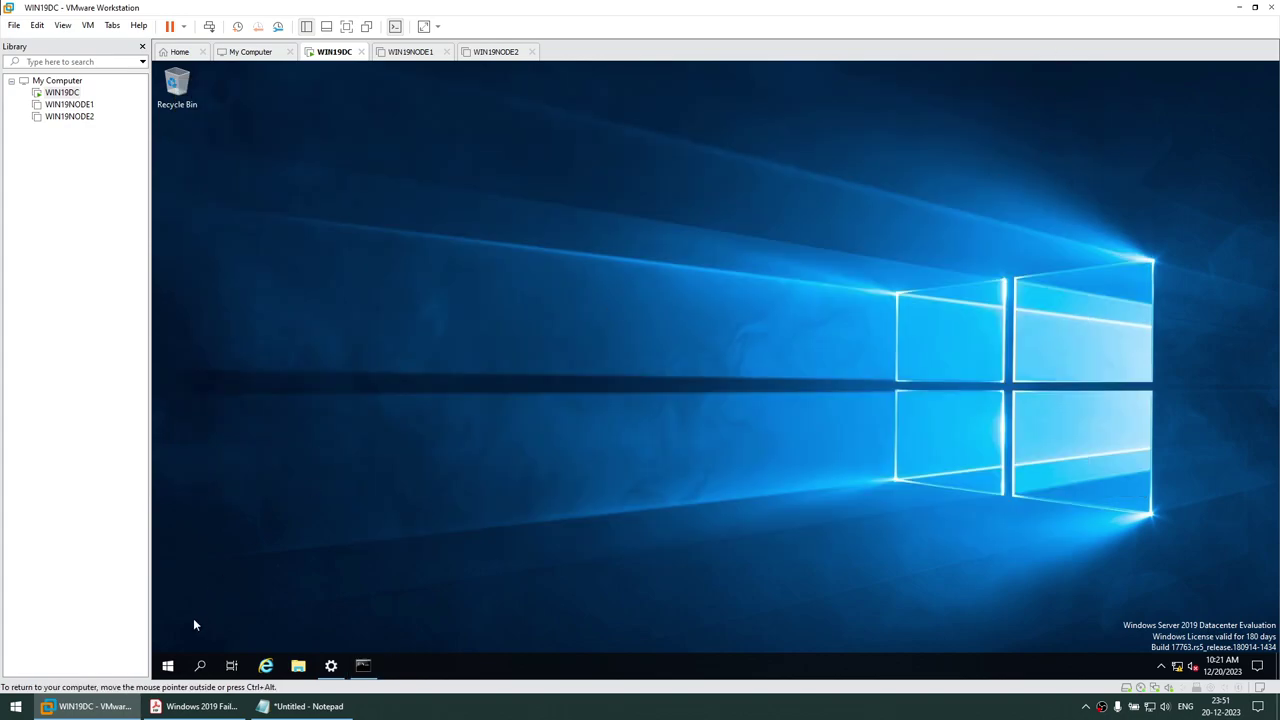
left_click(168, 665)
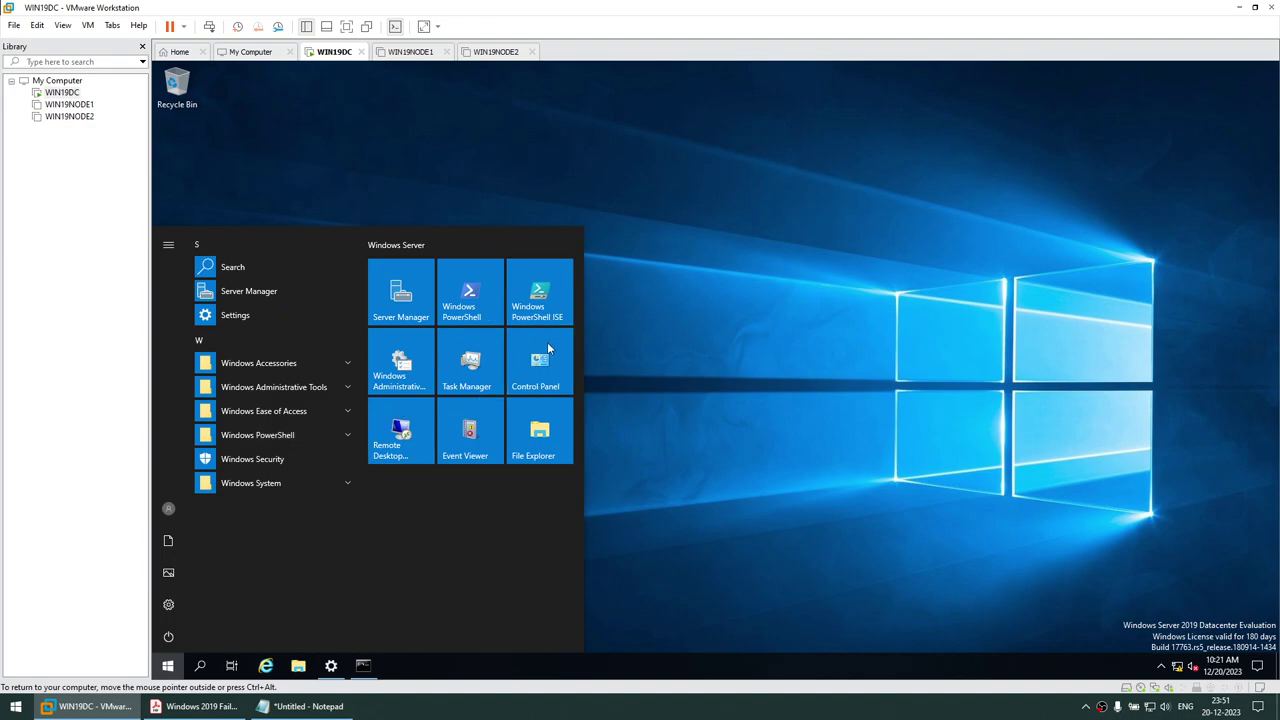
Start the Add Roles and Features wizard as a role-based installation targeting WIN19DC
left_click(415, 294)
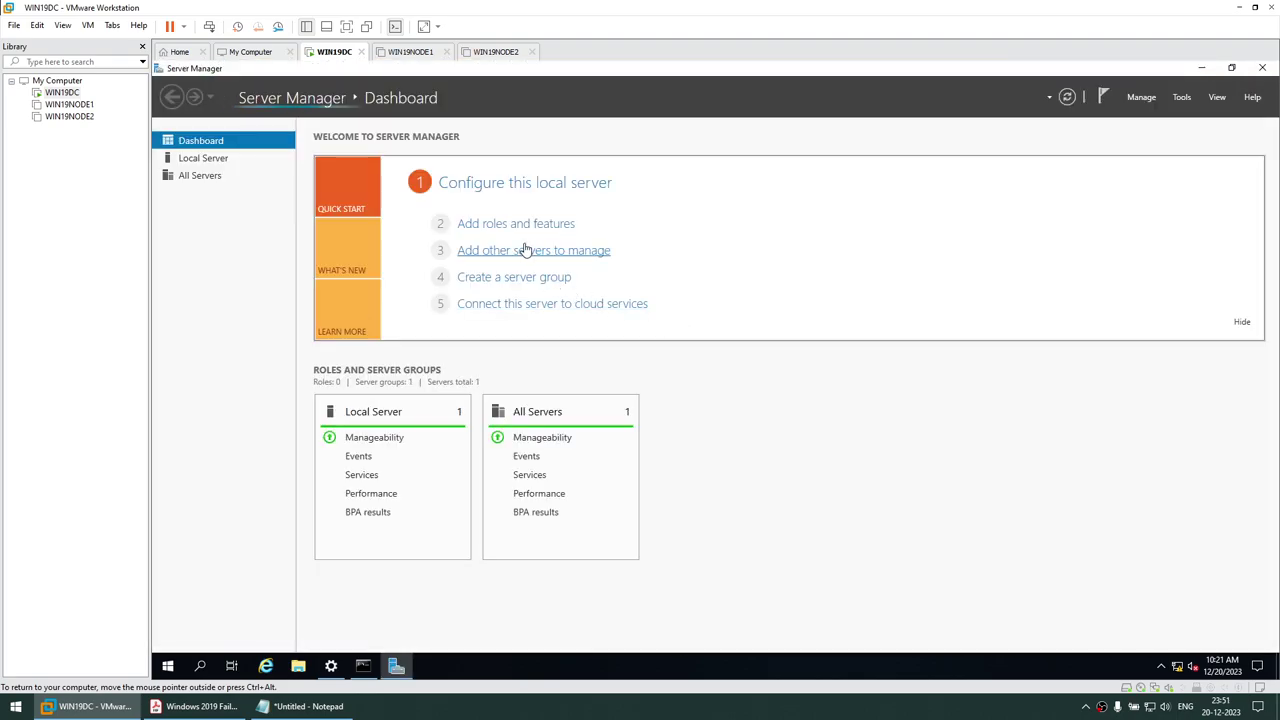
left_click(522, 226)
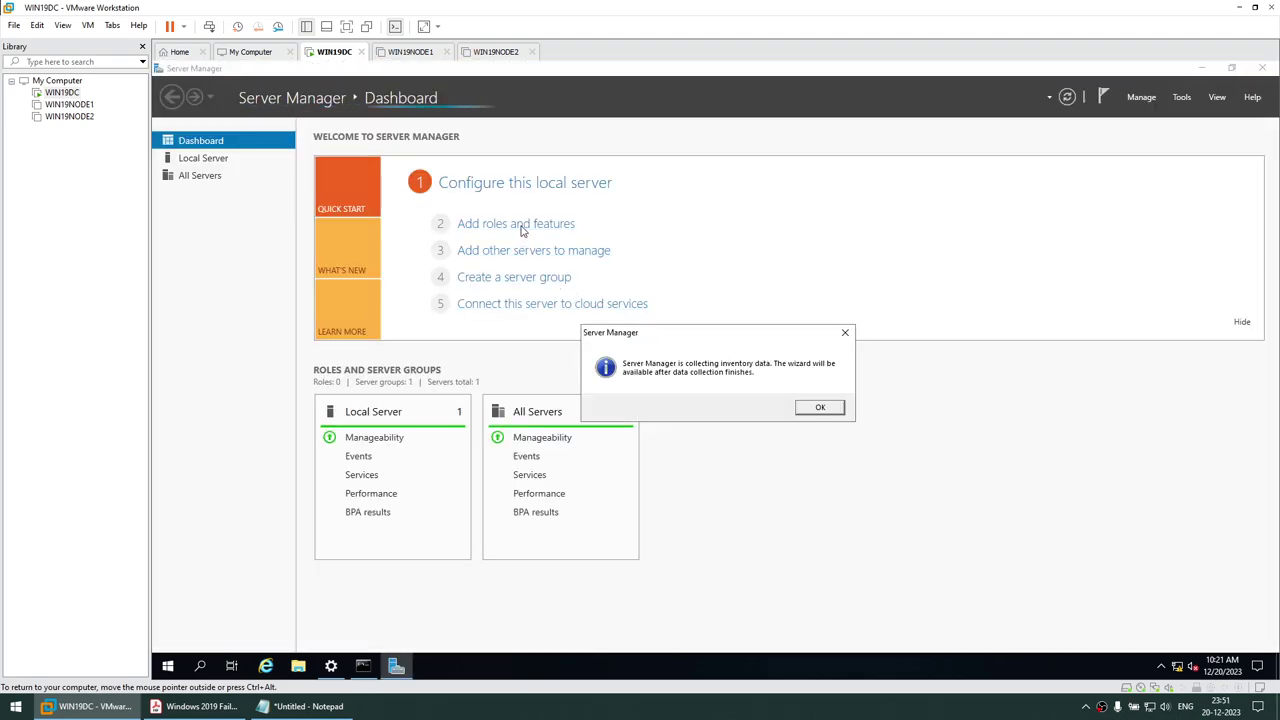
left_click(820, 410)
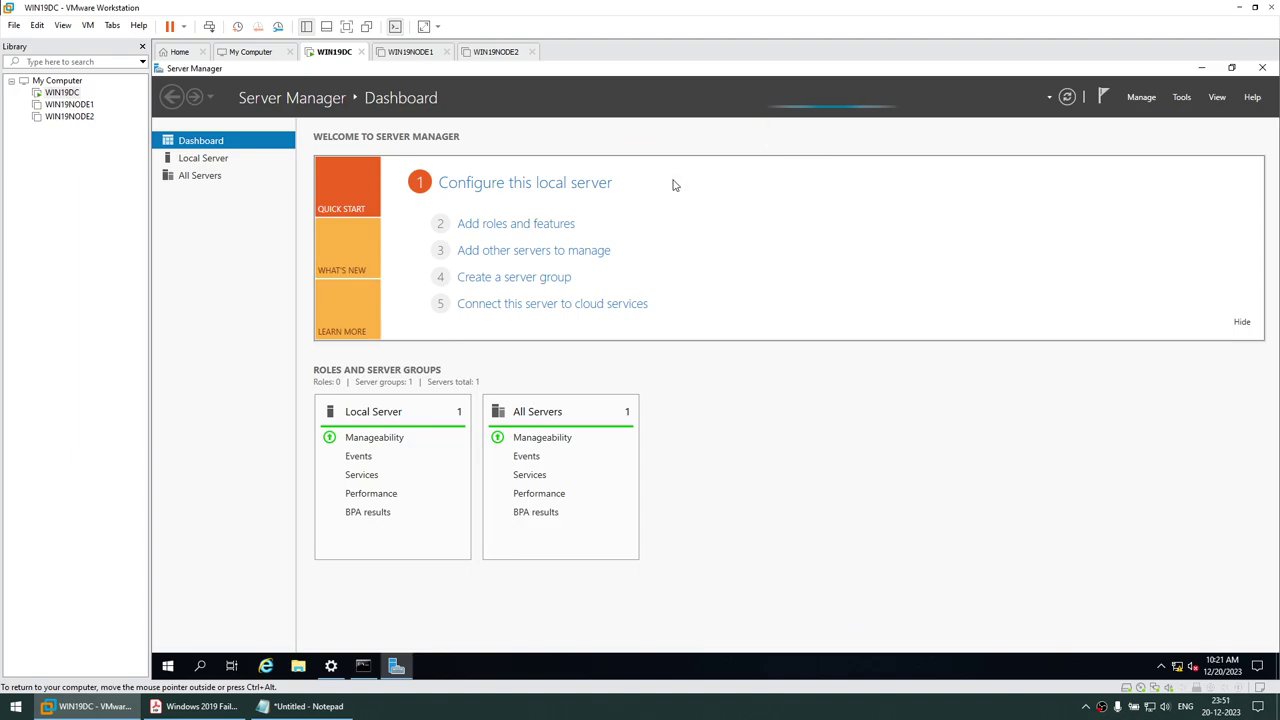
left_click(560, 228)
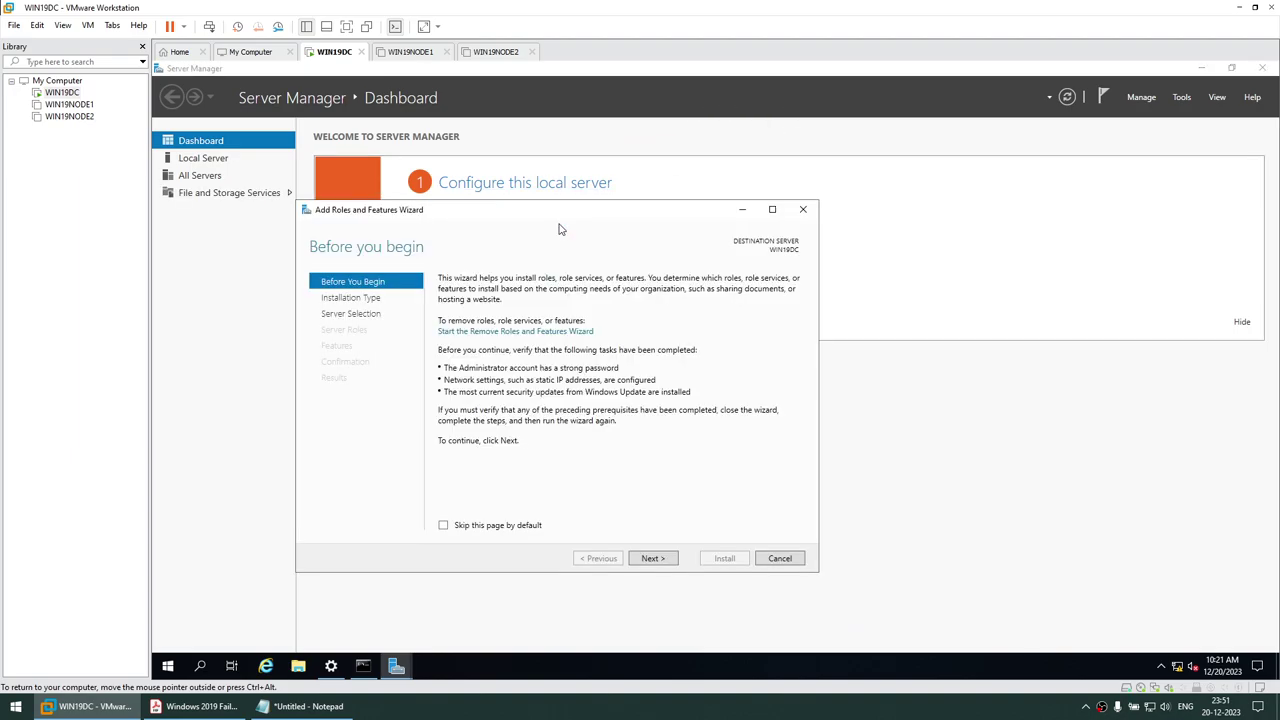
left_click(1205, 68)
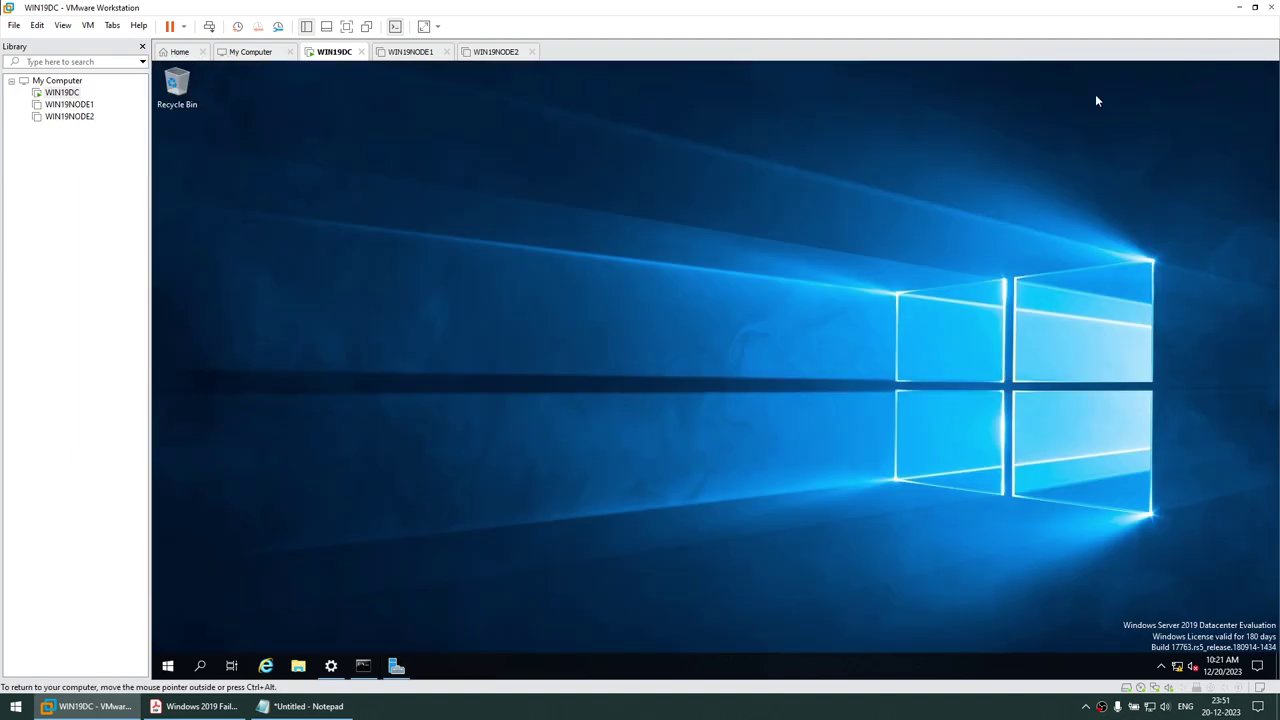
left_click(396, 666)
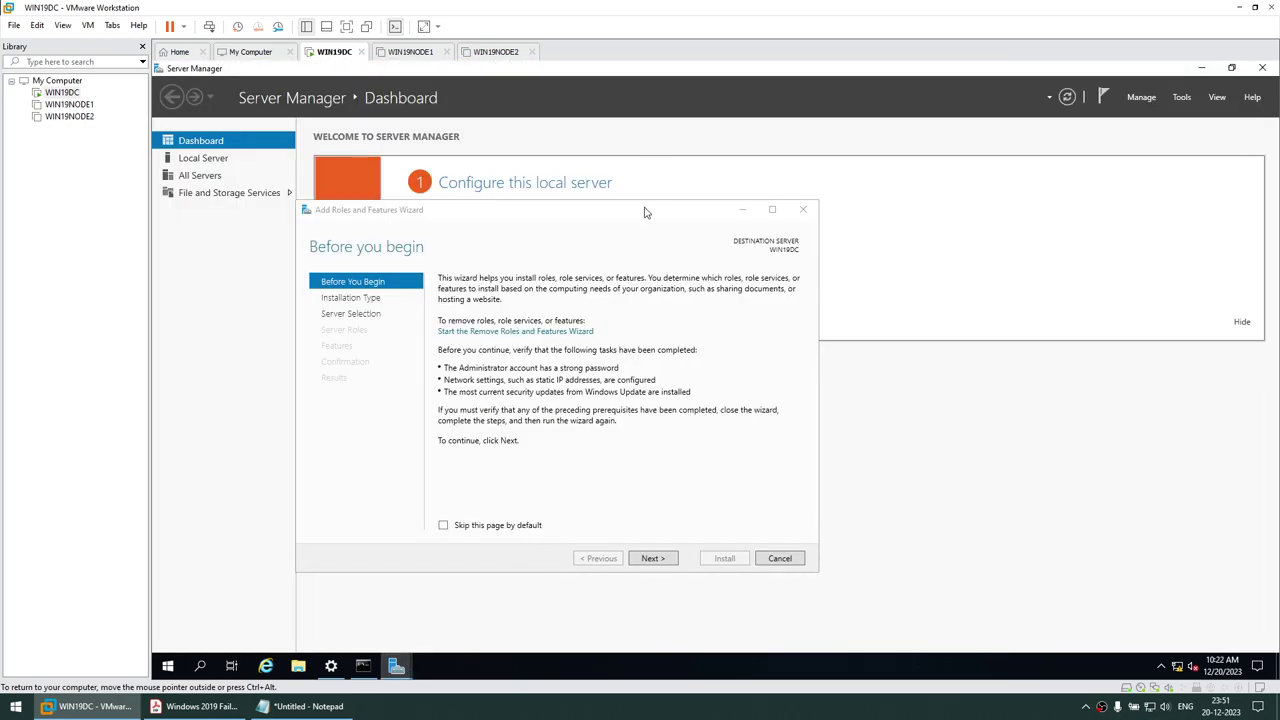
left_click(776, 556)
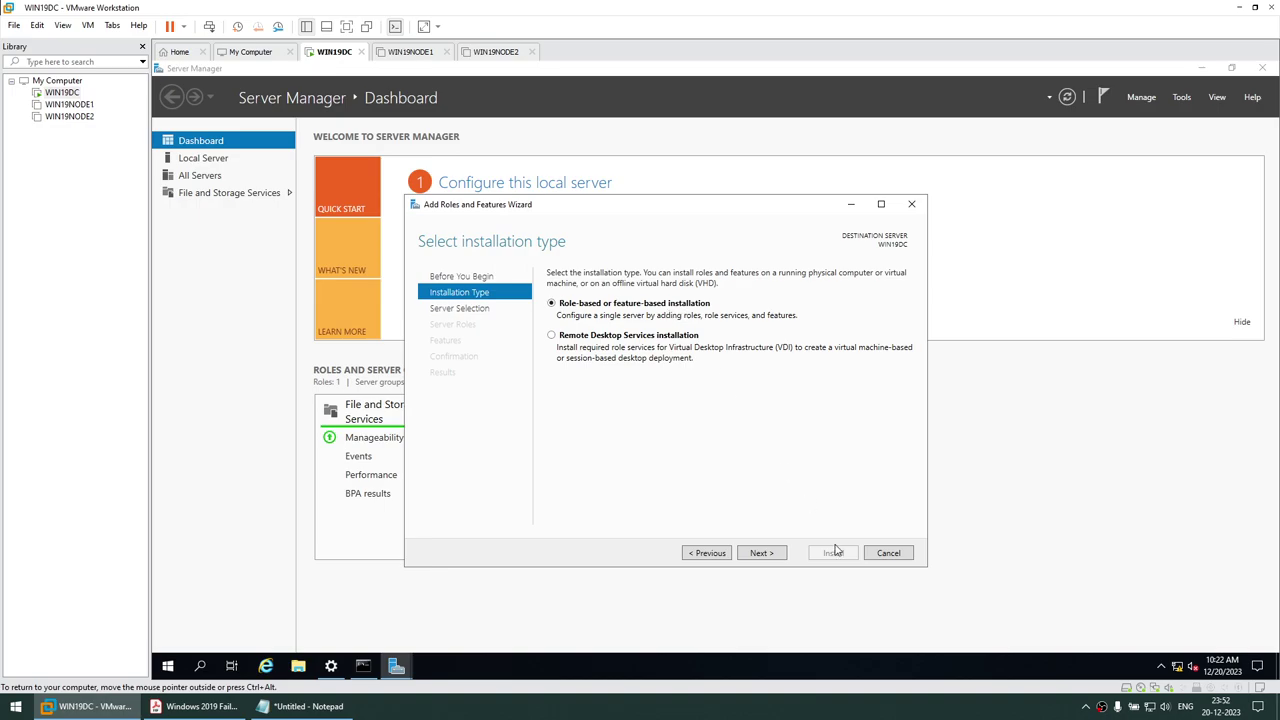
left_click(771, 556)
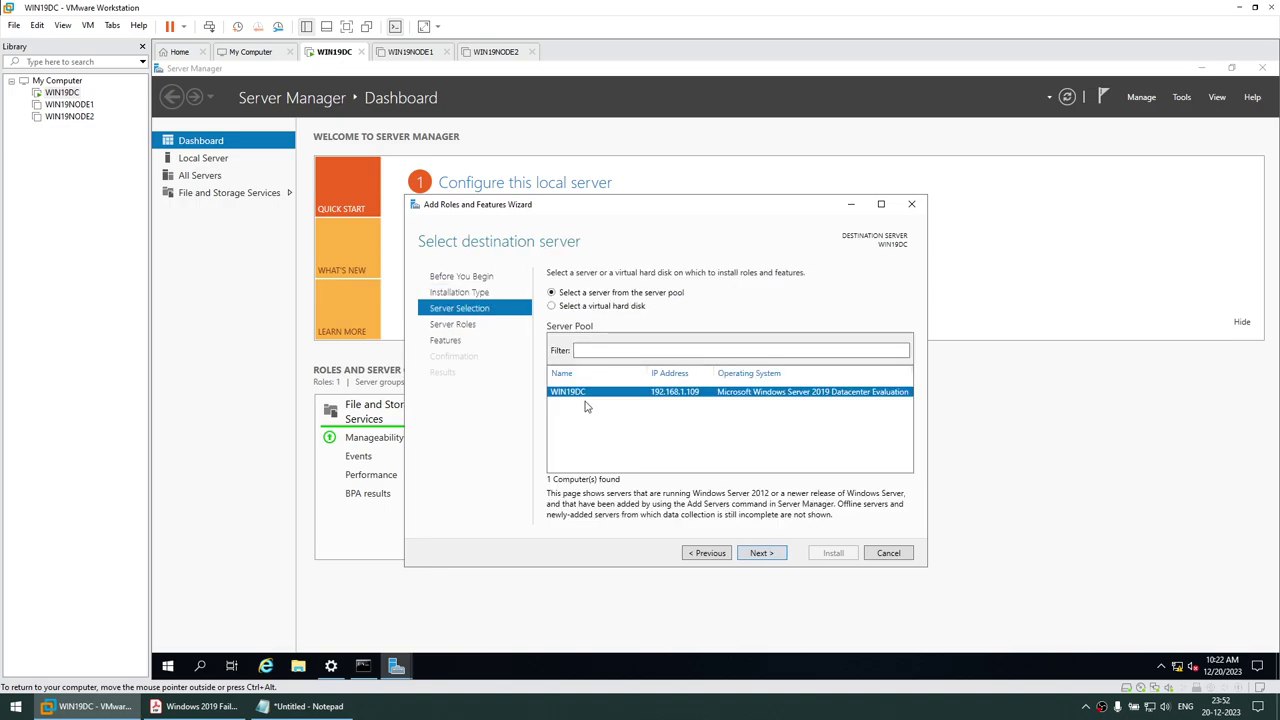
left_click(767, 558)
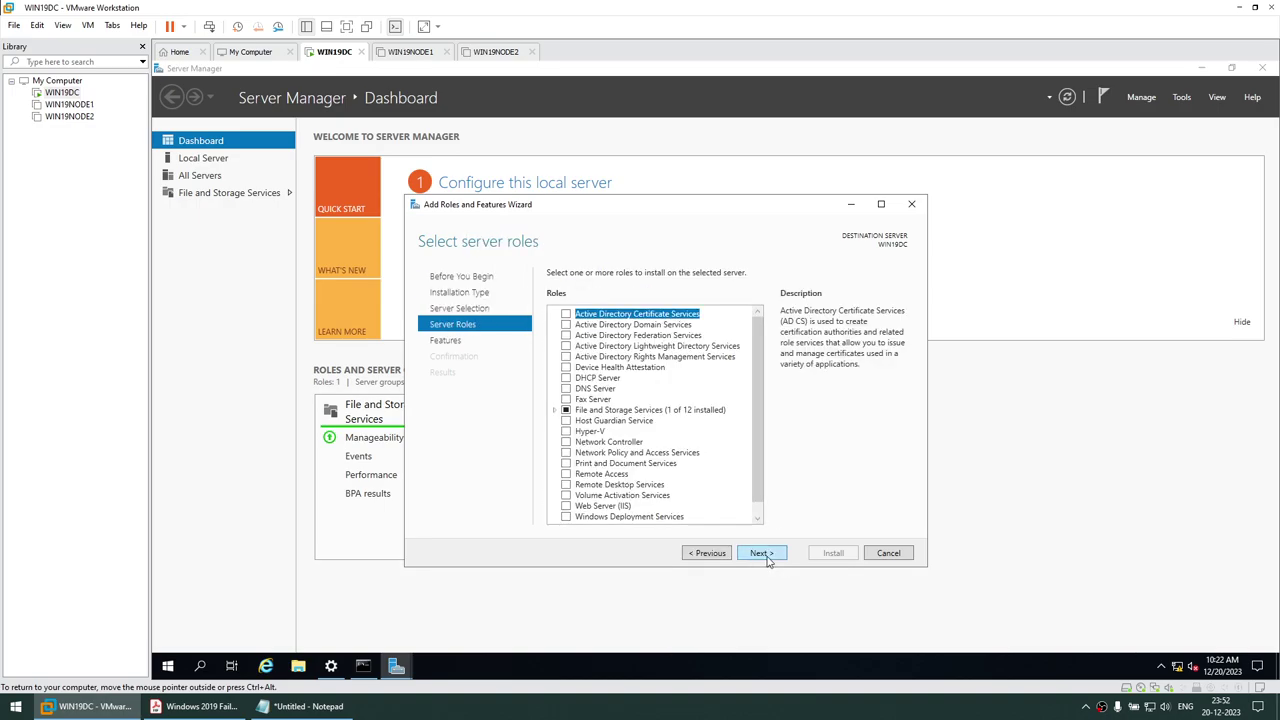
Select Active Directory Domain Services with its required features and install with automatic restart allowed
left_click(566, 326)
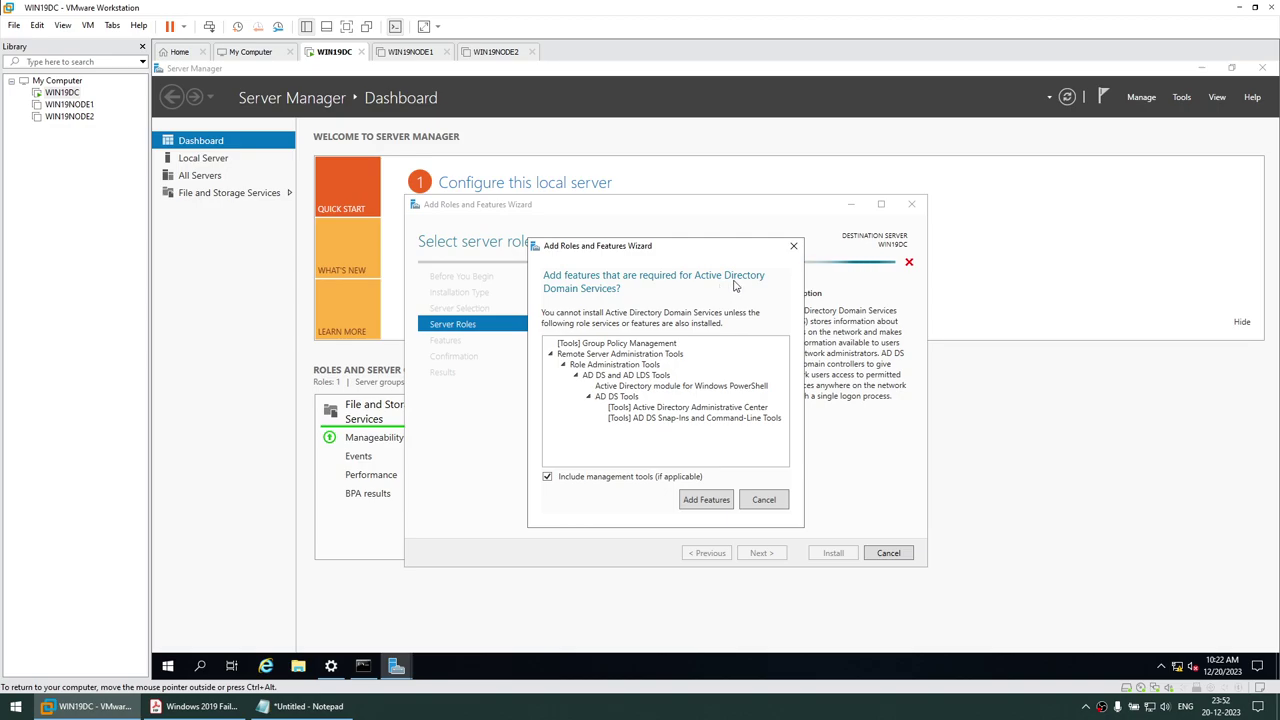
left_click(717, 503)
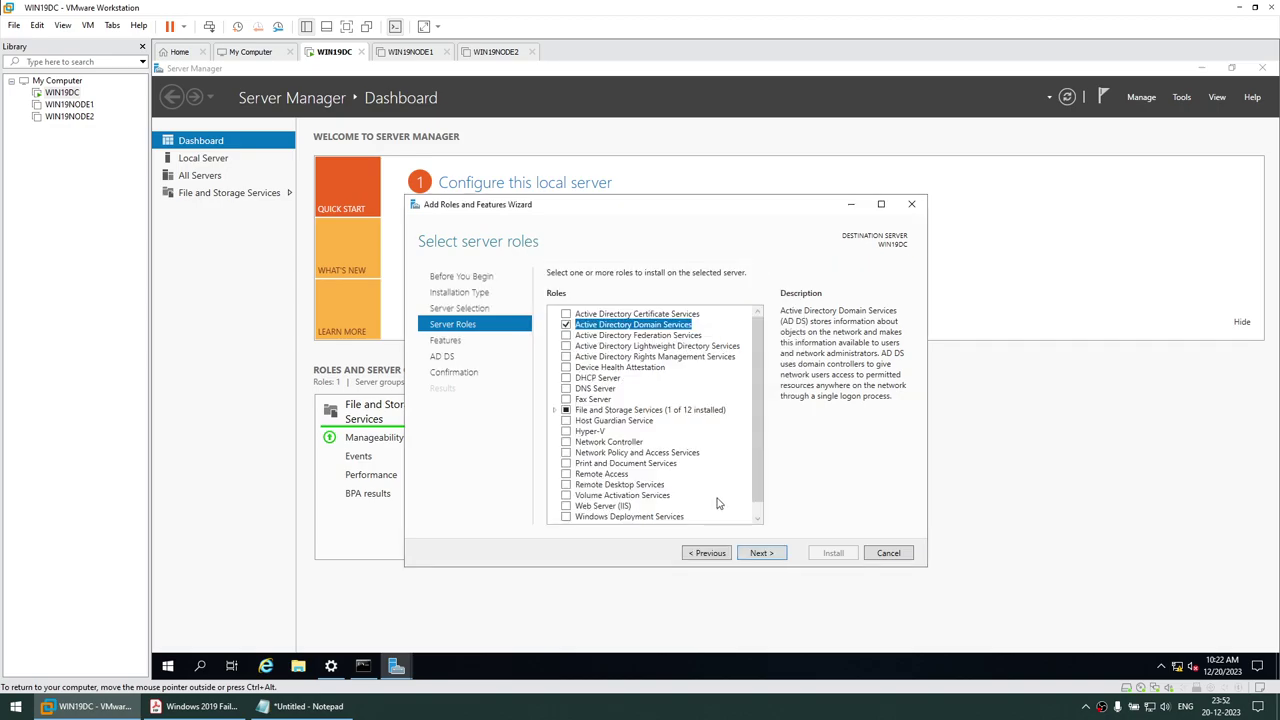
left_click(777, 554)
left_click(777, 554)
left_click(770, 555)
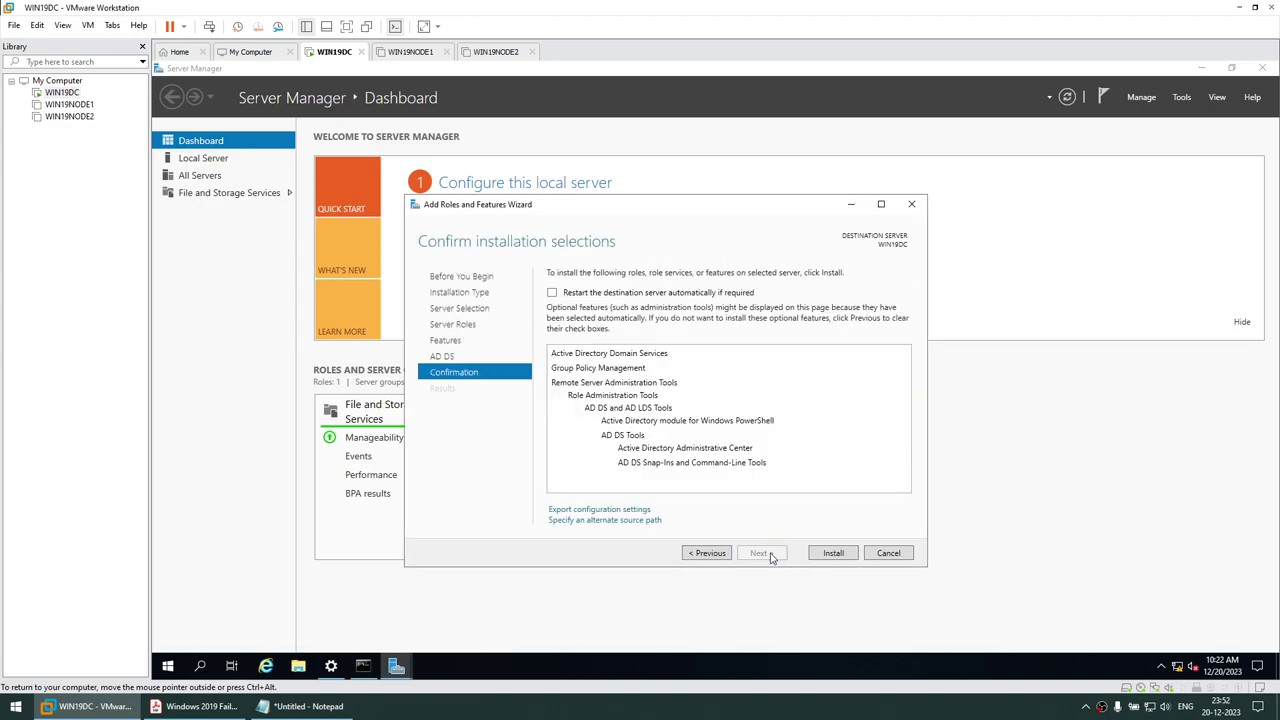
left_click(553, 293)
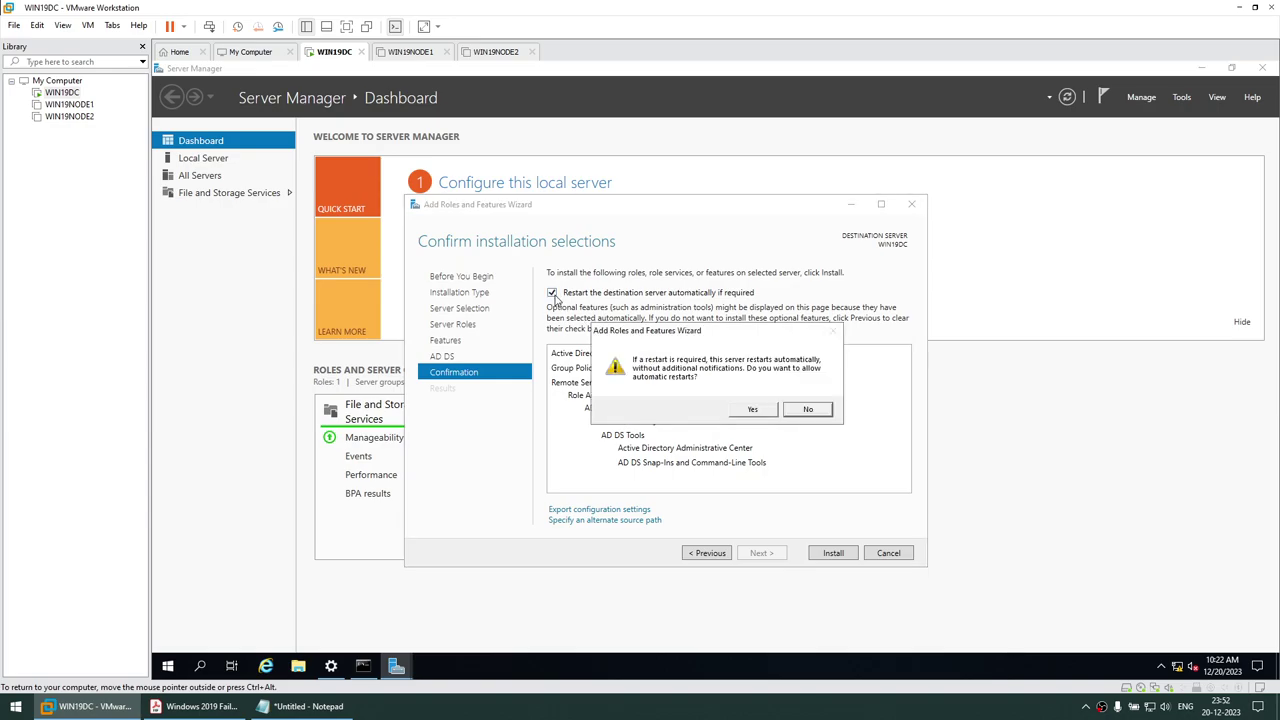
left_click(763, 411)
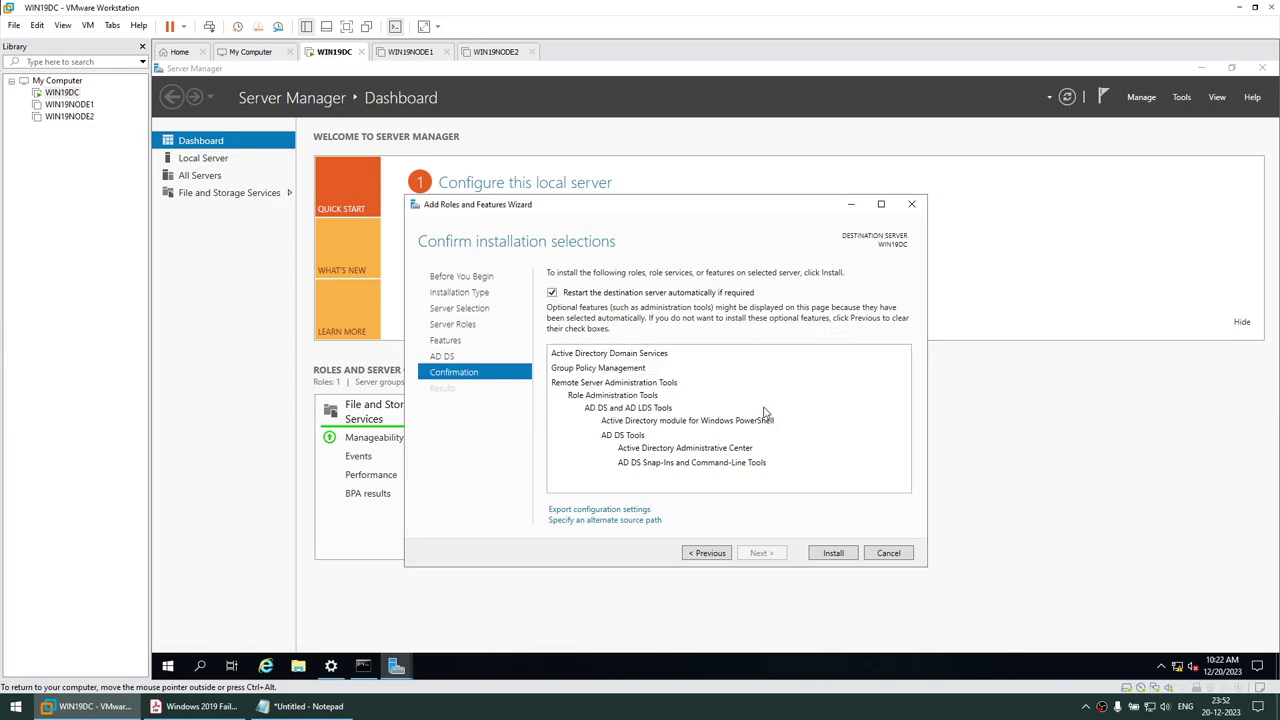
left_click(830, 556)
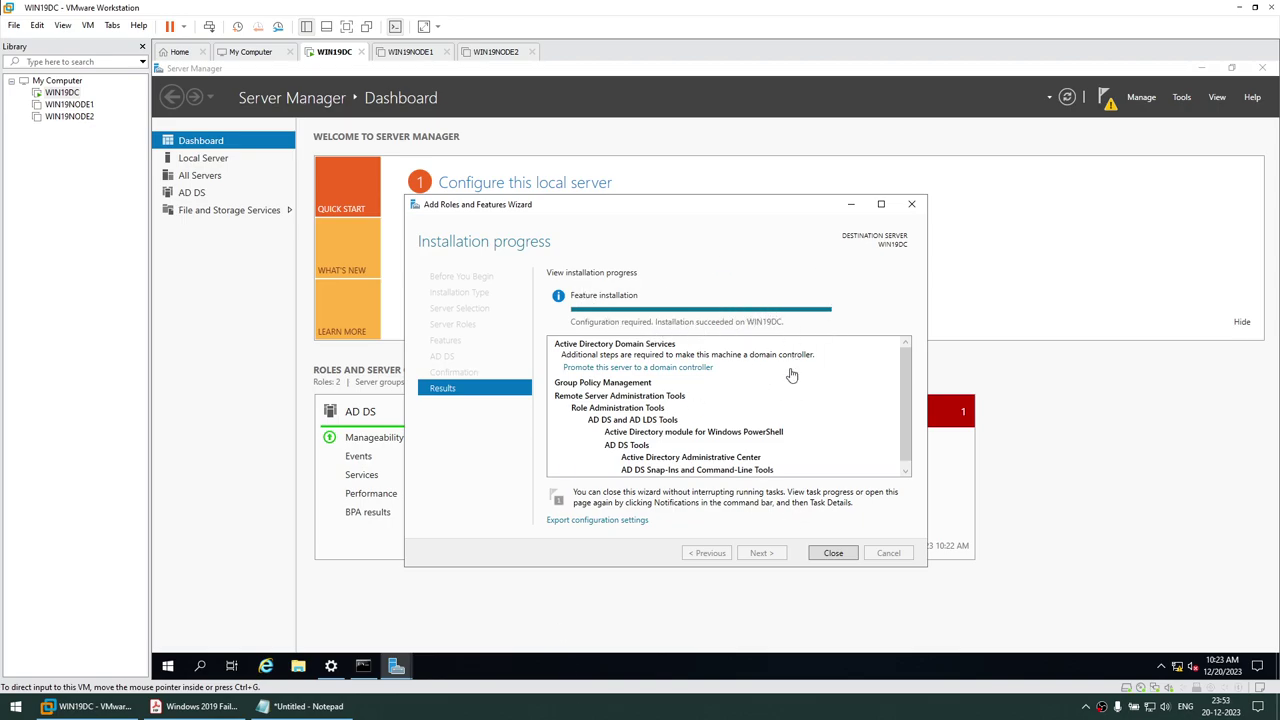
Close the finished wizard and choose 'Promote this server to a domain controller' from notifications
left_click(830, 555)
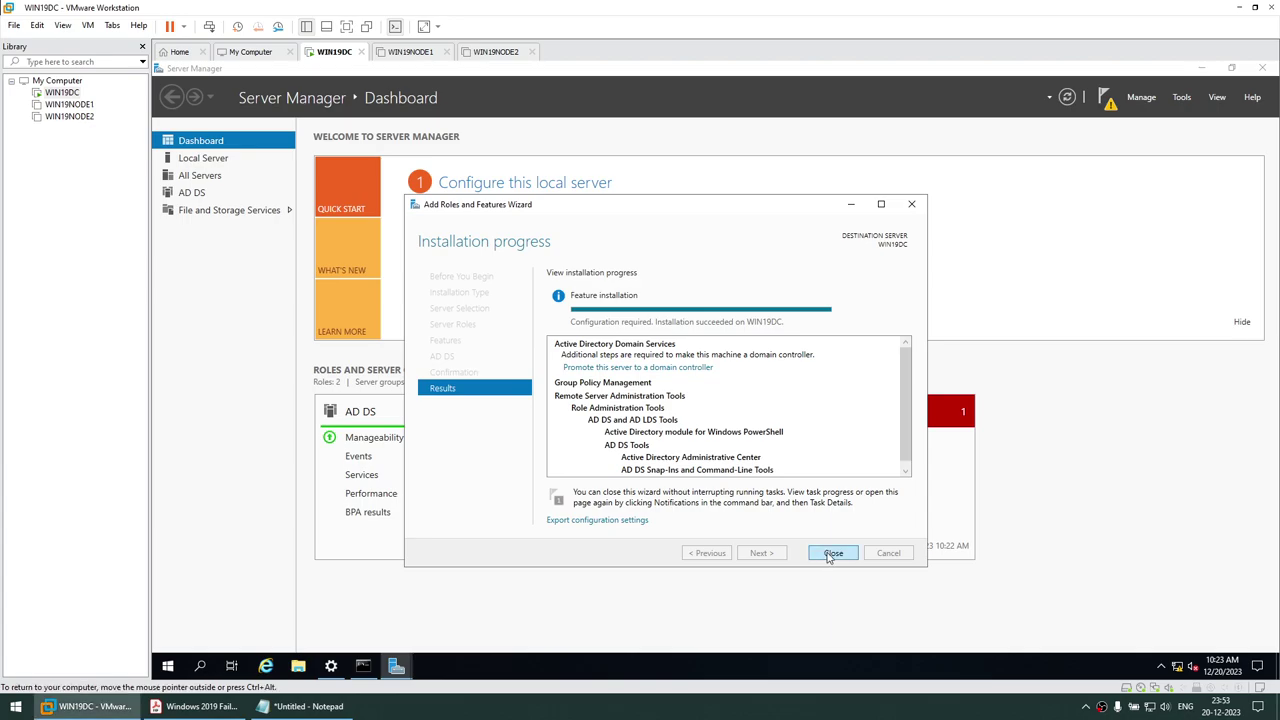
left_click(1106, 100)
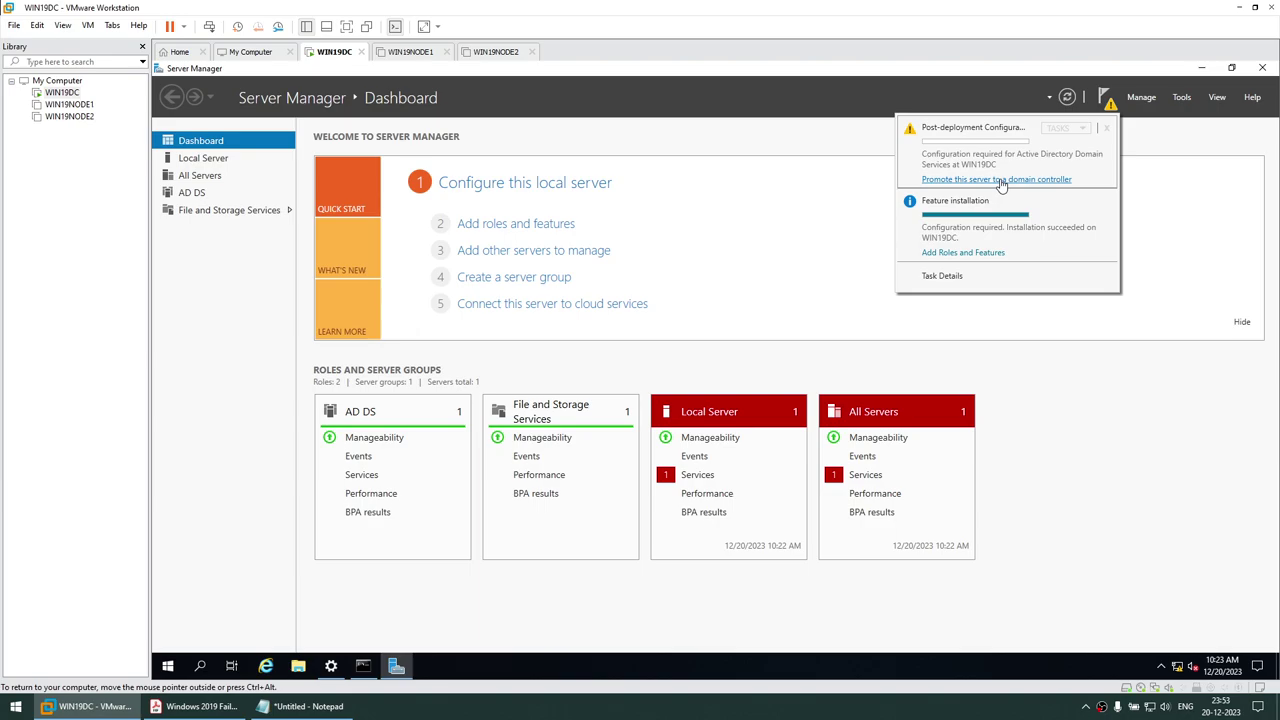
left_click(996, 180)
Highlight the promote-to-domain-controller step in the PDF guide, then minimize it
left_click(200, 706)
scroll(487, 460, "down", 3)
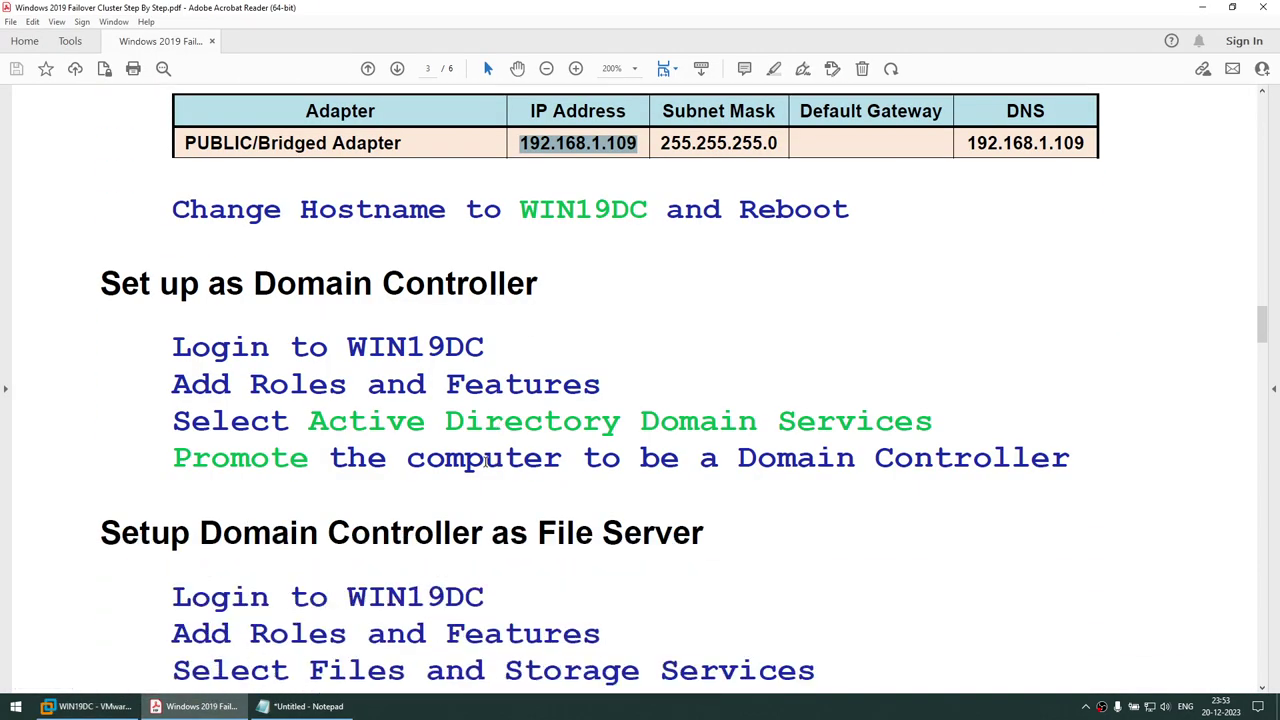
left_click_drag(331, 462, 1070, 460)
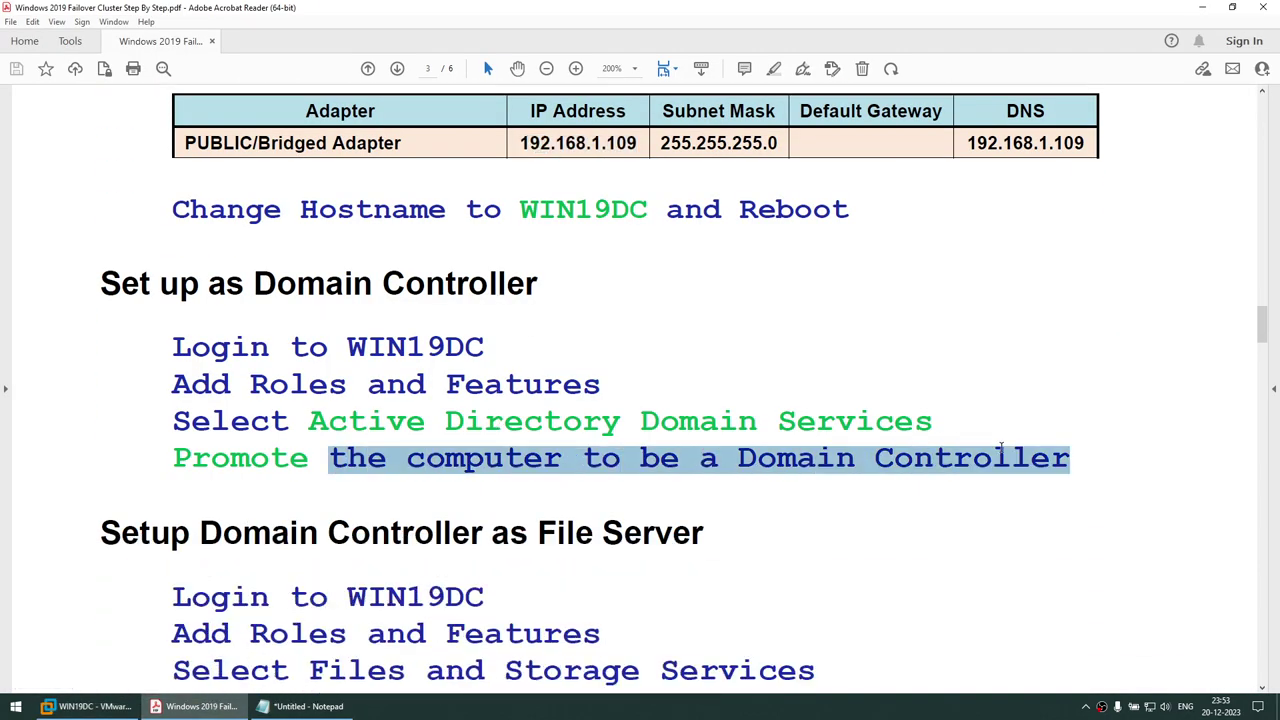
left_click(1202, 7)
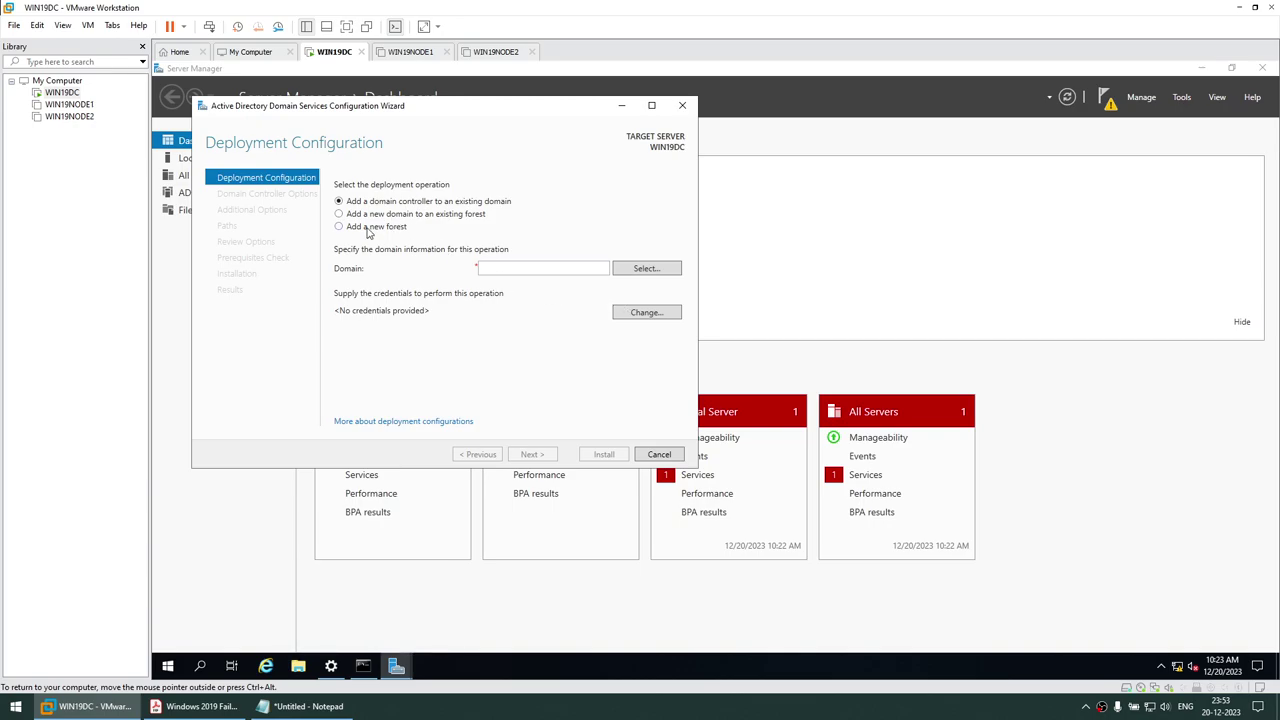
Choose to add a new forest with root domain name DB.COM
left_click(1202, 68)
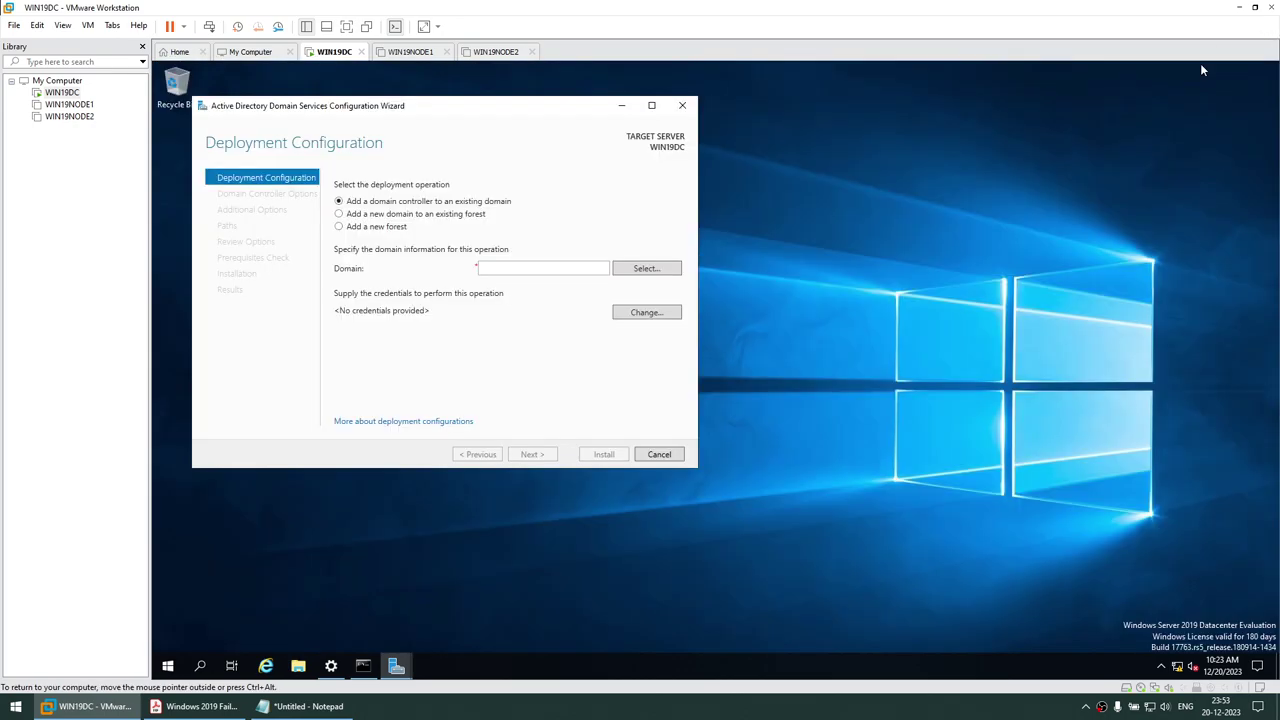
left_click_drag(553, 107, 789, 141)
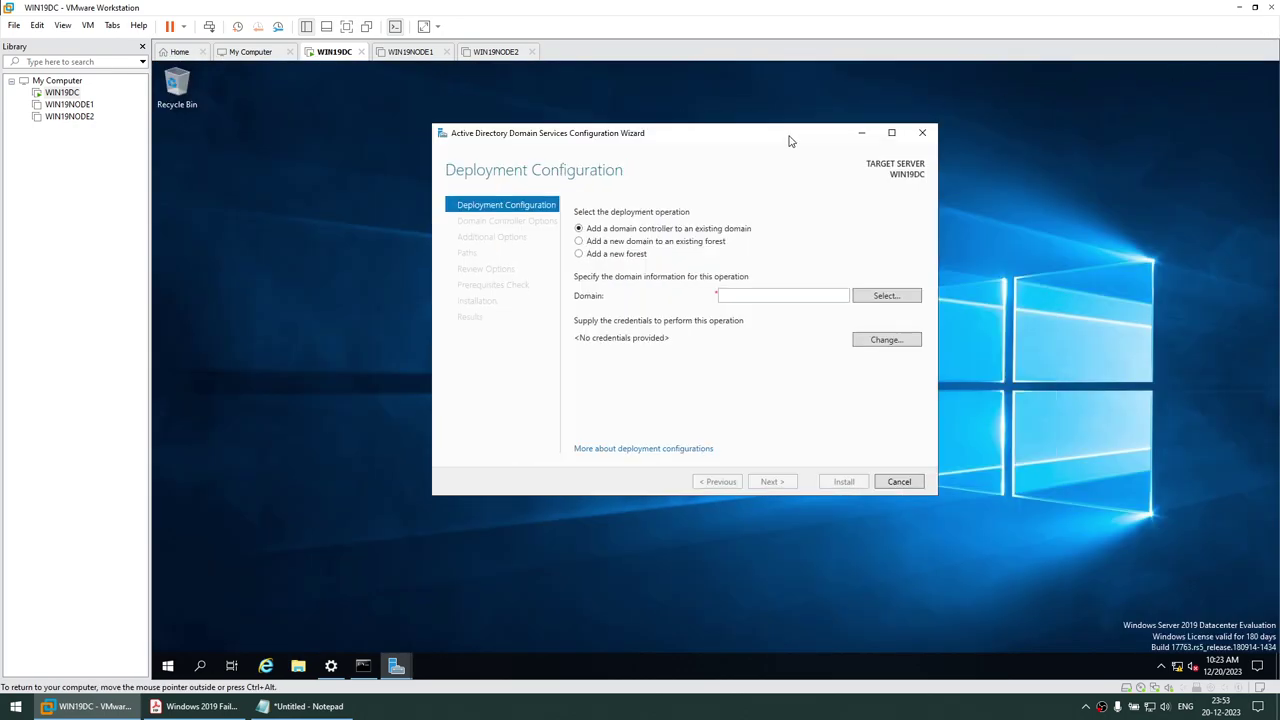
left_click(606, 256)
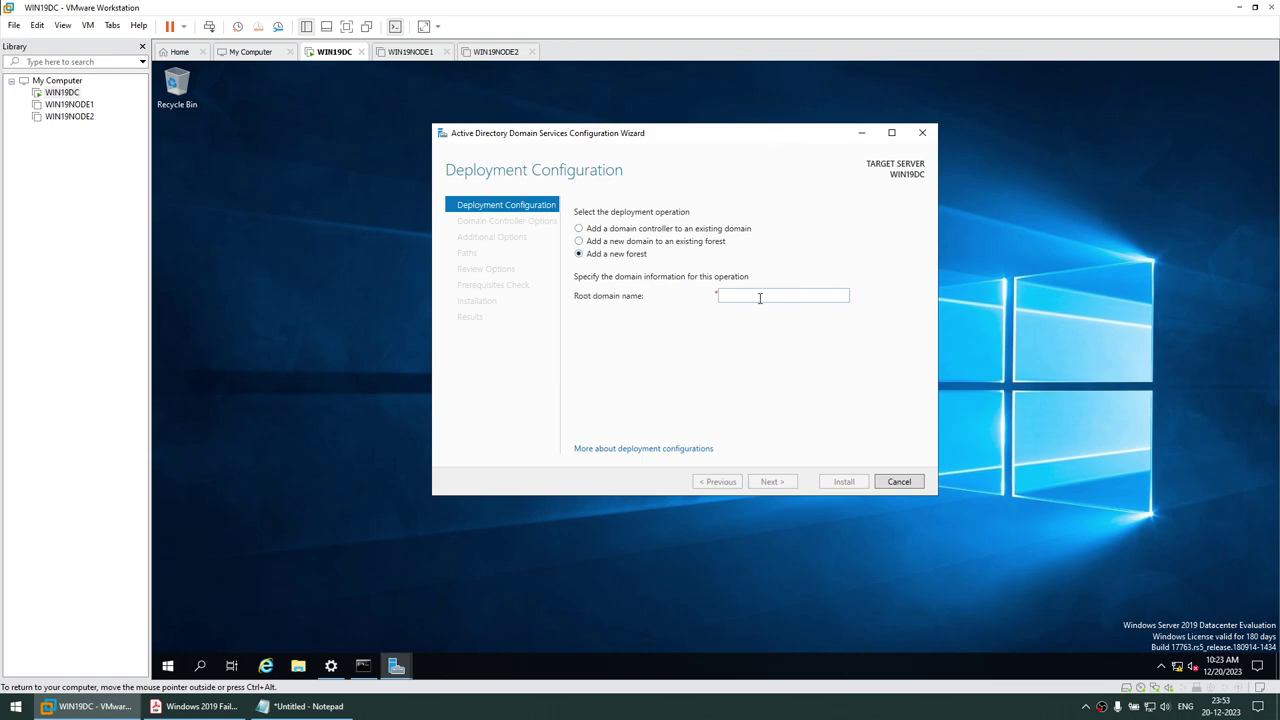
left_click(760, 299)
type("DB.COM")
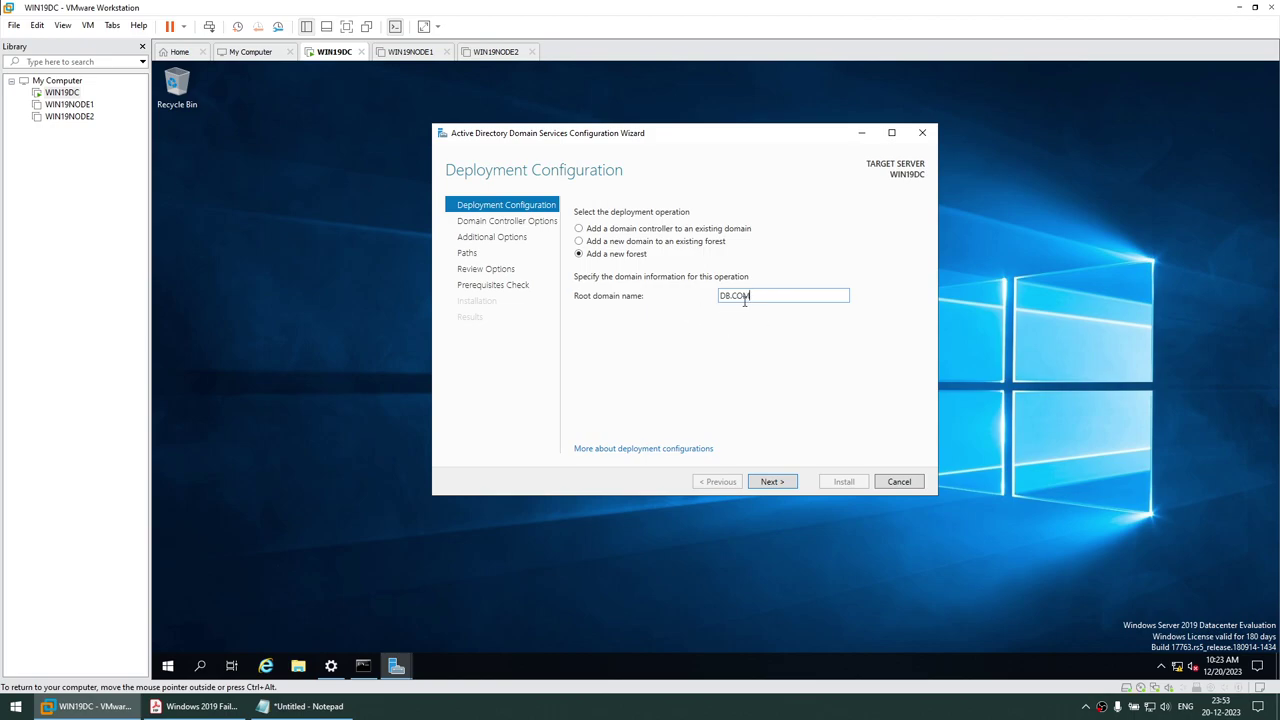
left_click(773, 481)
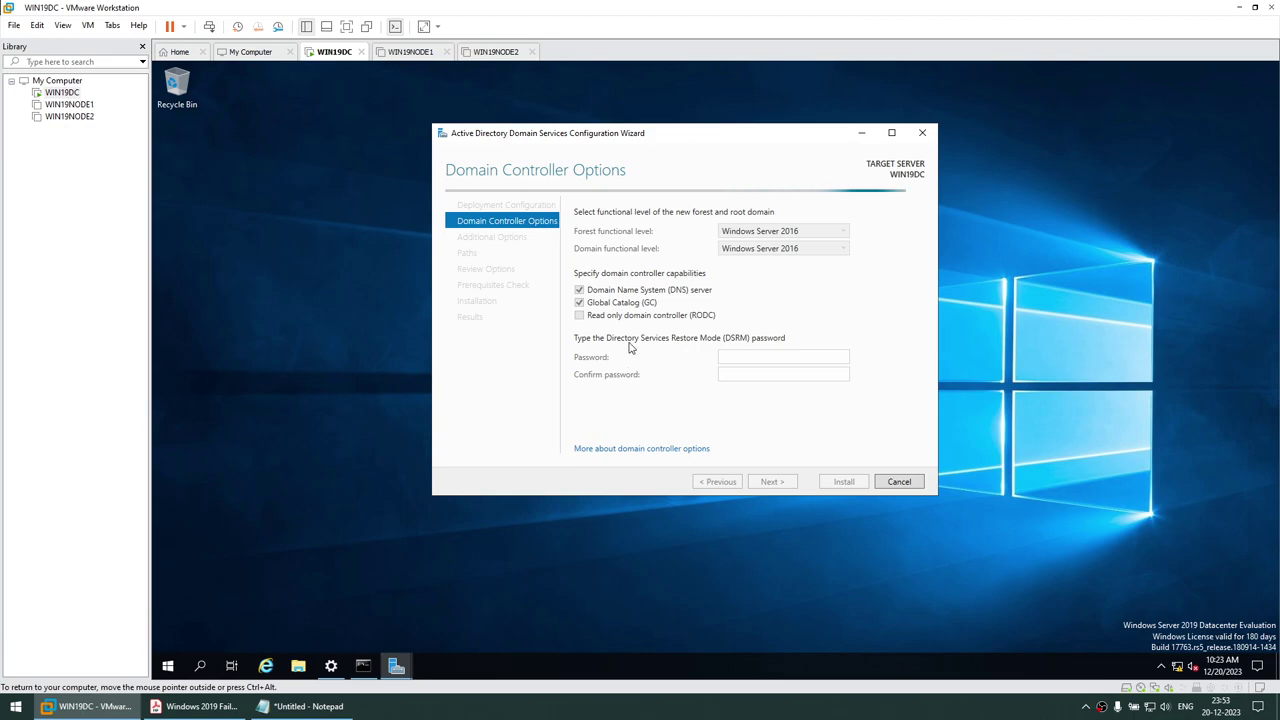
Enter and confirm the Directory Services Restore Mode password, then continue to DNS Options
left_click(733, 355)
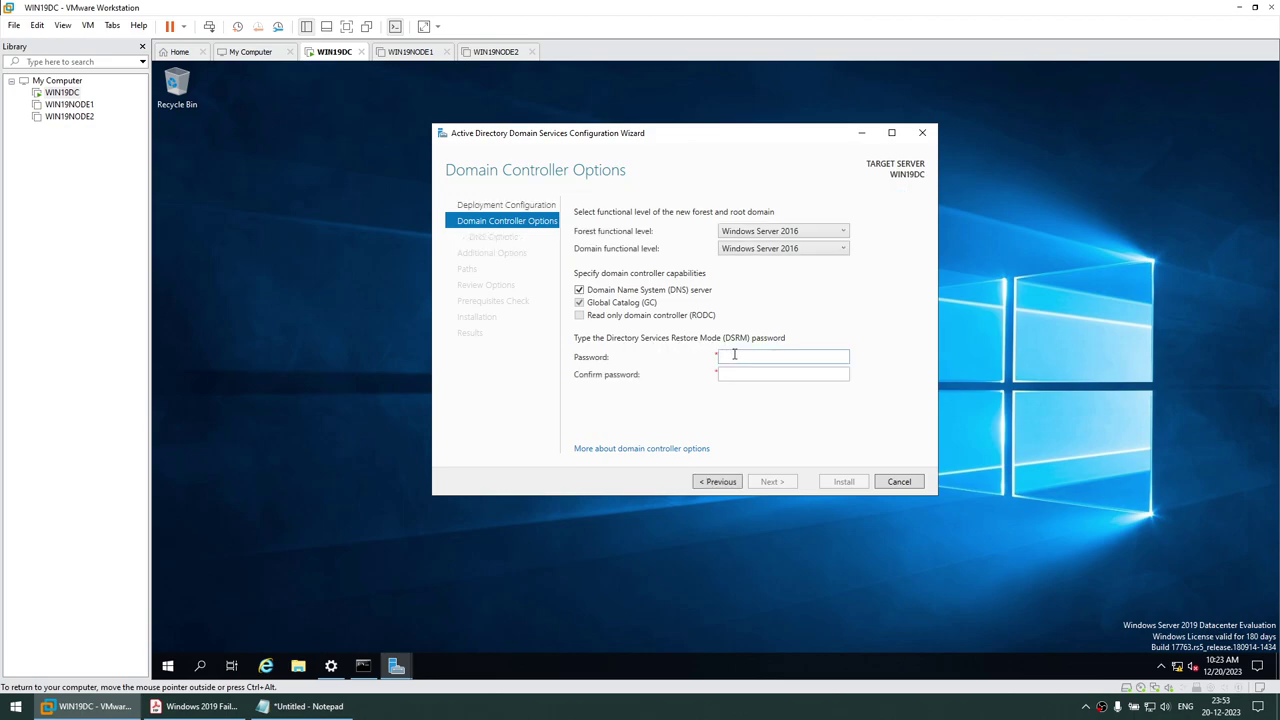
type("P")
key("BackSpace")
type("P@ssw0rd1")
key("Tab")
type("P@ssw0rd11")
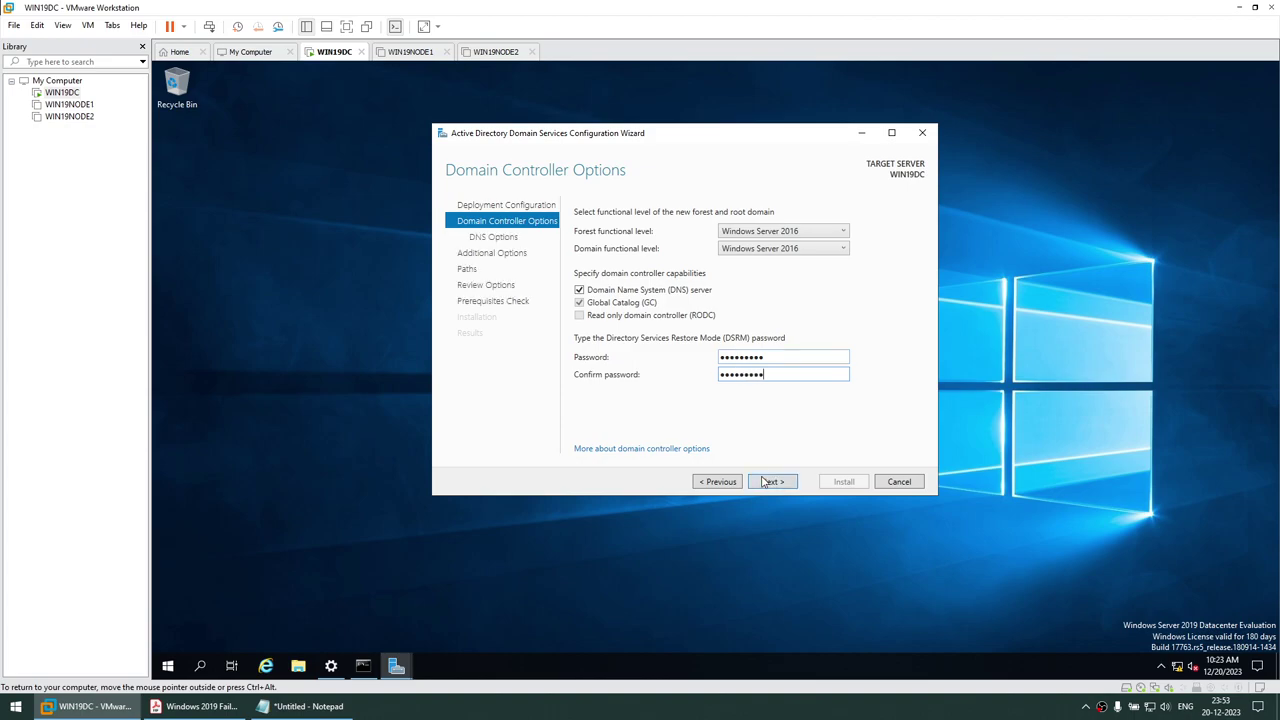
left_click(768, 484)
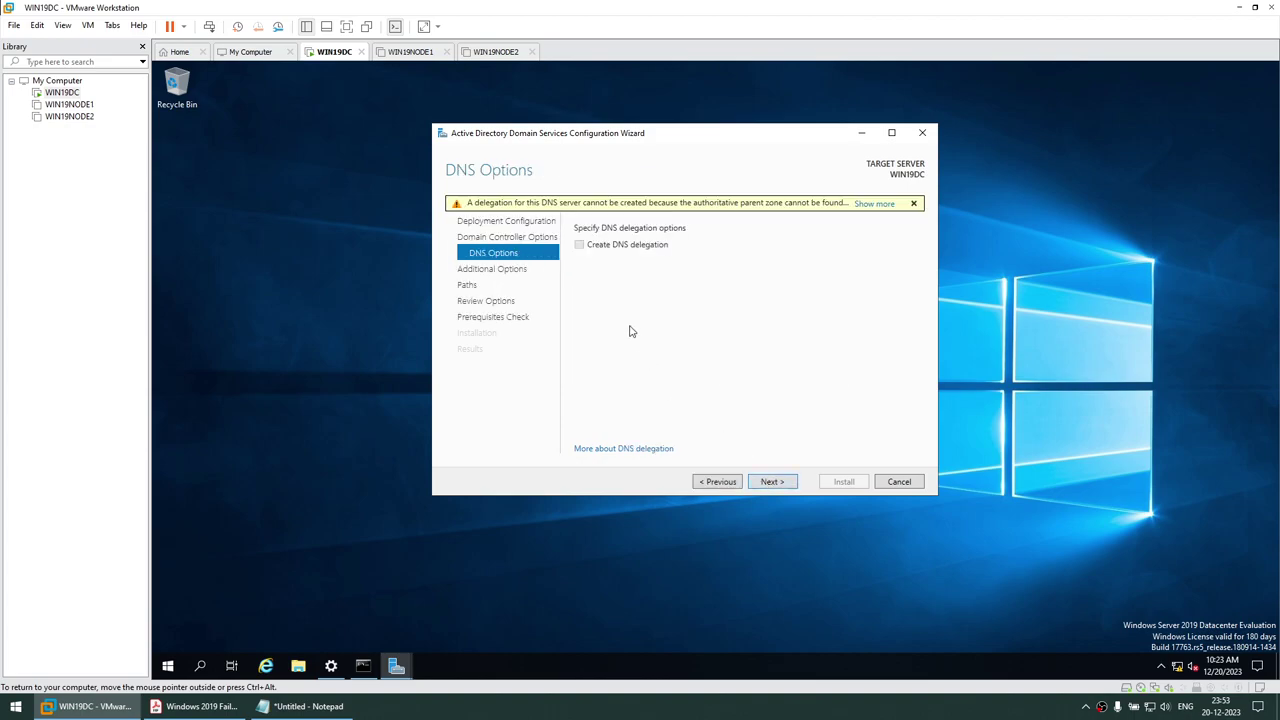
Accept the DNS, NetBIOS name DB, paths and review defaults, then install after prerequisites pass
left_click(771, 488)
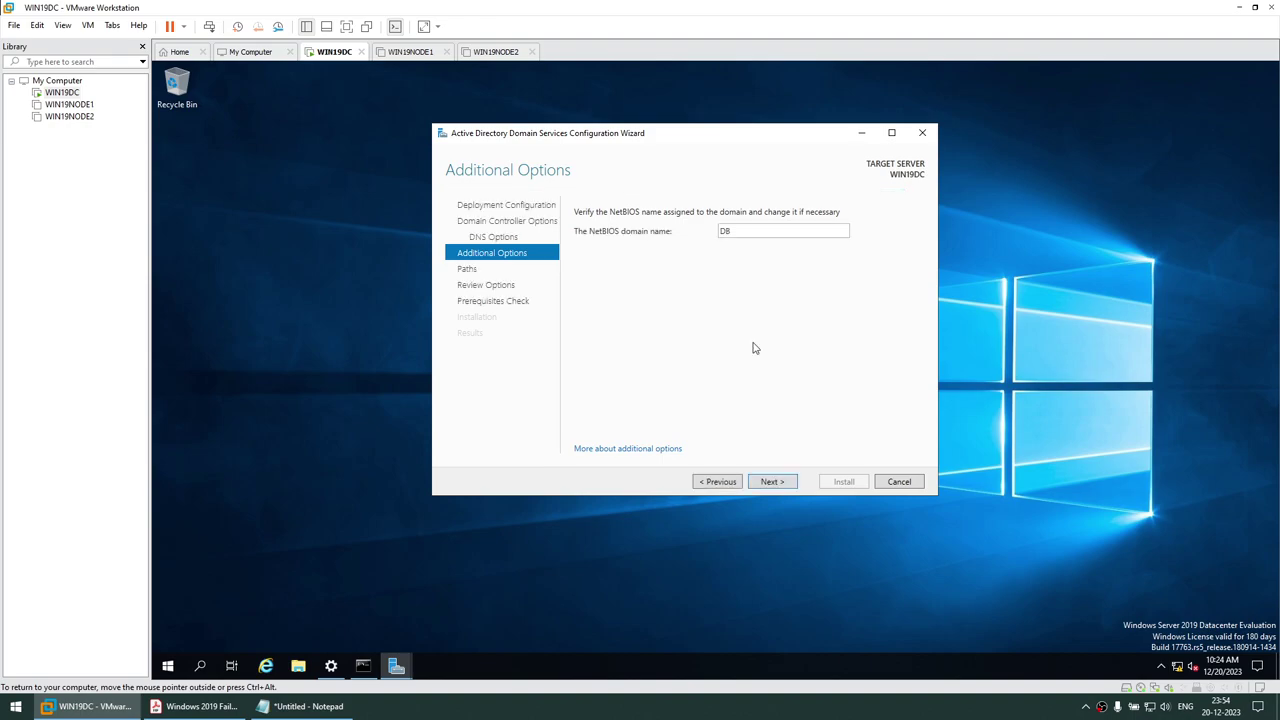
left_click(769, 483)
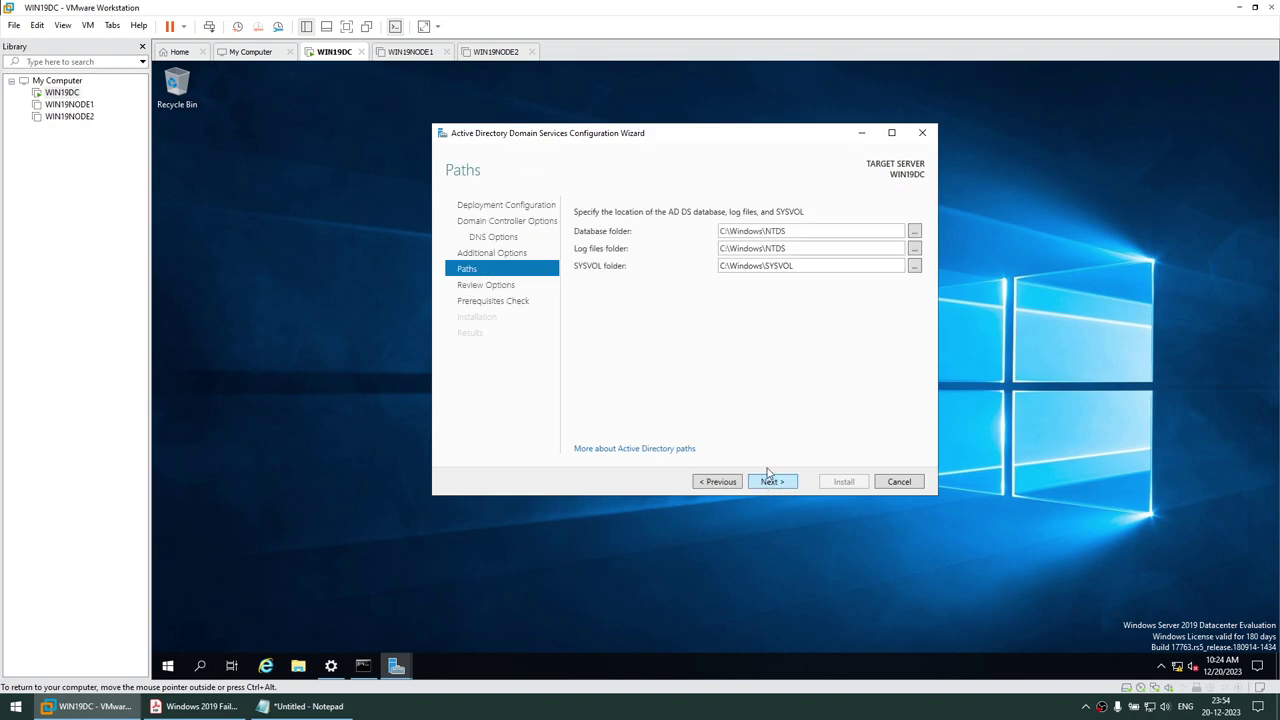
left_click(770, 481)
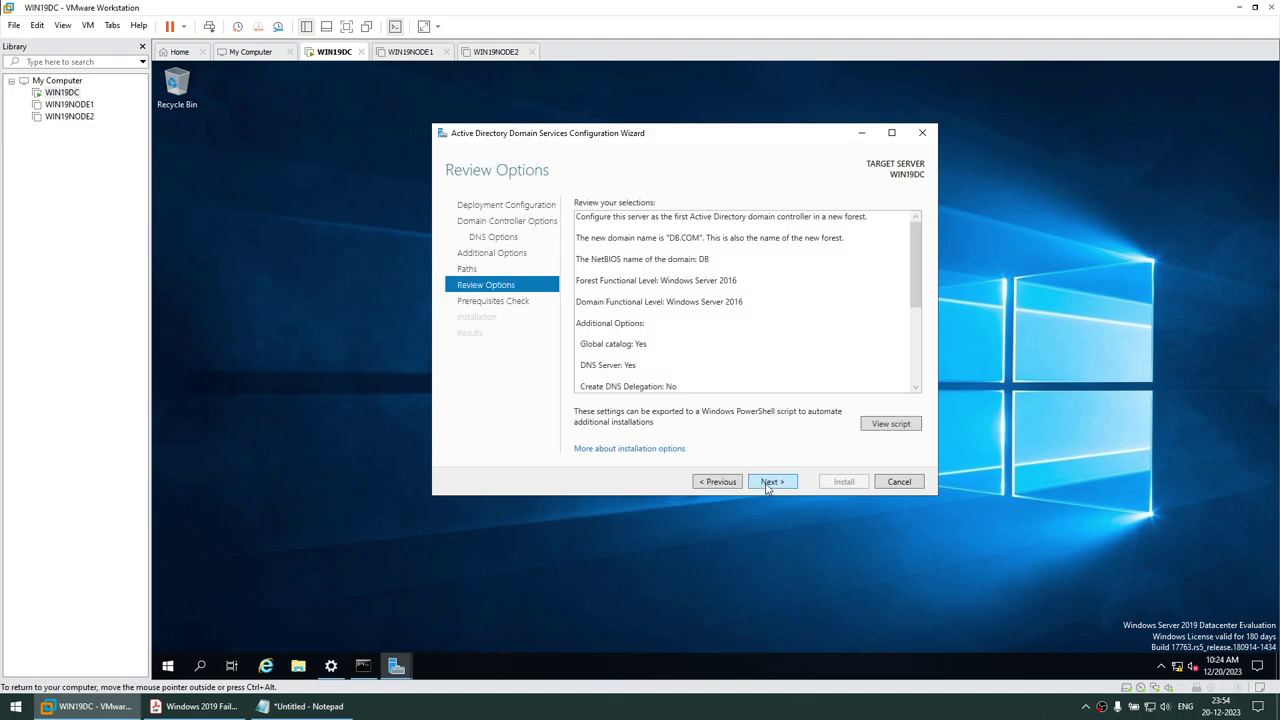
scroll(770, 274, "down", 5)
scroll(689, 298, "up", 5)
scroll(689, 298, "down", 5)
left_click(765, 481)
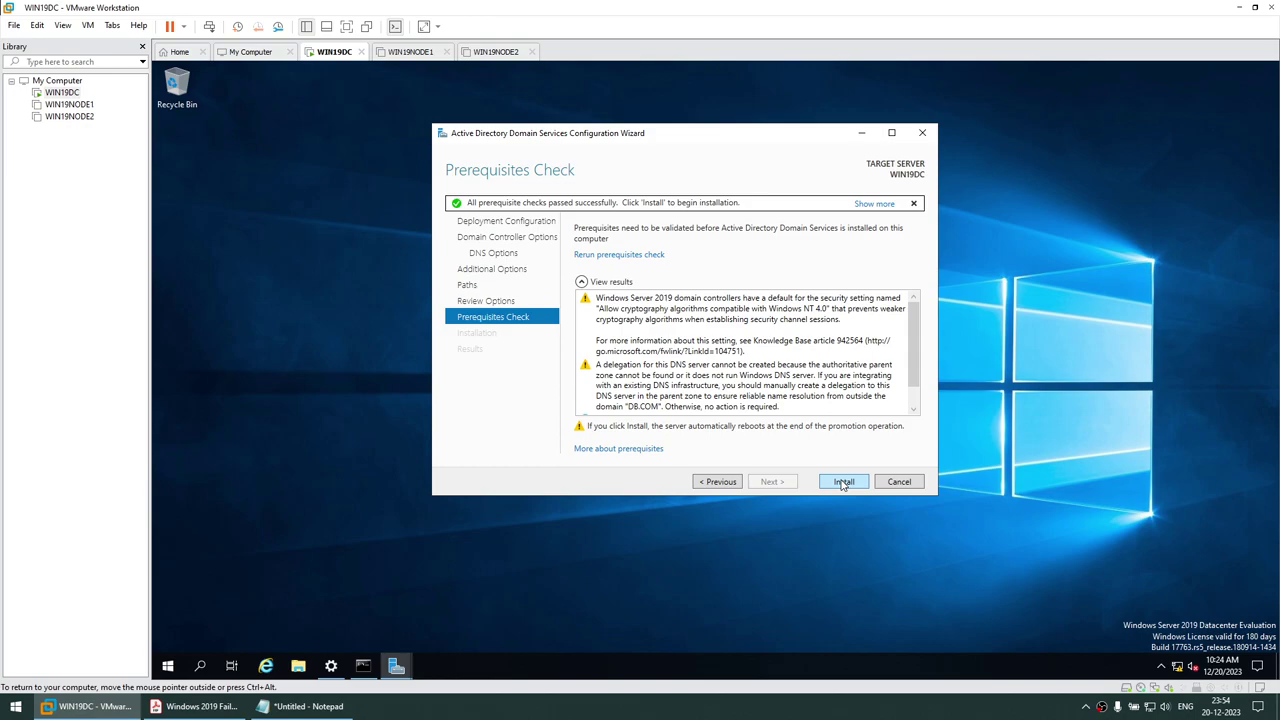
left_click(843, 482)
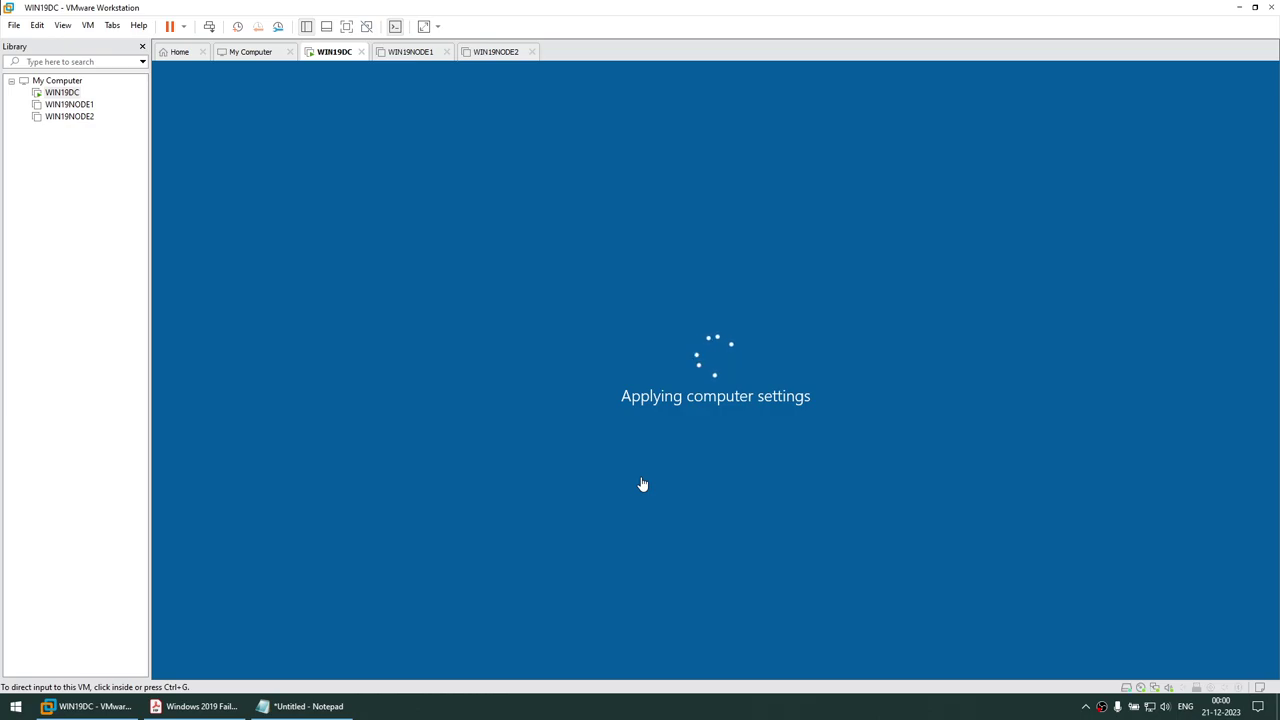
Check the date in the taskbar calendar while the promotion and reboot finish
mouse_move(1219, 711)
left_click(1219, 703)
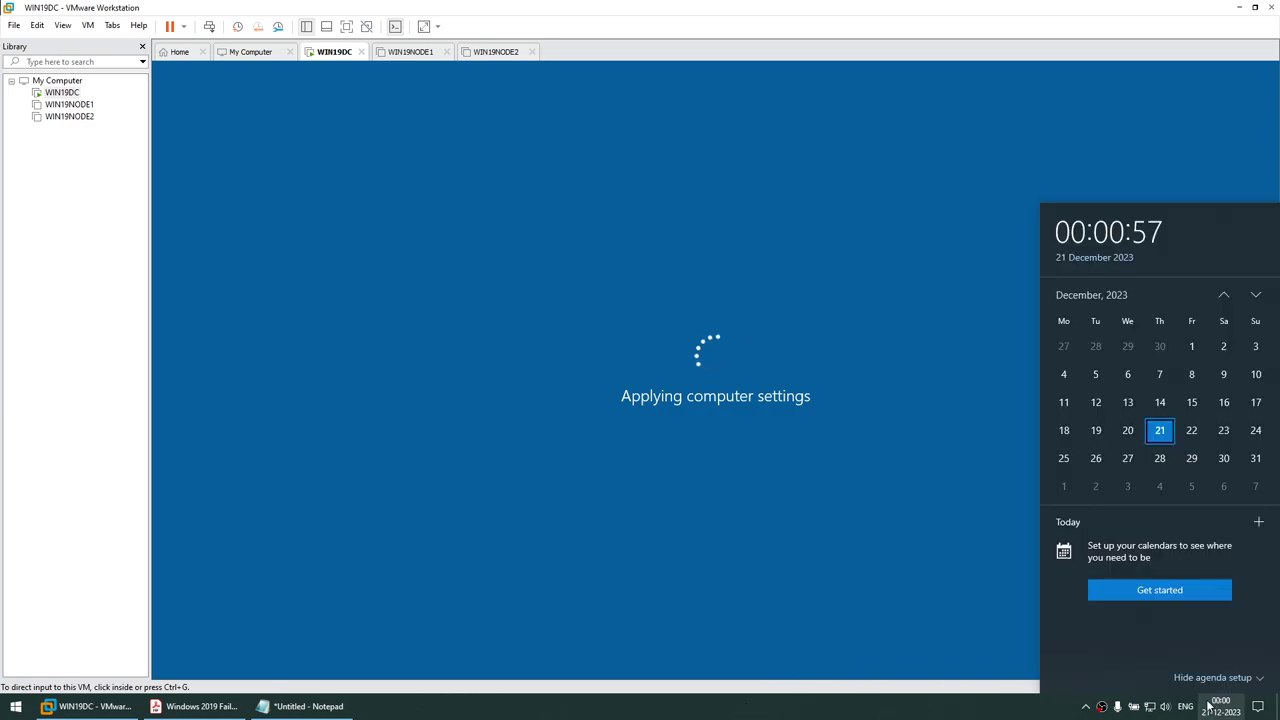
left_click(896, 713)
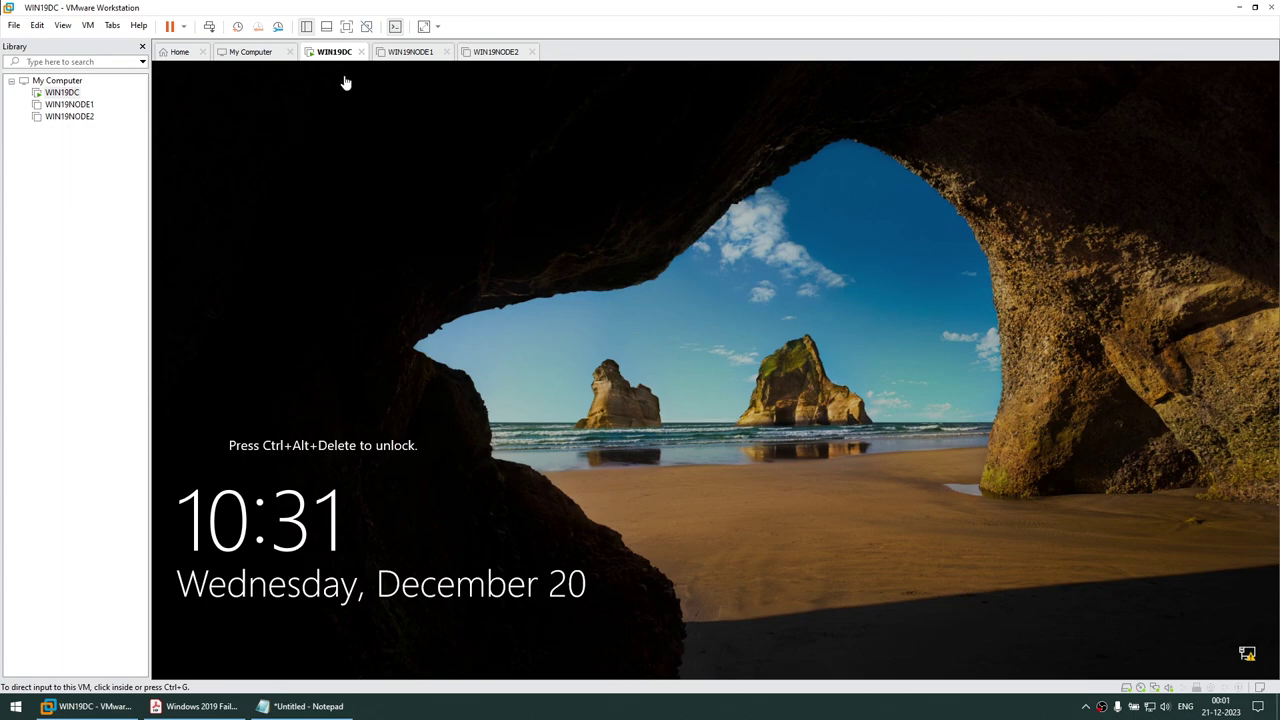
Sign in to WIN19DC via Send Ctrl+Alt+Del using the administrator password
left_click(88, 25)
left_click(122, 92)
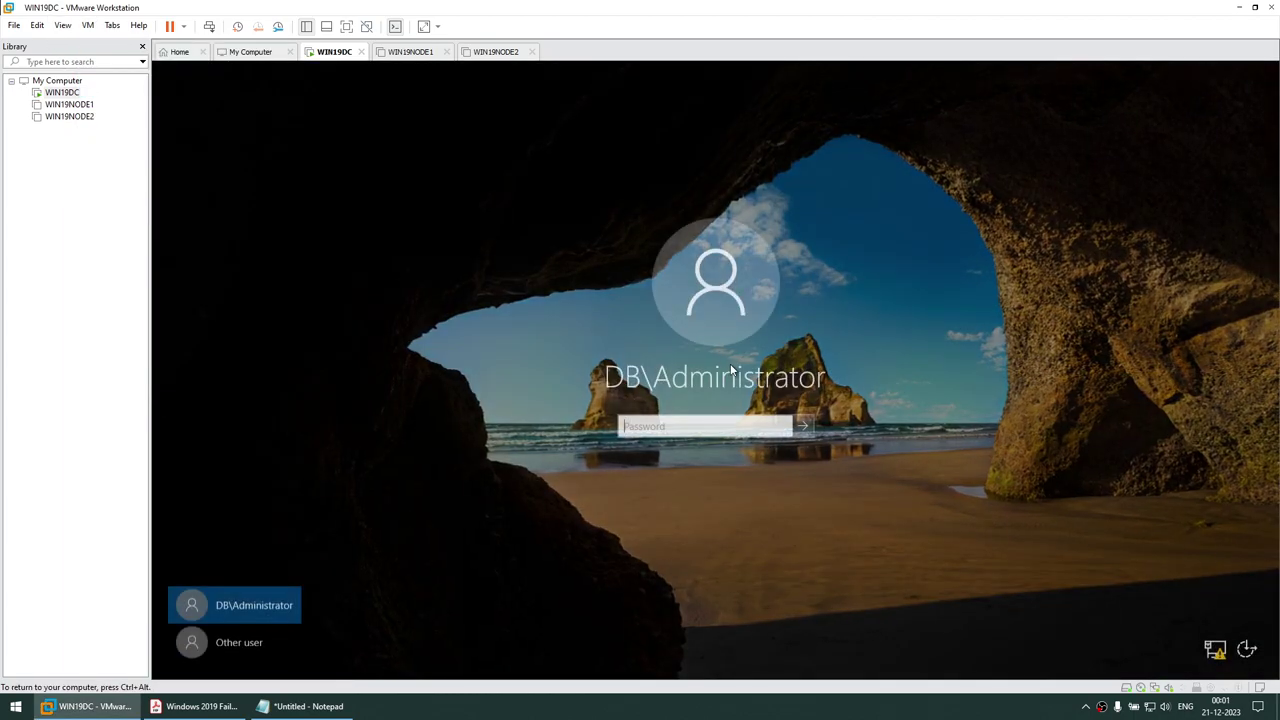
type("*******")
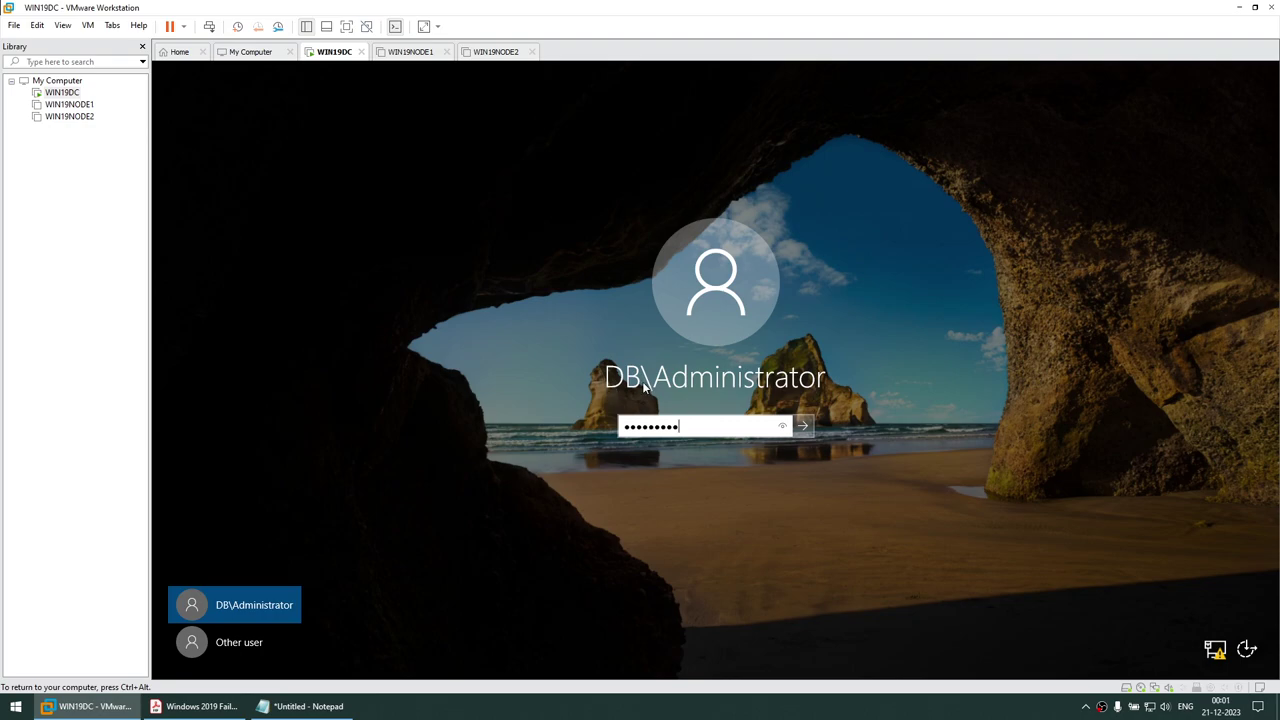
key("Return")
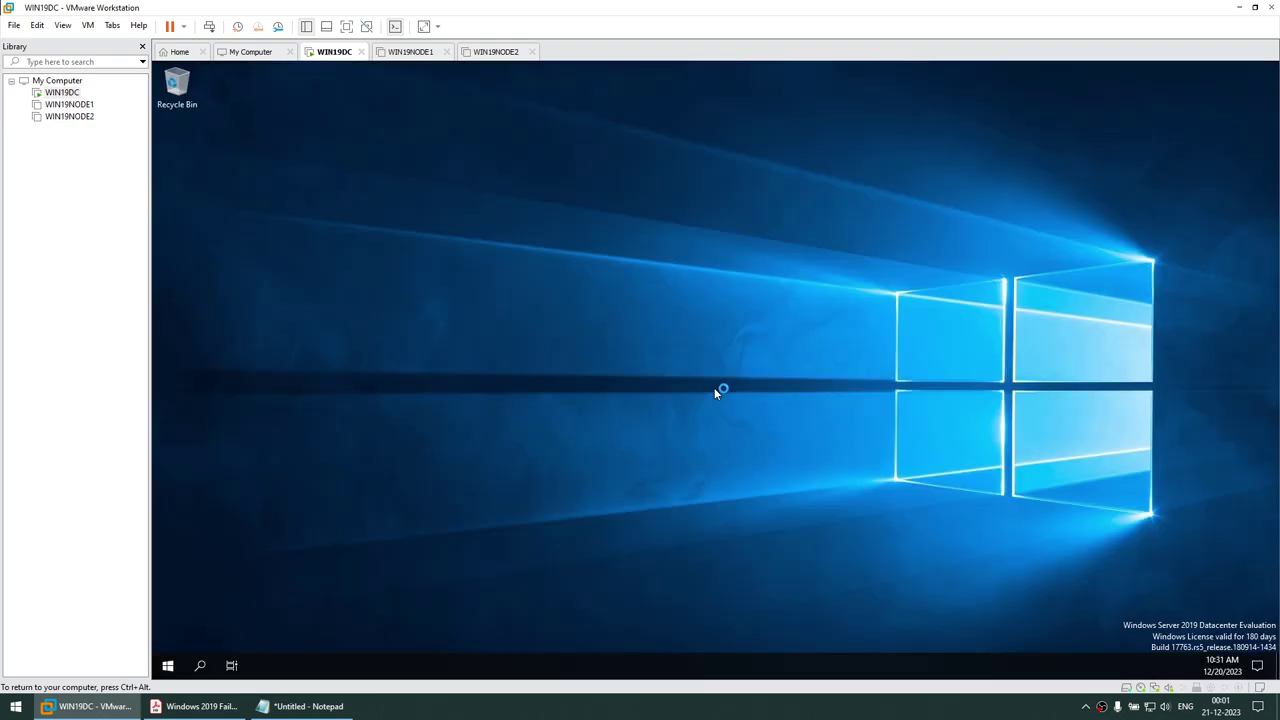
Check This PC's system properties show WIN19DC in domain DB.COM, then close all windows
key("super+e")
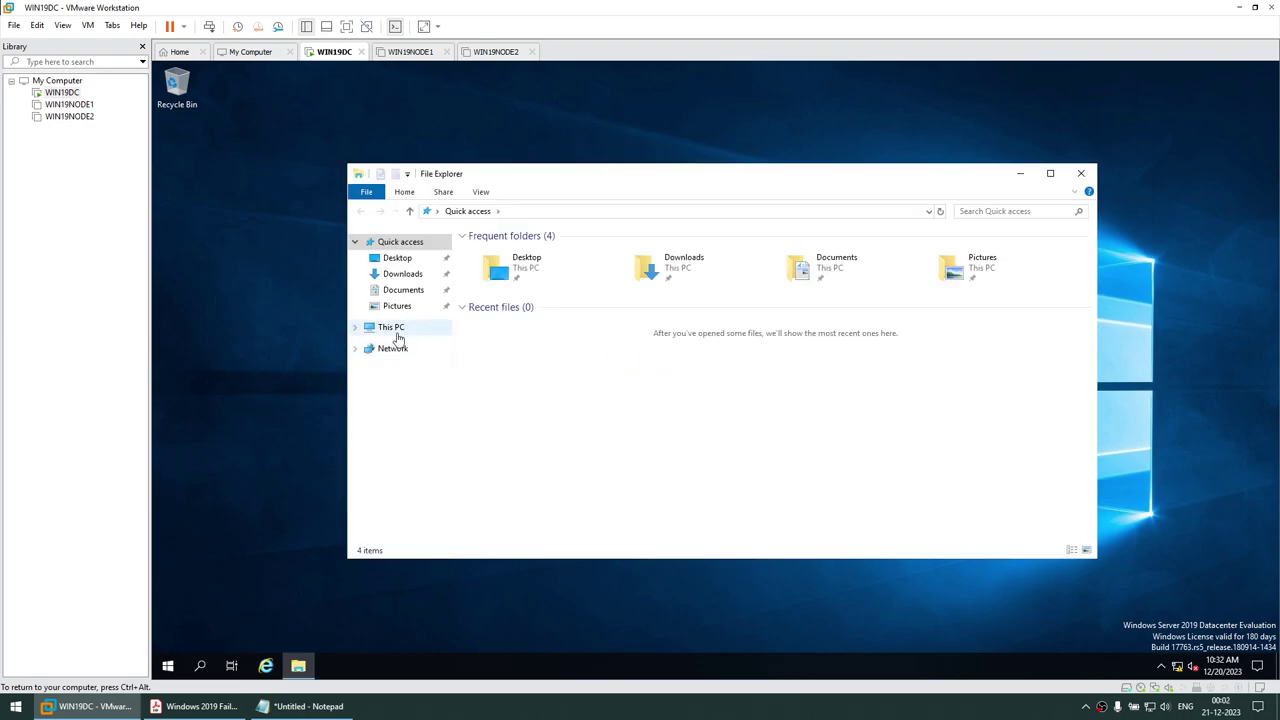
right_click(395, 331)
left_click(548, 508)
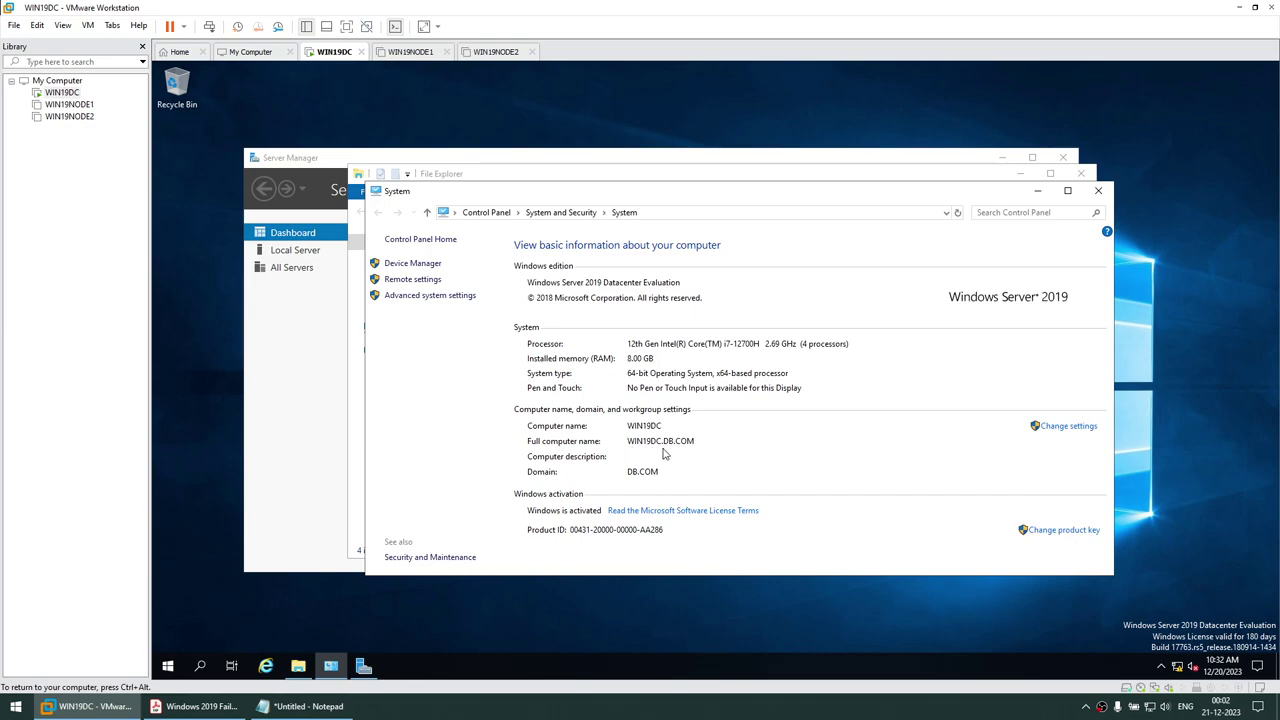
left_click(1098, 190)
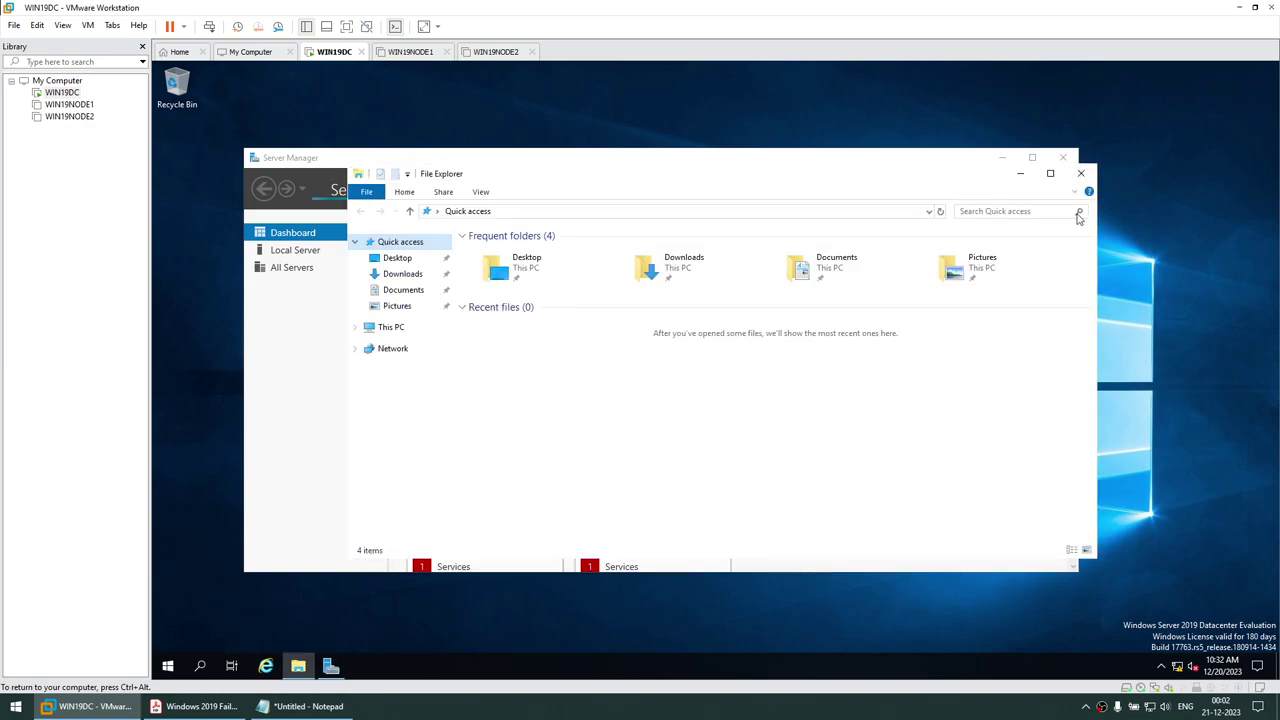
left_click(1080, 175)
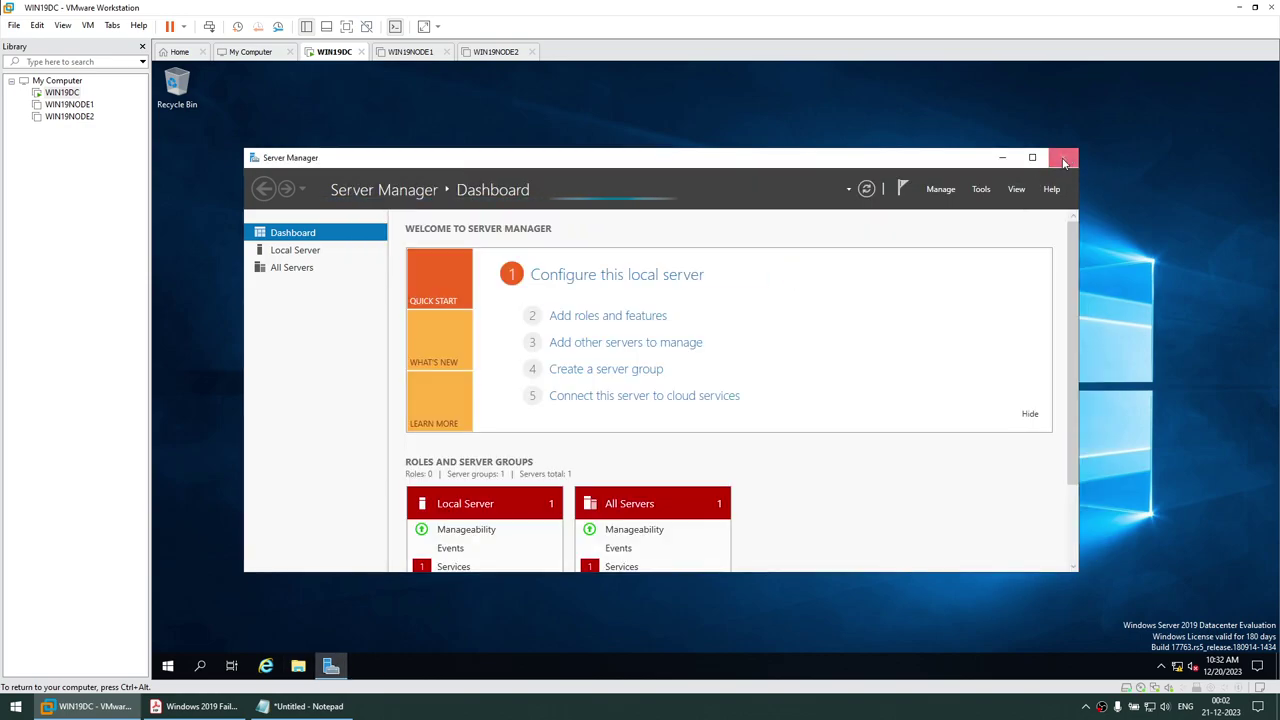
left_click(1063, 158)
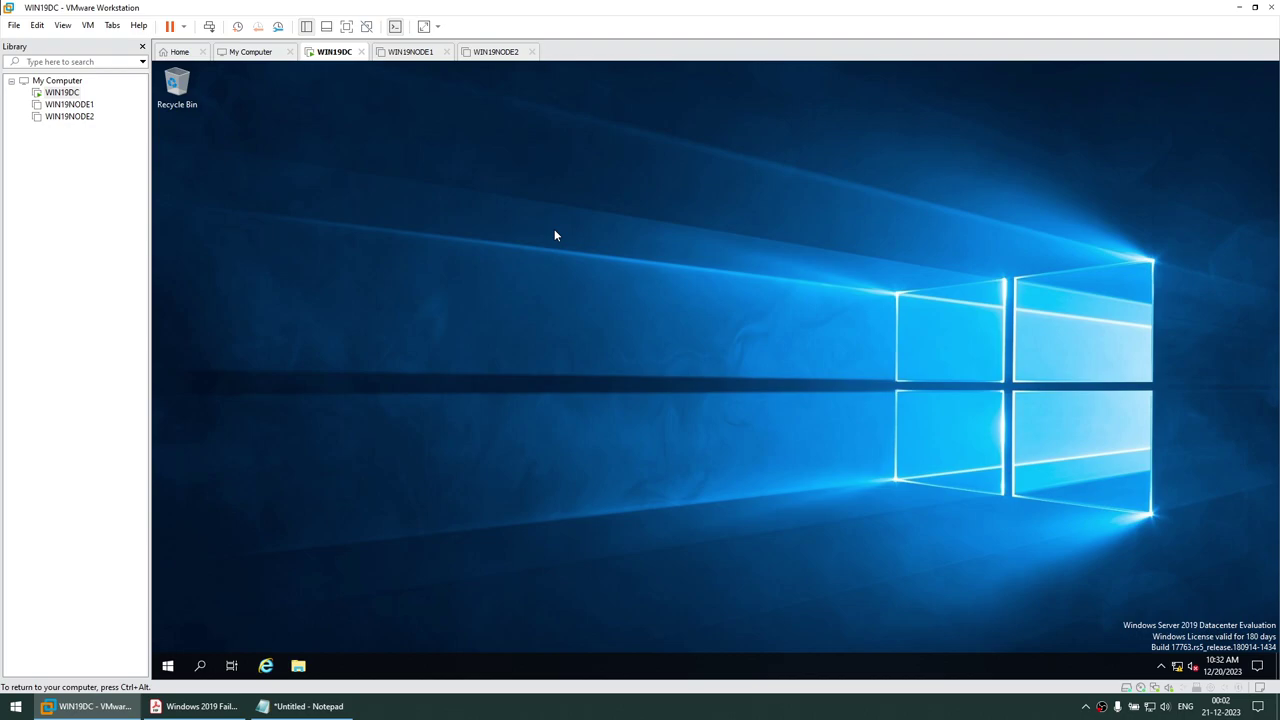
Highlight the iSCSI Target Server step in the PDF guide and return to the VM
left_click(196, 706)
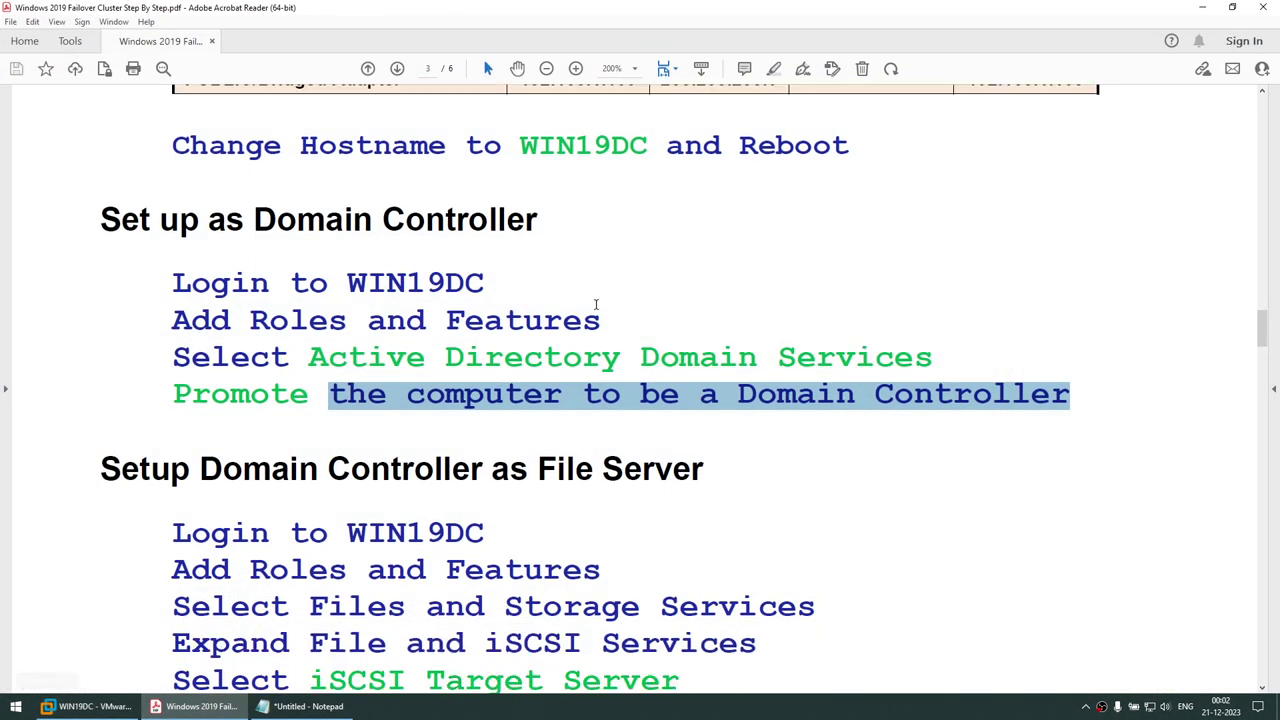
left_click_drag(120, 222, 723, 394)
scroll(723, 394, "down", 5)
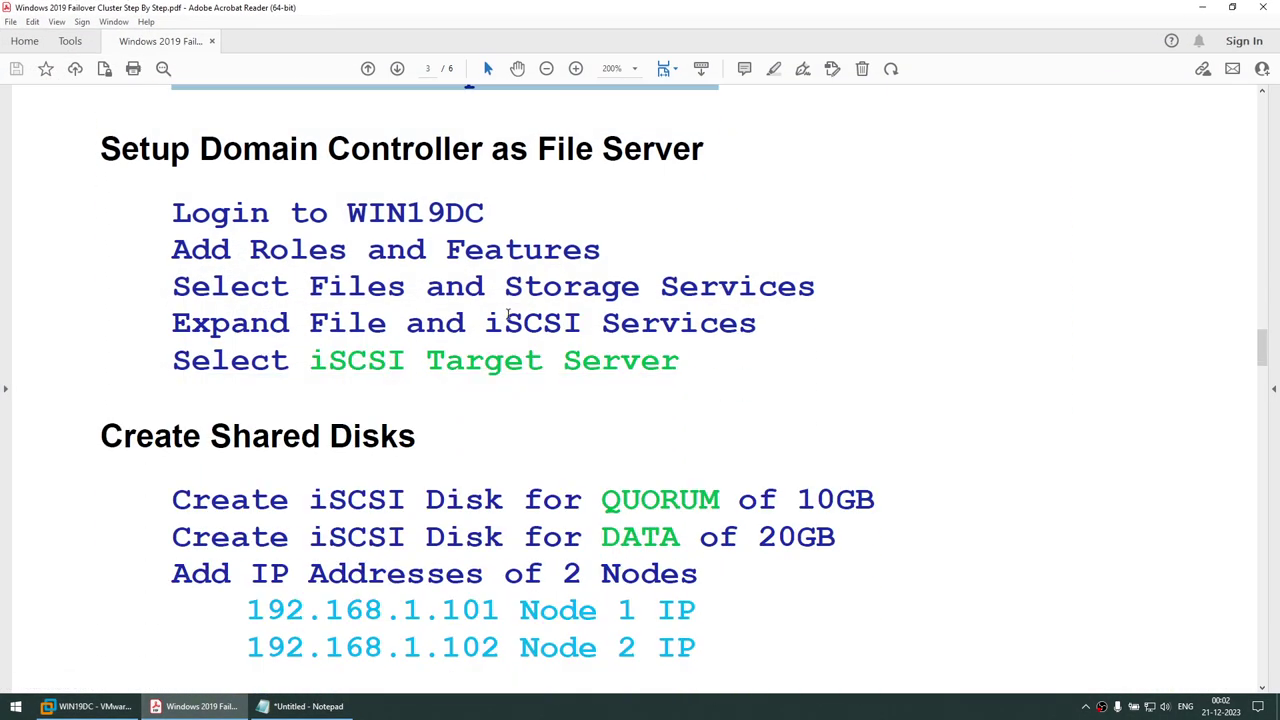
left_click_drag(318, 363, 680, 365)
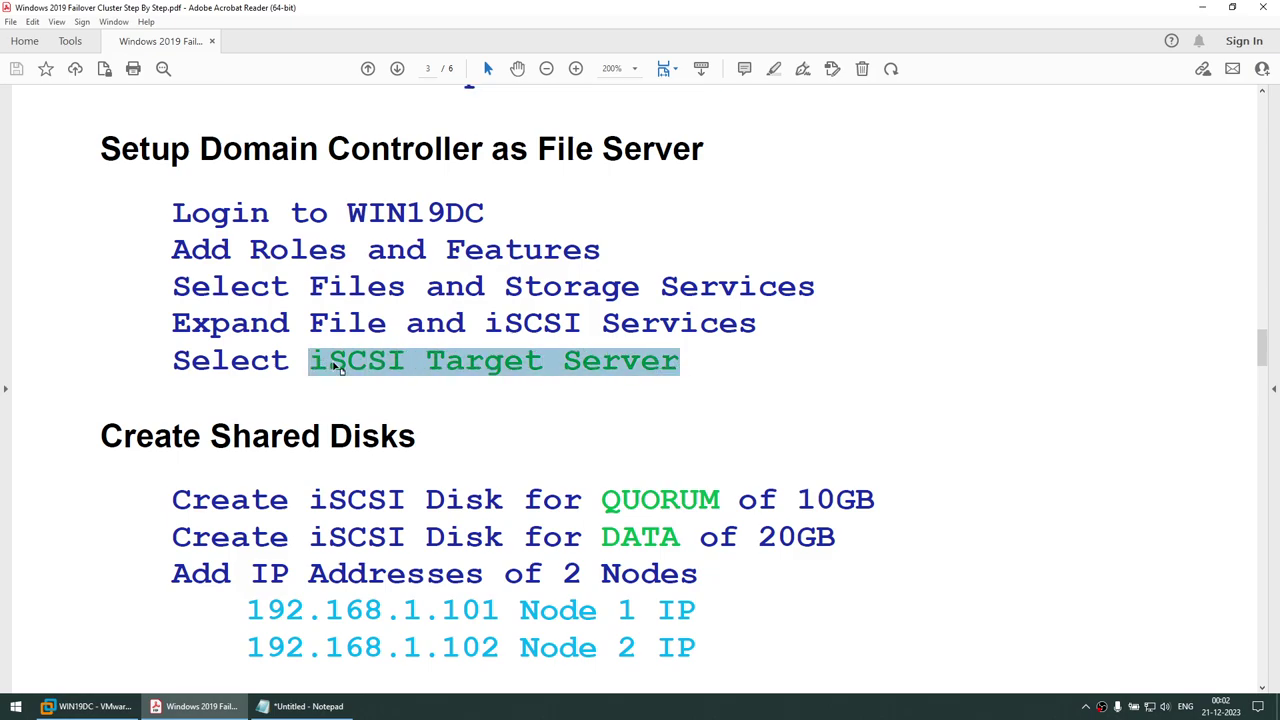
left_click(88, 706)
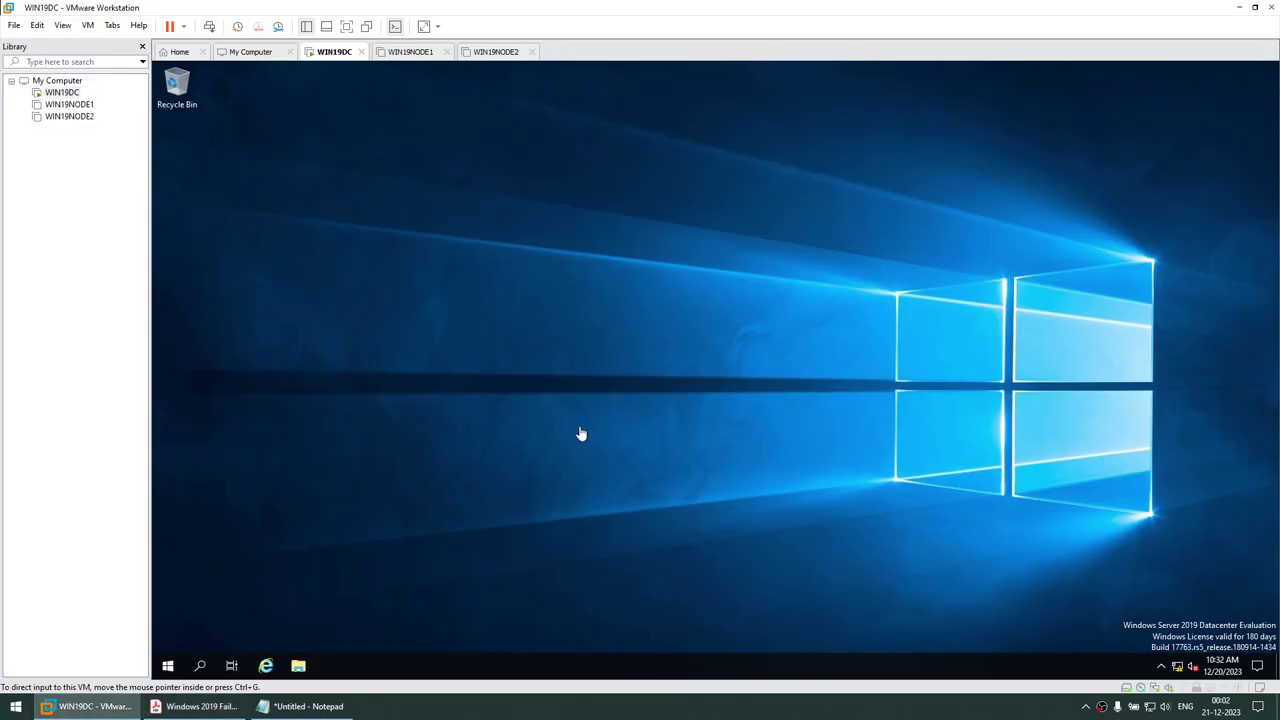
Open an administrator Command Prompt and list listening ports with 'netstat -an | findstr LISTE'
left_click(168, 665)
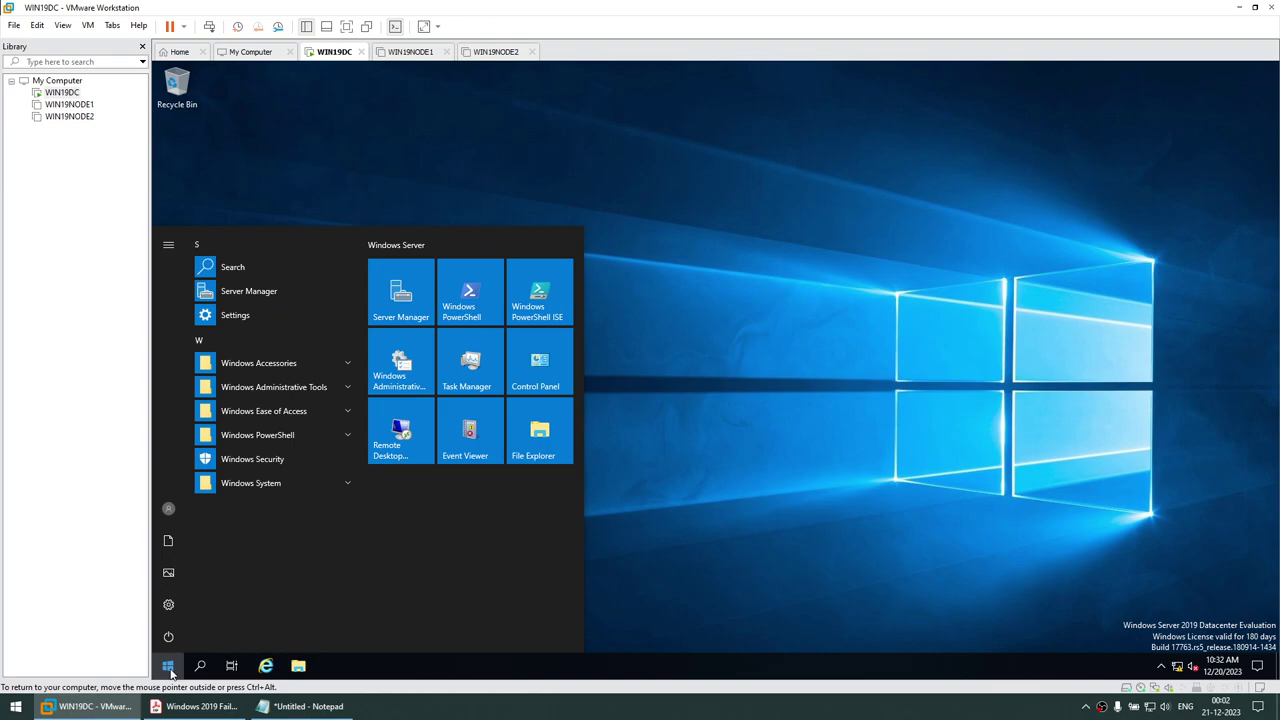
type("cmd")
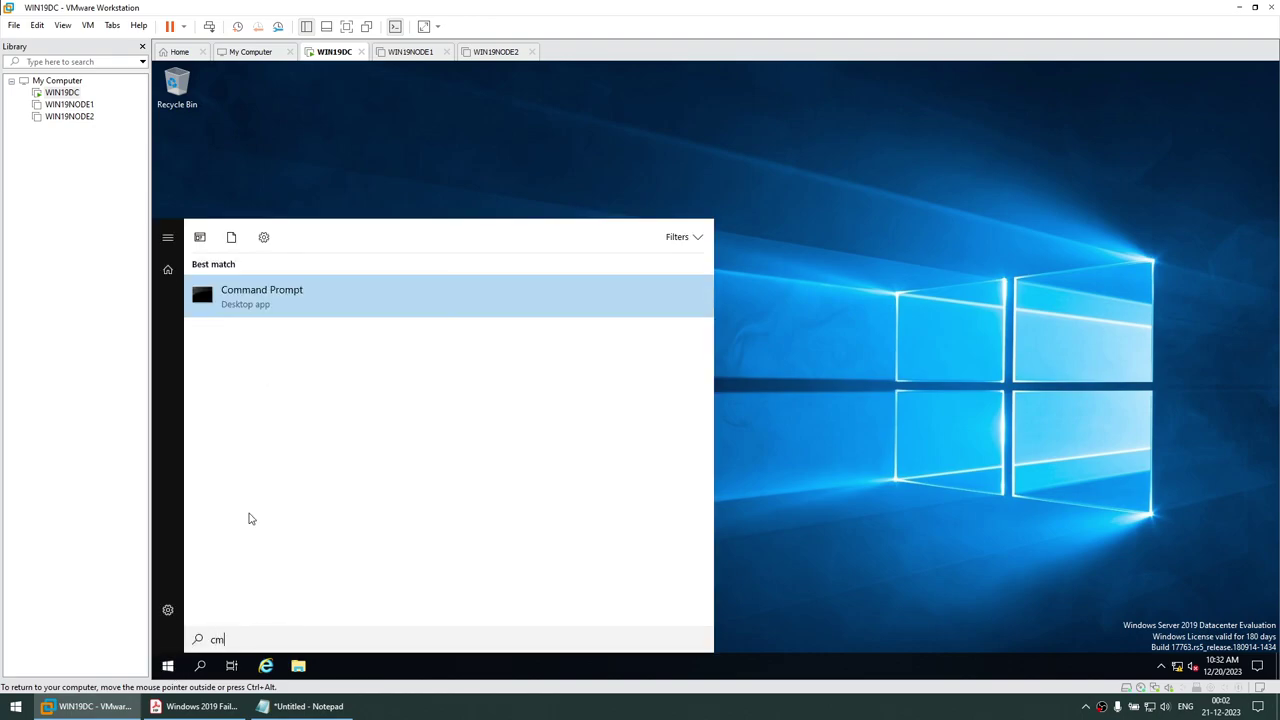
key("Return")
left_click_drag(624, 209, 571, 173)
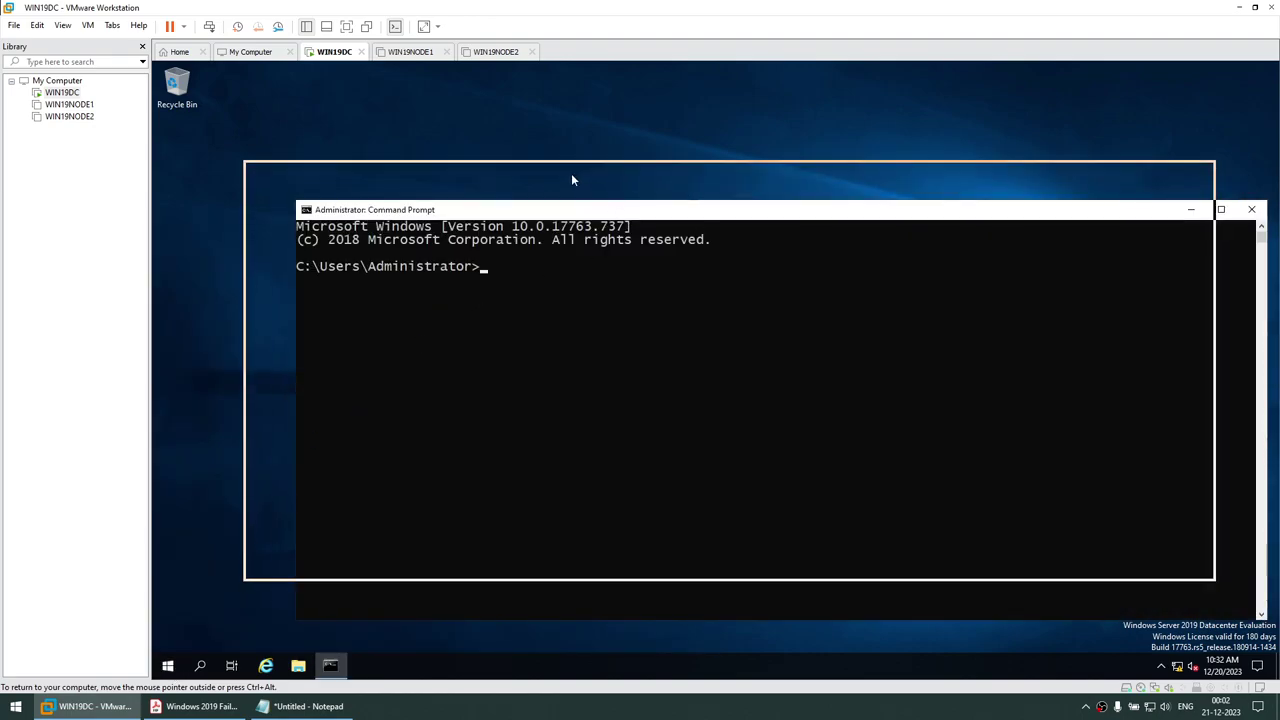
type("netstat")
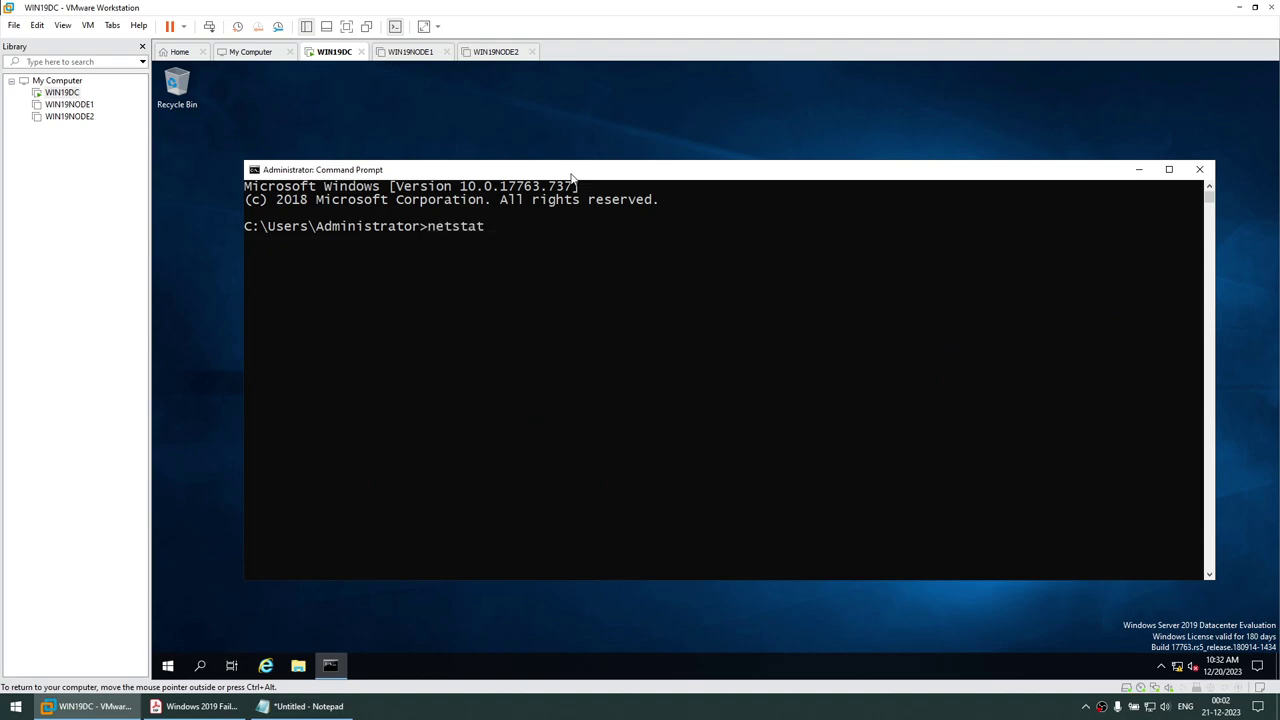
type(" -an | findstr LISTEN")
key("Return")
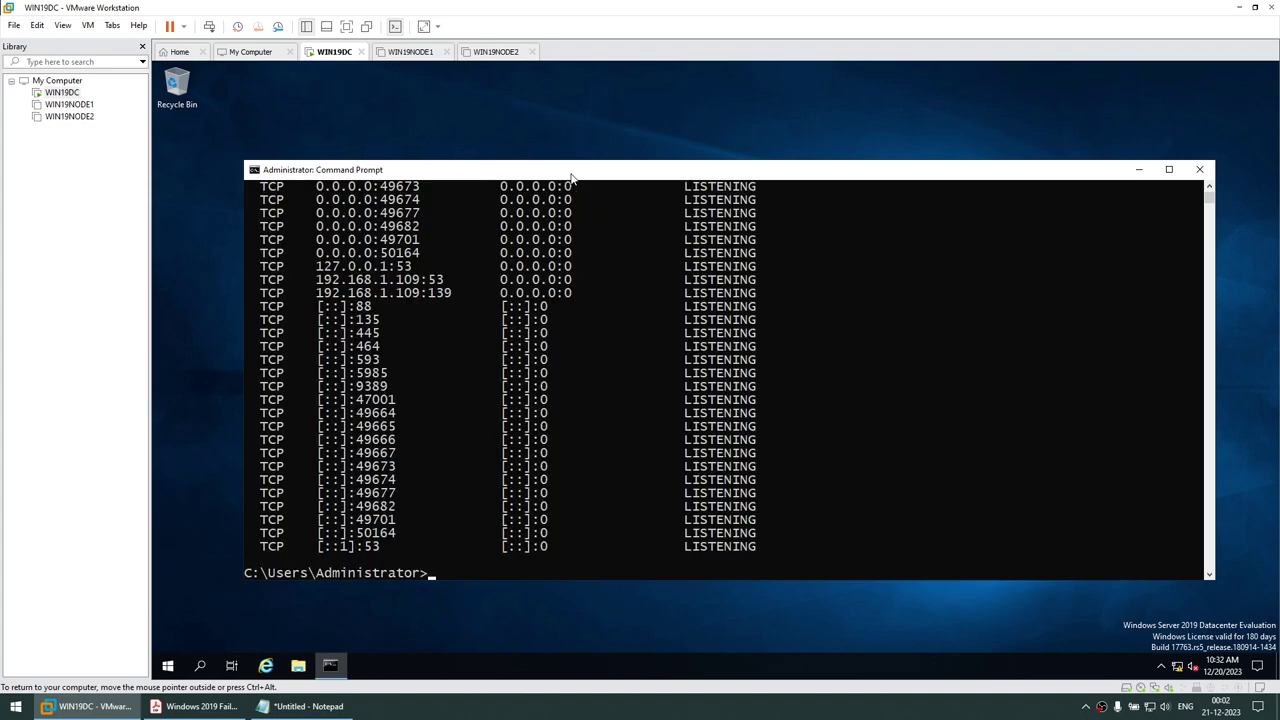
type("cls")
key("Return")
Filter the netstat listing by 326 to confirm ports 3268 and 3269, then launch Server Manager
key("Up")
key("Up")
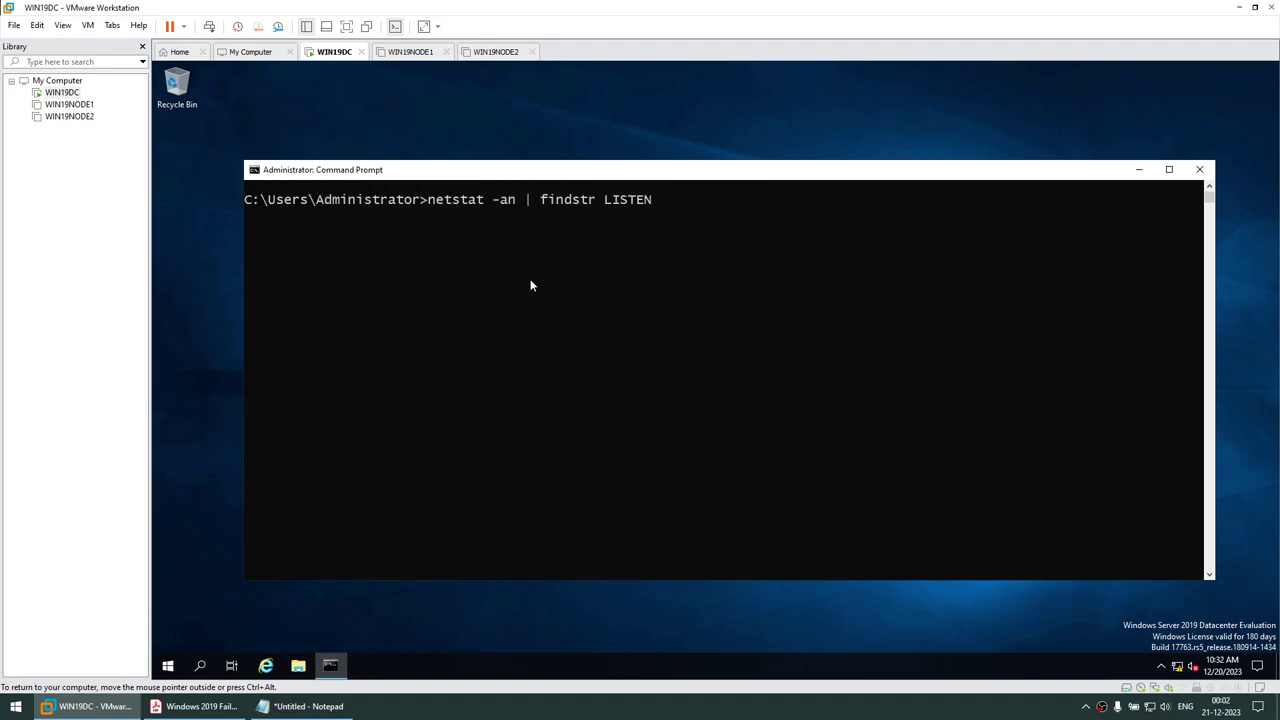
type("| findstr 3260")
key("BackSpace")
key("Return")
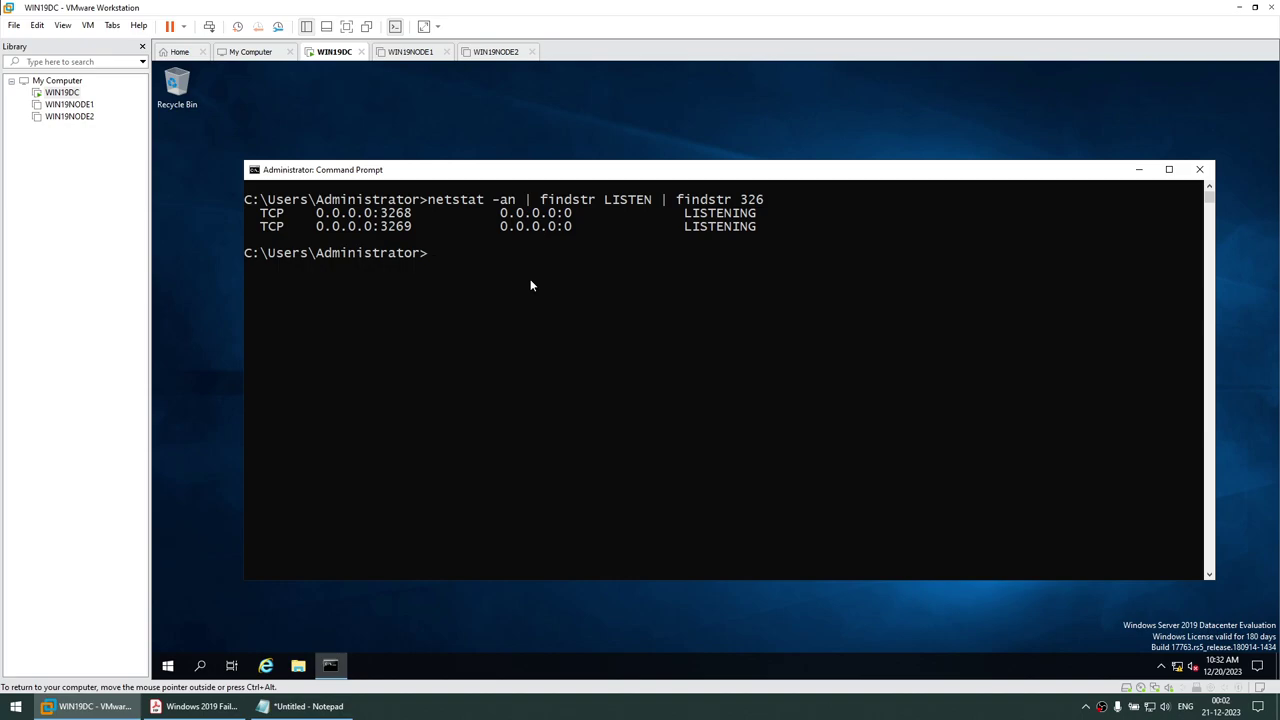
left_click(160, 672)
left_click(412, 300)
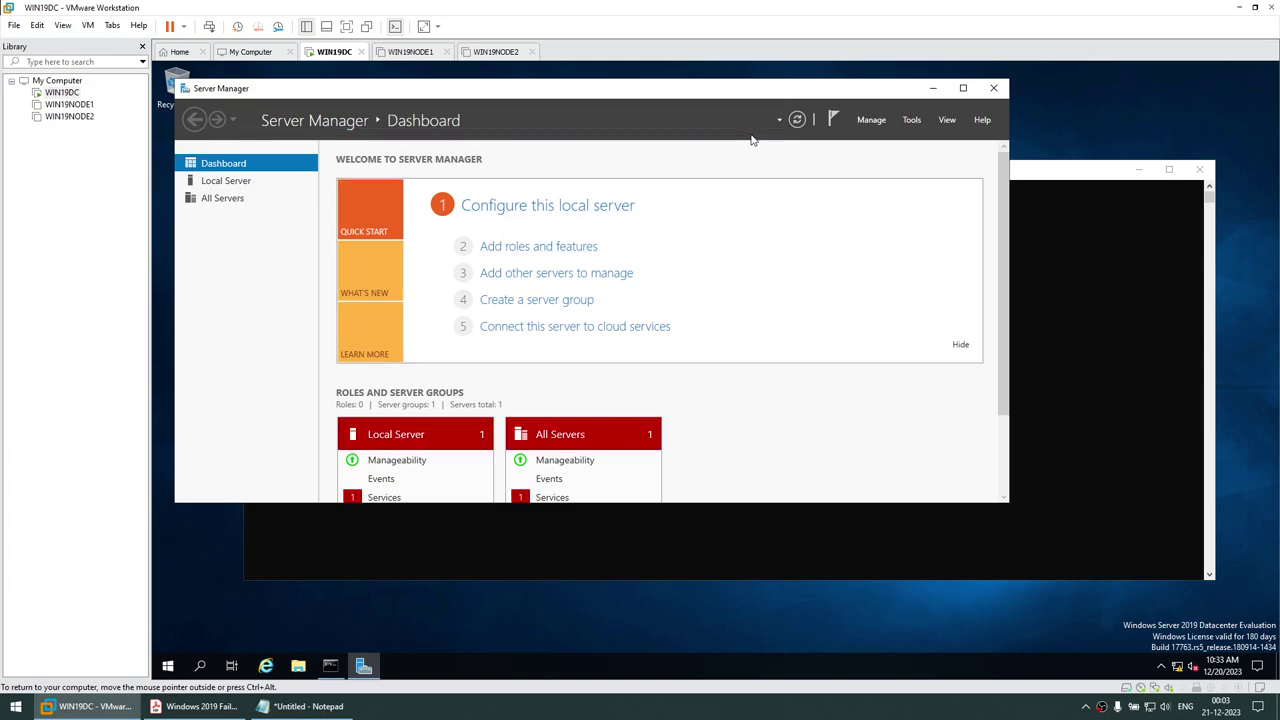
In Add Roles and Features, select iSCSI Target Server under File and iSCSI Services
left_click(565, 250)
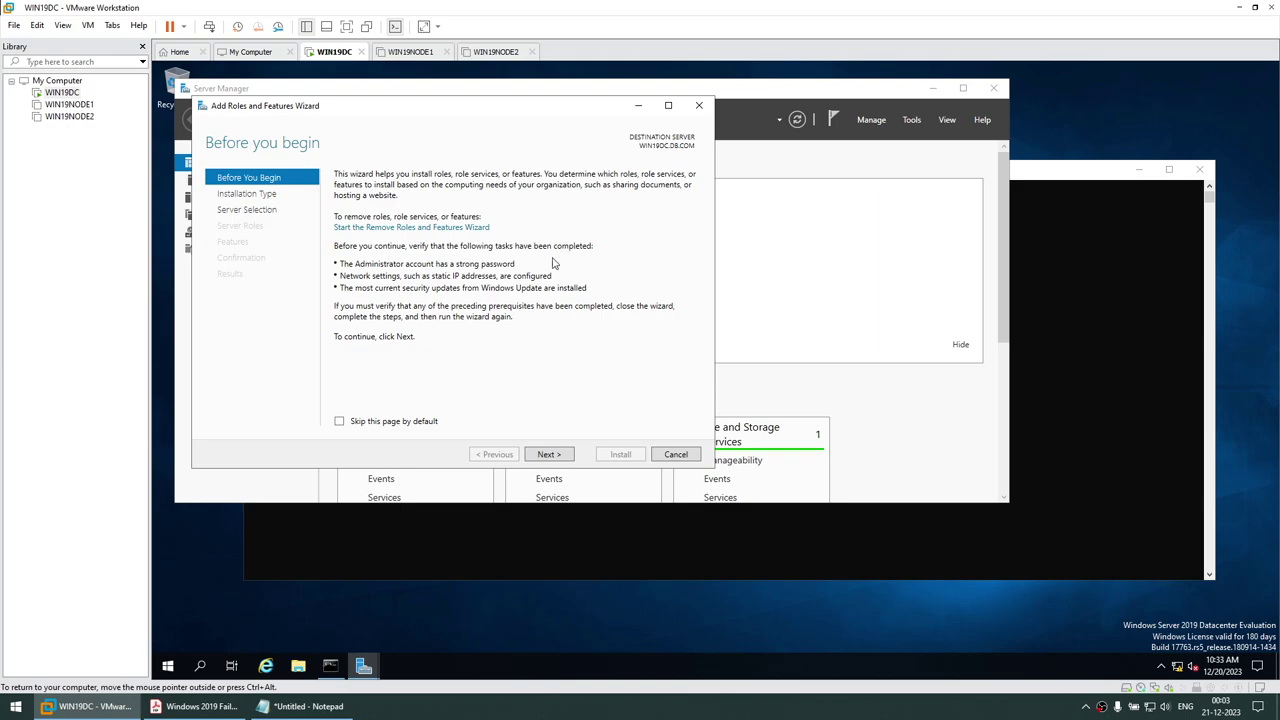
left_click(540, 458)
left_click(540, 458)
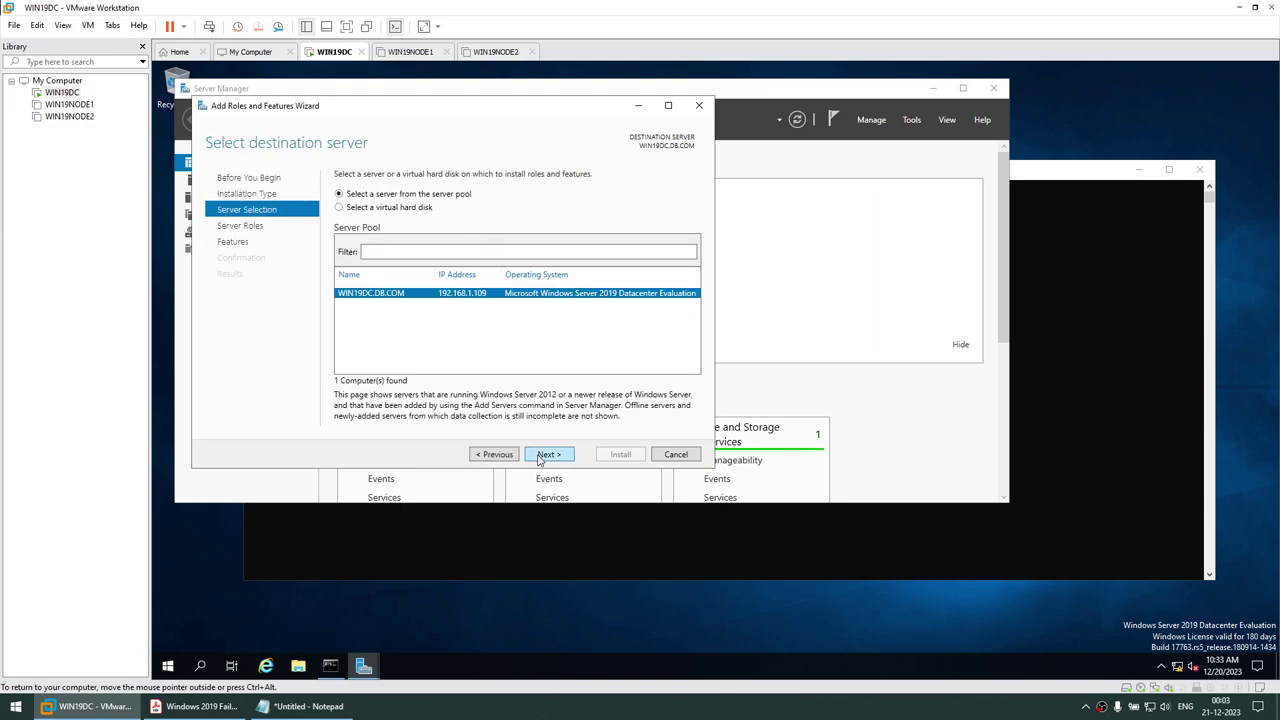
left_click(540, 458)
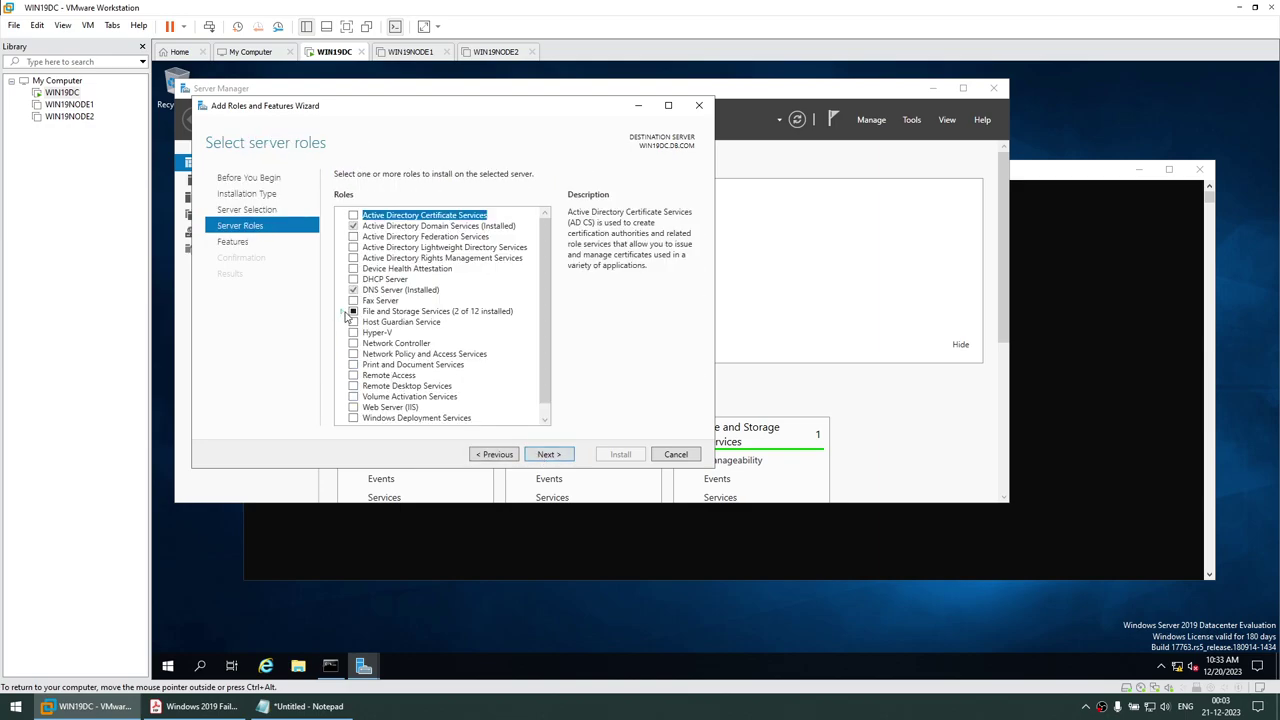
left_click(344, 312)
left_click(356, 322)
scroll(398, 396, "down", 1)
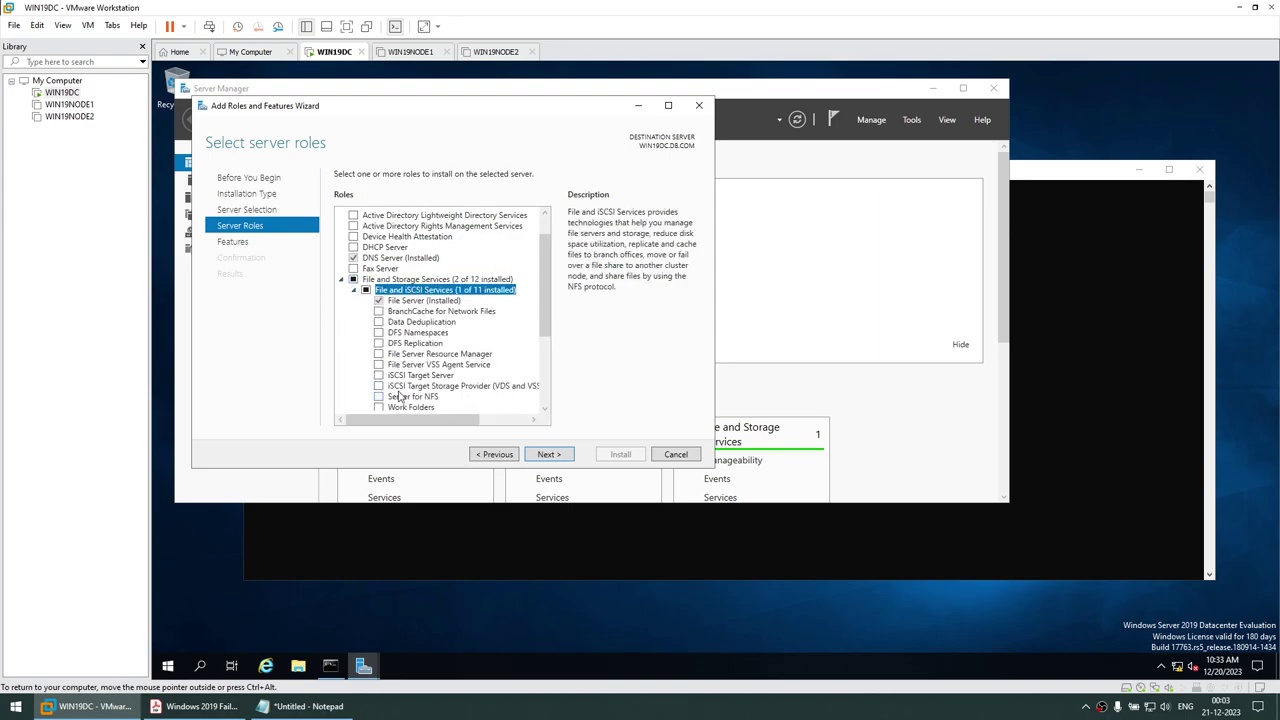
left_click(380, 376)
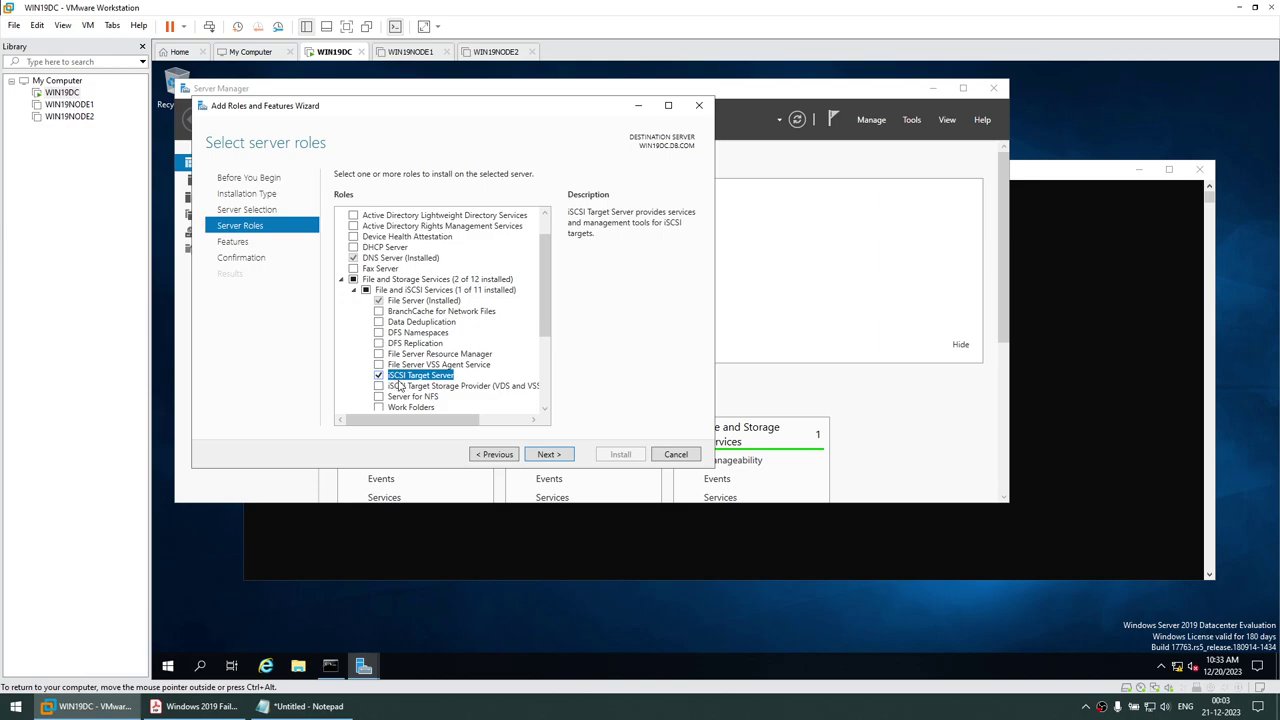
Install the iSCSI Target Server role with automatic restart allowed, then close the finished wizard
left_click(548, 454)
left_click(547, 454)
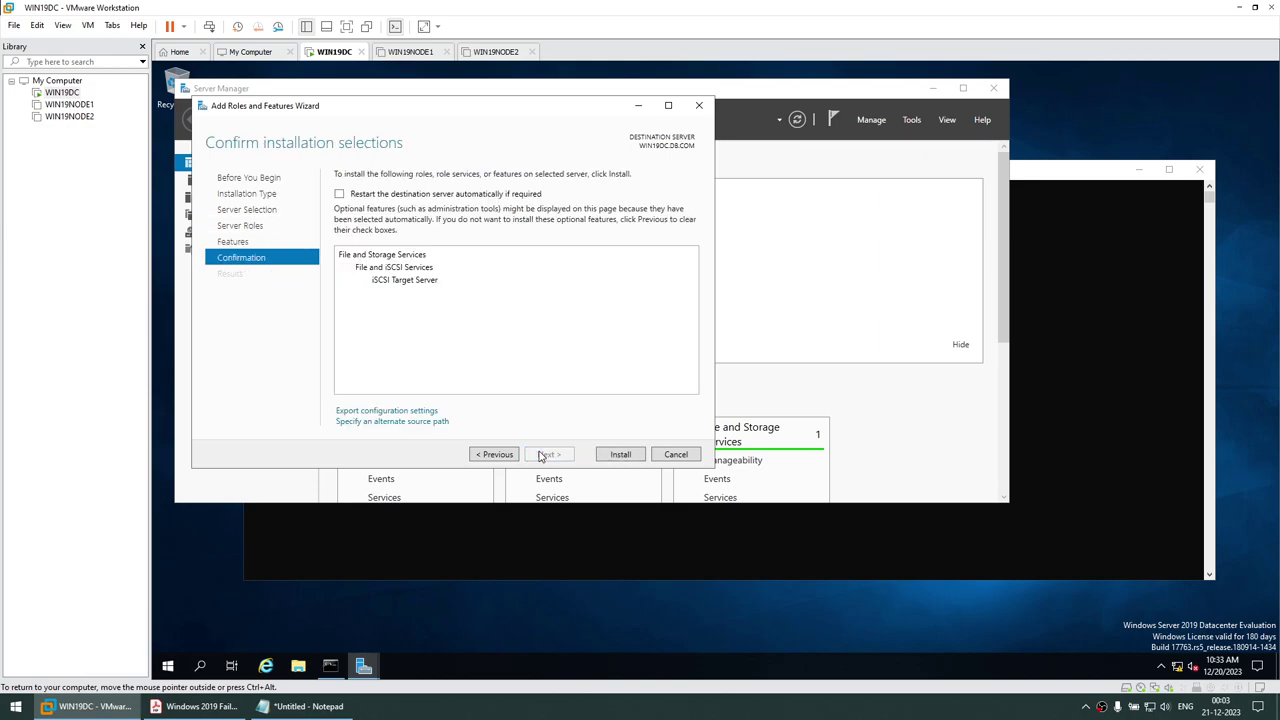
left_click(339, 193)
left_click(751, 416)
left_click(620, 460)
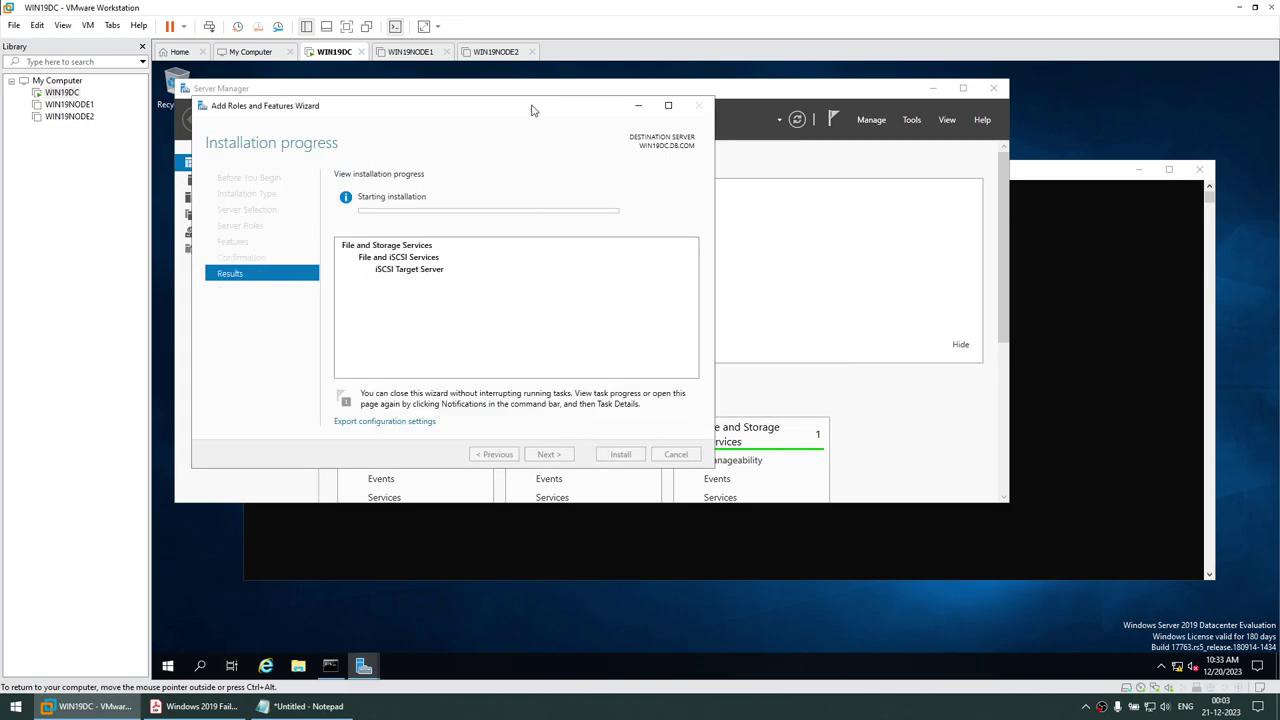
left_click_drag(532, 110, 763, 152)
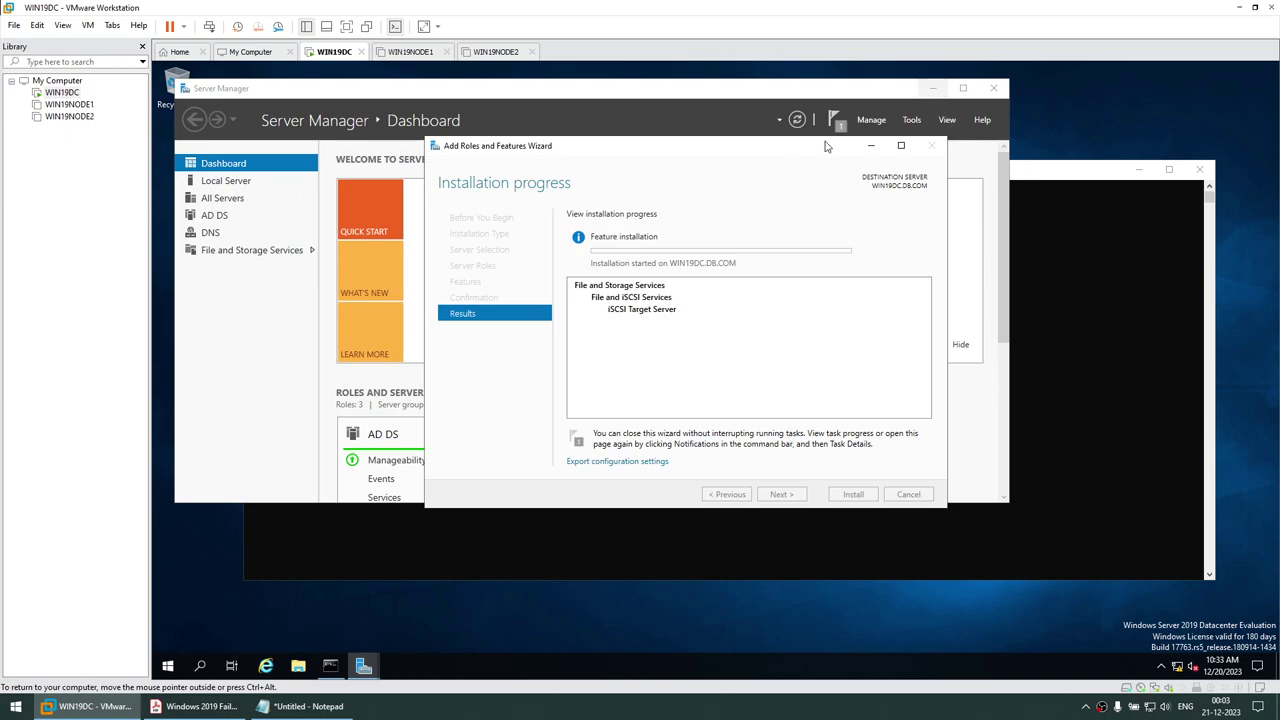
left_click_drag(685, 145, 594, 130)
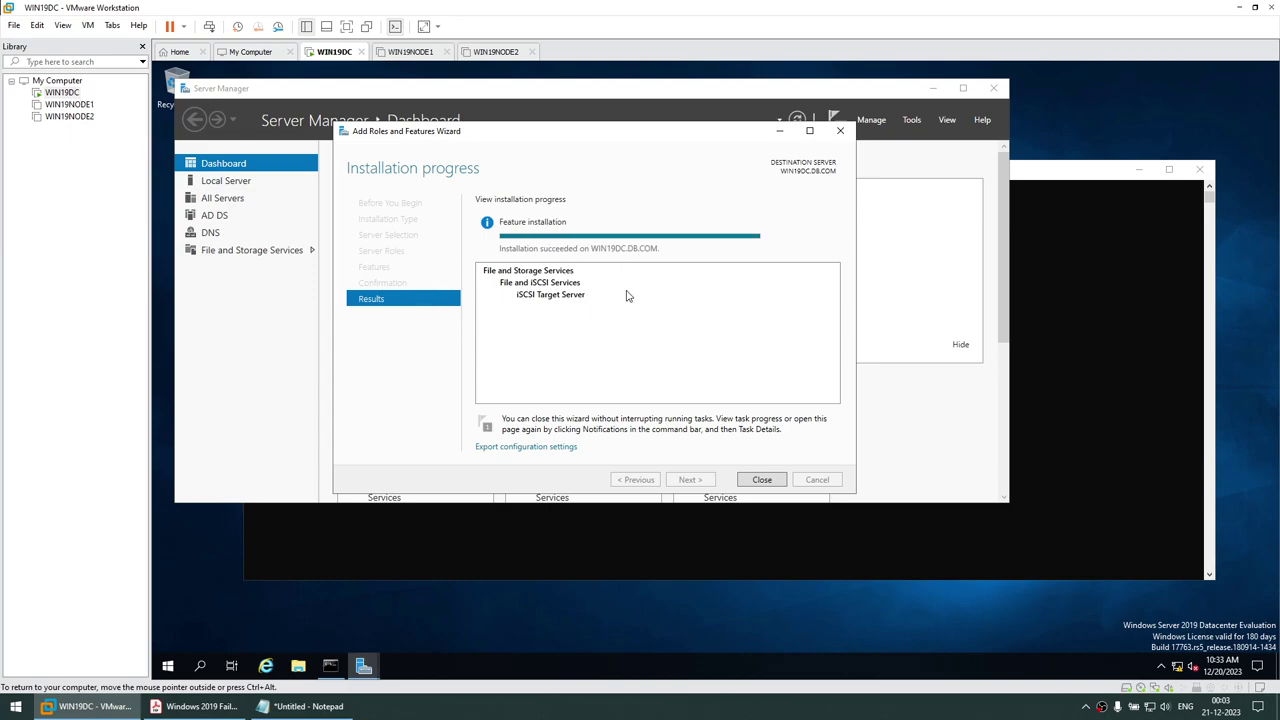
left_click(762, 481)
left_click(703, 374)
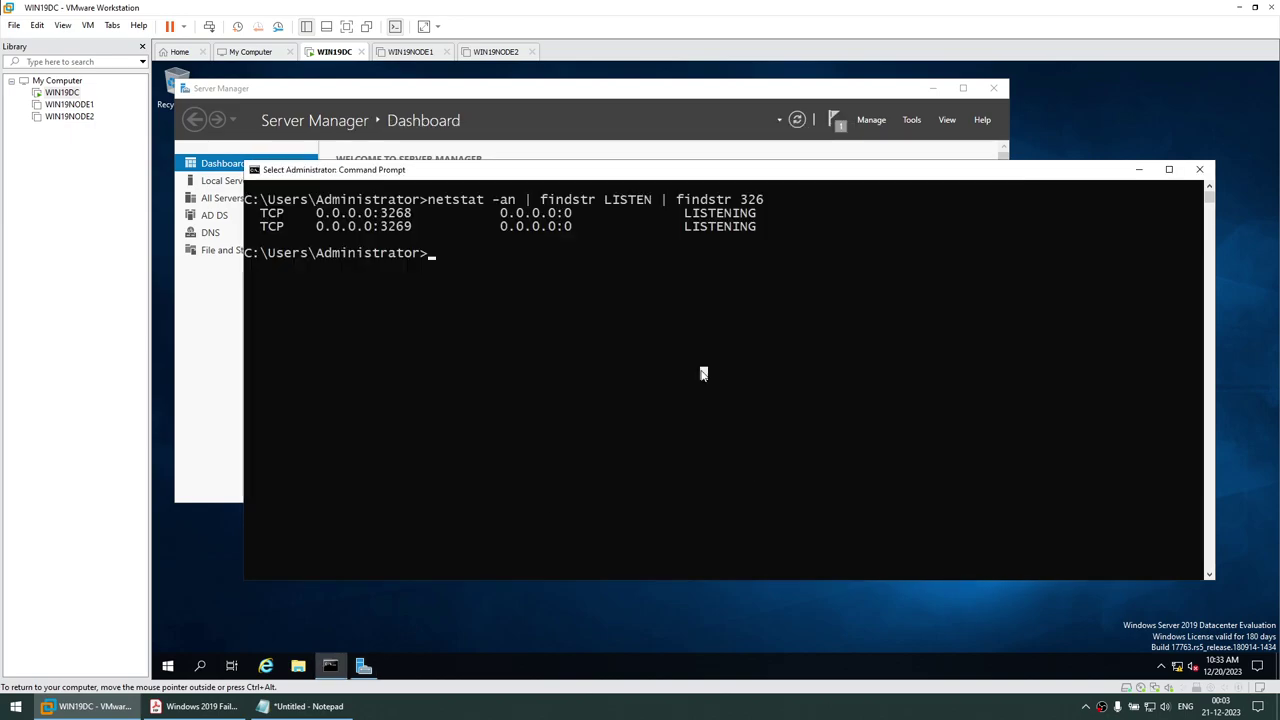
Rerun netstat to confirm 192.168.1.109:3260 is listening, then minimize the Command Prompt
key("Up")
key("Return")
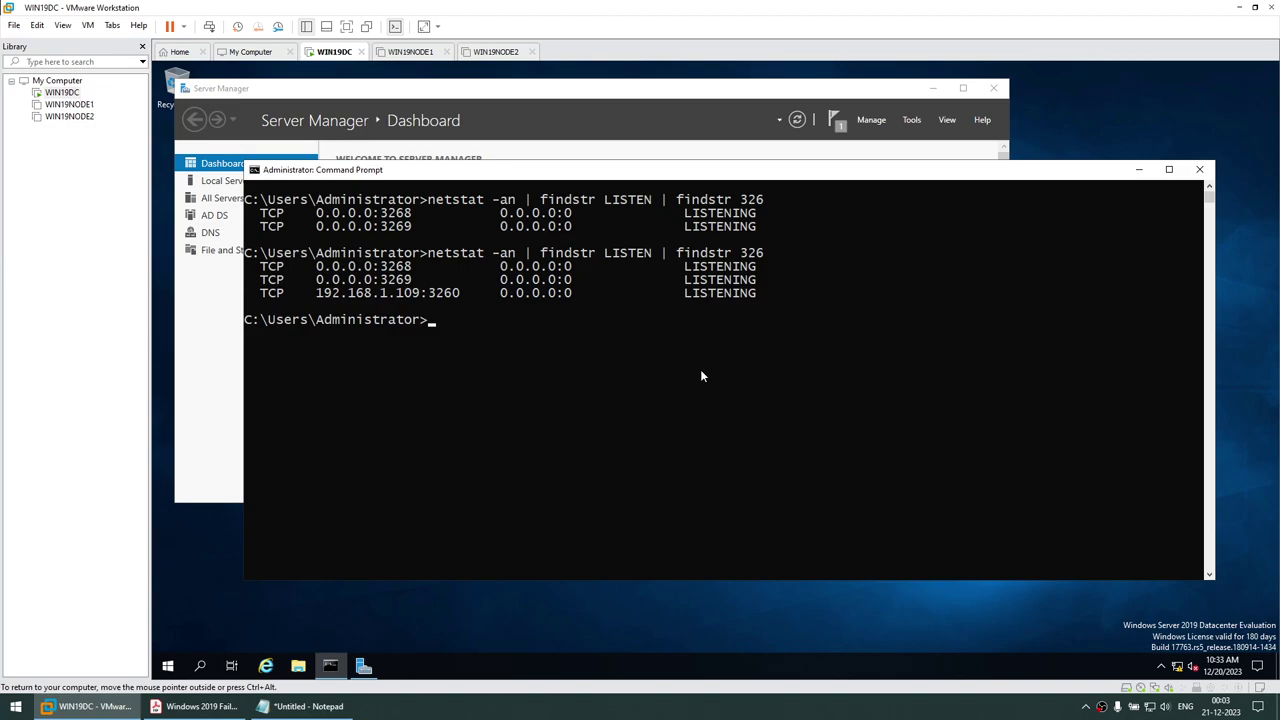
left_click_drag(430, 294, 455, 302)
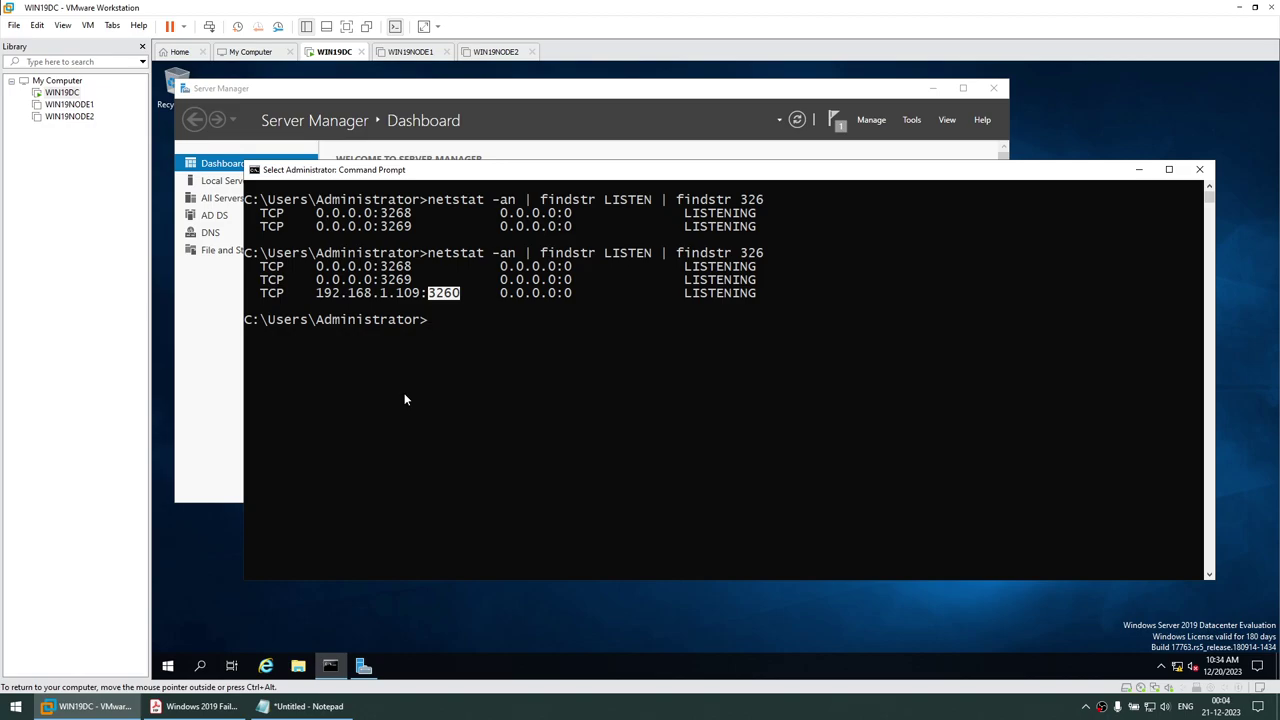
left_click(1138, 169)
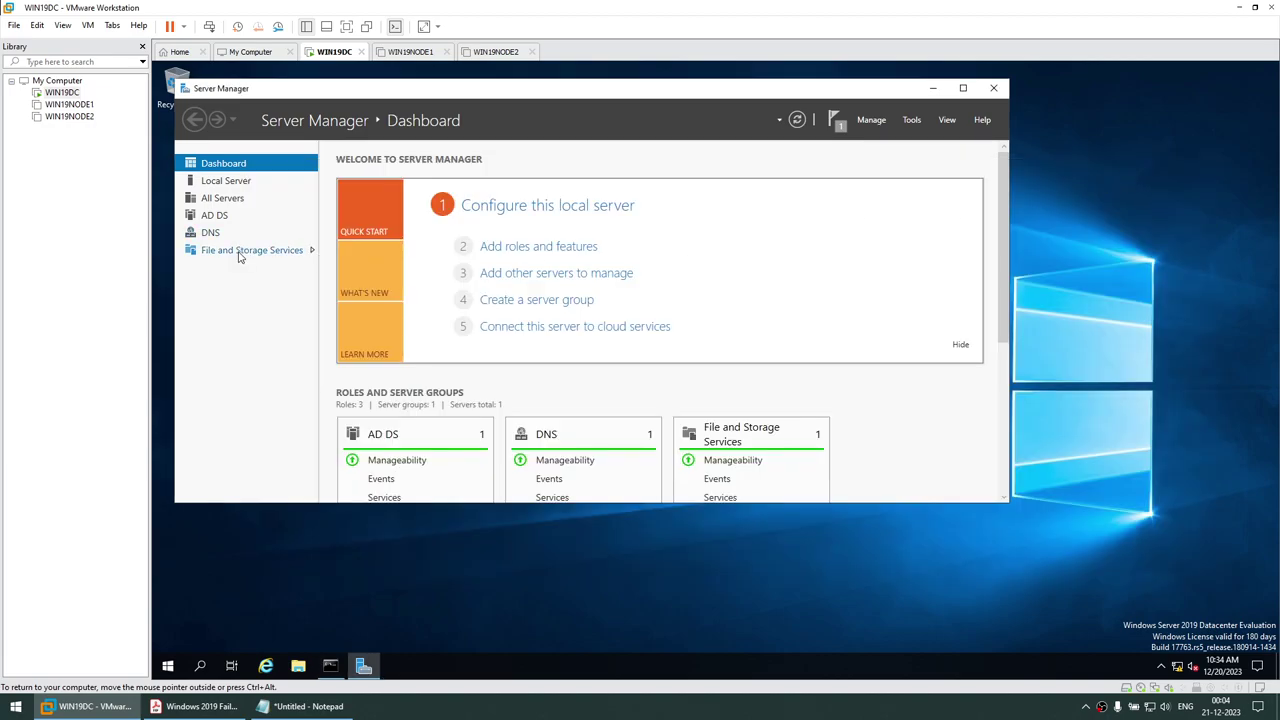
Go to File and Storage Services' iSCSI view and start a new iSCSI virtual disk
left_click_drag(501, 97, 632, 148)
left_click(400, 303)
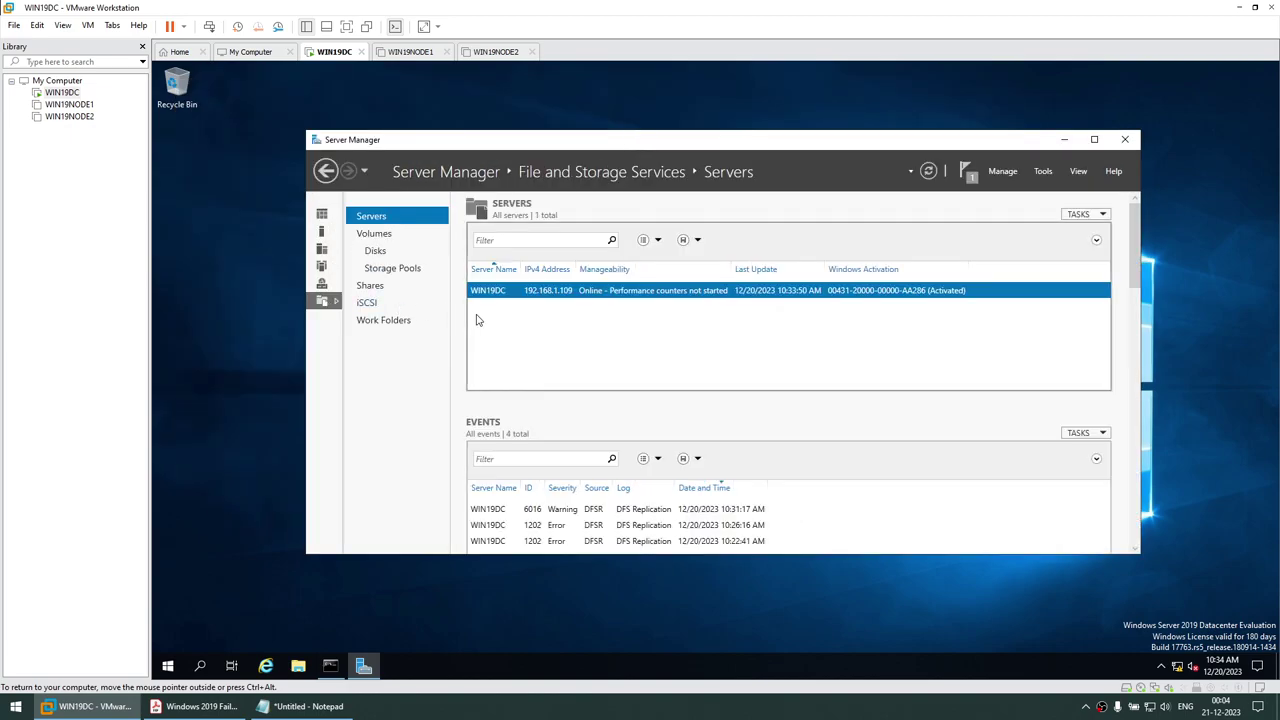
left_click(375, 303)
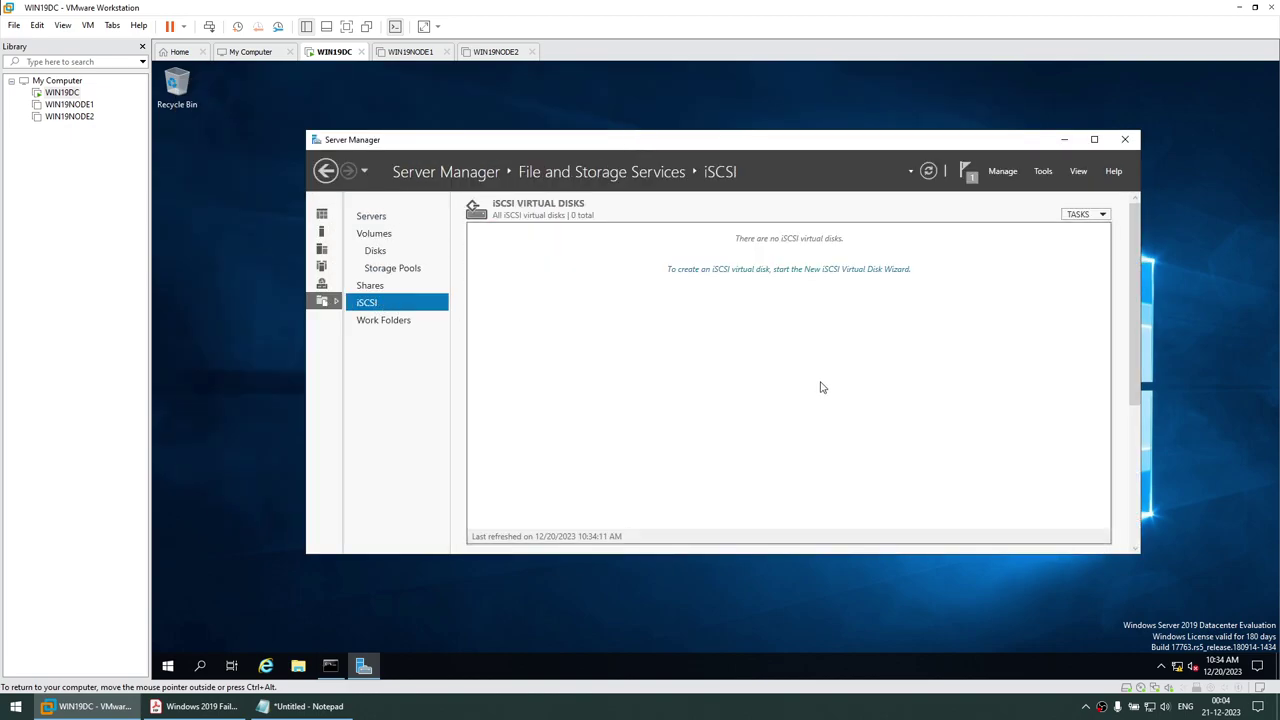
left_click(738, 270)
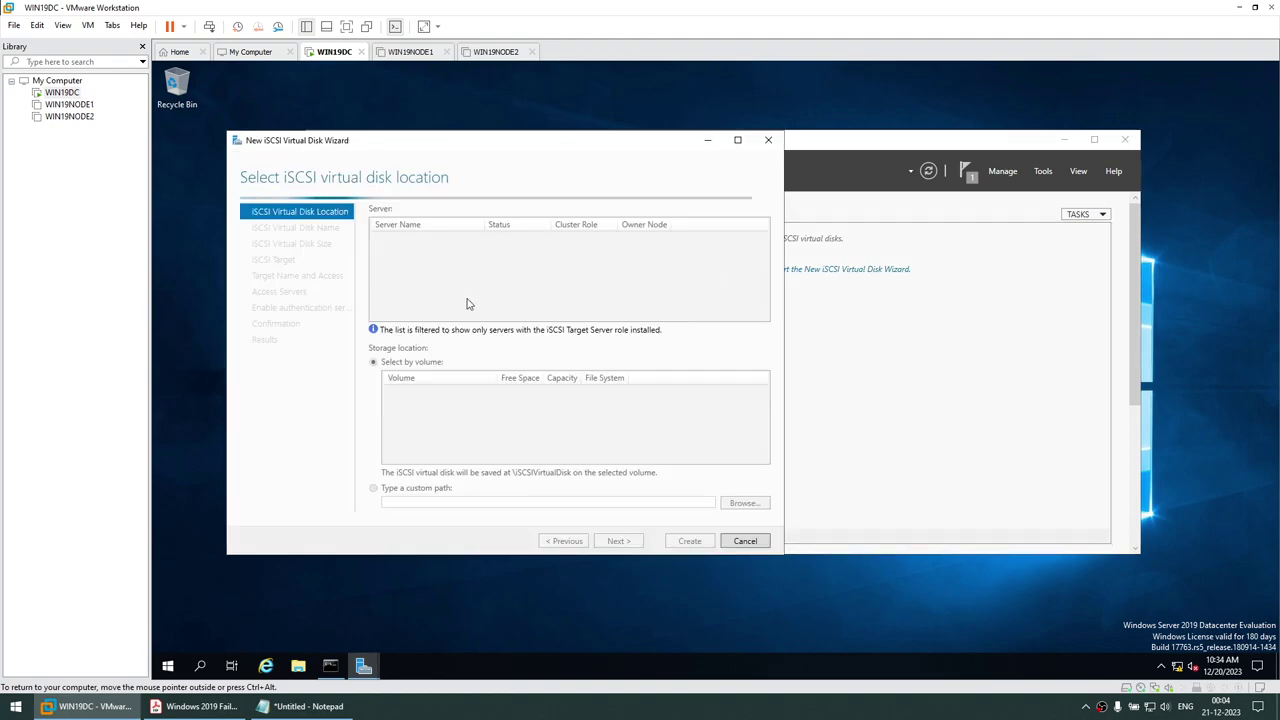
Place the virtual disk on volume C:, name it QUORUM, and size it 10 GB
left_click(404, 393)
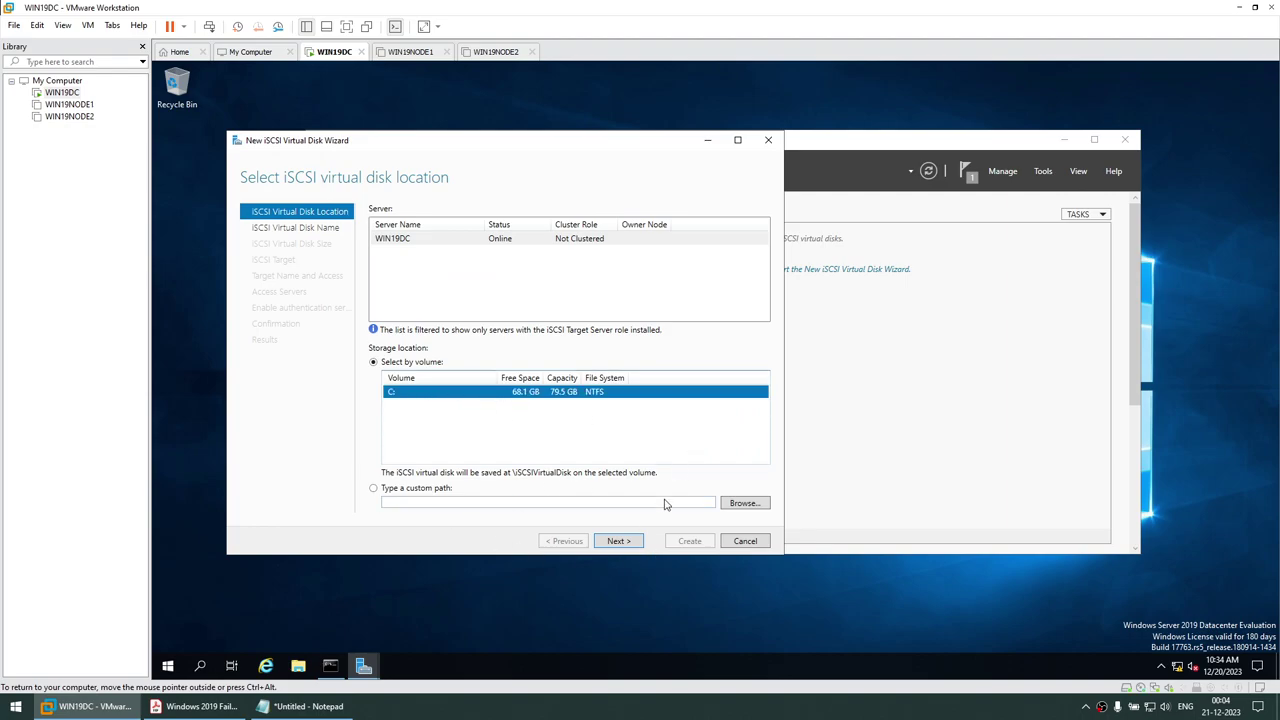
left_click(634, 540)
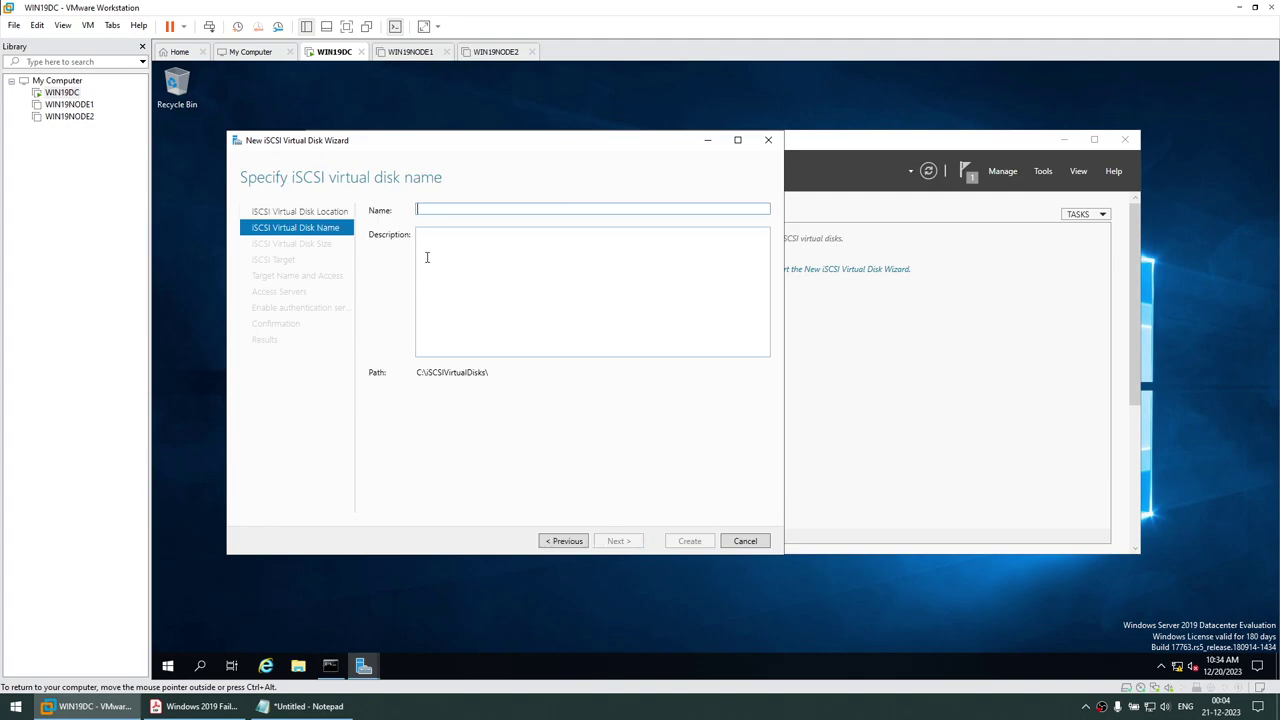
type("QUORUM")
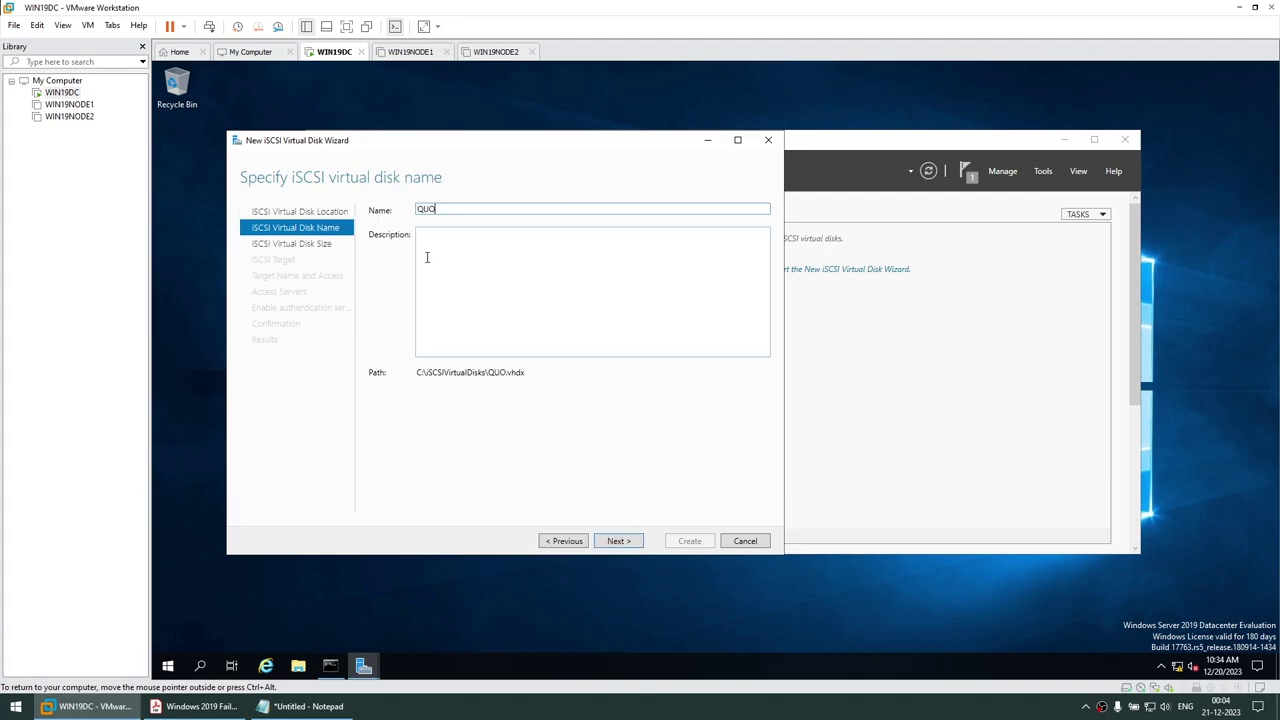
left_click(606, 543)
type("10")
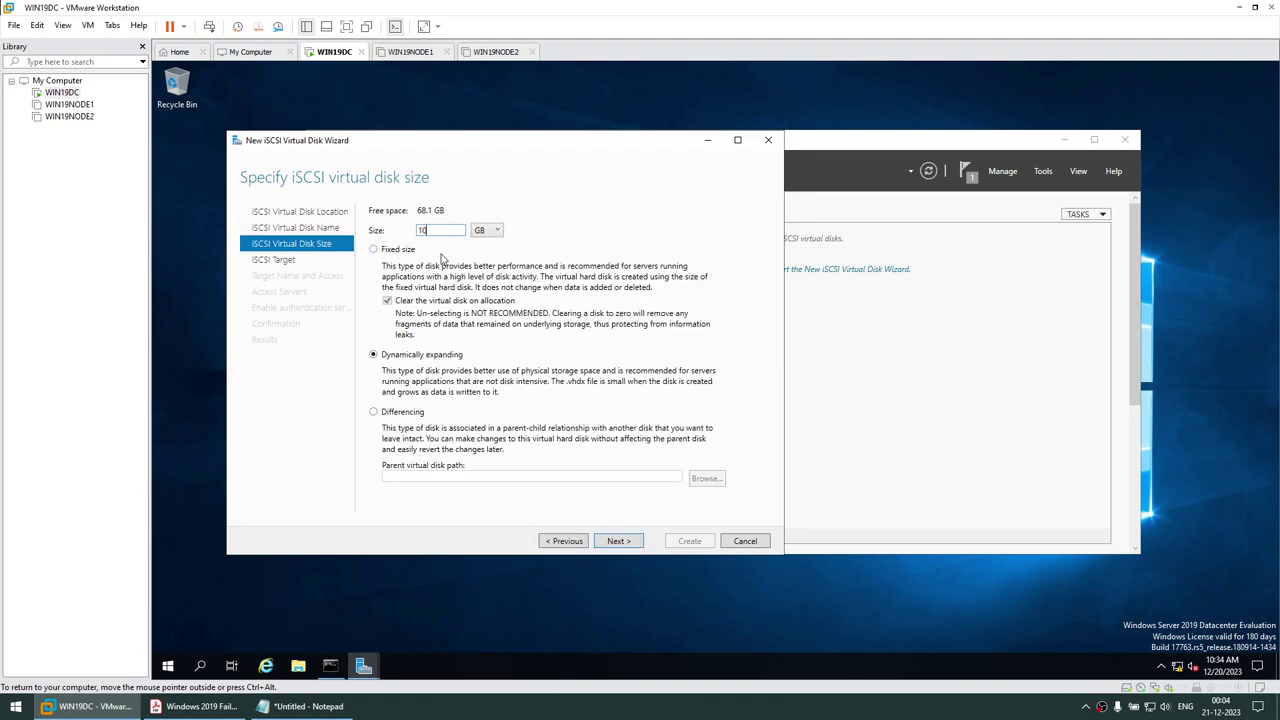
Create a new iSCSI target named CLU and begin adding an access initiator
left_click(613, 543)
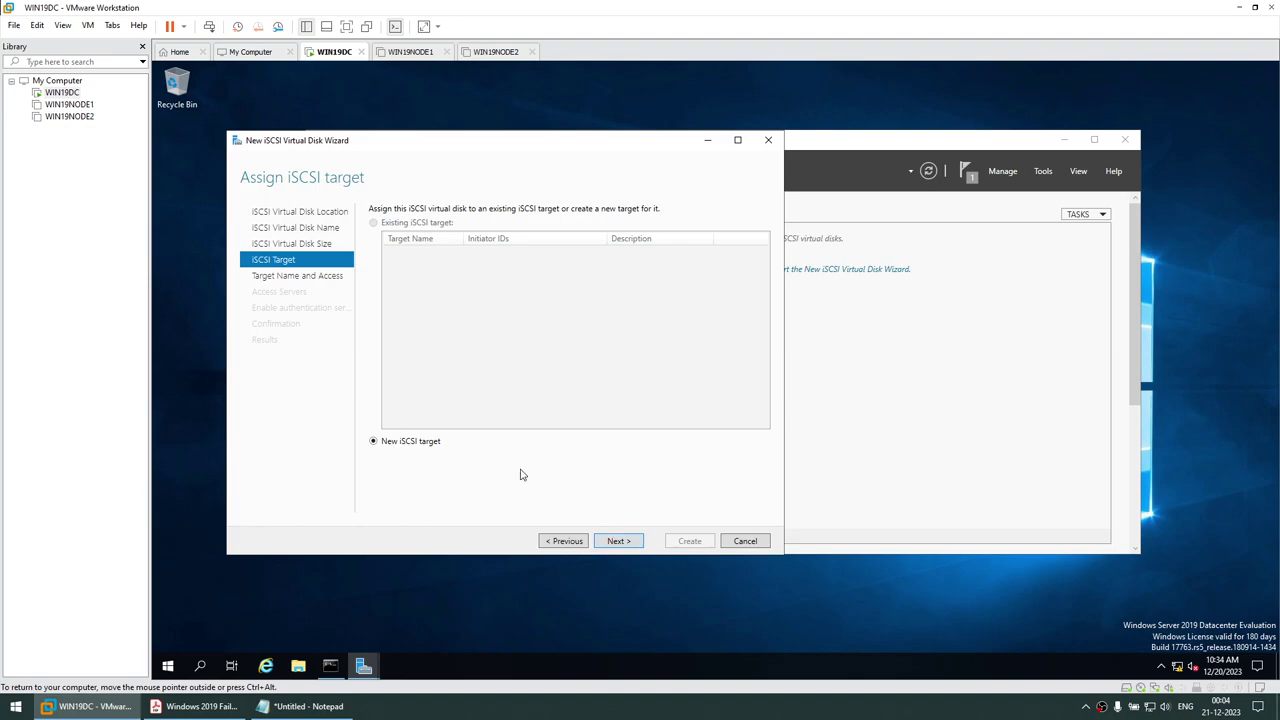
left_click(618, 543)
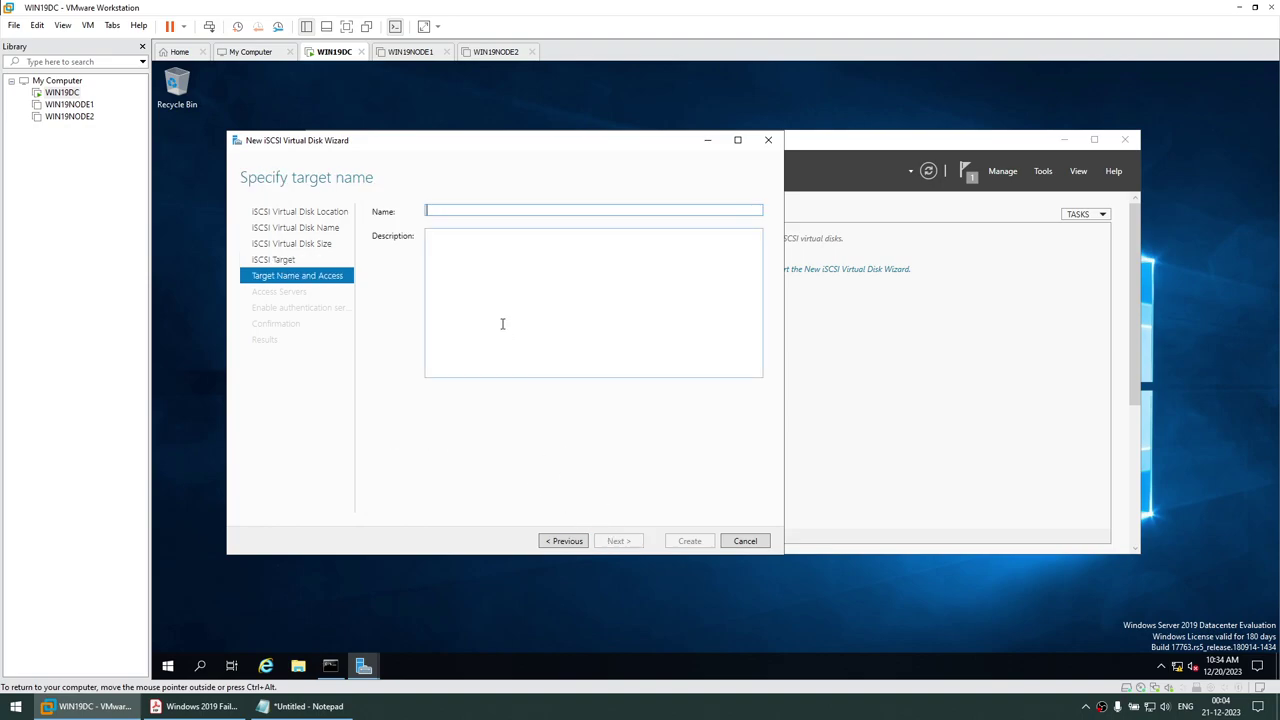
type("CLUSTER")
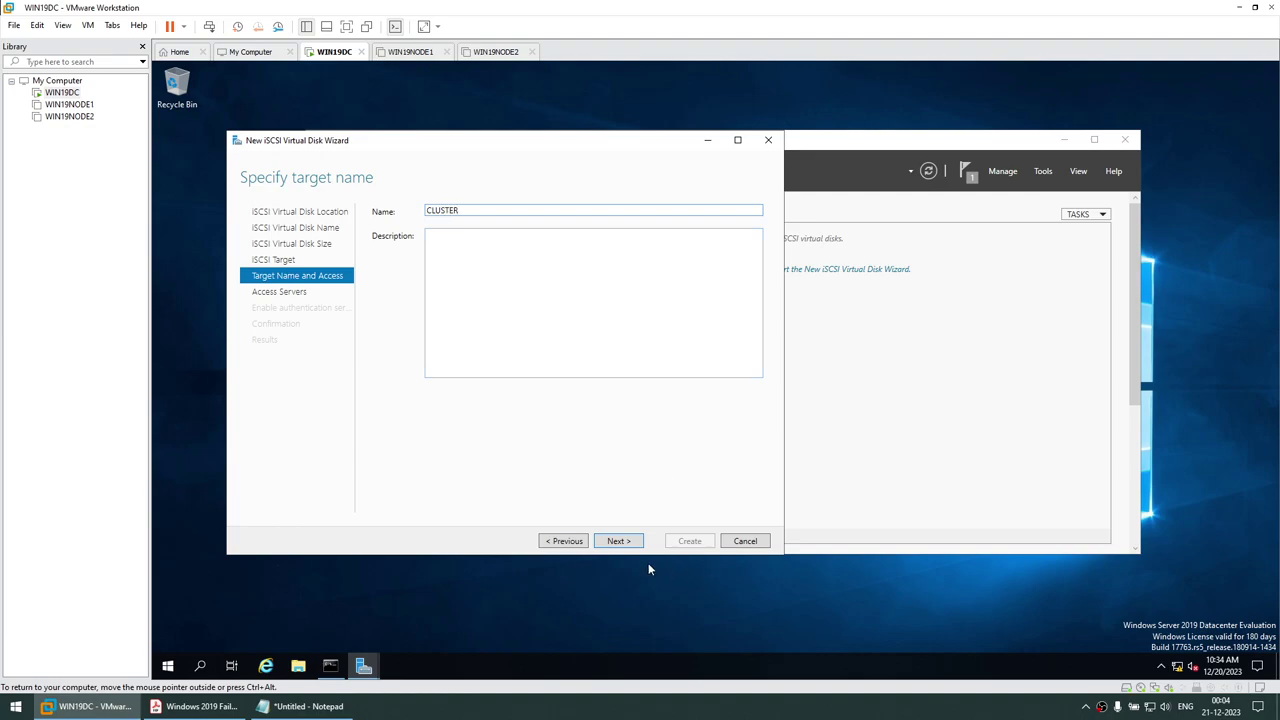
left_click(627, 545)
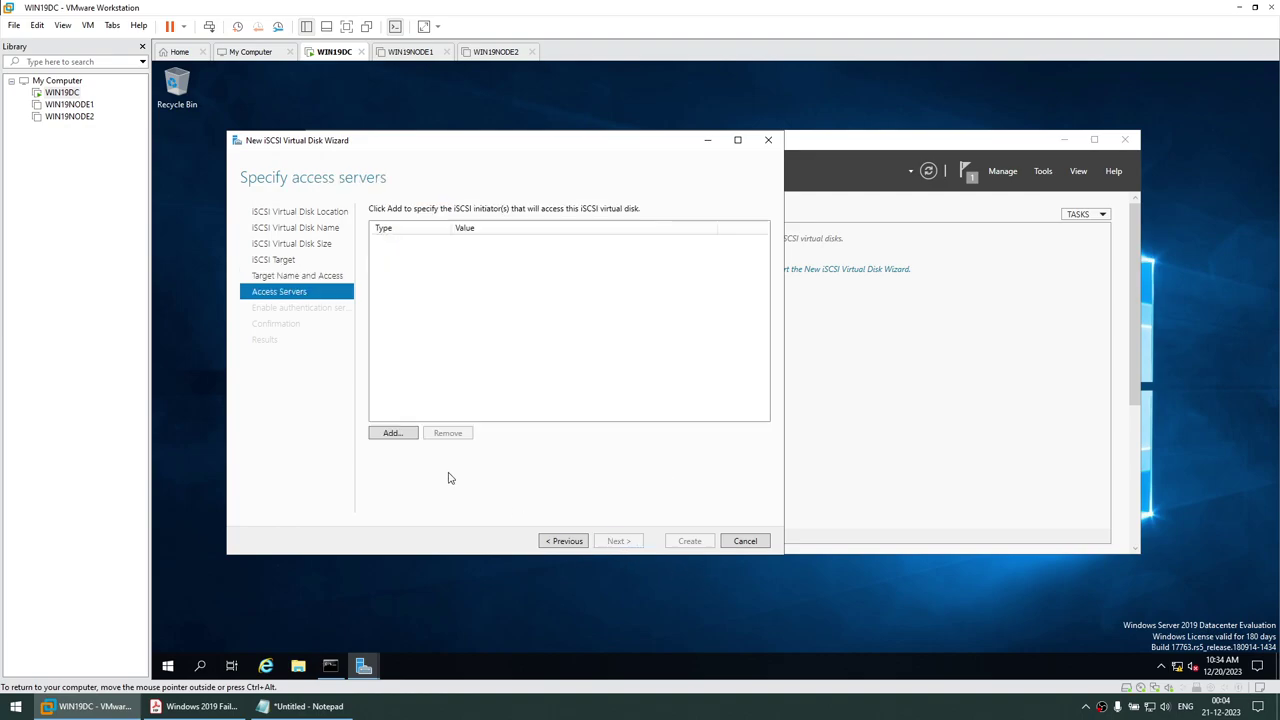
left_click(400, 440)
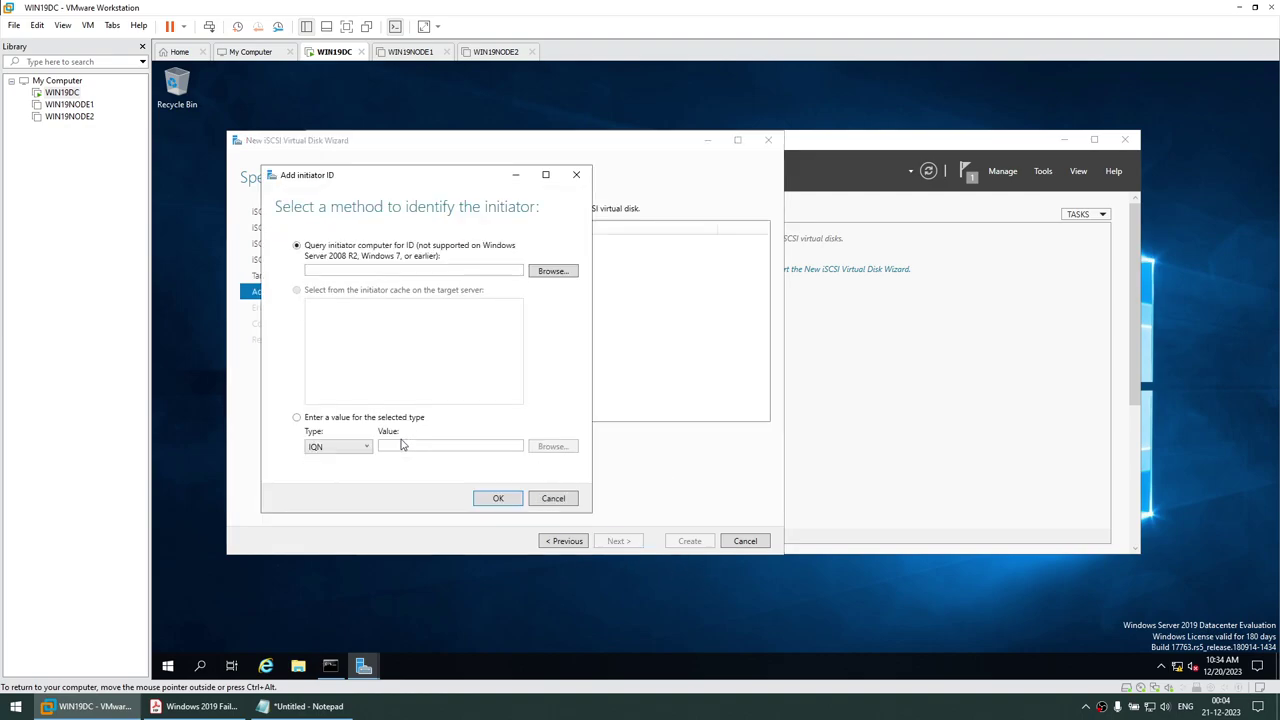
Add initiator IP address 192.168.1.101, pasted from Notepad, as an access server
left_click(343, 446)
left_click(339, 490)
left_click(402, 448)
left_click(300, 706)
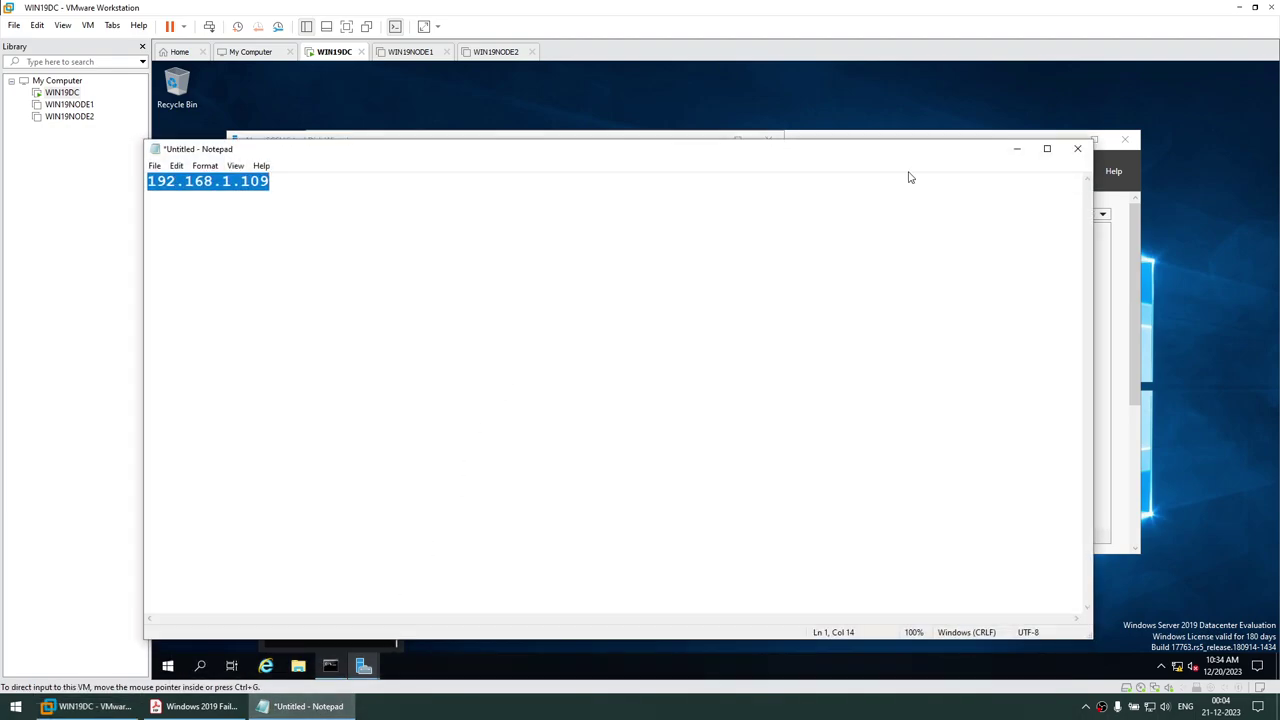
left_click(1028, 154)
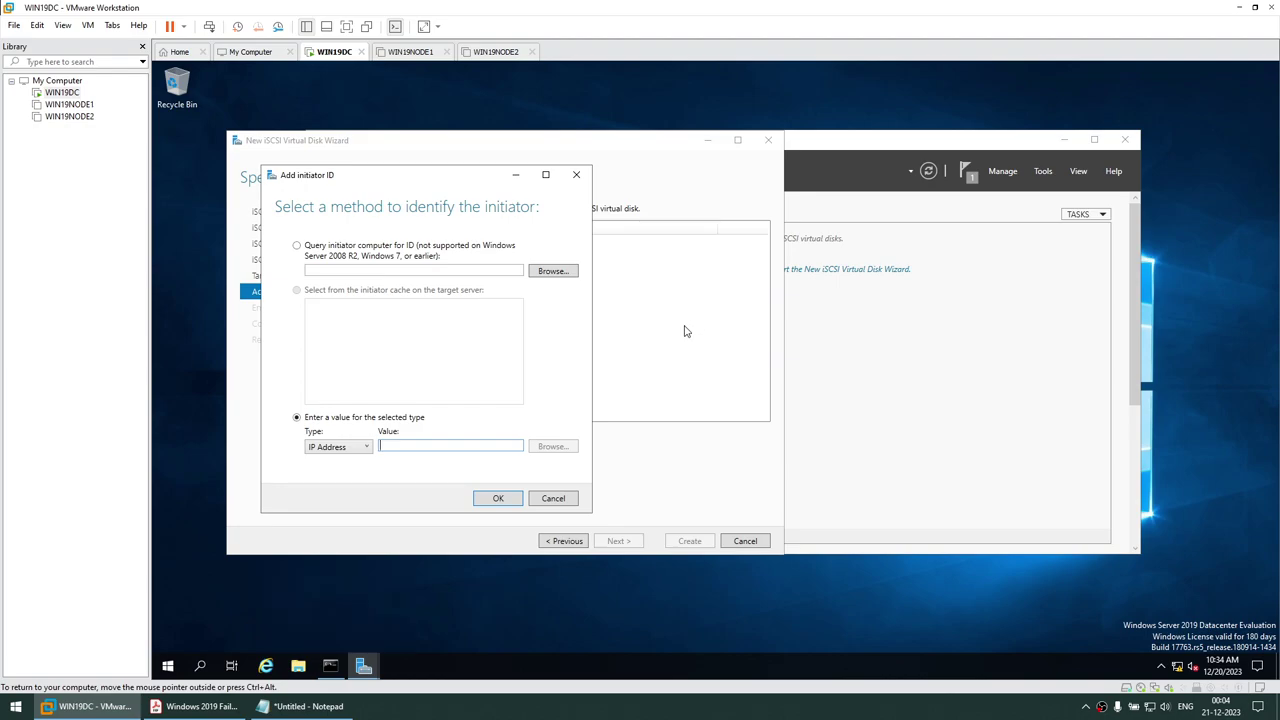
type("192.168.1.109")
left_click(491, 498)
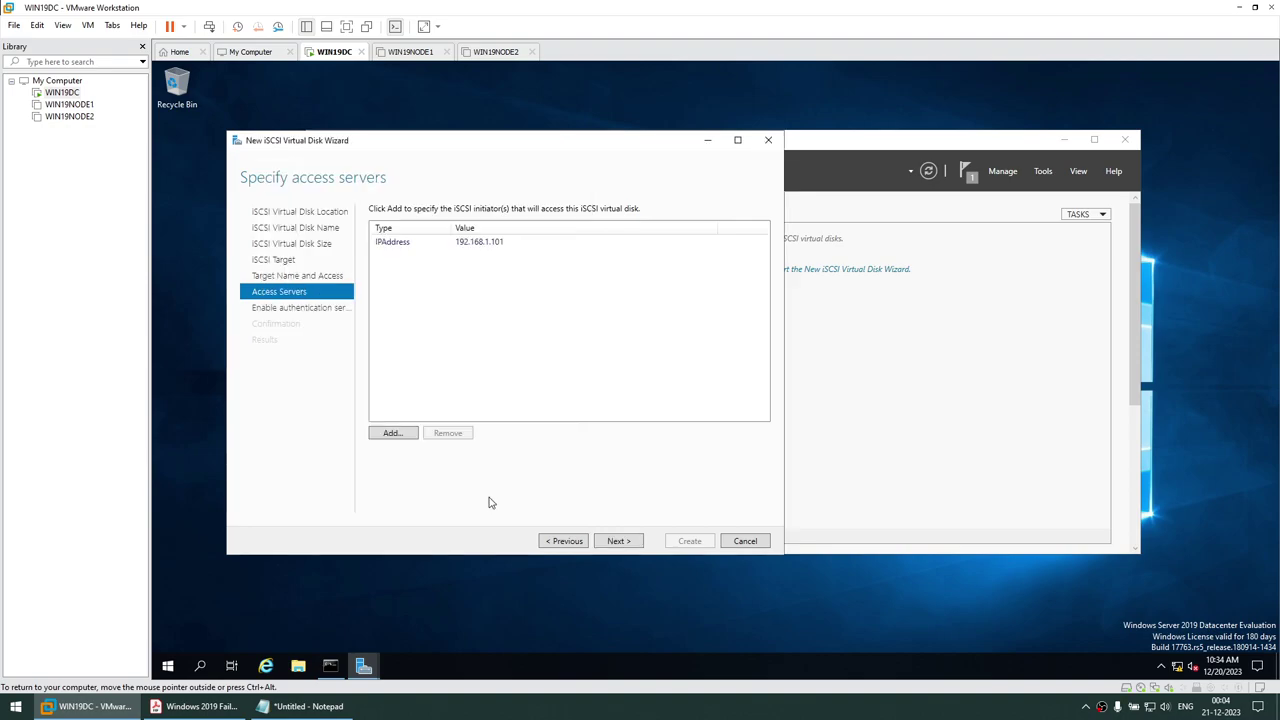
Add second initiator IP address 192.168.1.102 and continue to the authentication options
left_click(396, 438)
left_click(370, 481)
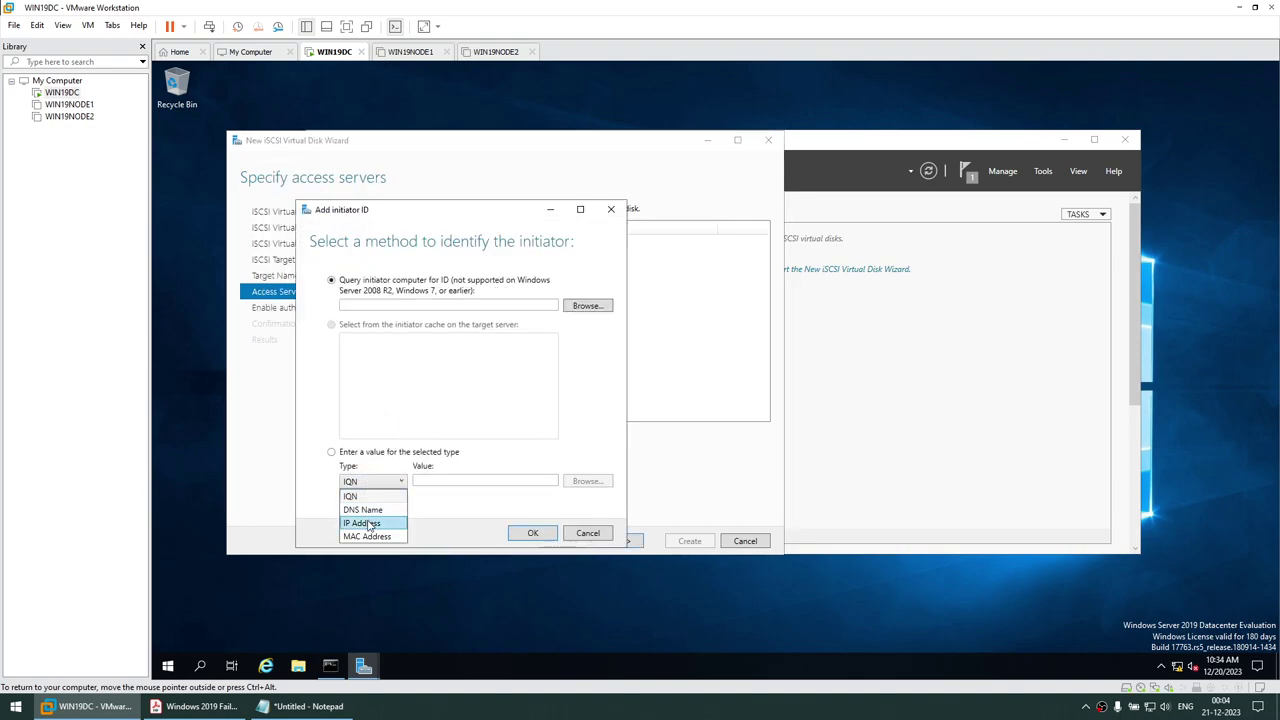
left_click(360, 519)
left_click(428, 479)
type("192.168.1.109")
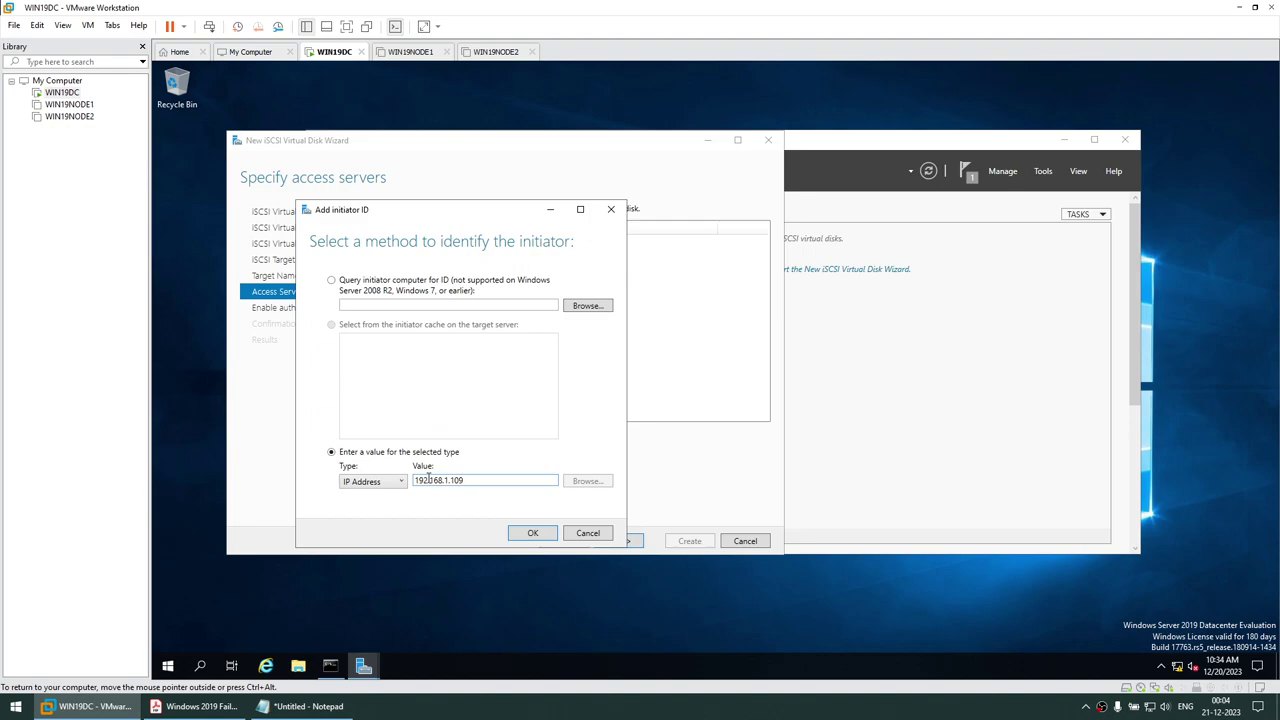
left_click(512, 530)
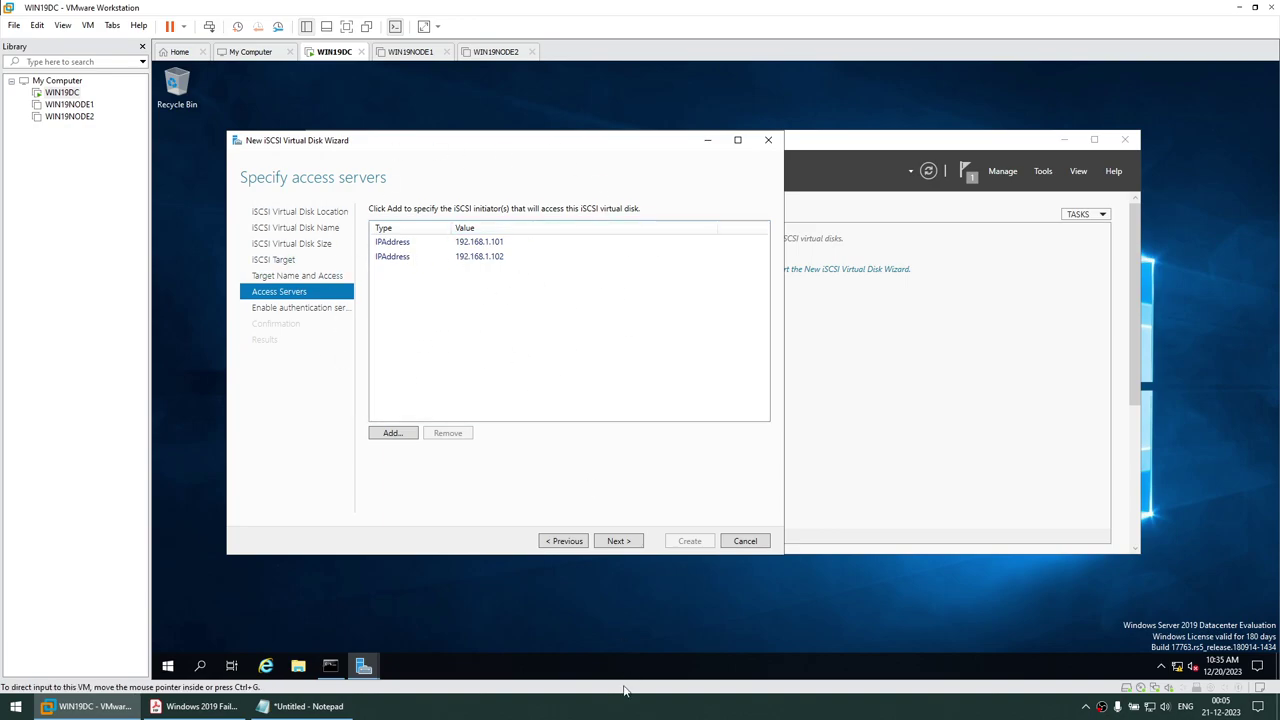
left_click(617, 542)
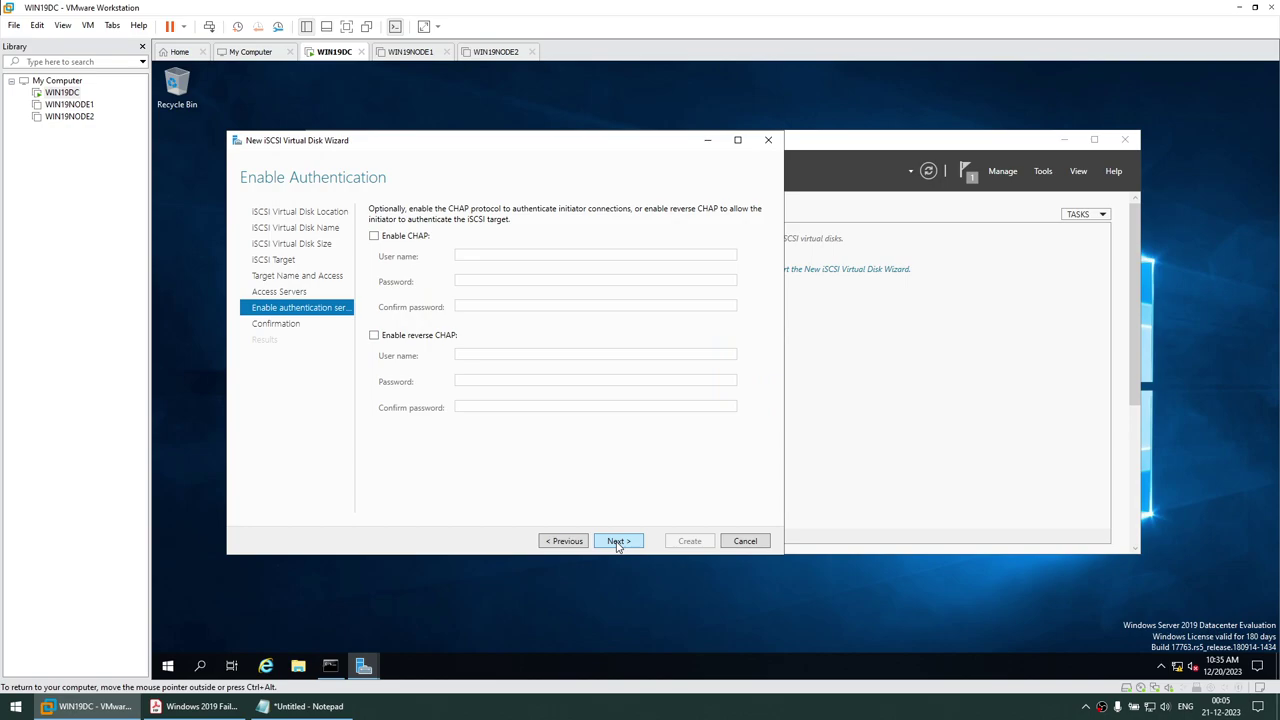
Skip CHAP, create the 10 GB QUORUM disk, close the wizard, and restore Server Manager
left_click(617, 542)
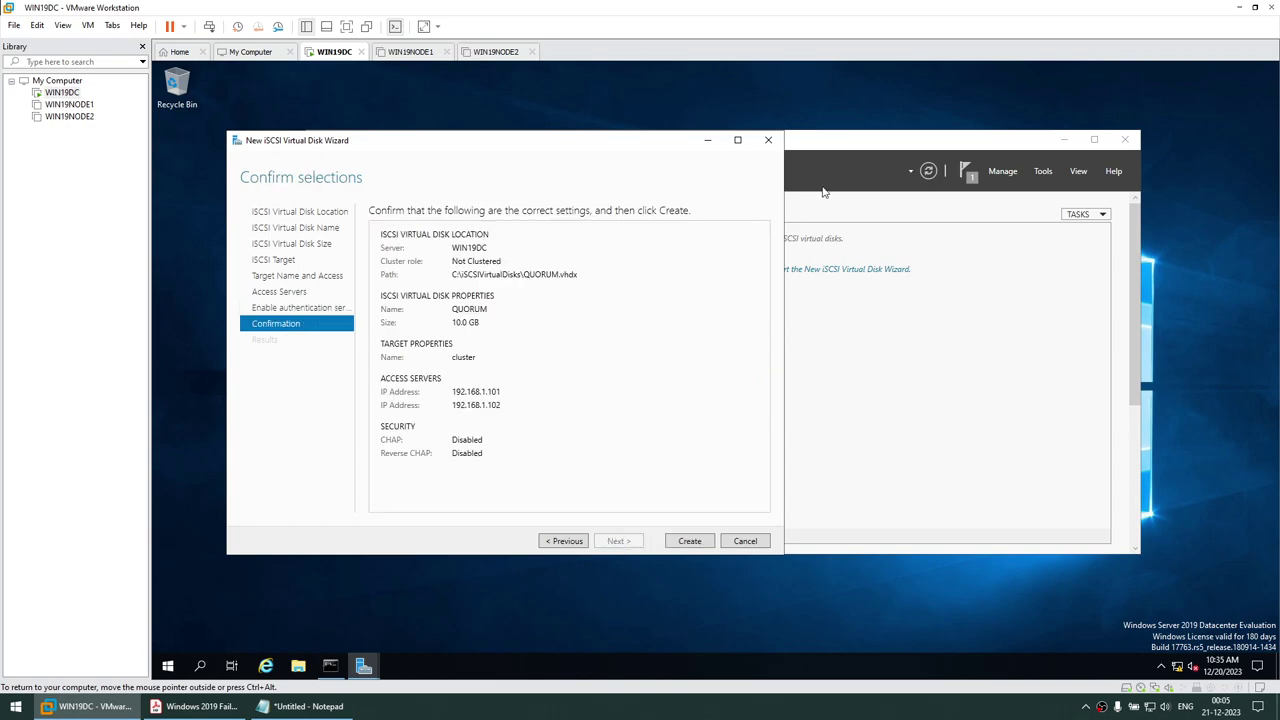
left_click_drag(630, 148, 786, 148)
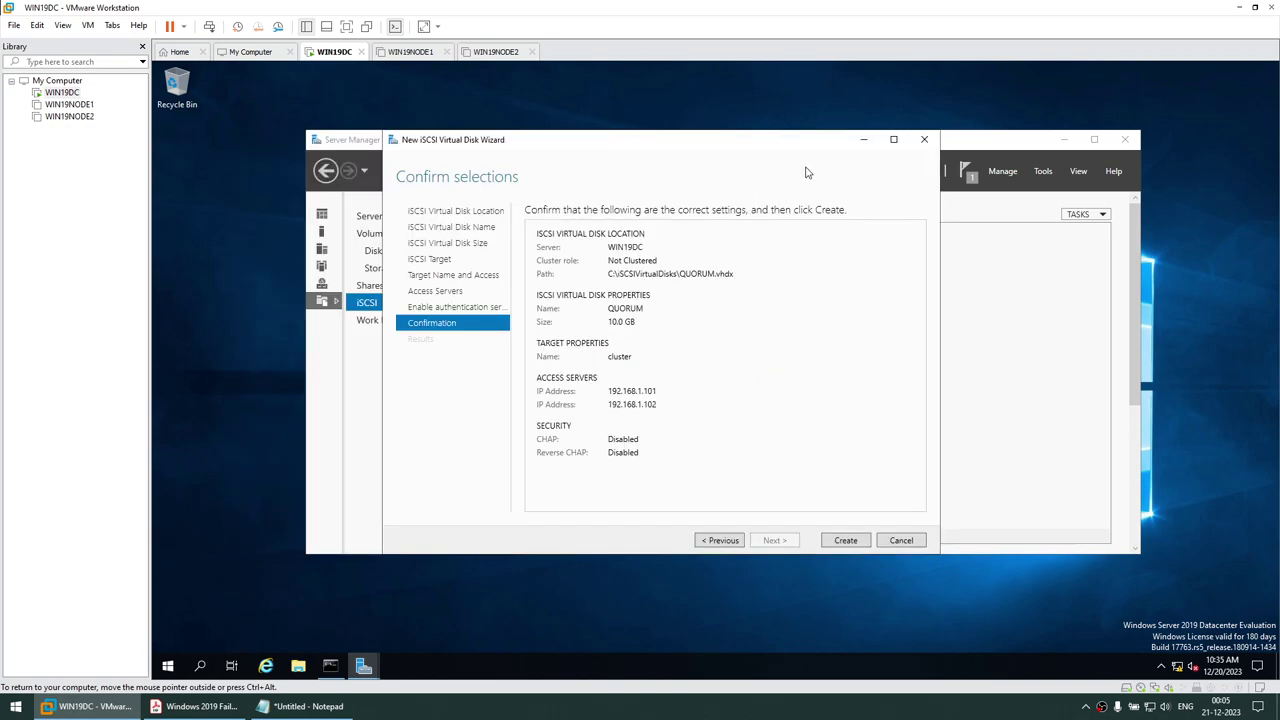
left_click(845, 541)
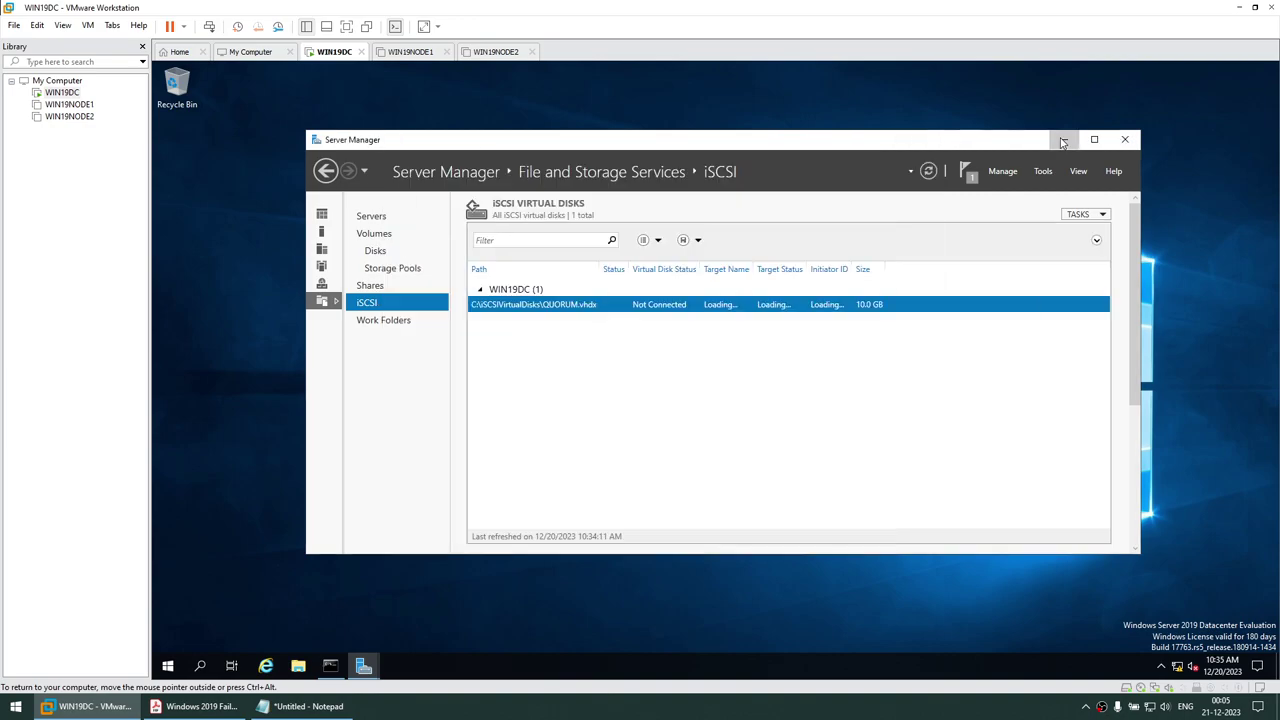
left_click(847, 541)
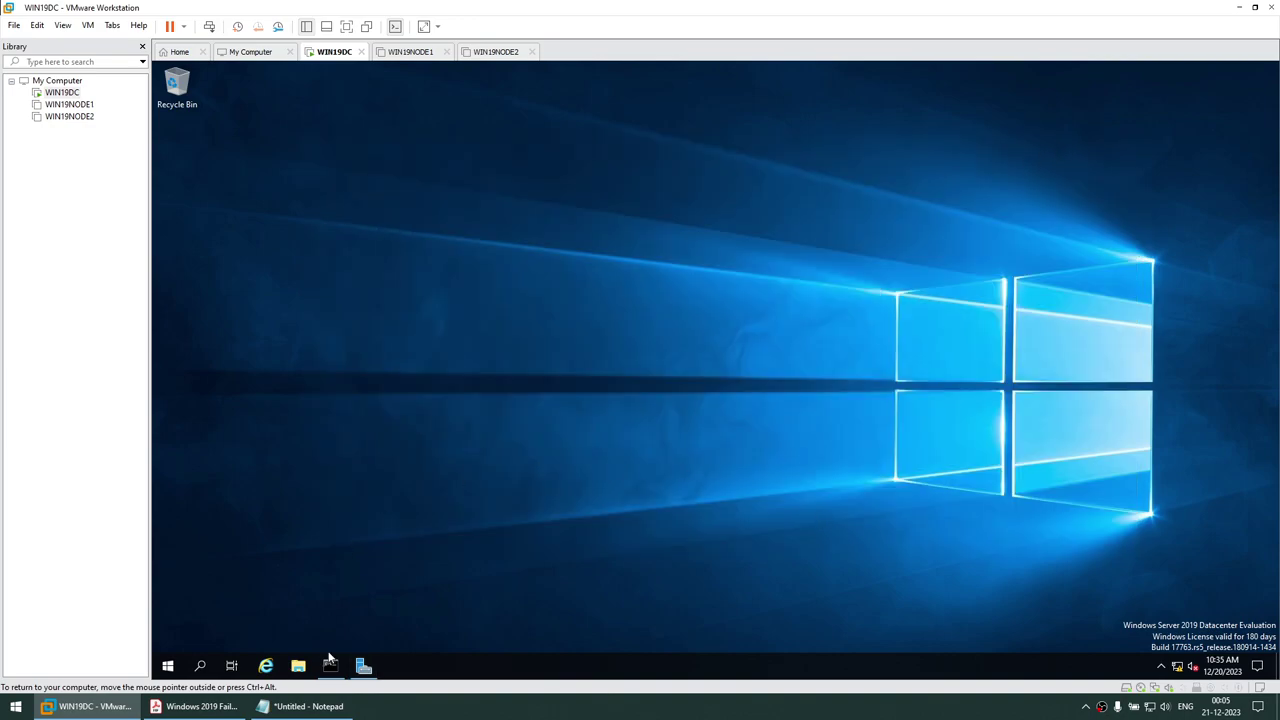
left_click(363, 665)
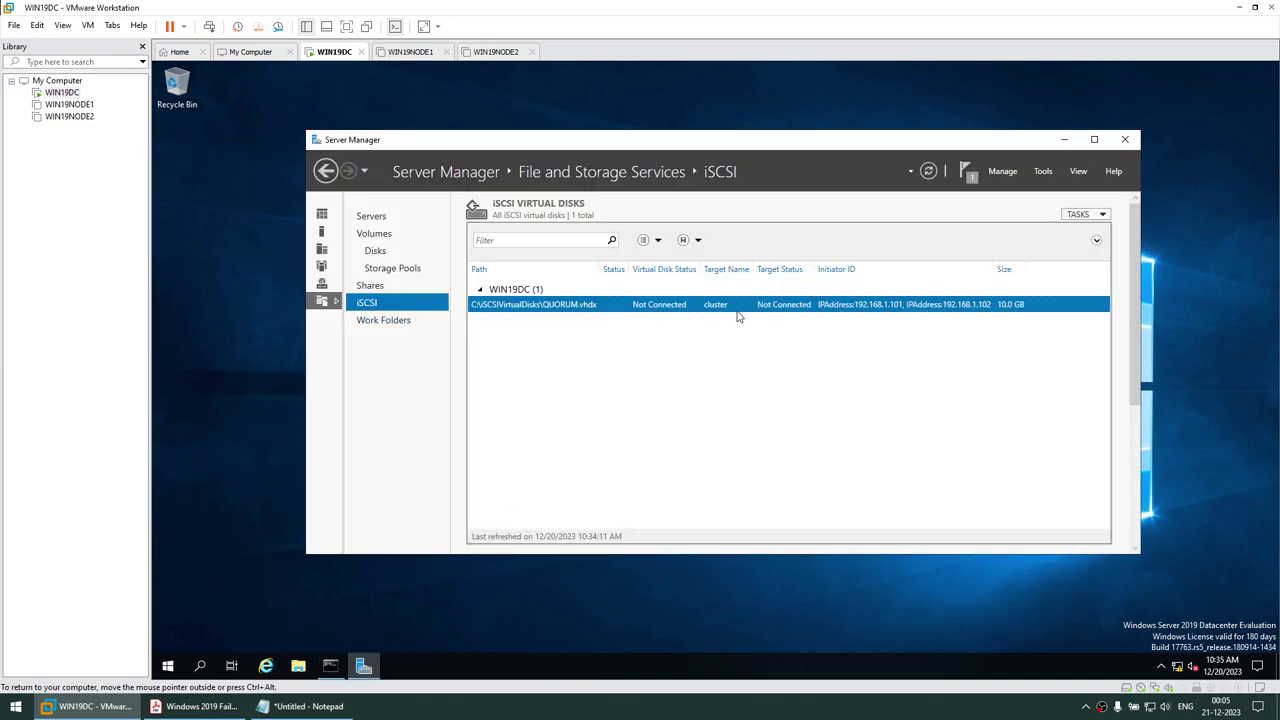
Start another iSCSI virtual disk on volume C: named DATA
right_click(698, 339)
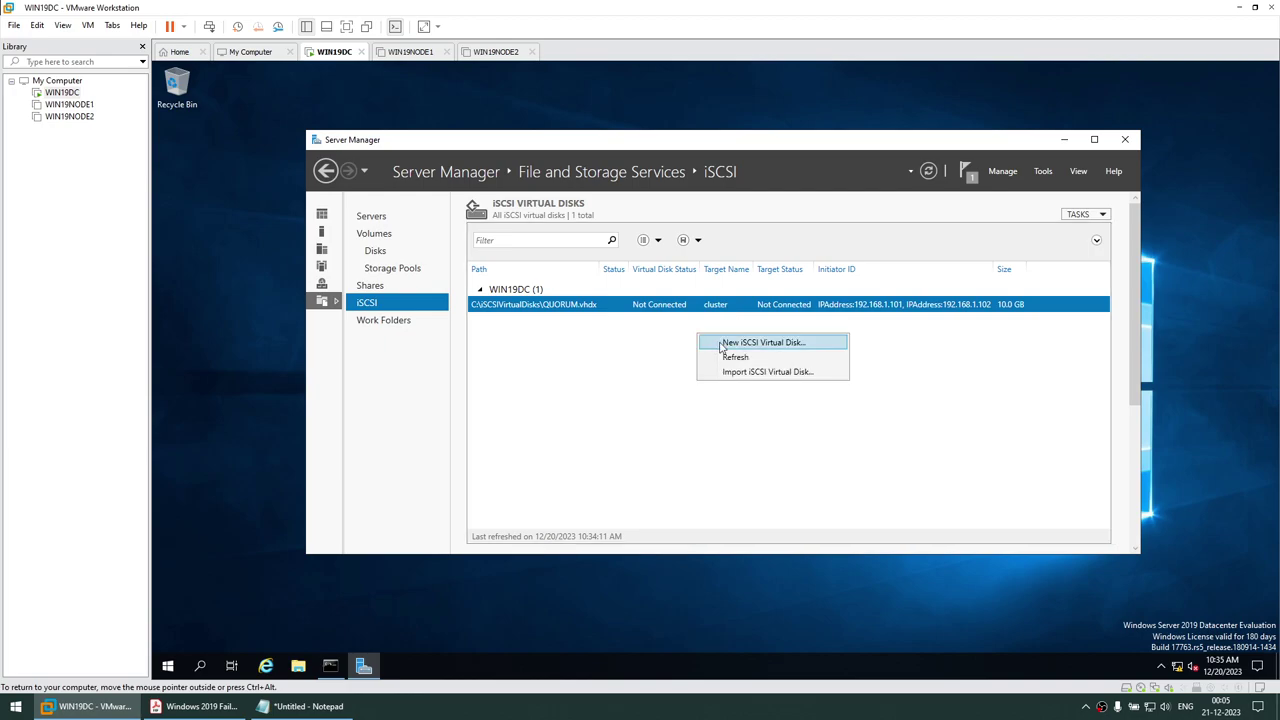
left_click(720, 344)
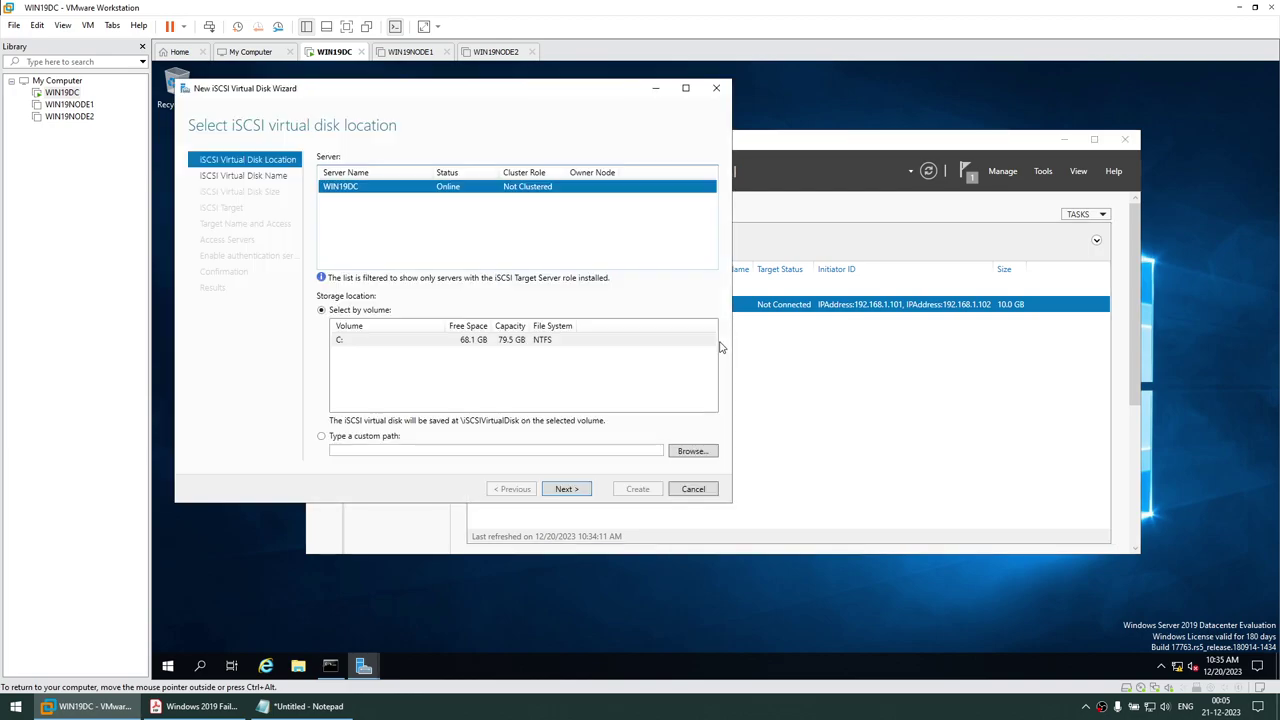
left_click(566, 489)
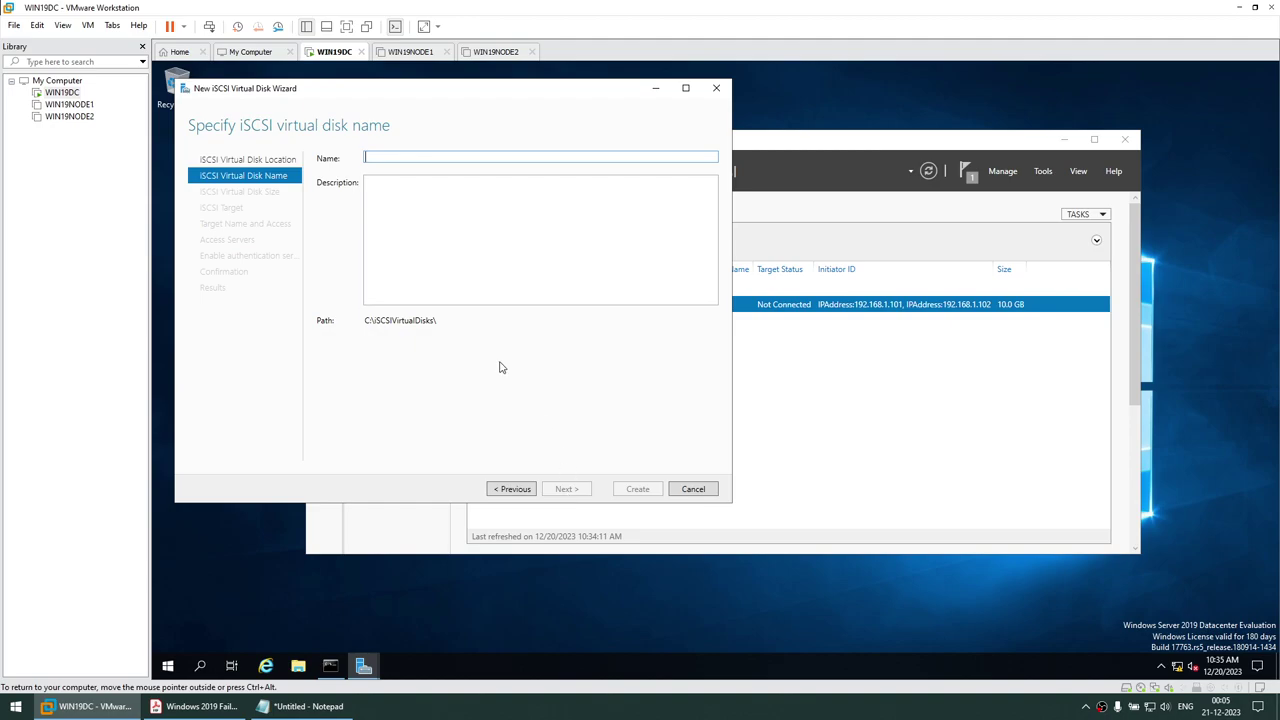
type("DATA")
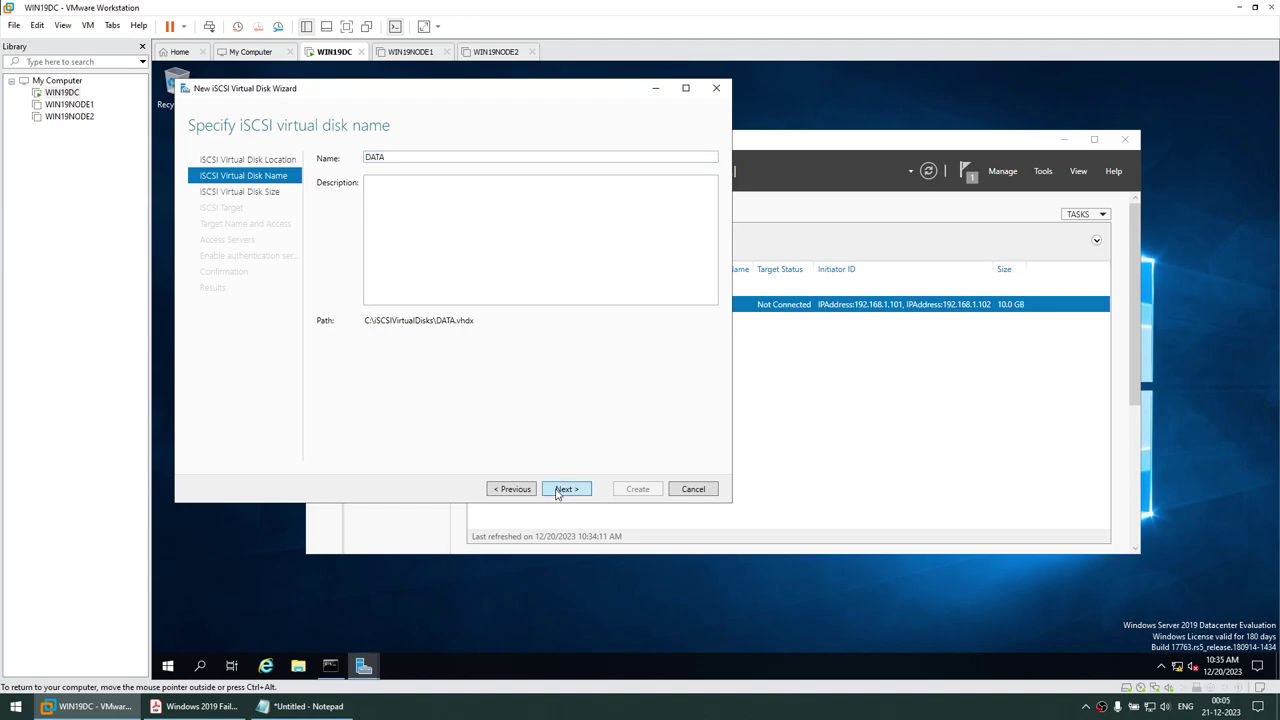
left_click(566, 489)
left_click_drag(531, 94, 759, 219)
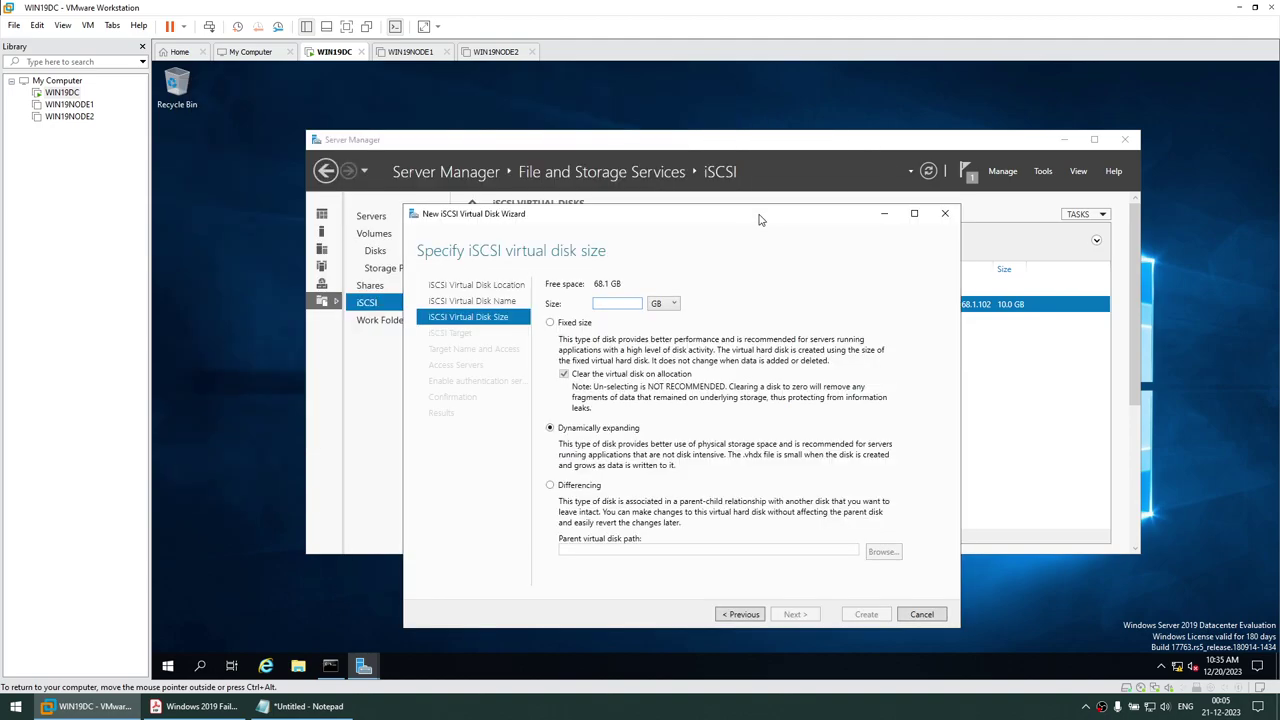
Size DATA at 20 GB, assign it to the existing cluster target, and create it
type("20")
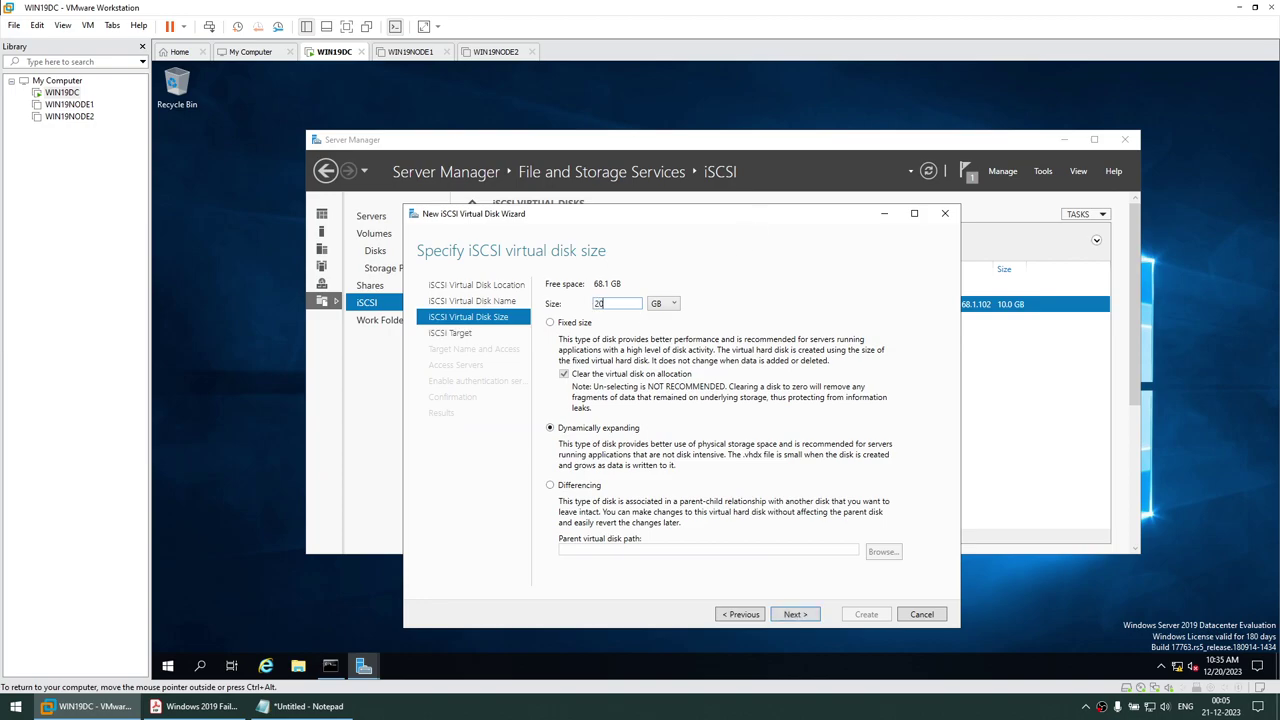
left_click(789, 613)
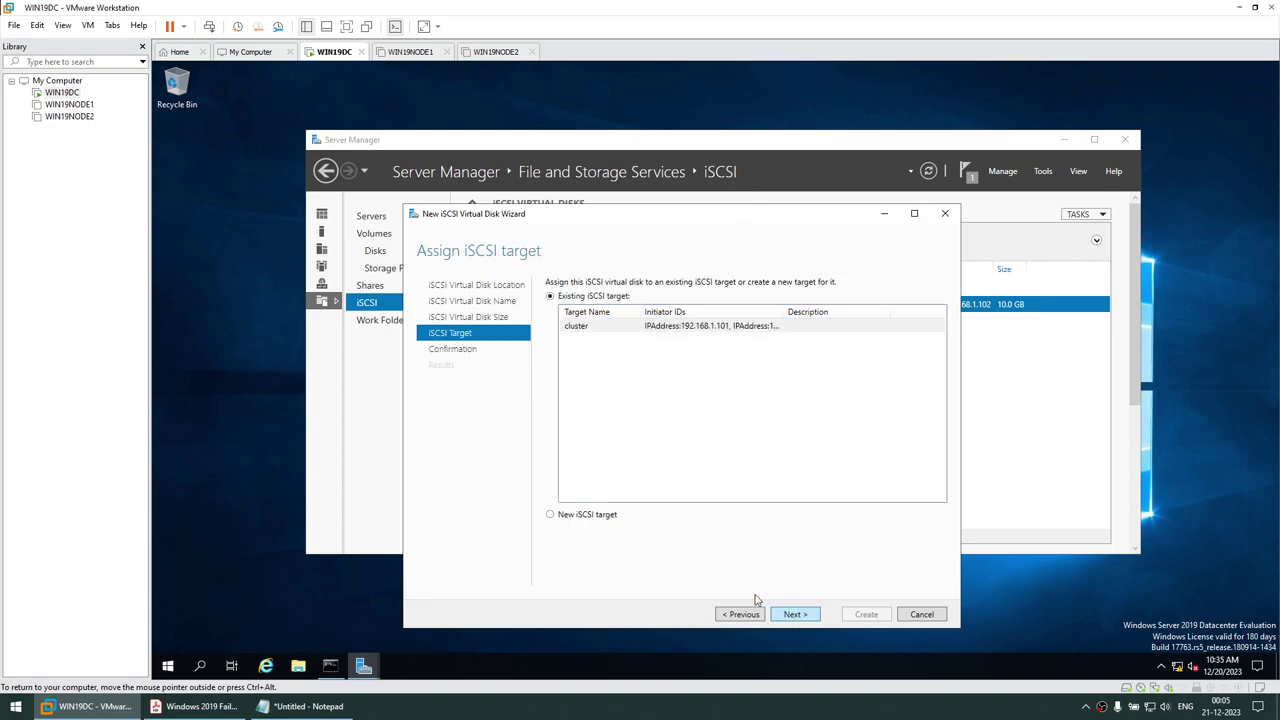
left_click(632, 334)
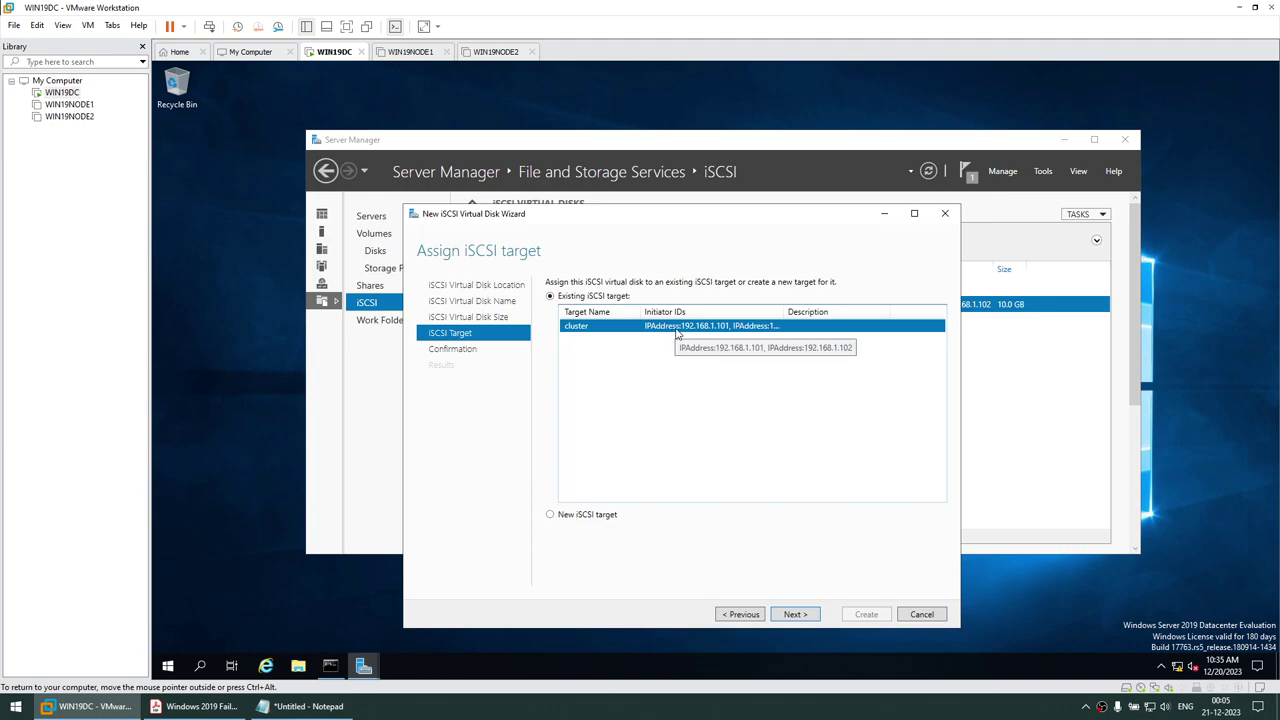
left_click(793, 613)
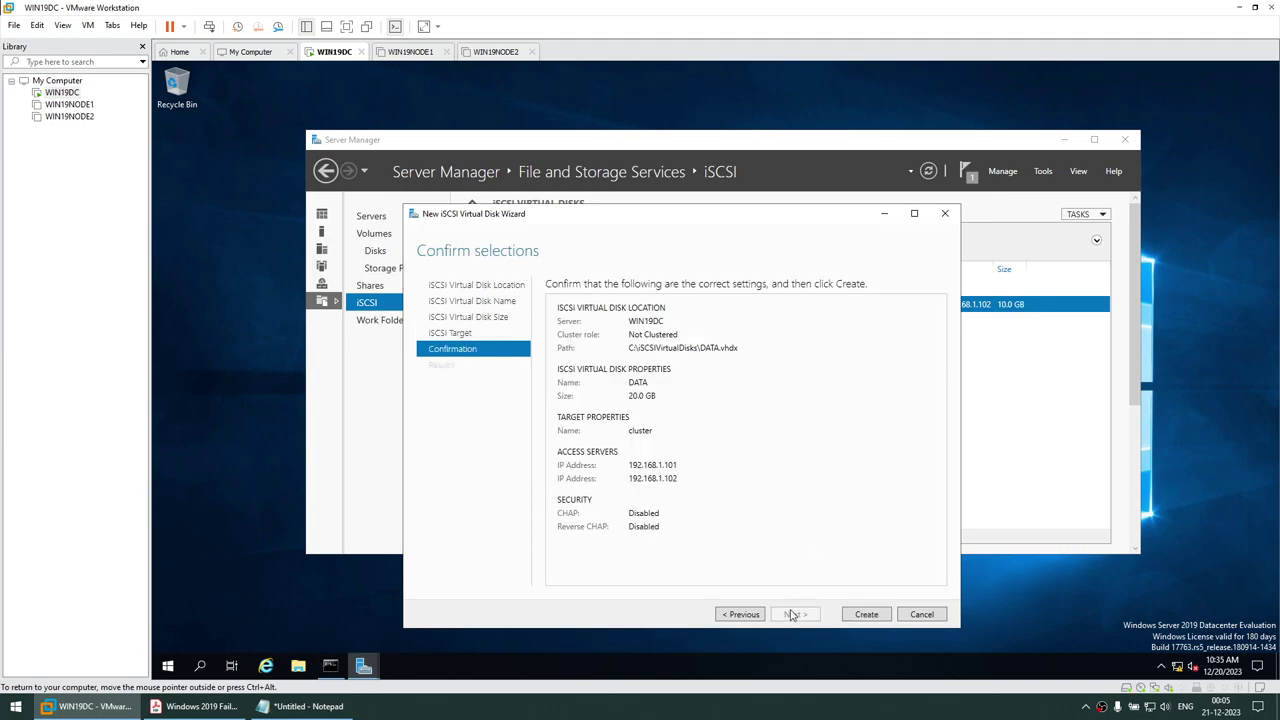
left_click(848, 617)
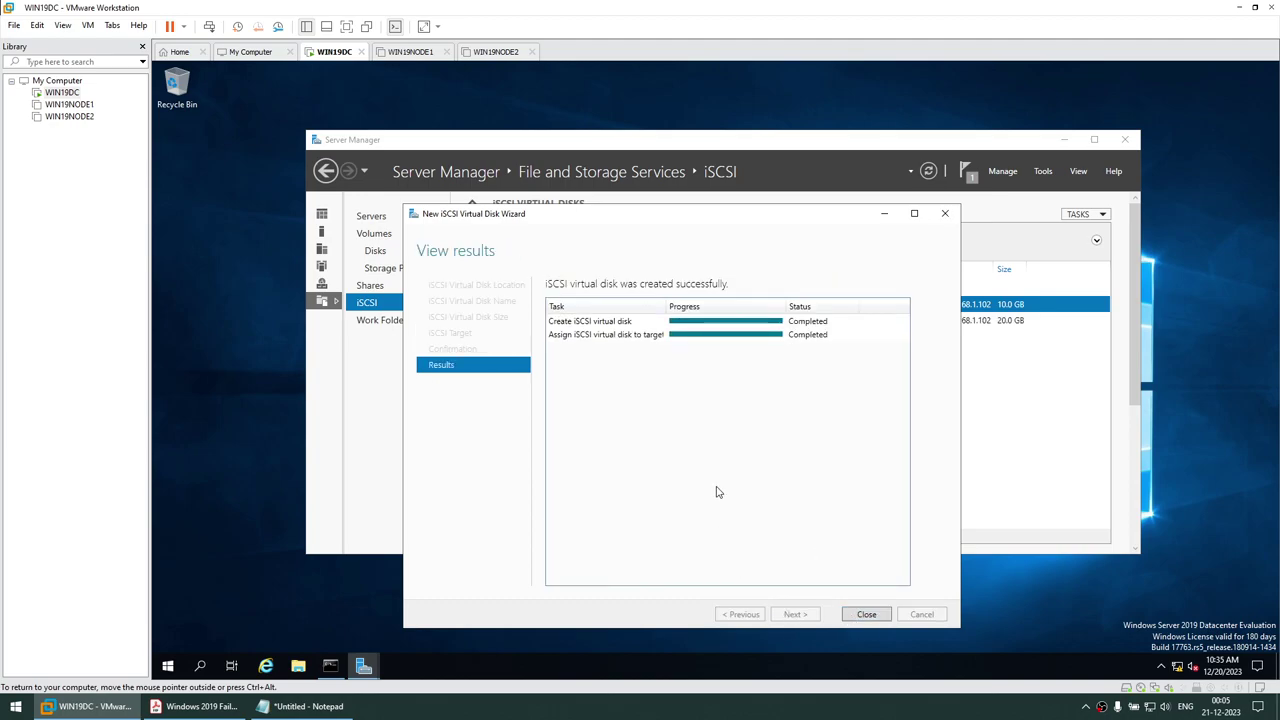
left_click(872, 616)
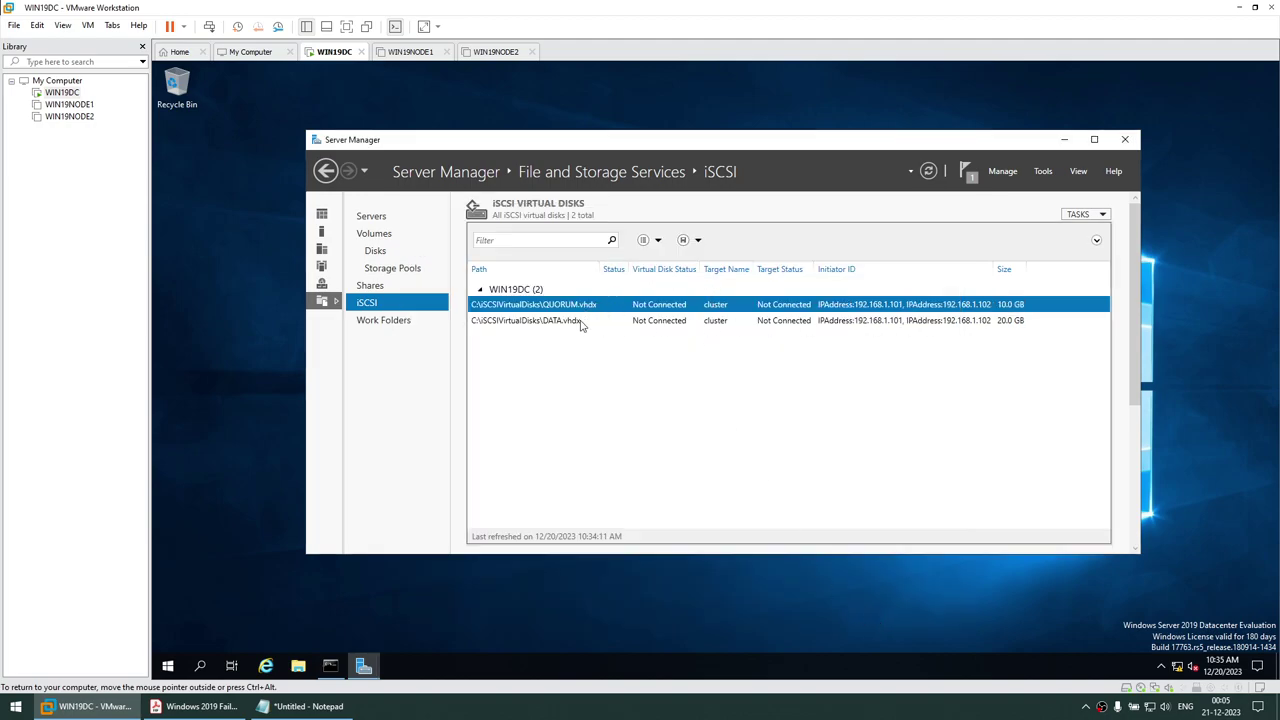
left_click(1010, 322)
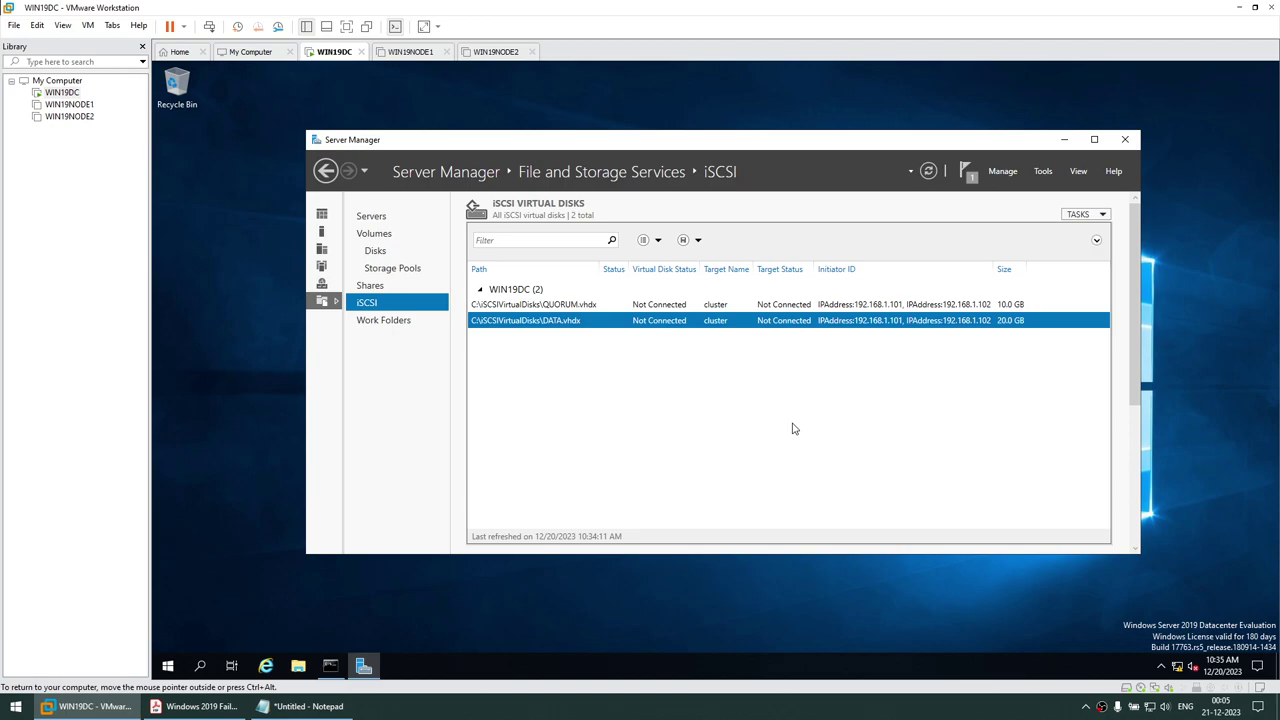
Find 'Create Domain Admin Account - SQLSA' in the PDF guide, select SQLSA, then minimize Acrobat
left_click(196, 706)
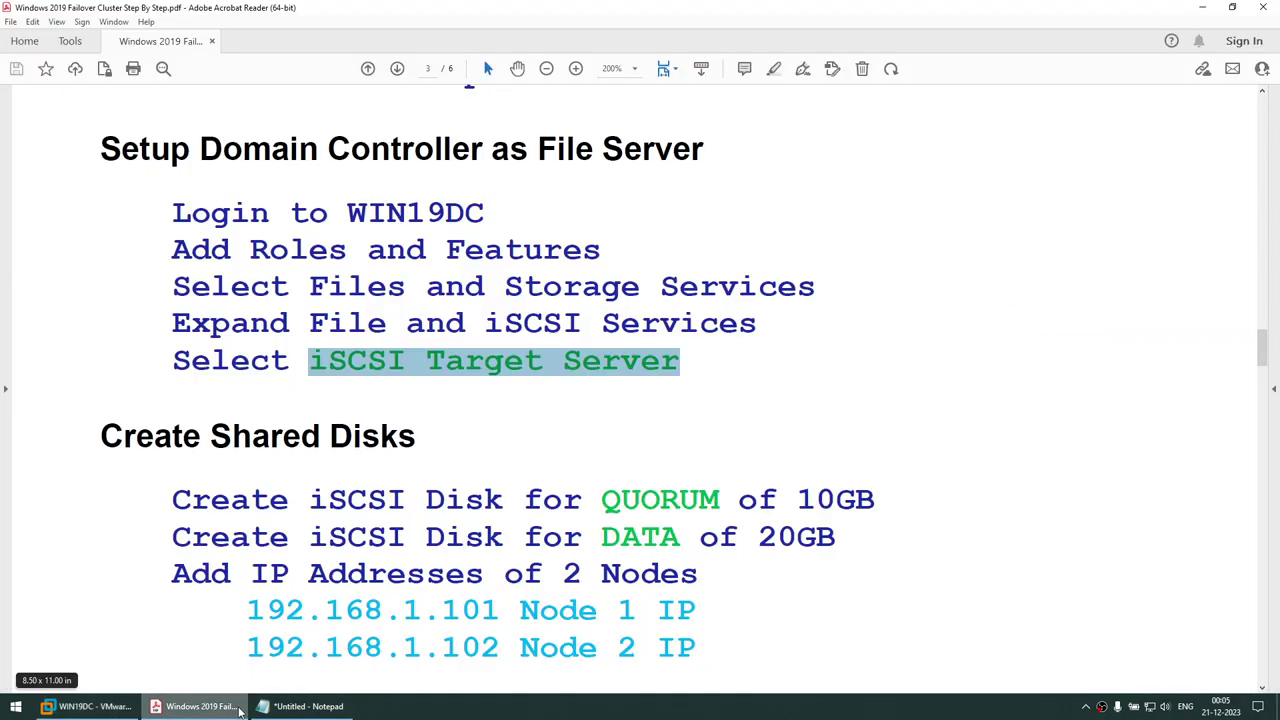
scroll(375, 389, "down", 8)
scroll(335, 368, "up", 1)
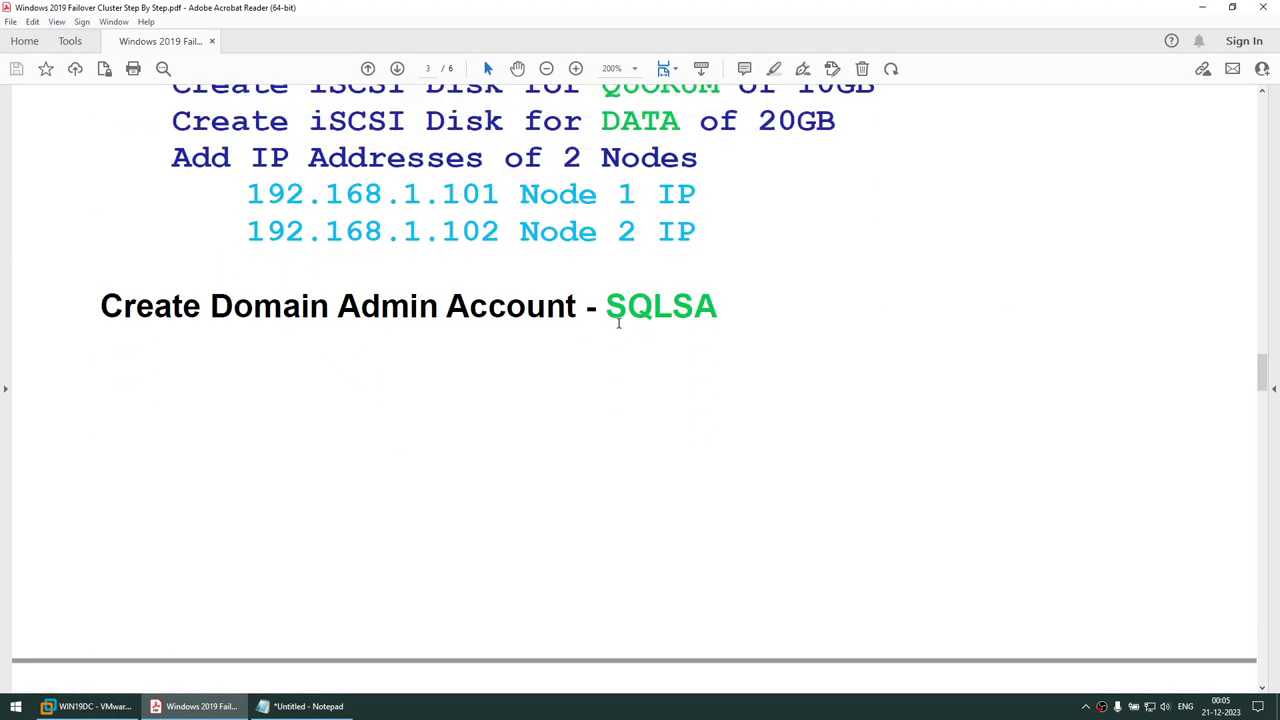
left_click_drag(606, 306, 718, 306)
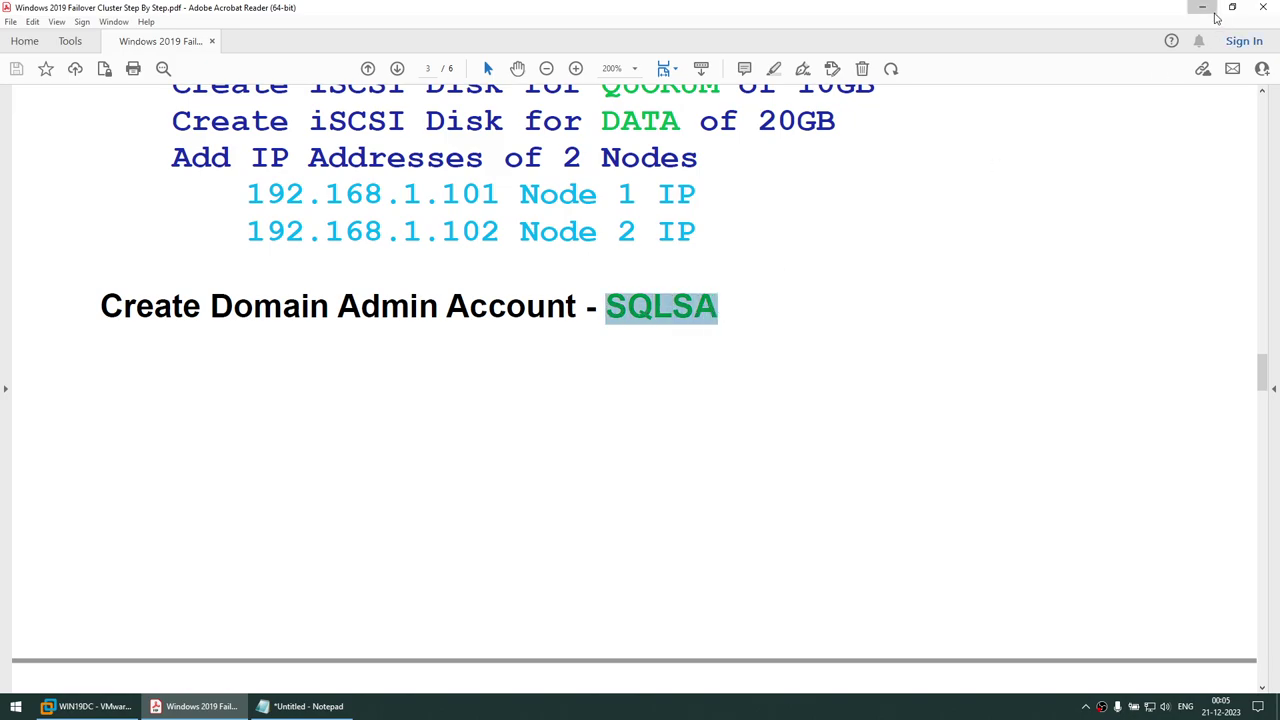
left_click(1202, 7)
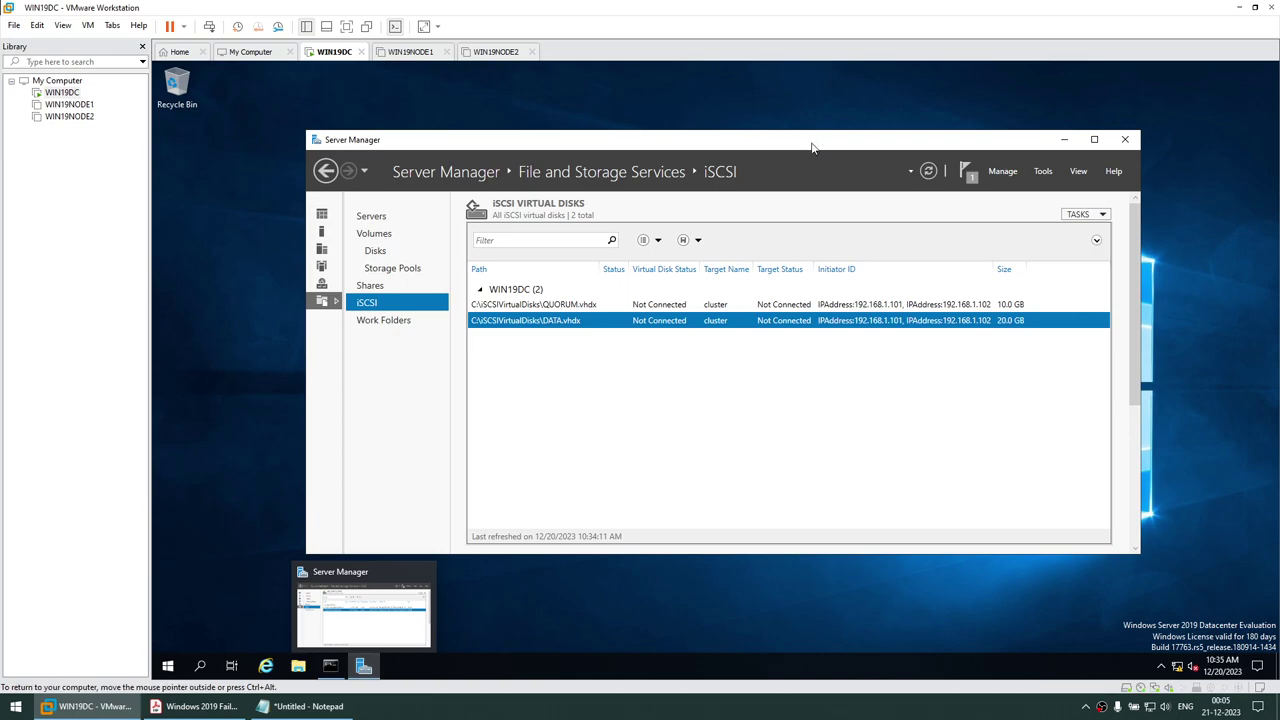
Launch Active Directory Users and Computers and start a new user in DB.COM's Users container
left_click(1042, 172)
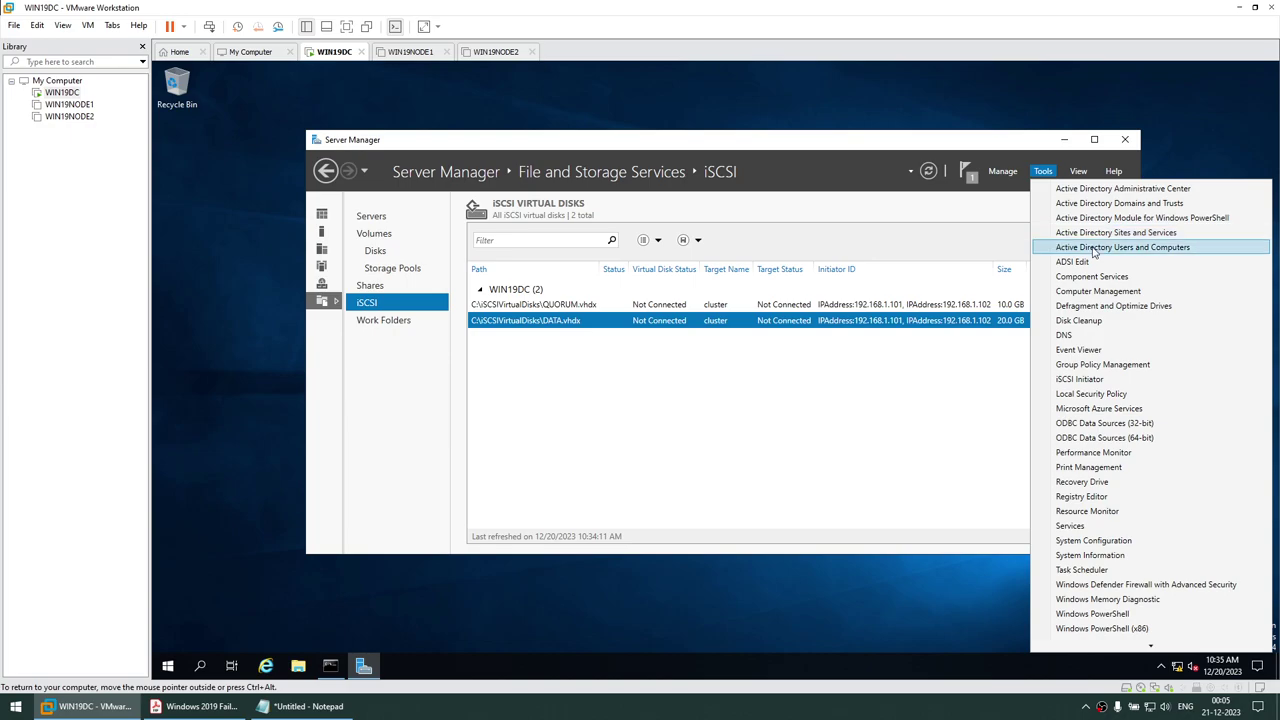
left_click(1094, 248)
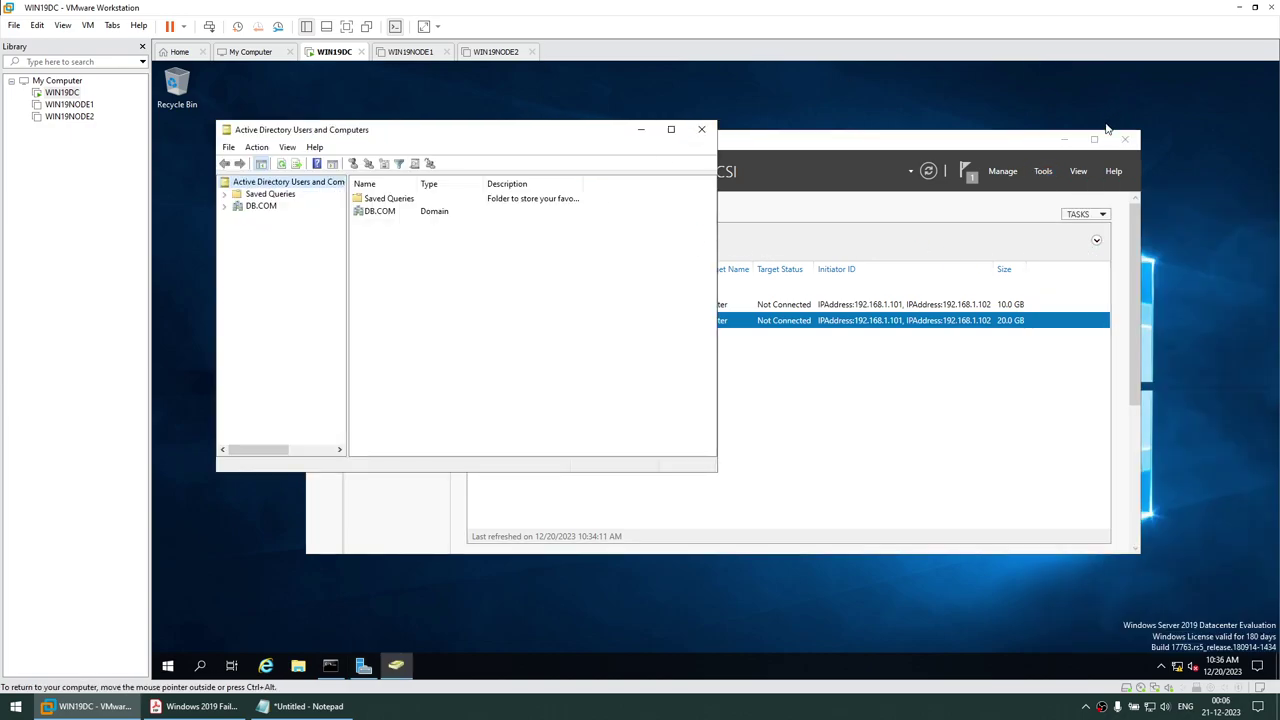
left_click(1064, 139)
left_click_drag(470, 136, 734, 156)
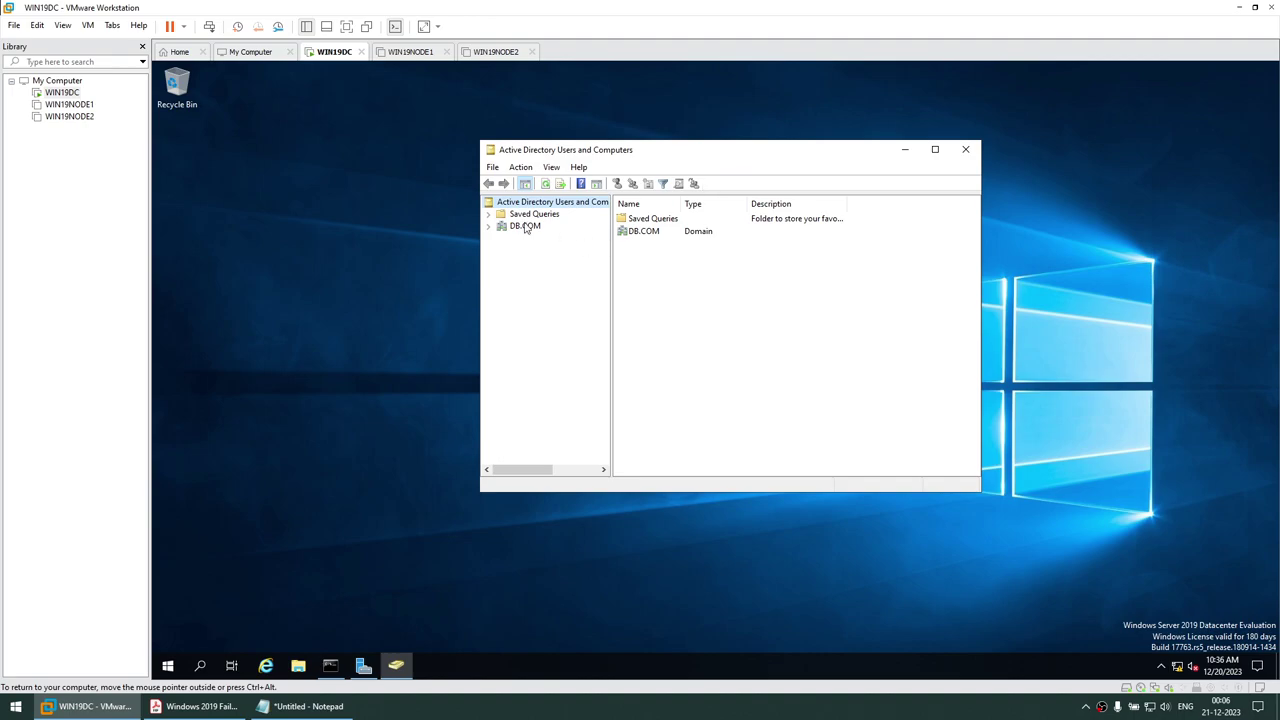
left_click(489, 227)
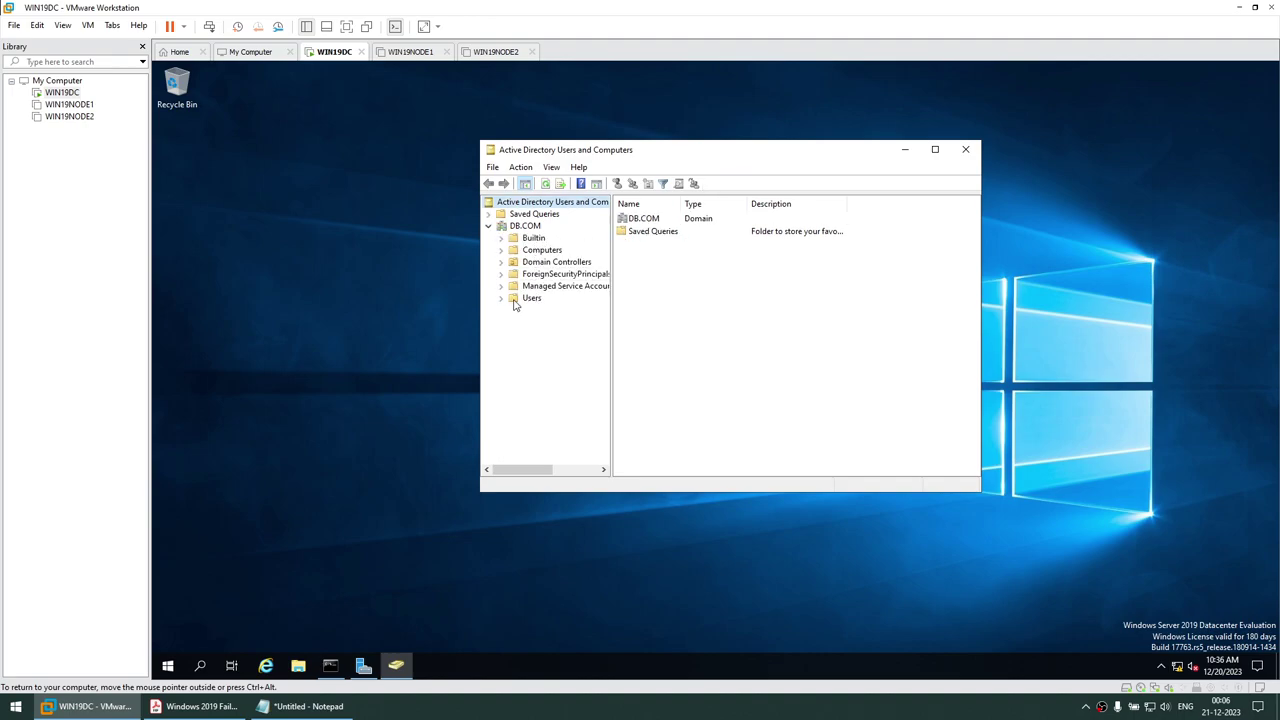
left_click(531, 298)
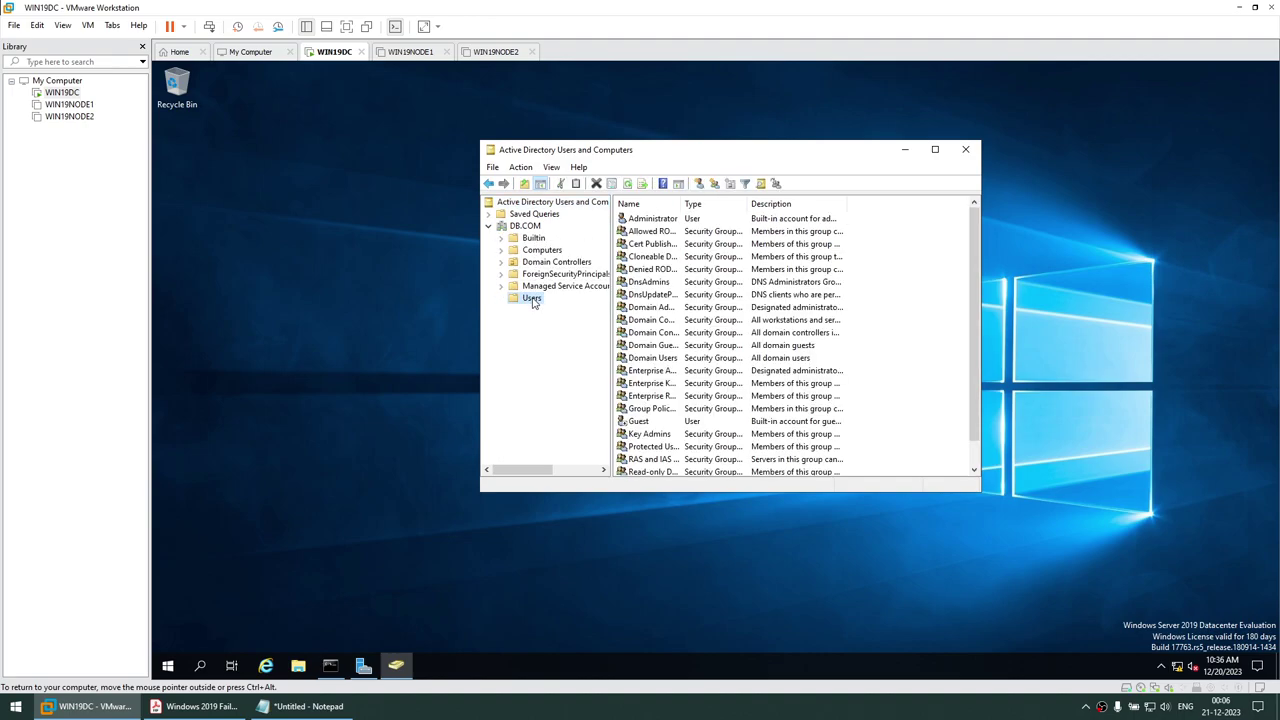
right_click(535, 299)
mouse_move(580, 342)
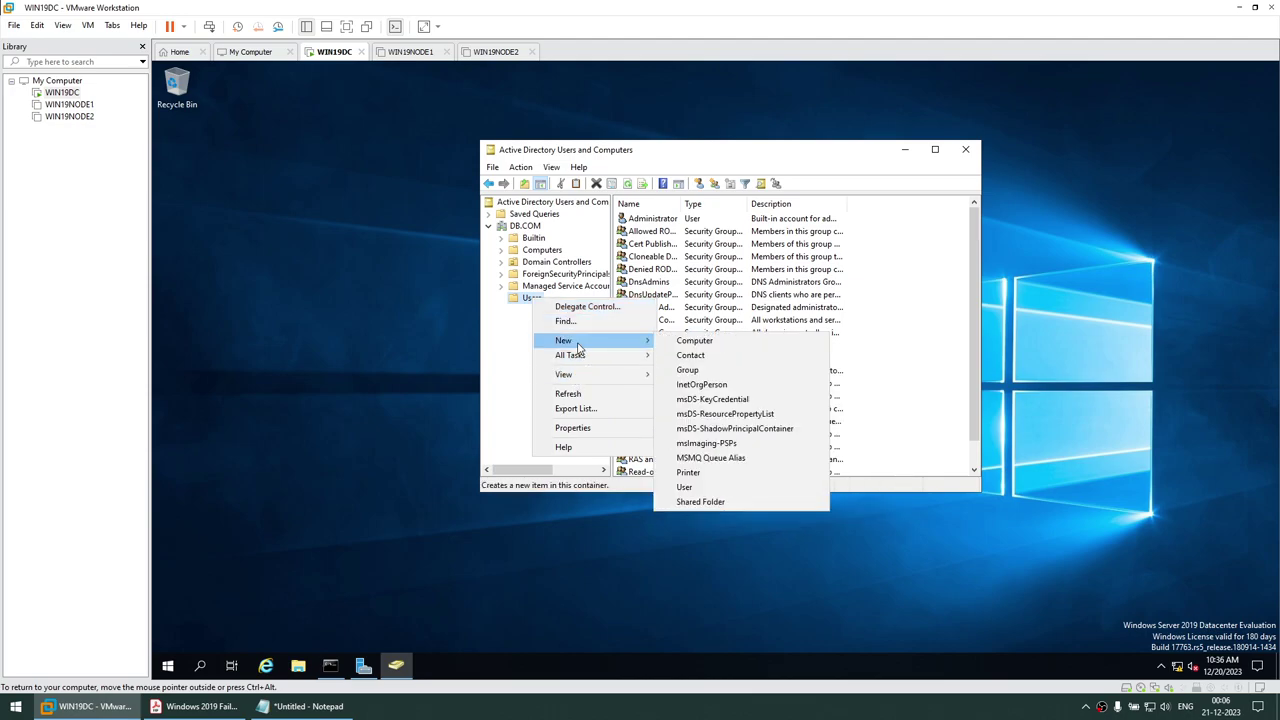
left_click(685, 487)
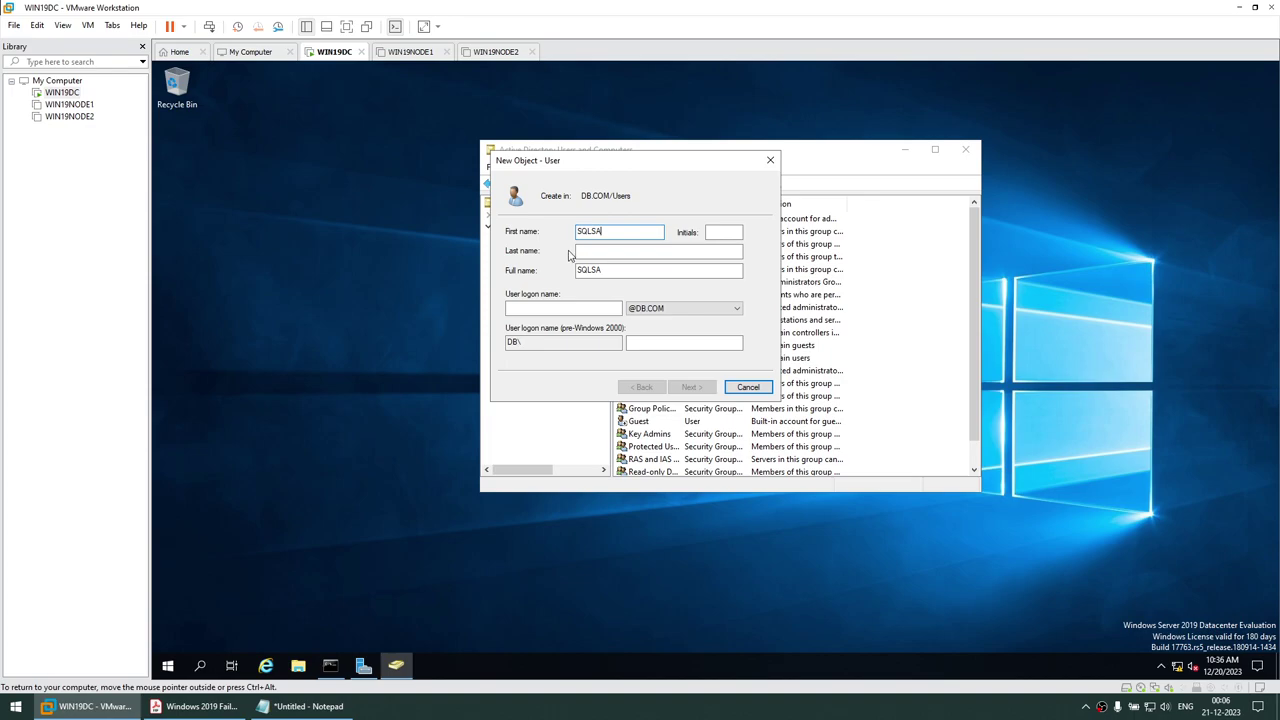
Enter SQLSA as both the first name and the user logon name
double_click(609, 231)
key("ctrl+c")
left_click(524, 308)
key("ctrl+v")
left_click(690, 387)
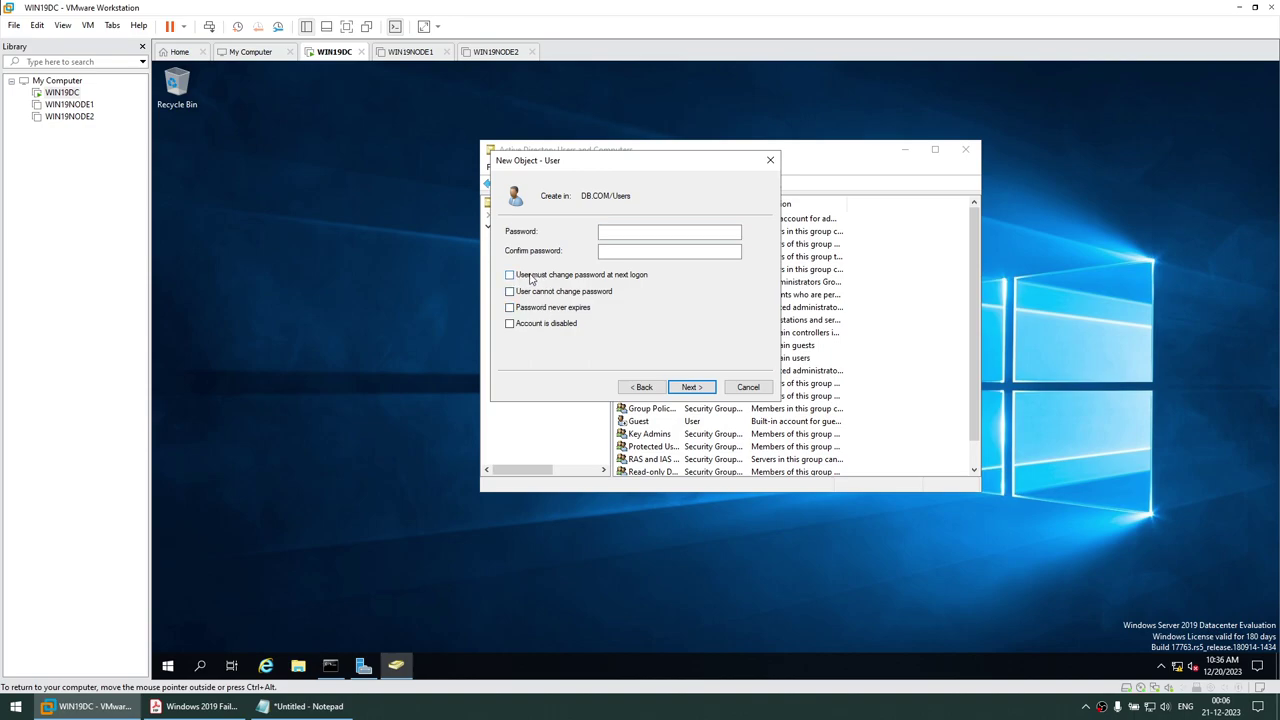
Set SQLSA's password as unchangeable by the user and never expiring, then finish
left_click(569, 292)
left_click(566, 310)
left_click(614, 233)
type("1")
key("Tab")
left_click(694, 387)
left_click(700, 387)
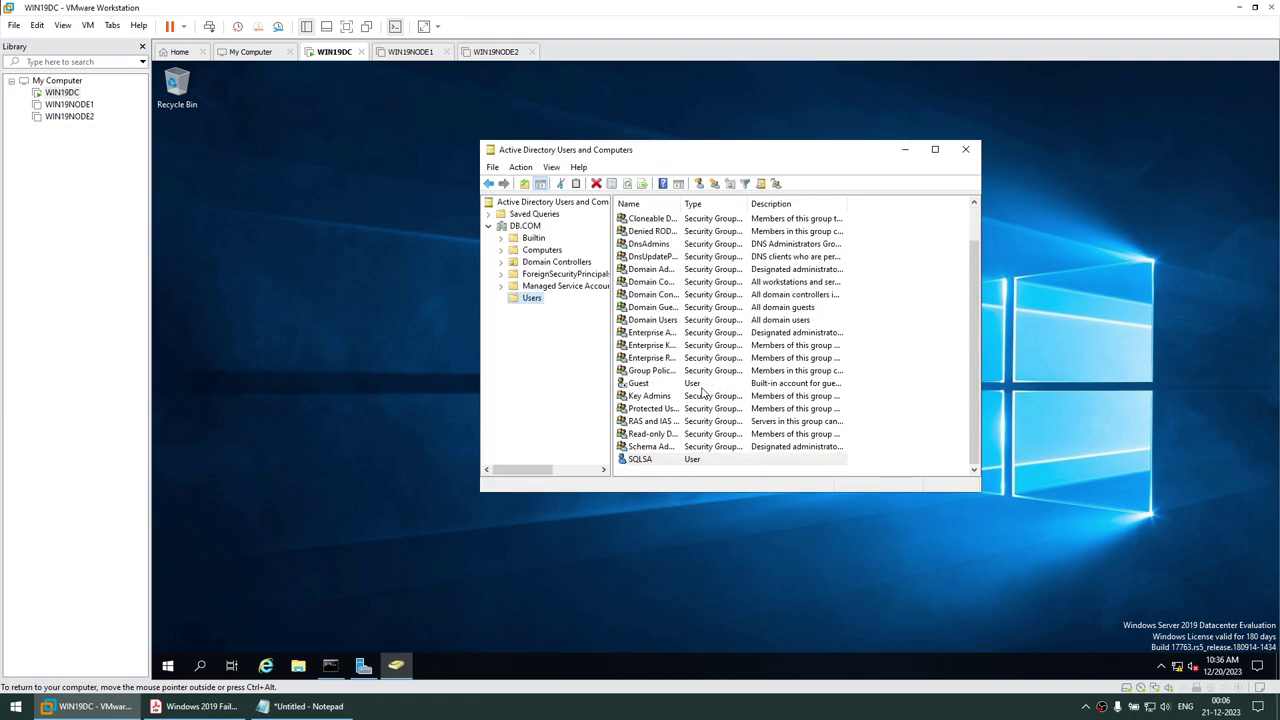
Add SQLSA to the Domain Admins group via its Member Of properties and apply
right_click(668, 460)
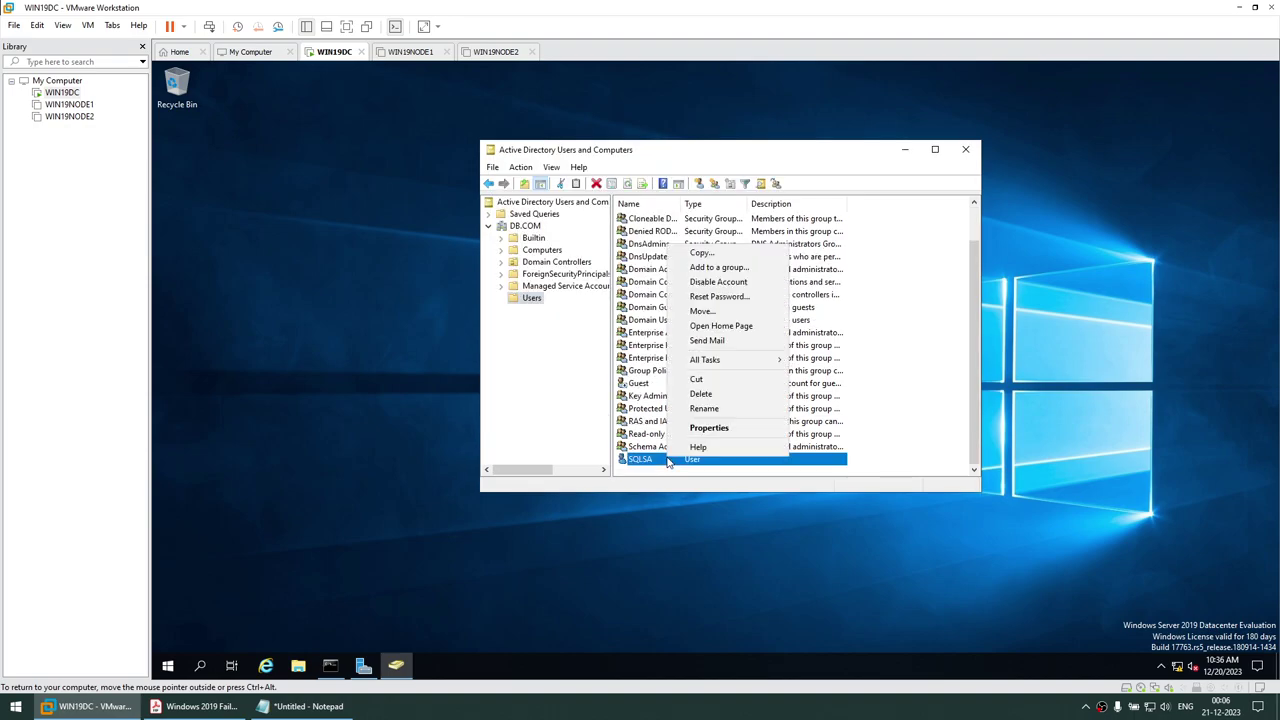
left_click(697, 426)
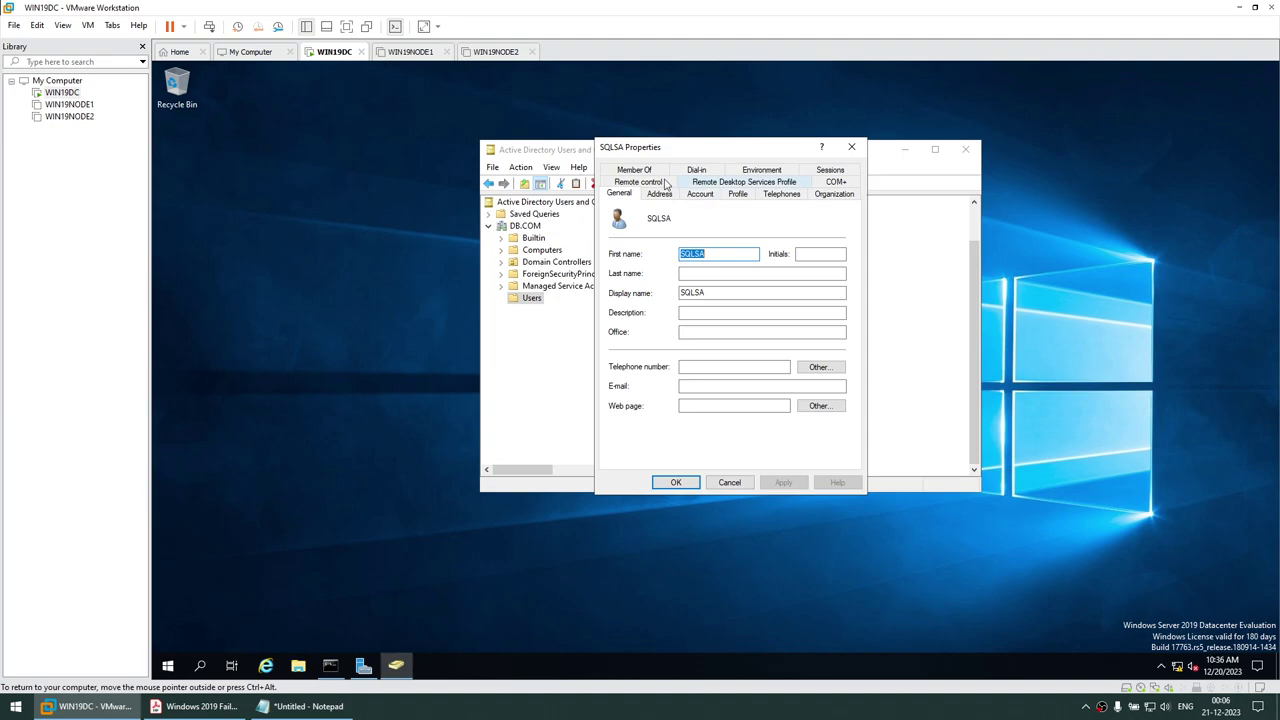
left_click(634, 171)
left_click(631, 354)
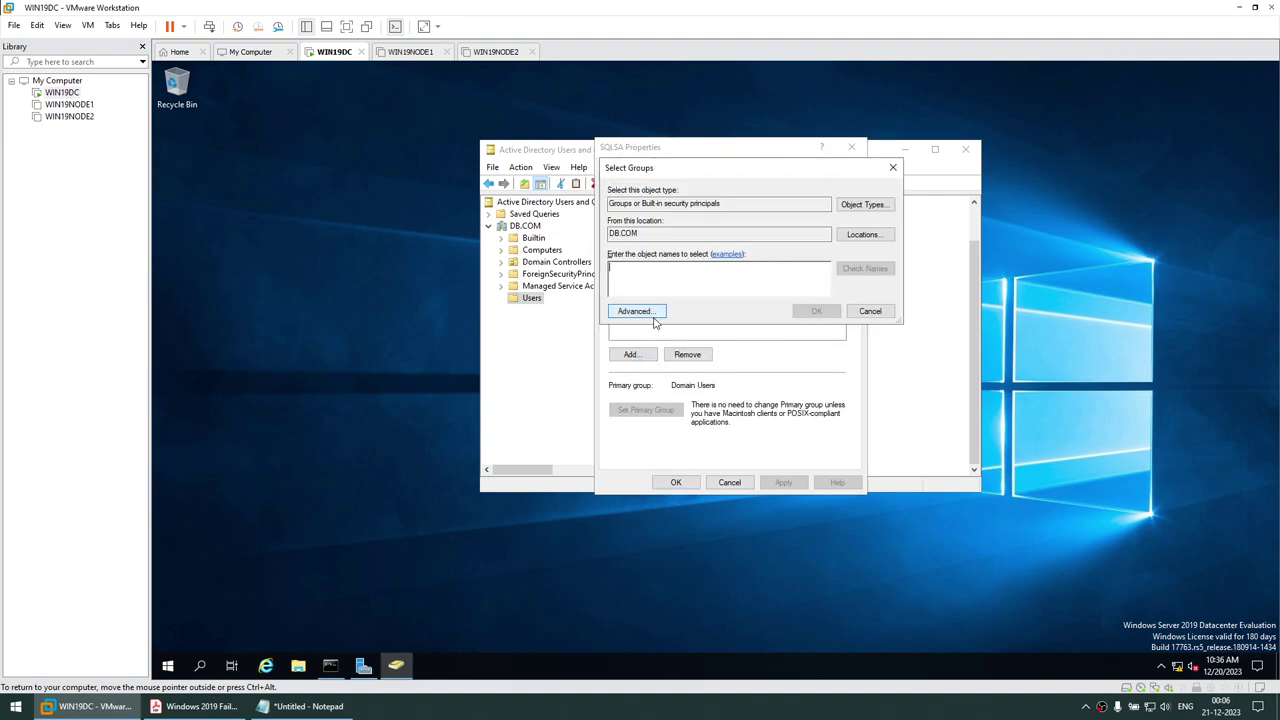
type("DOMAIN")
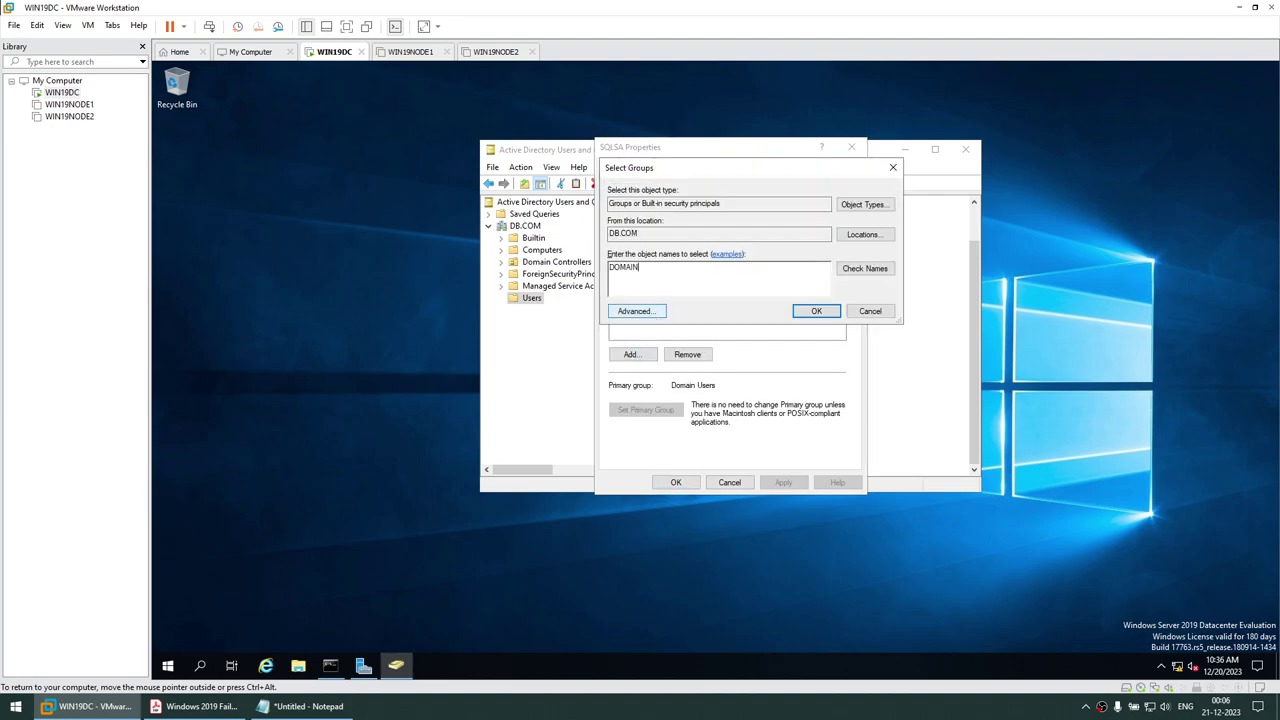
left_click(864, 268)
left_click(686, 275)
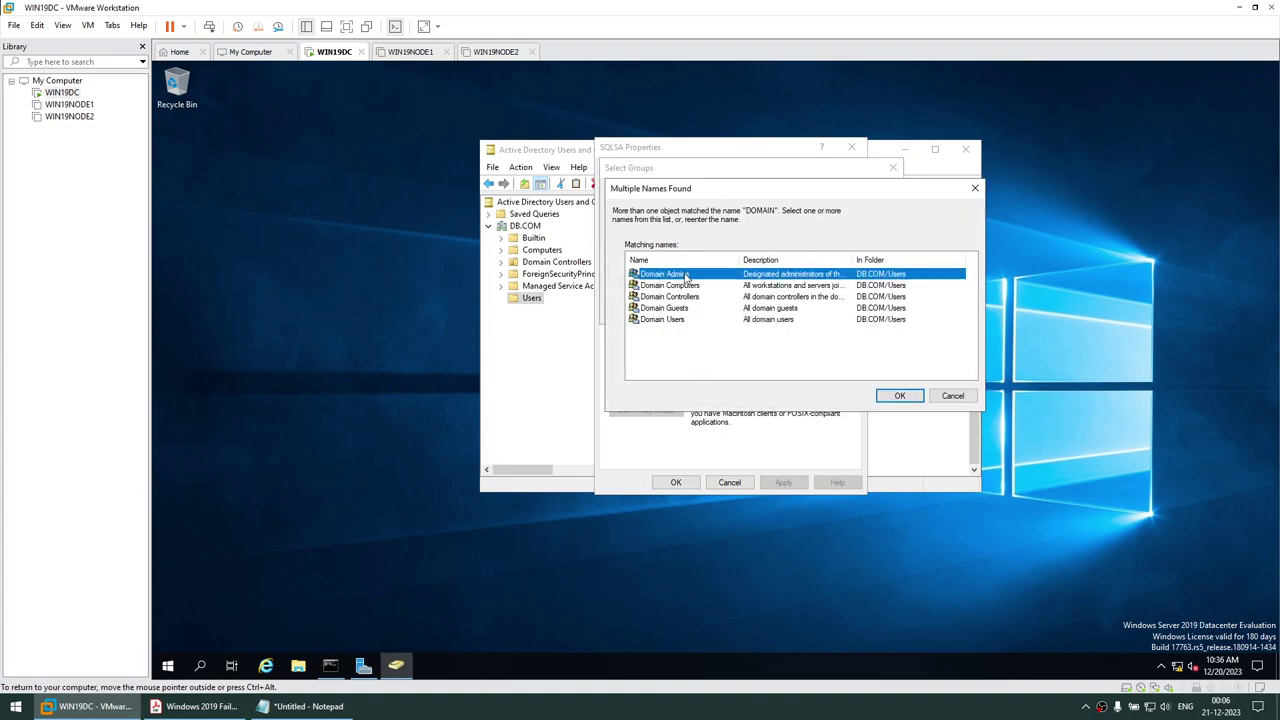
left_click(897, 396)
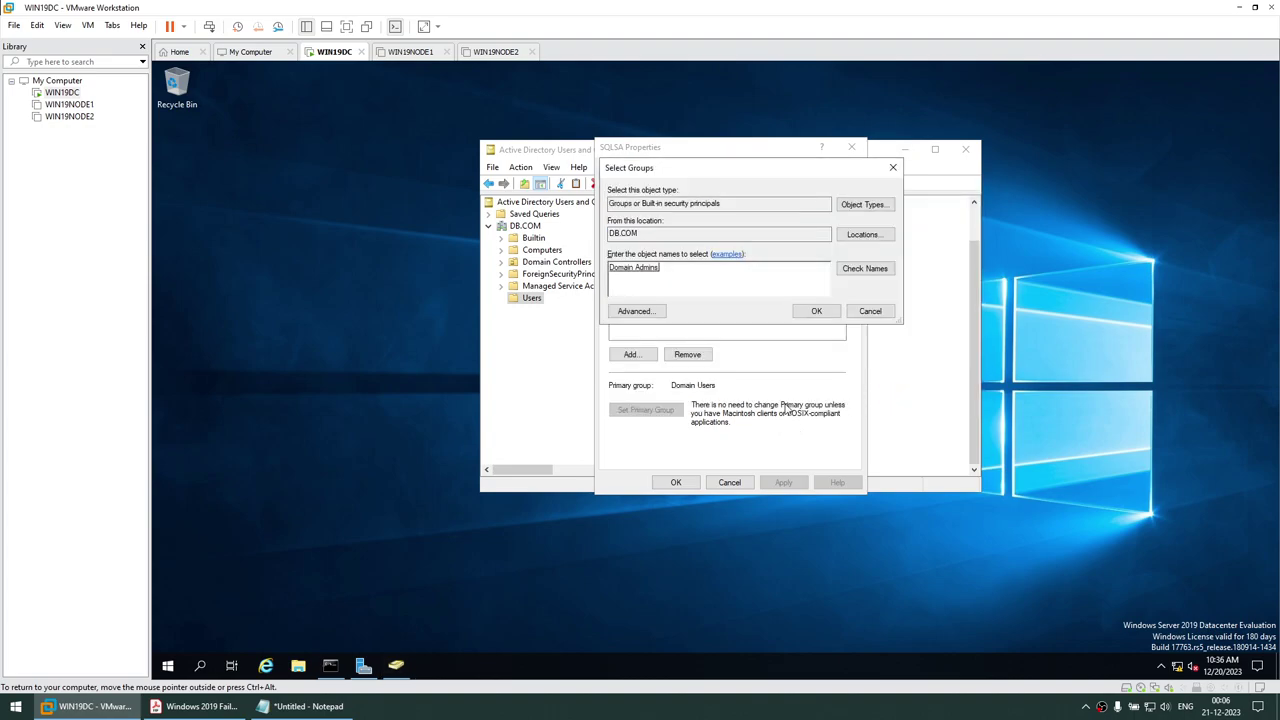
left_click(816, 313)
left_click(785, 482)
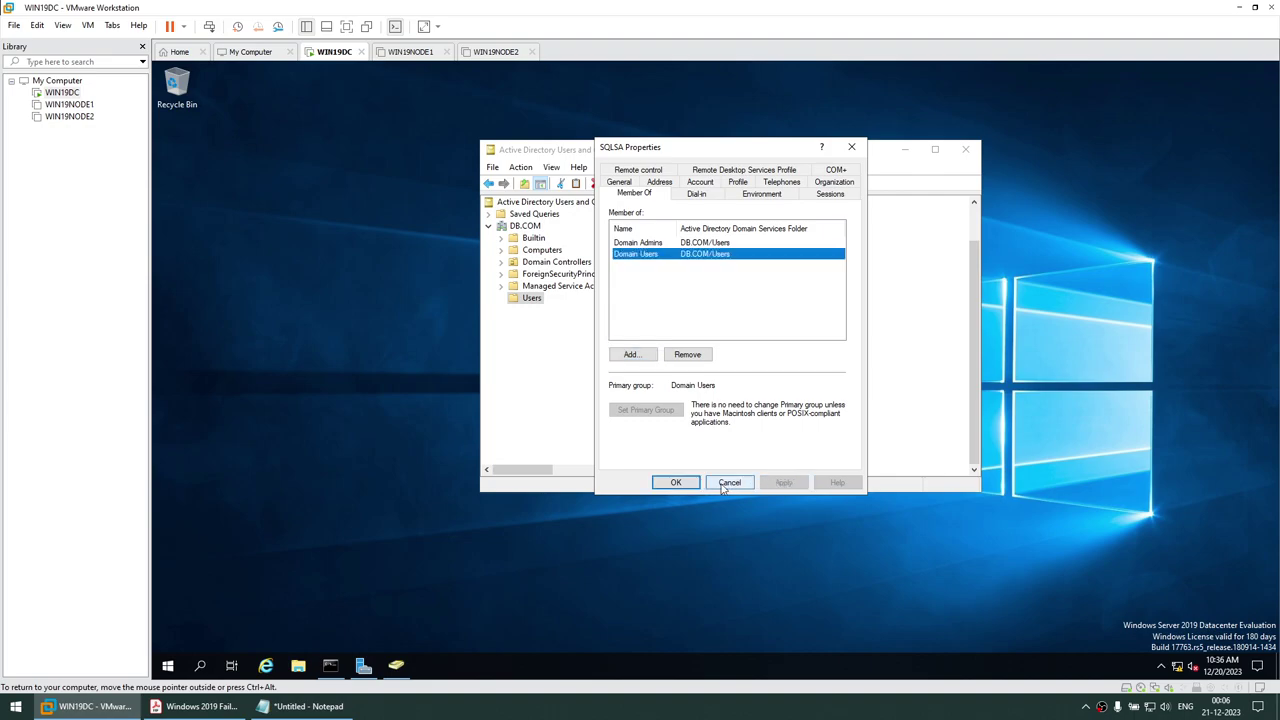
left_click(676, 482)
Confirm Domain Admins appears in SQLSA's memberships, then minimize the directory window
double_click(640, 459)
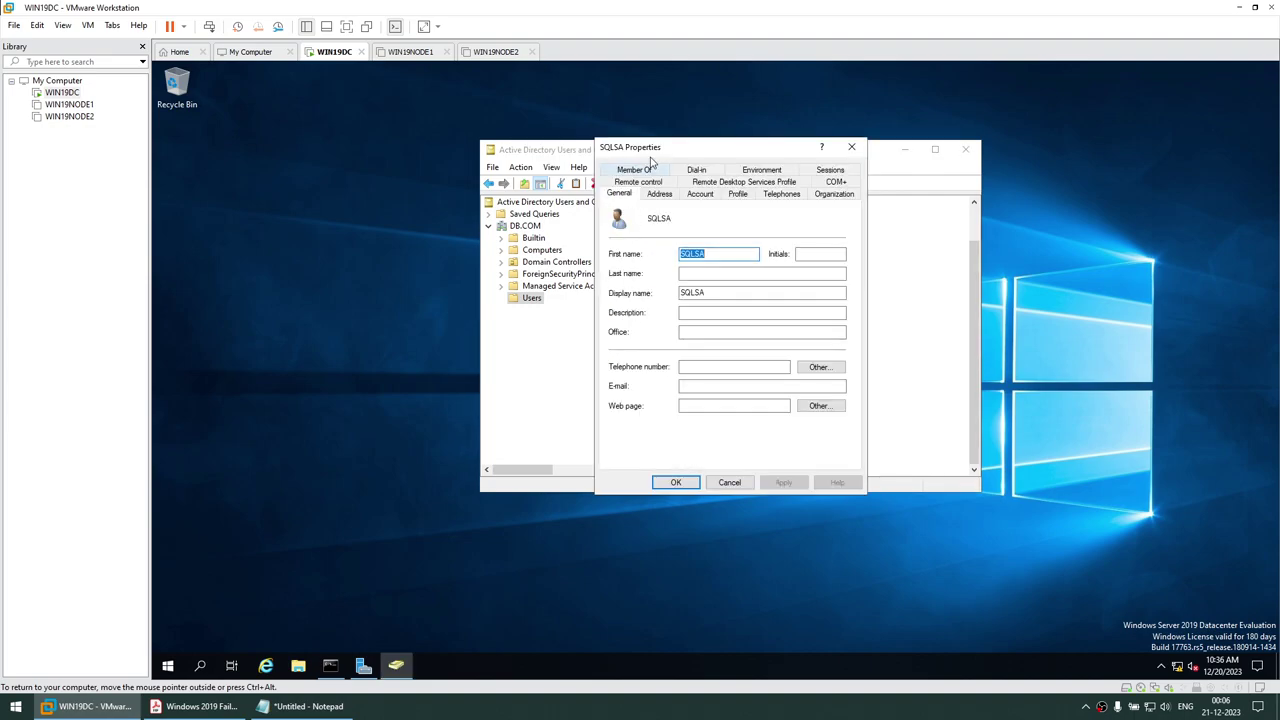
left_click(634, 193)
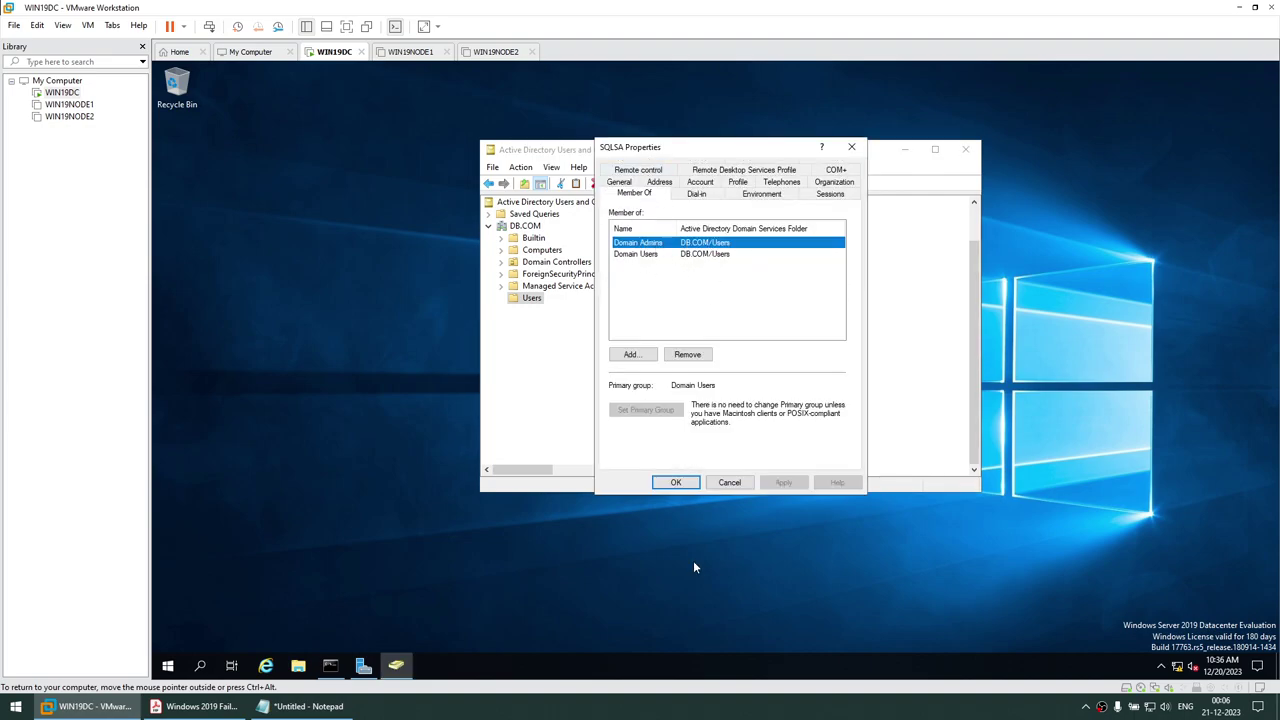
left_click(726, 484)
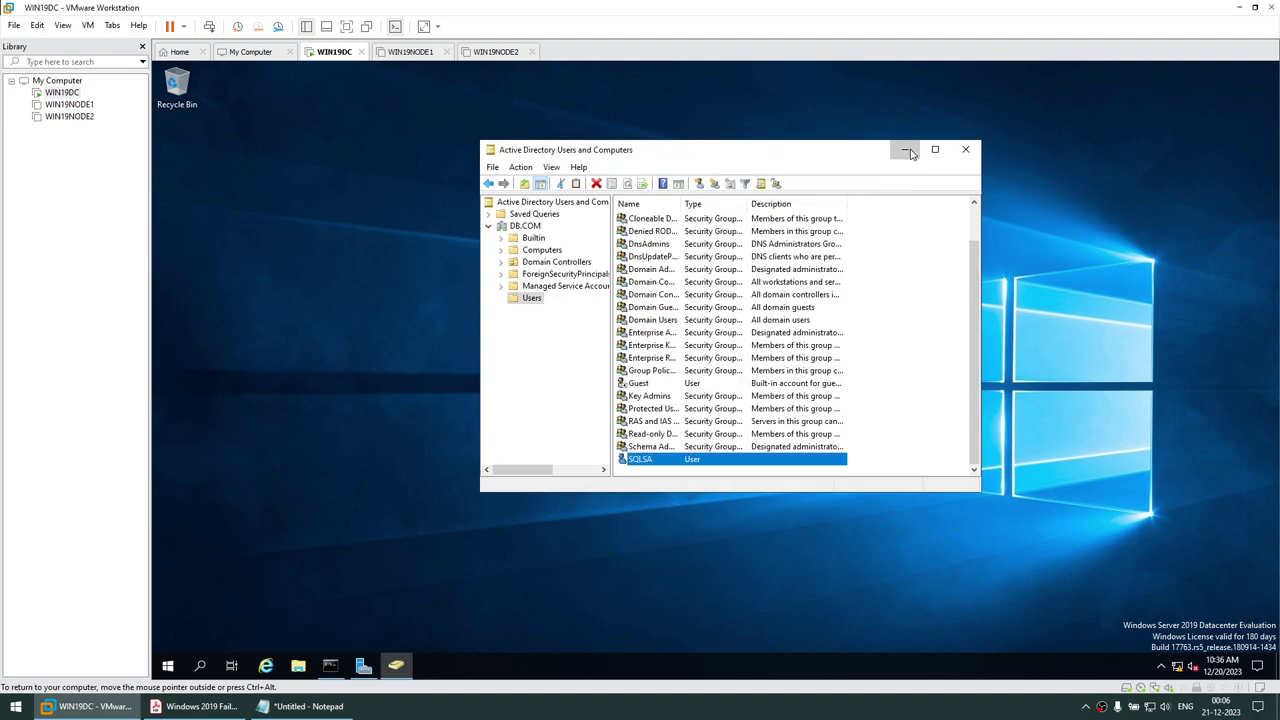
left_click(905, 150)
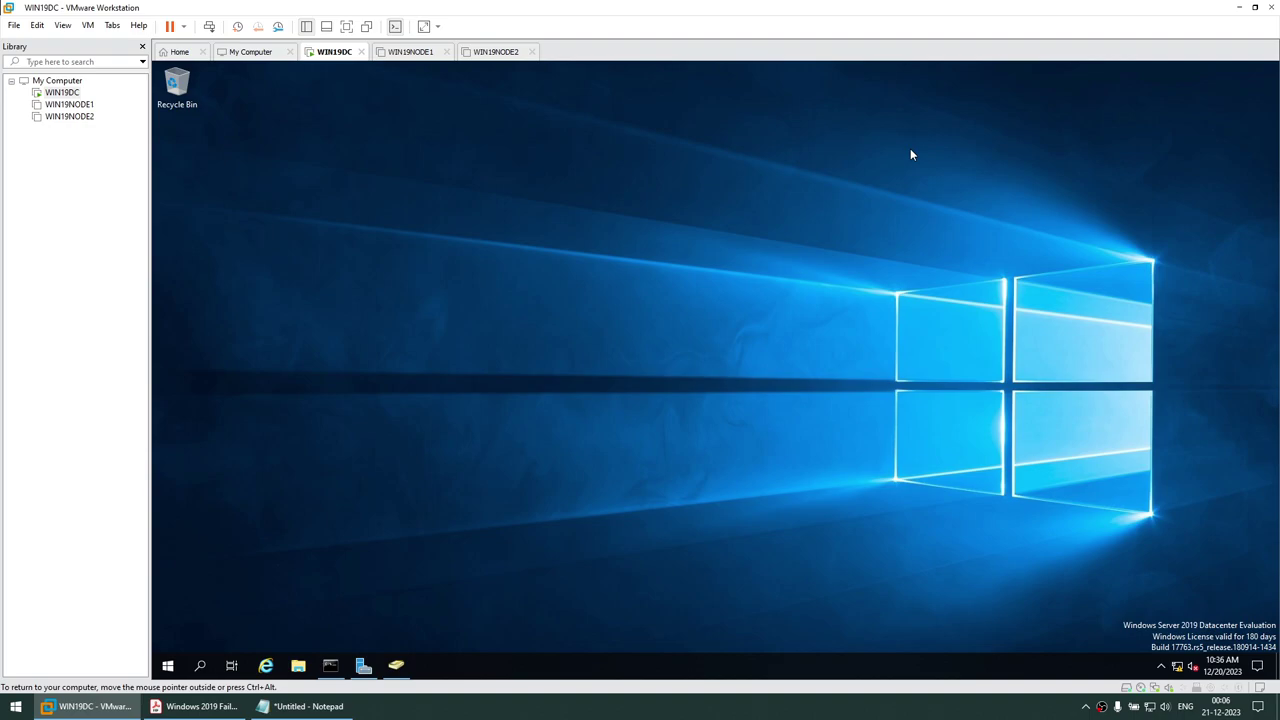
Release the domain controller VM and power on WIN19NODE1 and WIN19NODE2
key("ctrl+alt")
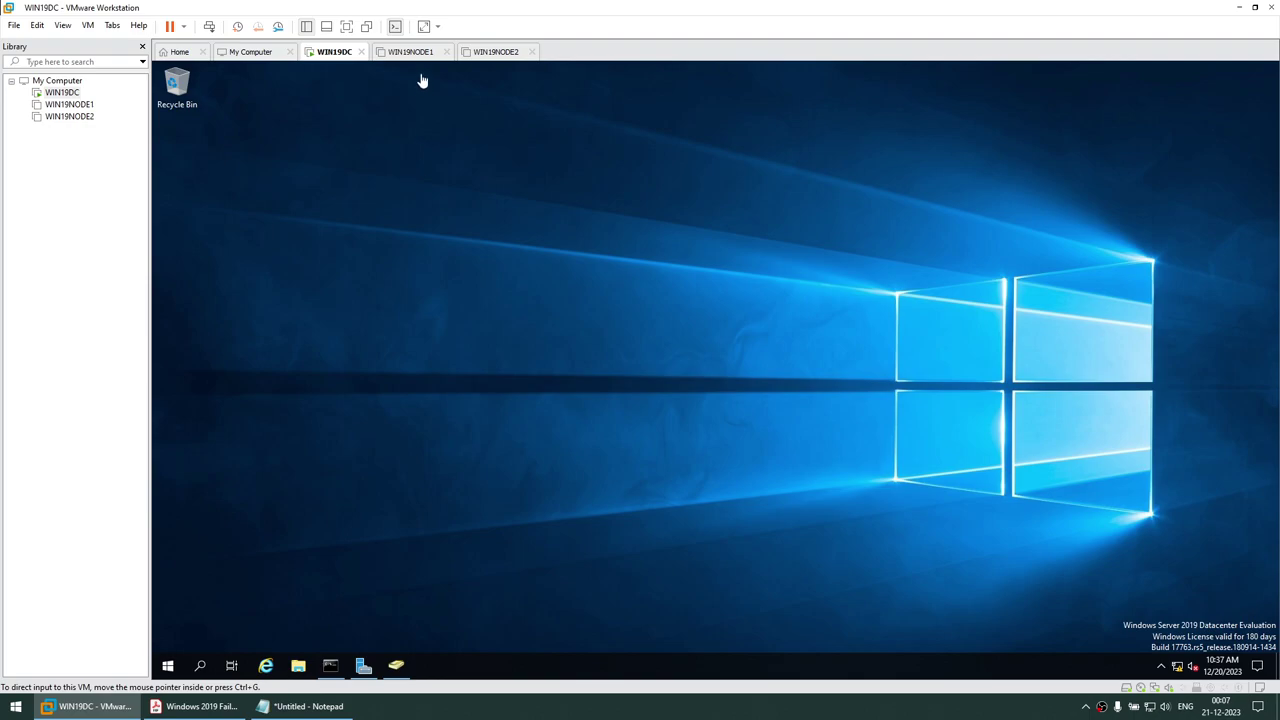
left_click(412, 52)
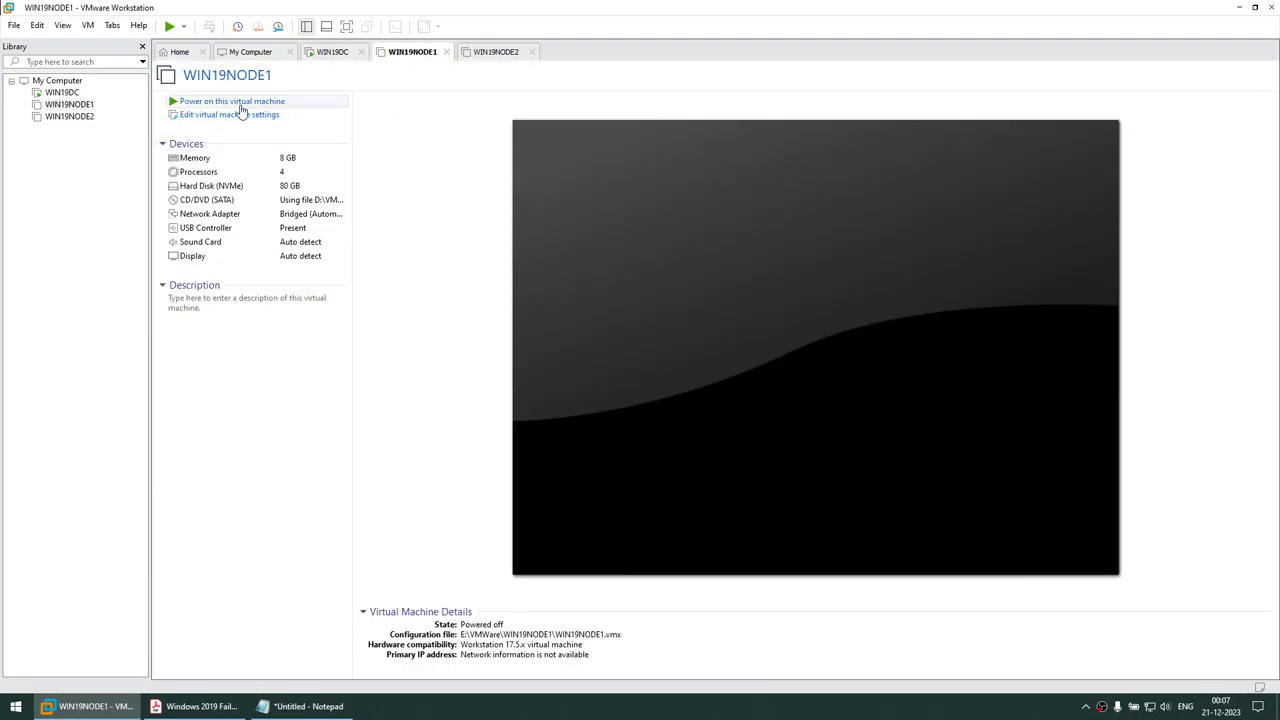
left_click(500, 52)
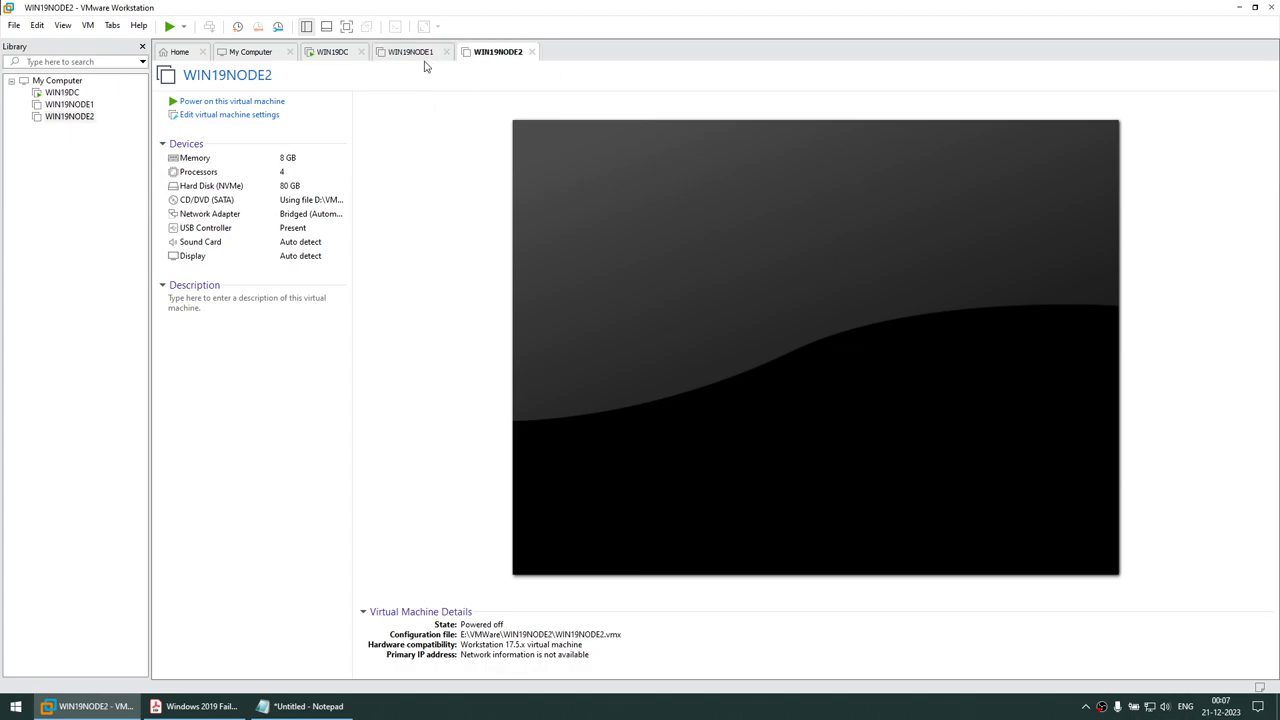
left_click(412, 57)
left_click(482, 56)
left_click(396, 58)
left_click(480, 55)
left_click(430, 58)
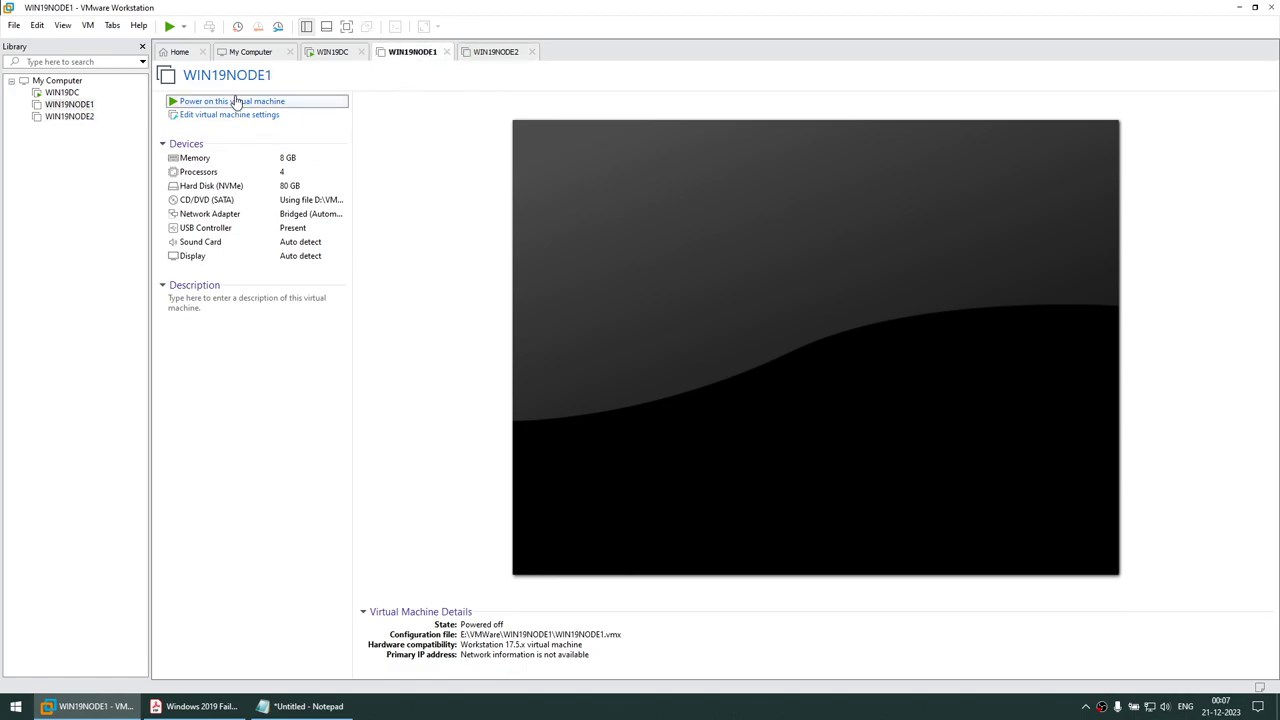
left_click(236, 101)
left_click(496, 53)
left_click(222, 102)
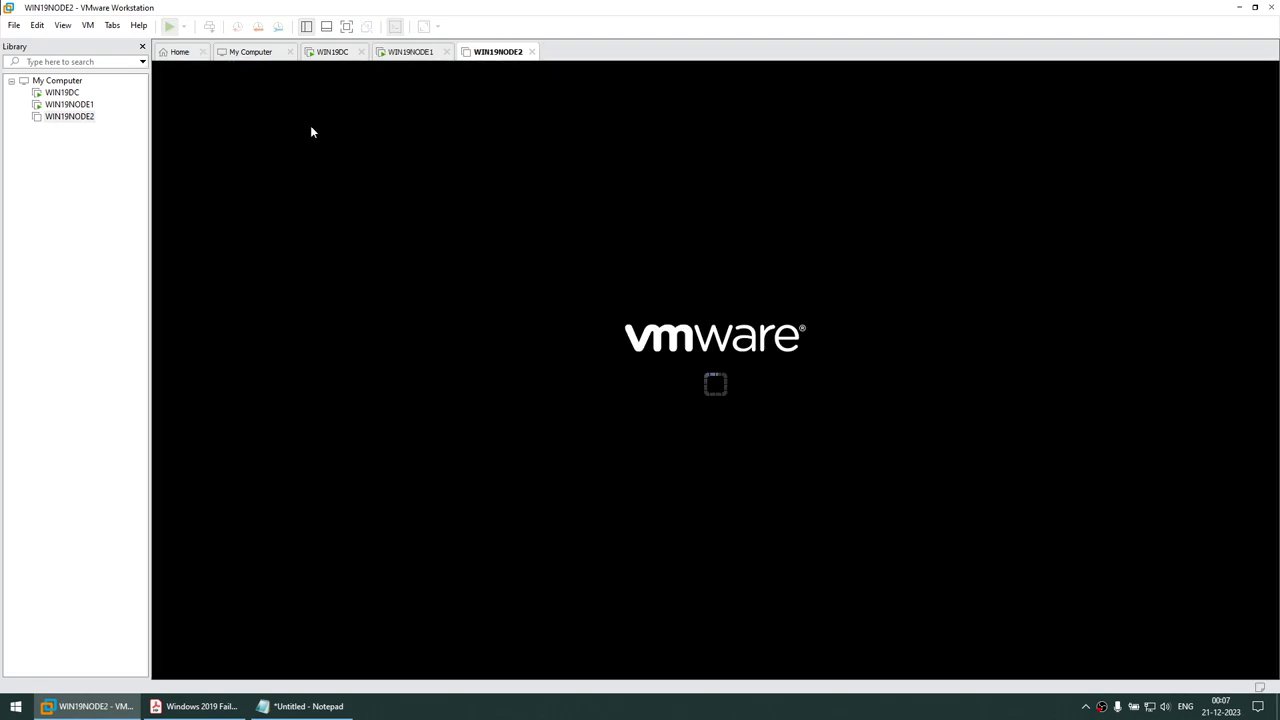
left_click(405, 53)
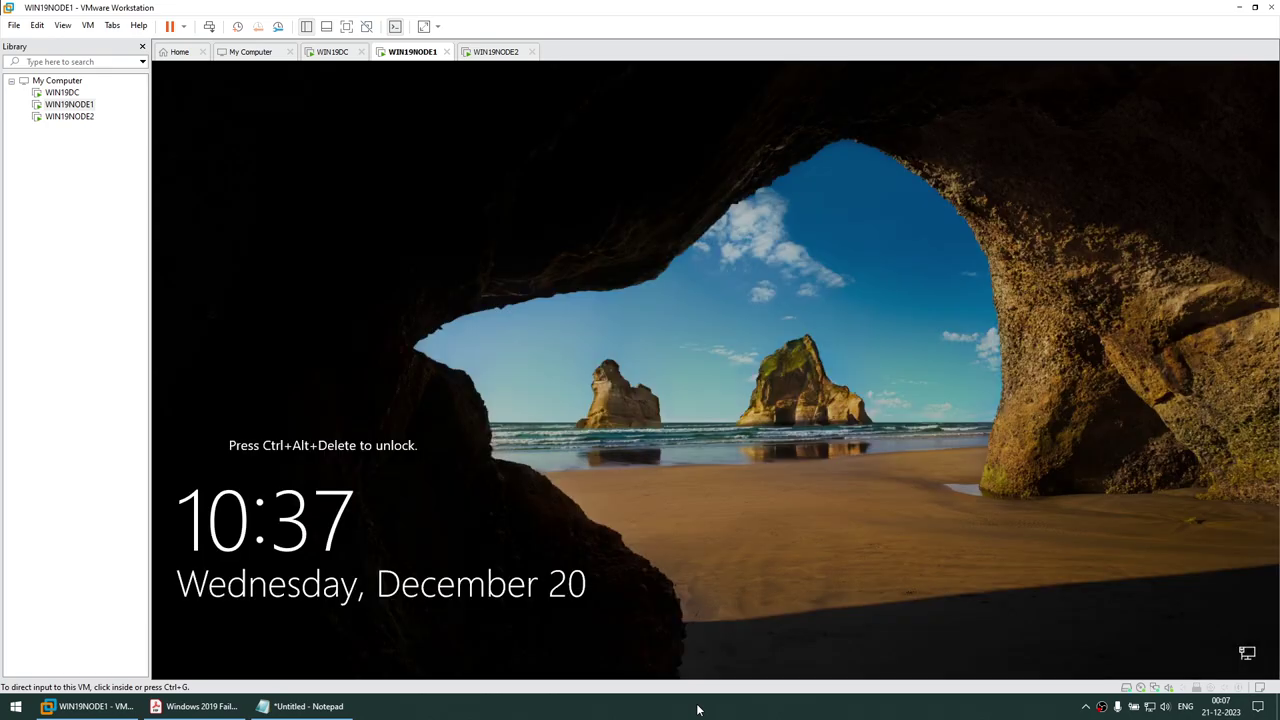
Send Ctrl+Alt+Del to WIN19NODE1 and sign in with the Administrator password
left_click(505, 55)
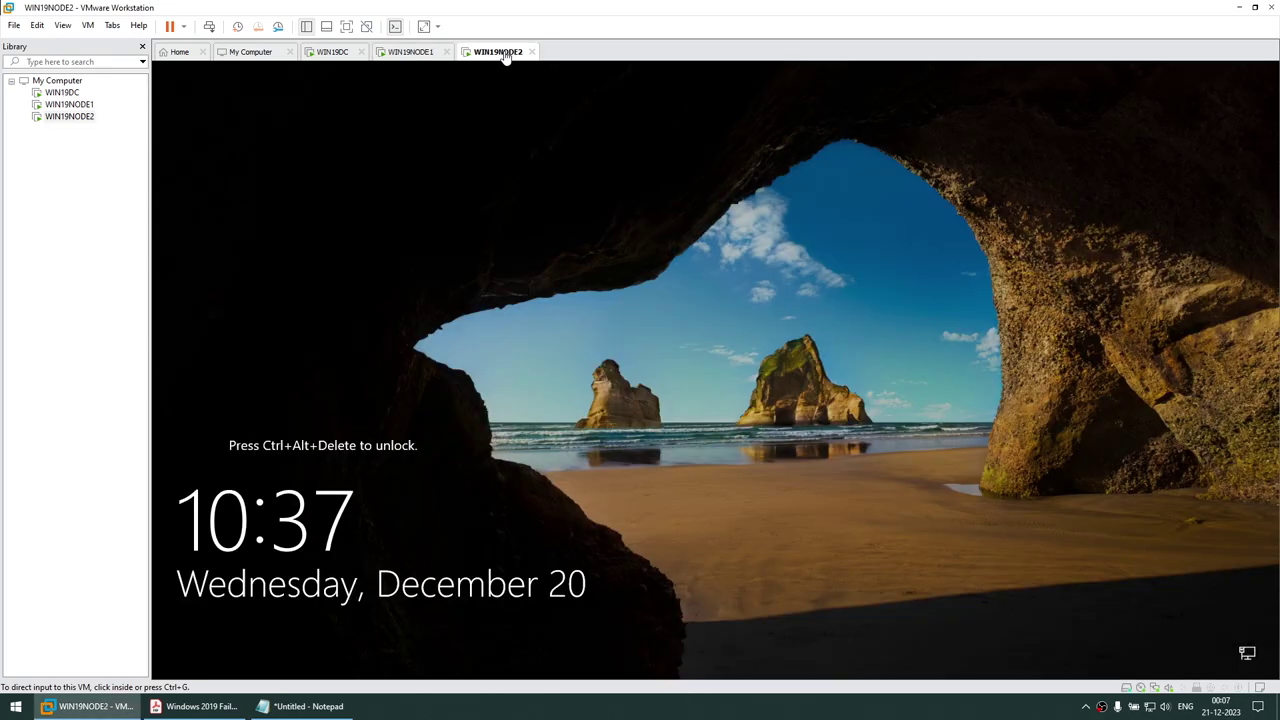
left_click(428, 55)
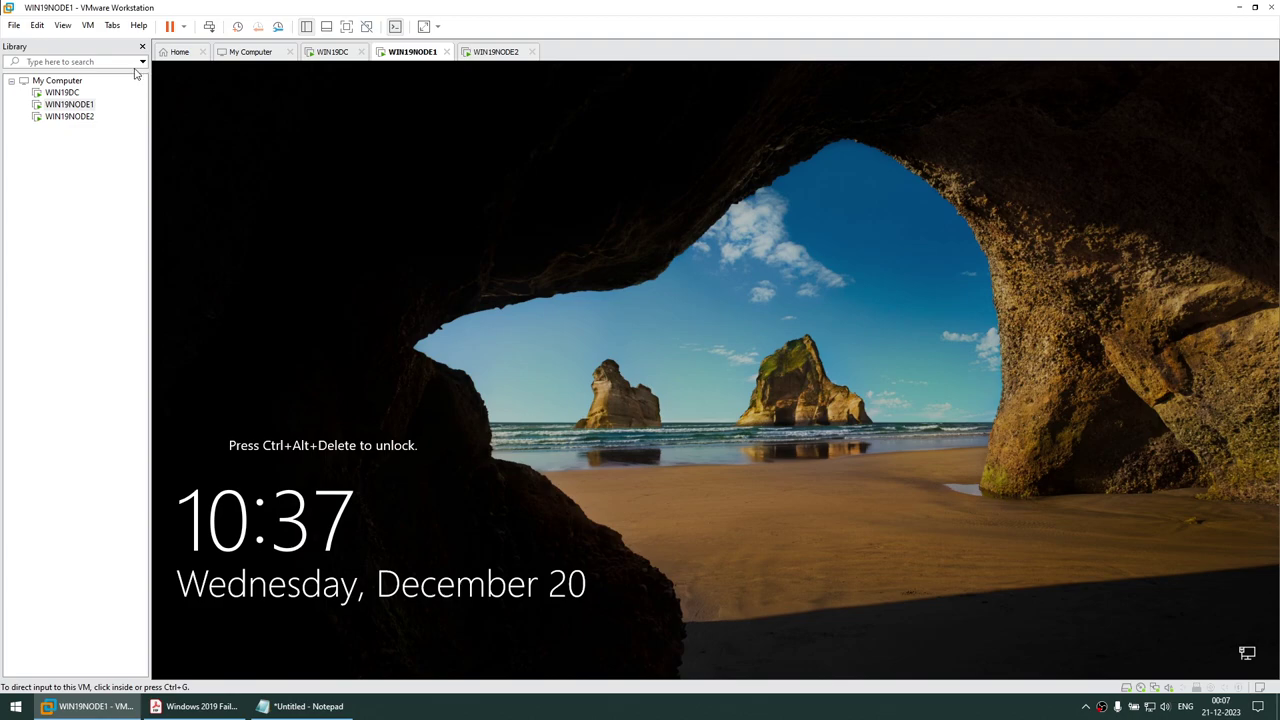
left_click(88, 25)
left_click(103, 89)
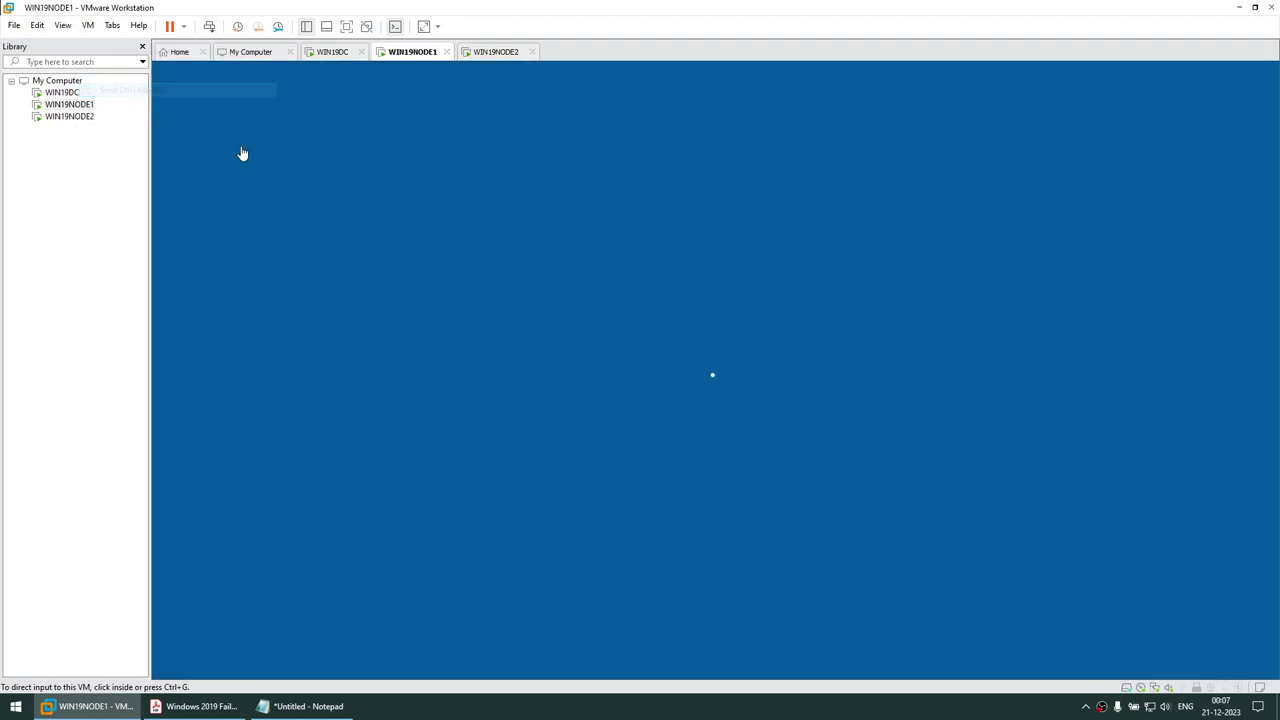
type("Pa")
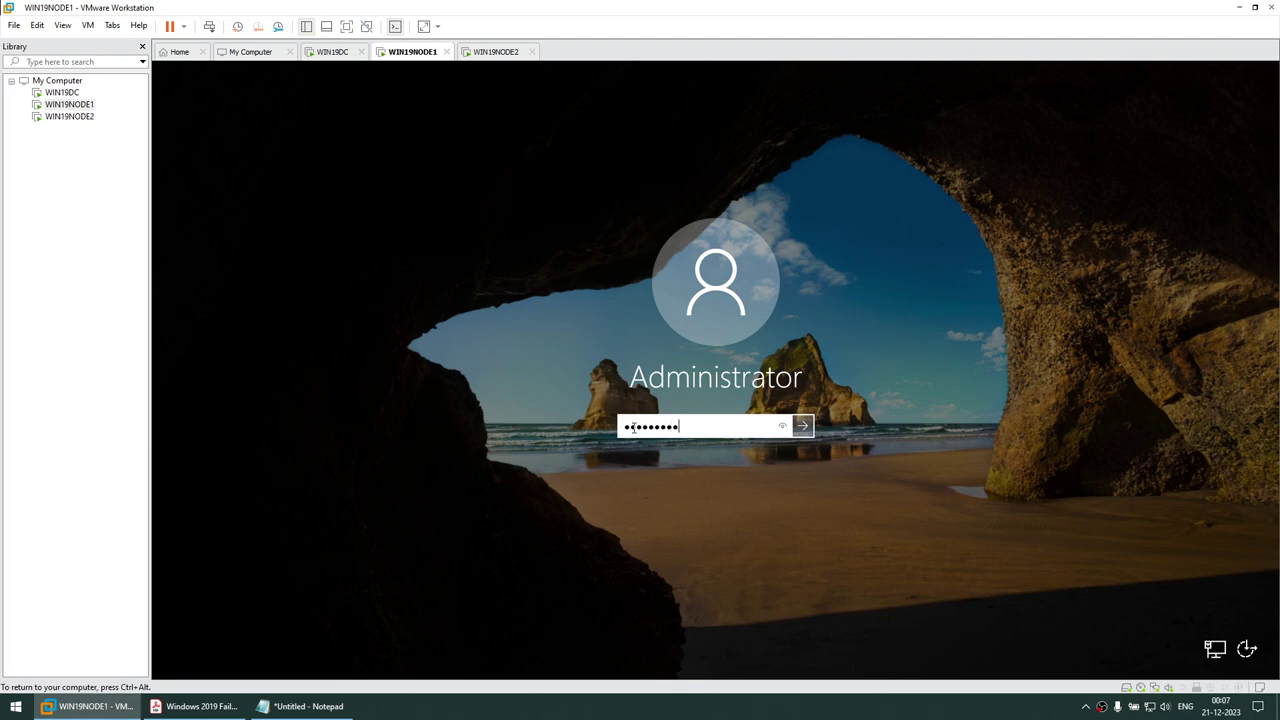
key("Return")
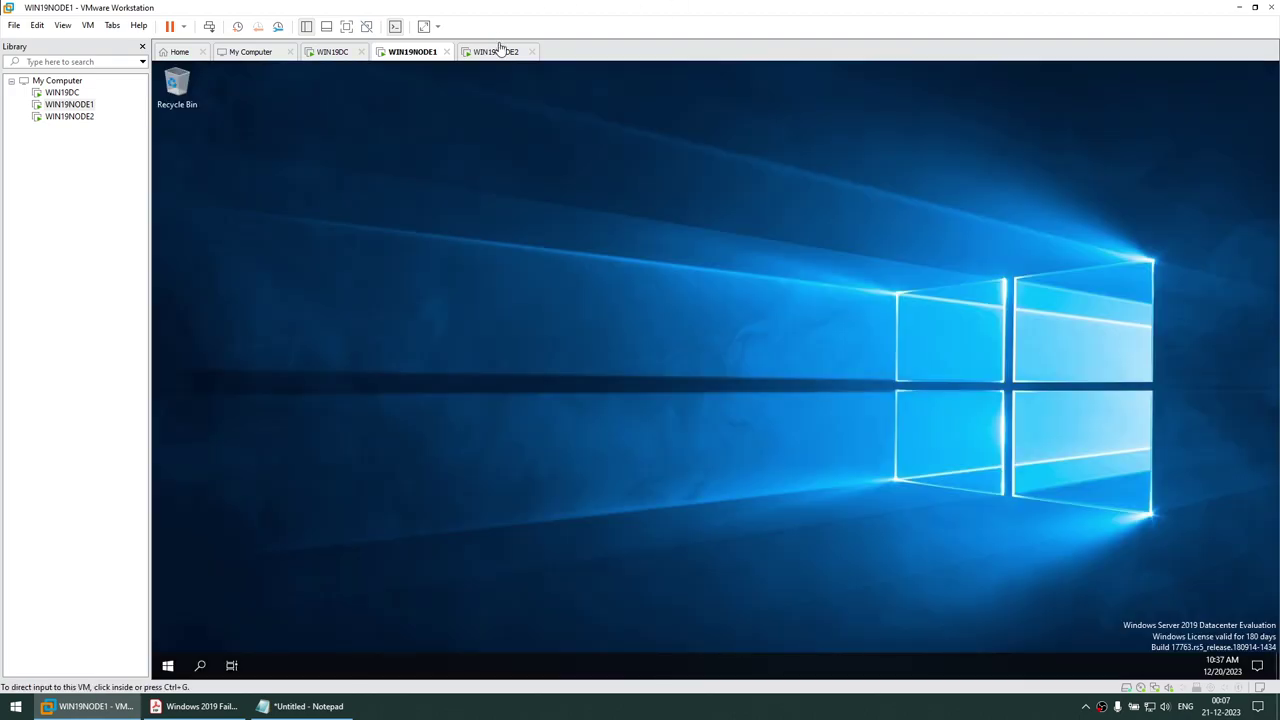
Sign in to WIN19NODE2 as Administrator the same way, then return to WIN19NODE1
left_click(498, 52)
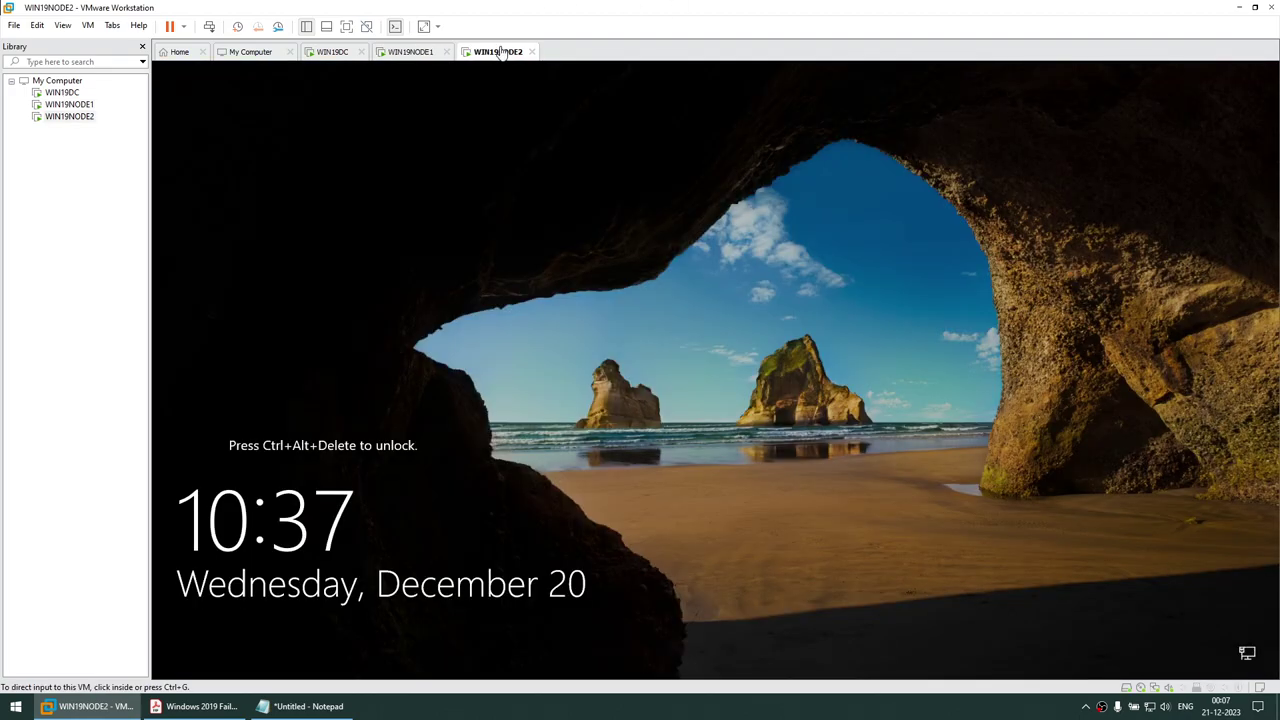
left_click(88, 25)
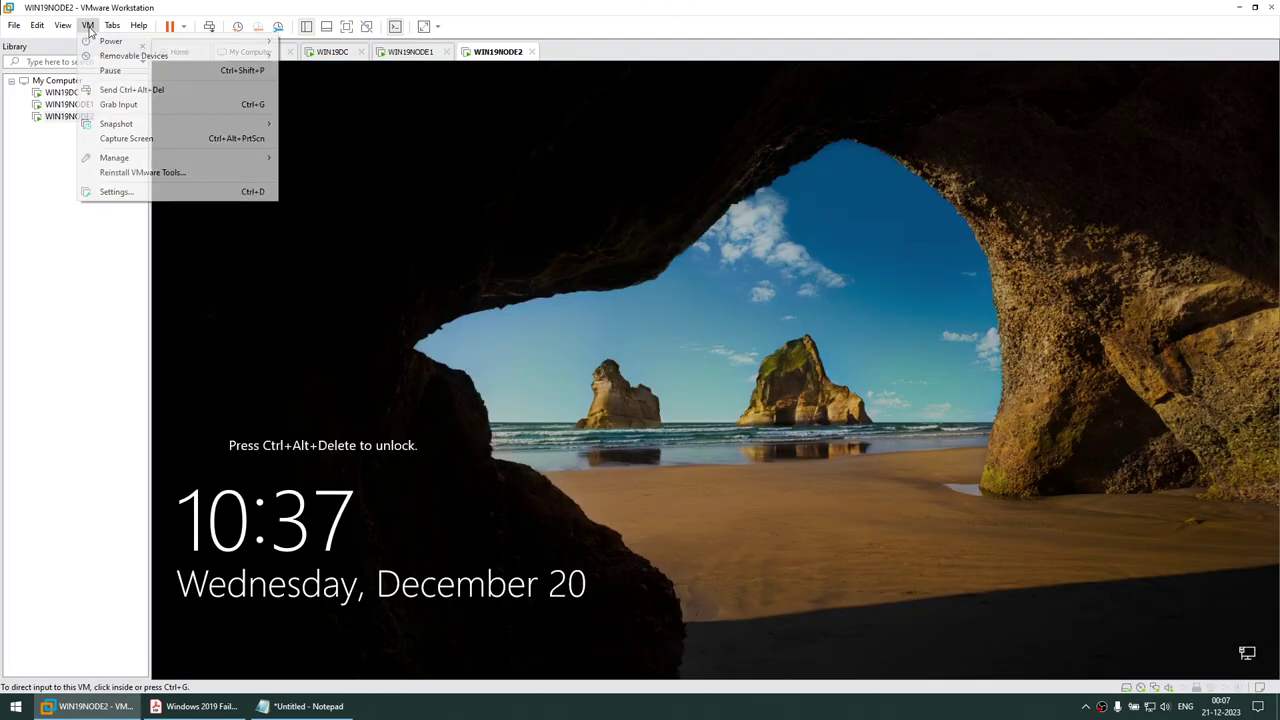
left_click(102, 89)
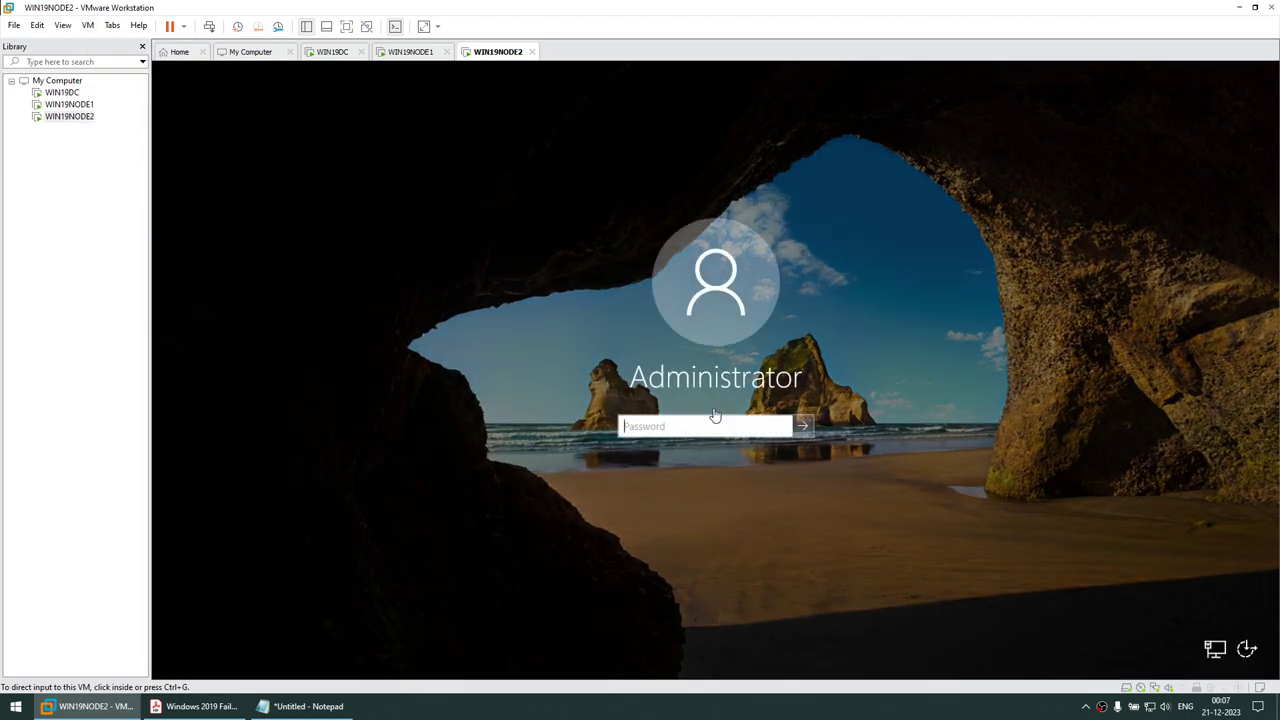
left_click(744, 421)
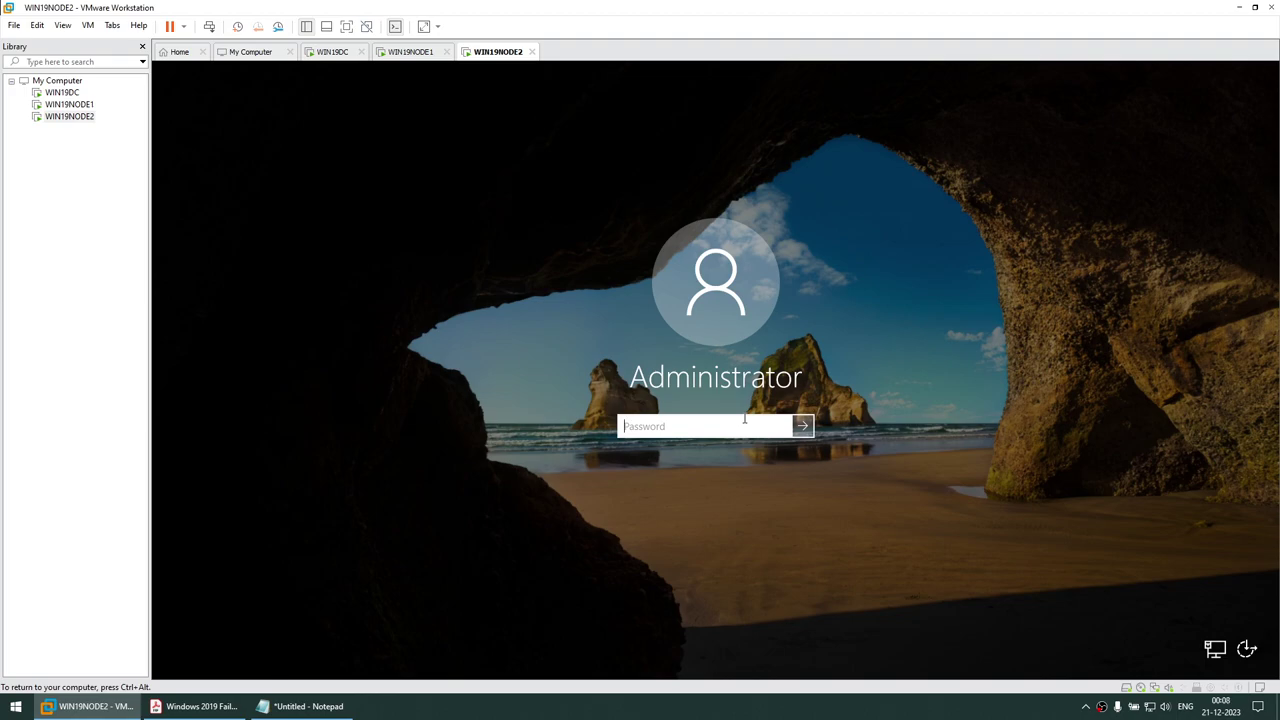
type("•••")
key("Return")
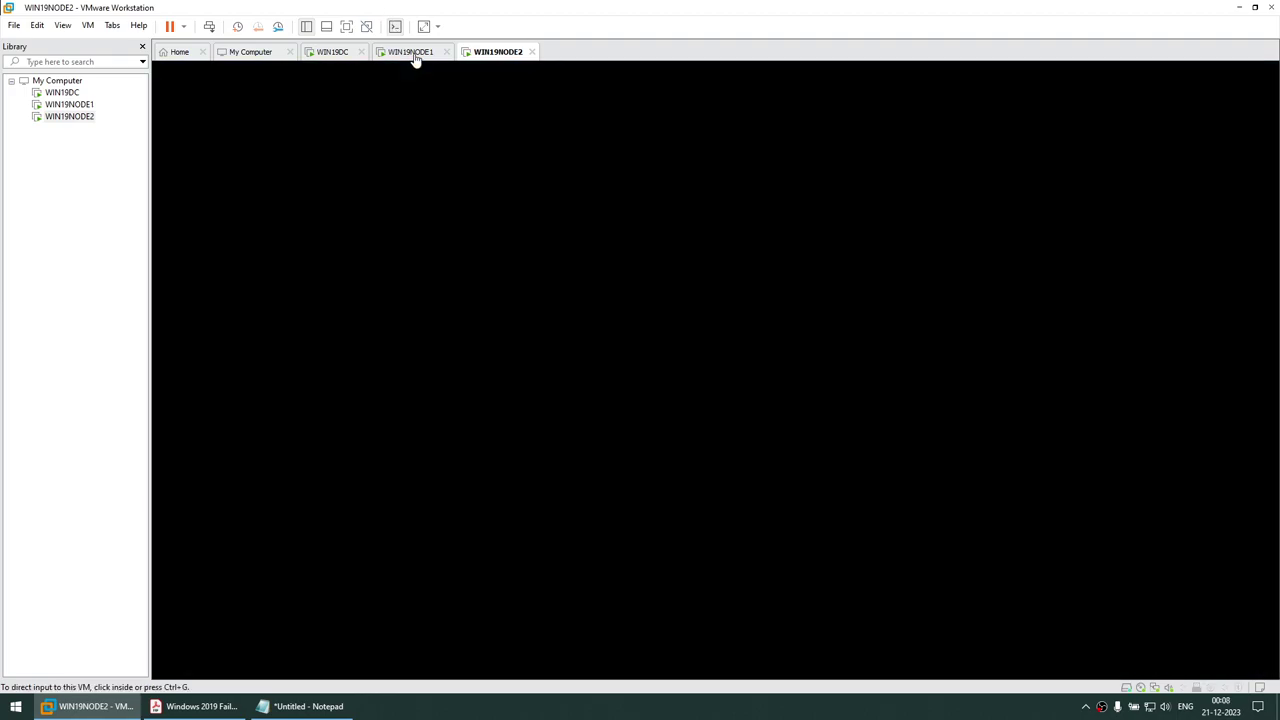
left_click(412, 51)
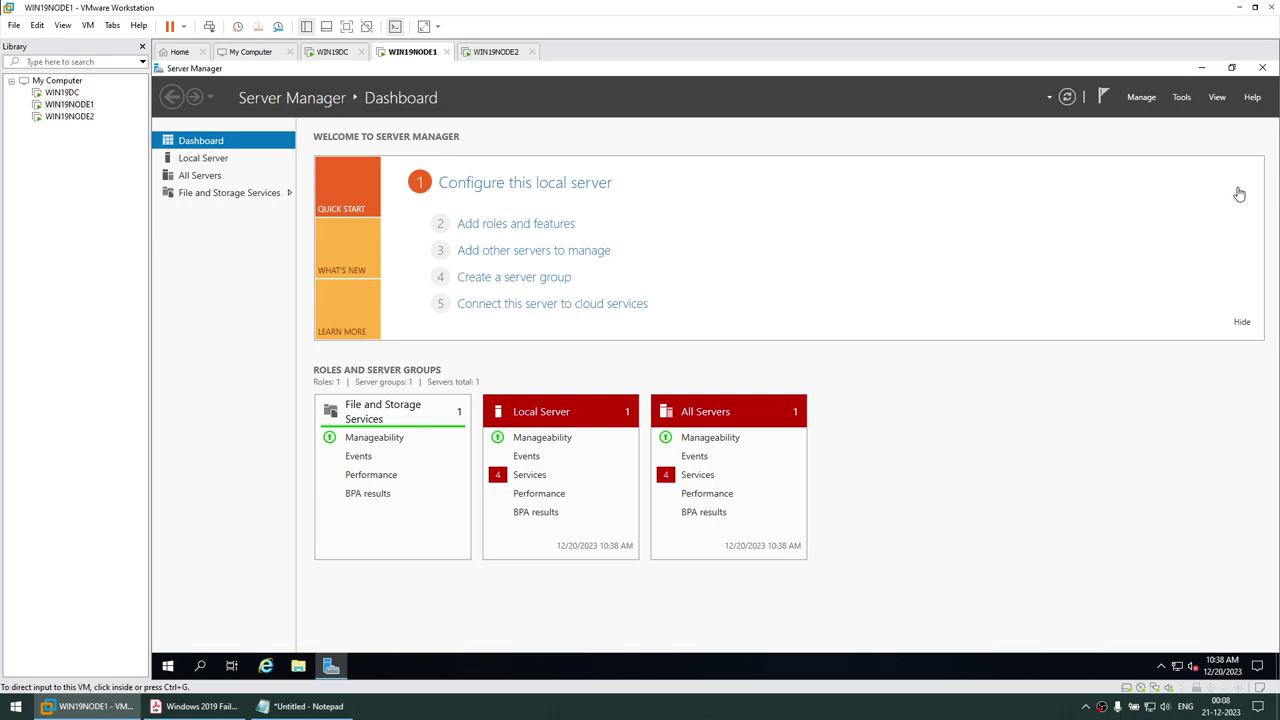
Copy the Sysprep folder path C:\Windows\System32\Sysprep from the setup guide
left_click(196, 706)
scroll(599, 436, "down", 6)
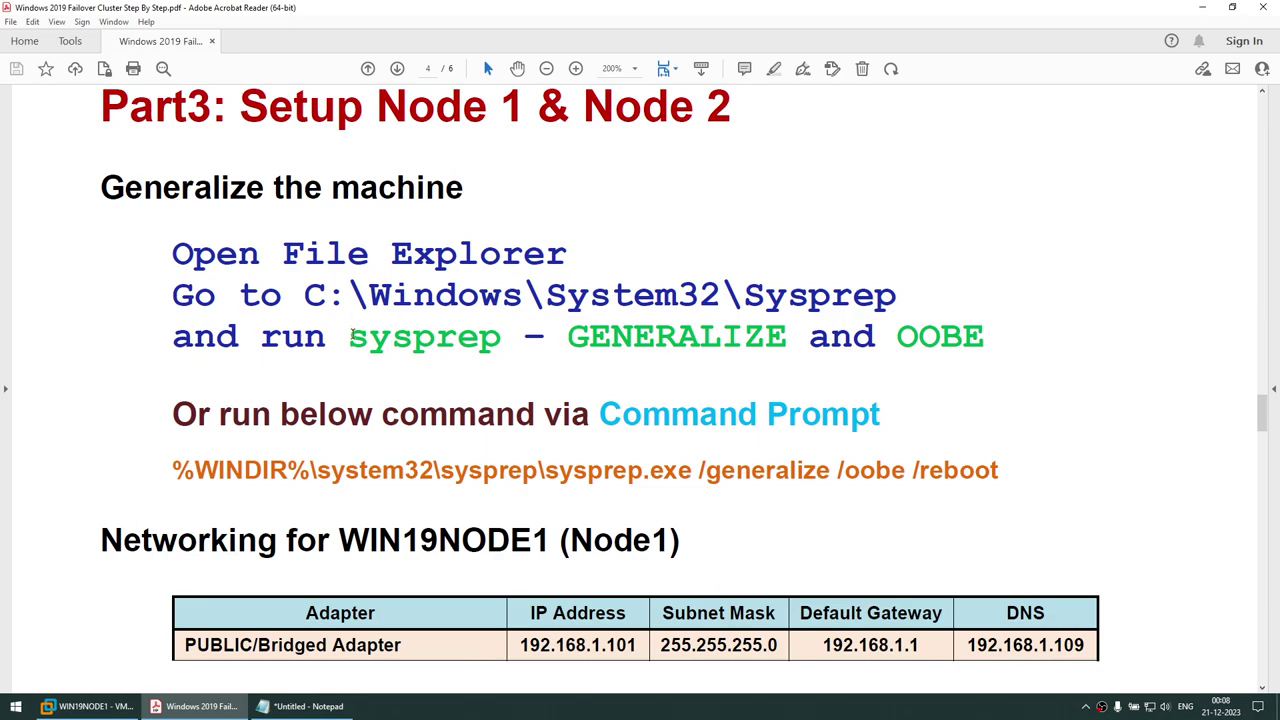
left_click_drag(352, 337, 500, 352)
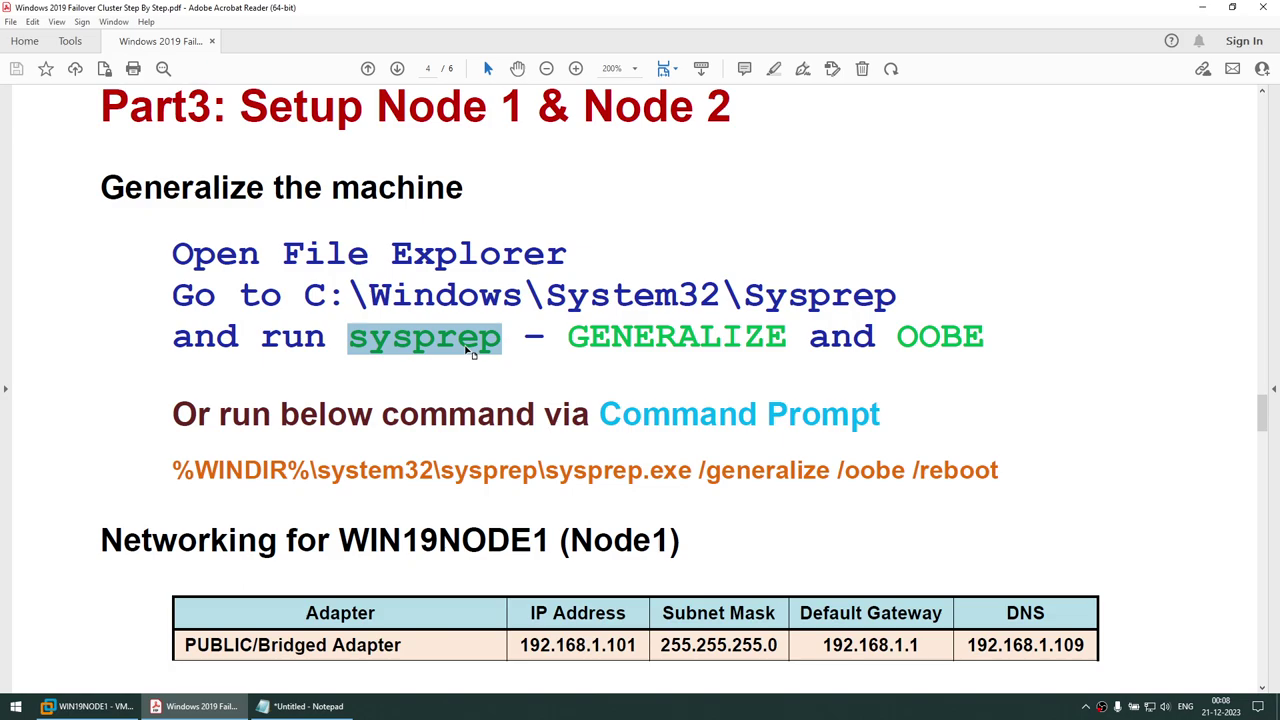
left_click_drag(306, 295, 897, 297)
key("ctrl+c")
left_click(300, 706)
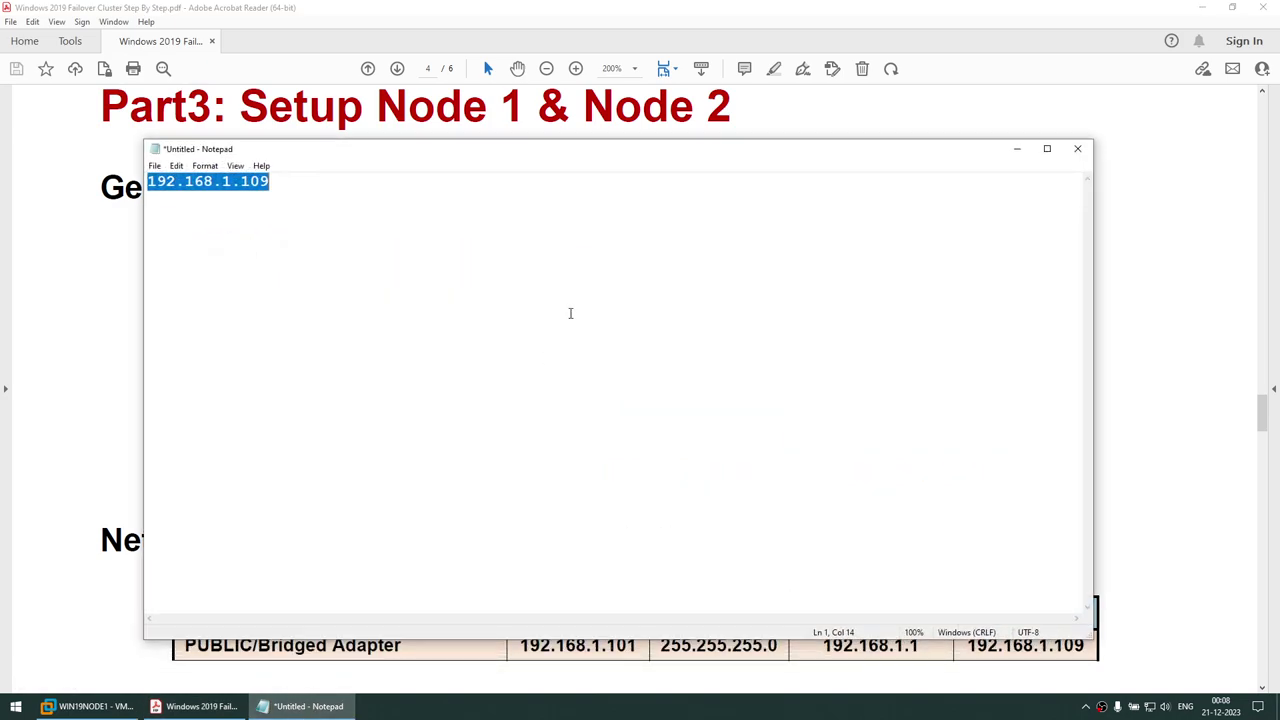
Paste the Sysprep path into Notepad, then reveal WIN19NODE1's desktop by minimizing Server Manager
left_click(572, 310)
key("ctrl+v")
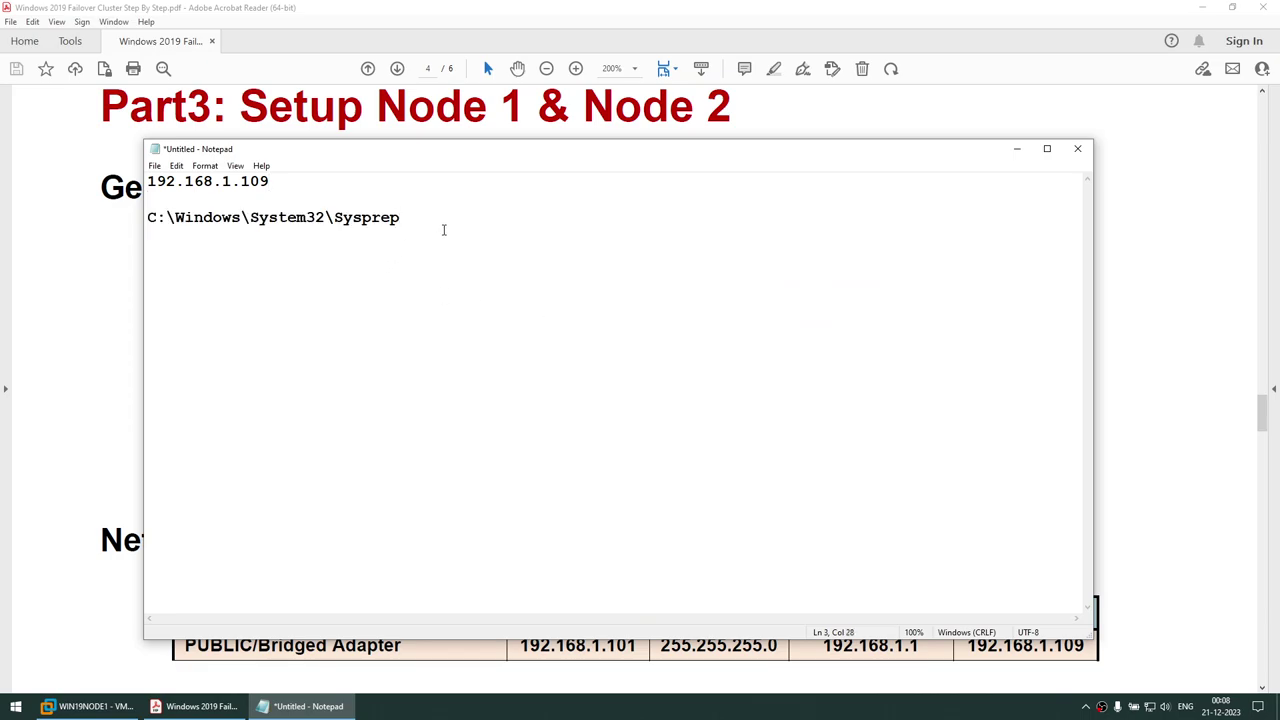
left_click_drag(400, 217, 148, 218)
key("ctrl+c")
left_click(88, 706)
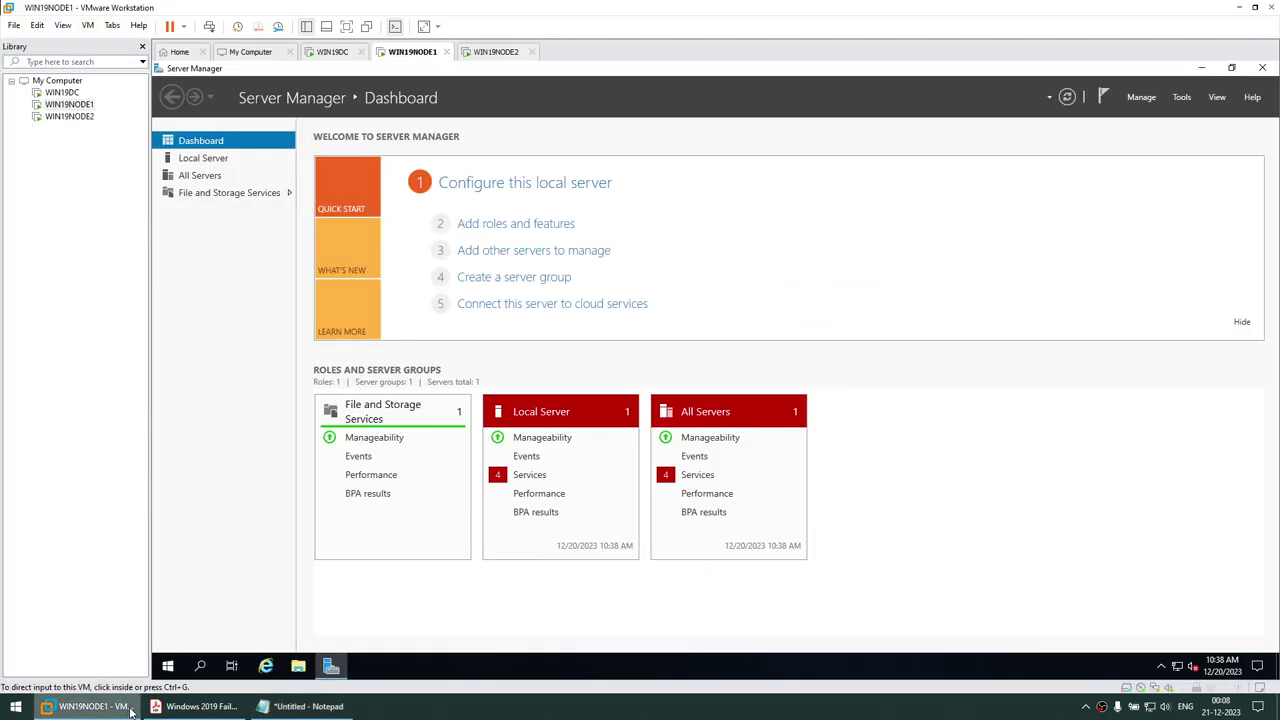
left_click(1202, 69)
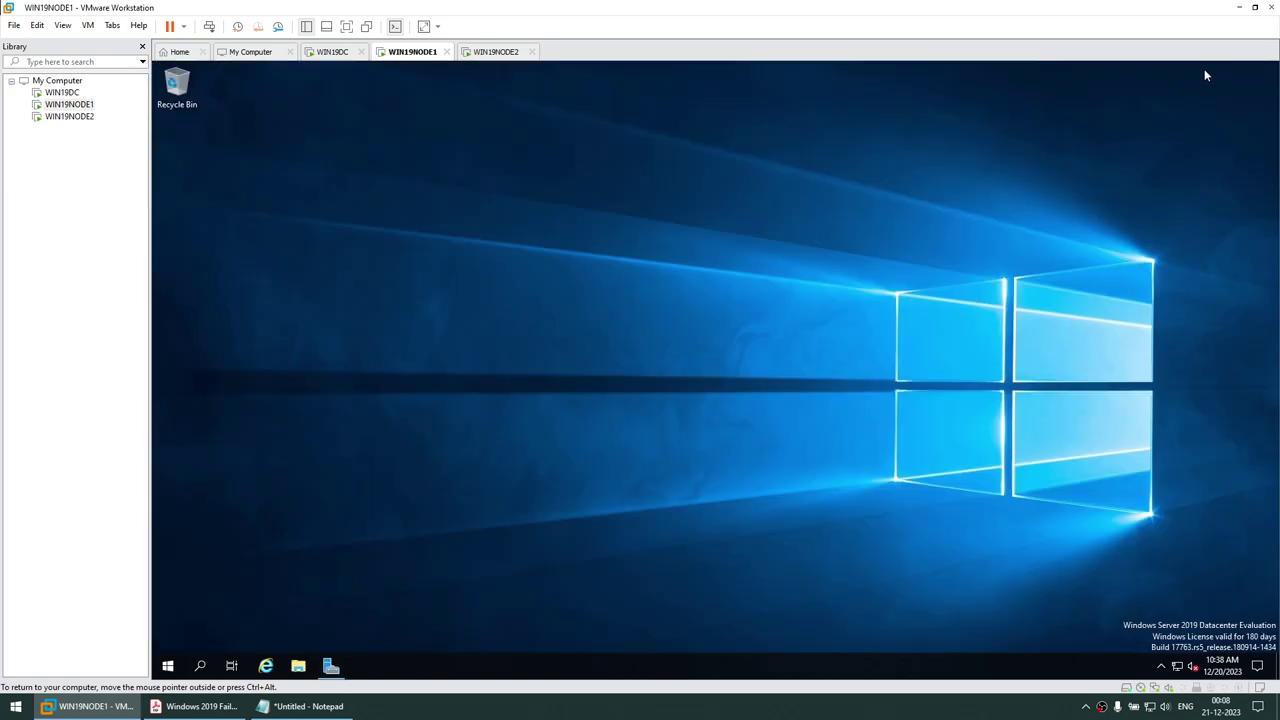
Open the C:\Windows\System32\Sysprep folder in File Explorer on WIN19NODE1
key("super+e")
left_click(525, 211)
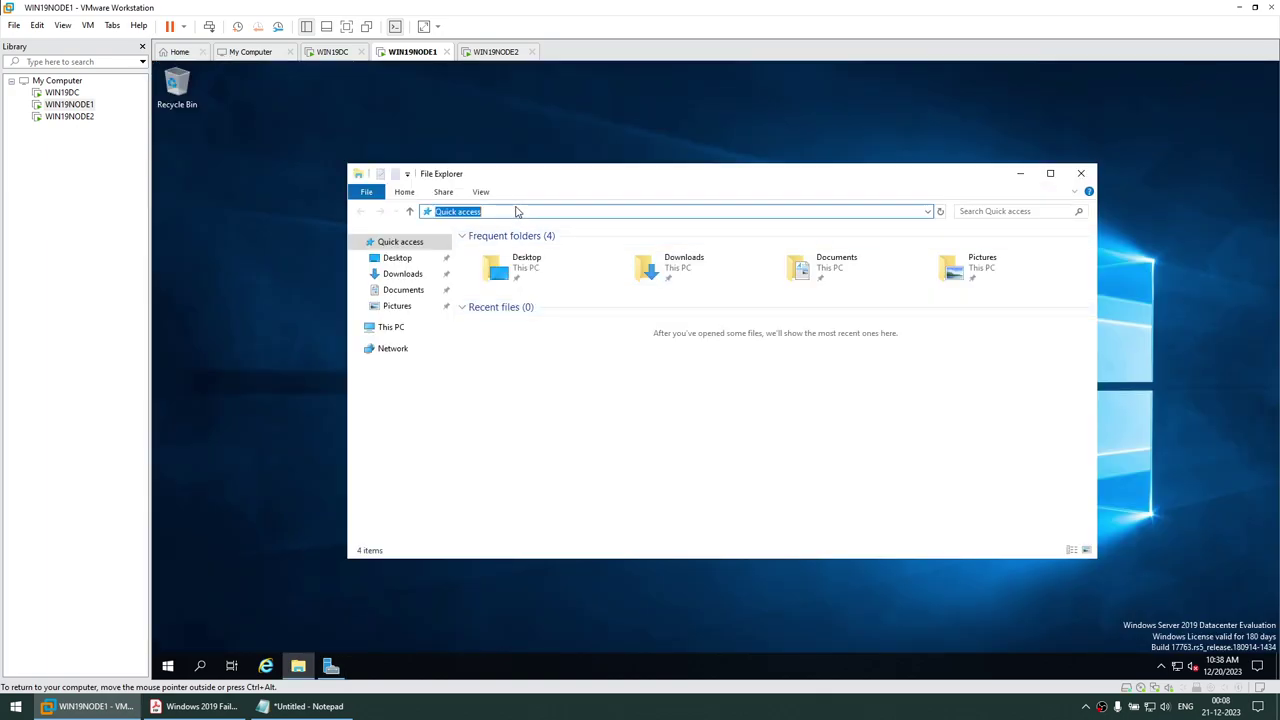
key("ctrl+v")
key("Return")
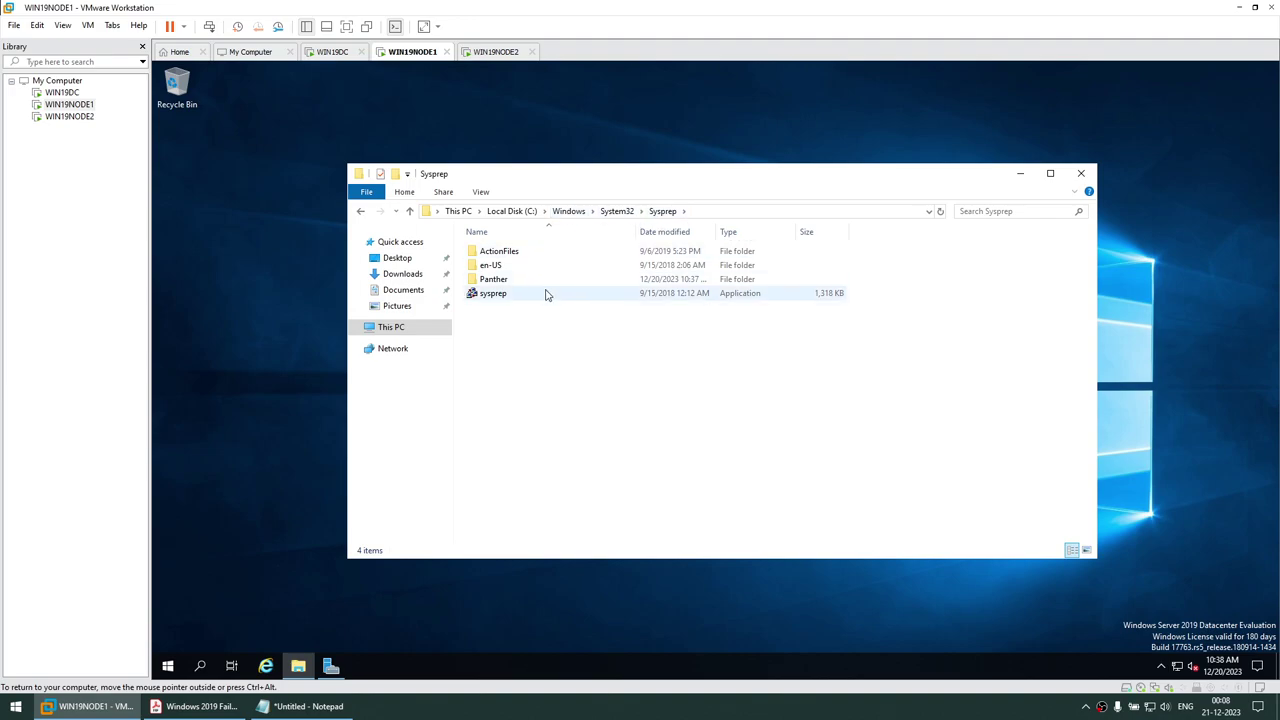
Run sysprep as administrator with OOBE, Generalize and Reboot selected
right_click(490, 302)
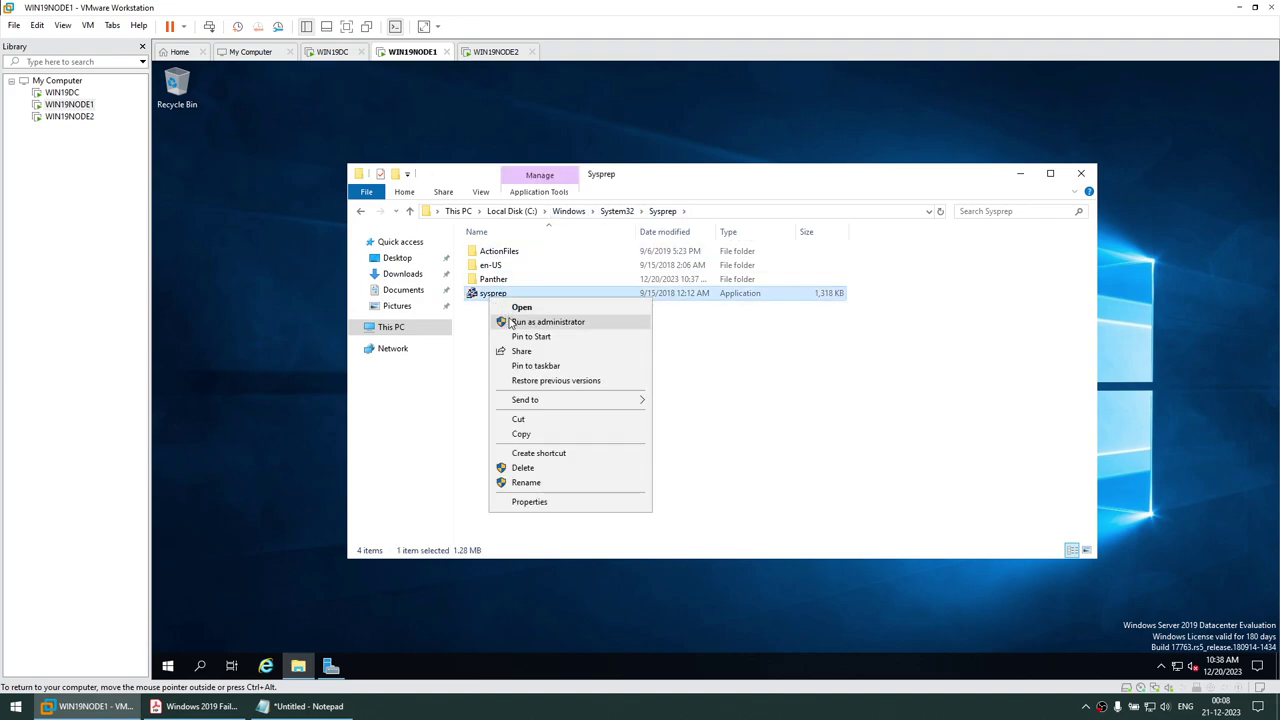
left_click(513, 322)
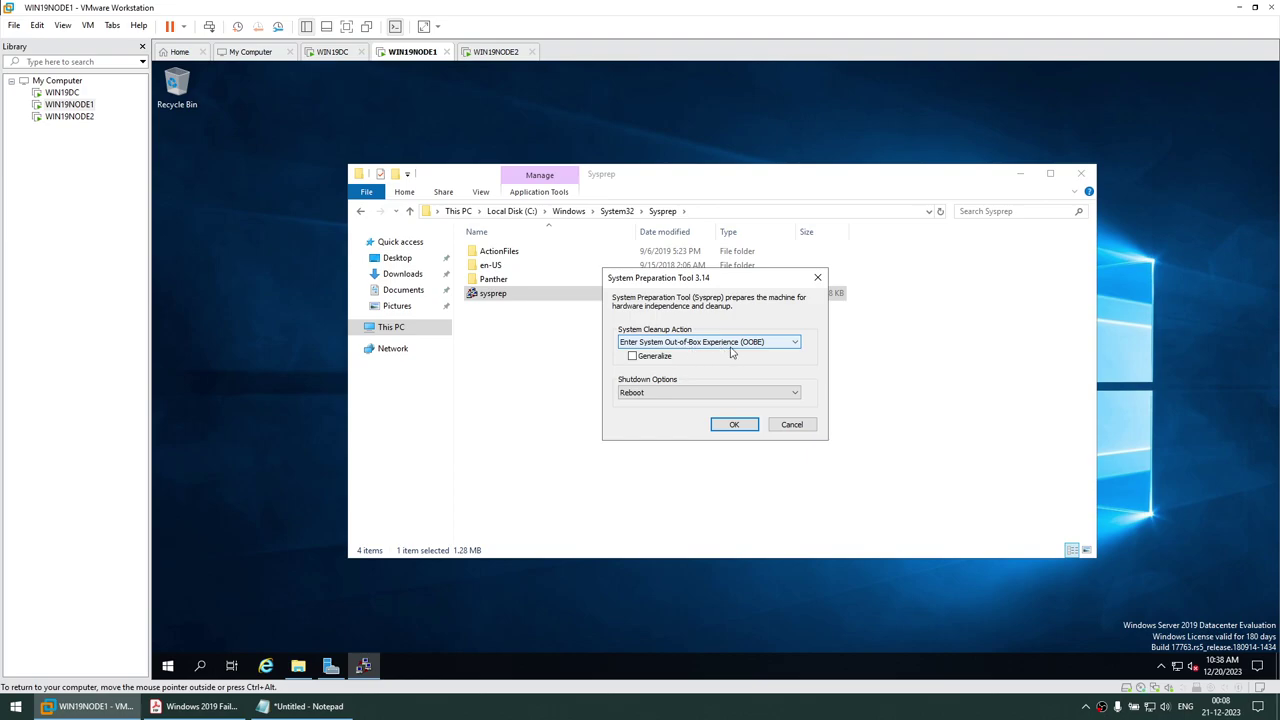
left_click(633, 357)
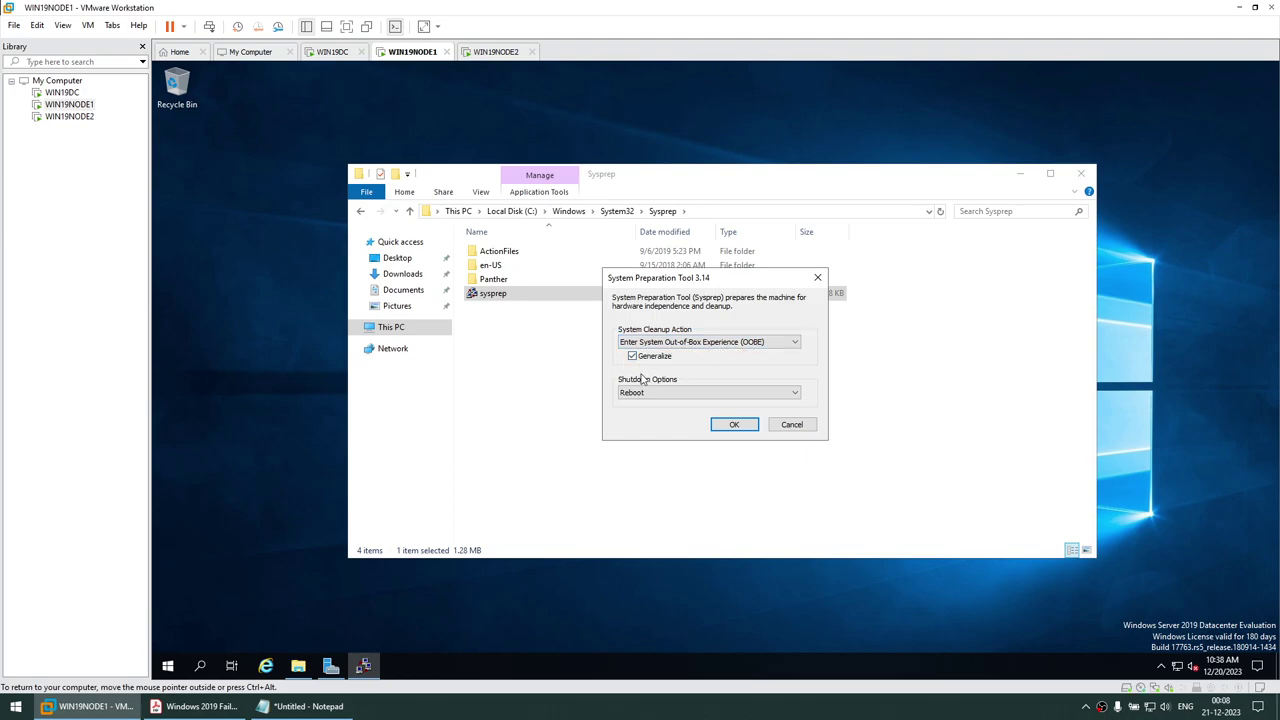
left_click(721, 425)
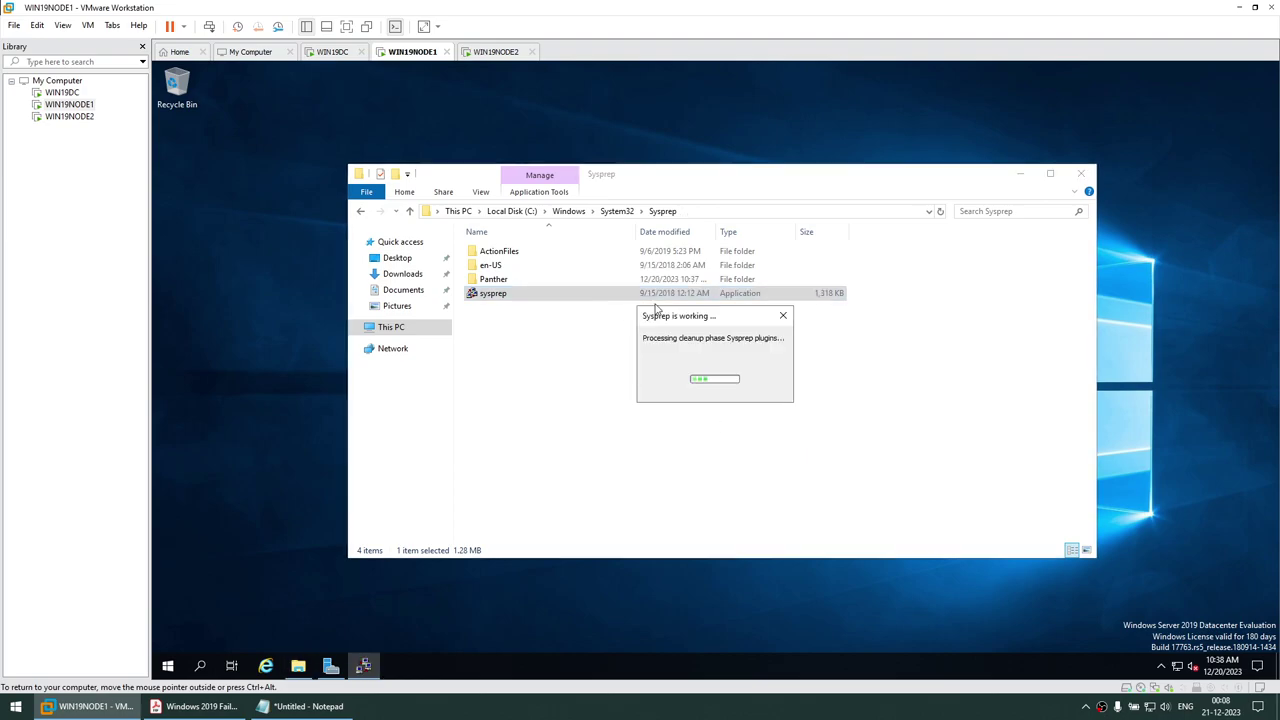
left_click(205, 706)
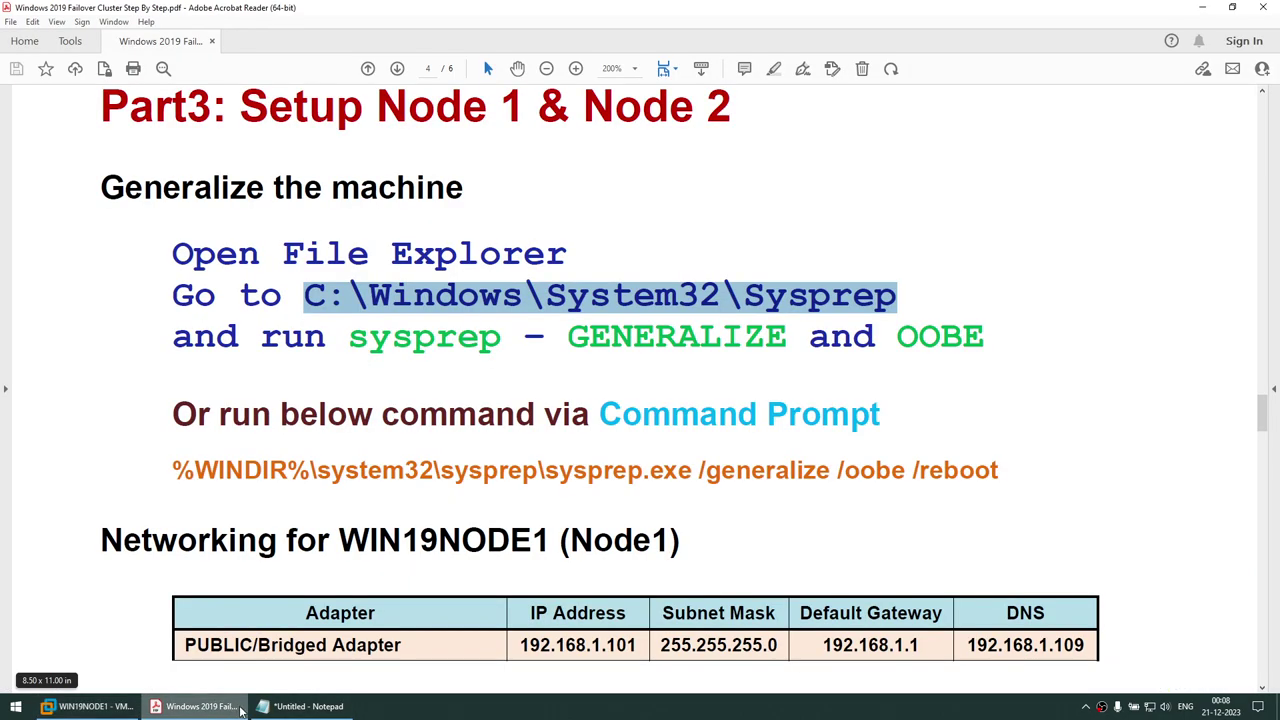
Copy the %WINDIR% sysprep /generalize /oobe /reboot command from the PDF guide
scroll(561, 397, "down", 2)
left_click_drag(171, 342, 962, 345)
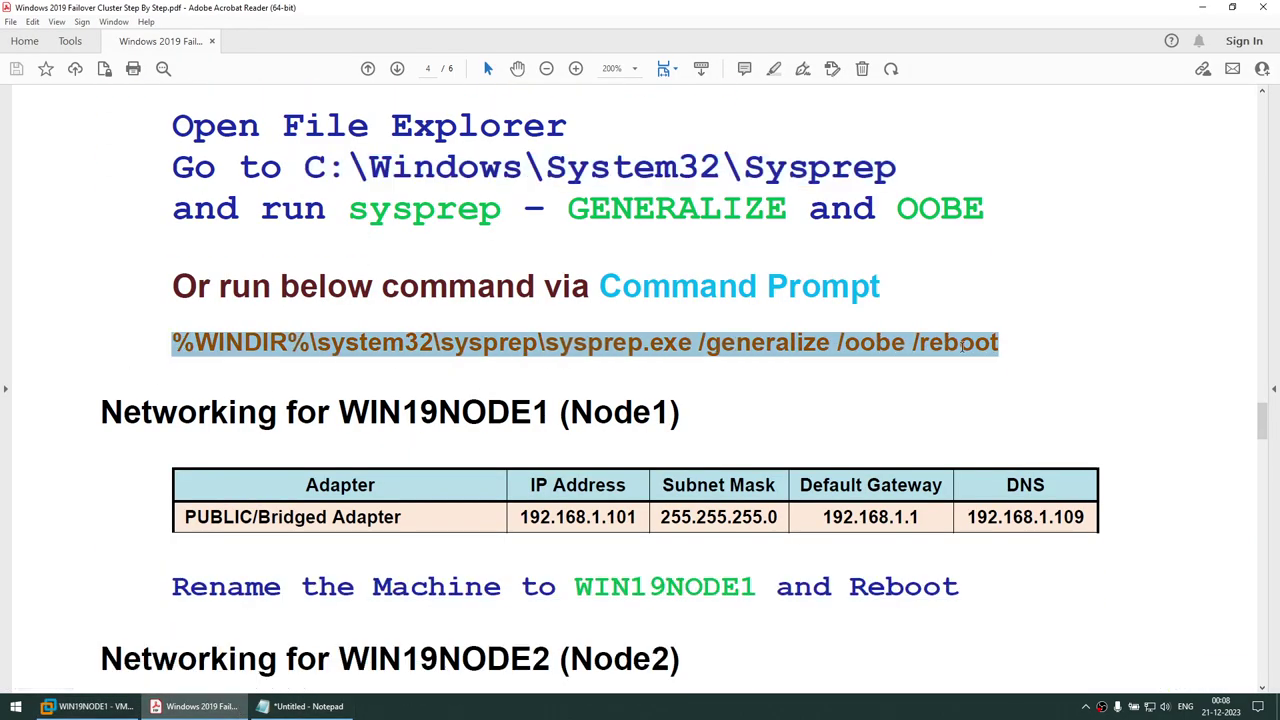
right_click(986, 352)
left_click(1012, 365)
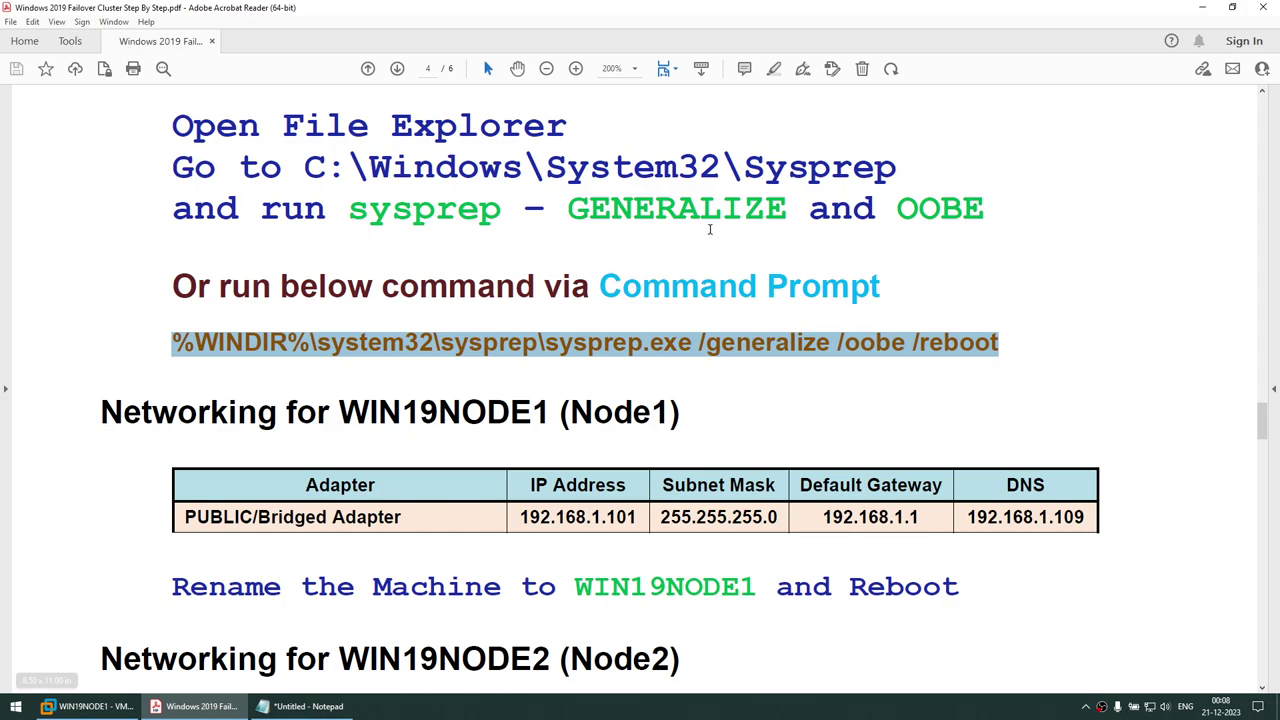
left_click(784, 334)
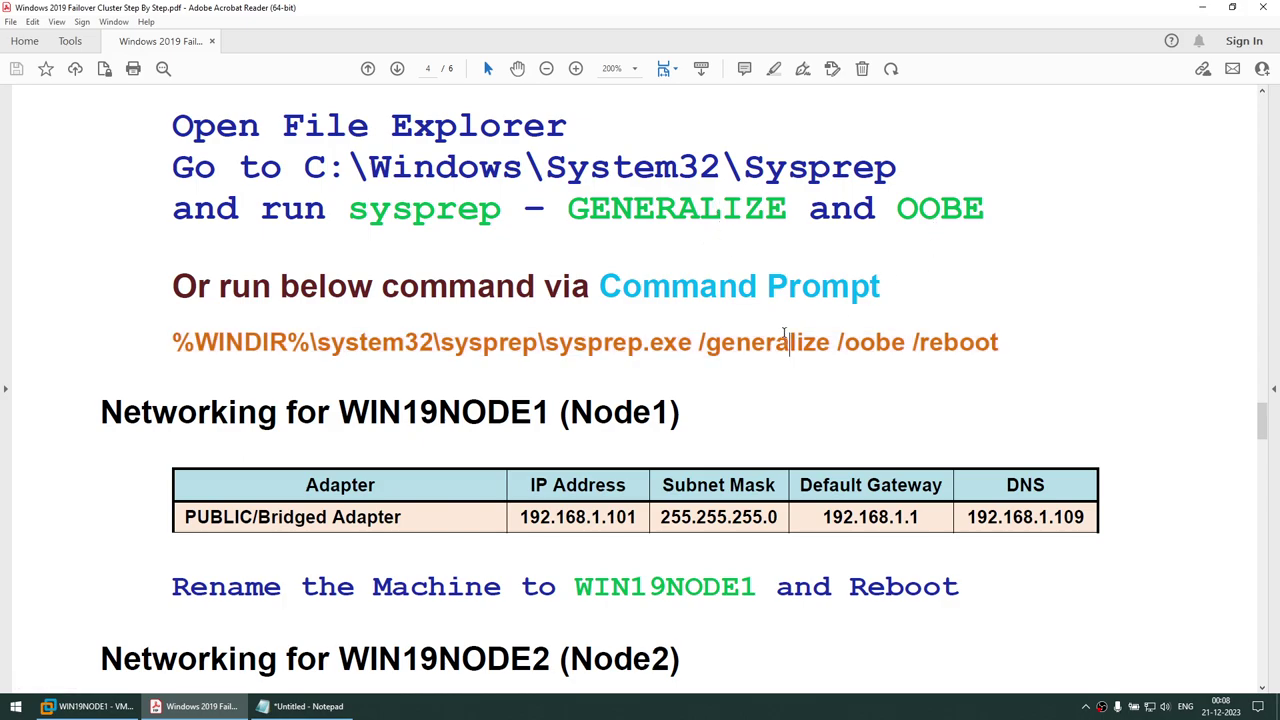
Paste the sysprep command onto a new line in the Notepad notes and select it
left_click(305, 706)
left_click(696, 302)
key("Return")
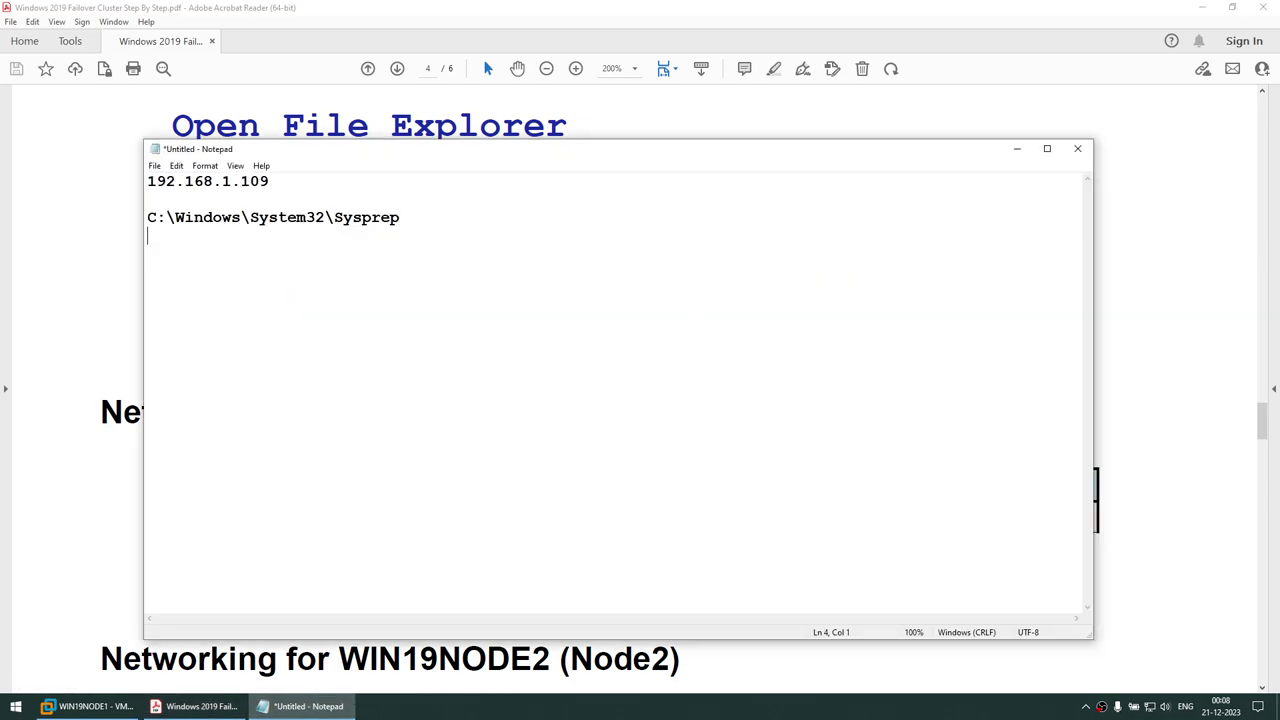
key("Return")
key("ctrl+v")
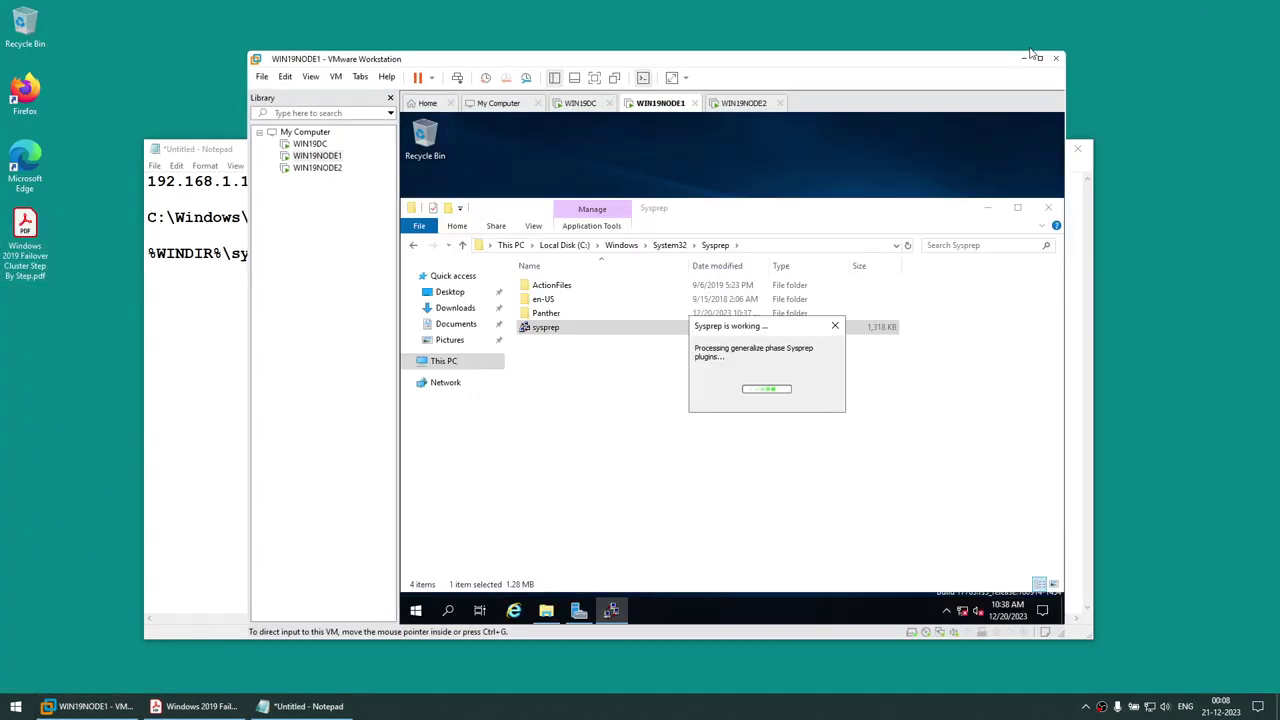
left_click(1024, 57)
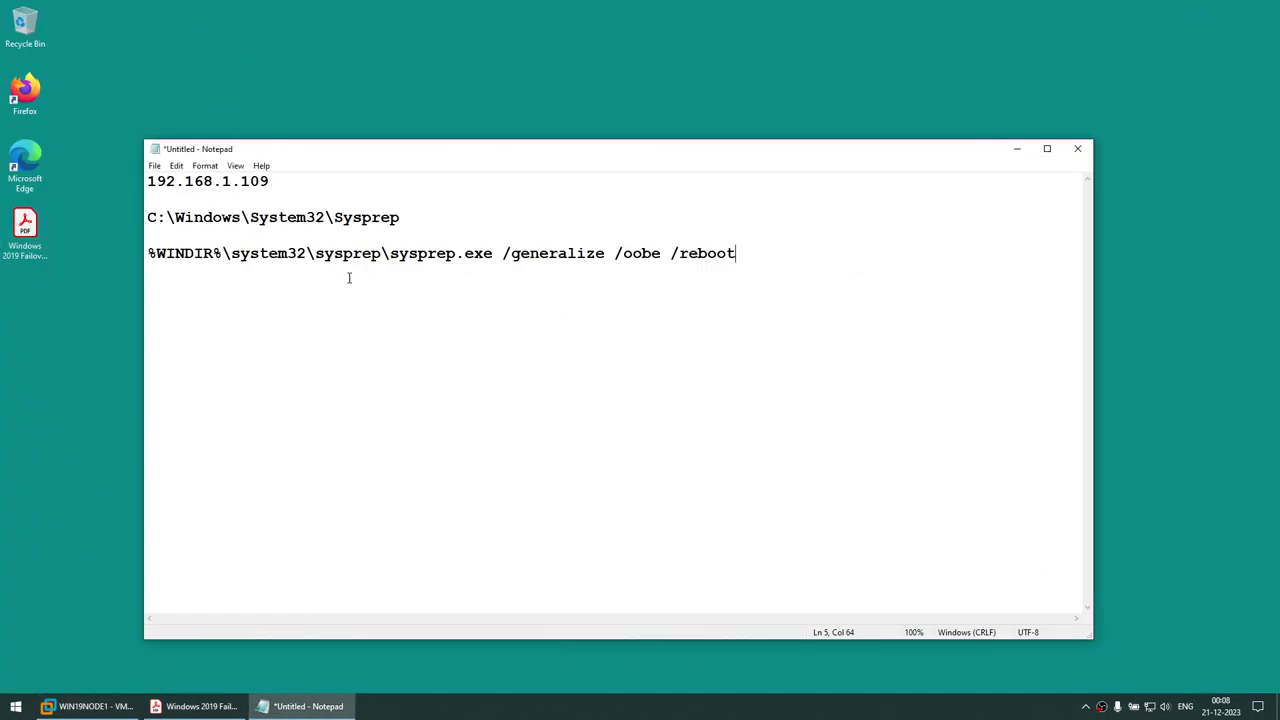
left_click_drag(374, 257, 663, 257)
left_click(740, 257)
left_click_drag(740, 257, 120, 255)
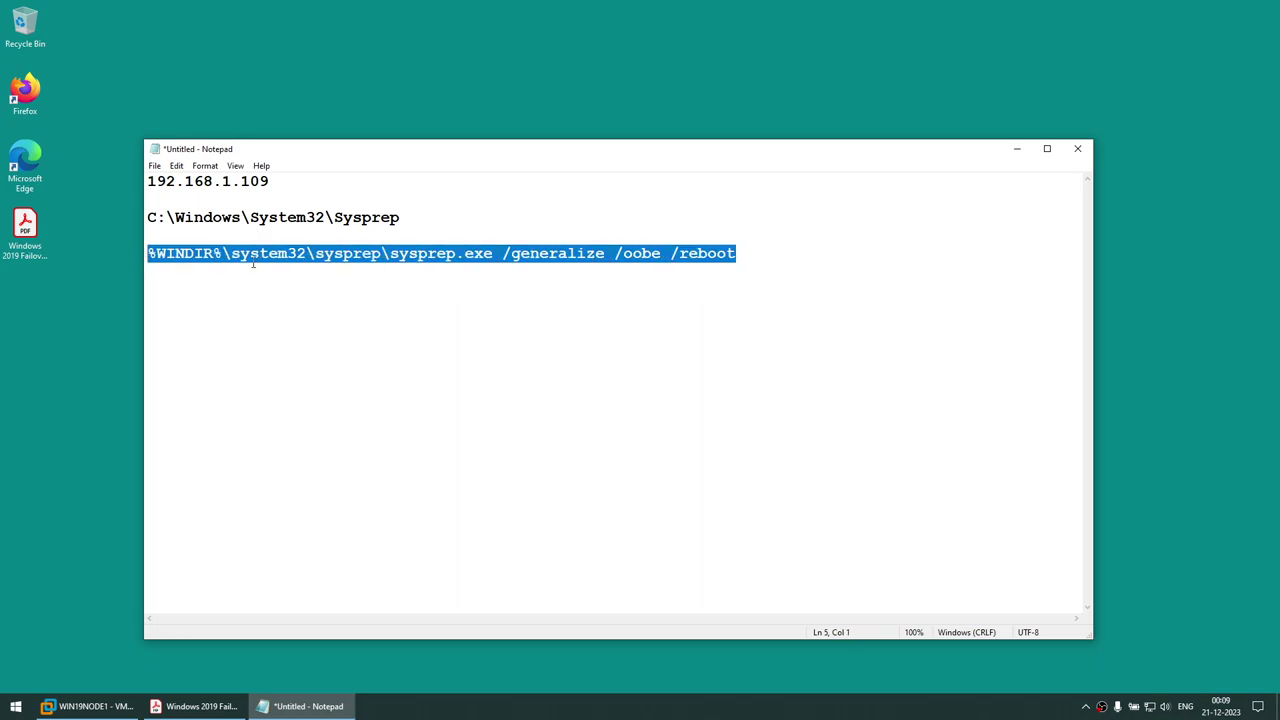
left_click(88, 706)
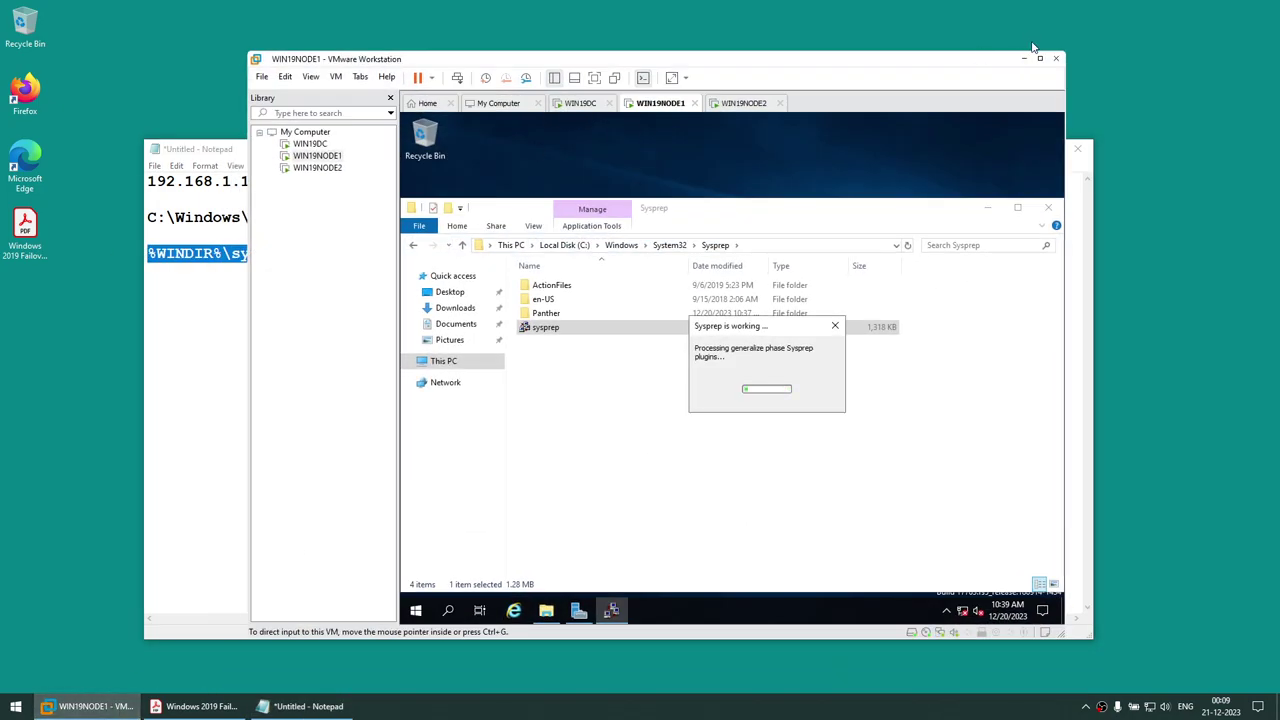
On WIN19NODE2, run the pasted sysprep command in an administrator Command Prompt
left_click(1046, 57)
left_click(500, 52)
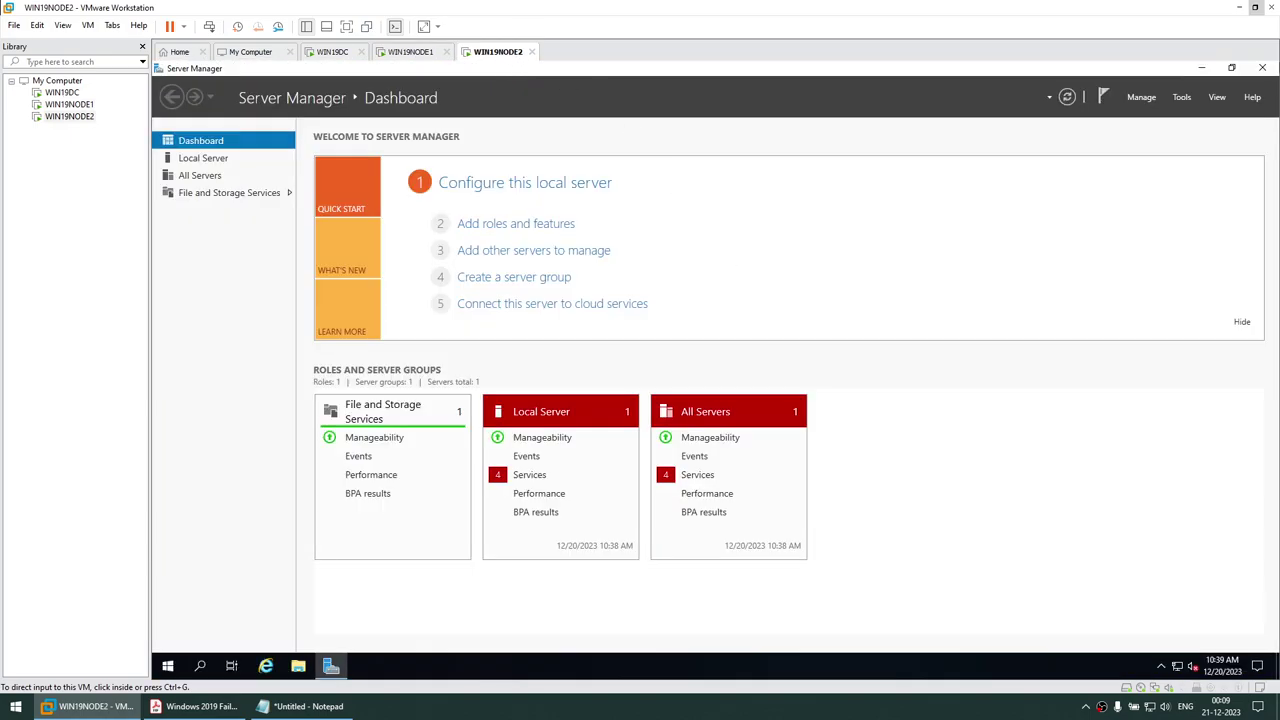
left_click(1203, 66)
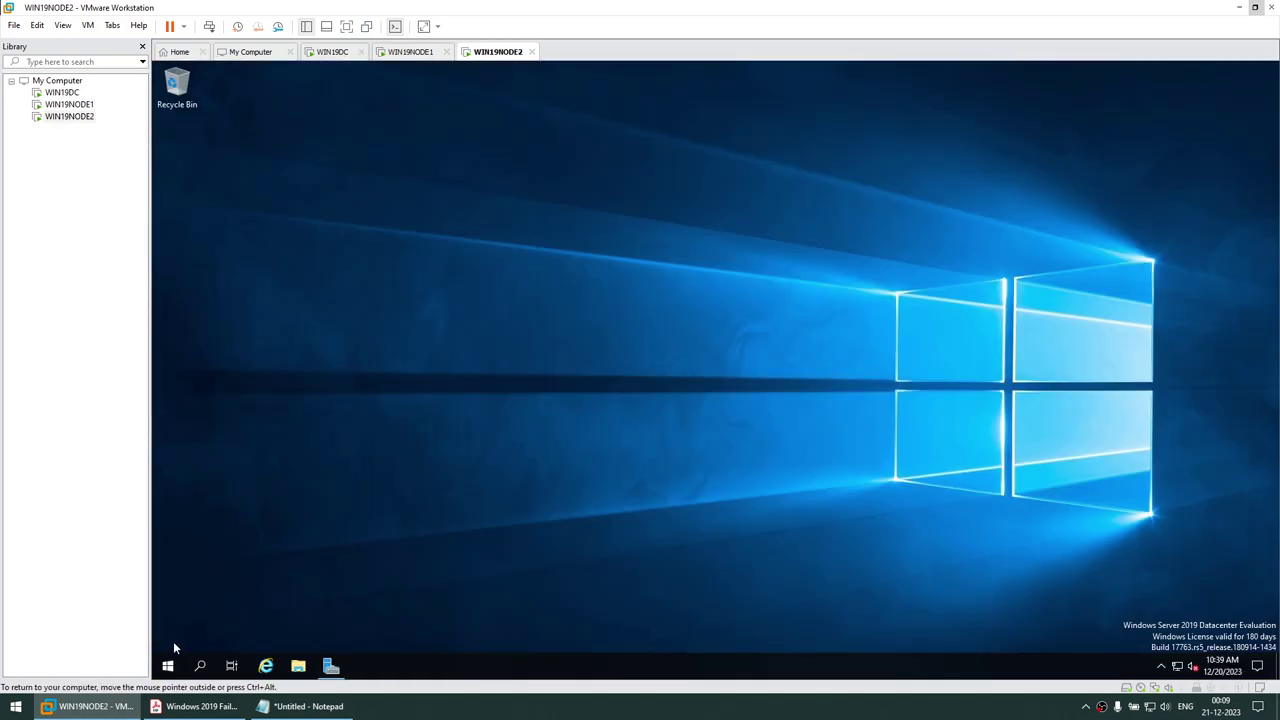
left_click(168, 666)
type("cmd")
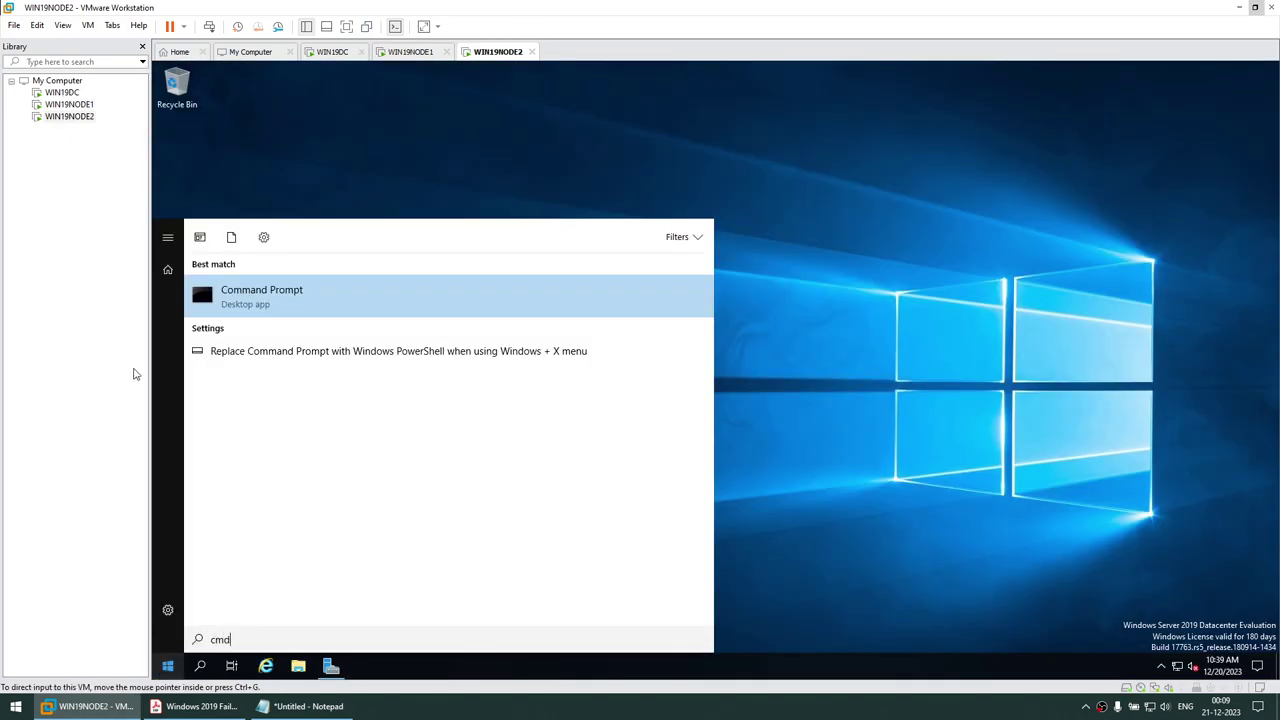
right_click(242, 297)
left_click(268, 314)
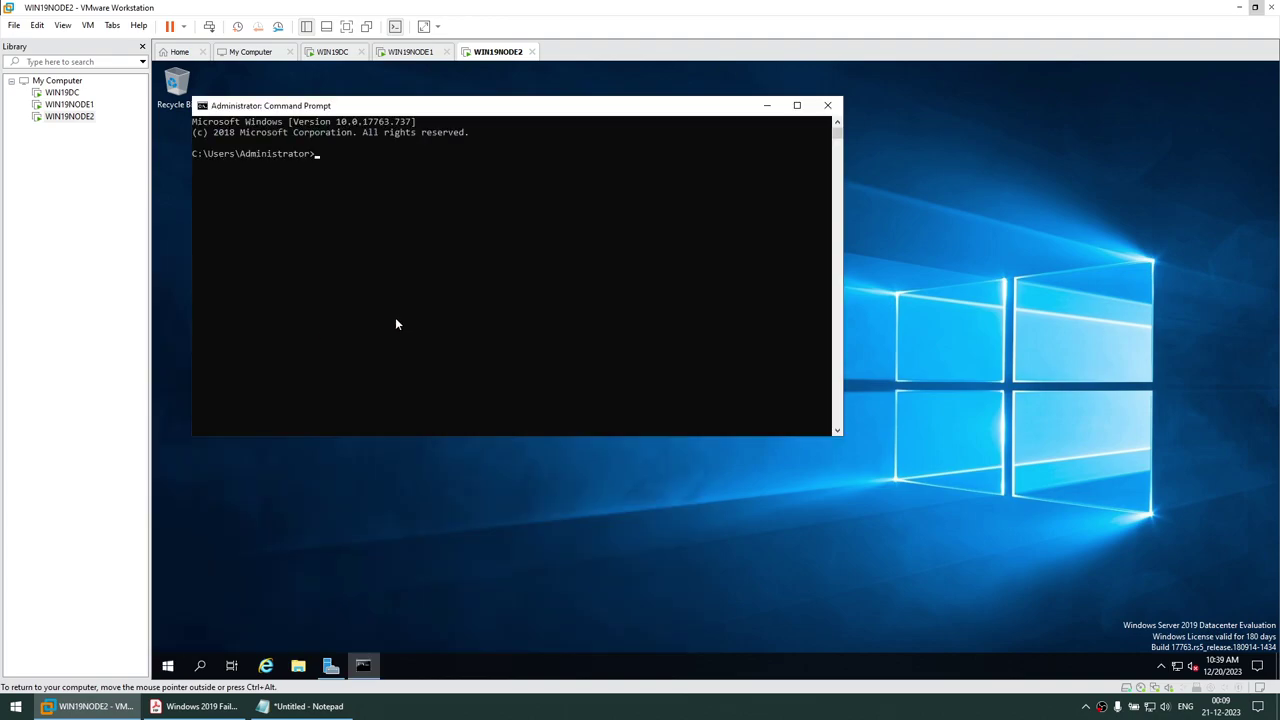
left_click_drag(624, 117, 796, 160)
key("ctrl+v")
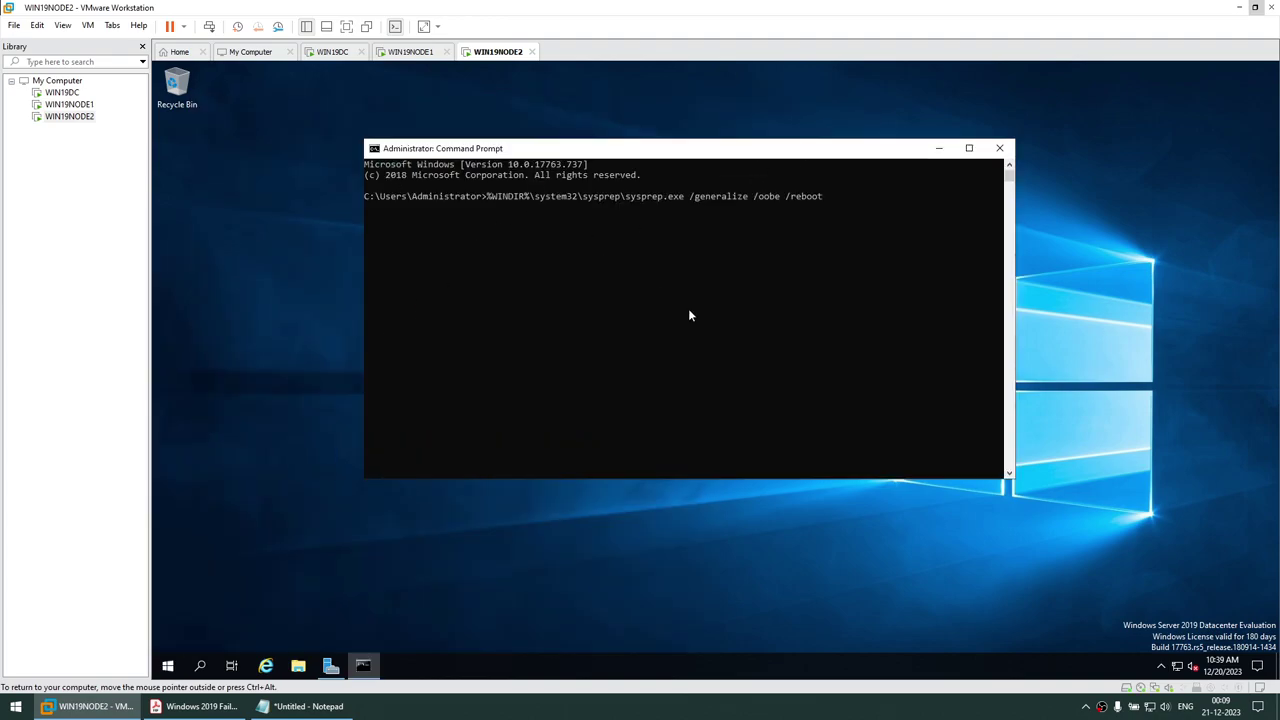
key("Return")
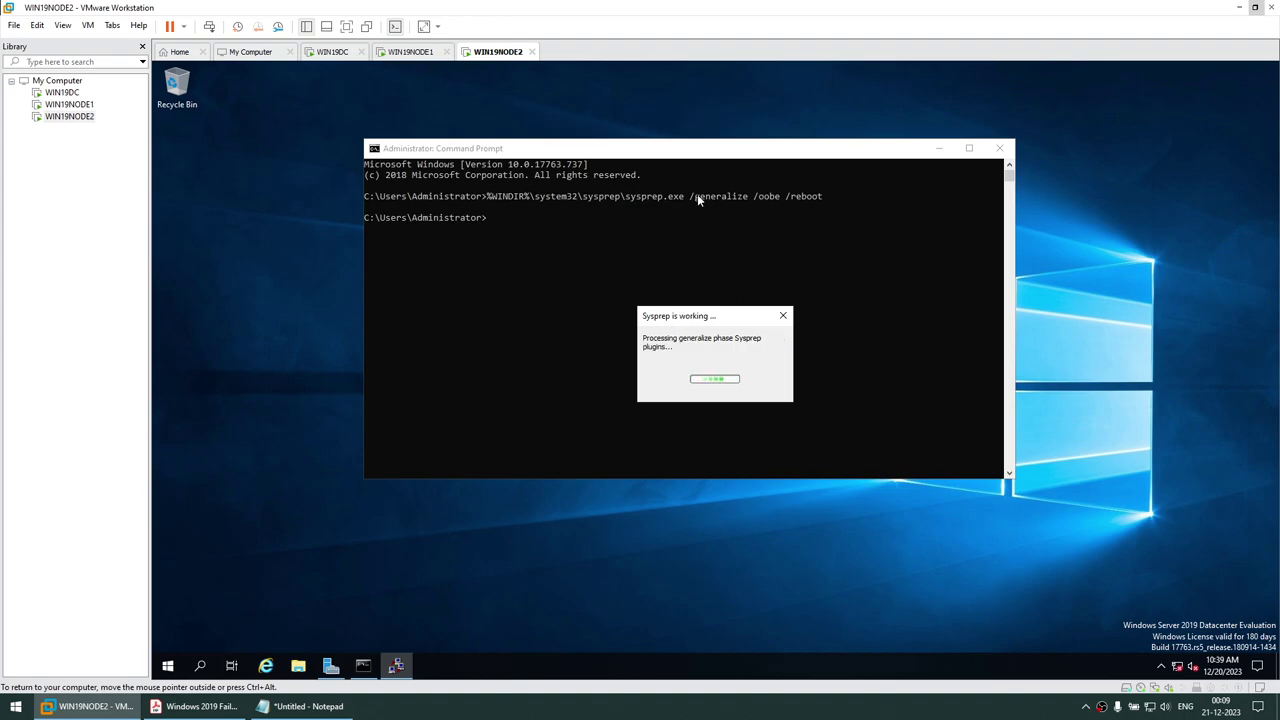
Switch between the node tabs until WIN19NODE1 shows Getting ready
left_click(420, 53)
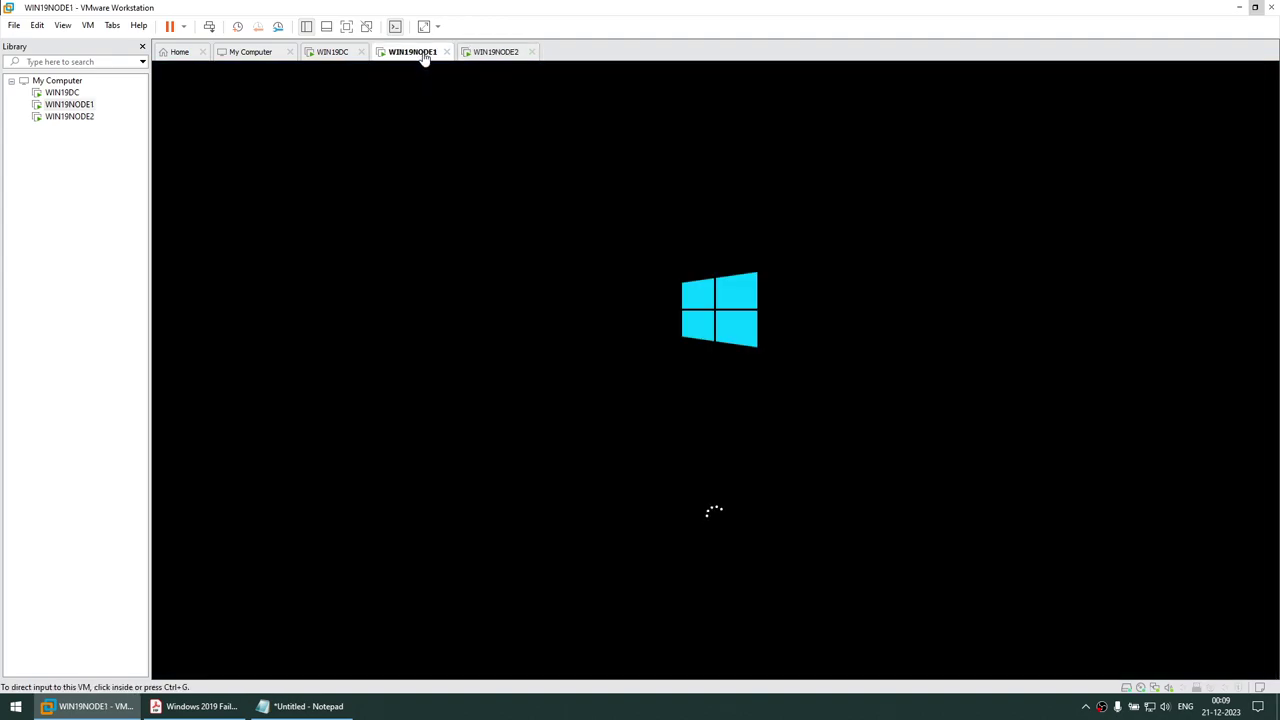
left_click(486, 52)
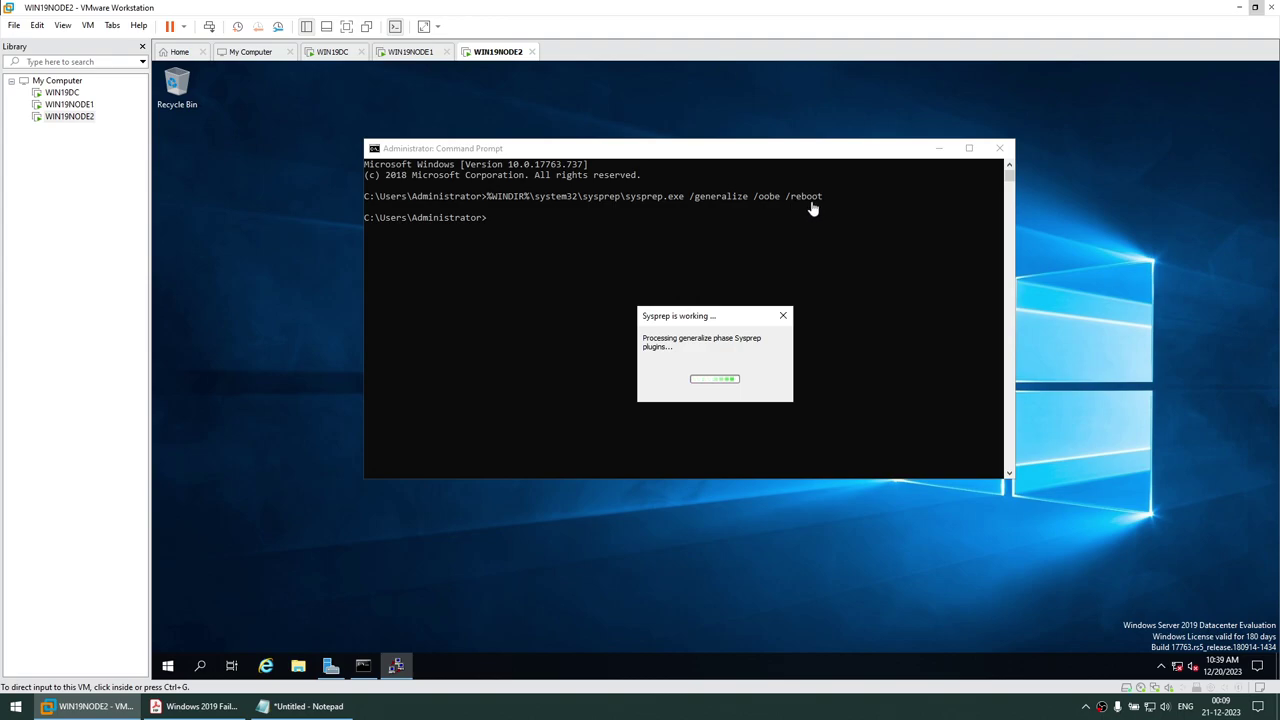
left_click(418, 55)
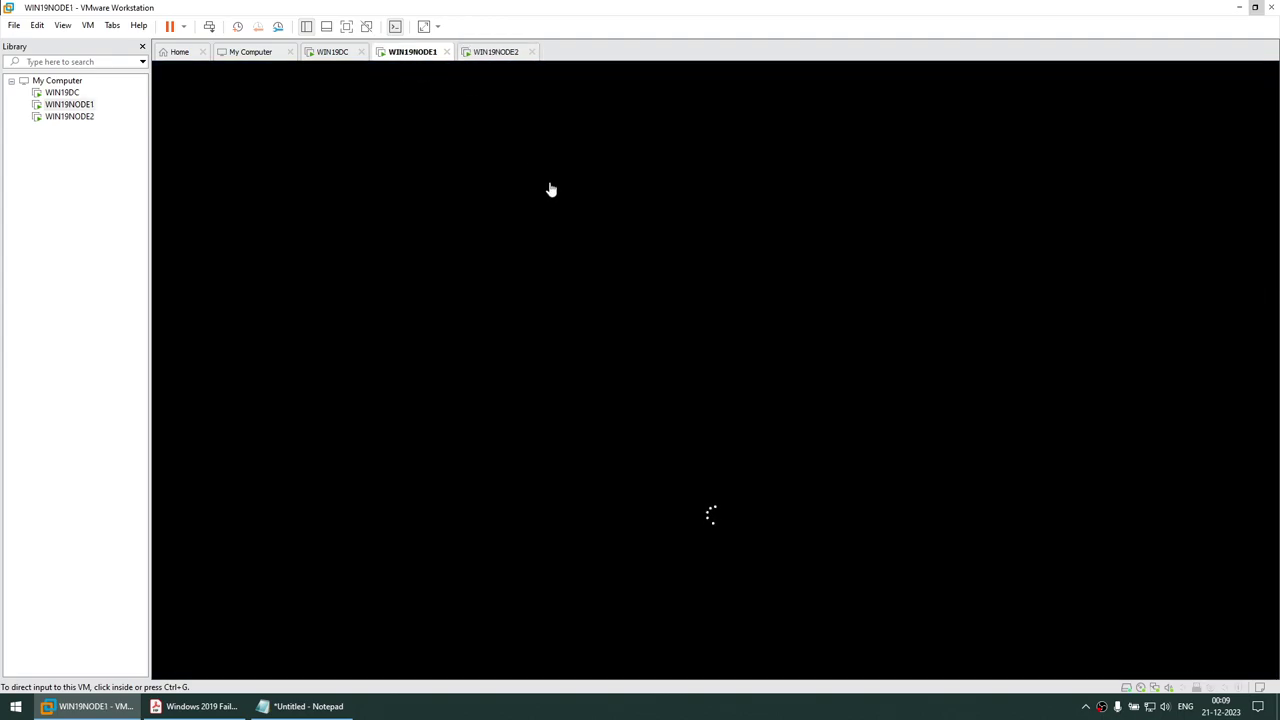
left_click(494, 51)
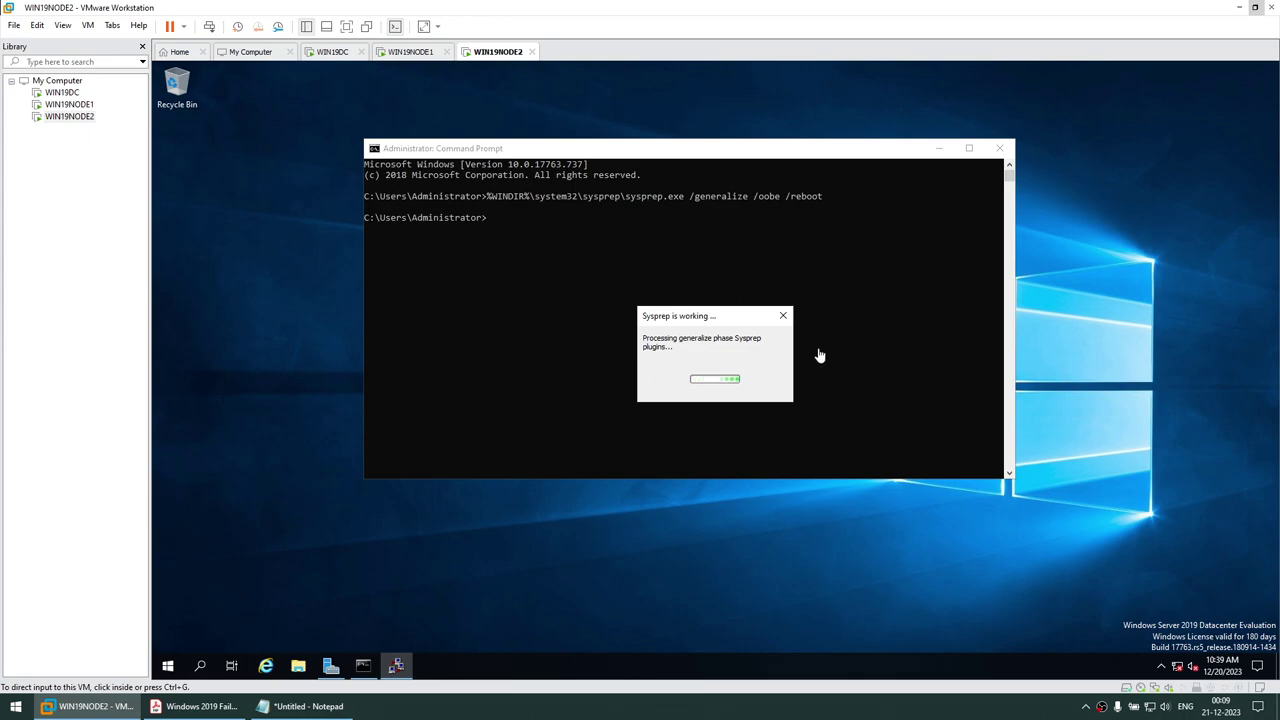
left_click(418, 55)
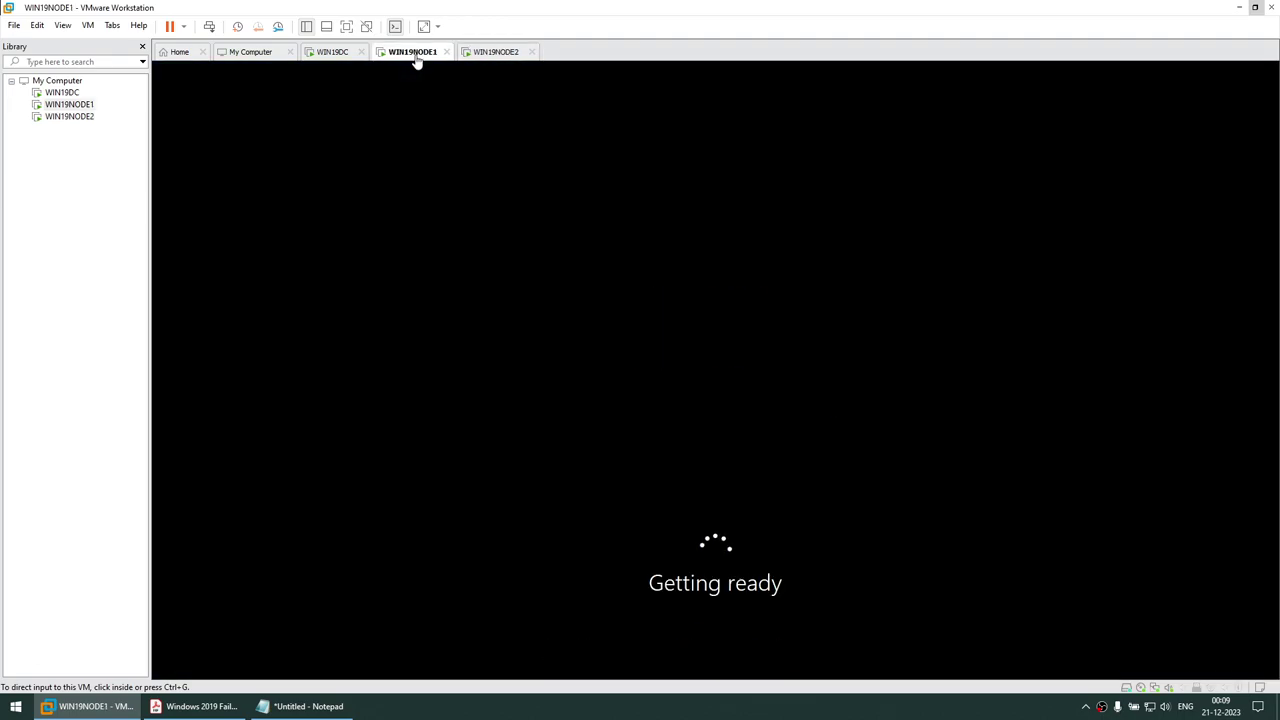
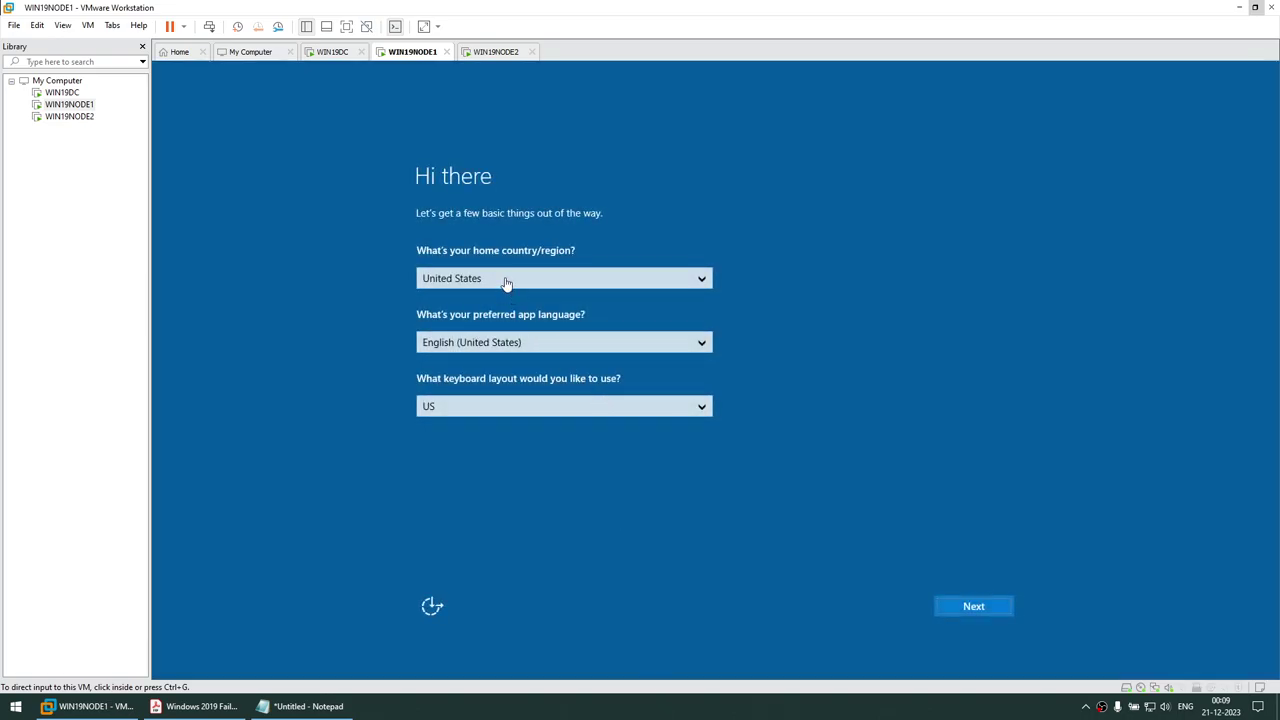
Choose India as WIN19NODE1's country/region in first-run setup and continue
left_click(506, 284)
left_click(506, 284)
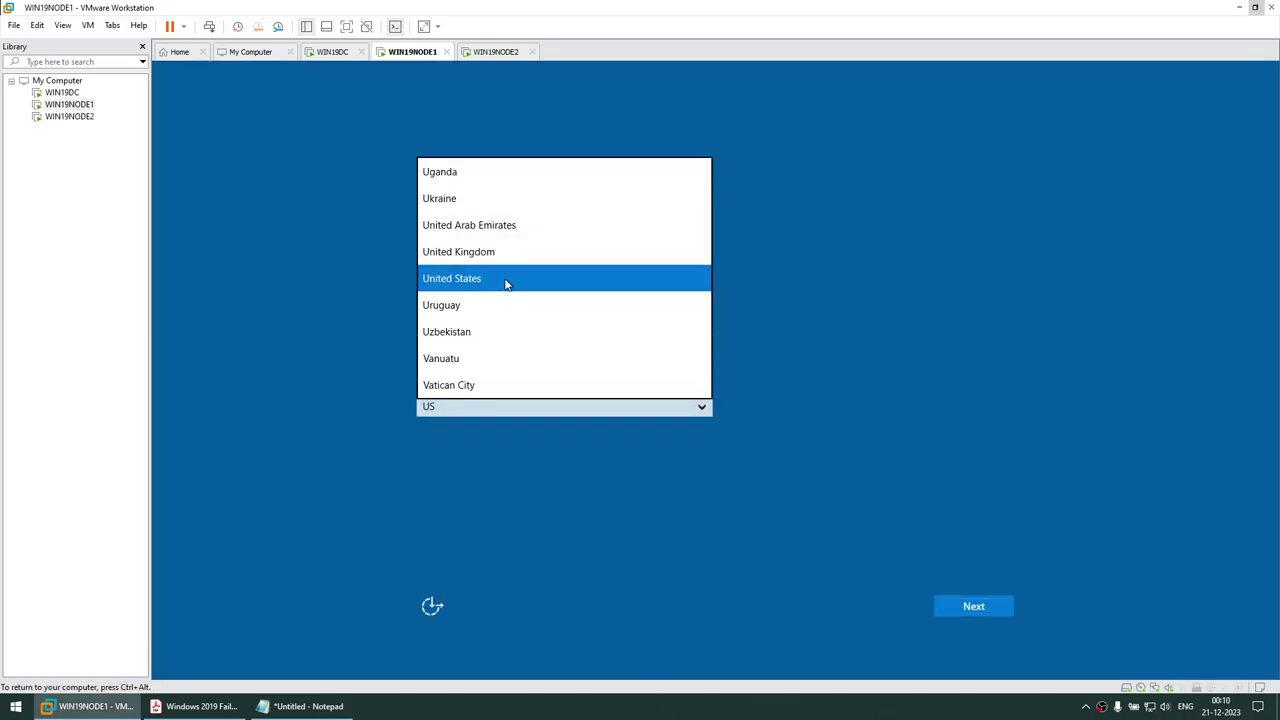
key("i")
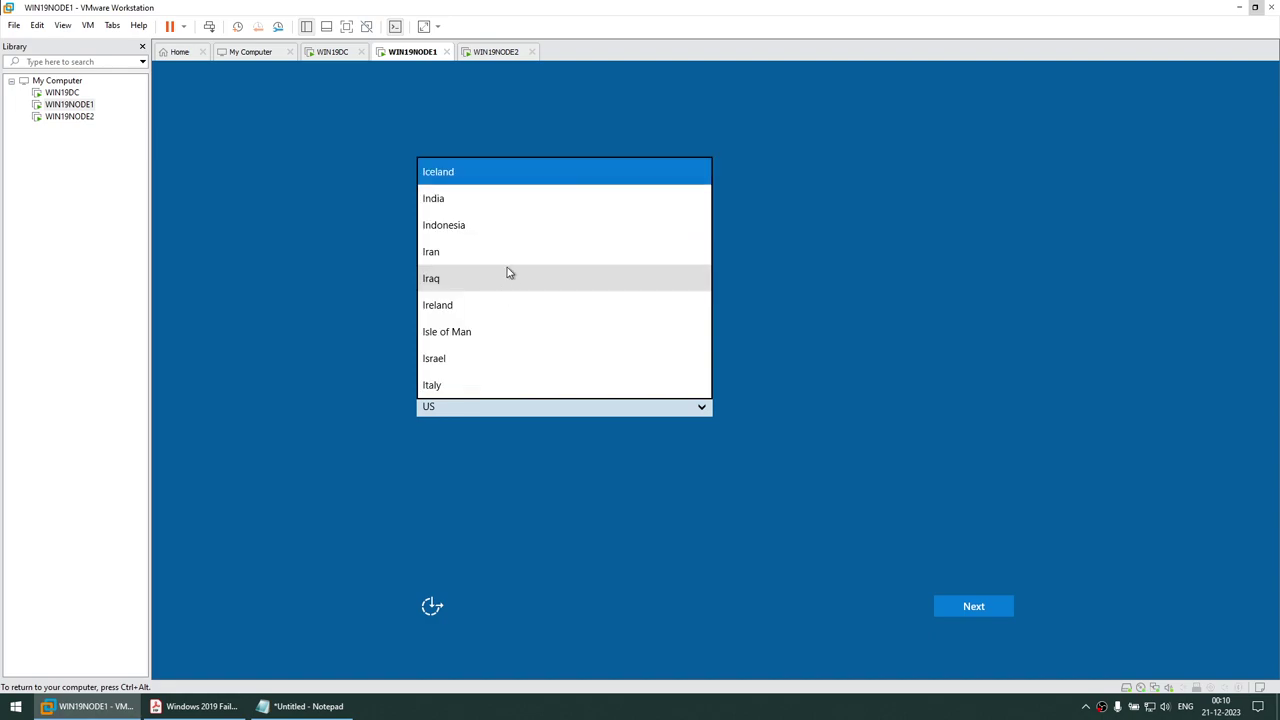
left_click(478, 196)
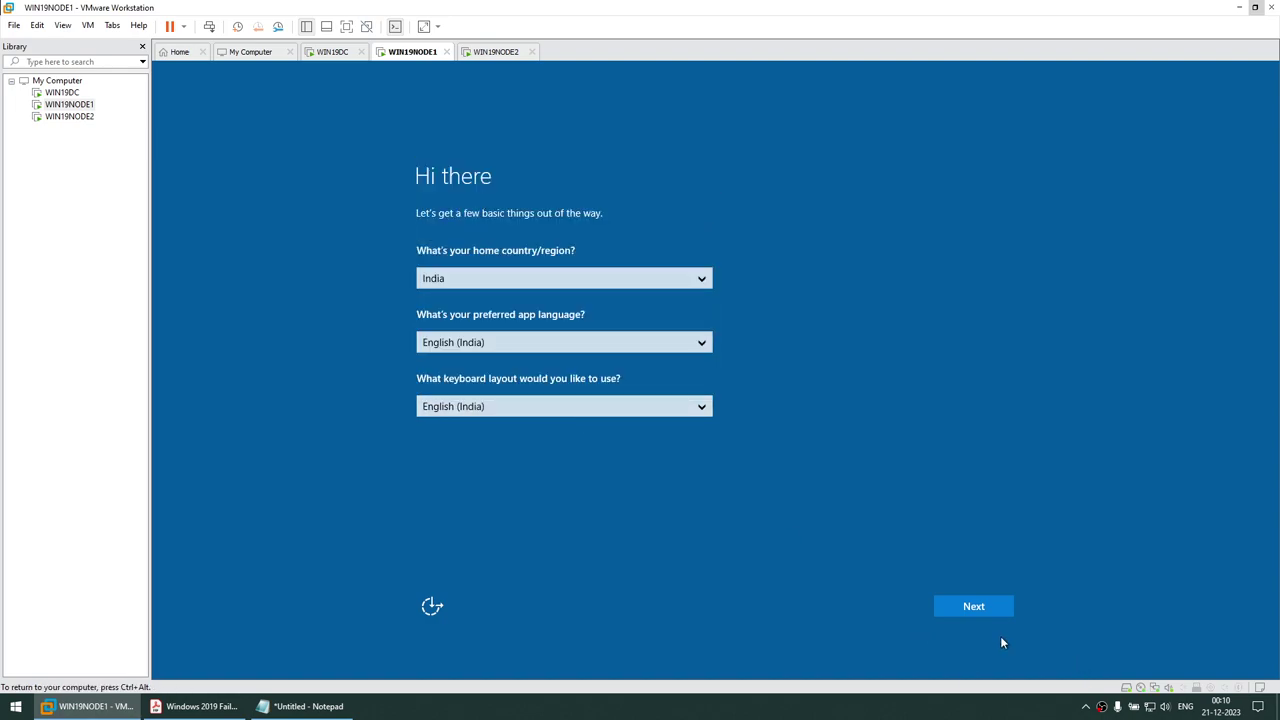
left_click(986, 606)
Accept the licence, enter and confirm the Administrator password, and finish setup
left_click(985, 606)
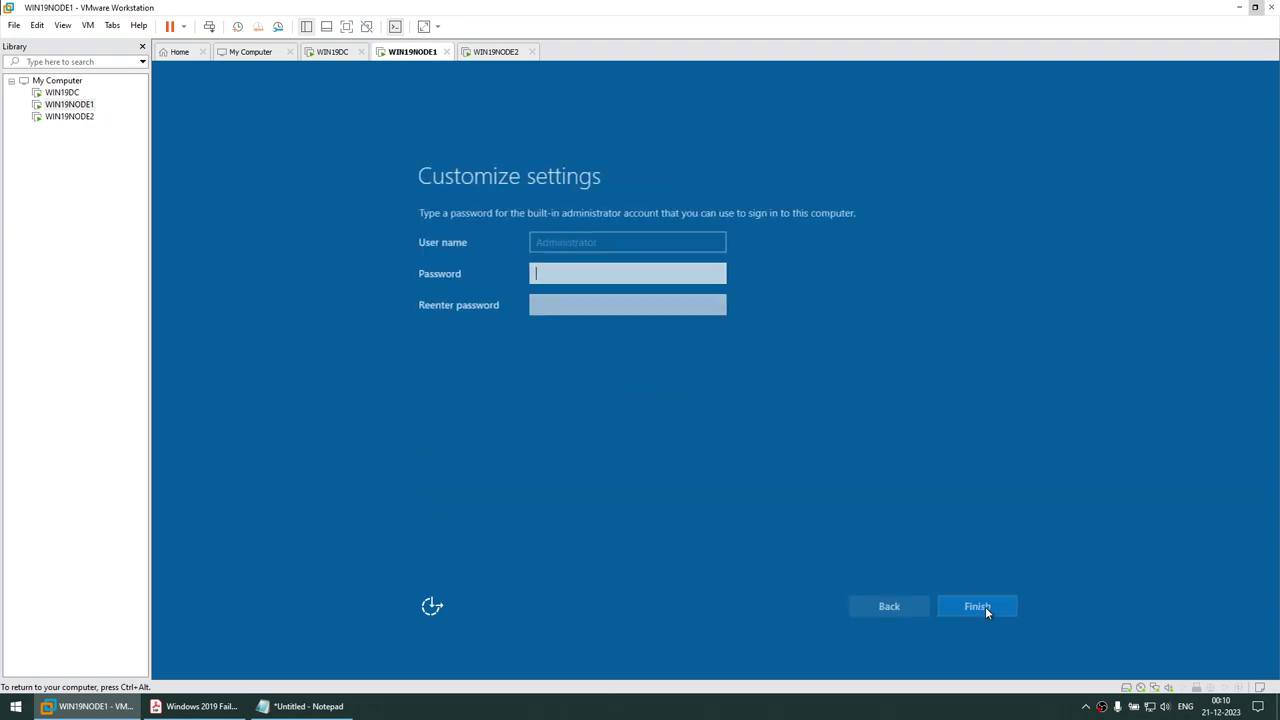
type("123456")
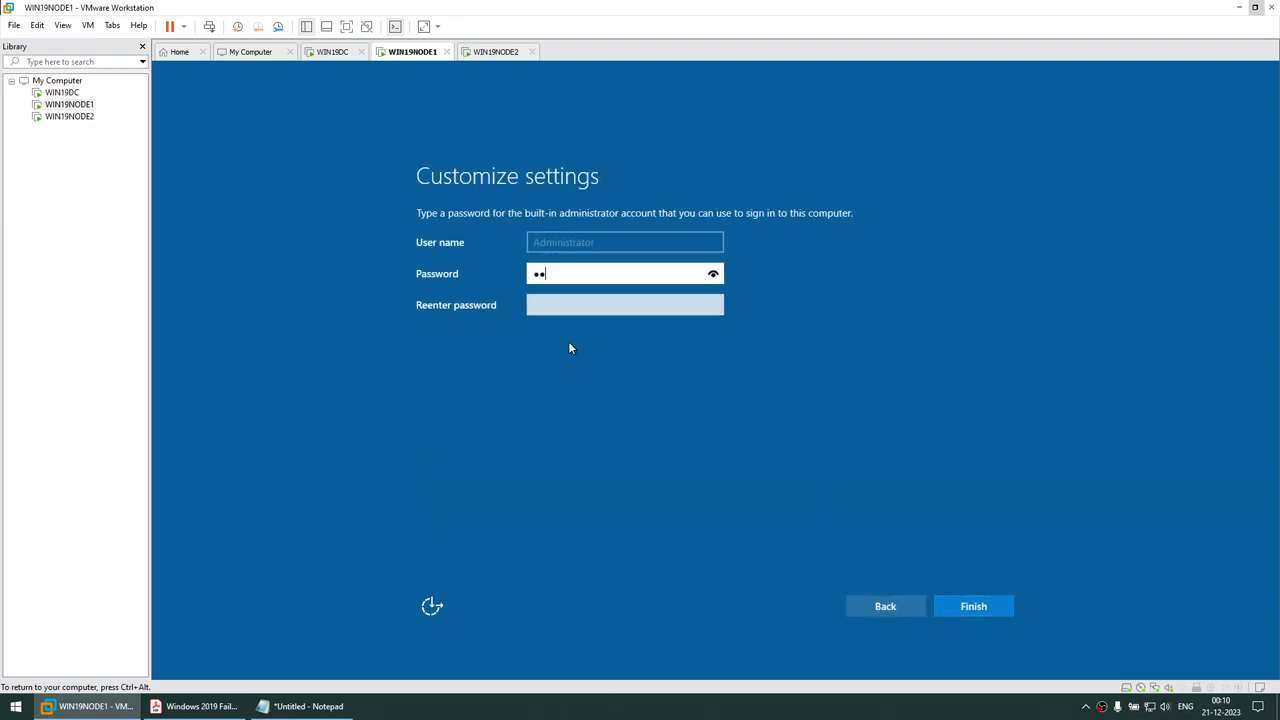
type("789")
key("Tab")
type("12")
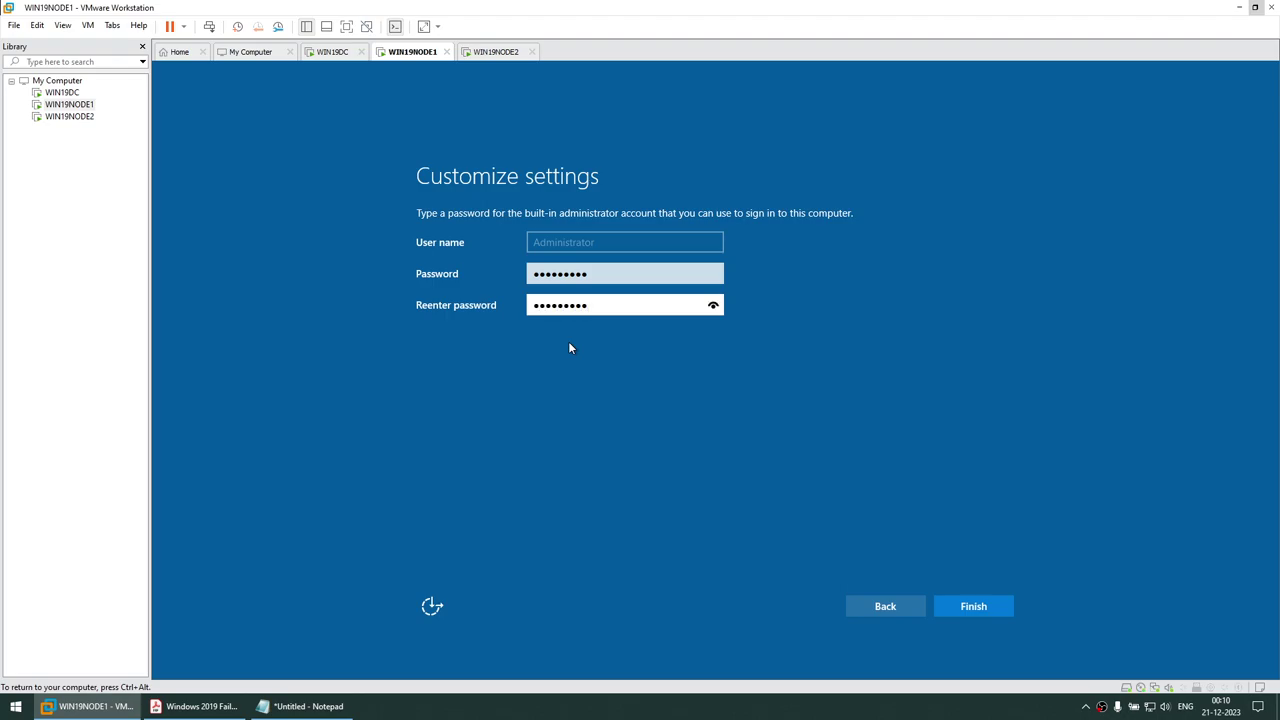
left_click(979, 607)
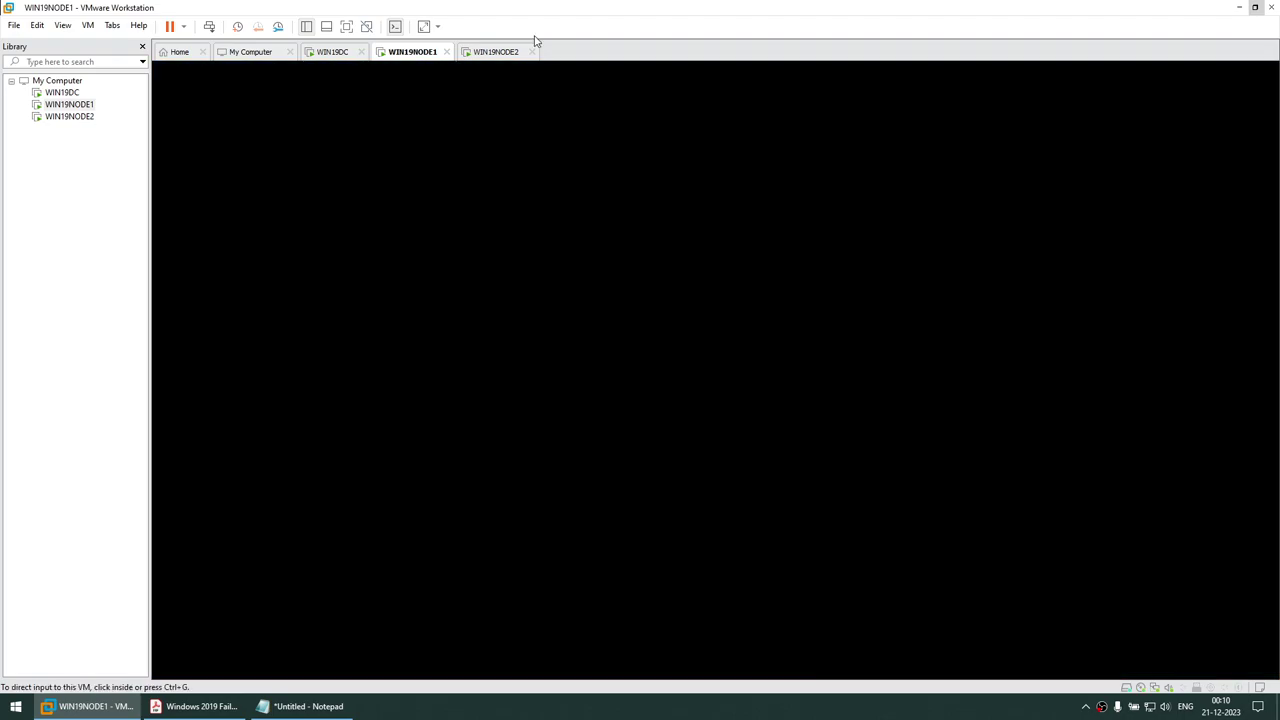
left_click(505, 52)
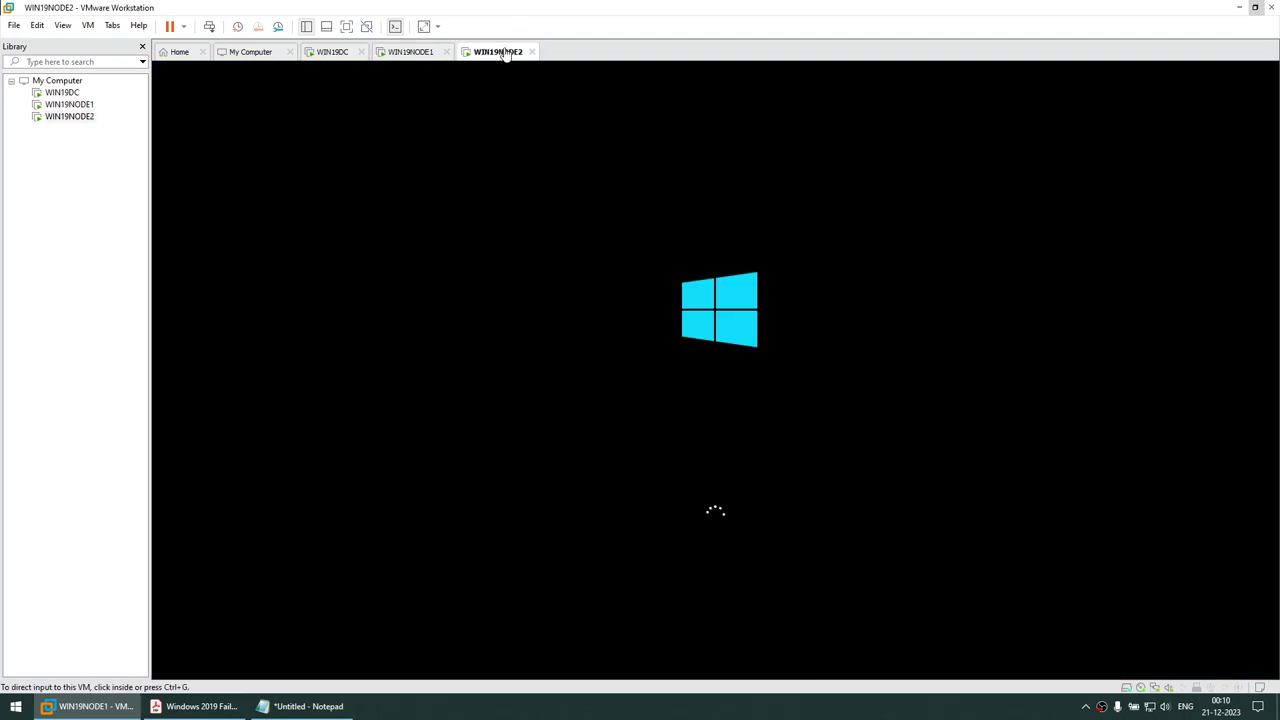
Choose India as WIN19NODE2's country/region in first-run setup and continue
left_click(418, 52)
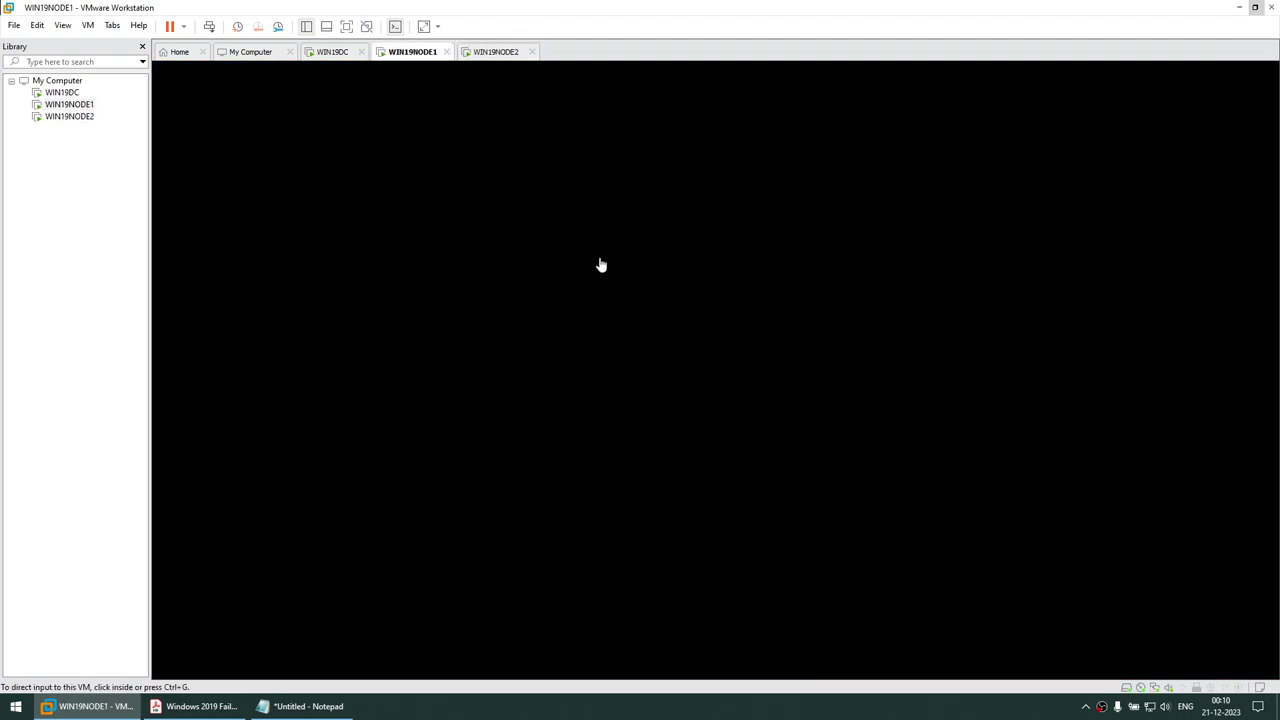
left_click(491, 56)
left_click(410, 55)
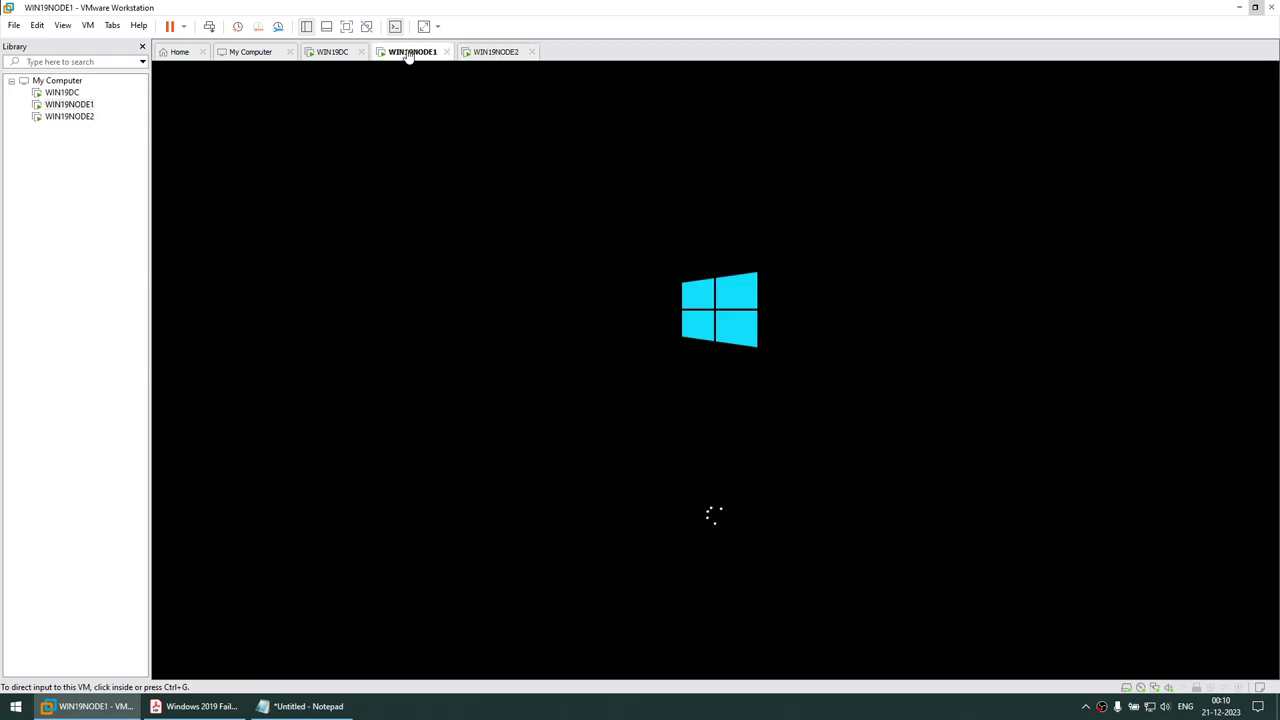
left_click(490, 55)
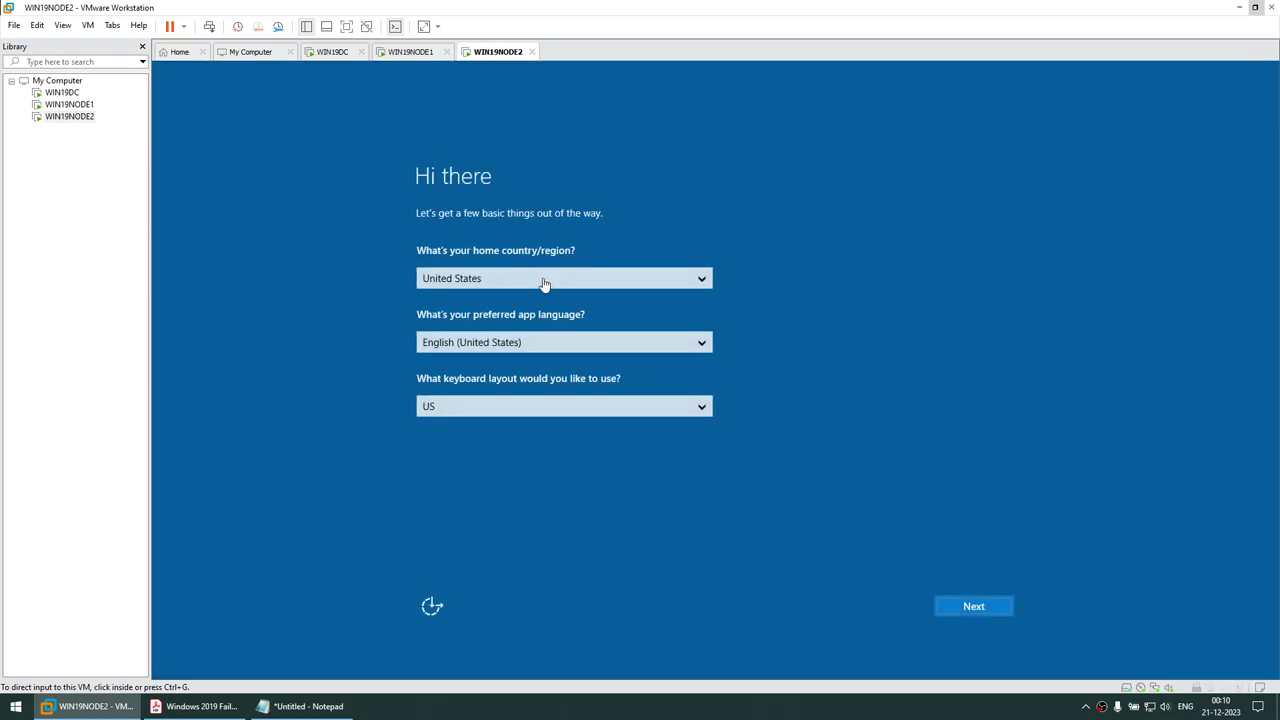
left_click(543, 280)
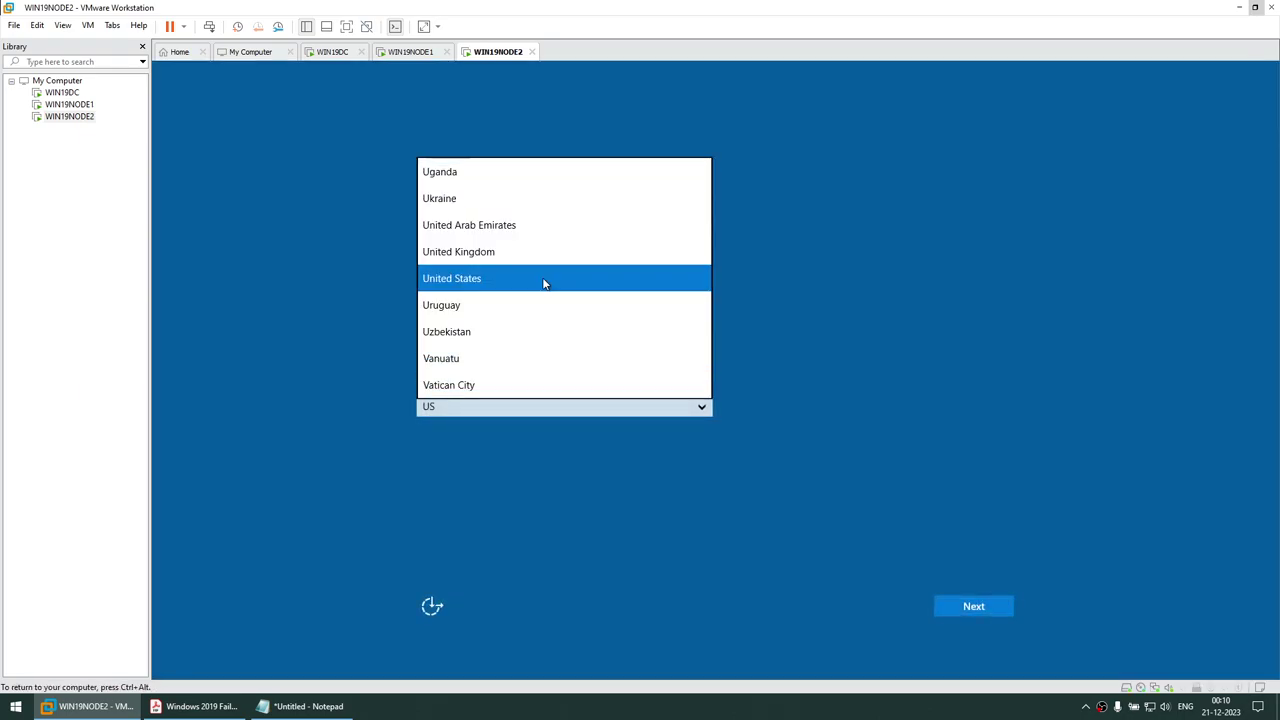
key("i")
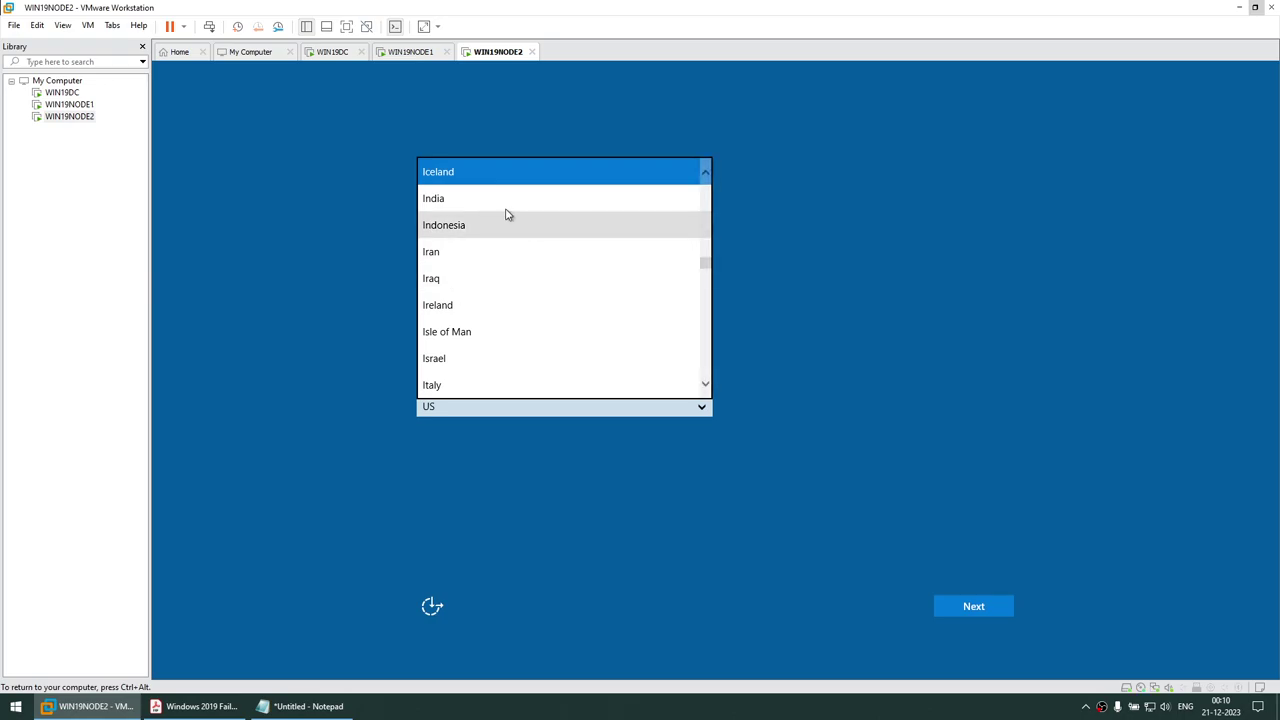
left_click(506, 207)
left_click(990, 606)
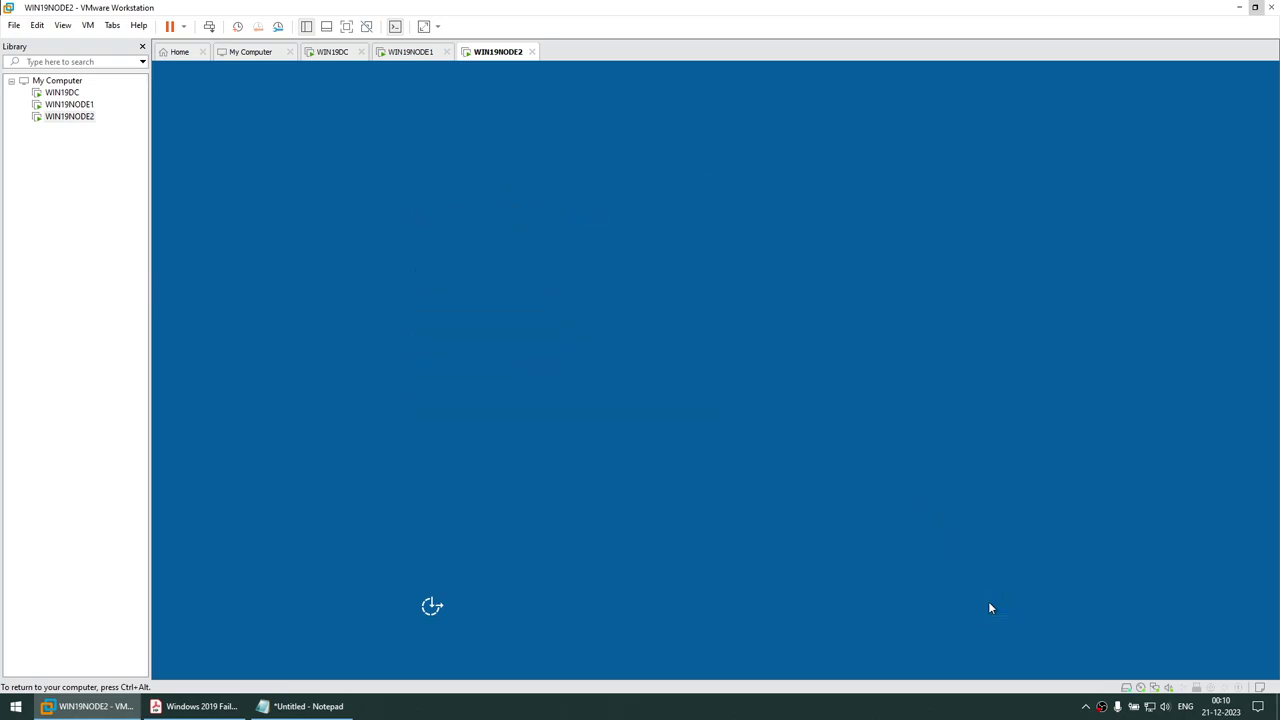
Accept the licence, enter and confirm the Administrator password, and finish WIN19NODE2's setup
left_click(960, 606)
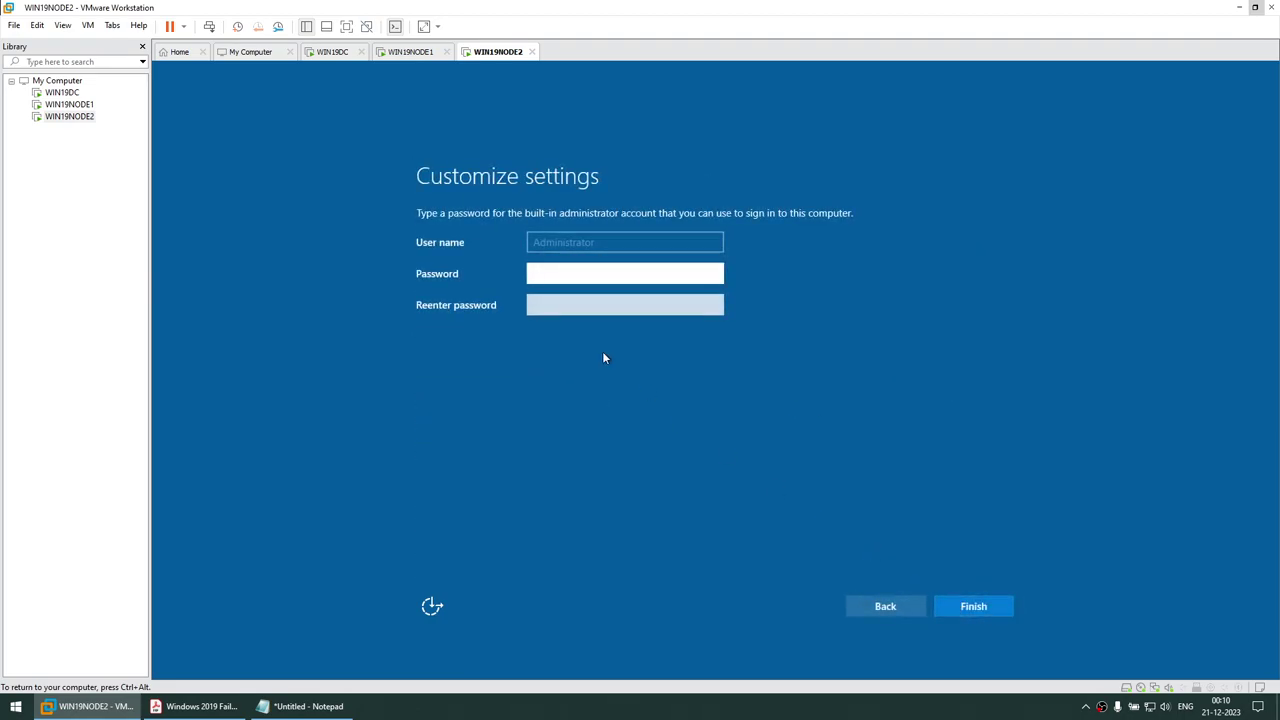
type("Password1")
key("Tab")
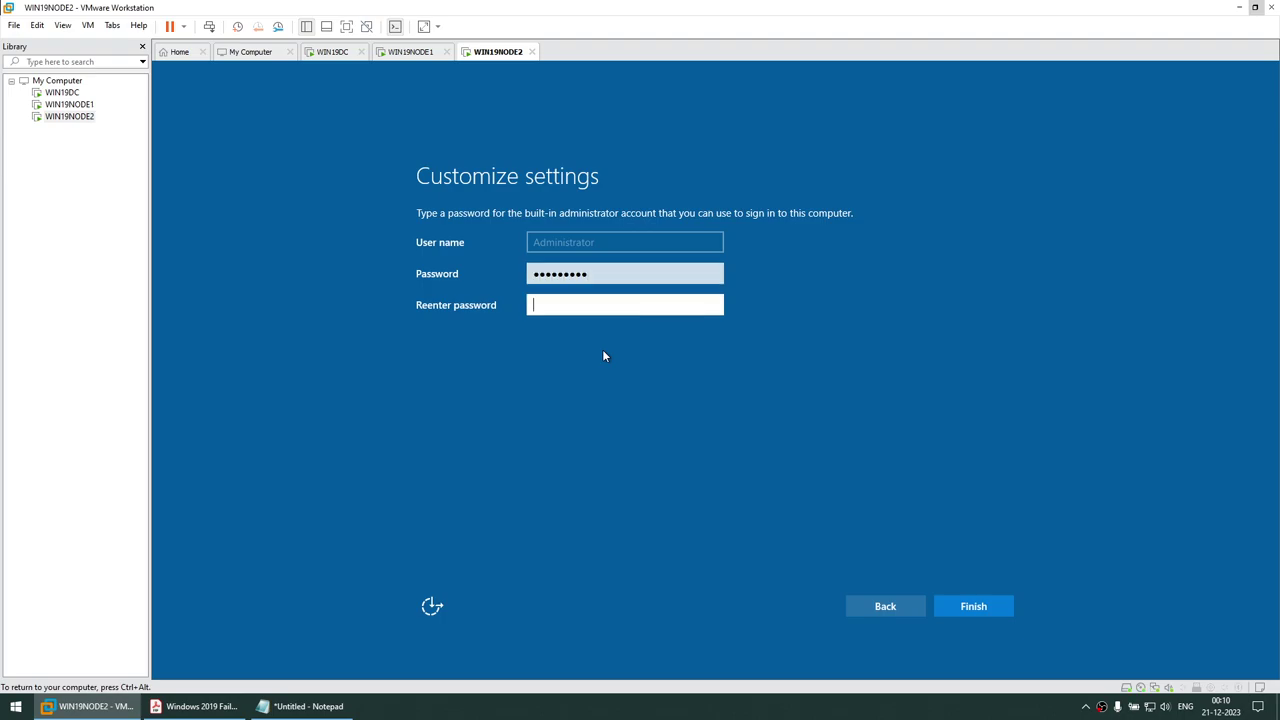
type("Password1")
left_click(975, 601)
left_click(418, 54)
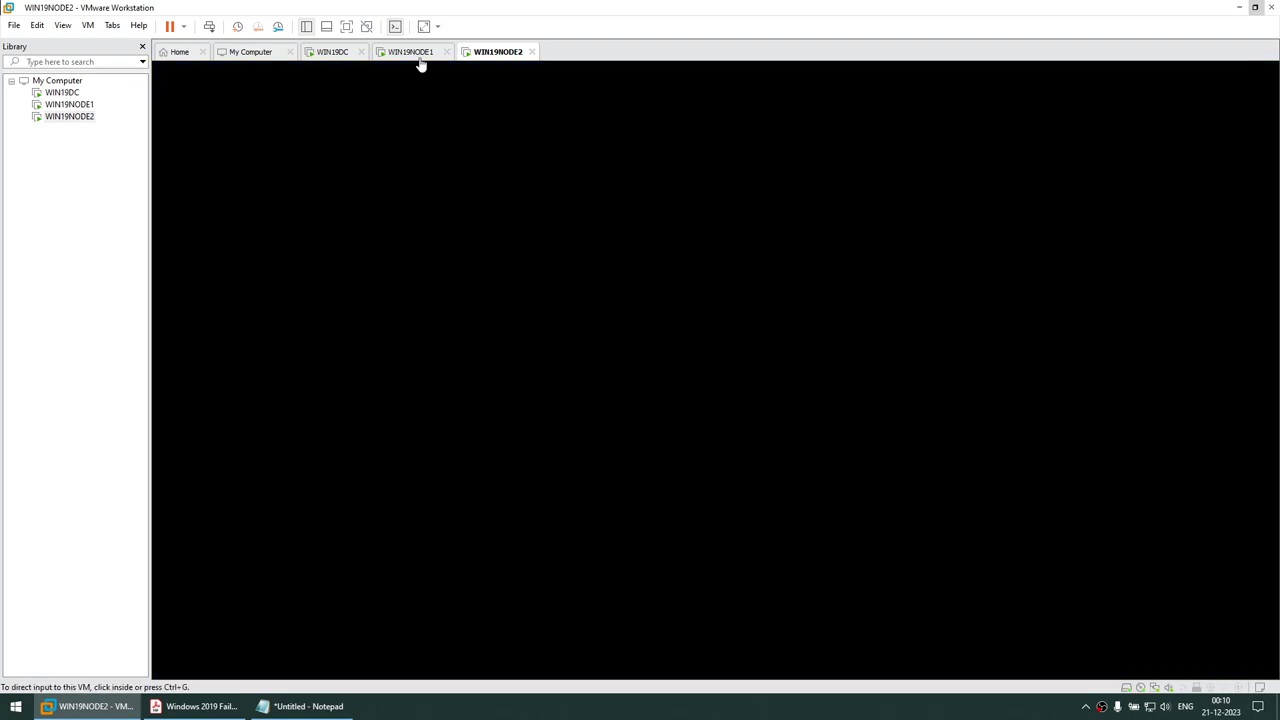
Sign in to WIN19NODE1 as Administrator using VM > Send Ctrl+Alt+Del
left_click(88, 25)
left_click(110, 89)
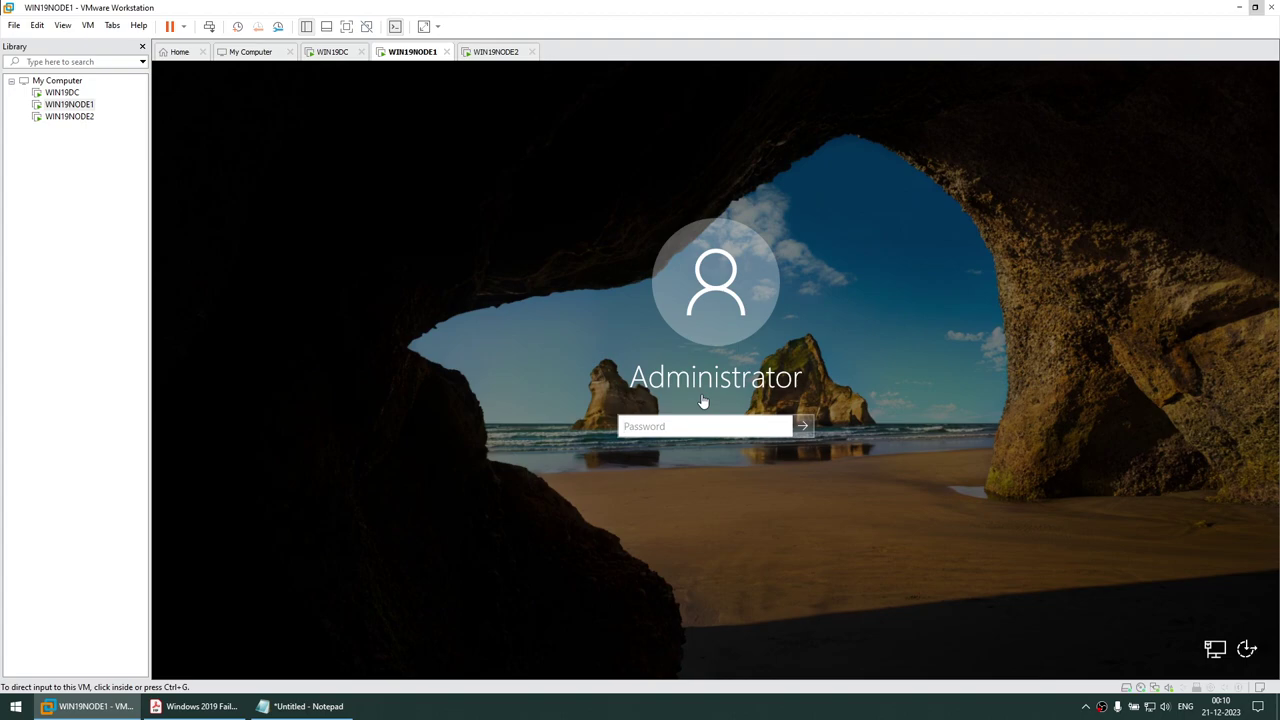
left_click(703, 426)
type("P")
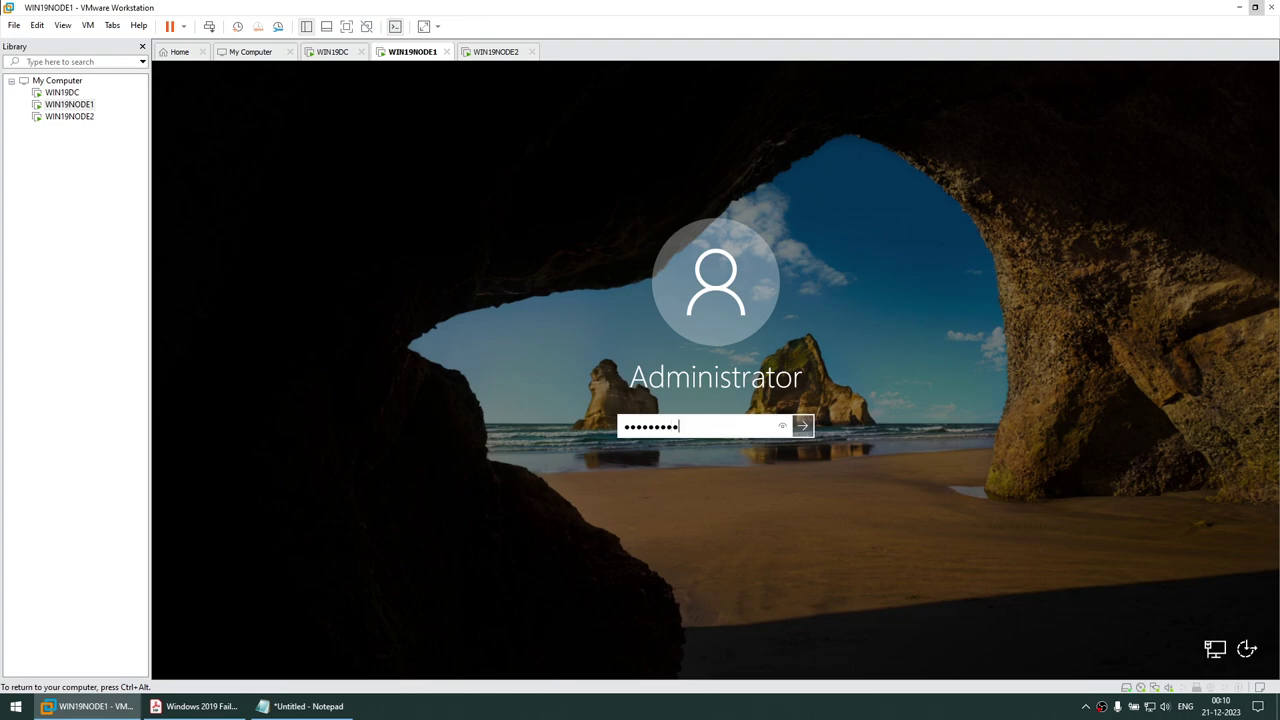
key("Return")
Sign in to WIN19NODE2 as Administrator using VM > Send Ctrl+Alt+Del
left_click(495, 55)
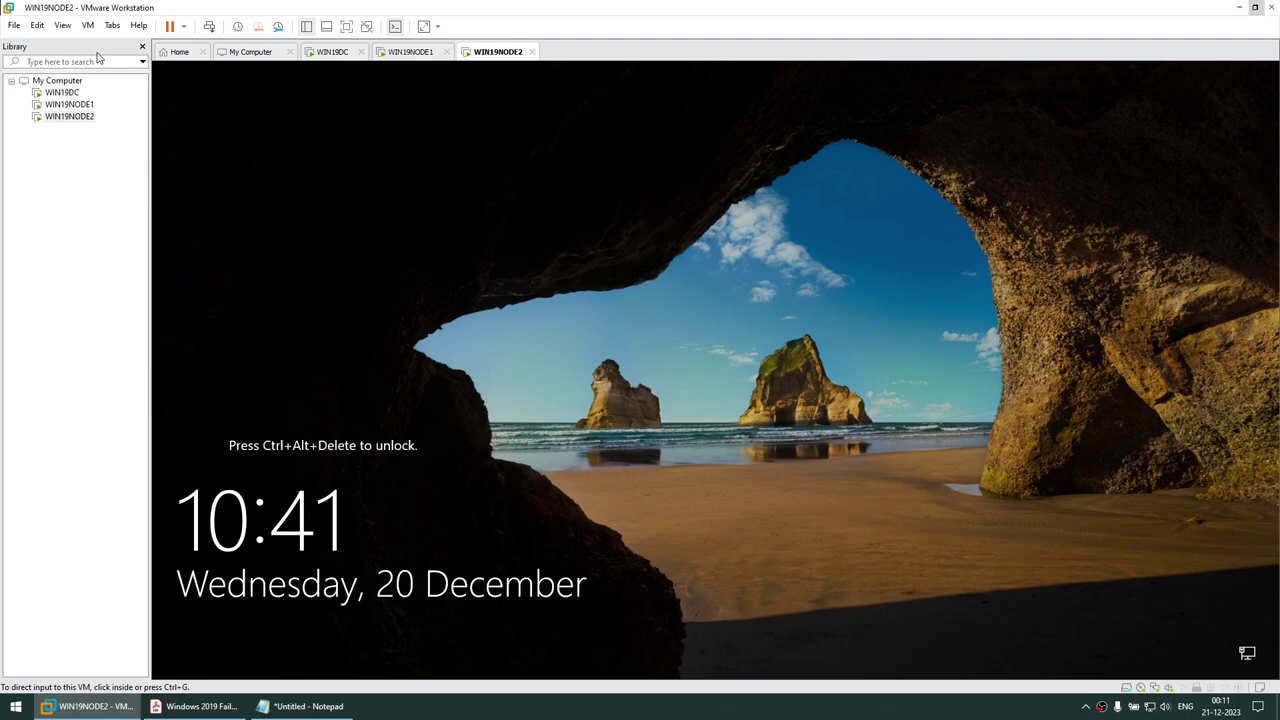
left_click(88, 26)
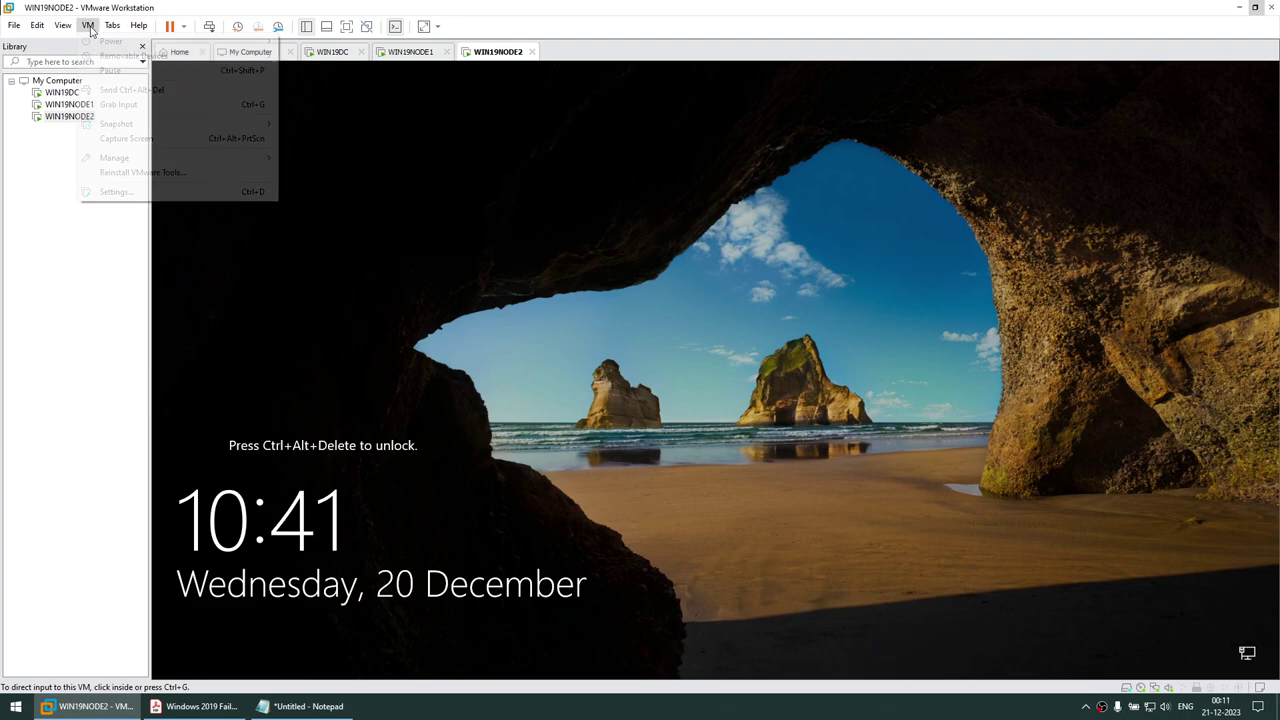
left_click(130, 89)
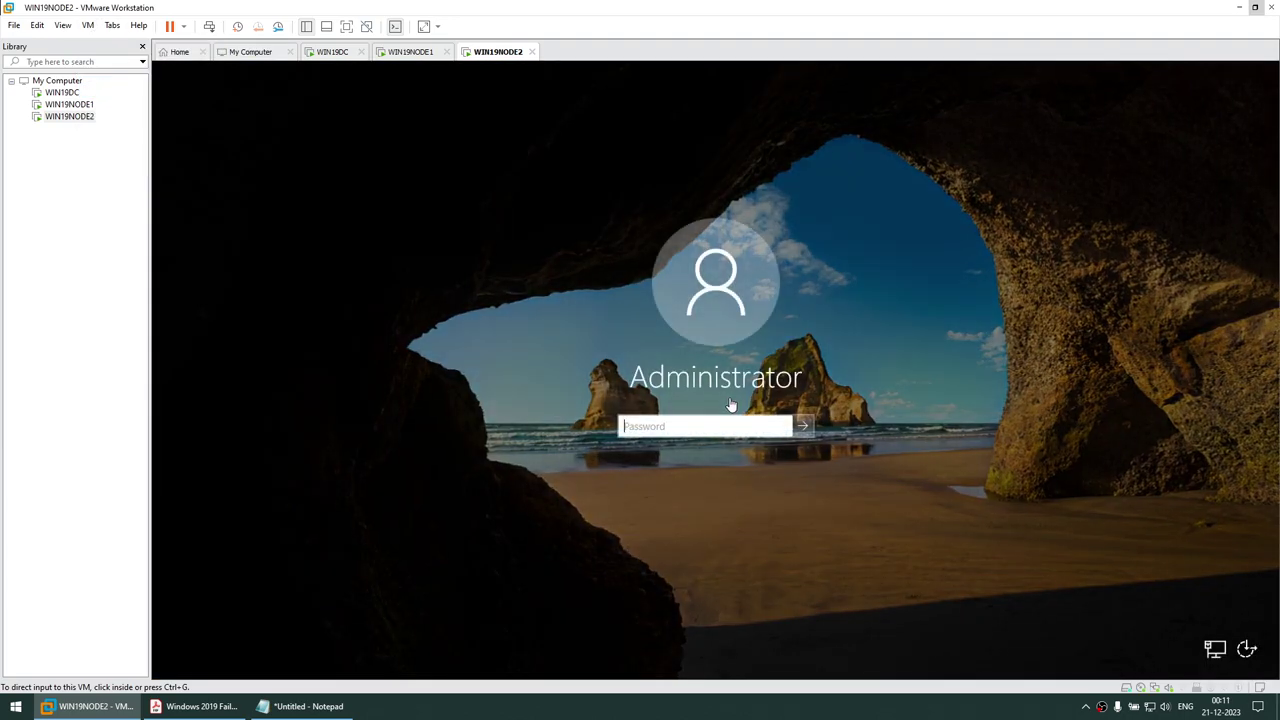
left_click(686, 420)
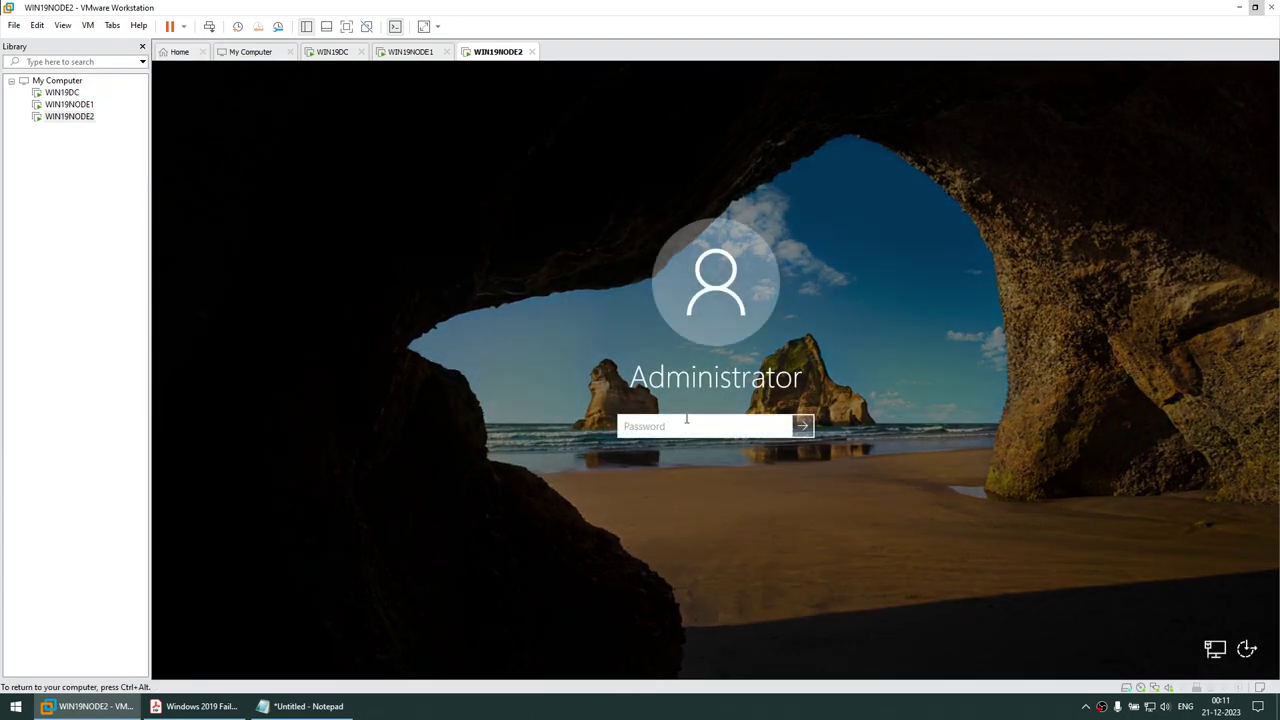
type("•")
key("Return")
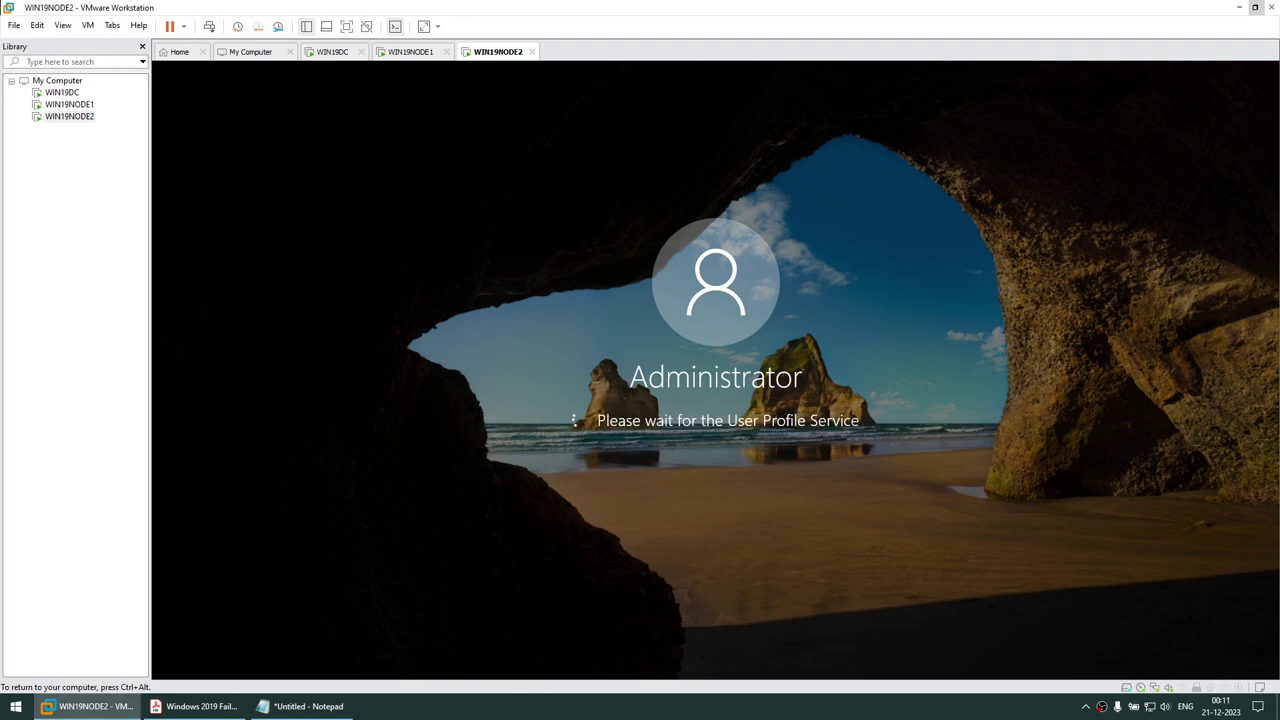
Allow network discovery on WIN19NODE2 from the Networks flyout
left_click(400, 52)
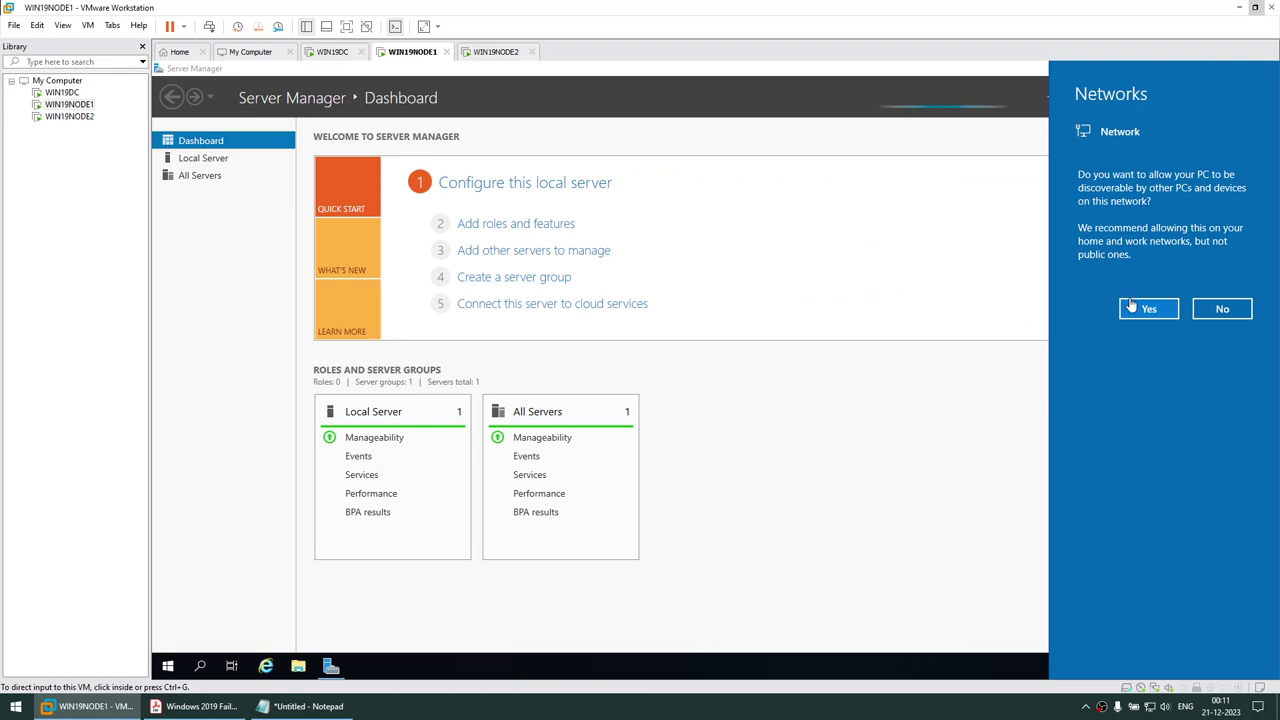
left_click(497, 51)
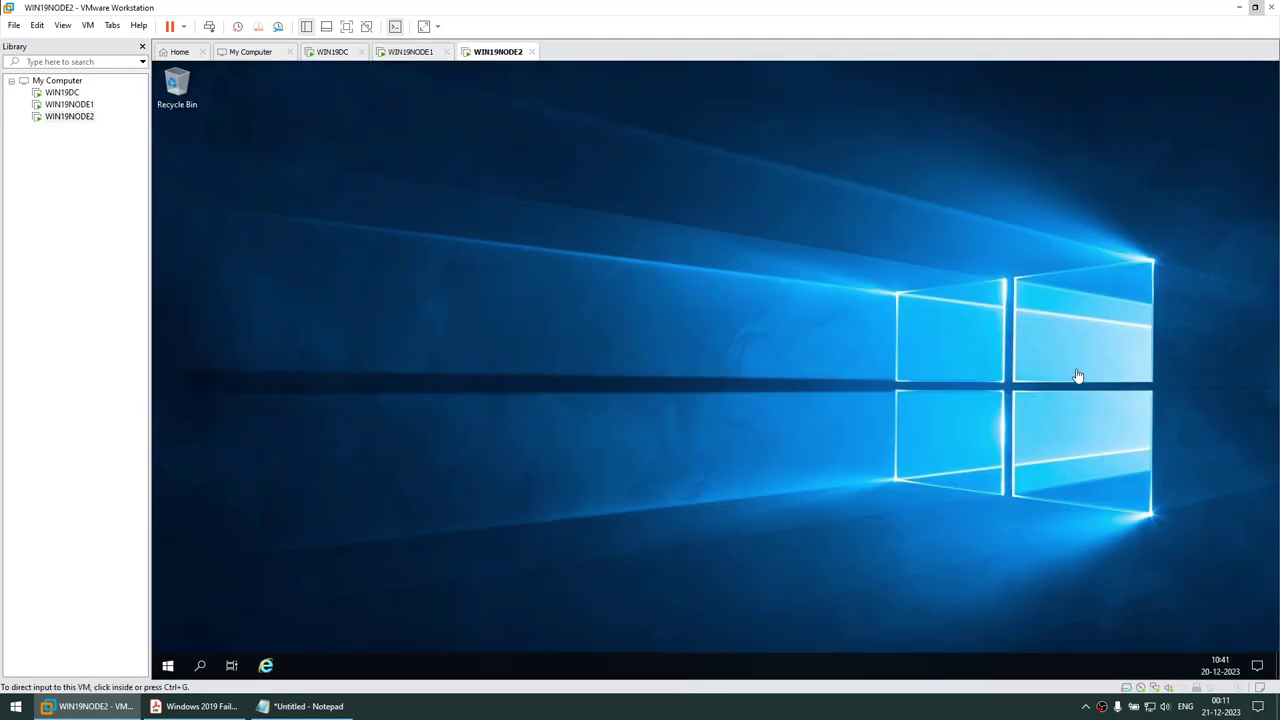
left_click(1150, 310)
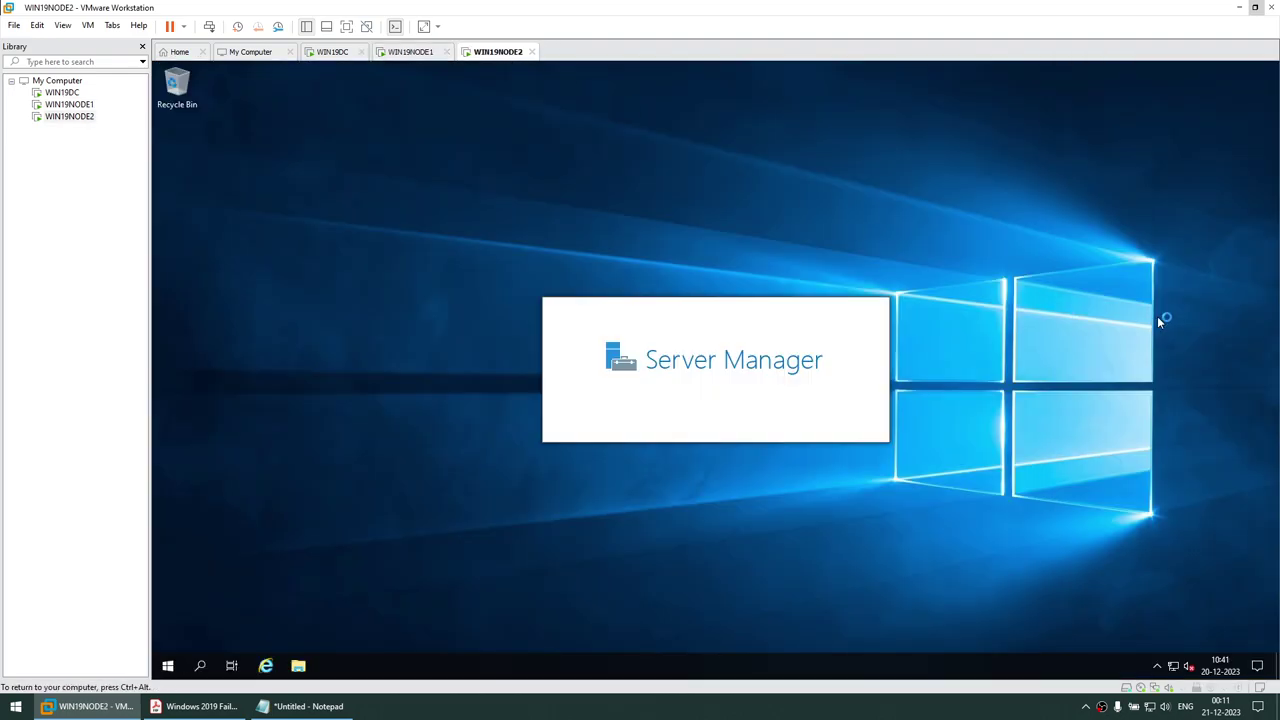
left_click(389, 56)
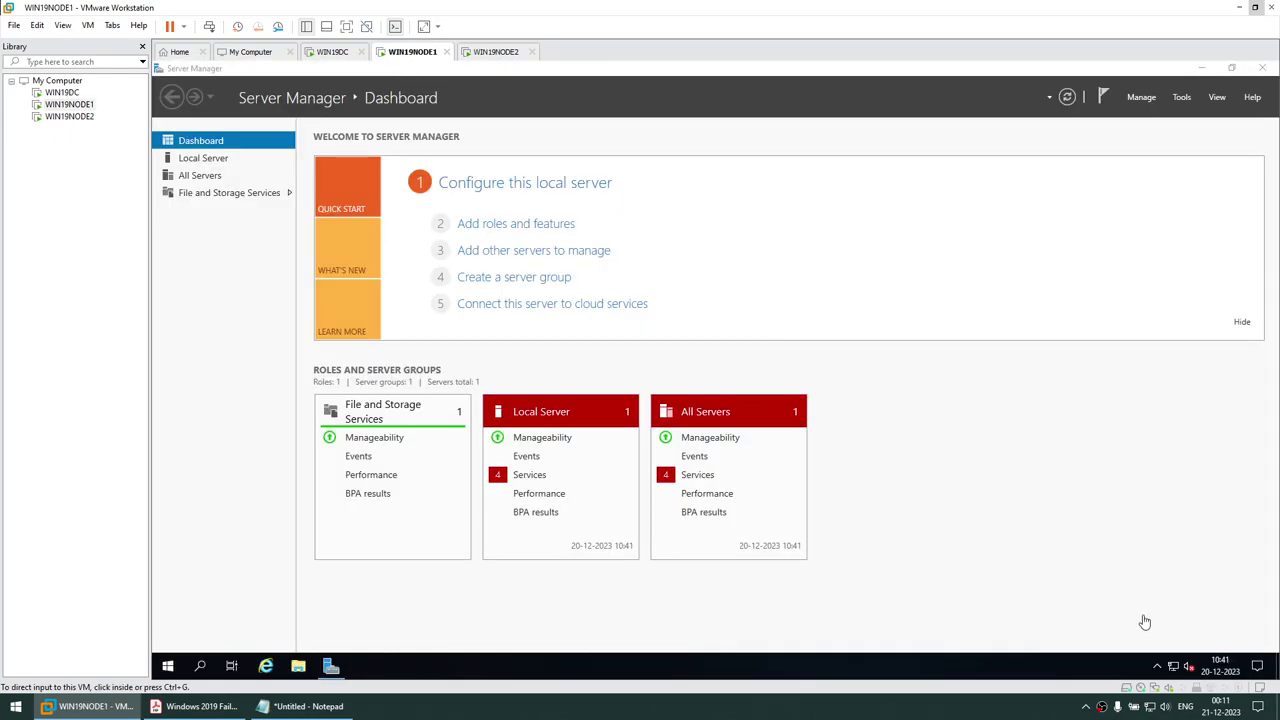
Copy WIN19NODE1's IP address 192.168.1.101 from the PDF guide, then return to Server Manager
key("alt+Tab")
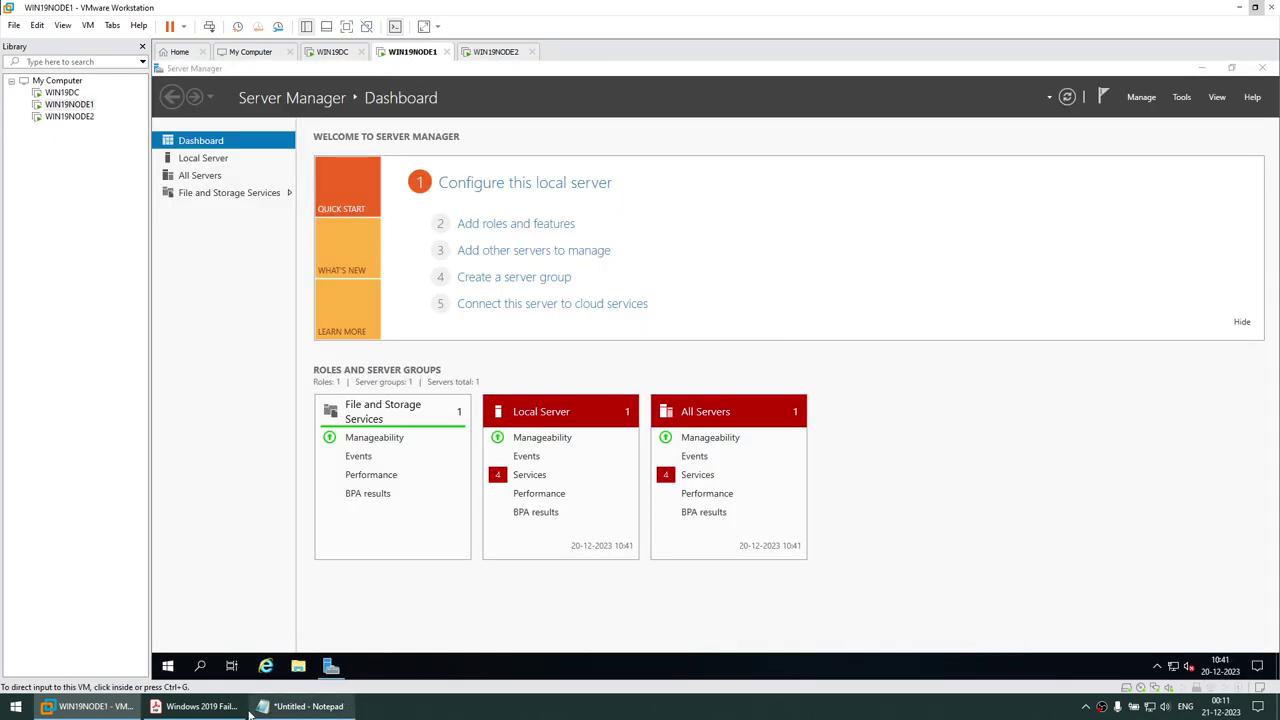
scroll(436, 454, "down", 2)
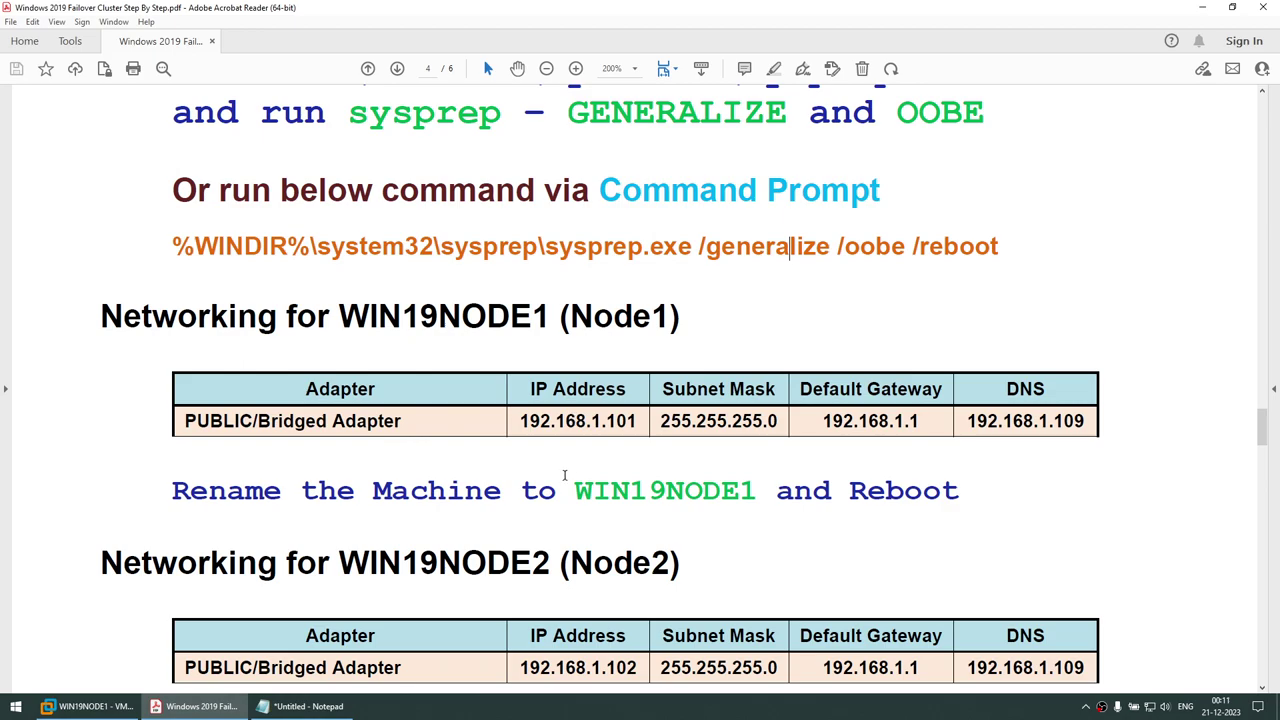
left_click_drag(576, 490, 740, 492)
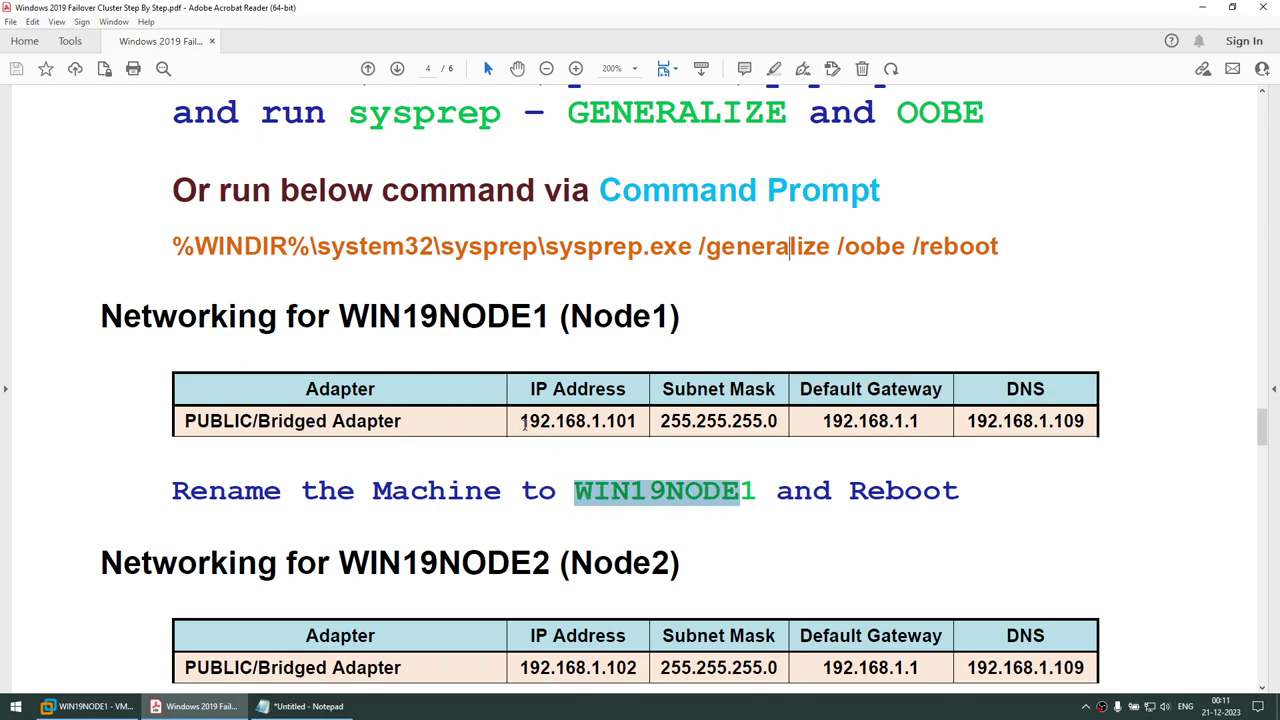
left_click_drag(524, 424, 644, 430)
right_click(646, 430)
left_click(664, 435)
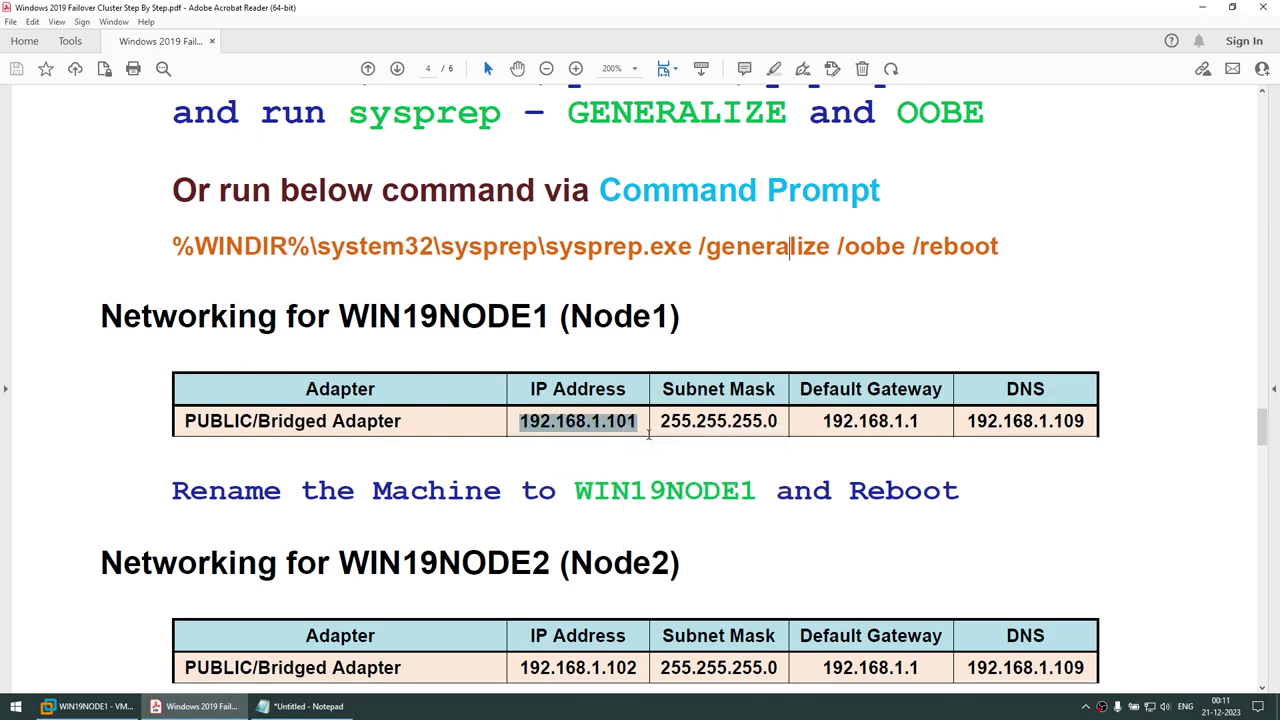
left_click(88, 706)
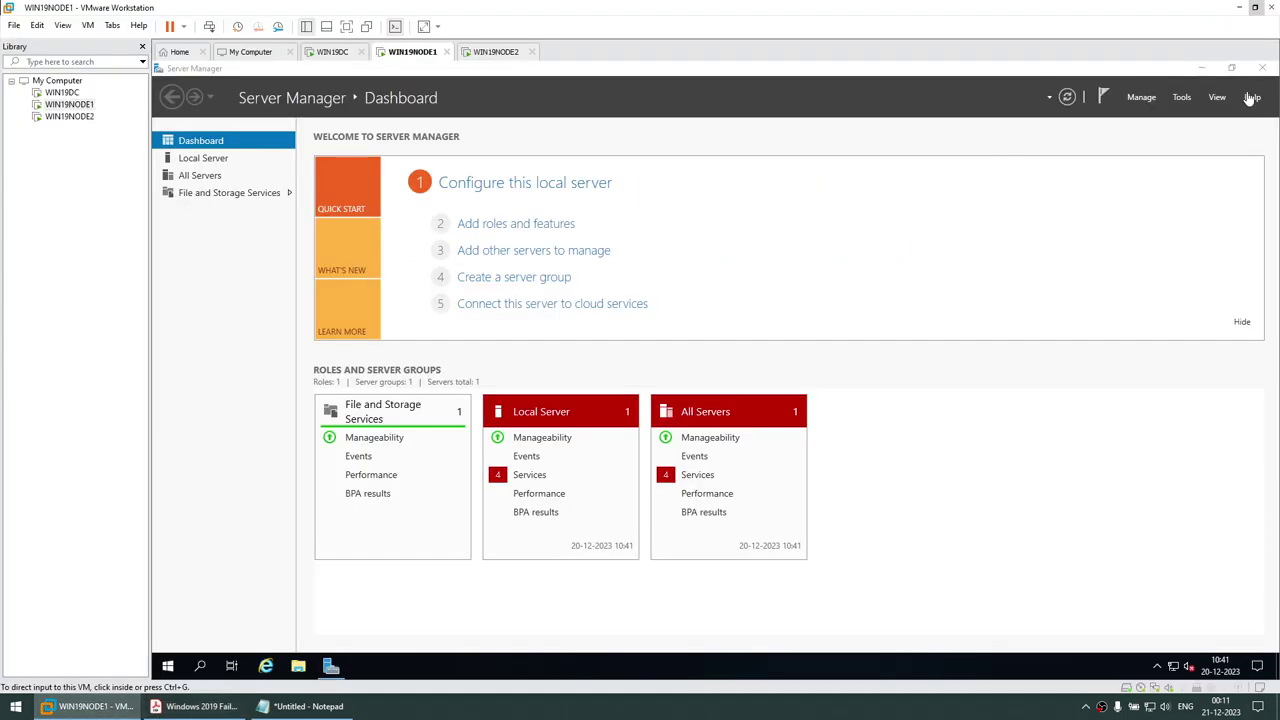
Open the Ethernet0 adapter properties on WIN19NODE1 via network settings
left_click(1205, 68)
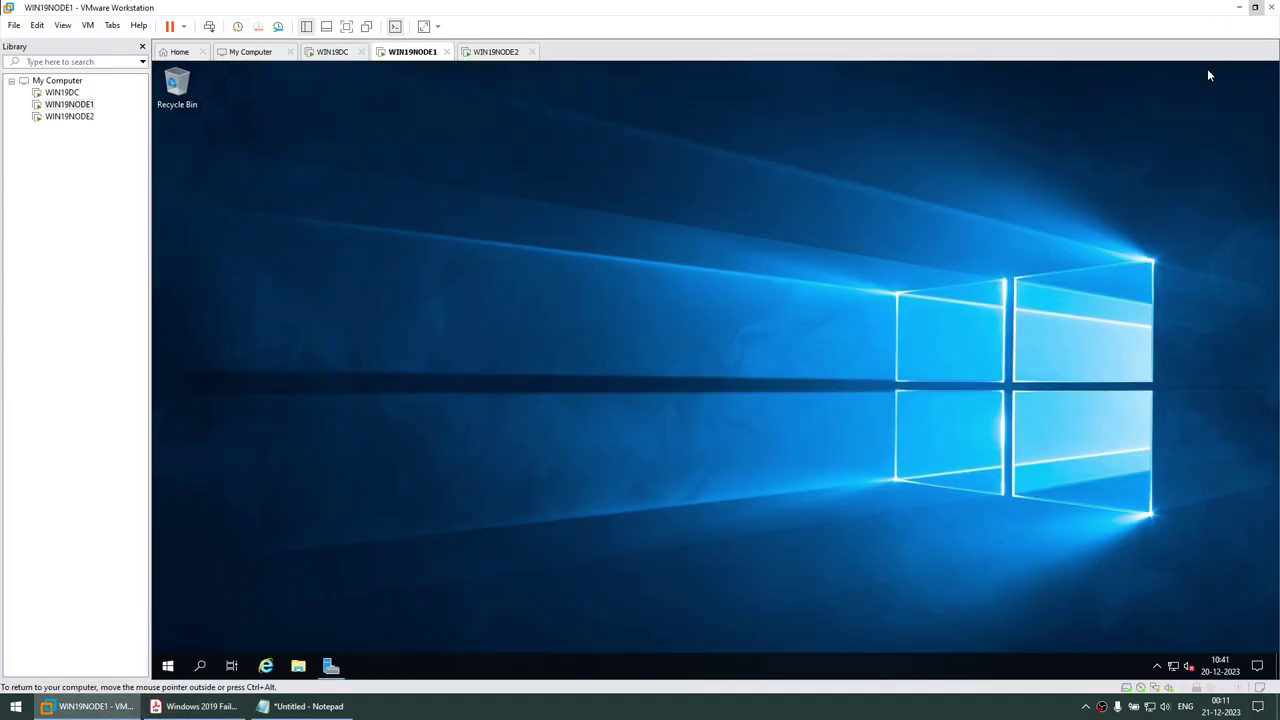
right_click(1173, 666)
left_click(1175, 647)
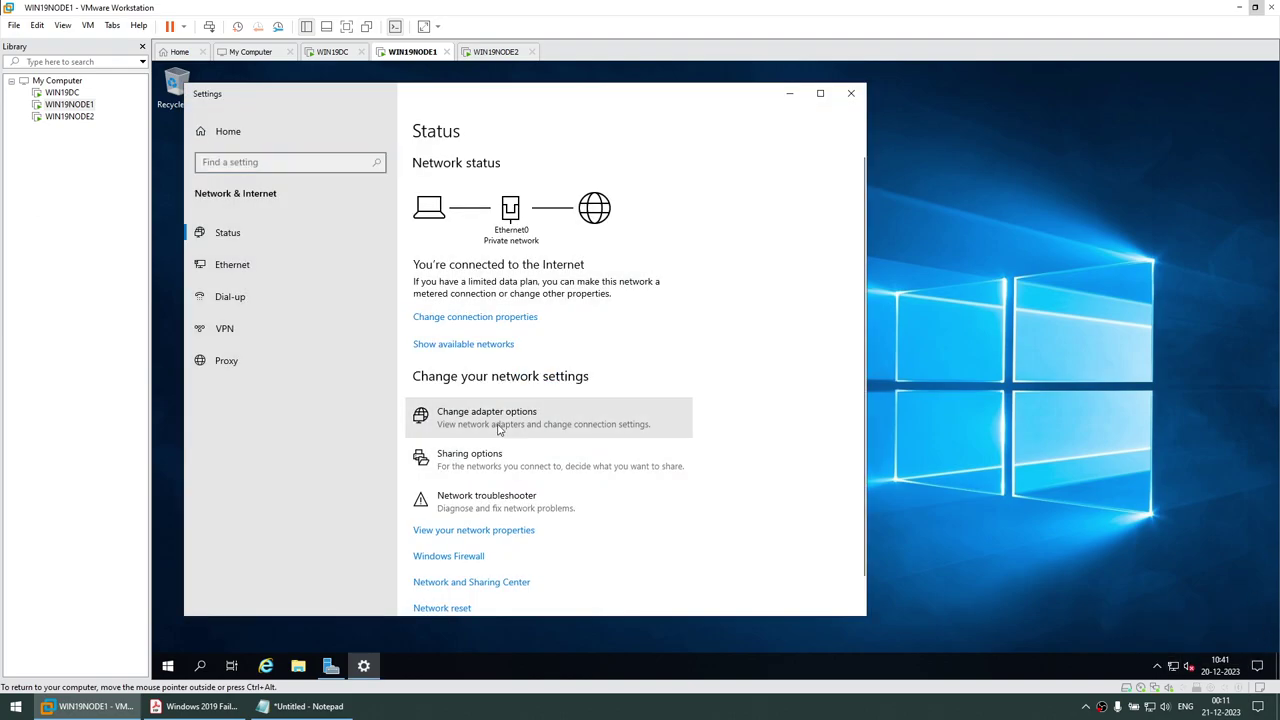
left_click(500, 428)
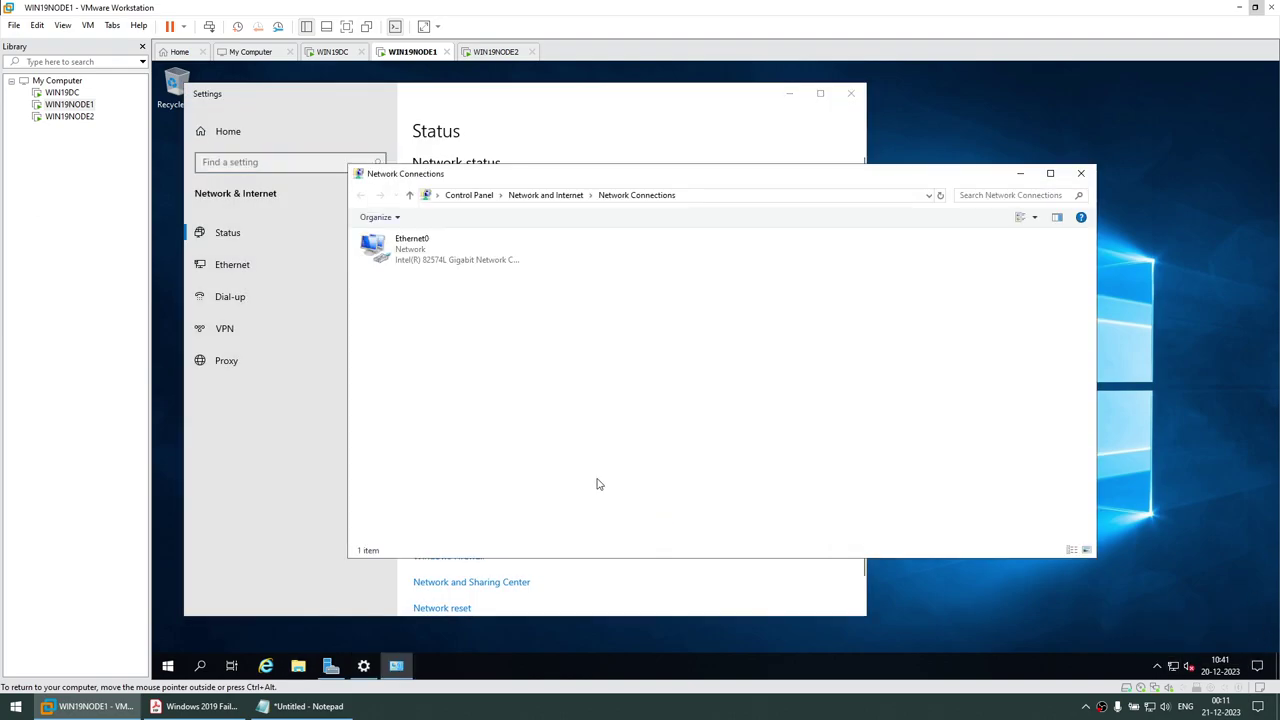
right_click(411, 251)
left_click(451, 378)
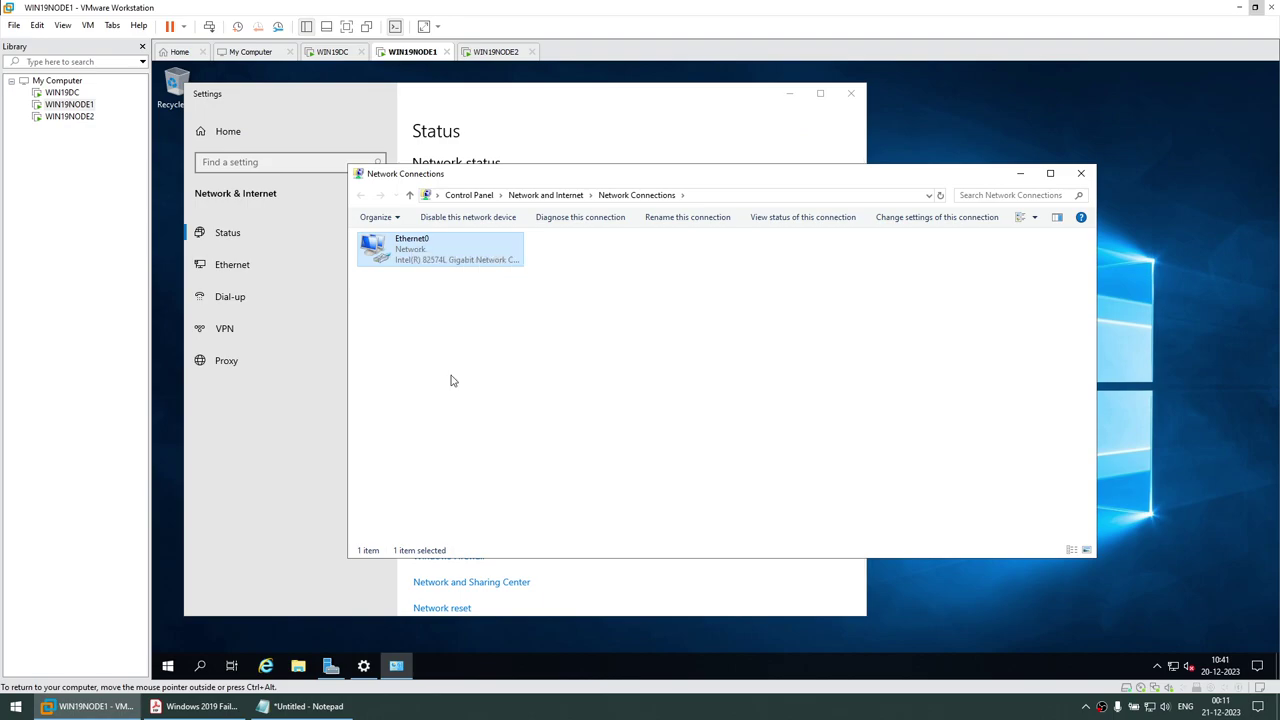
Disable IPv6 and set static IPv4 192.168.1.101, mask 255.255.255.0, gateway 192.168.1.1, DNS 192.168.1.109
left_click(388, 406)
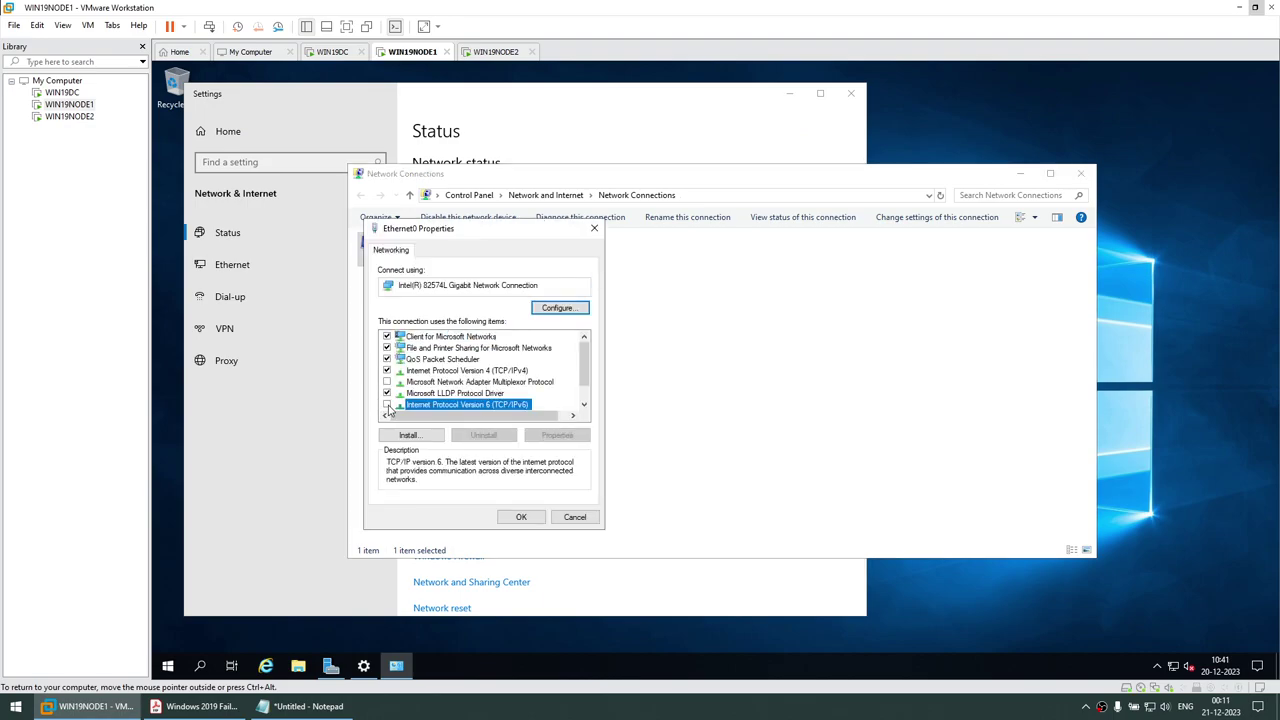
left_click(463, 371)
left_click(556, 436)
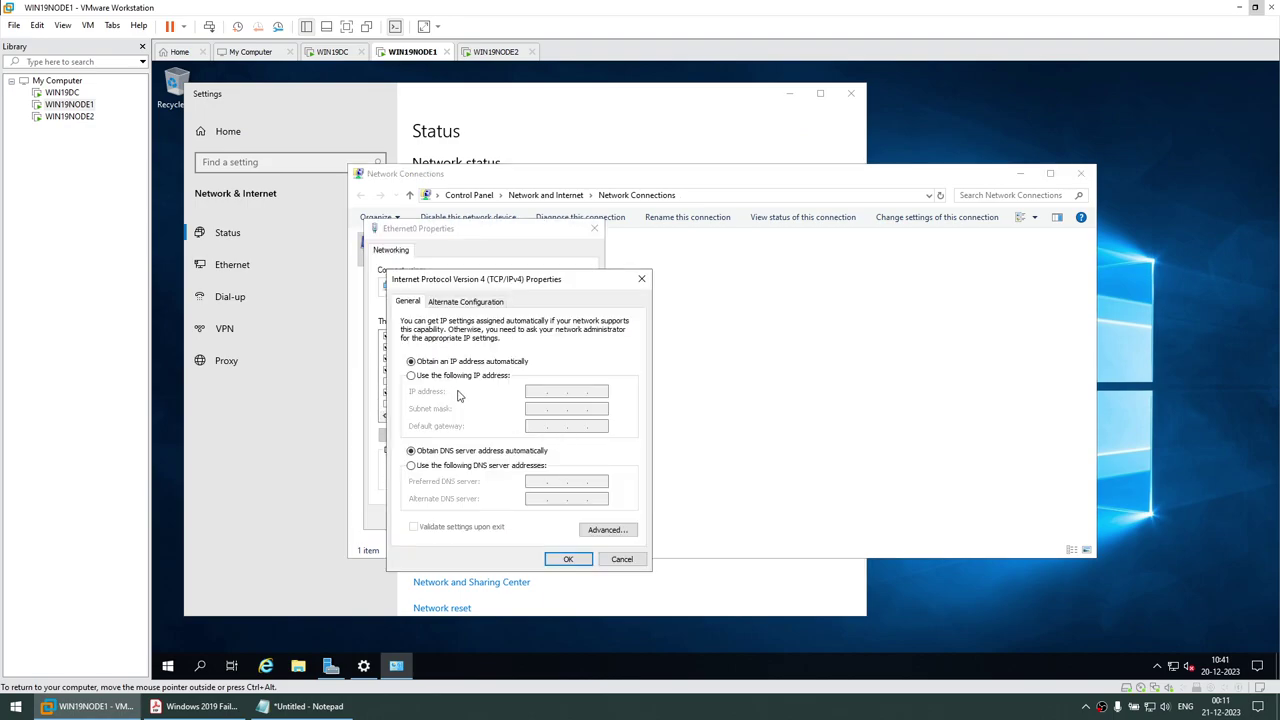
left_click(432, 376)
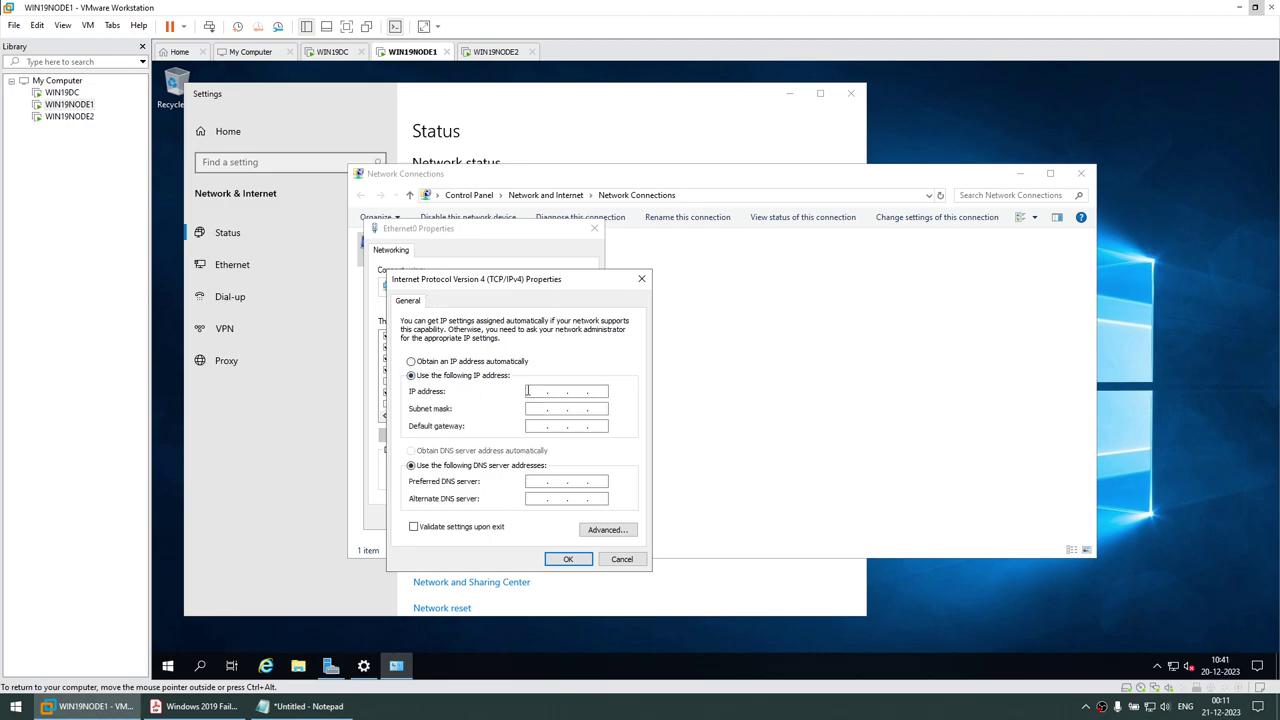
key("ctrl+v")
left_click(535, 482)
key("ctrl+v")
left_click(531, 410)
key("ctrl+v")
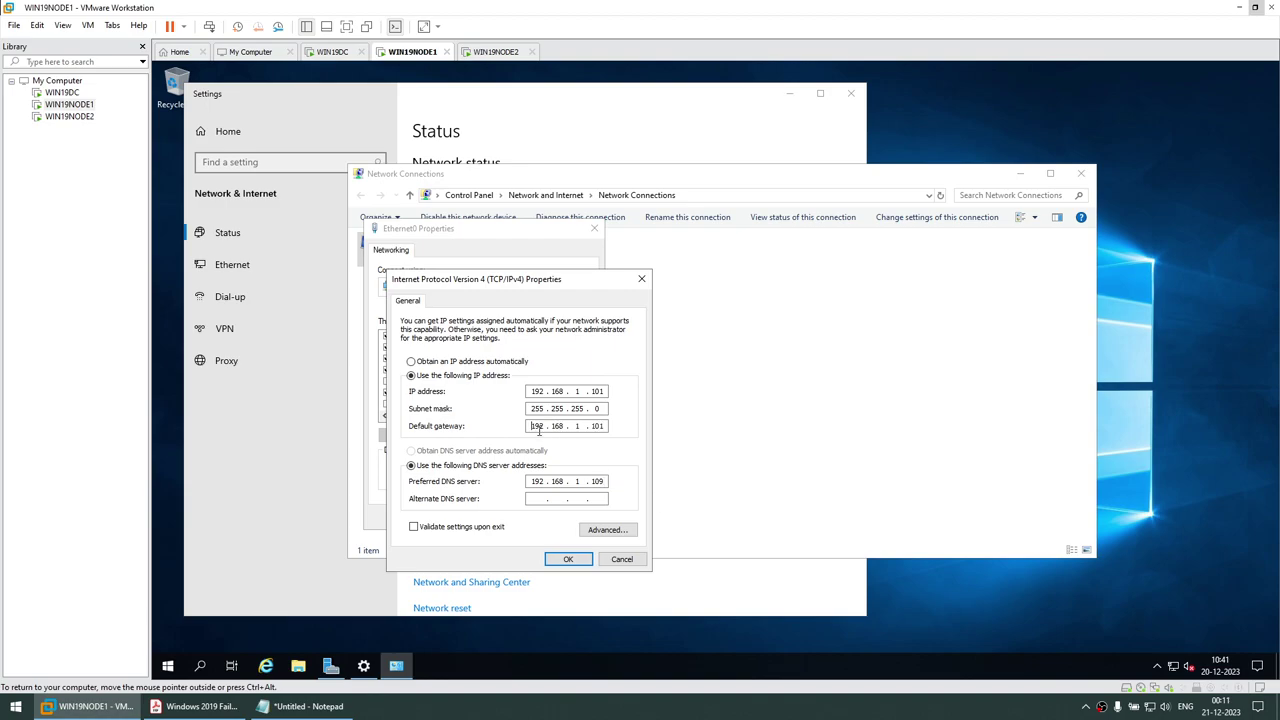
double_click(592, 426)
left_click(568, 559)
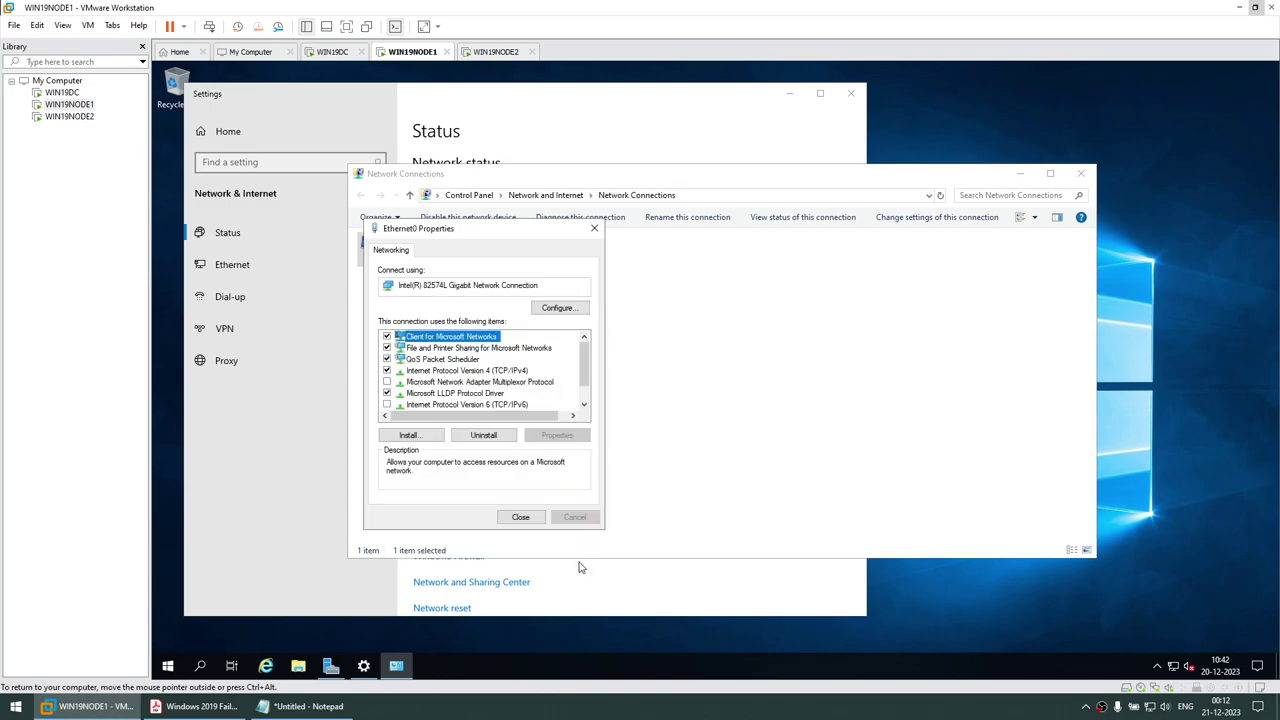
Close the properties and restart Ethernet0 by disabling and re-enabling it
left_click(521, 518)
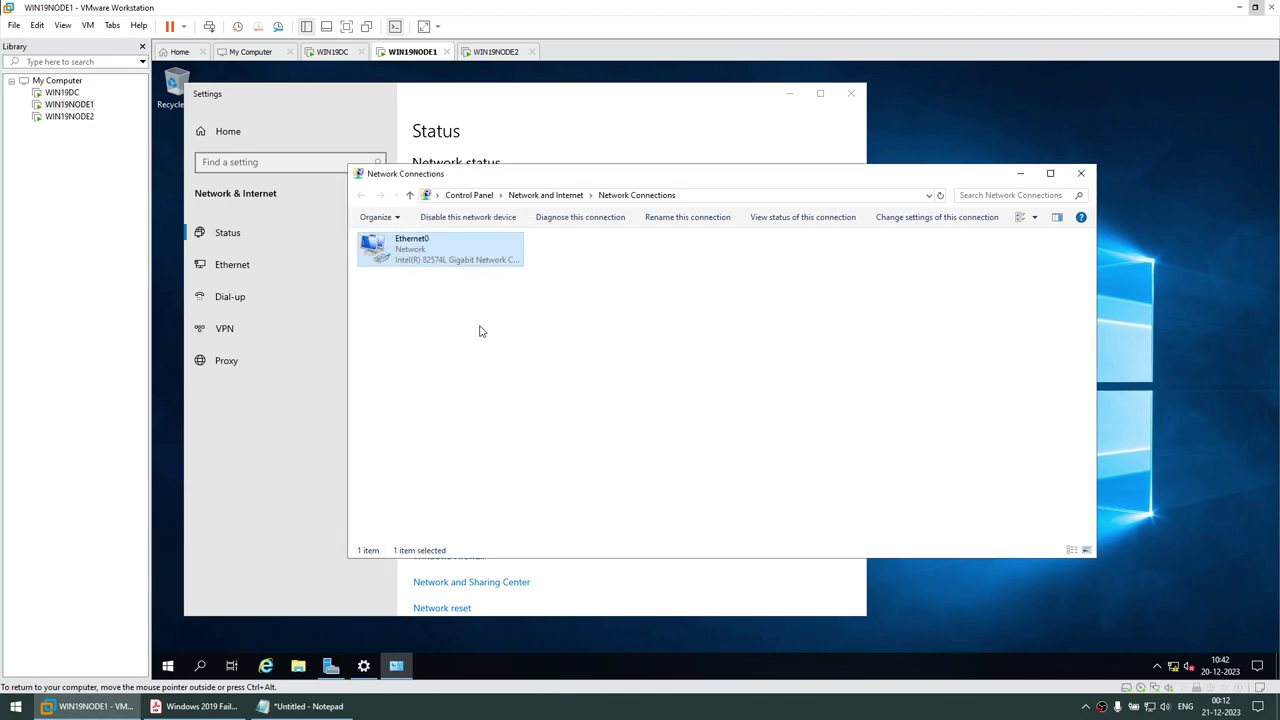
right_click(432, 259)
left_click(445, 265)
right_click(435, 250)
left_click(455, 258)
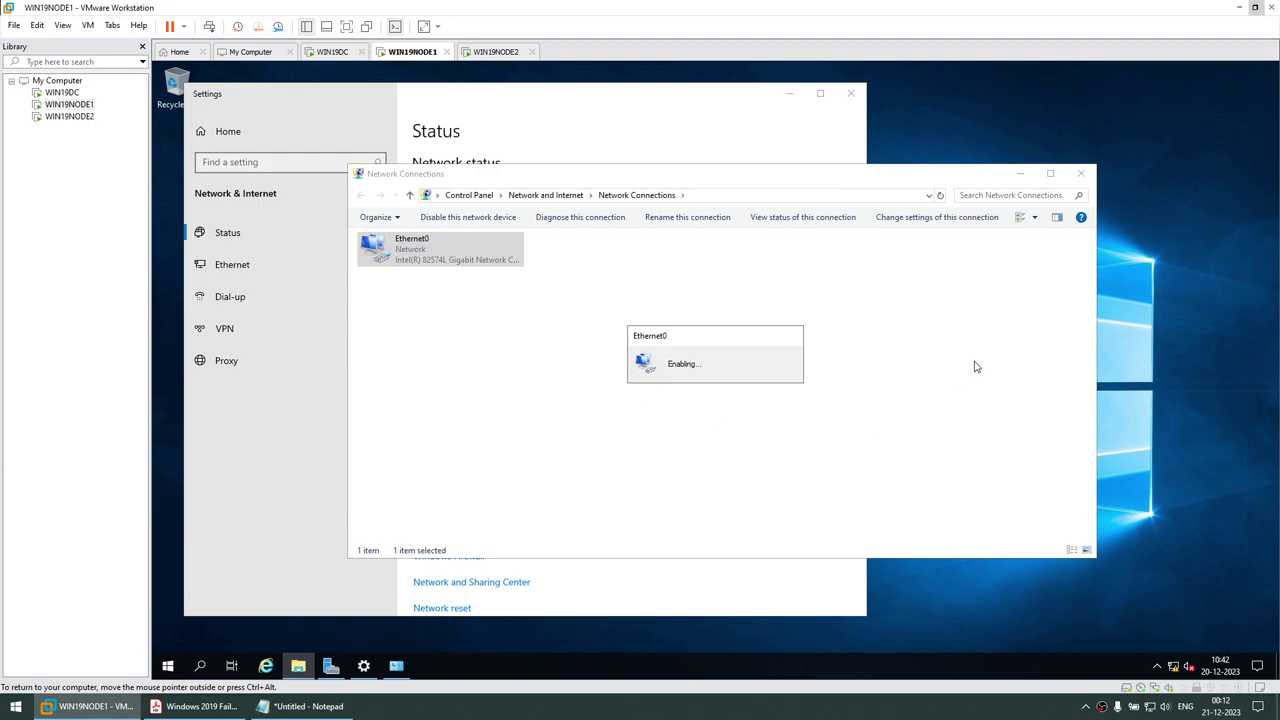
Open the Ethernet0 adapter properties on WIN19NODE2 via network settings
left_click(503, 52)
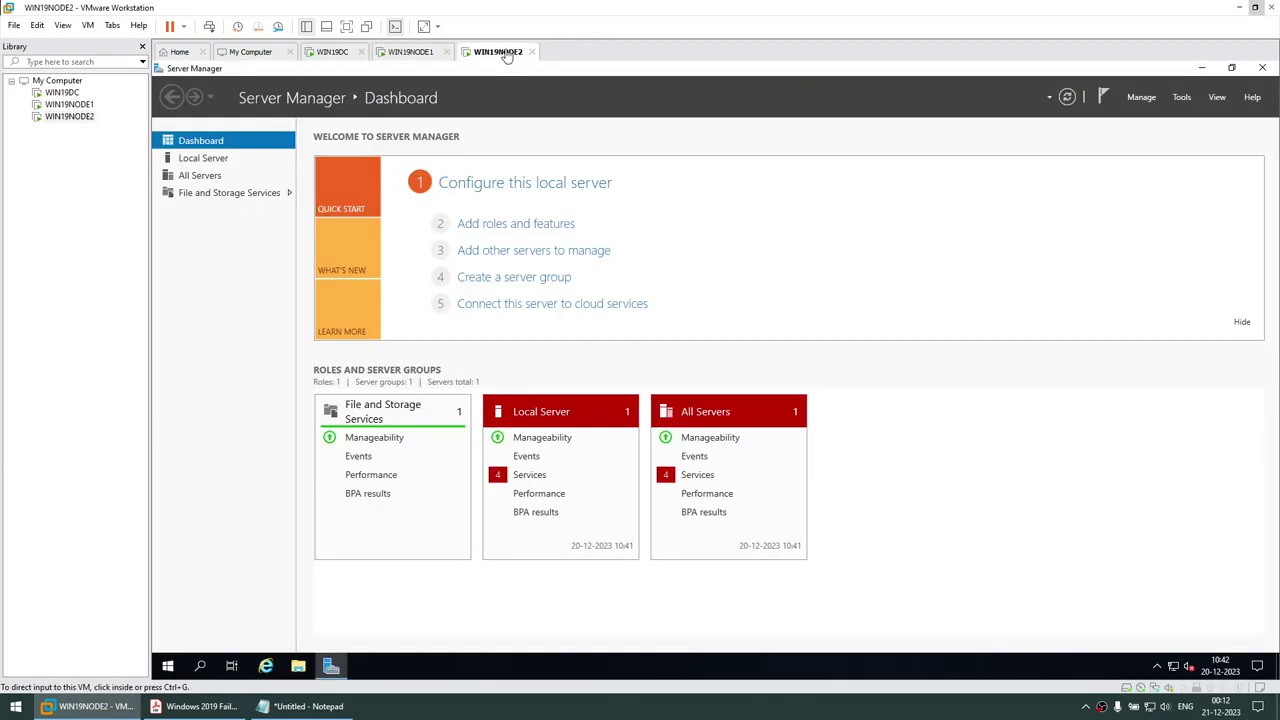
right_click(1173, 666)
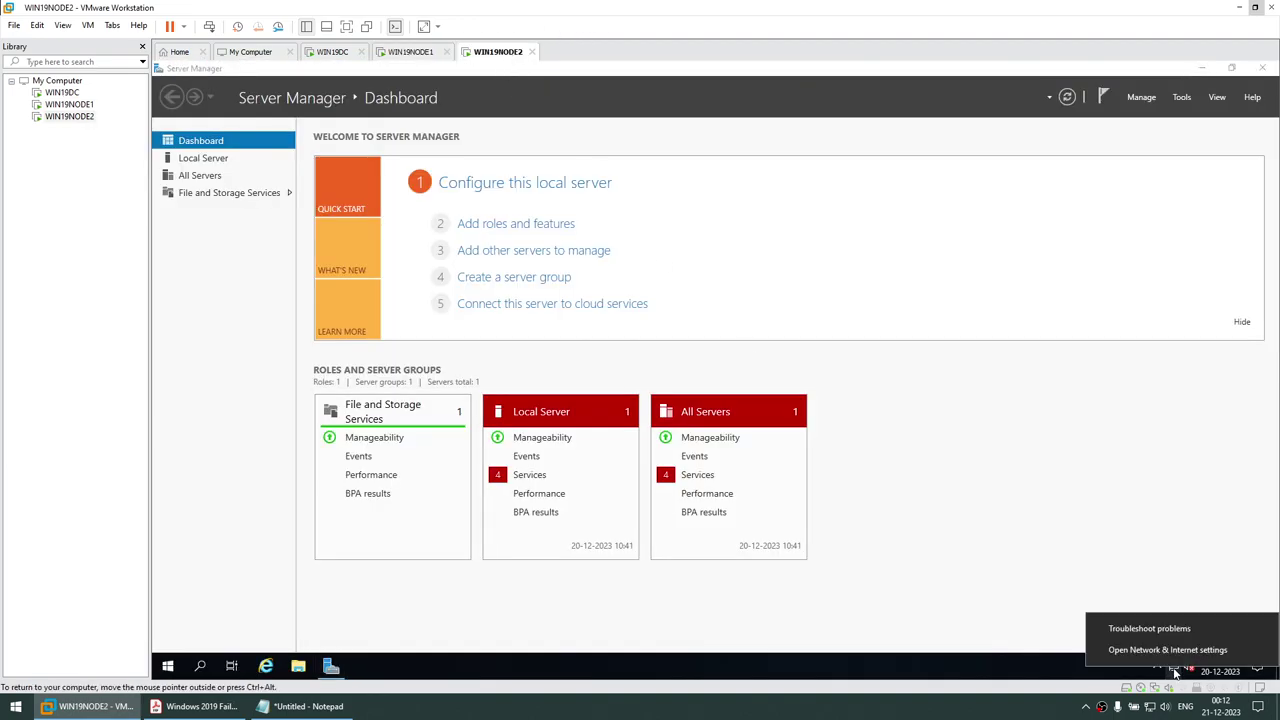
left_click(1201, 68)
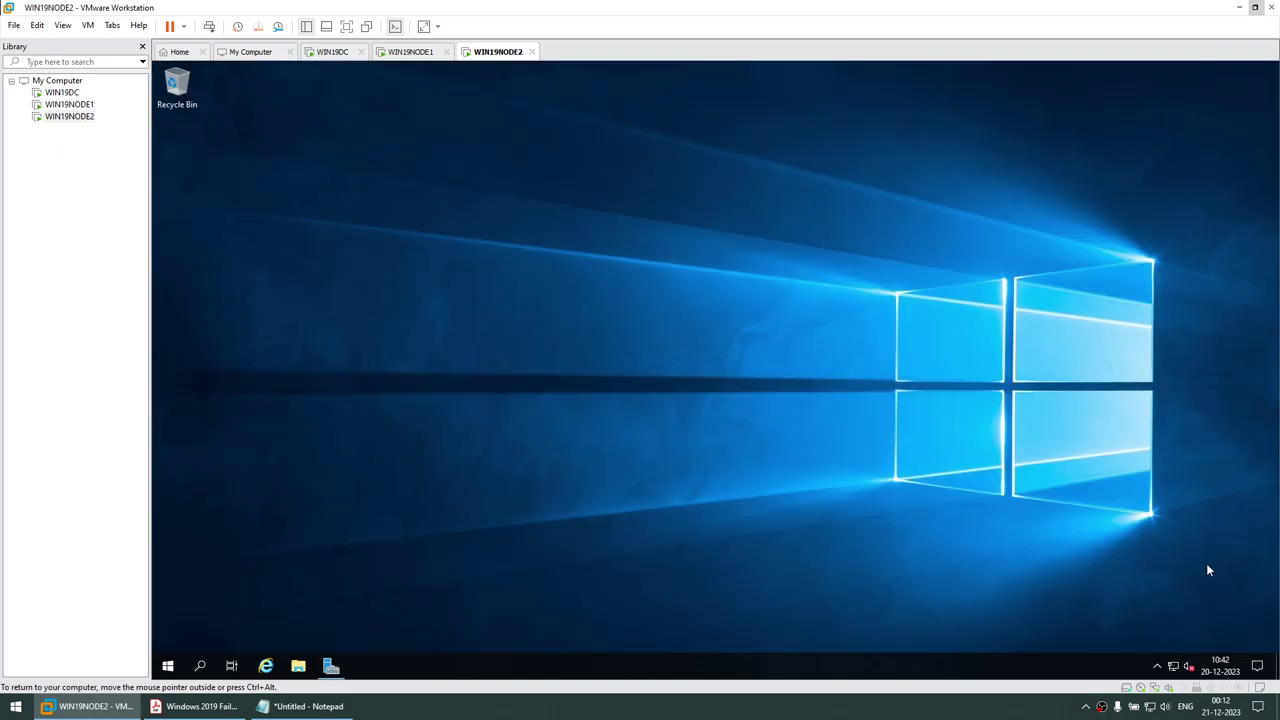
right_click(1173, 666)
left_click(1177, 650)
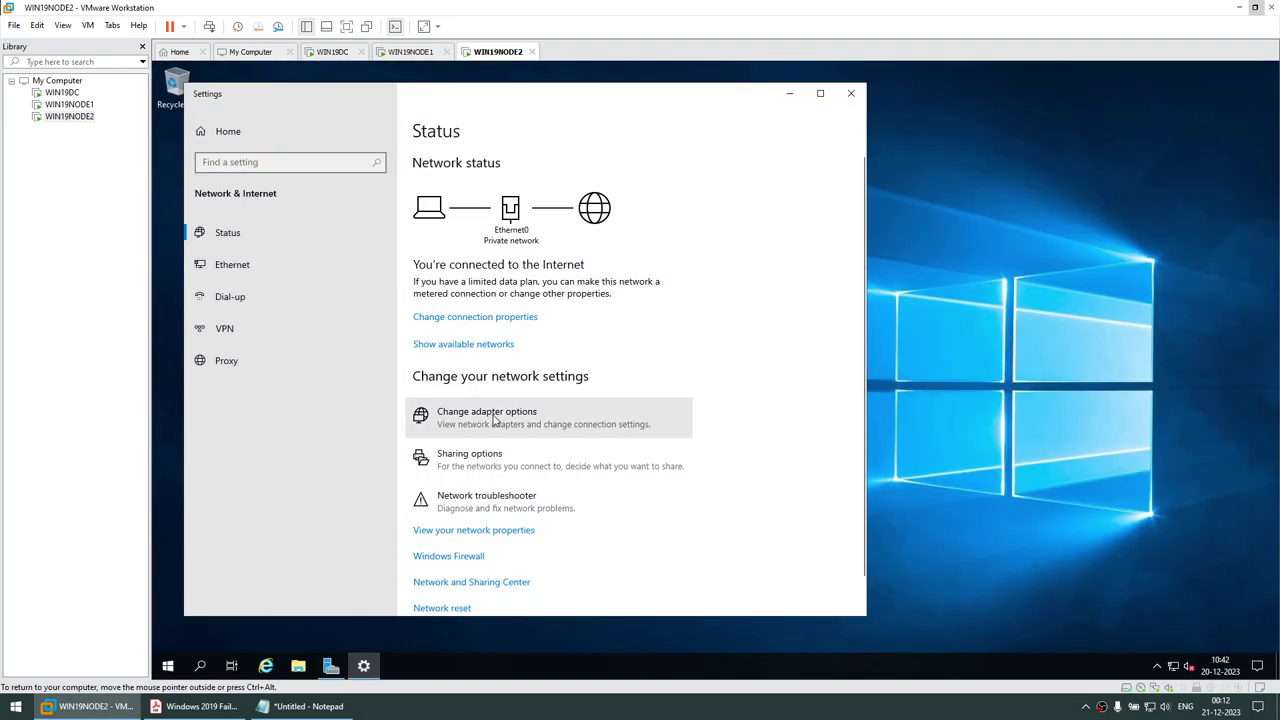
left_click(440, 410)
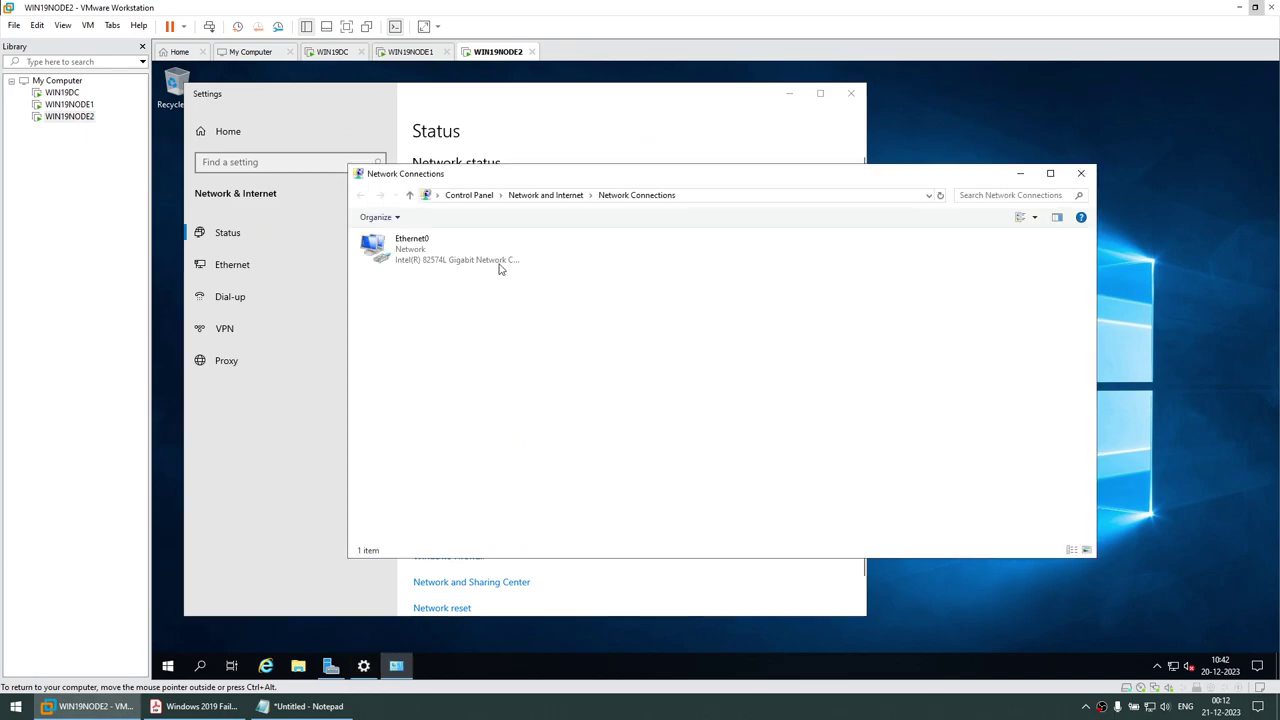
left_click(405, 256)
right_click(405, 256)
left_click(445, 379)
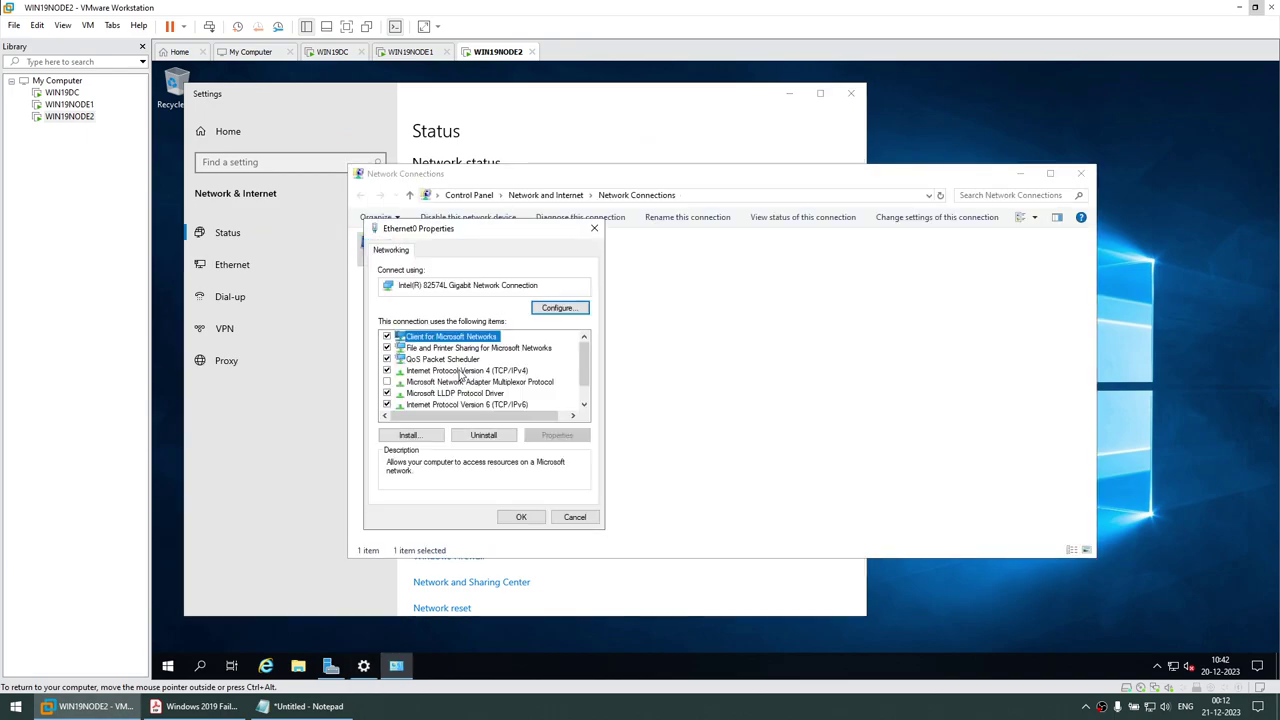
Disable IPv6 and set static IPv4 192.168.1.102, mask 255.255.255.0, gateway 192.168.1.1, DNS 192.168.1.109
left_click(387, 404)
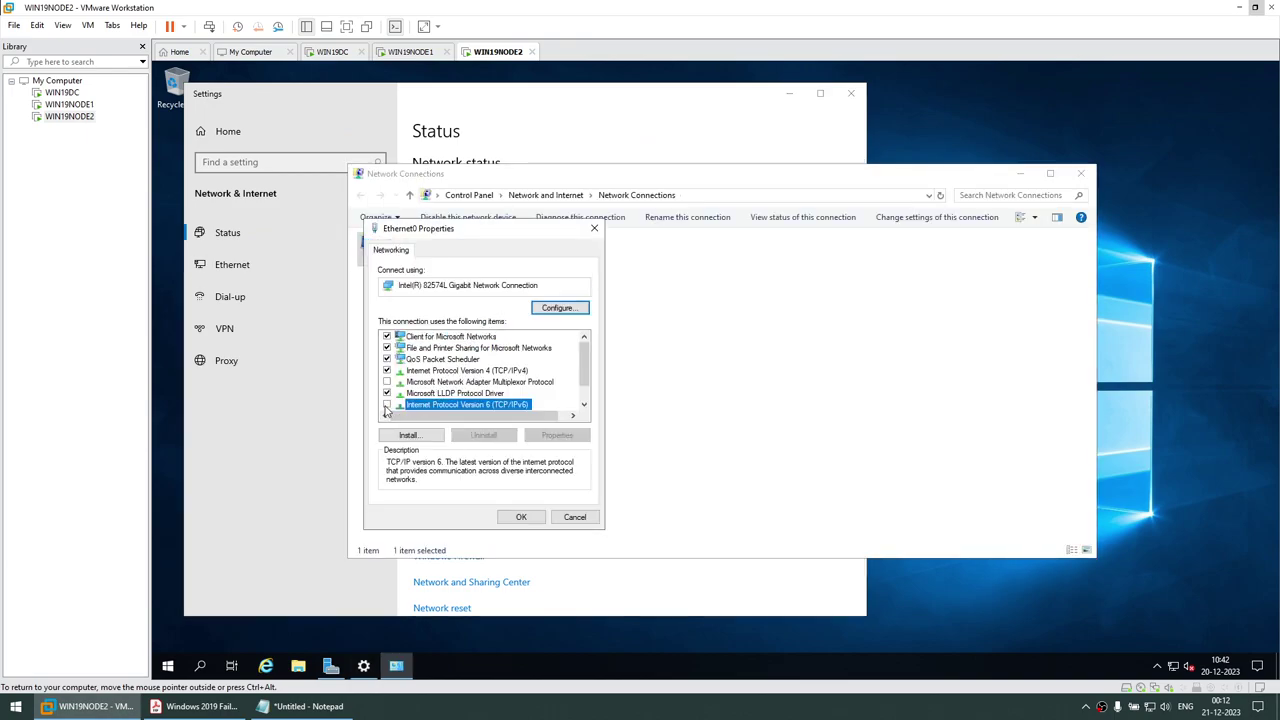
left_click(437, 371)
left_click(560, 435)
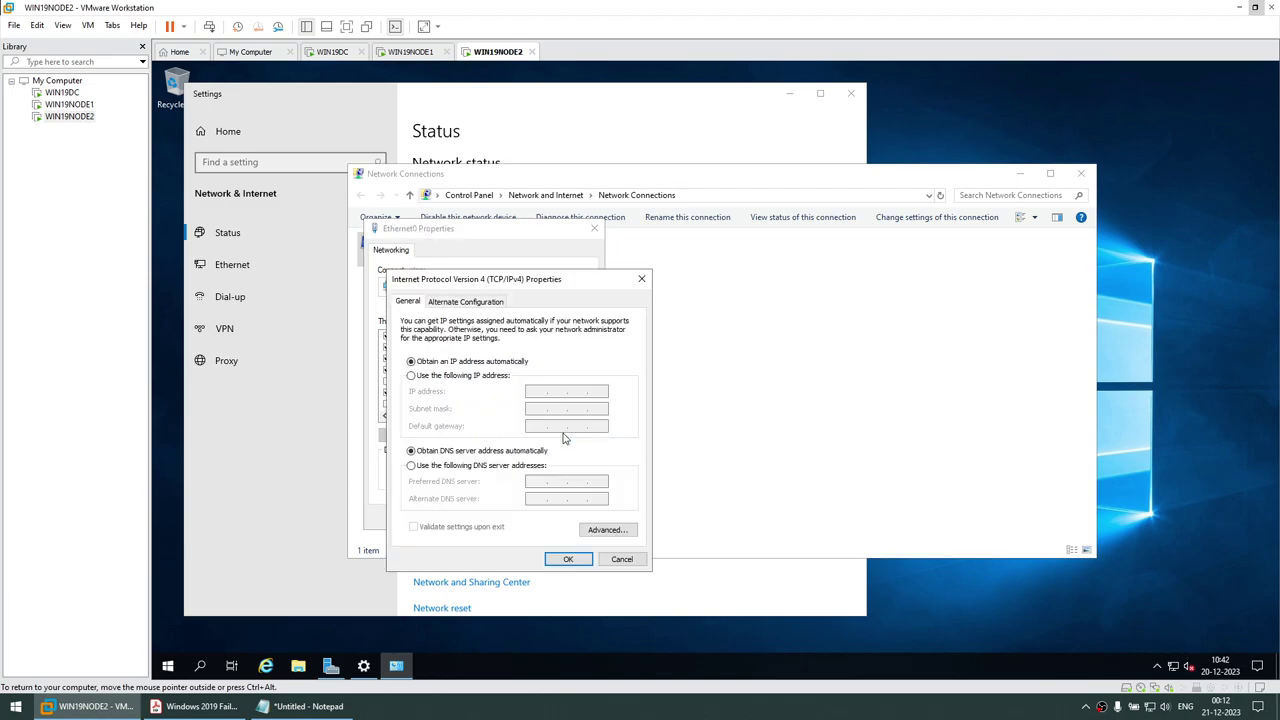
left_click(453, 375)
left_click(534, 391)
type("192.168.1.101")
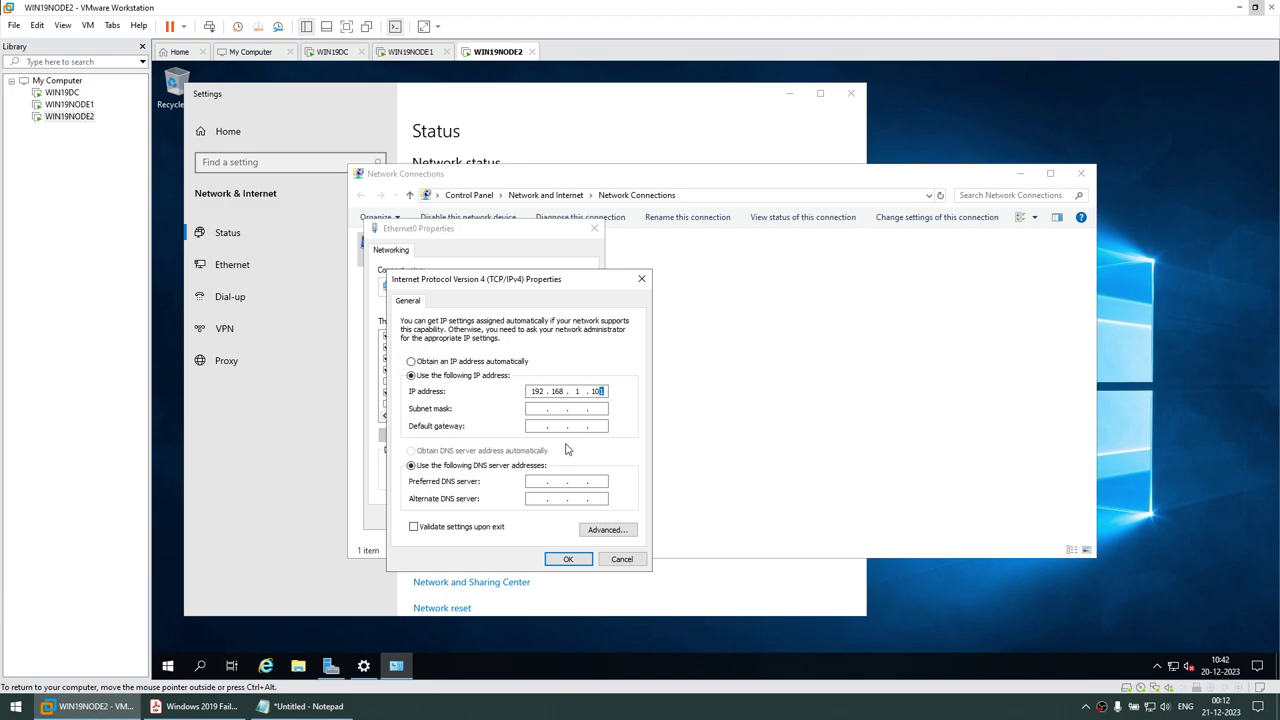
left_click(535, 409)
left_click(534, 426)
type("192.168.1.101")
type("192.168.1.101")
left_click(579, 561)
Close the properties and restart WIN19NODE2's Ethernet0 by disabling and re-enabling it
left_click(523, 519)
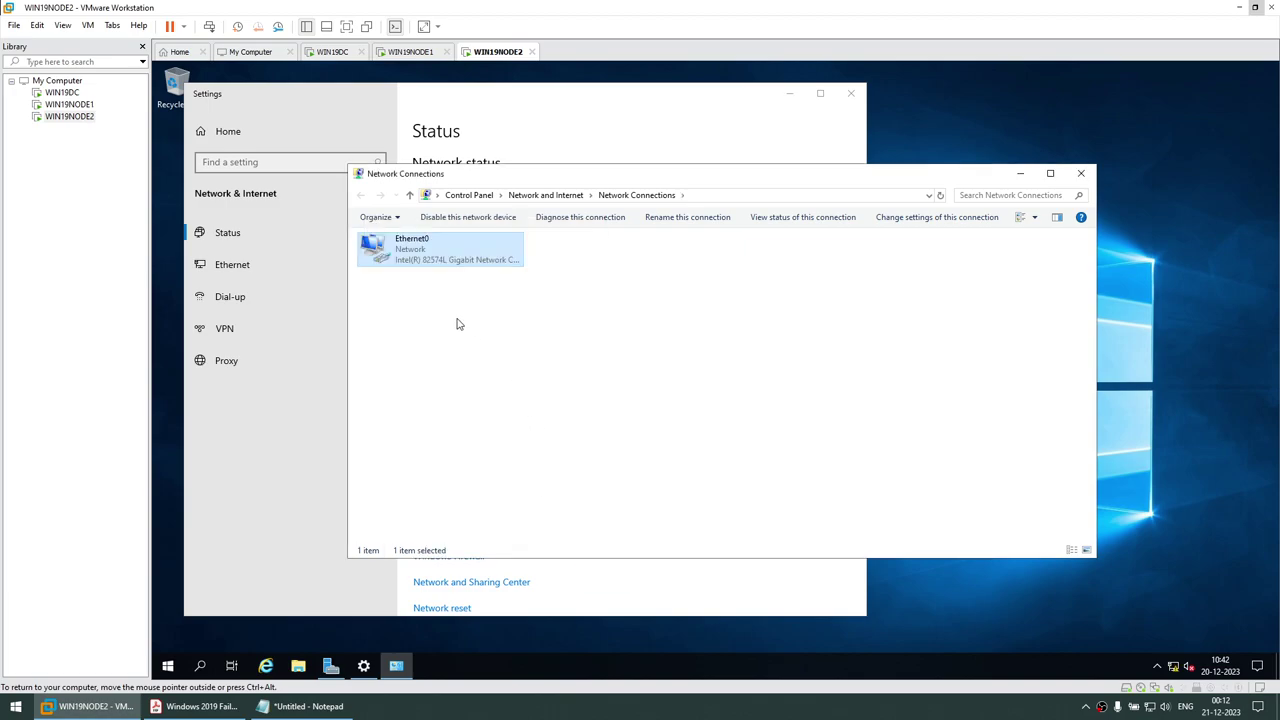
right_click(424, 255)
left_click(438, 266)
right_click(431, 252)
left_click(442, 263)
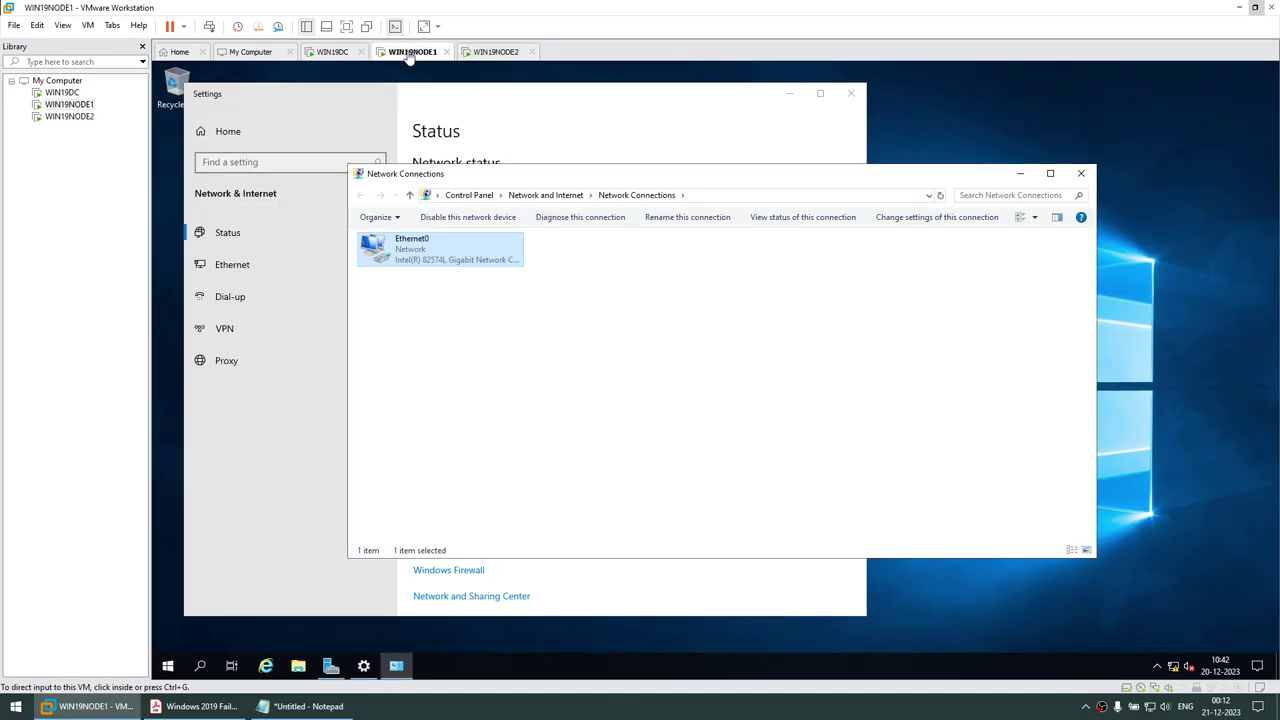
Open the computer name change dialog on the first node through This PC properties
left_click(1020, 174)
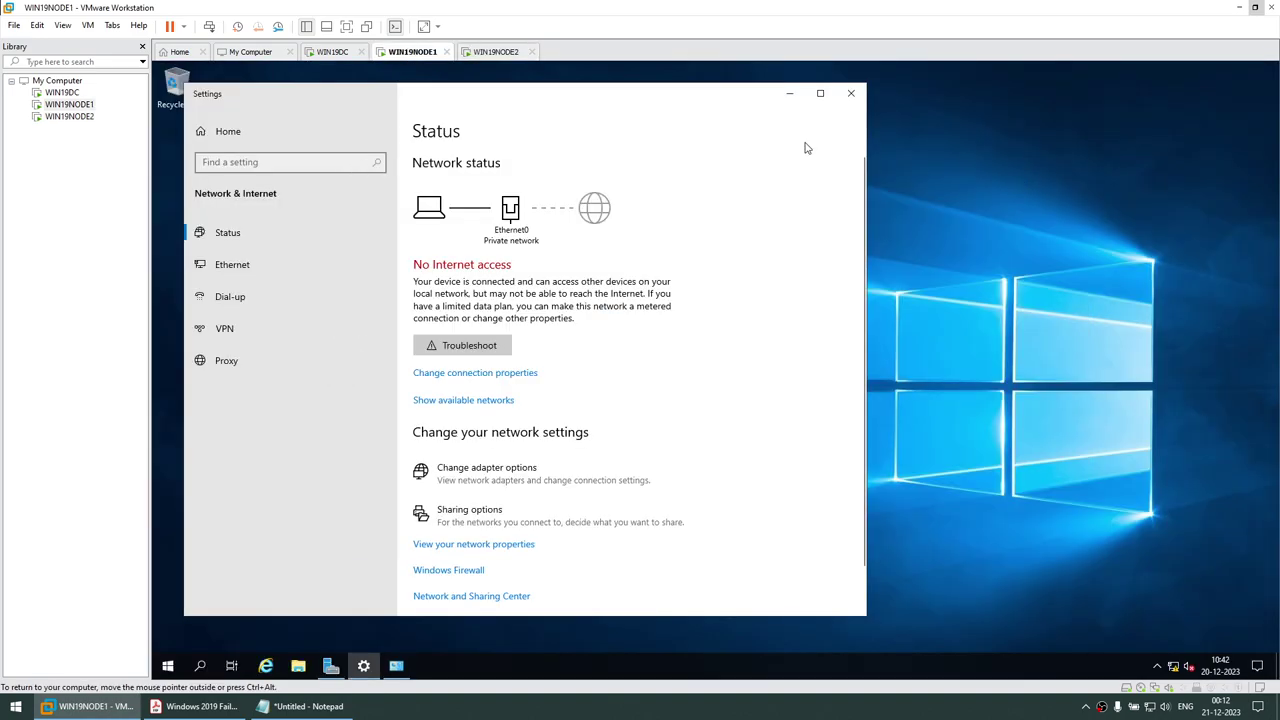
left_click(789, 93)
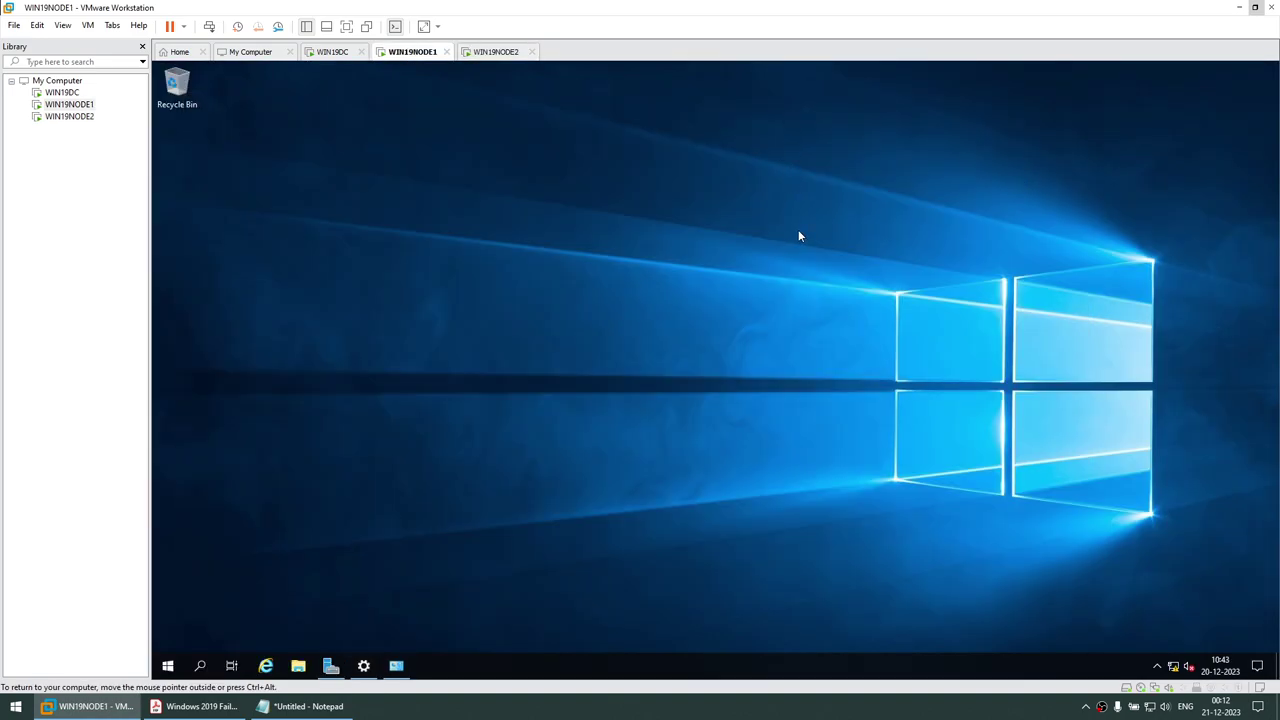
key("super+e")
left_click(425, 350)
right_click(424, 348)
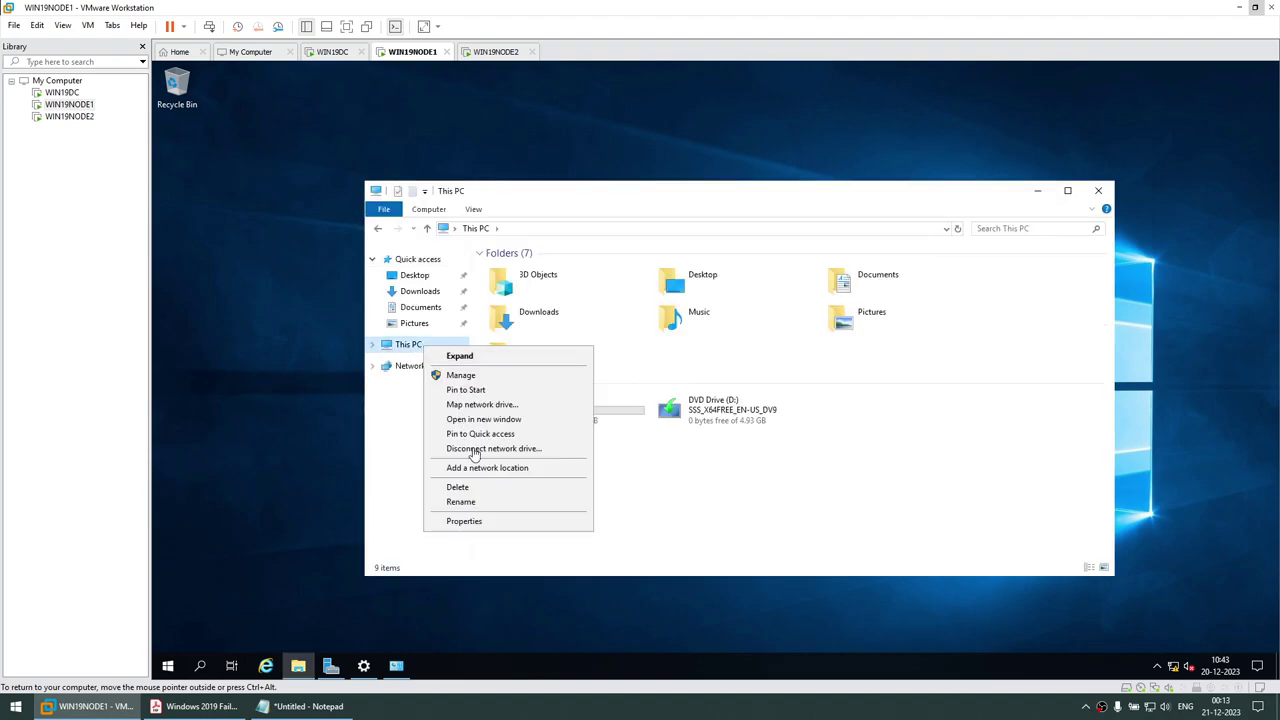
left_click(490, 524)
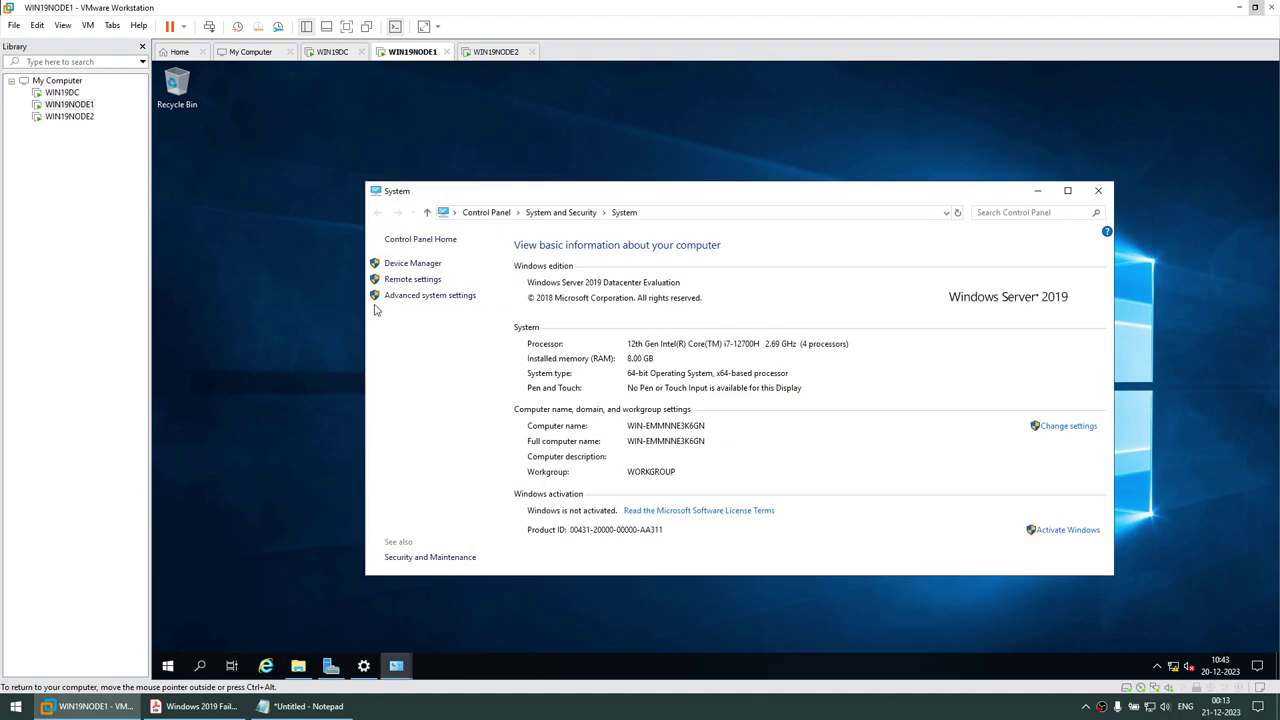
left_click(423, 297)
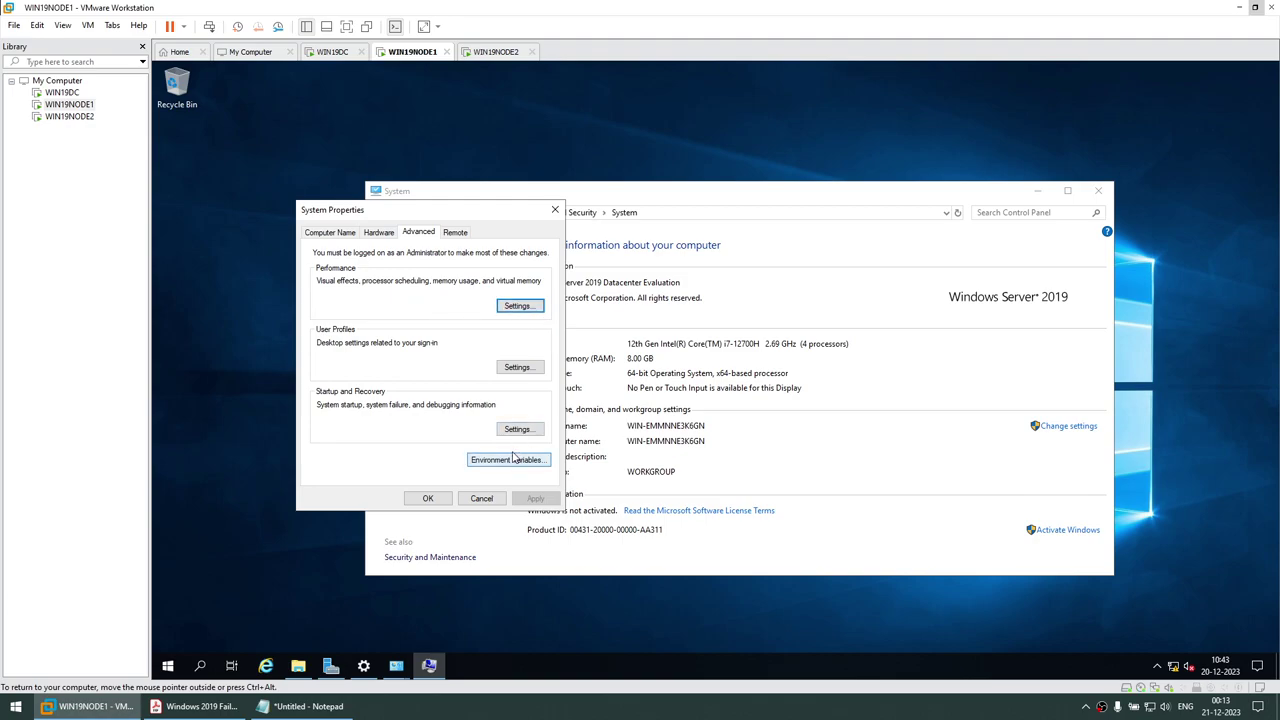
left_click(350, 235)
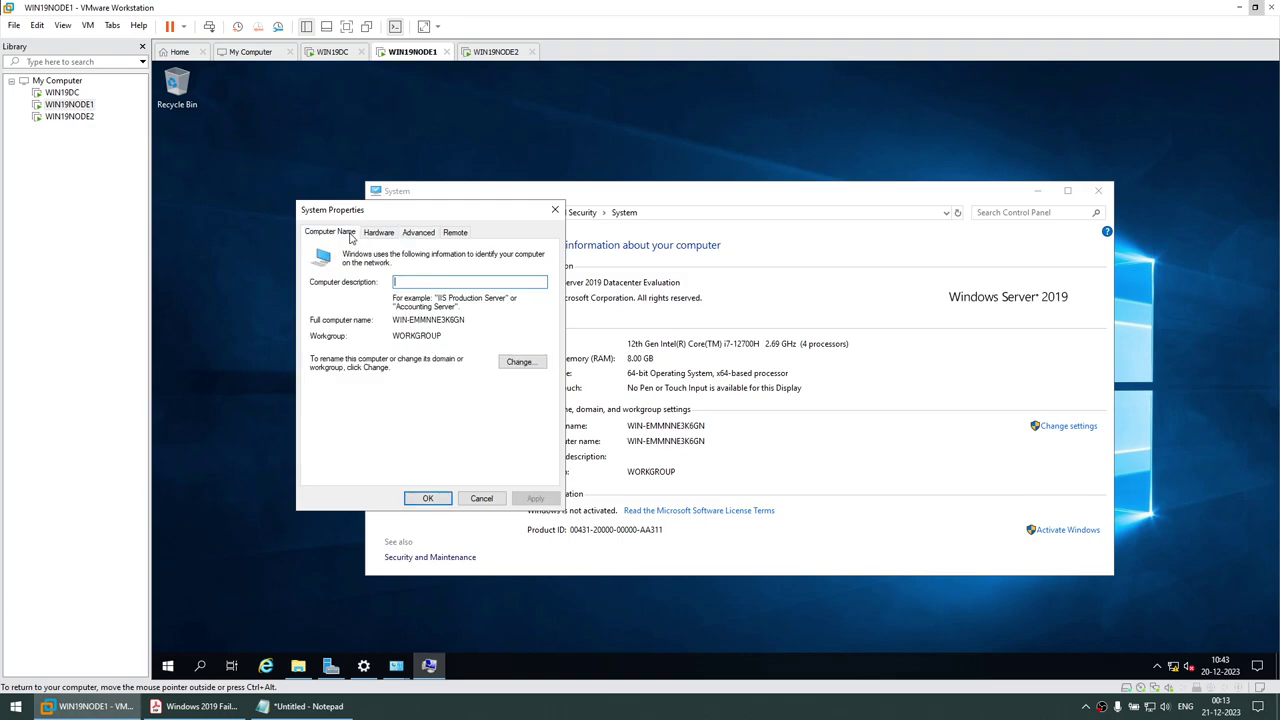
left_click(520, 362)
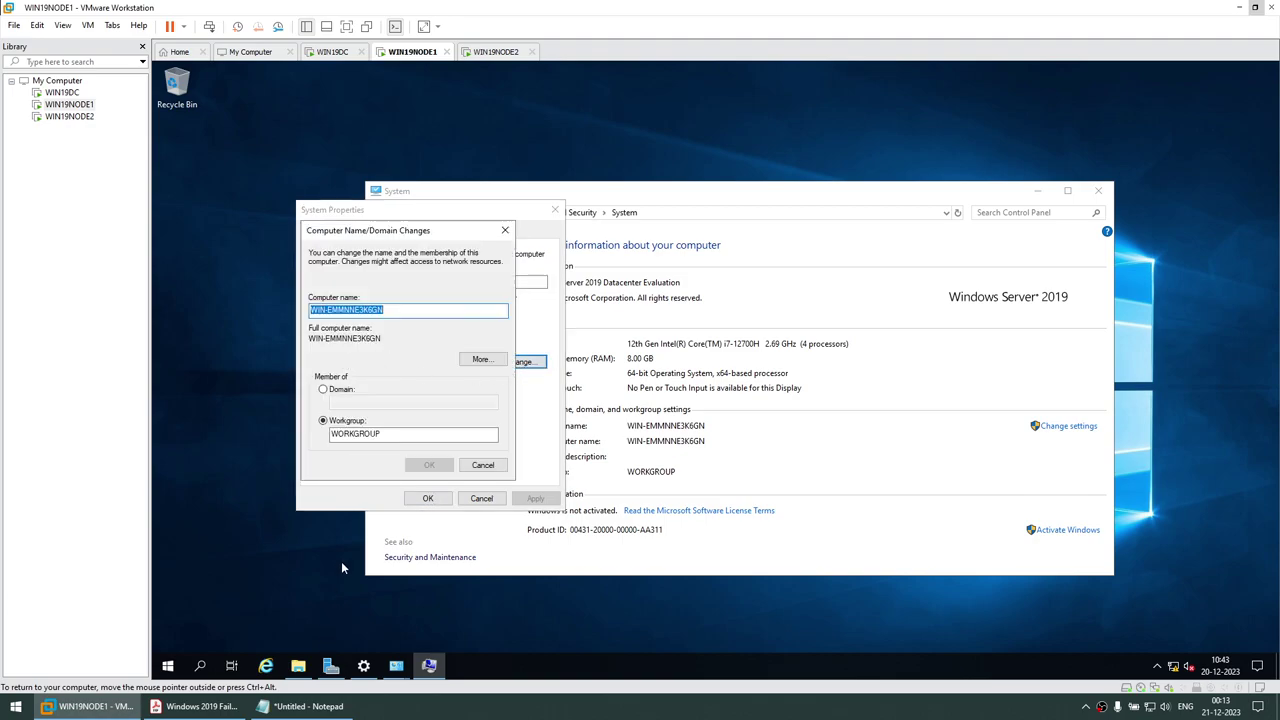
Copy WIN19NODE1 from the PDF guide and apply it as the computer name
left_click(195, 706)
left_click_drag(574, 490, 752, 498)
right_click(736, 494)
left_click(765, 506)
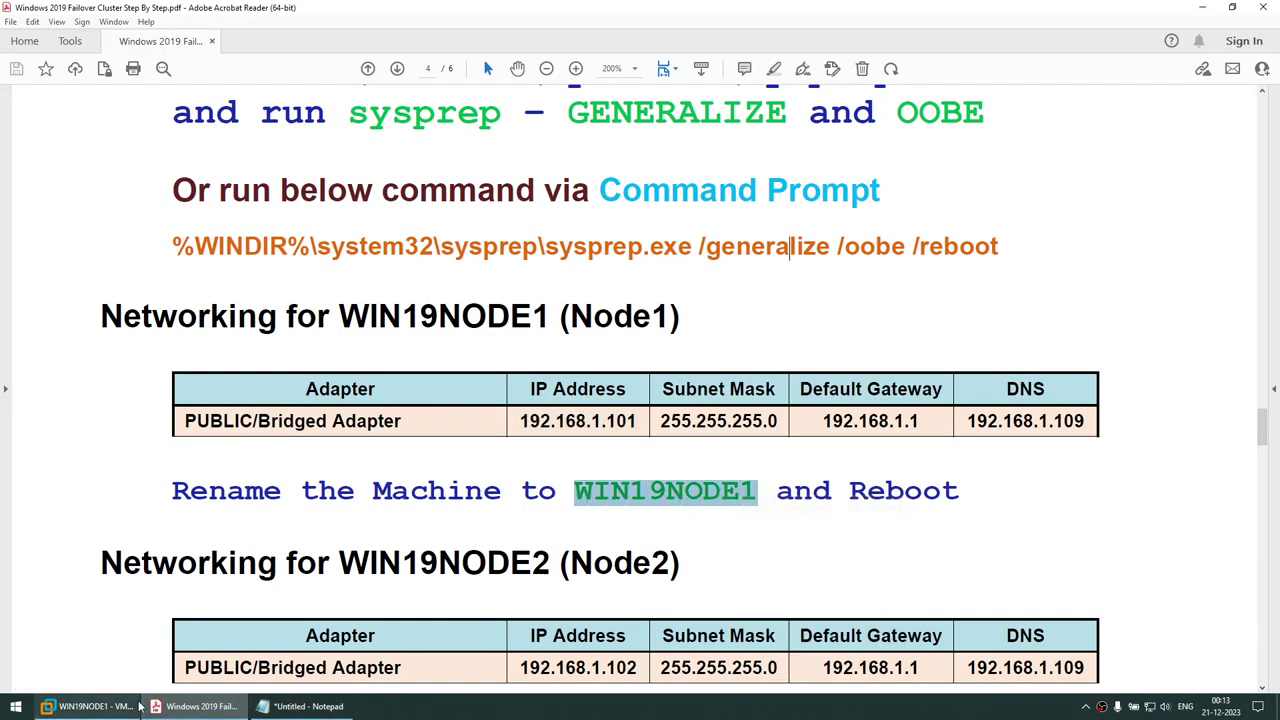
left_click(137, 706)
key("ctrl+v")
left_click(433, 466)
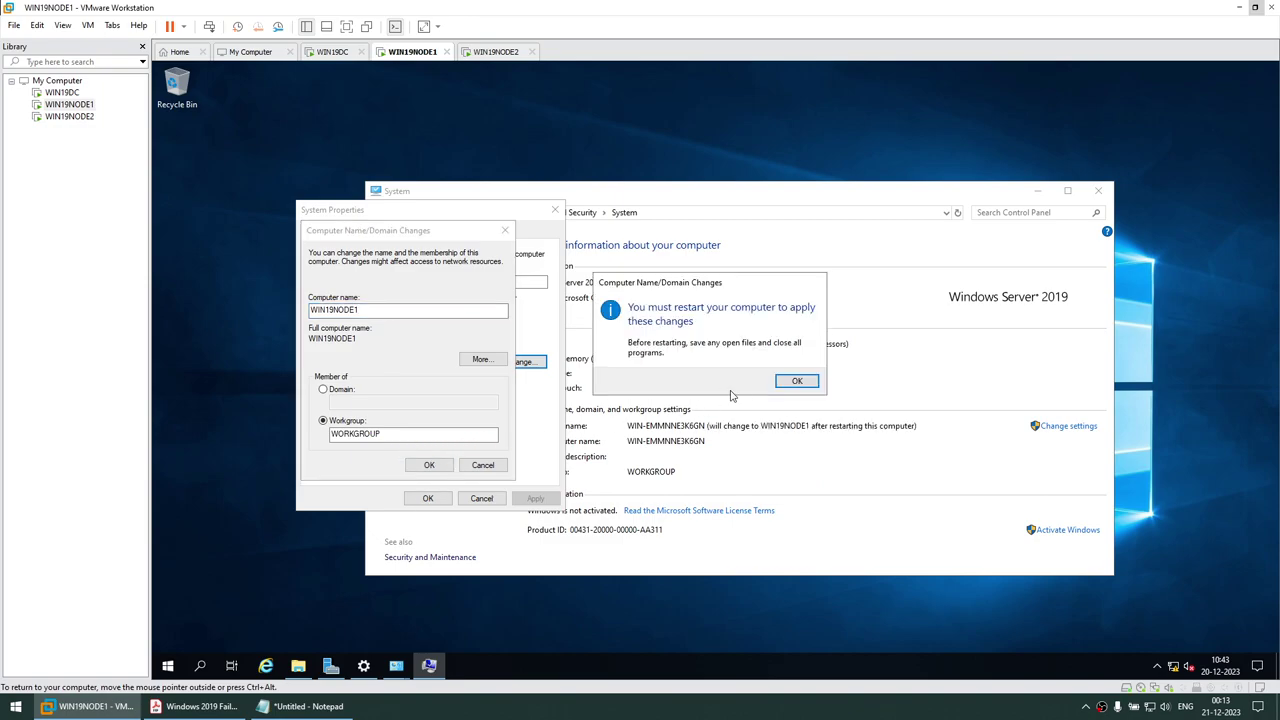
Acknowledge the restart notice, close System Properties, and restart the node now
left_click(792, 380)
left_click(432, 499)
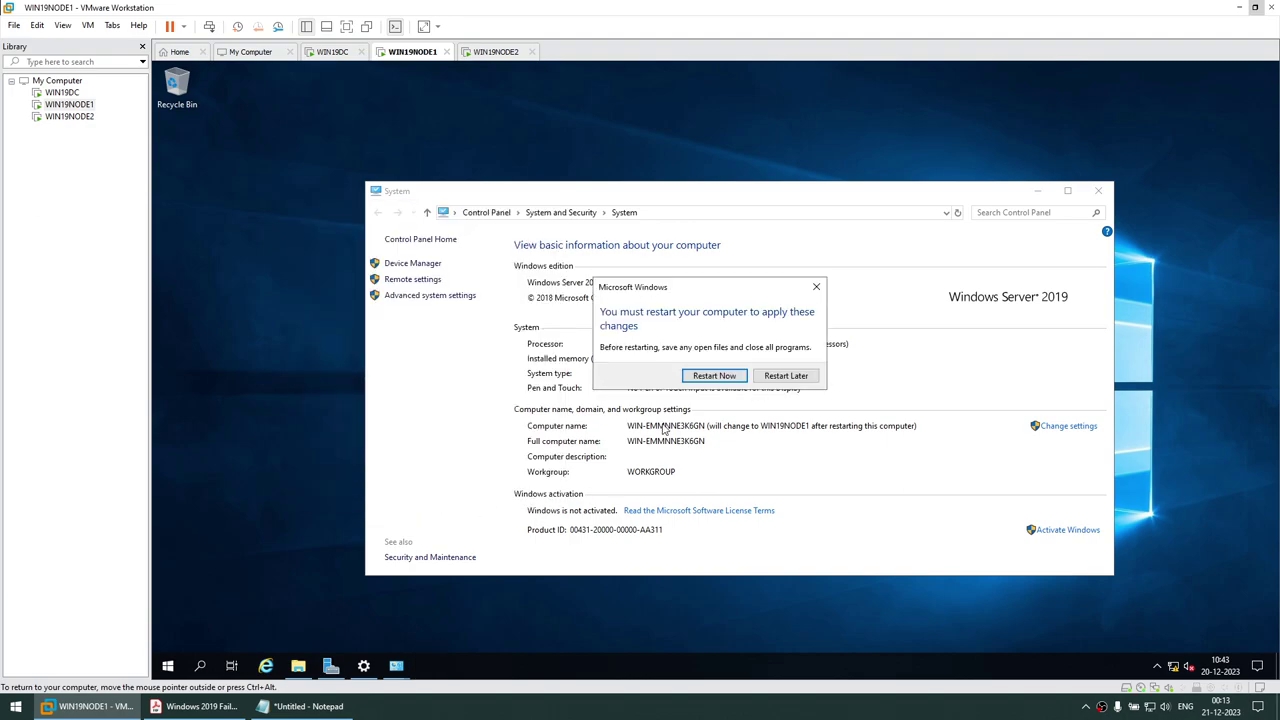
left_click(712, 376)
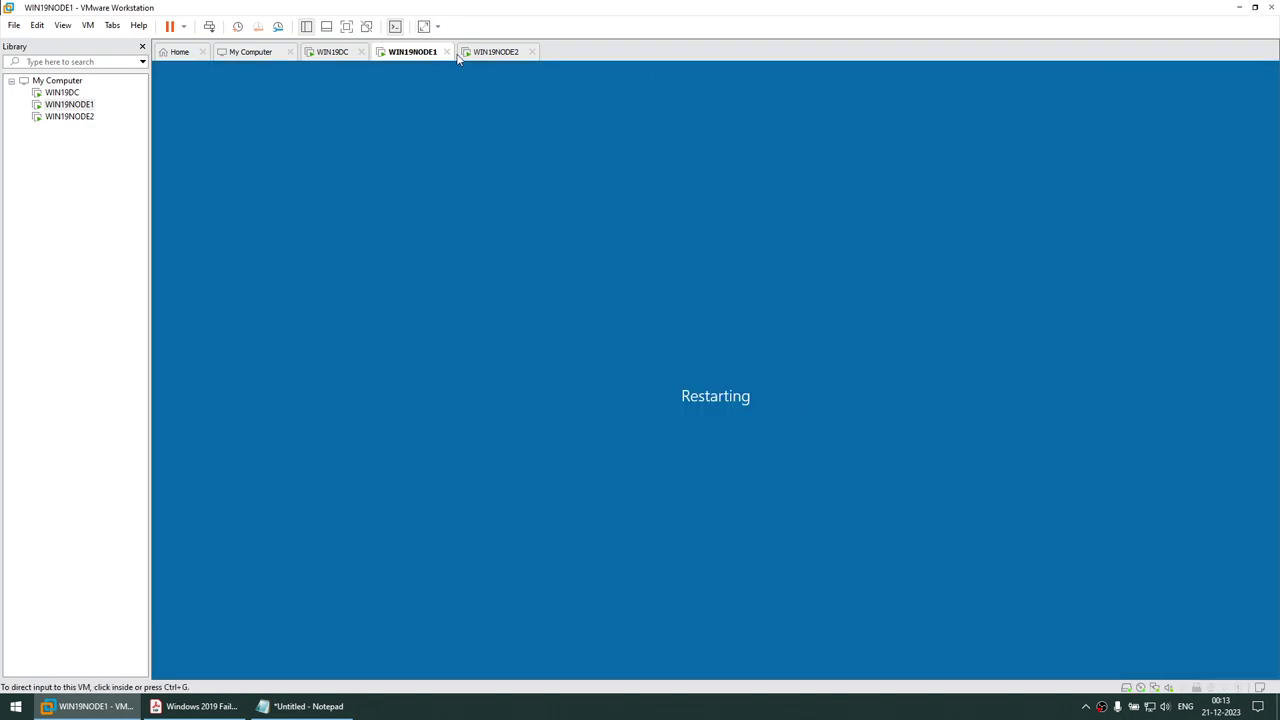
Open the computer name change dialog on the second node through This PC properties
left_click(482, 55)
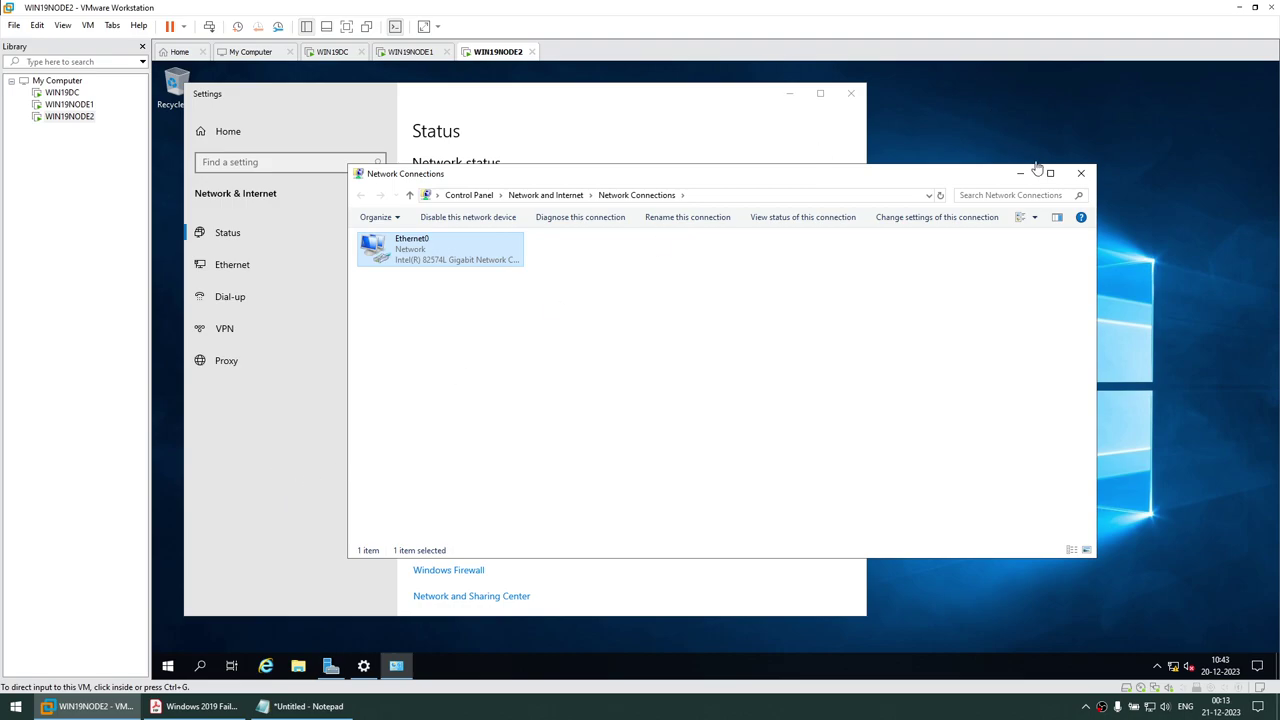
left_click(1080, 175)
left_click(850, 93)
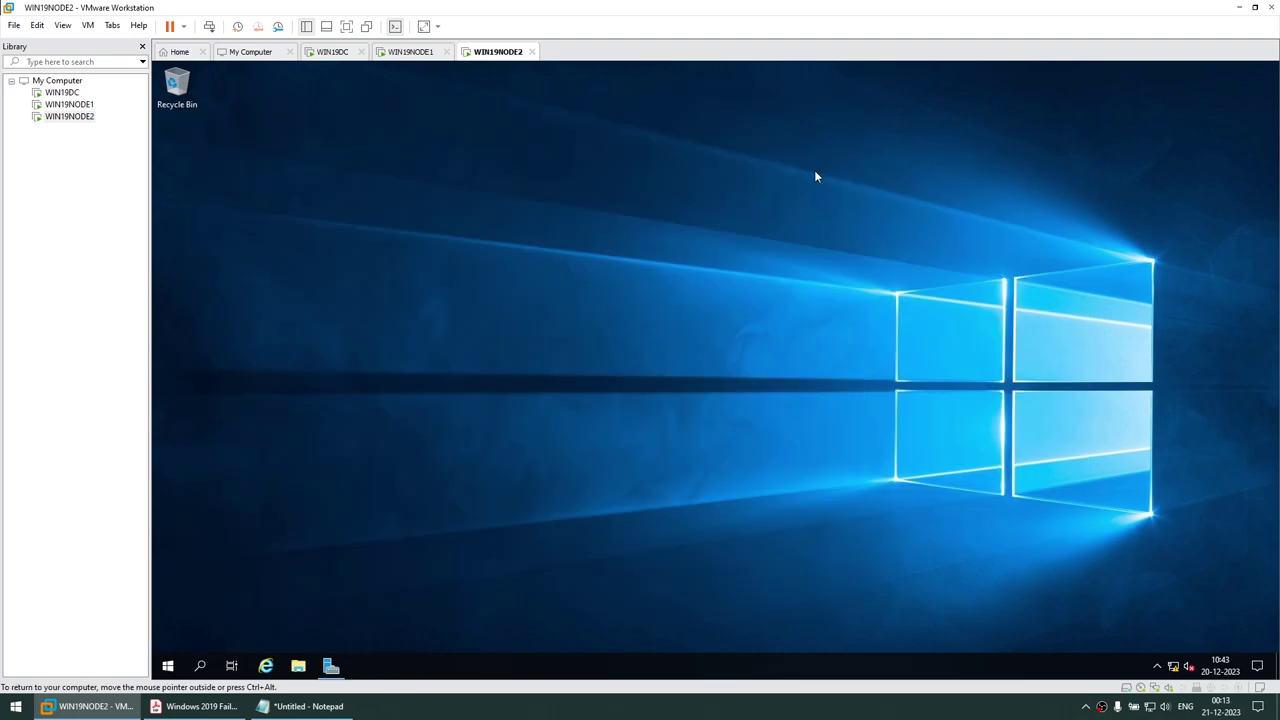
key("super+e")
right_click(400, 328)
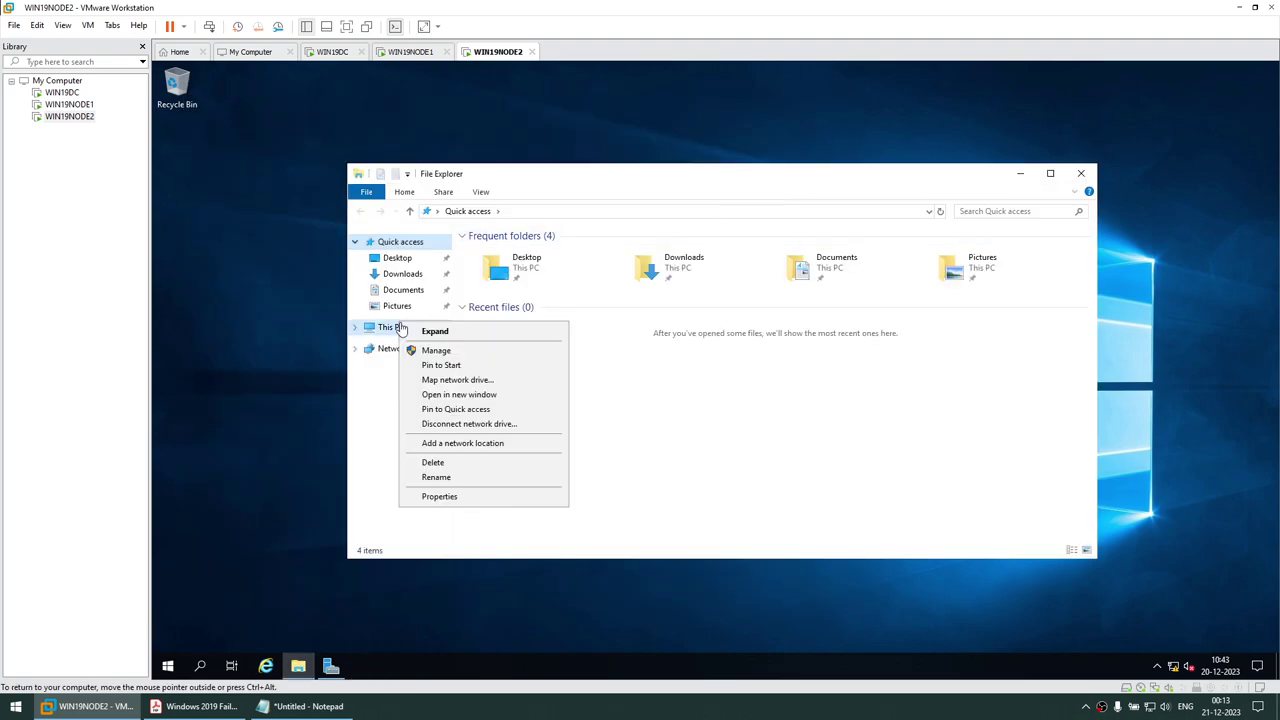
left_click(440, 496)
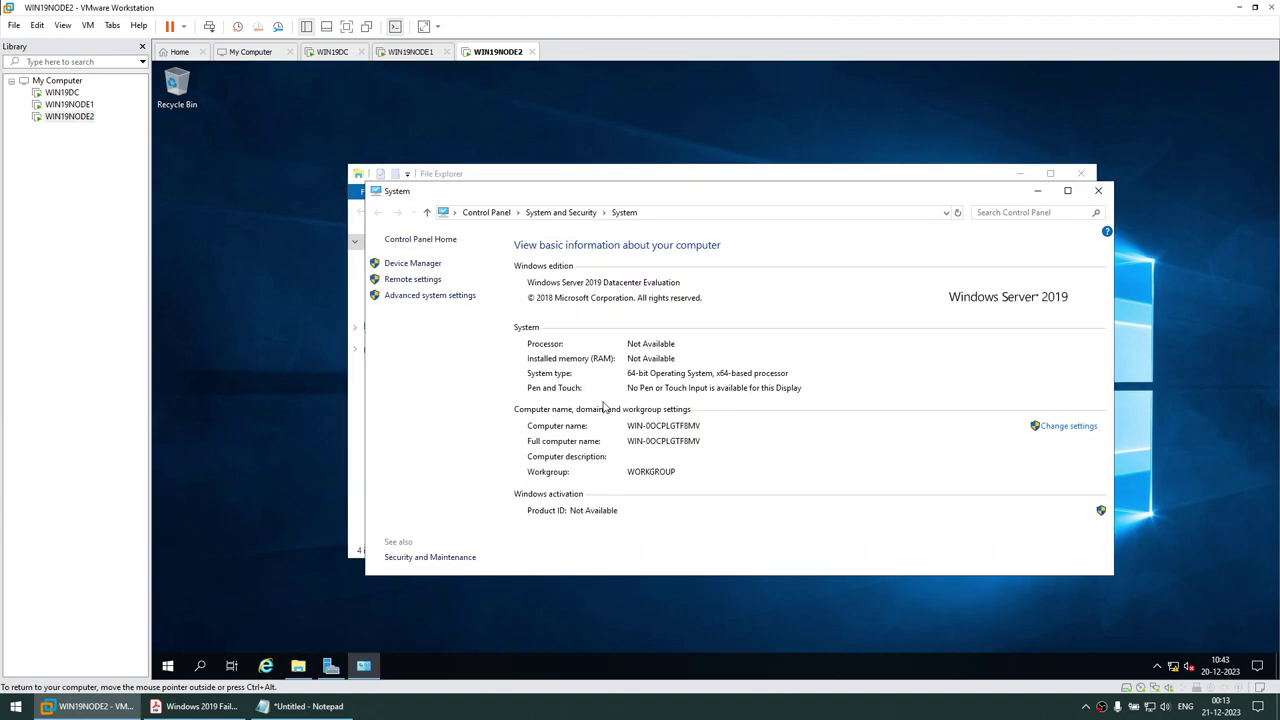
left_click(1063, 427)
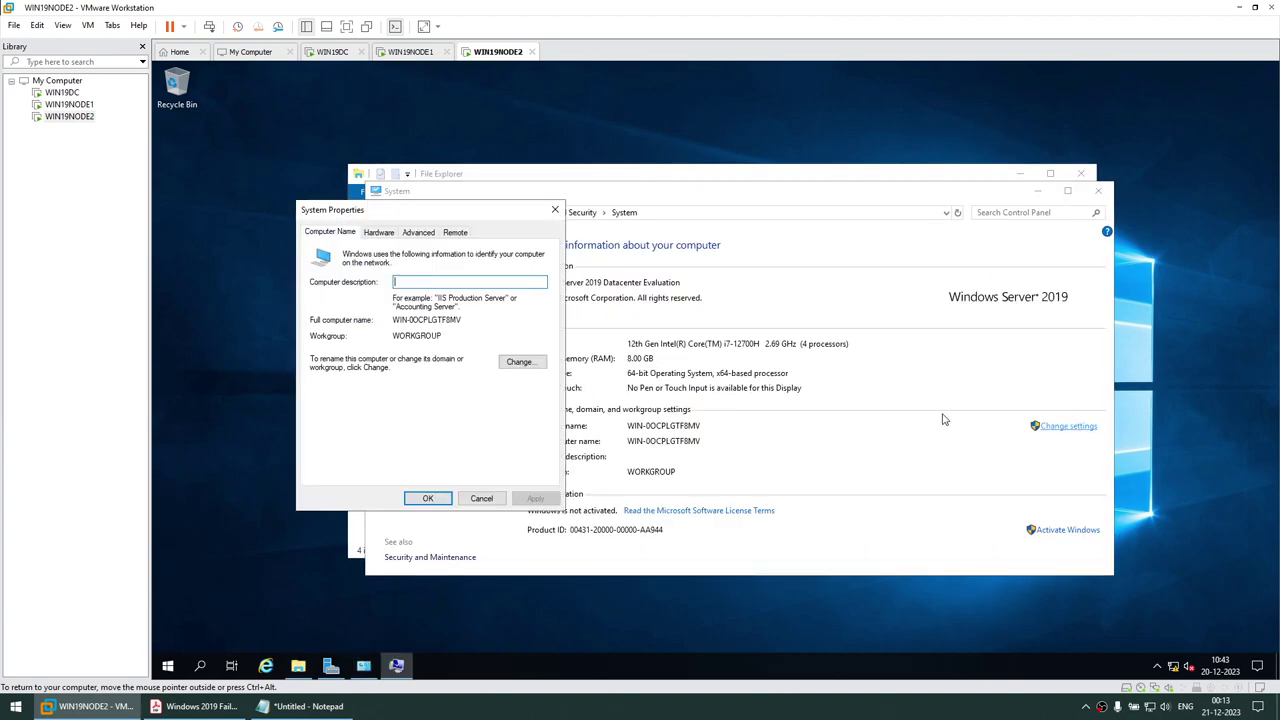
left_click(521, 362)
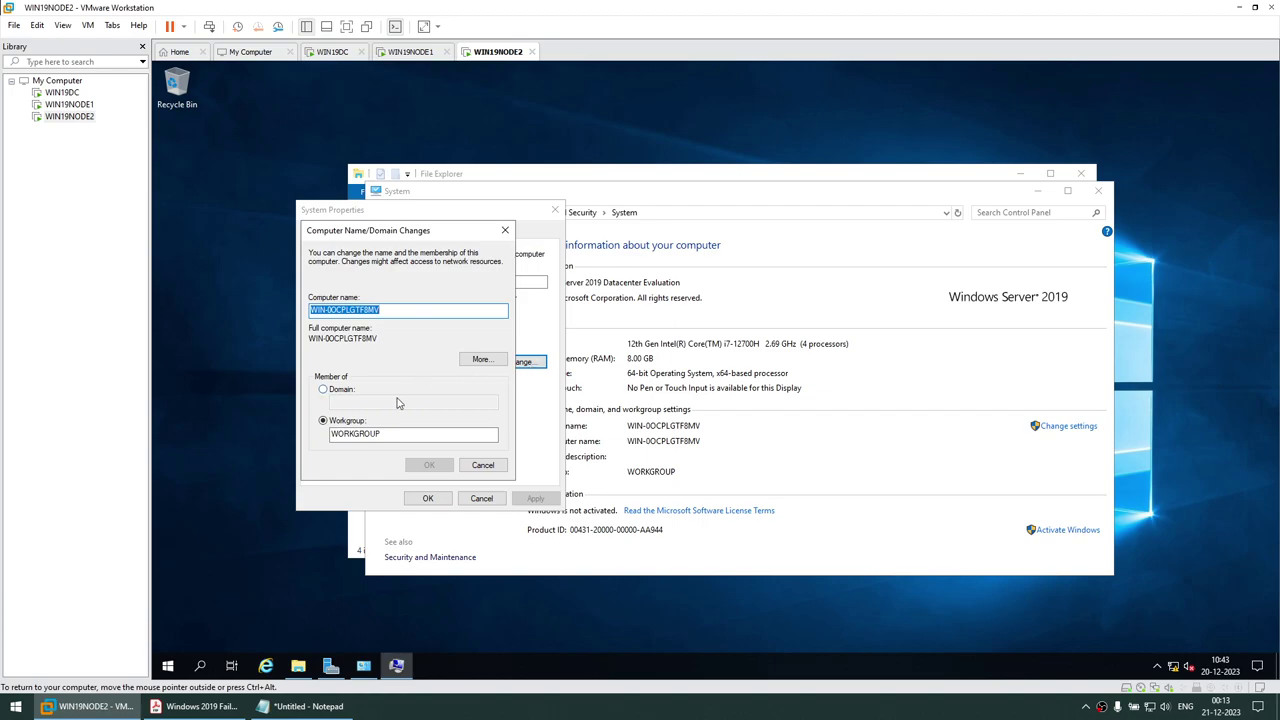
Enter the new computer name, confirm it, and restart the second node now
type("WIN19NODE1")
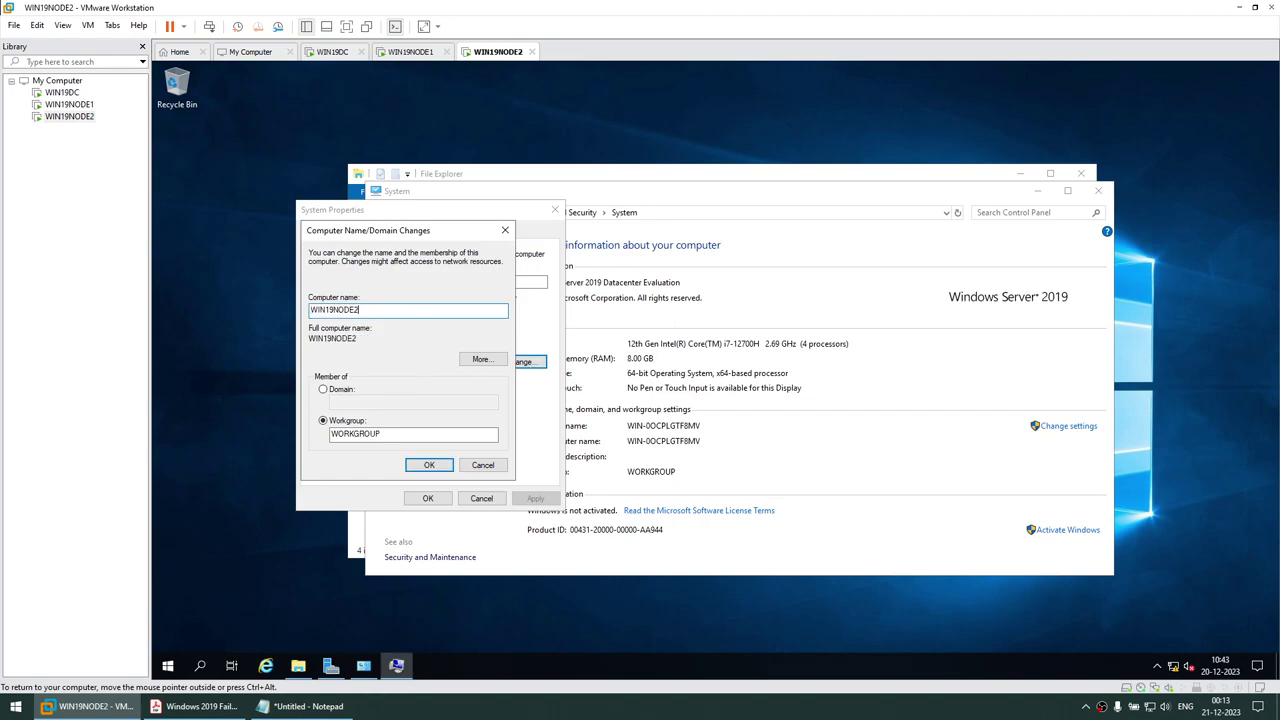
left_click(420, 465)
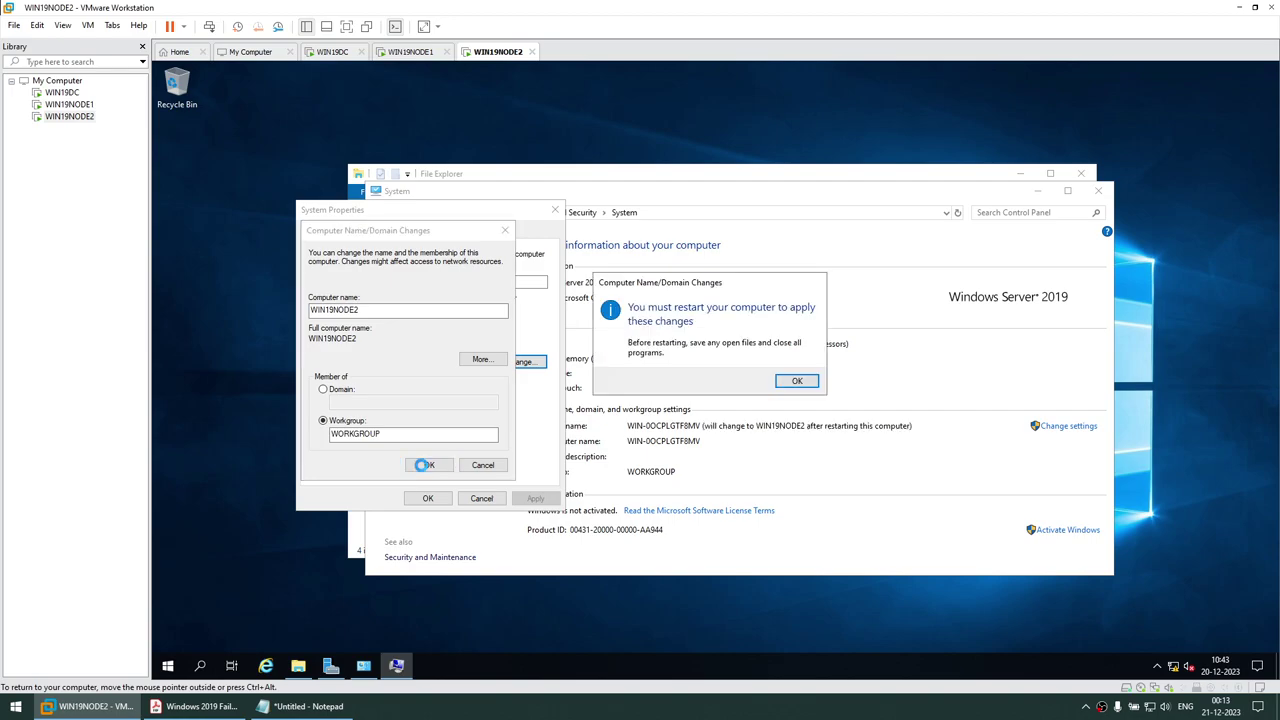
left_click(800, 381)
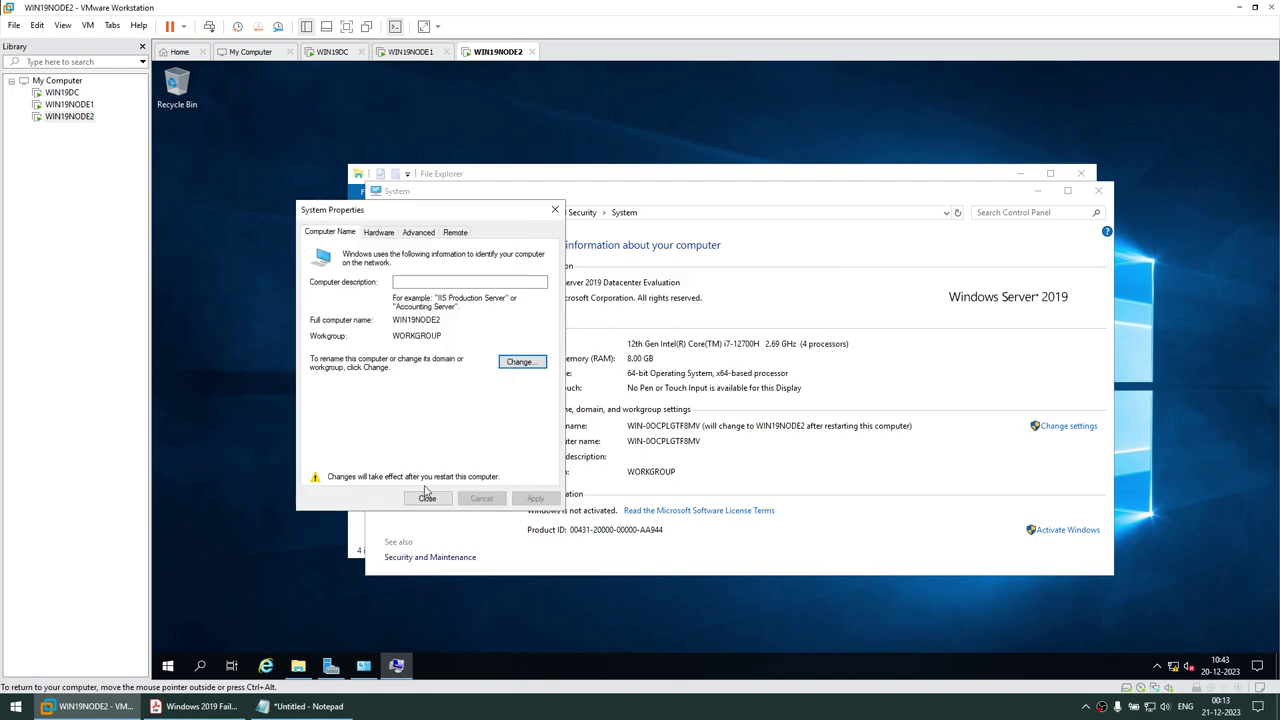
left_click(428, 498)
left_click(729, 376)
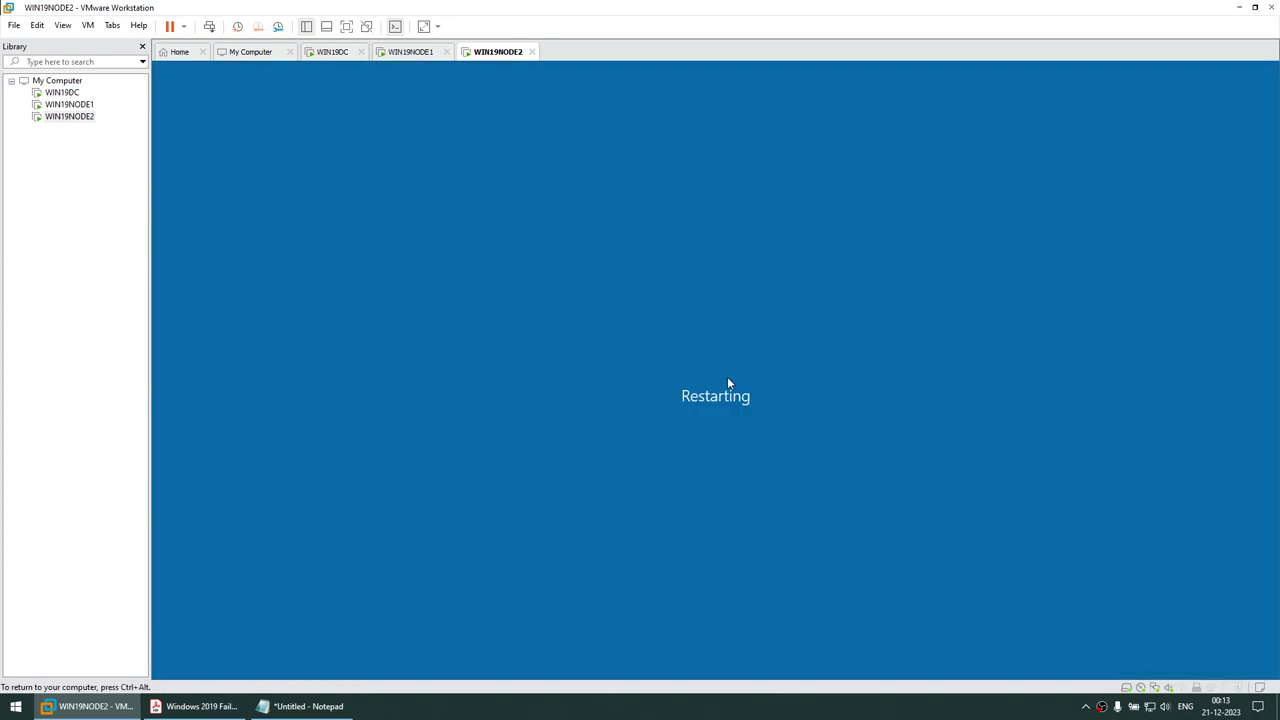
left_click(412, 52)
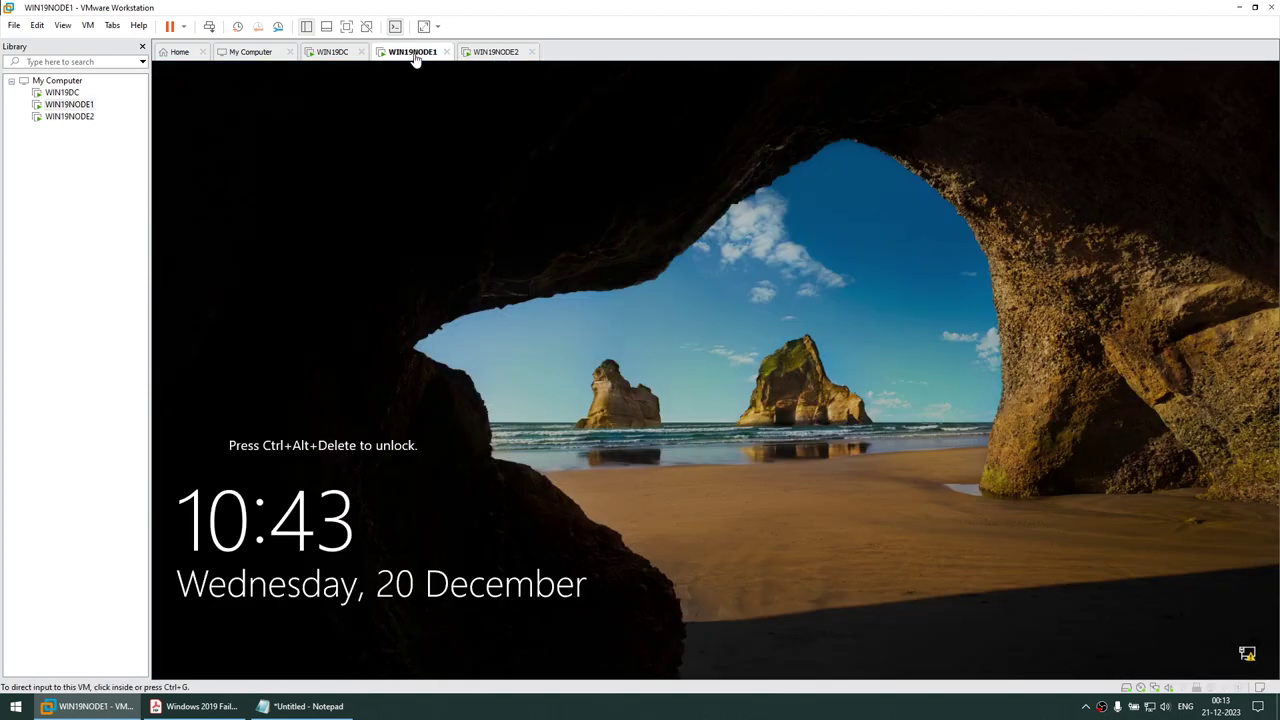
Sign in to WIN19NODE1 as Administrator using VM > Send Ctrl+Alt+Del
left_click(88, 25)
left_click(108, 89)
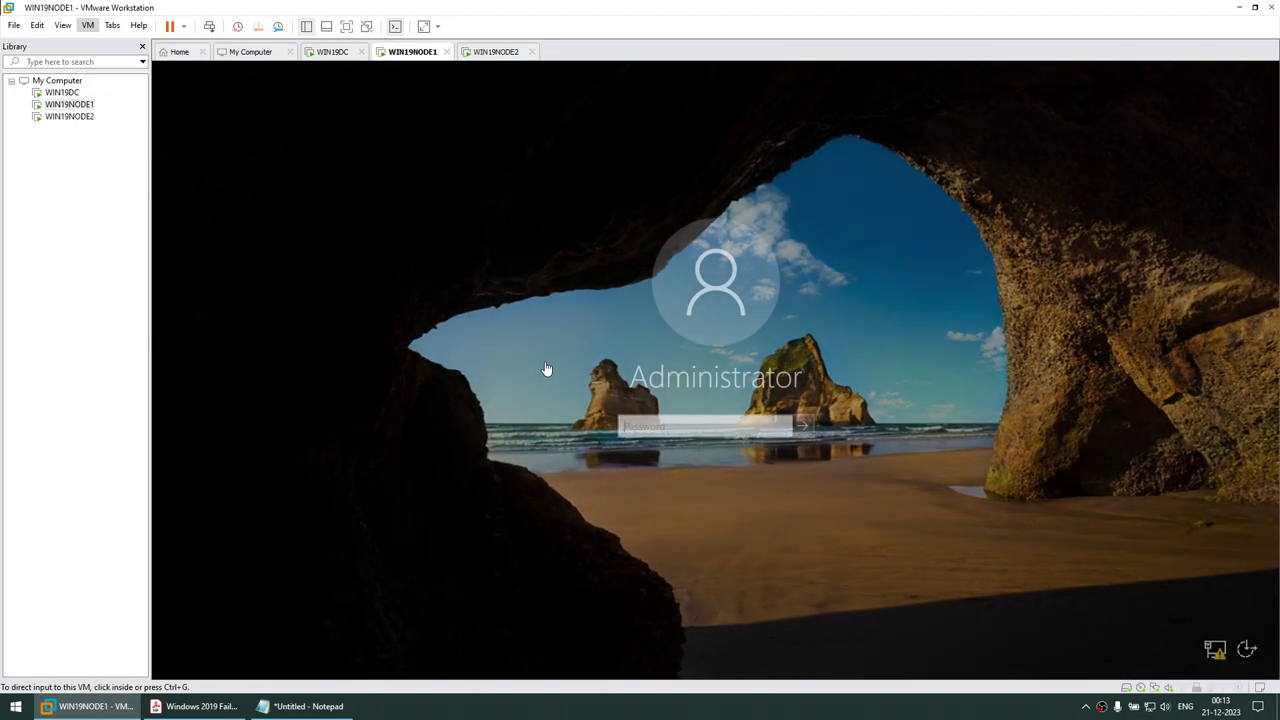
left_click(636, 427)
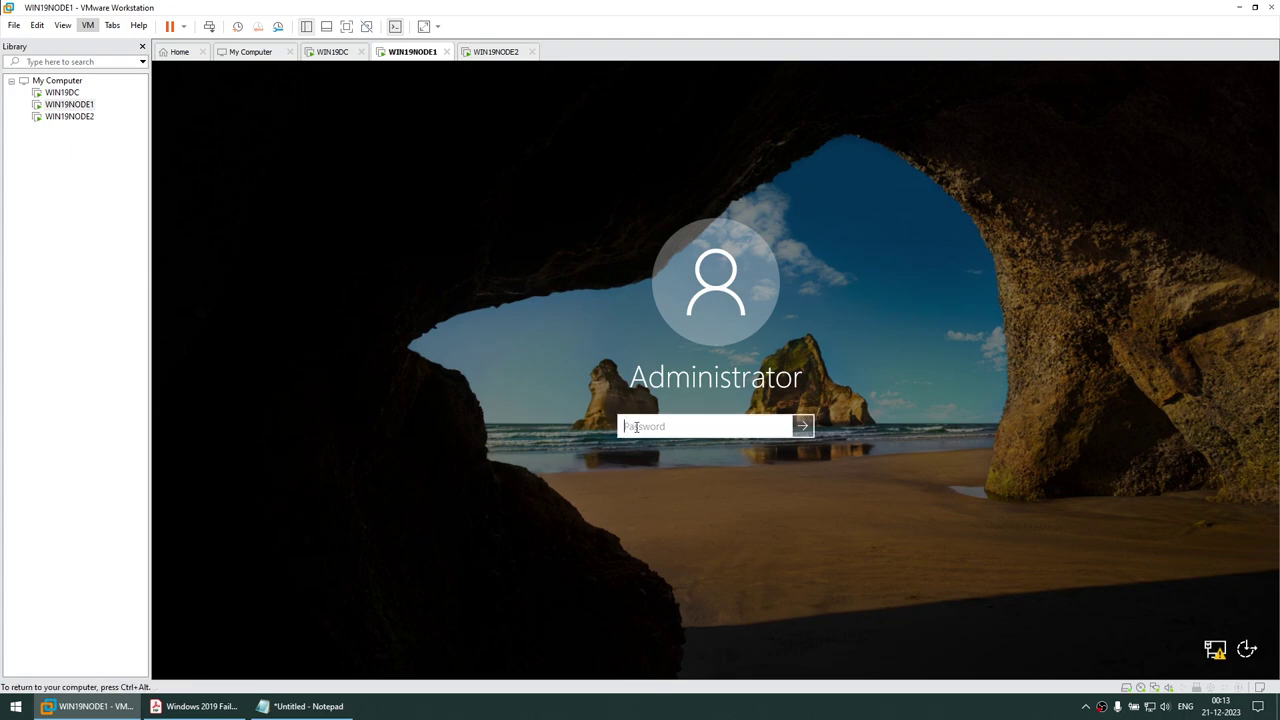
type("P")
key("Return")
Check on WIN19NODE2, then open the Tools menu in WIN19NODE1's Server Manager
left_click(496, 51)
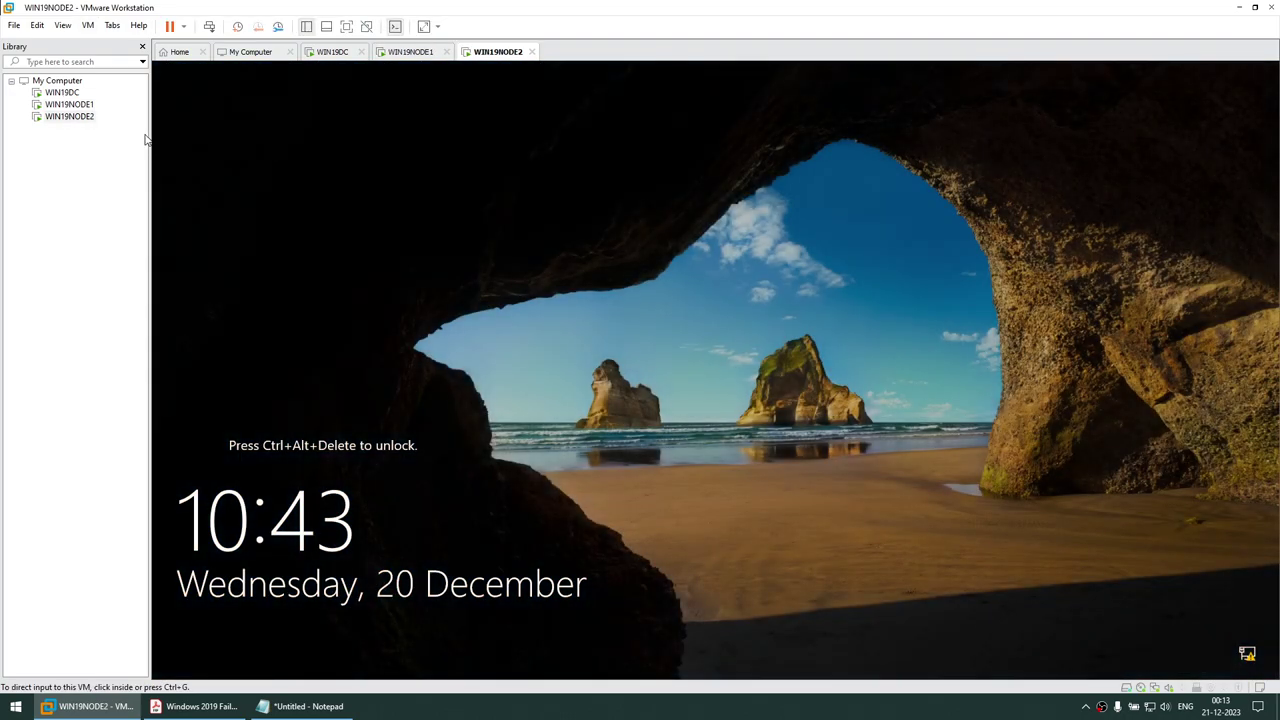
left_click(415, 52)
left_click(508, 53)
left_click(395, 52)
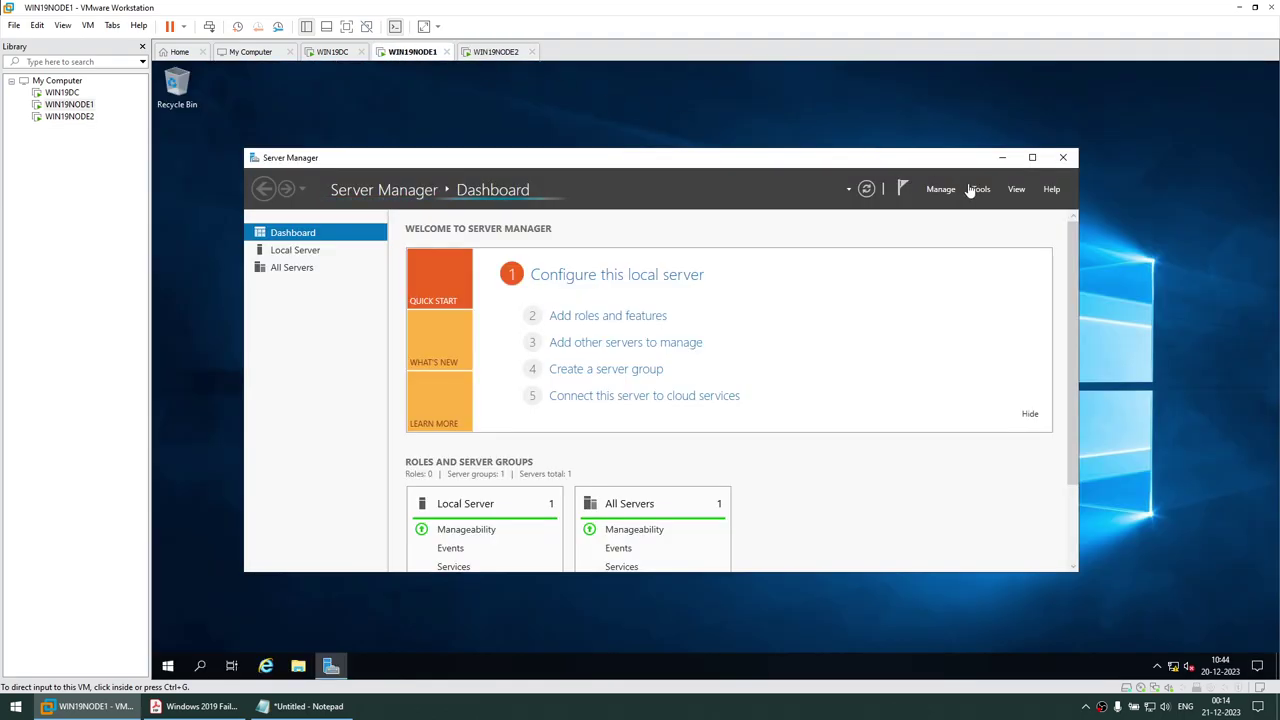
left_click(478, 55)
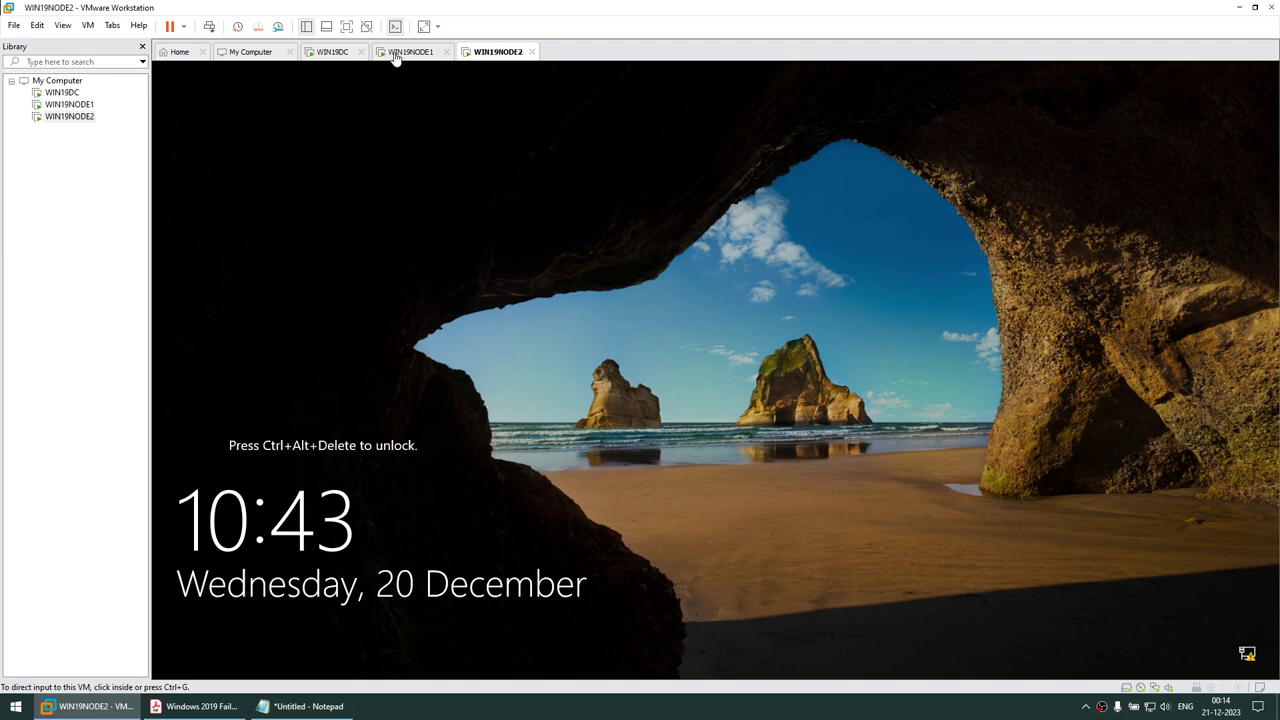
left_click(400, 55)
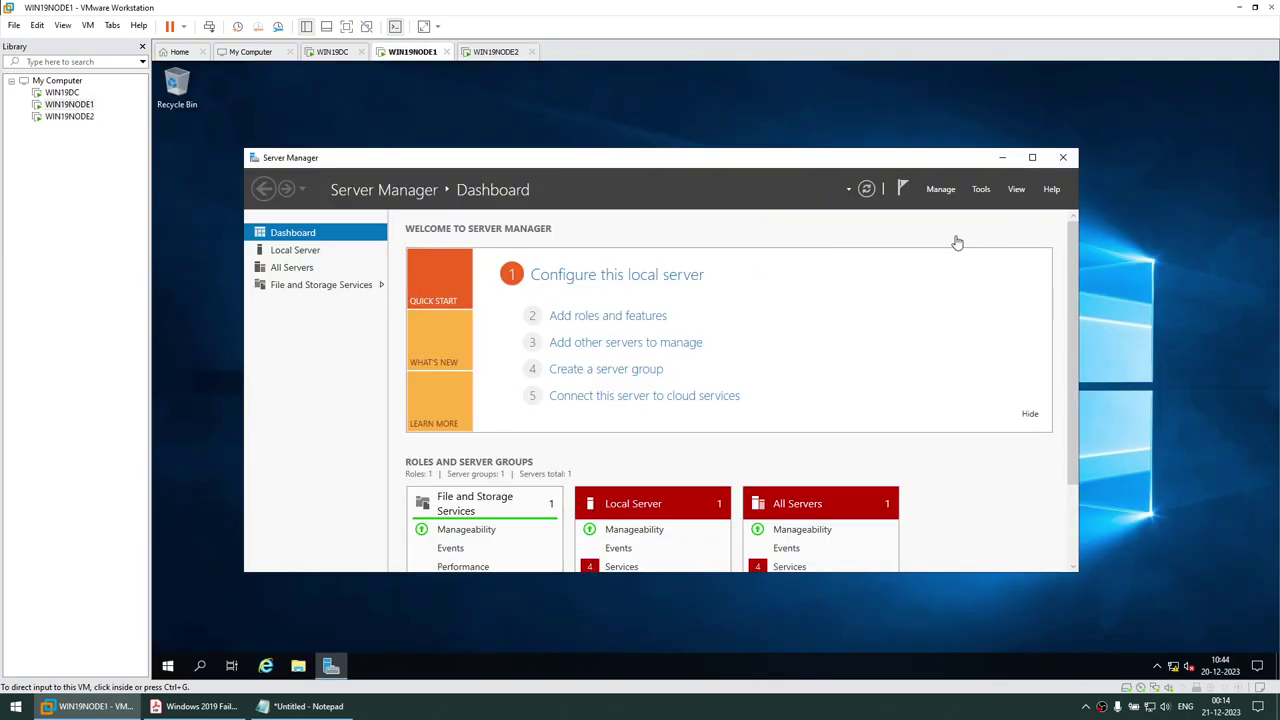
left_click(982, 190)
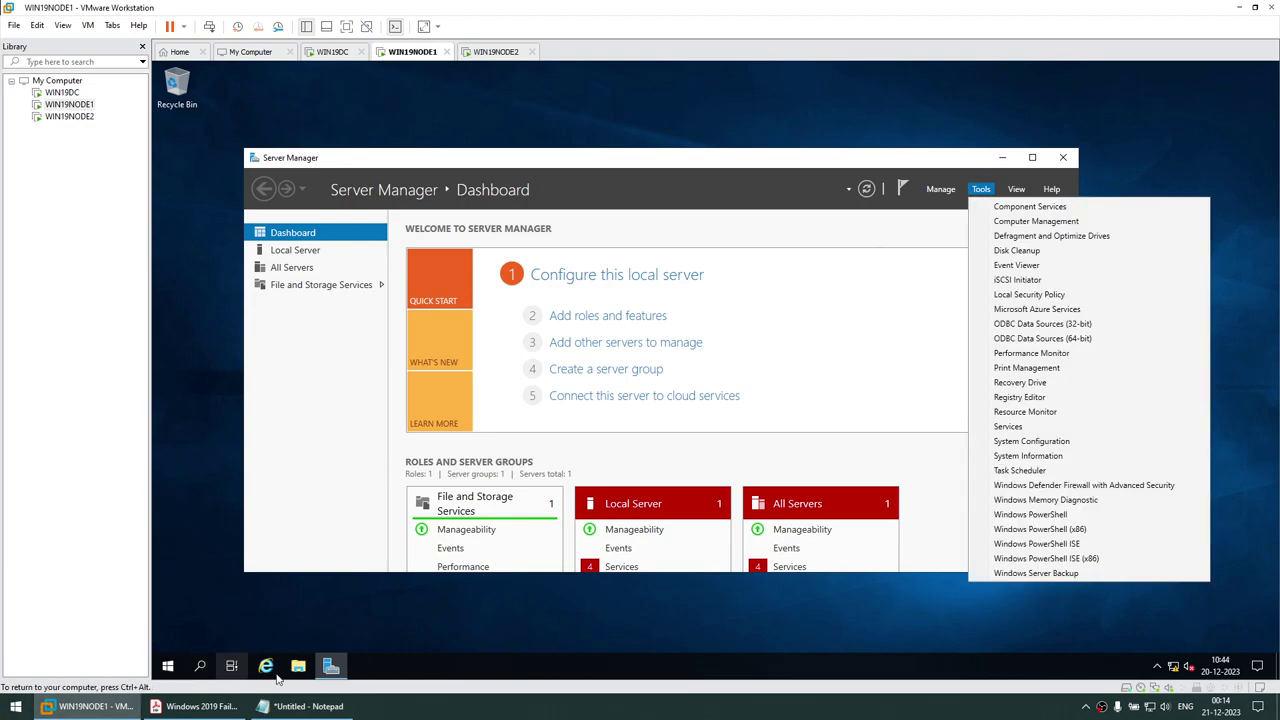
left_click(195, 706)
Read the guide's 'Add the Failover Cluster Role' section in Acrobat, then go back to the VM window
scroll(511, 429, "down", 5)
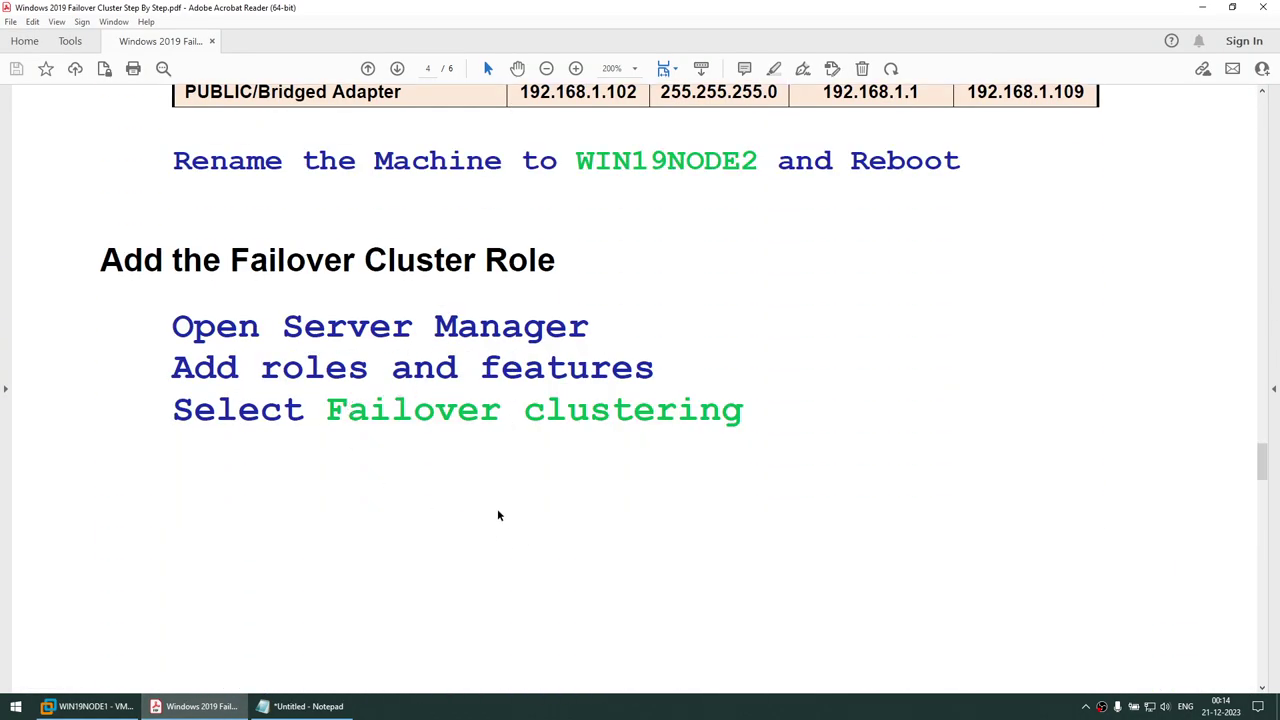
scroll(548, 437, "down", 10)
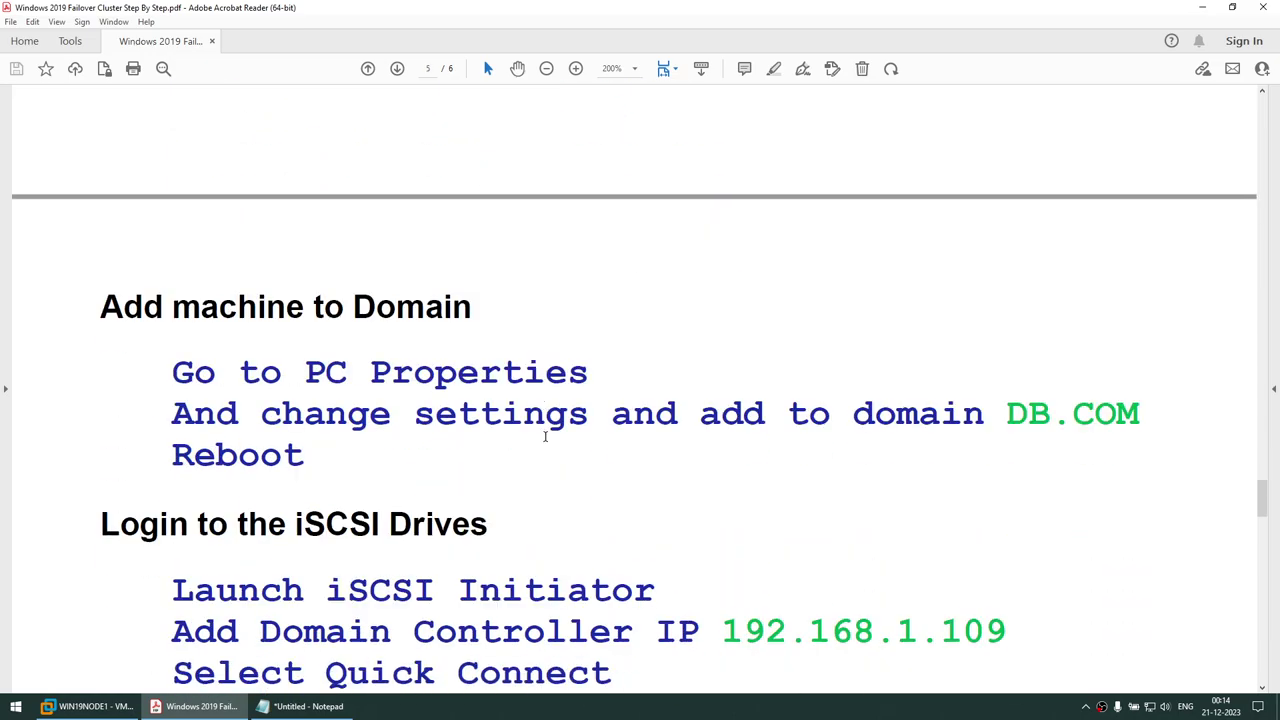
scroll(546, 437, "down", 2)
scroll(546, 437, "up", 2)
scroll(297, 317, "up", 3)
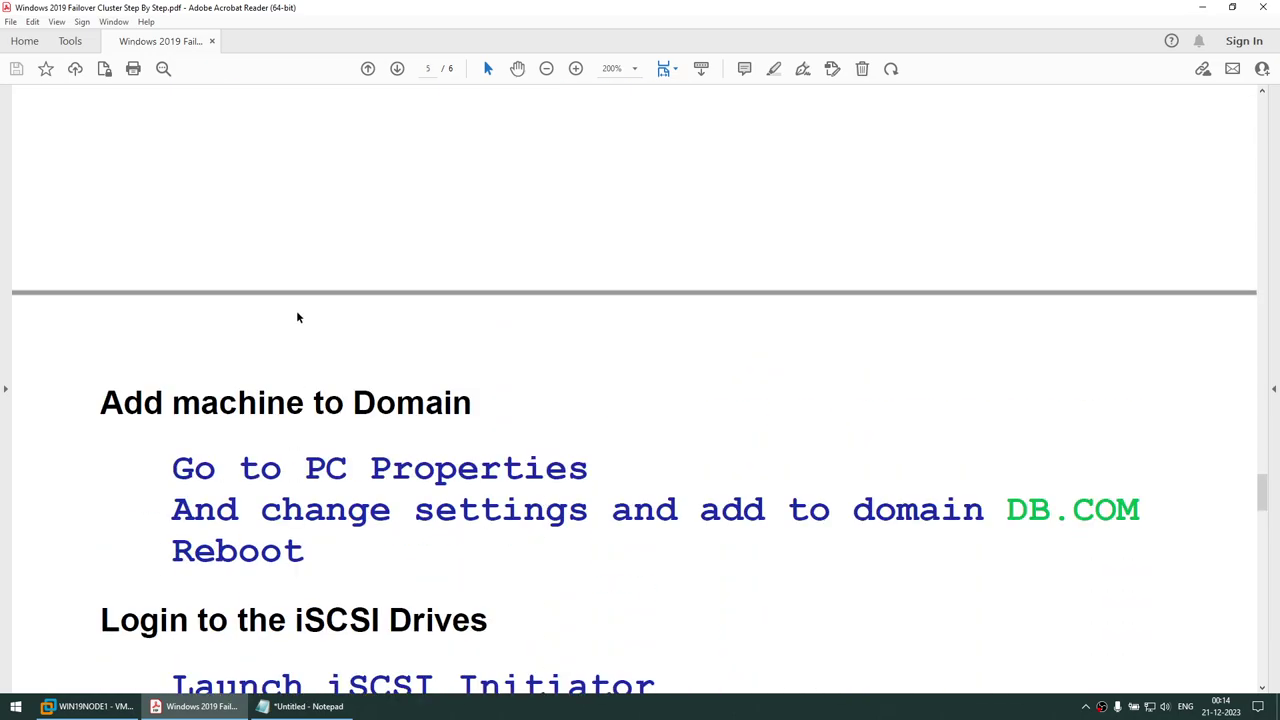
scroll(408, 408, "up", 10)
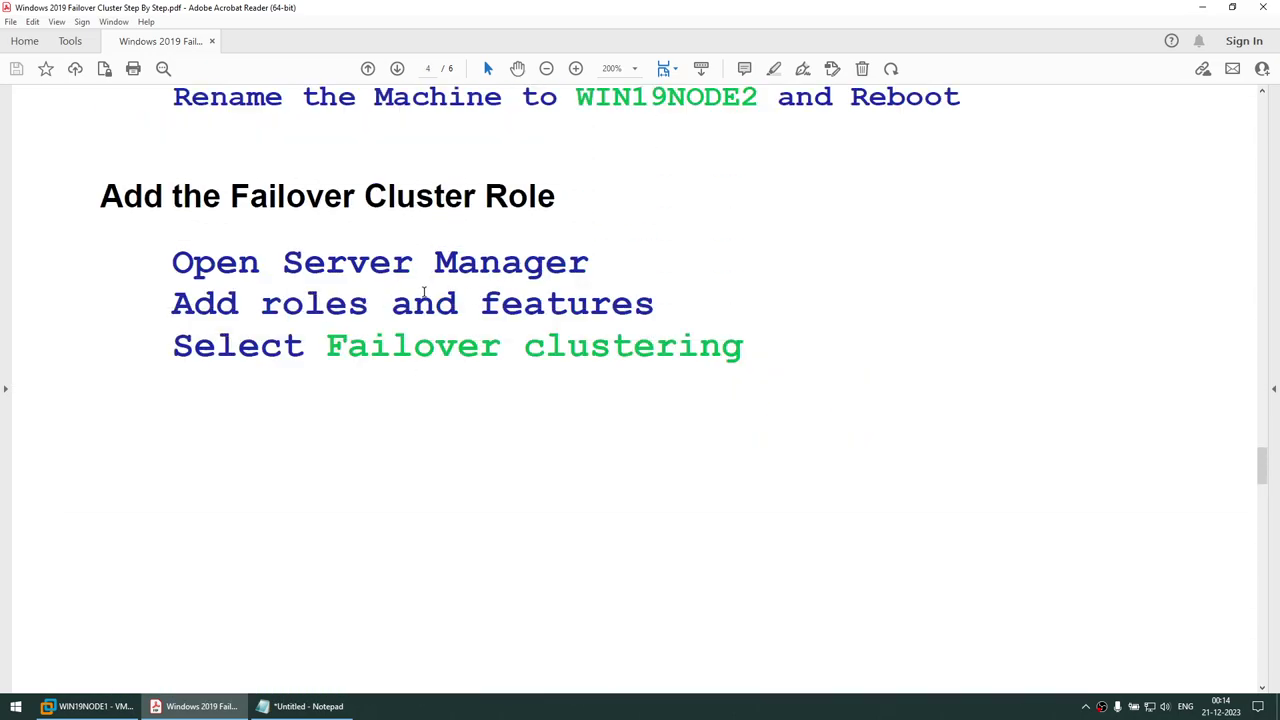
scroll(424, 292, "down", 3)
left_click(121, 708)
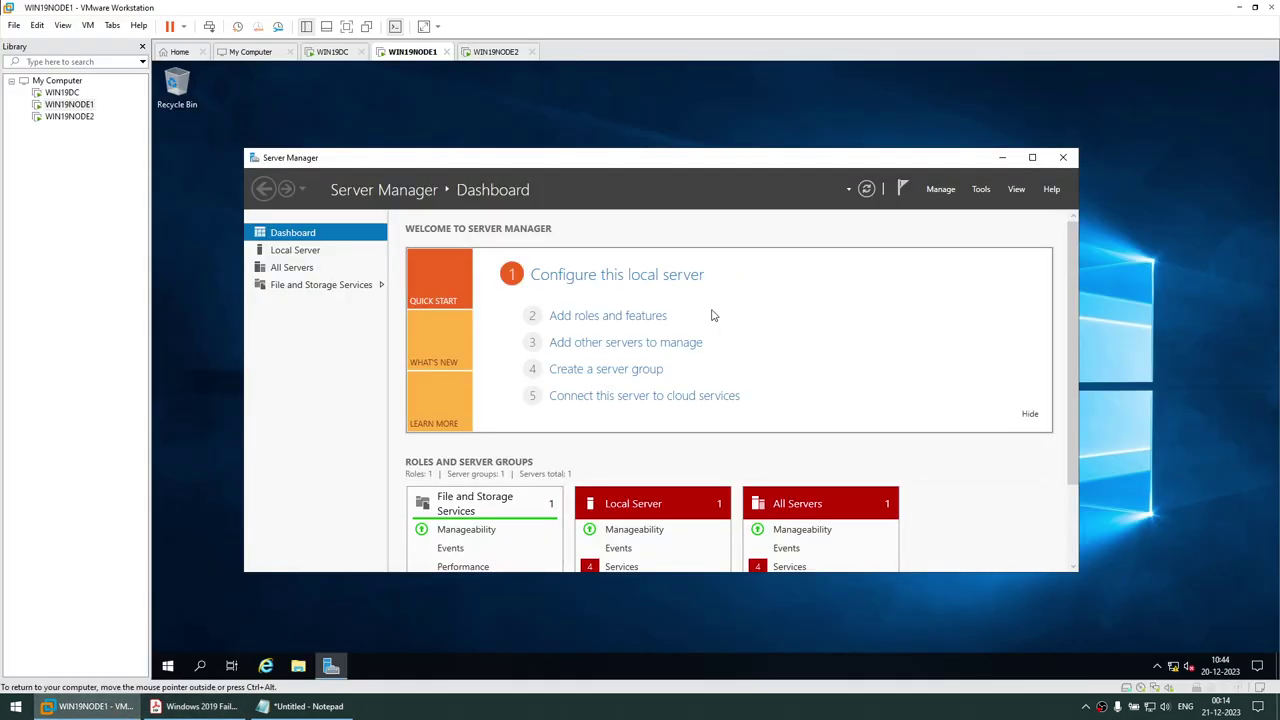
Run Add Roles and Features on WIN19NODE1, select Failover Clustering with its required features, and install
left_click(583, 317)
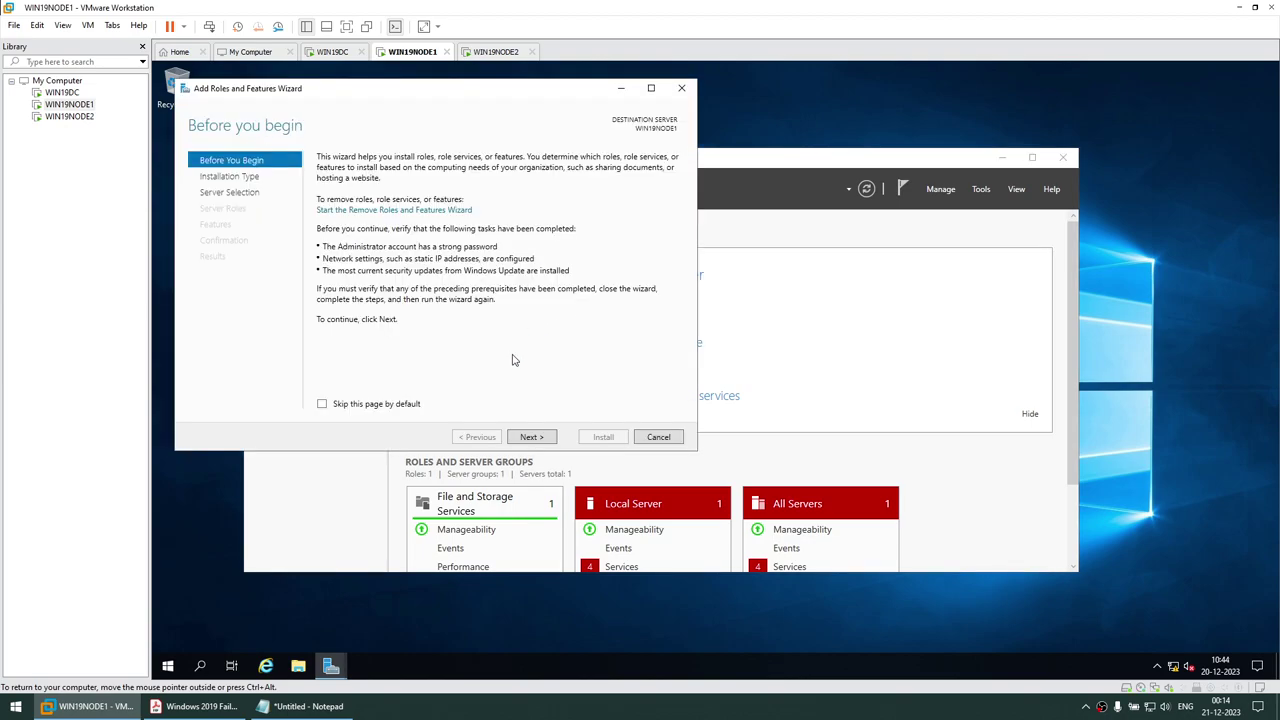
left_click(533, 438)
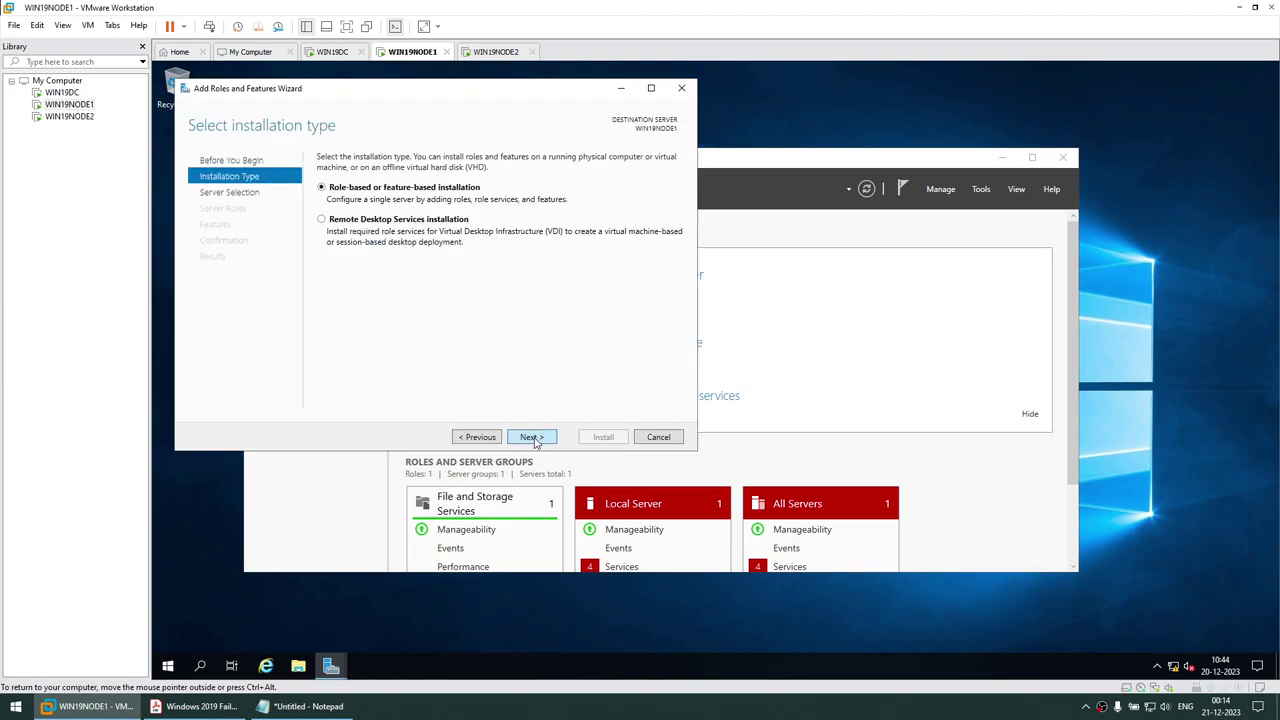
left_click(533, 438)
left_click(533, 438)
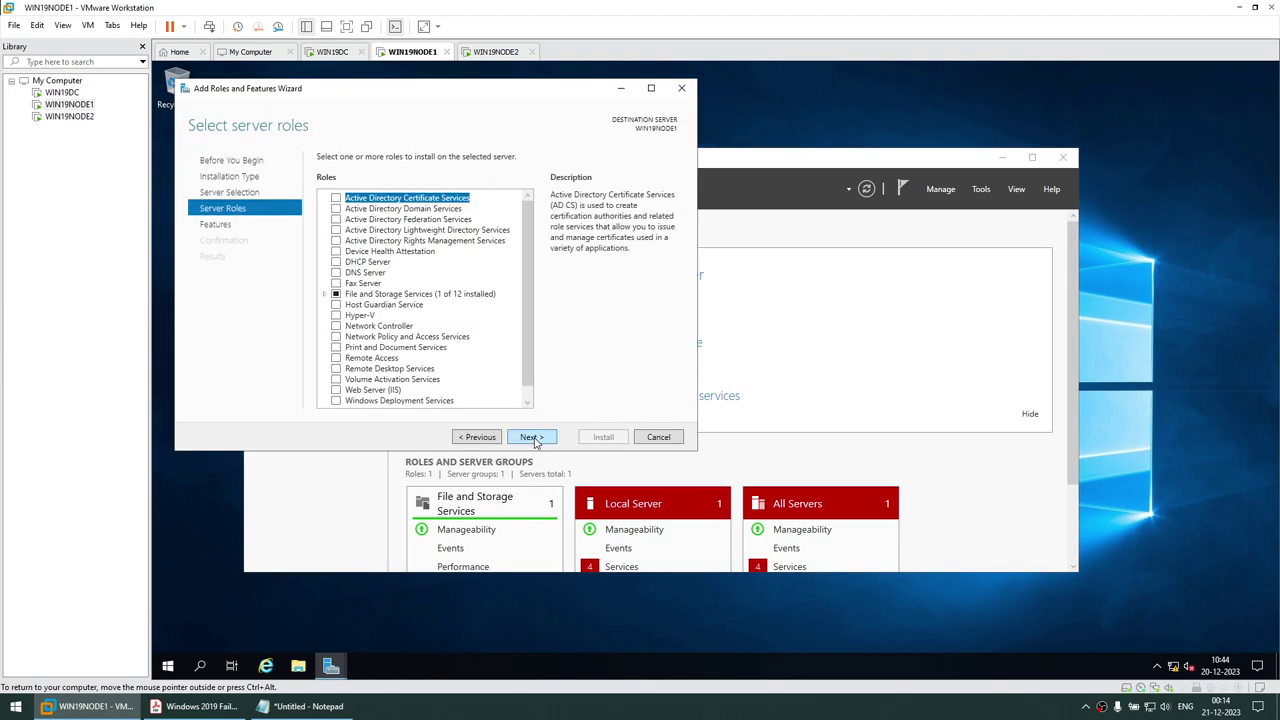
left_click(533, 438)
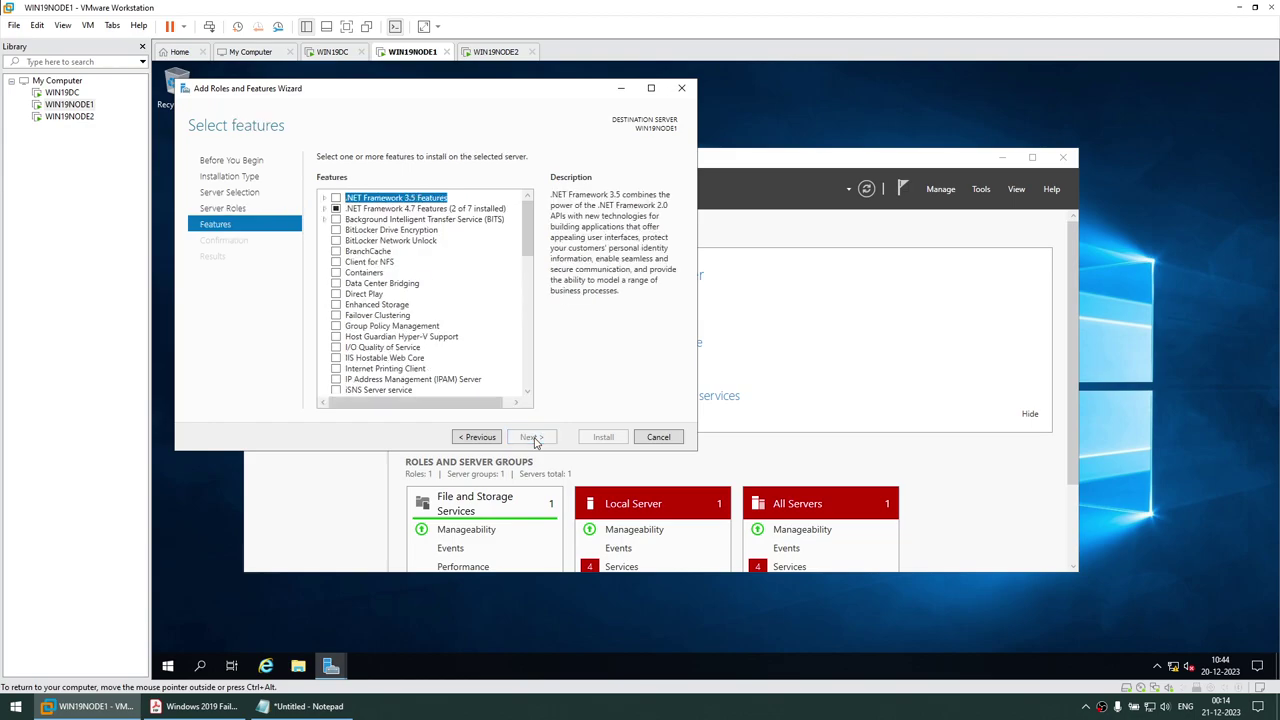
left_click(337, 319)
left_click(467, 379)
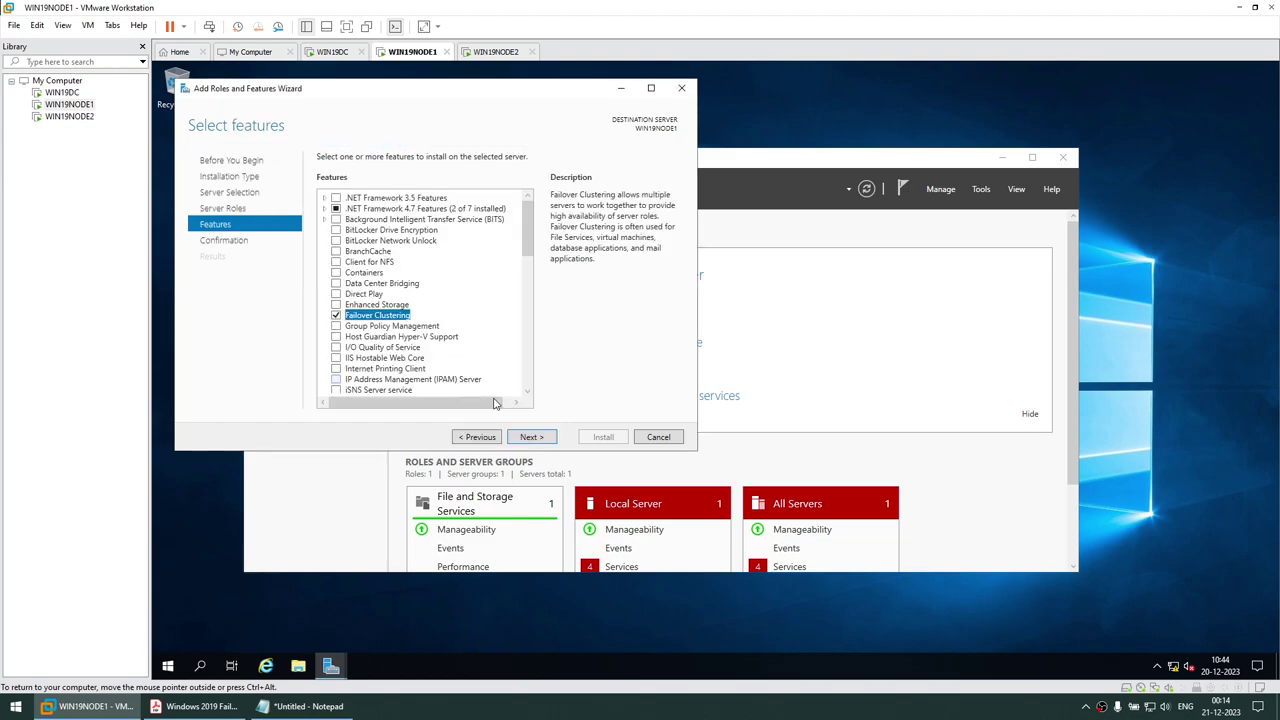
left_click(533, 438)
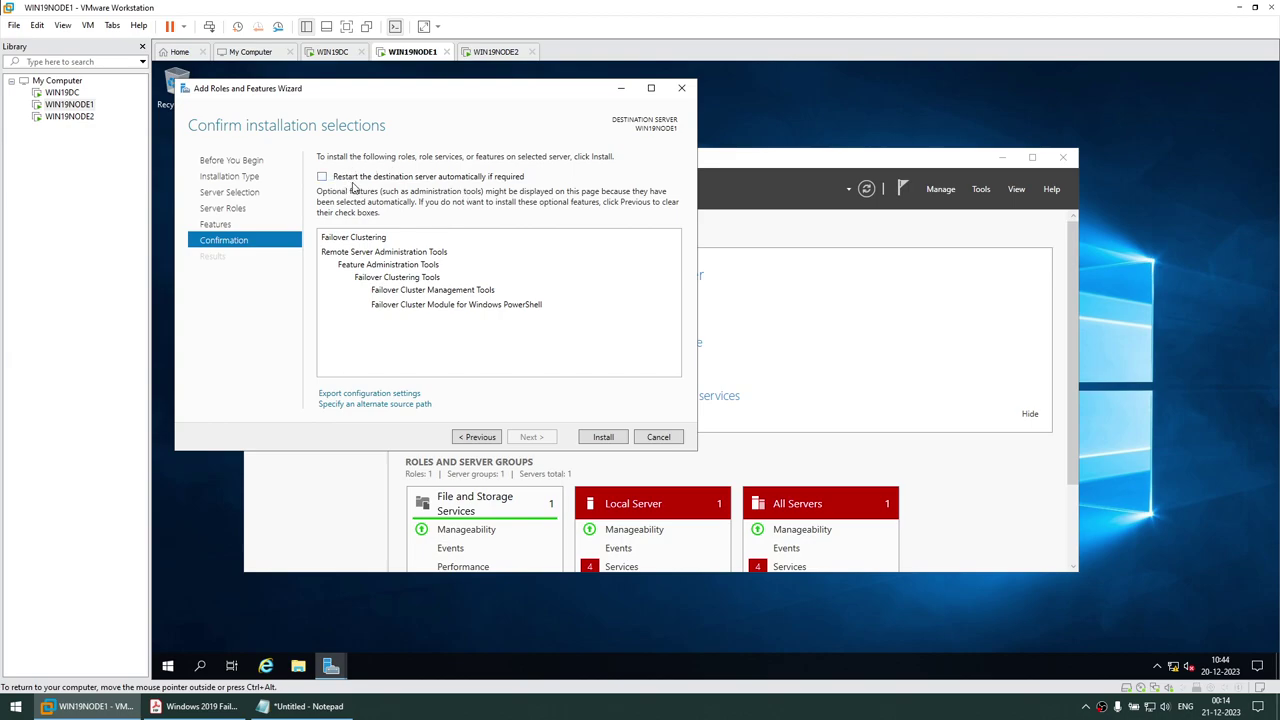
left_click(620, 441)
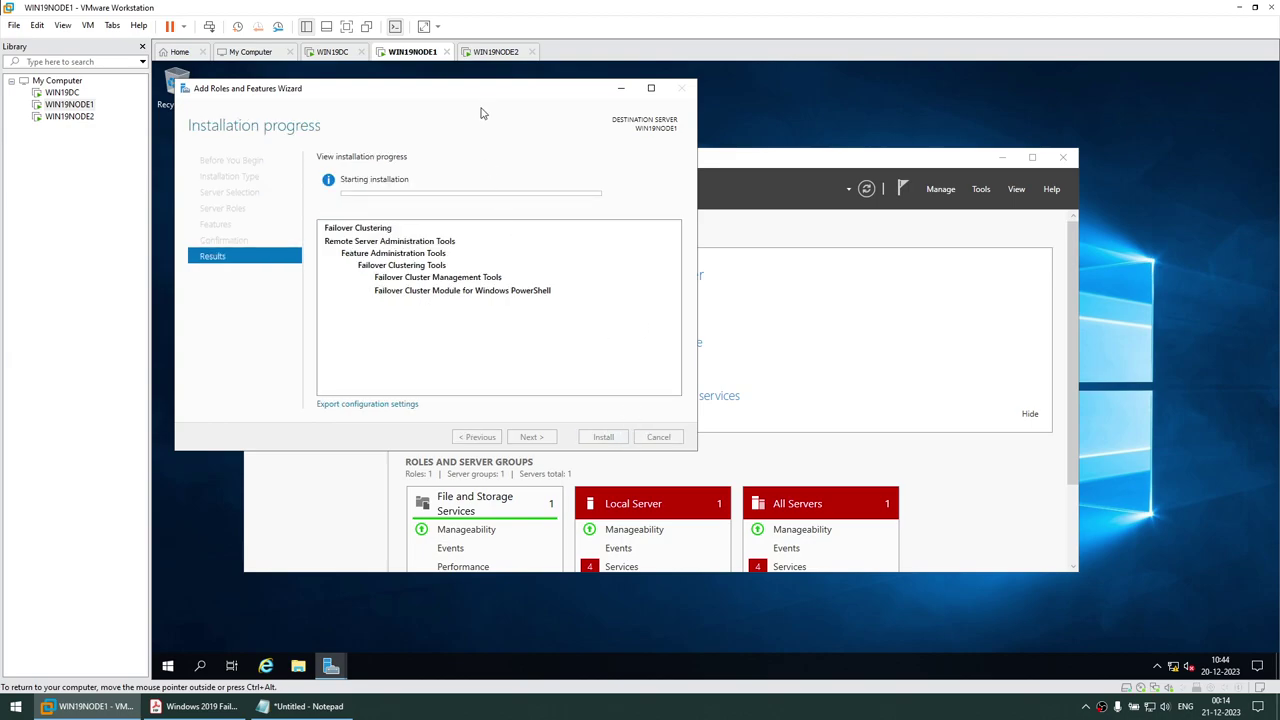
left_click(503, 56)
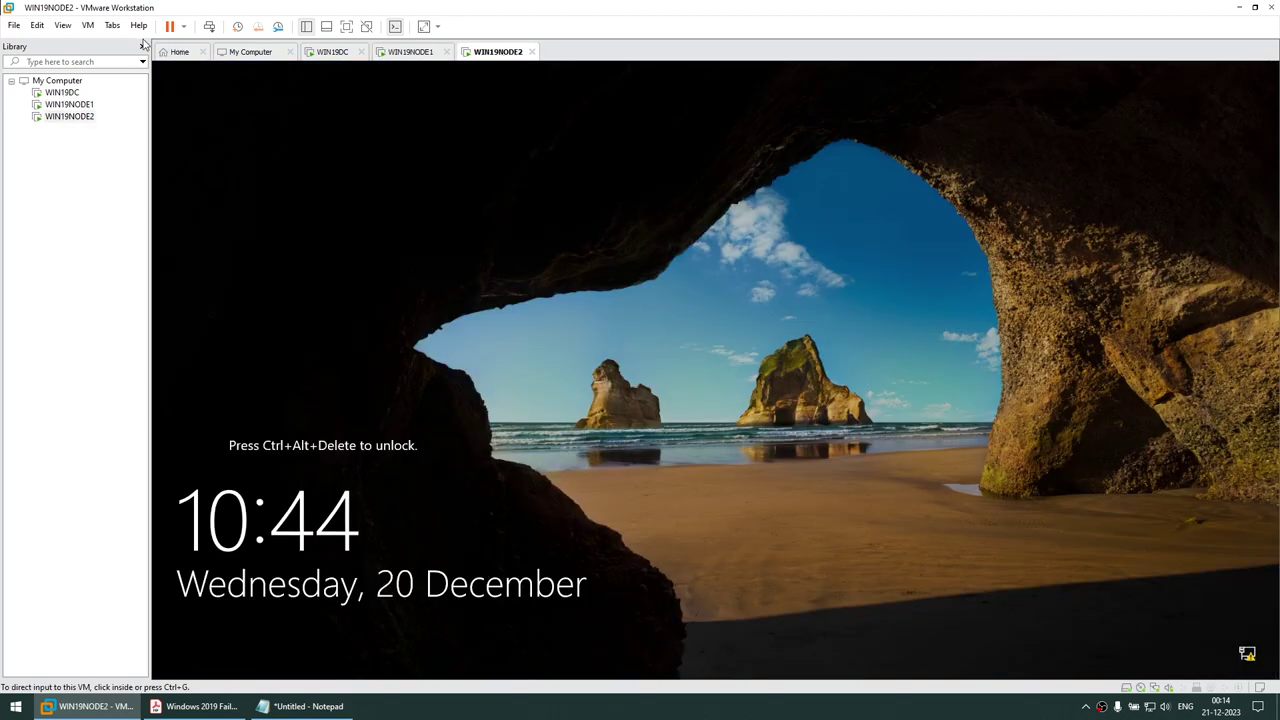
Send Ctrl+Alt+Del to WIN19NODE2 and sign in with the Administrator password
left_click(88, 25)
left_click(131, 89)
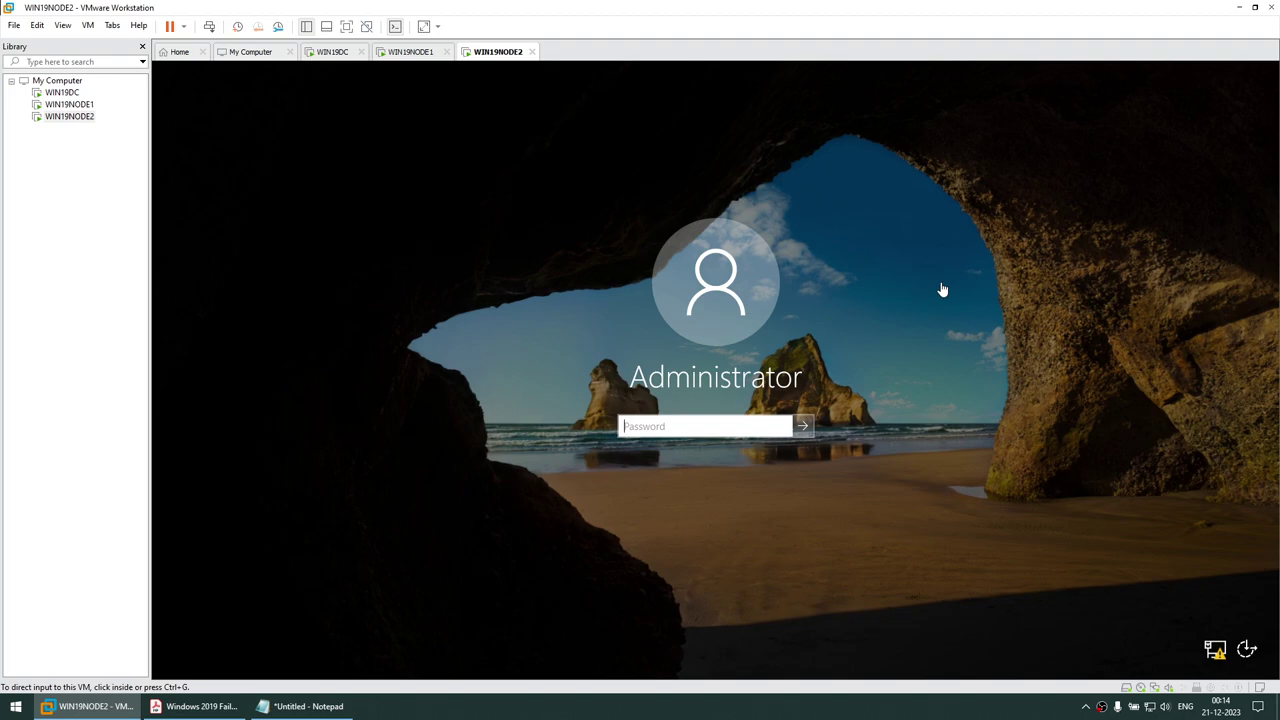
left_click(689, 425)
type("••")
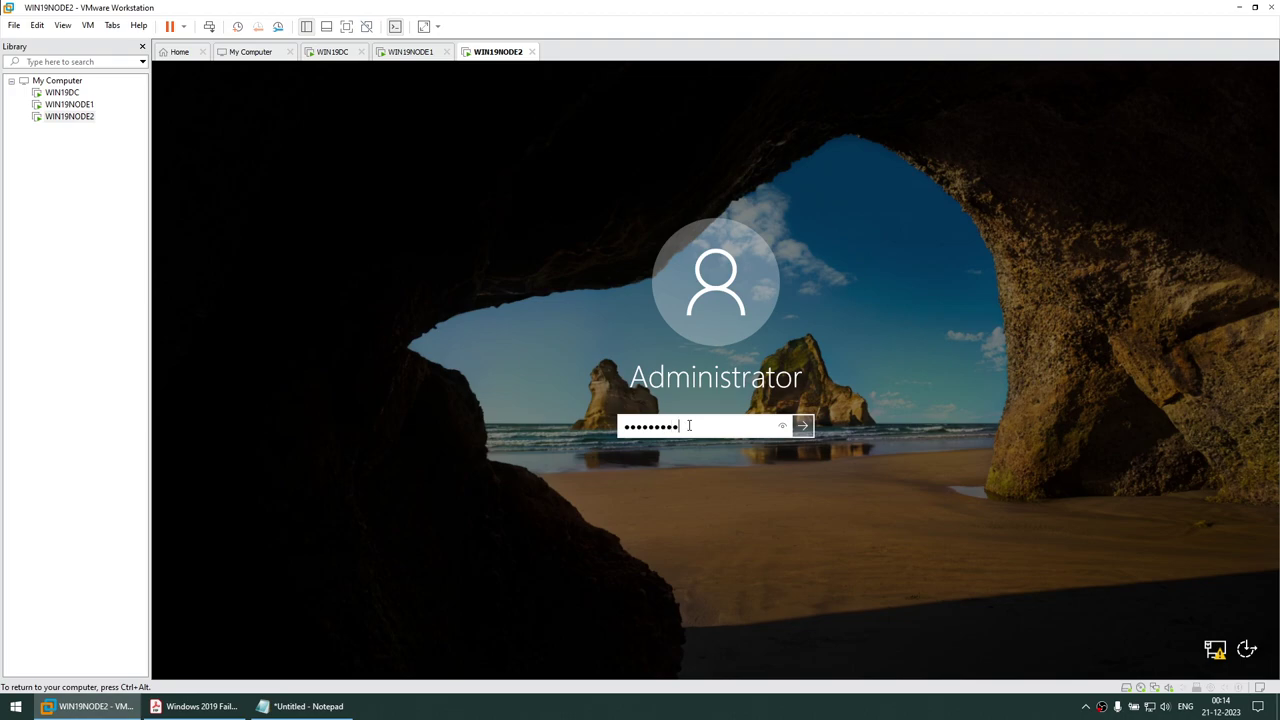
key("Return")
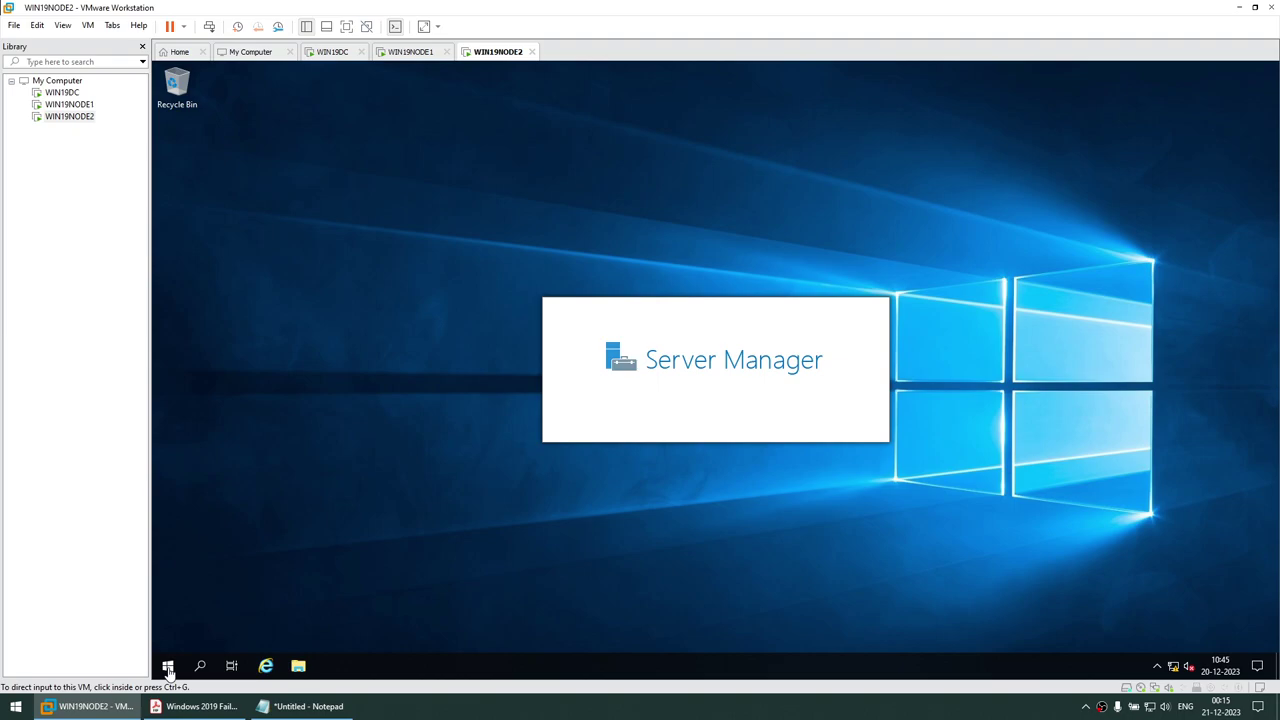
left_click(645, 380)
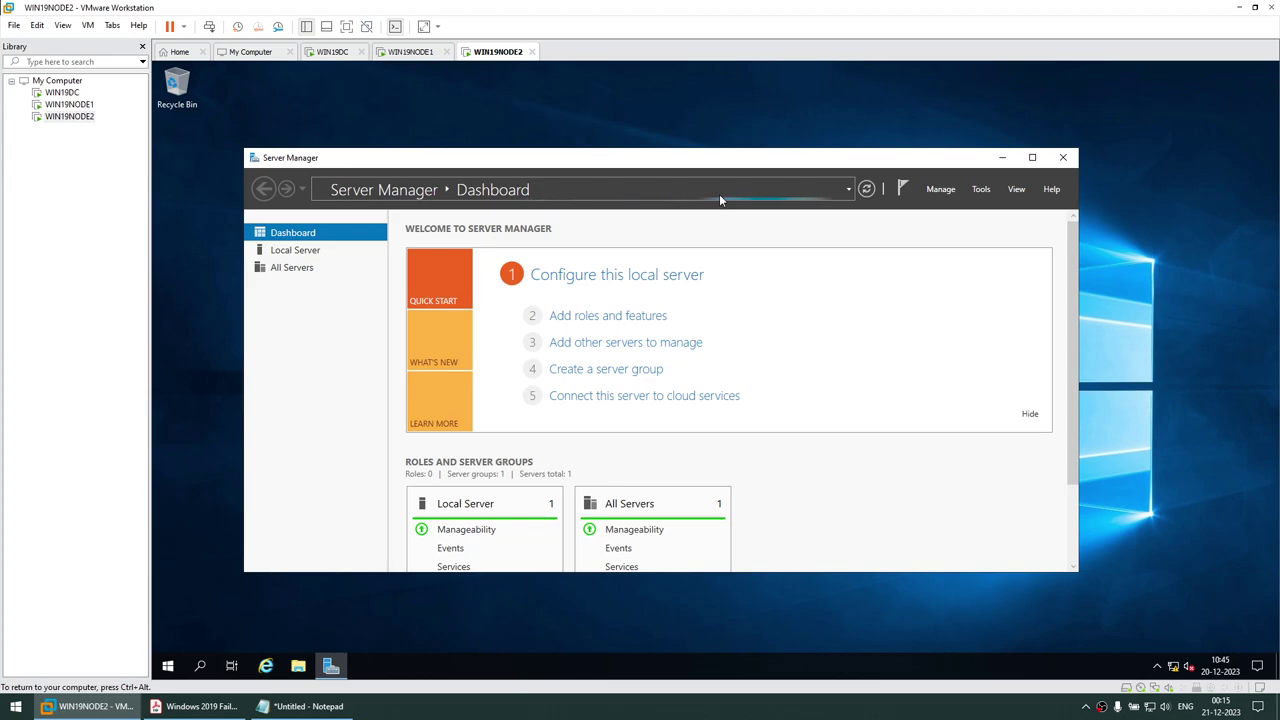
Run Add Roles and Features on WIN19NODE2, add Failover Clustering with its management tools, and install
left_click(624, 318)
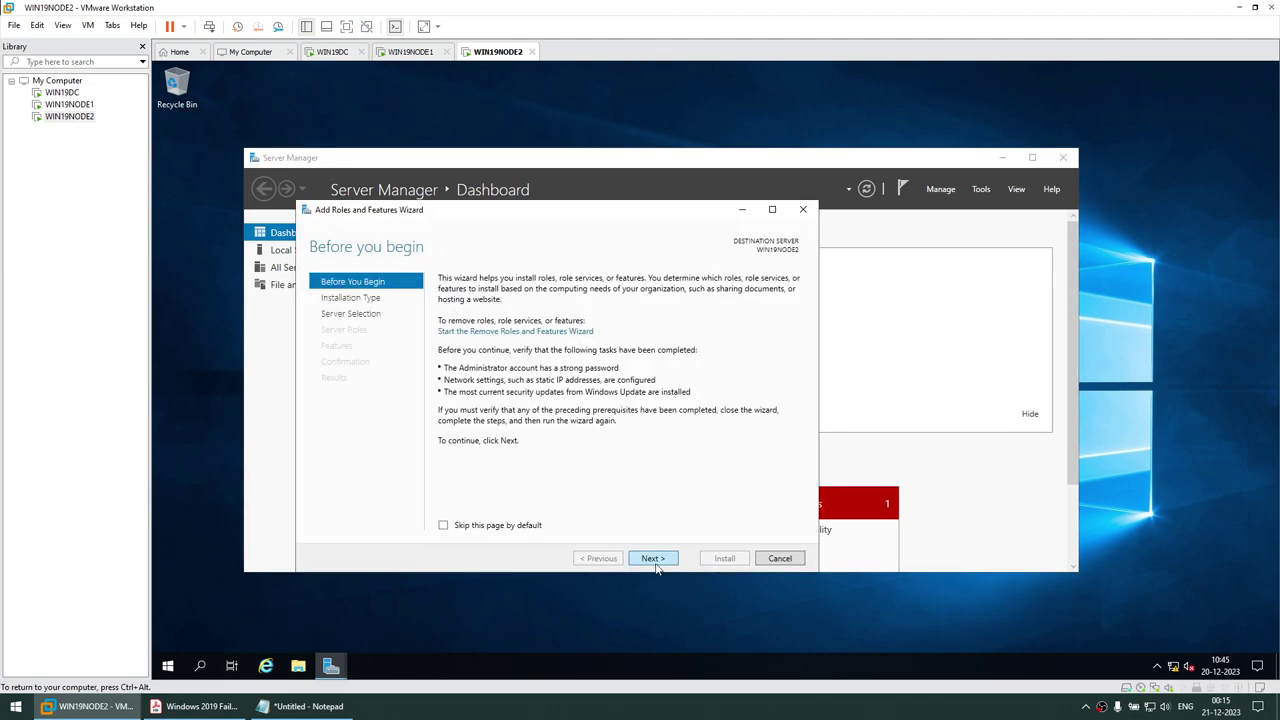
left_click(652, 558)
left_click(652, 558)
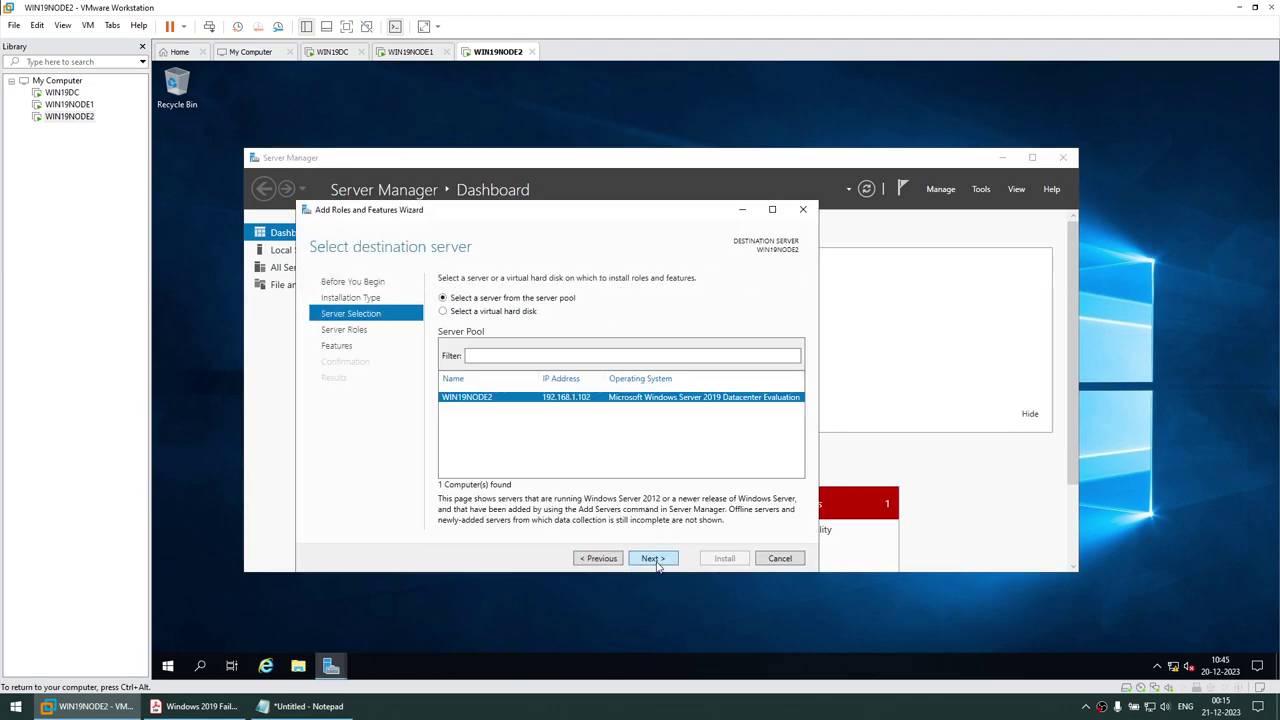
left_click(652, 558)
left_click(655, 559)
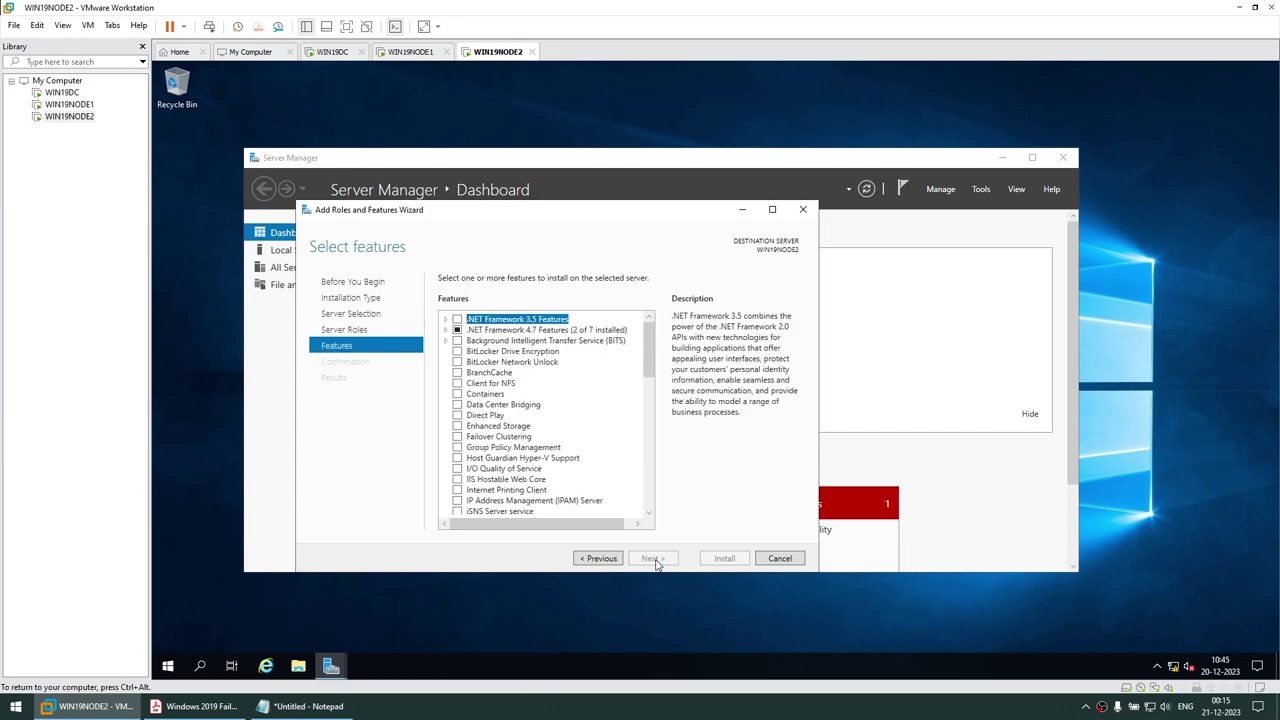
left_click(457, 441)
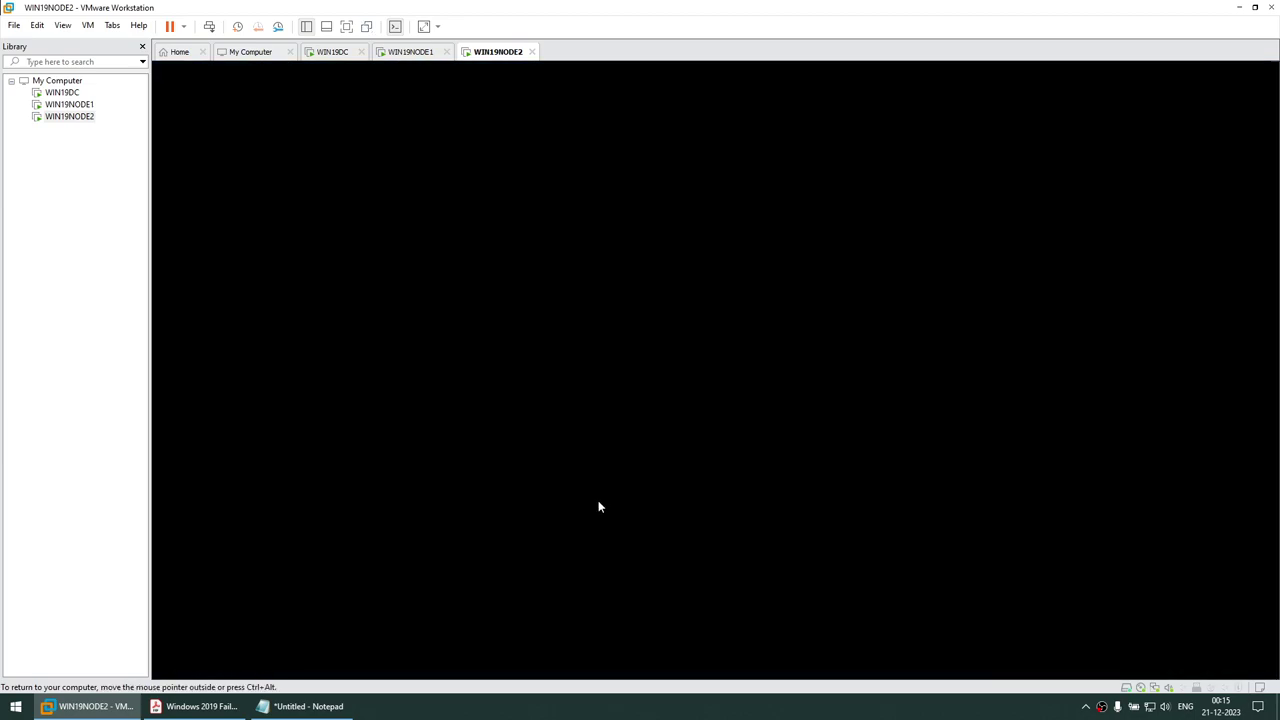
left_click(597, 498)
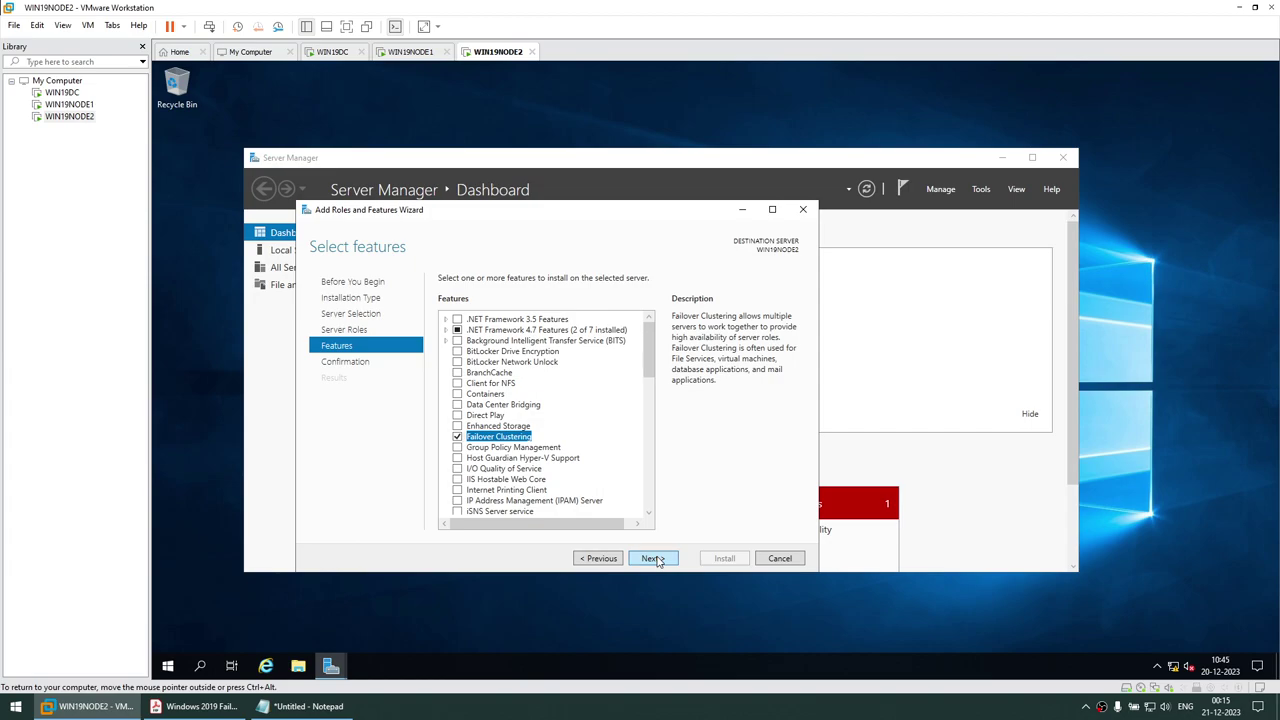
left_click(655, 559)
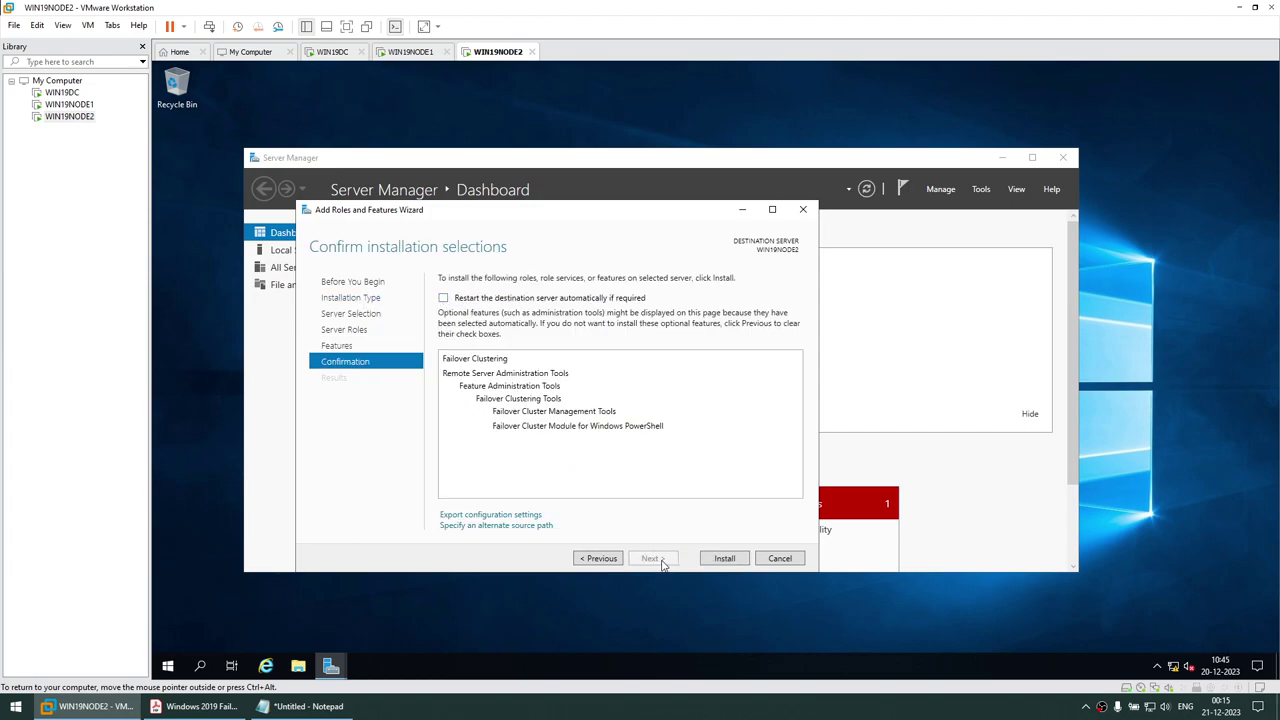
left_click(712, 560)
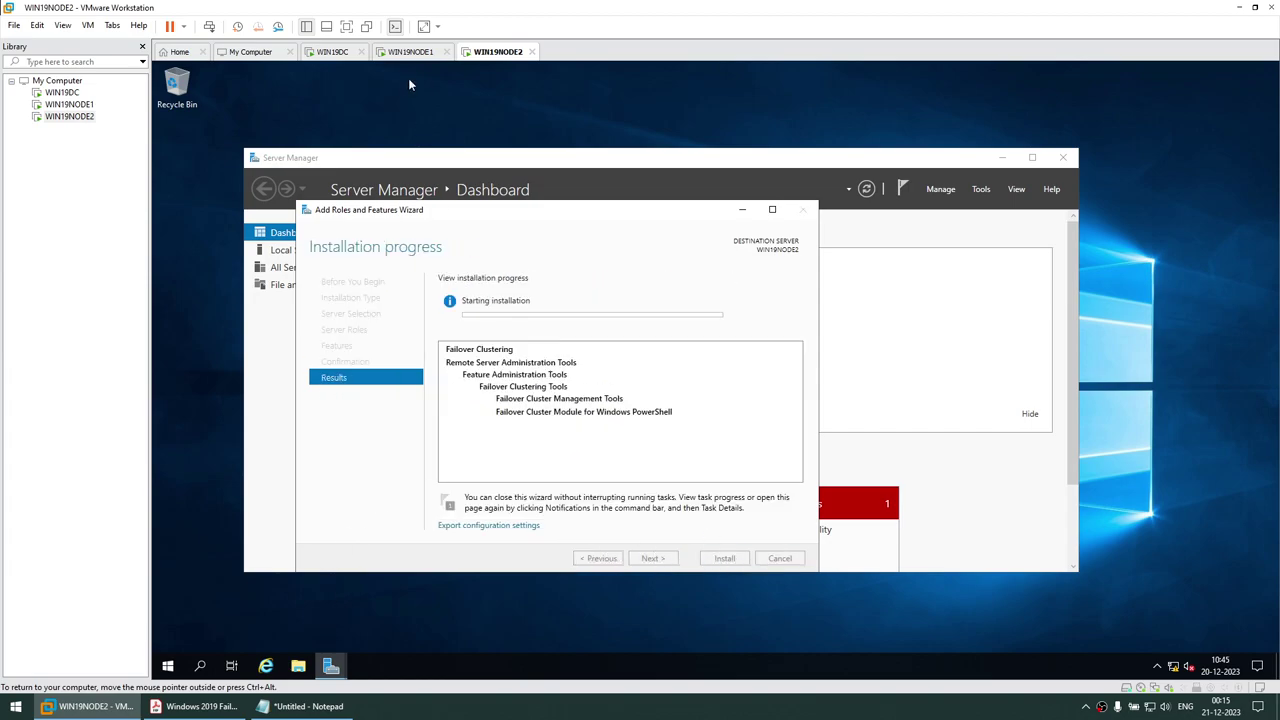
left_click(410, 51)
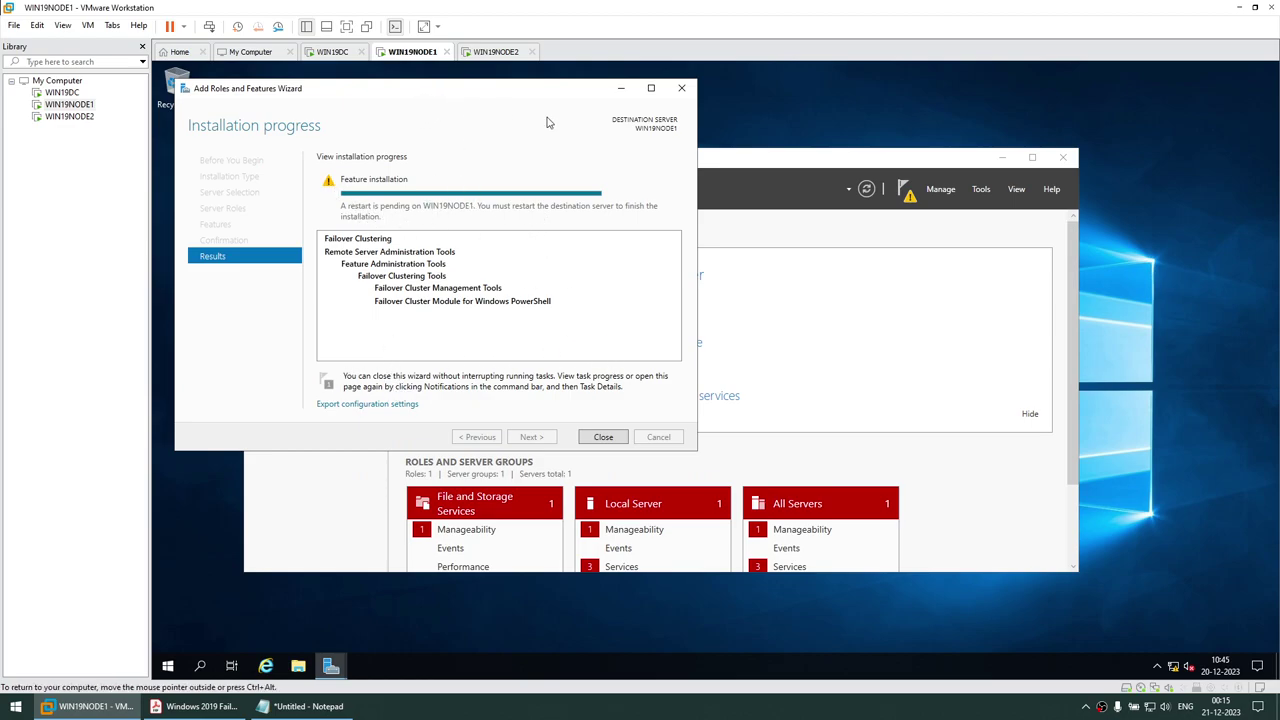
Close WIN19NODE1's finished wizard and open This PC's computer name settings
left_click(604, 437)
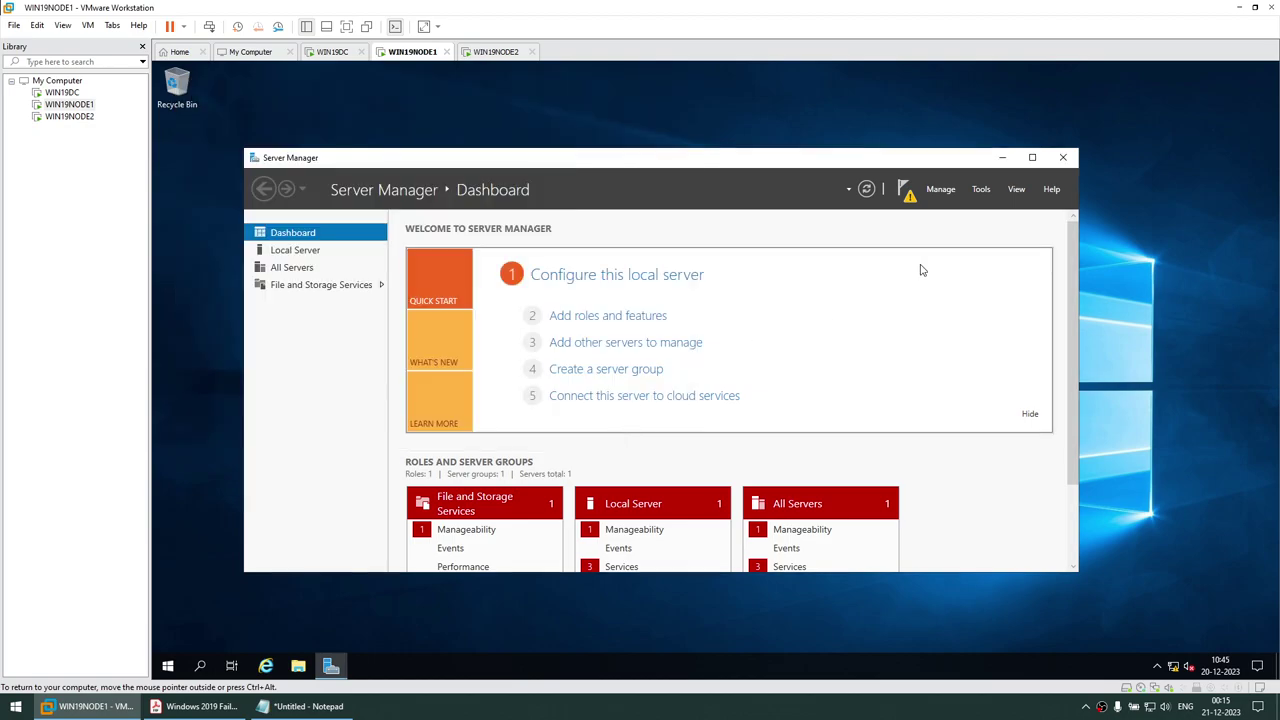
key("super+e")
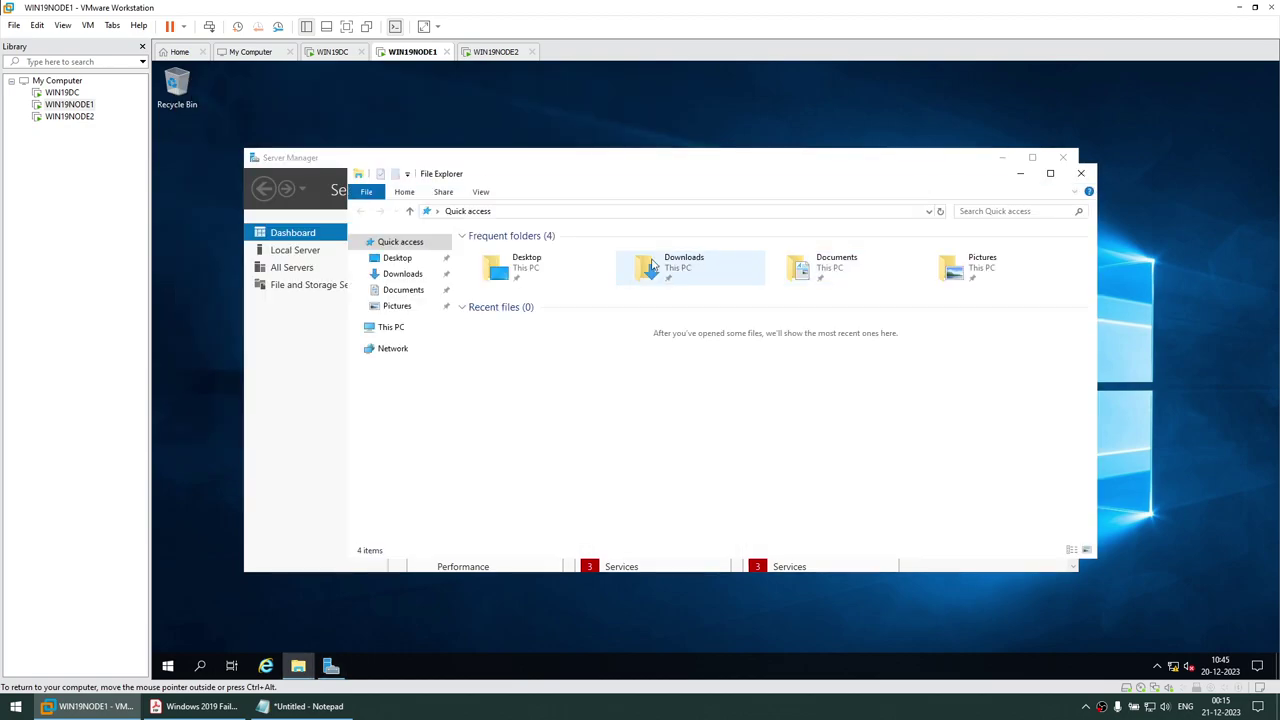
left_click(1001, 153)
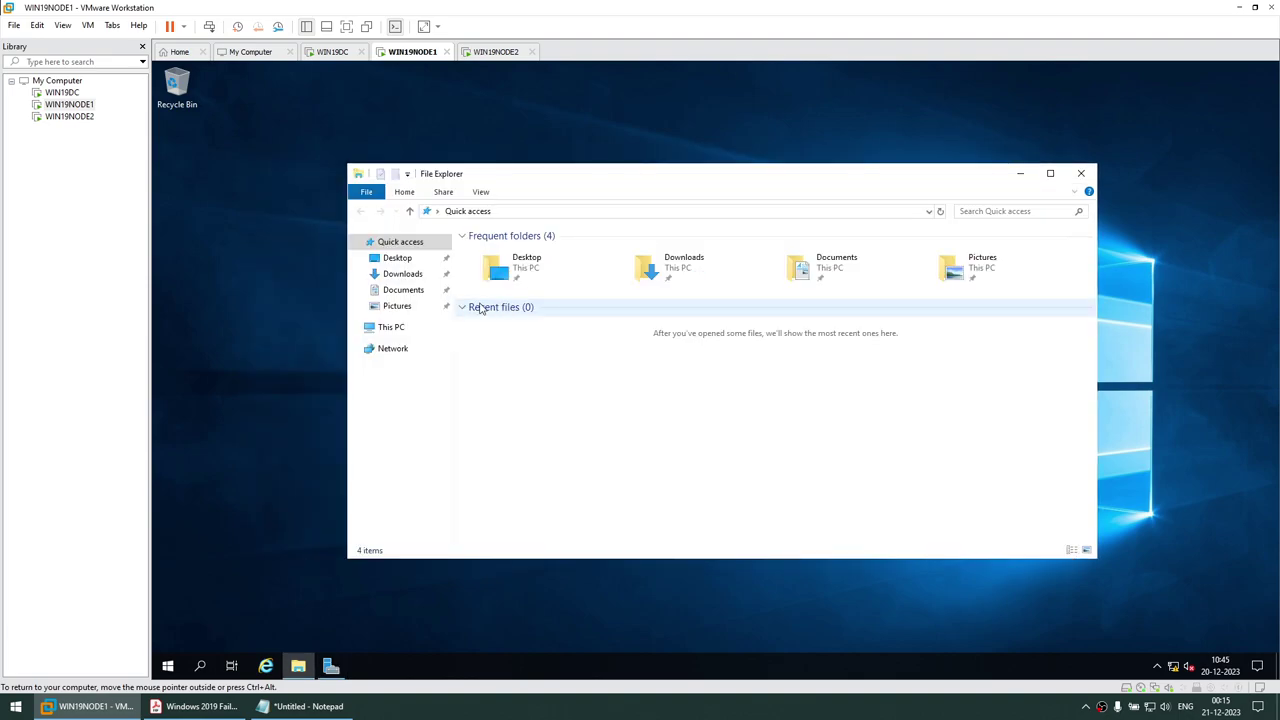
right_click(389, 331)
left_click(455, 507)
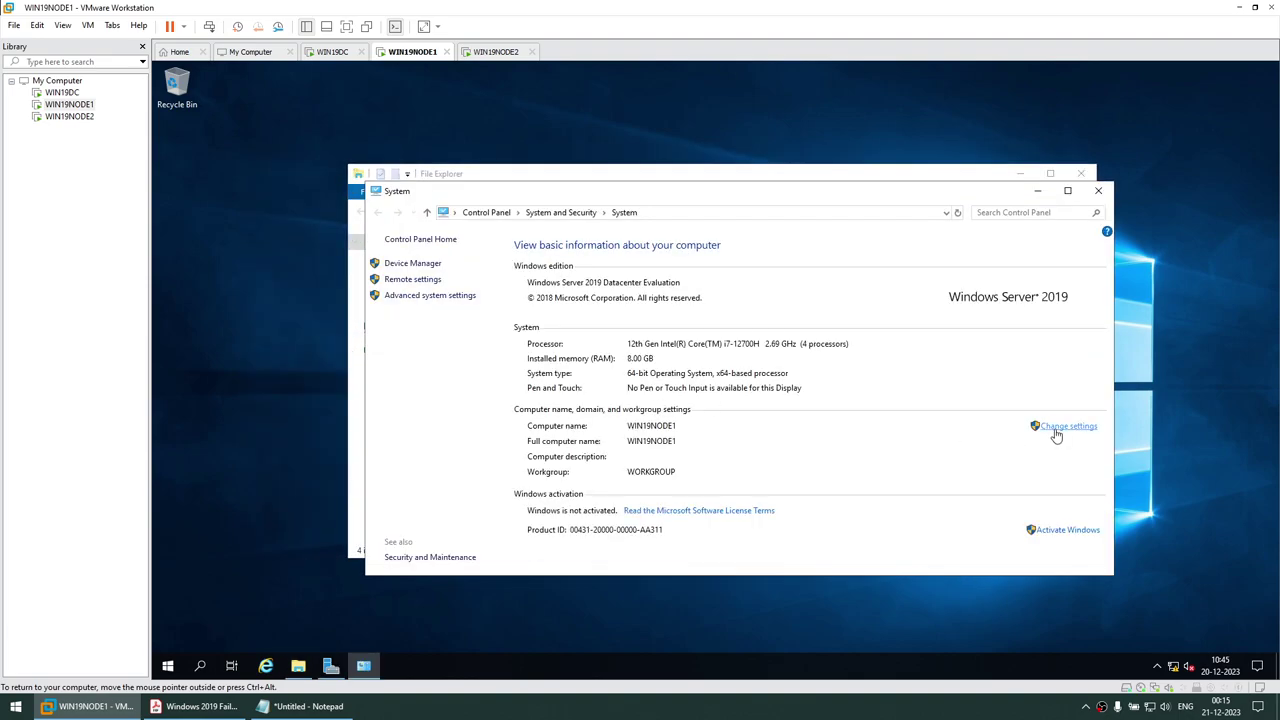
left_click(1056, 434)
Set WIN19NODE1's membership to the DB.COM domain and enter the domain account credentials
left_click(432, 275)
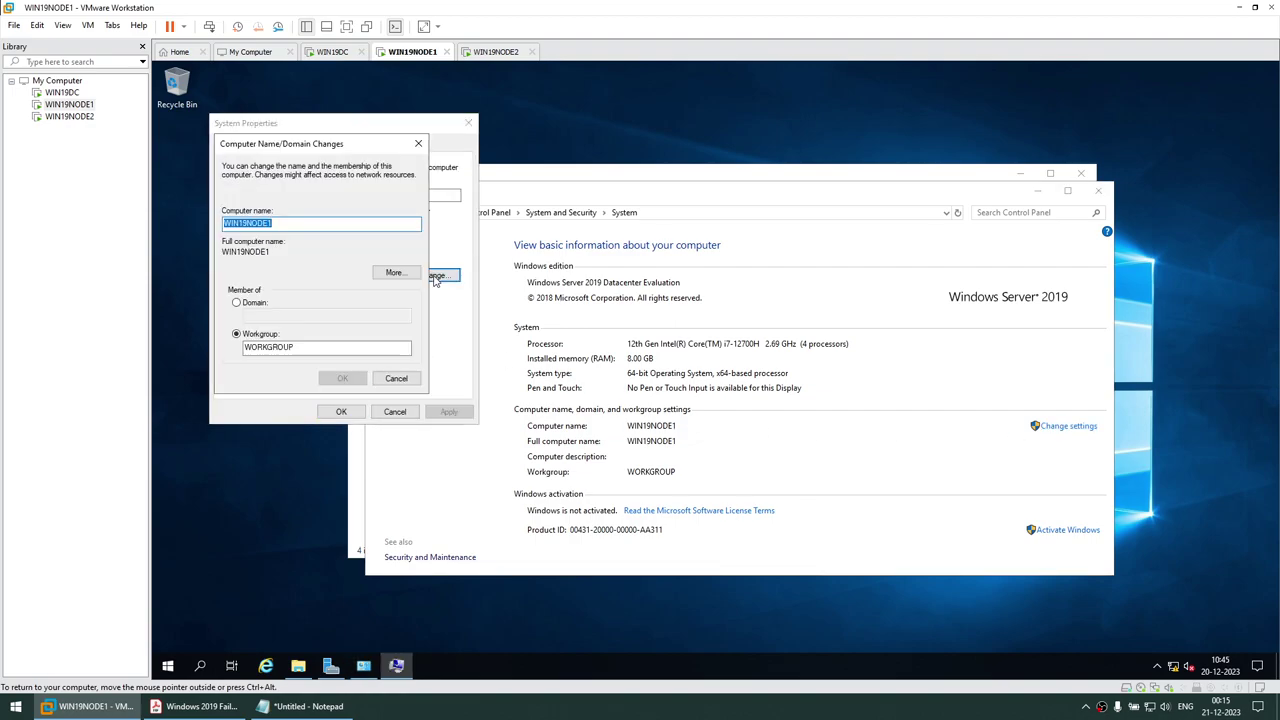
left_click(238, 303)
left_click(267, 318)
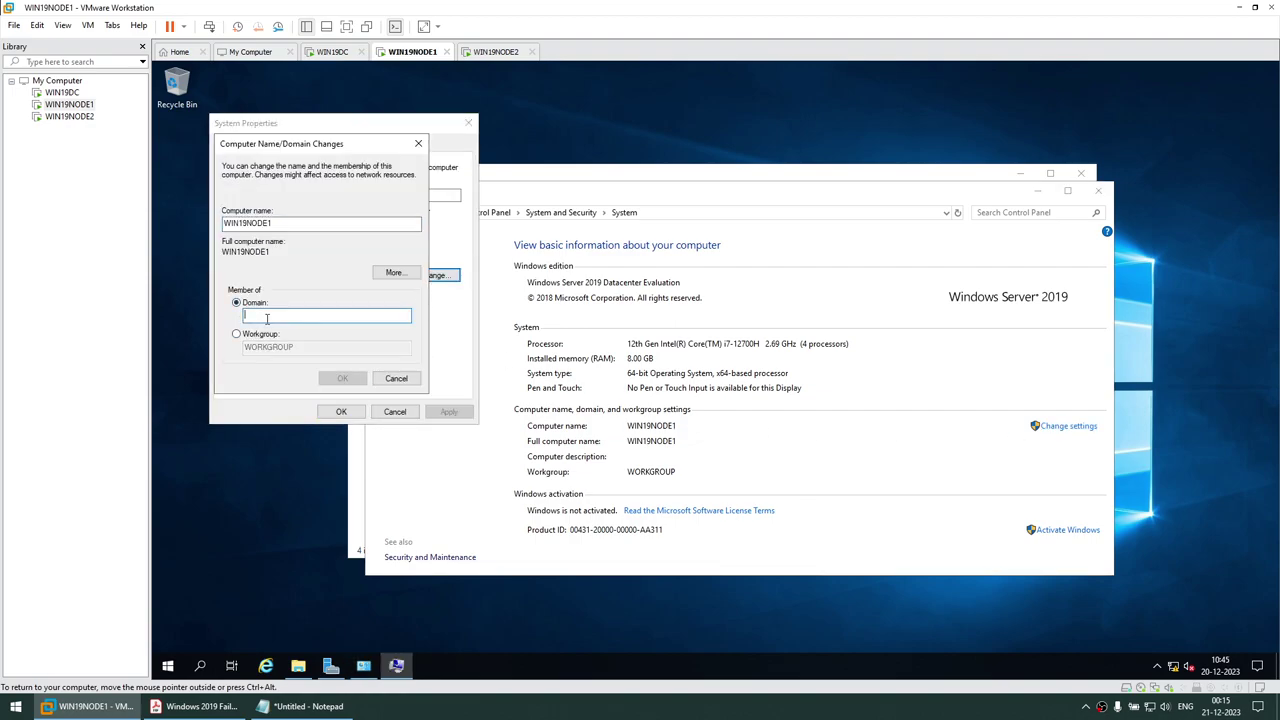
type("DB.COM")
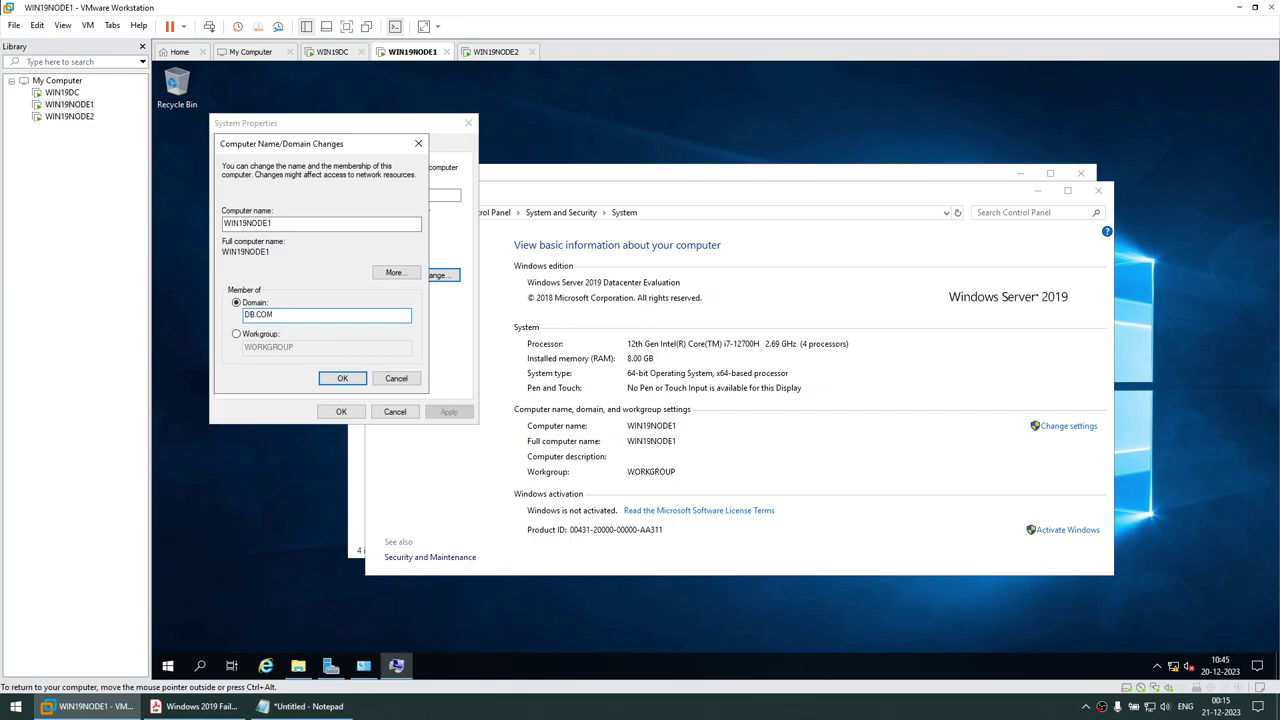
left_click(342, 380)
type("SQ")
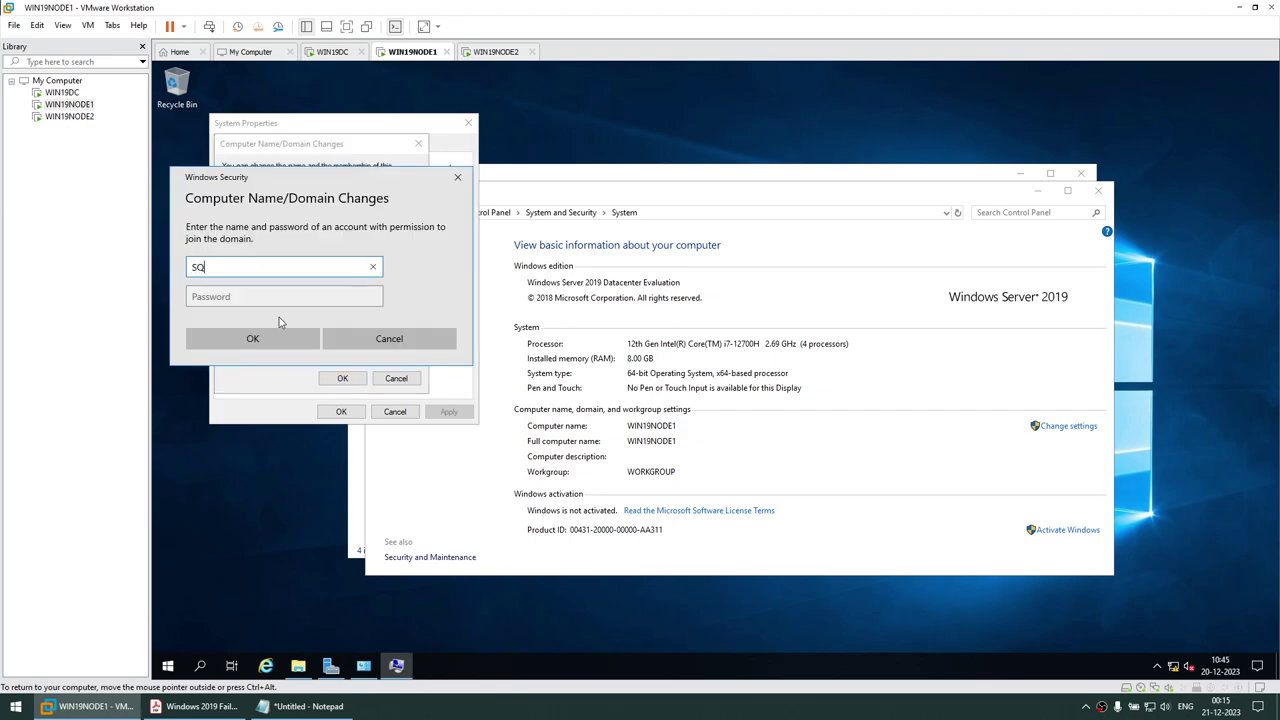
type("LSA")
key("Tab")
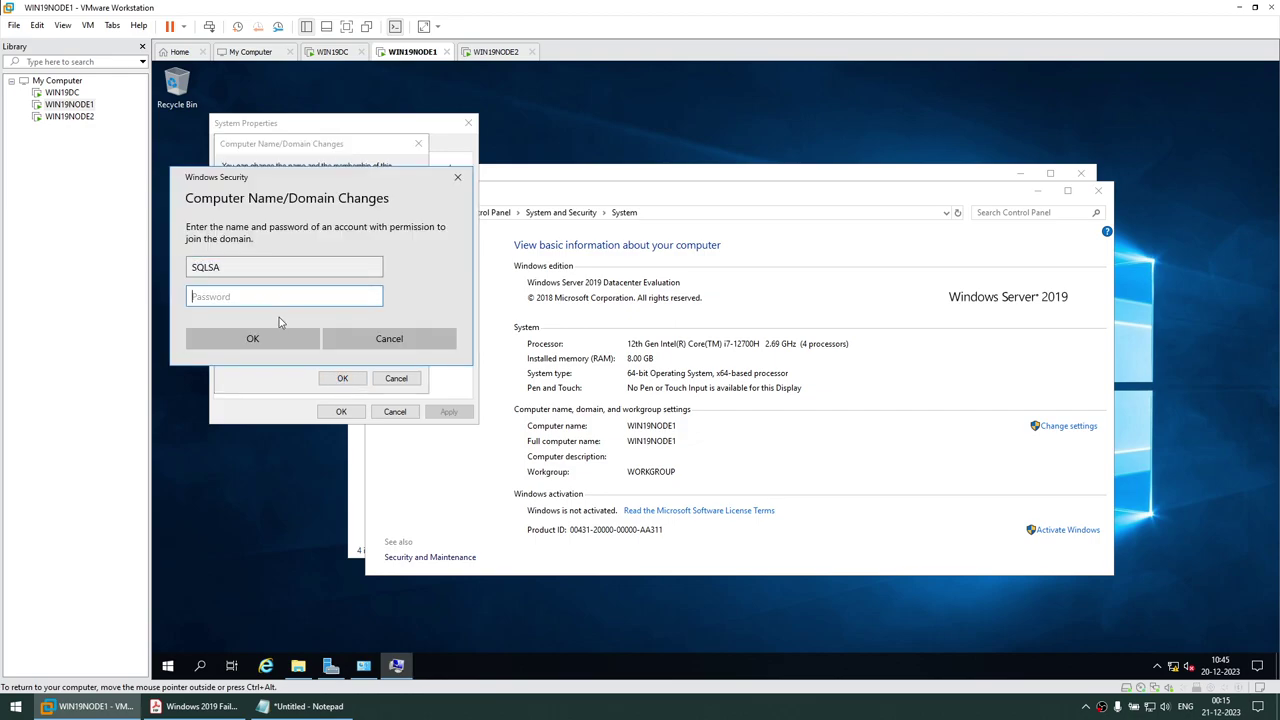
type("********")
key("Return")
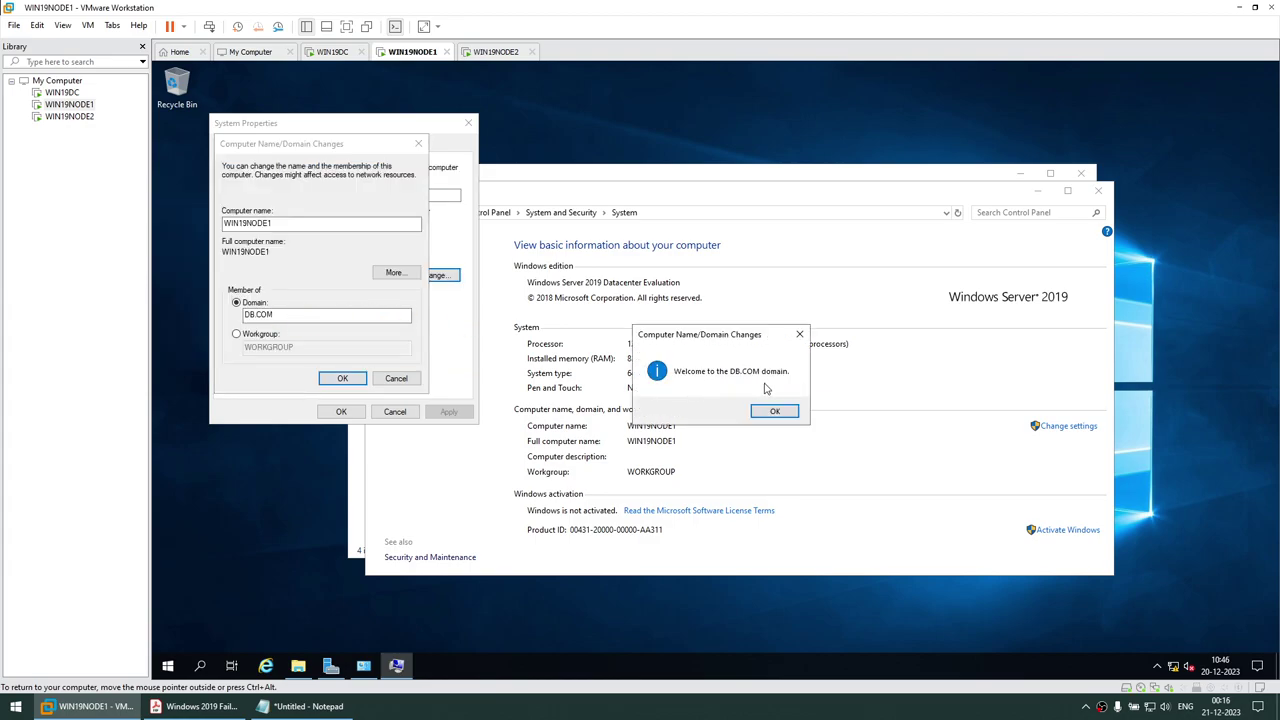
Acknowledge the DB.COM welcome and restart notices, then restart WIN19NODE1 now
left_click(773, 411)
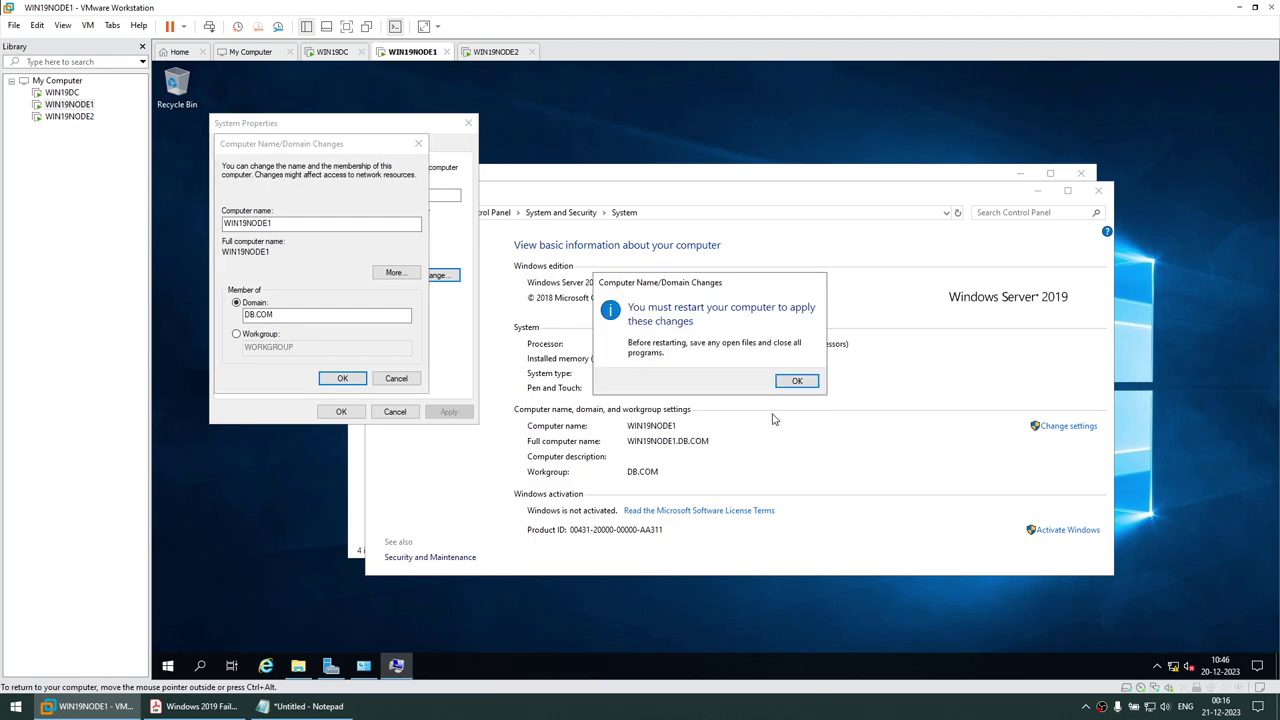
left_click(792, 382)
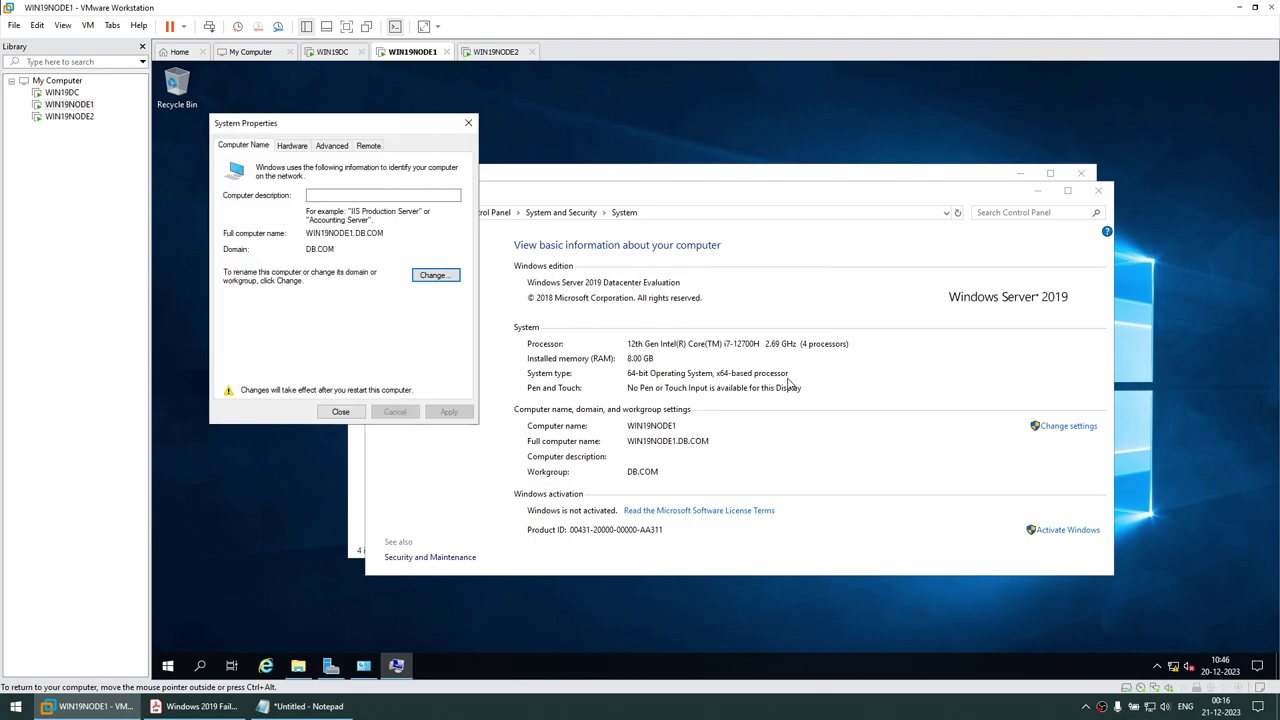
left_click(340, 413)
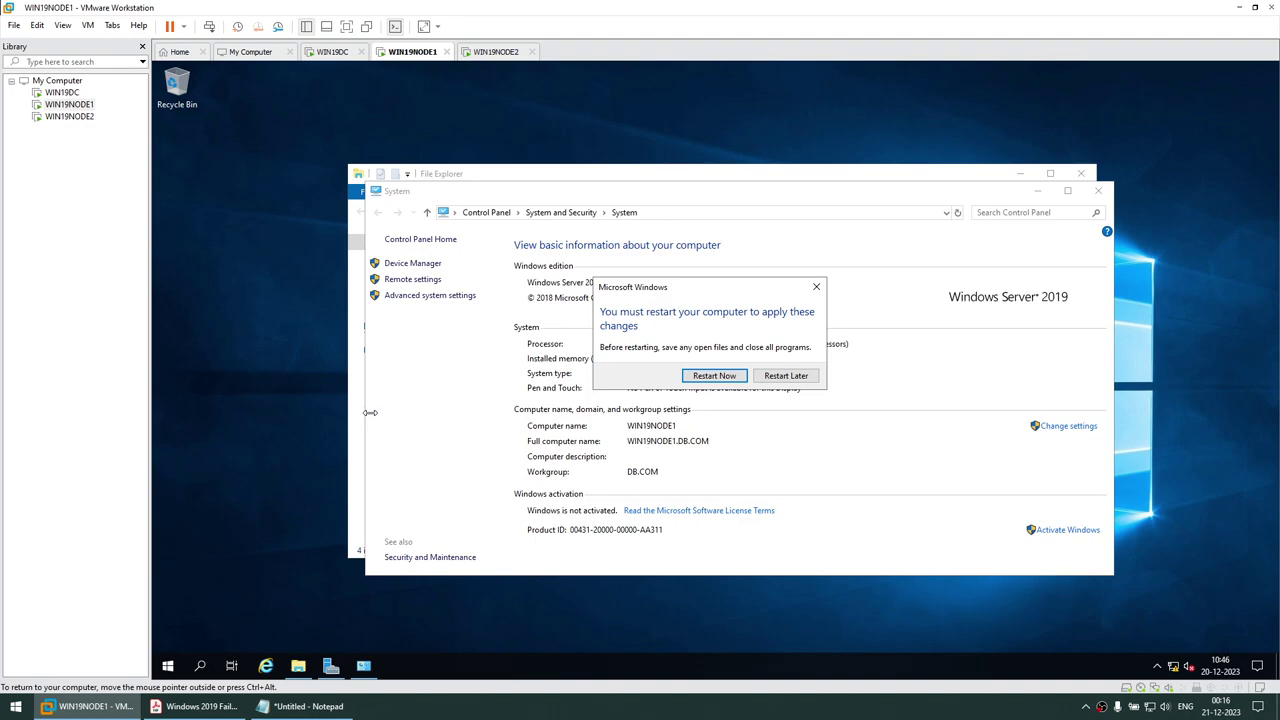
left_click(705, 380)
left_click(495, 52)
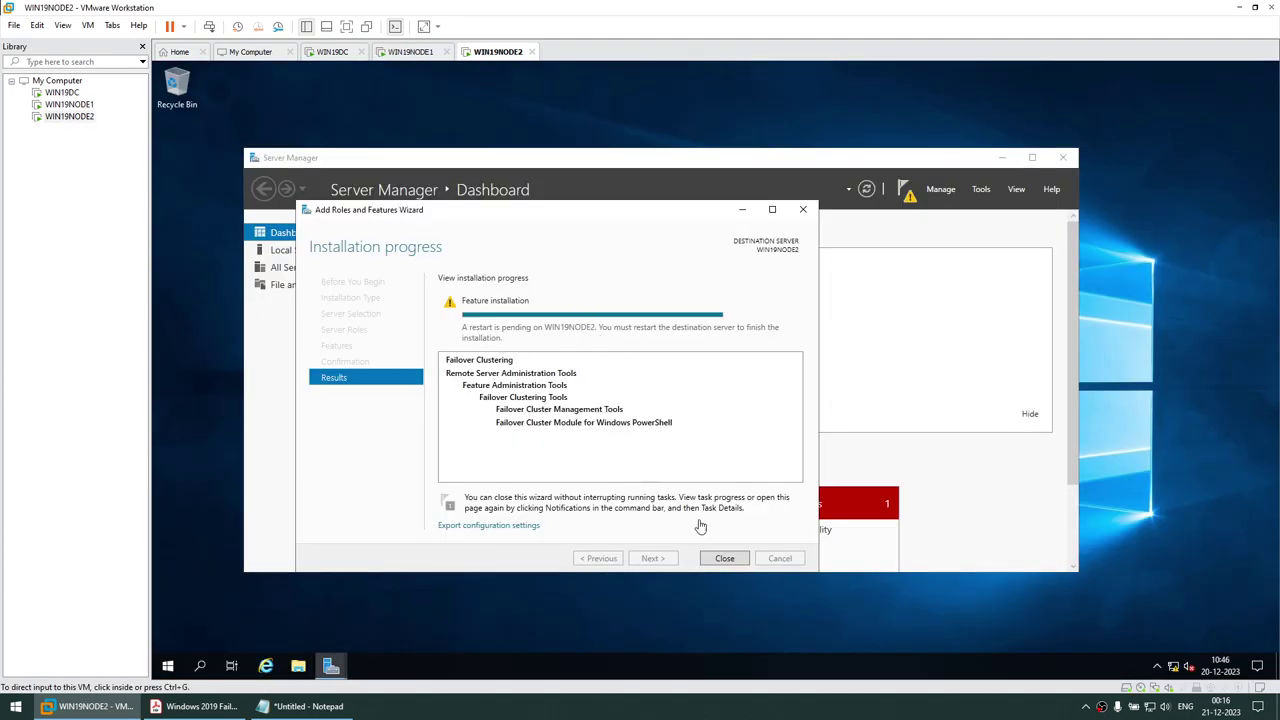
Close WIN19NODE2's finished wizard and Server Manager, then open its computer name settings
left_click(724, 559)
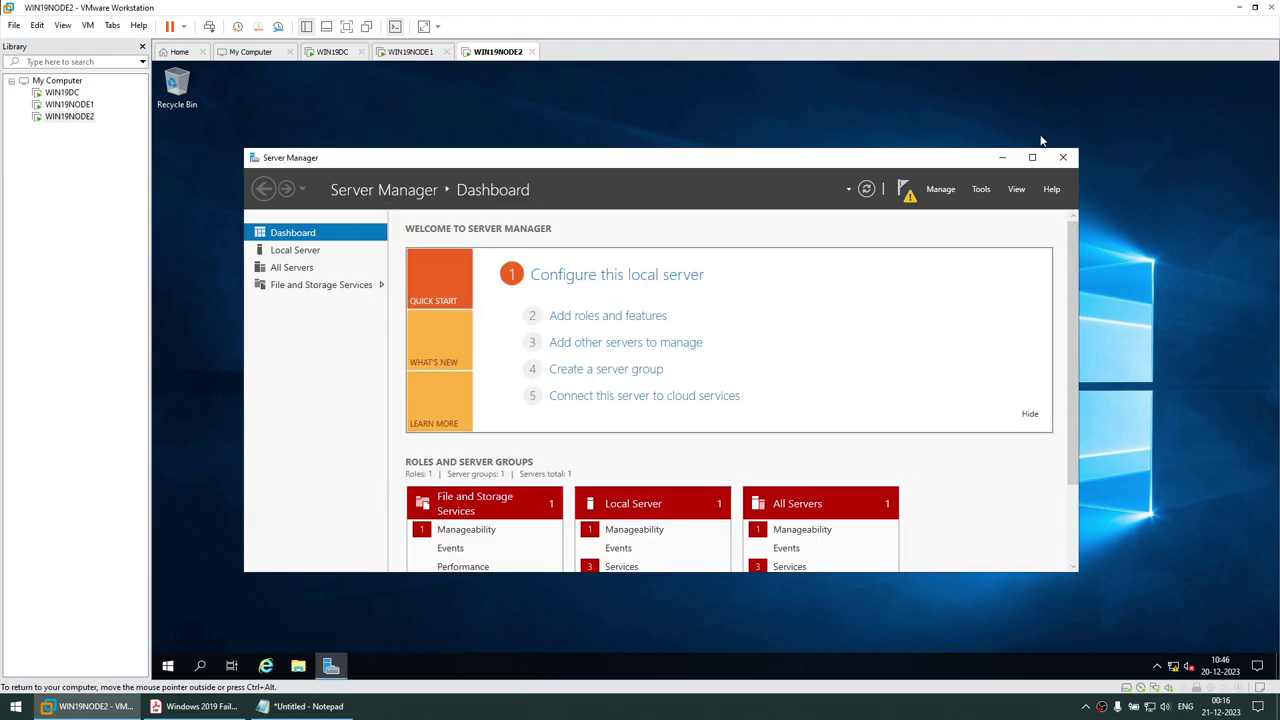
left_click(1064, 158)
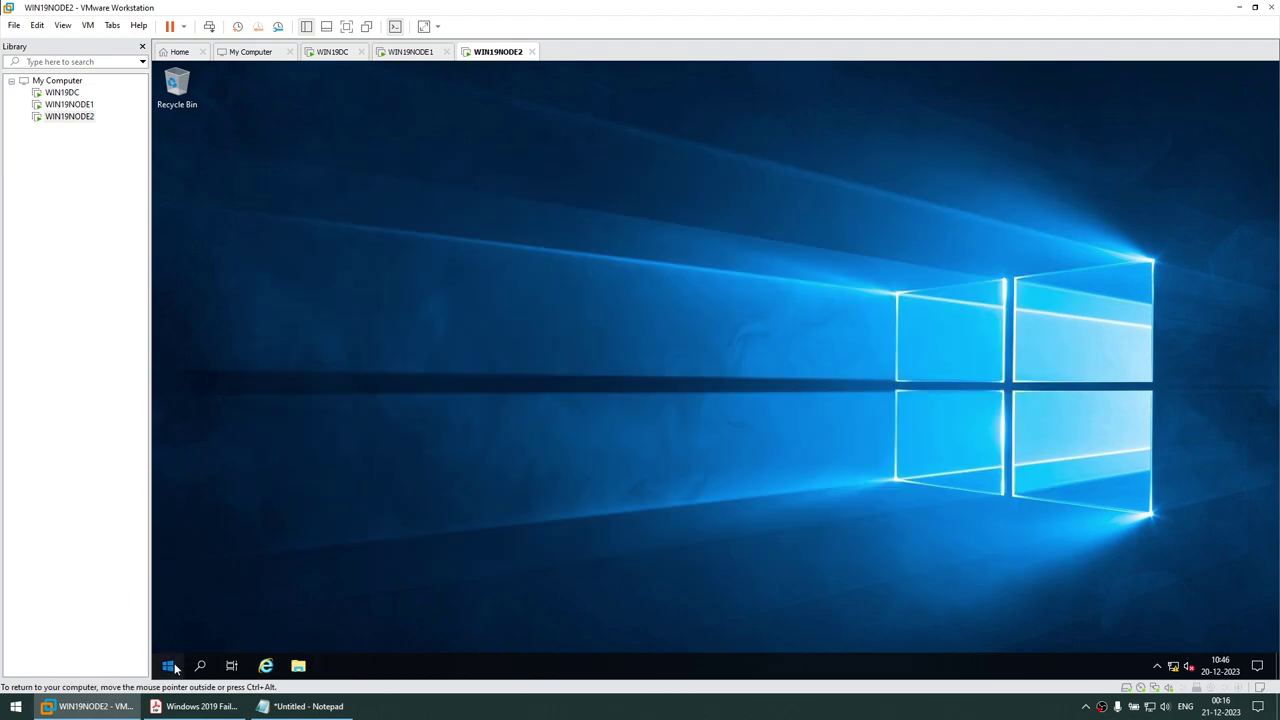
left_click(168, 666)
left_click(825, 390)
key("super+e")
right_click(395, 328)
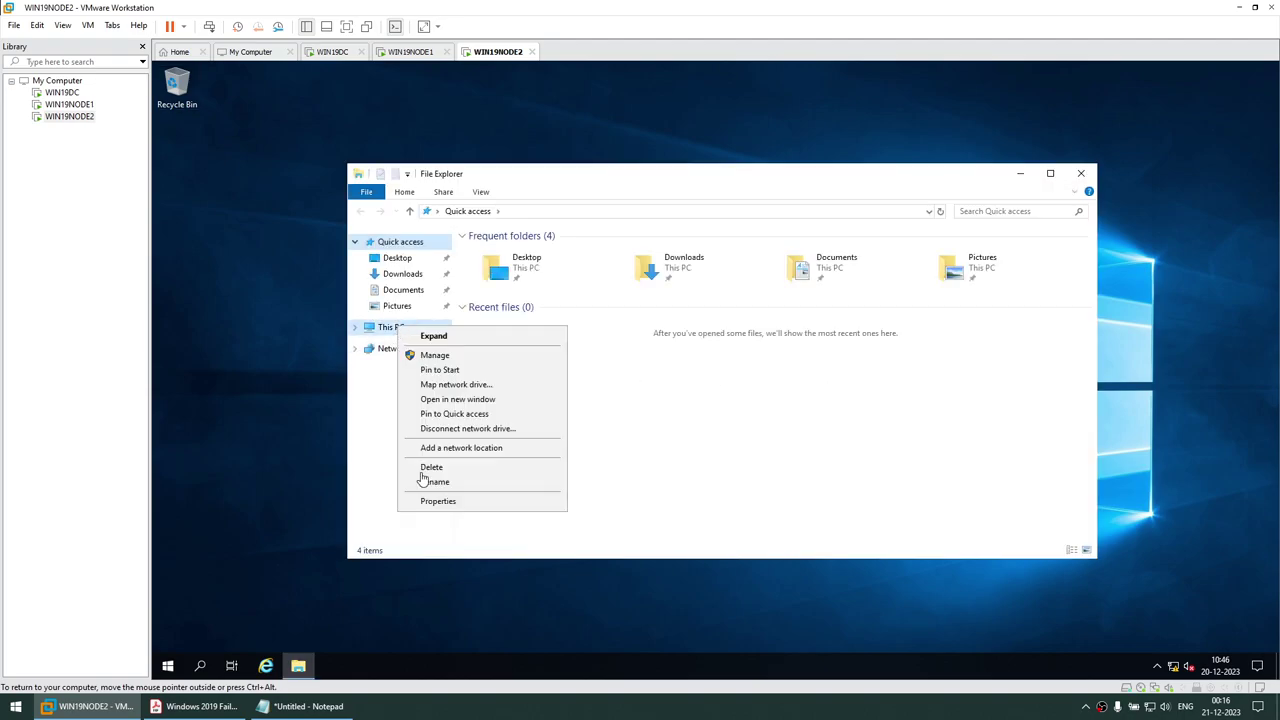
left_click(438, 501)
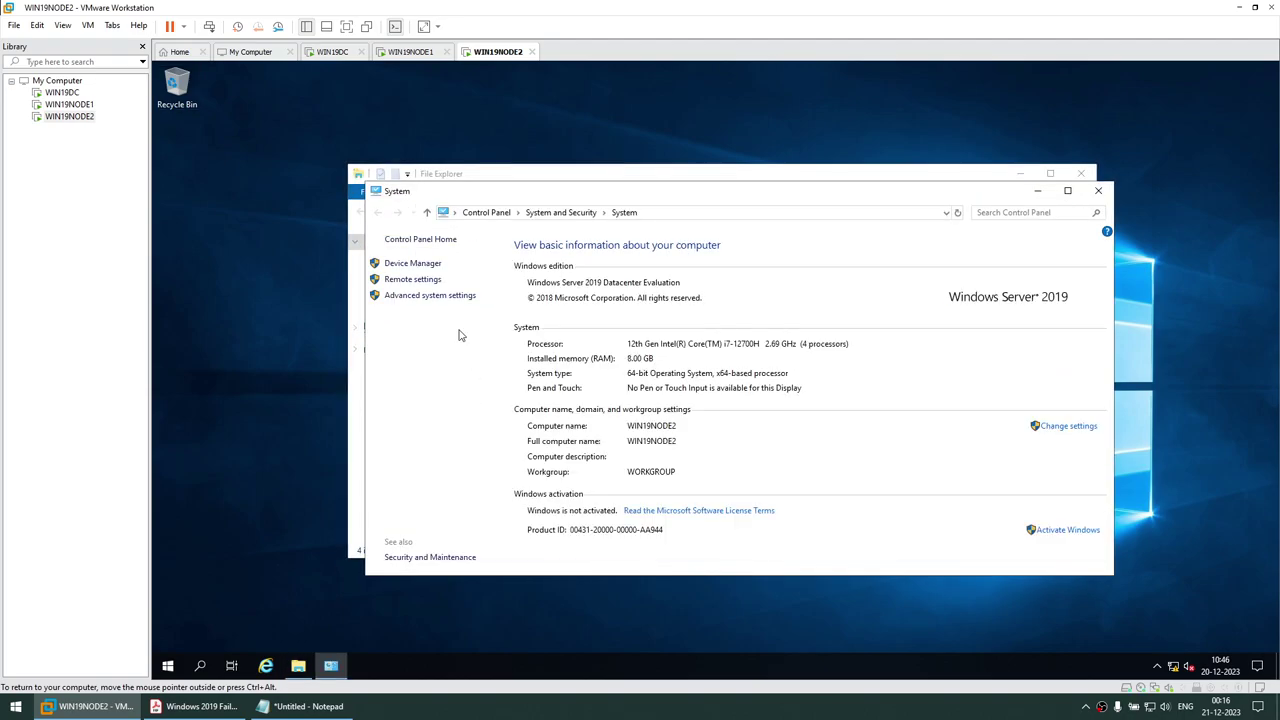
left_click(1070, 428)
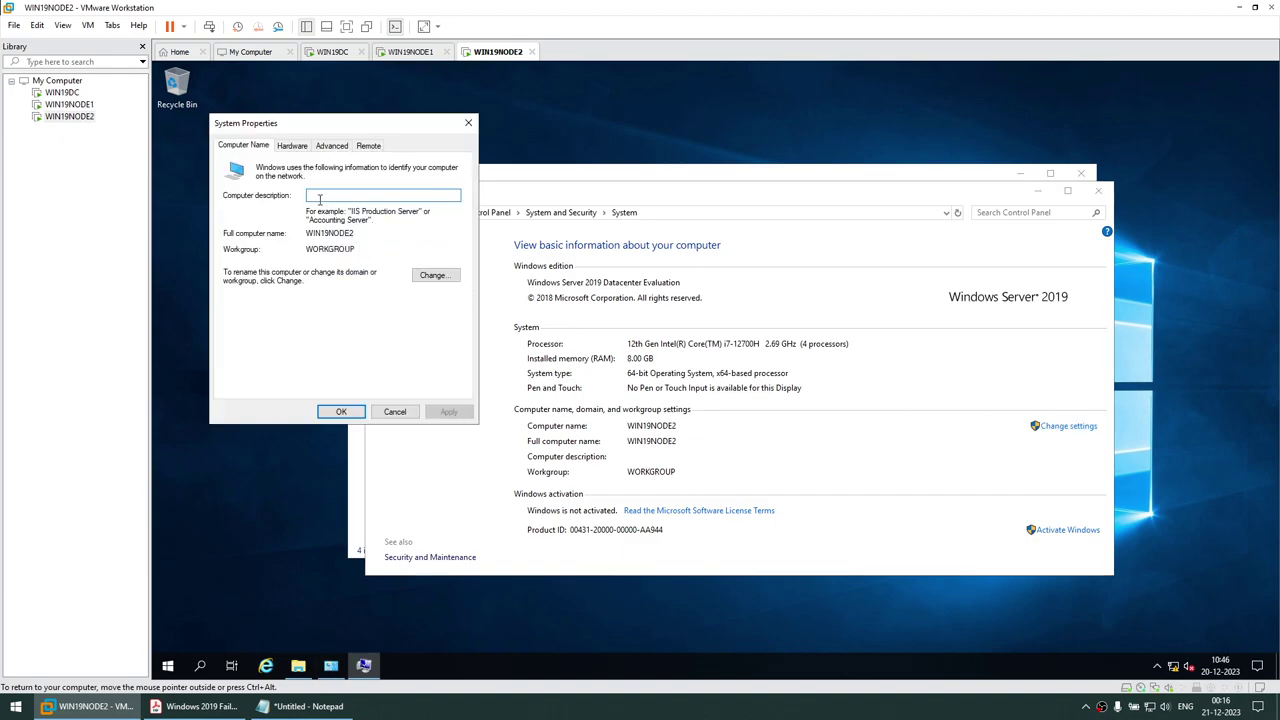
Set WIN19NODE2's membership to the DB.COM domain and enter the domain admin credentials
left_click(437, 276)
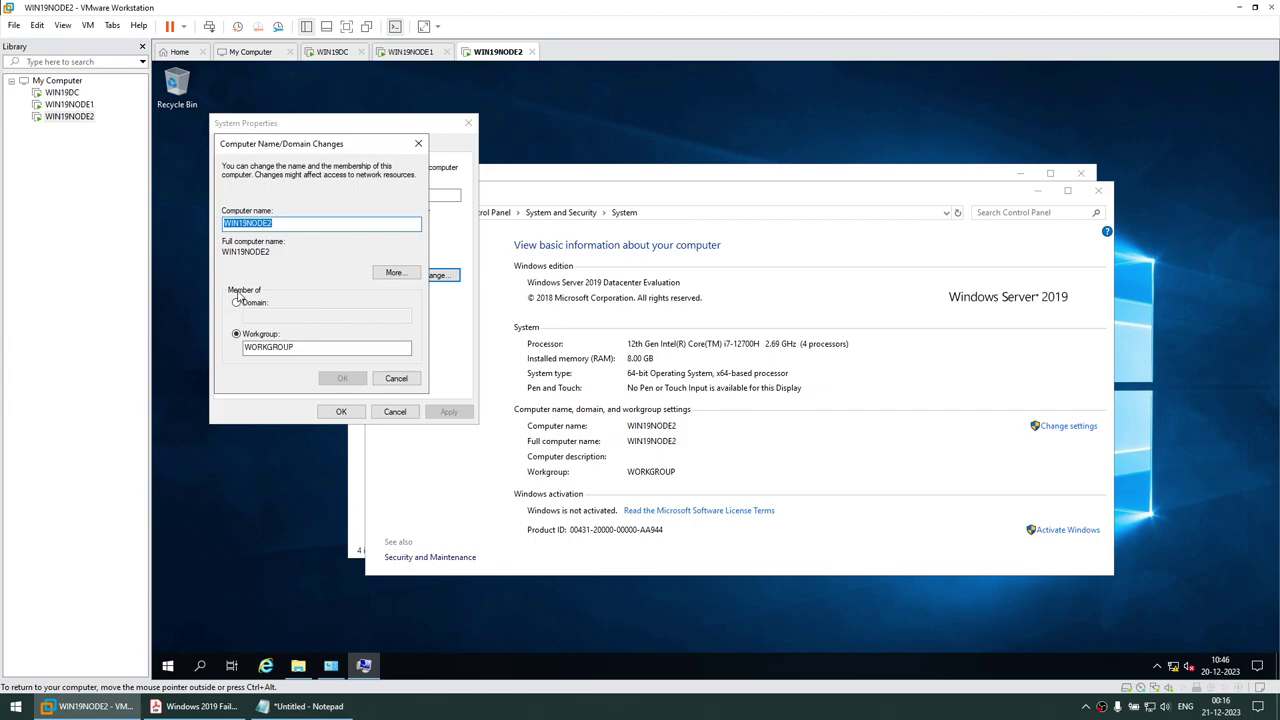
left_click(237, 302)
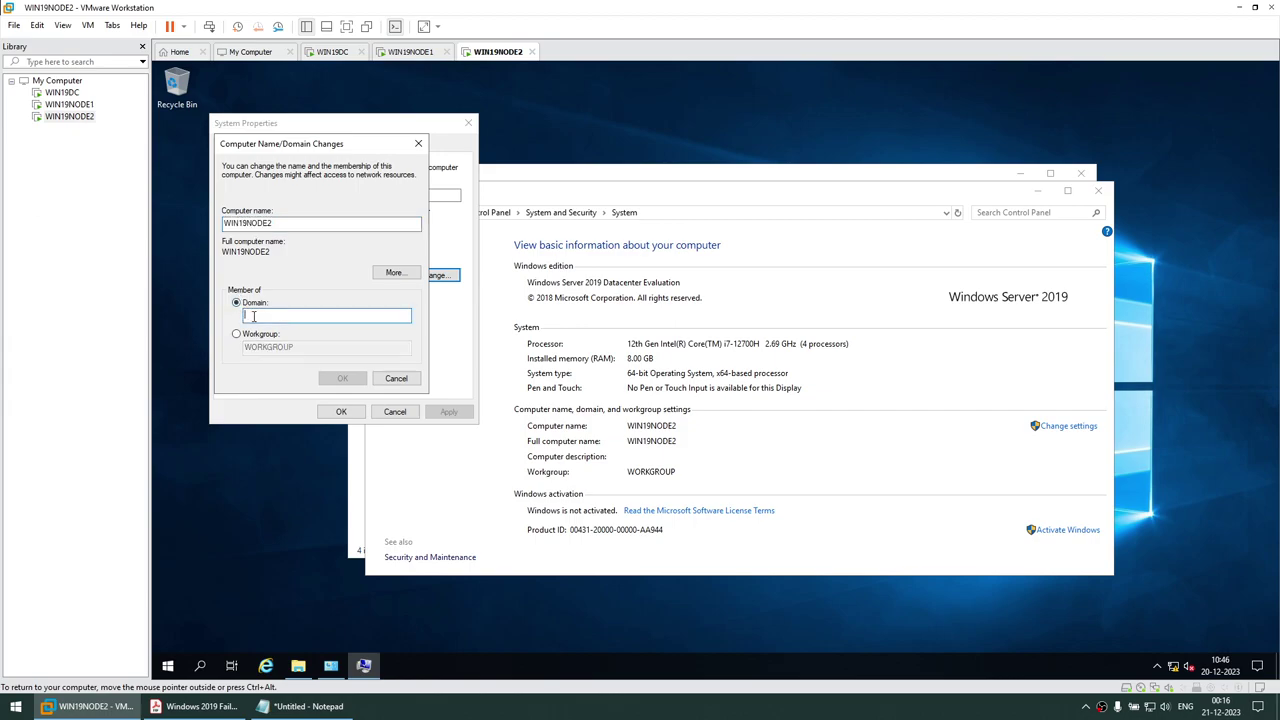
type("DB.COM")
left_click(342, 379)
type("SQLSA")
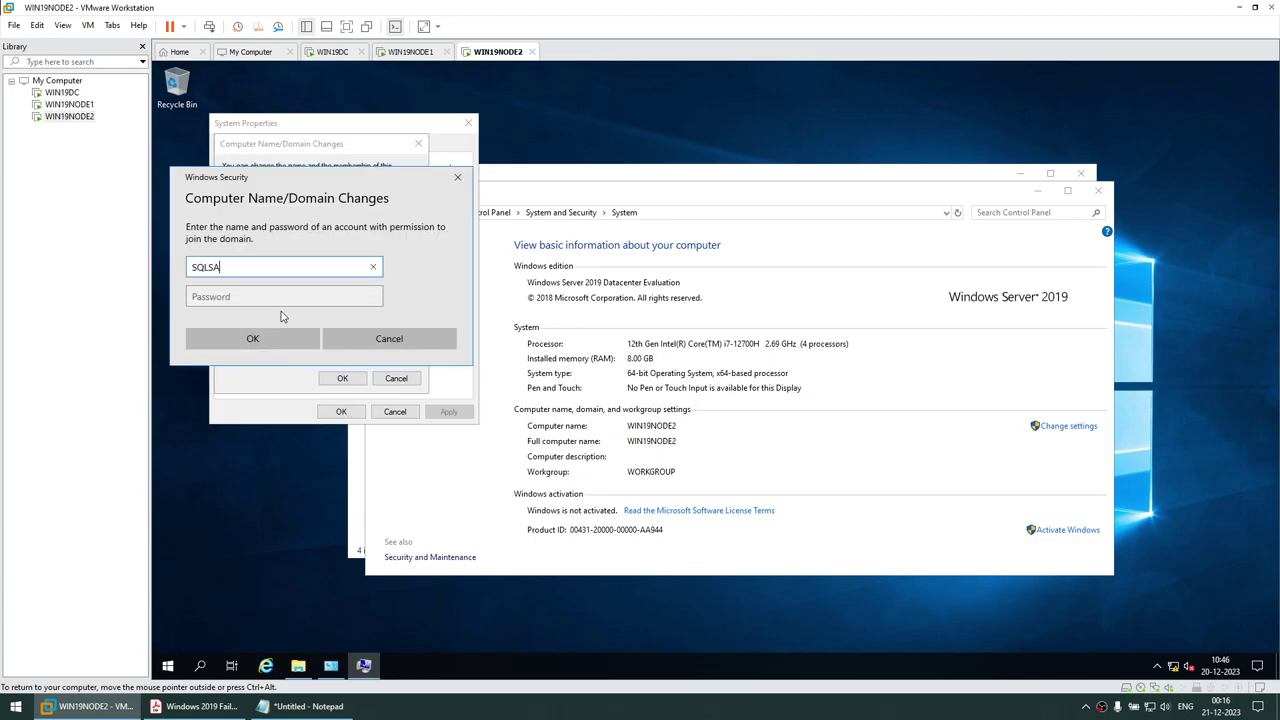
key("Tab")
type("••")
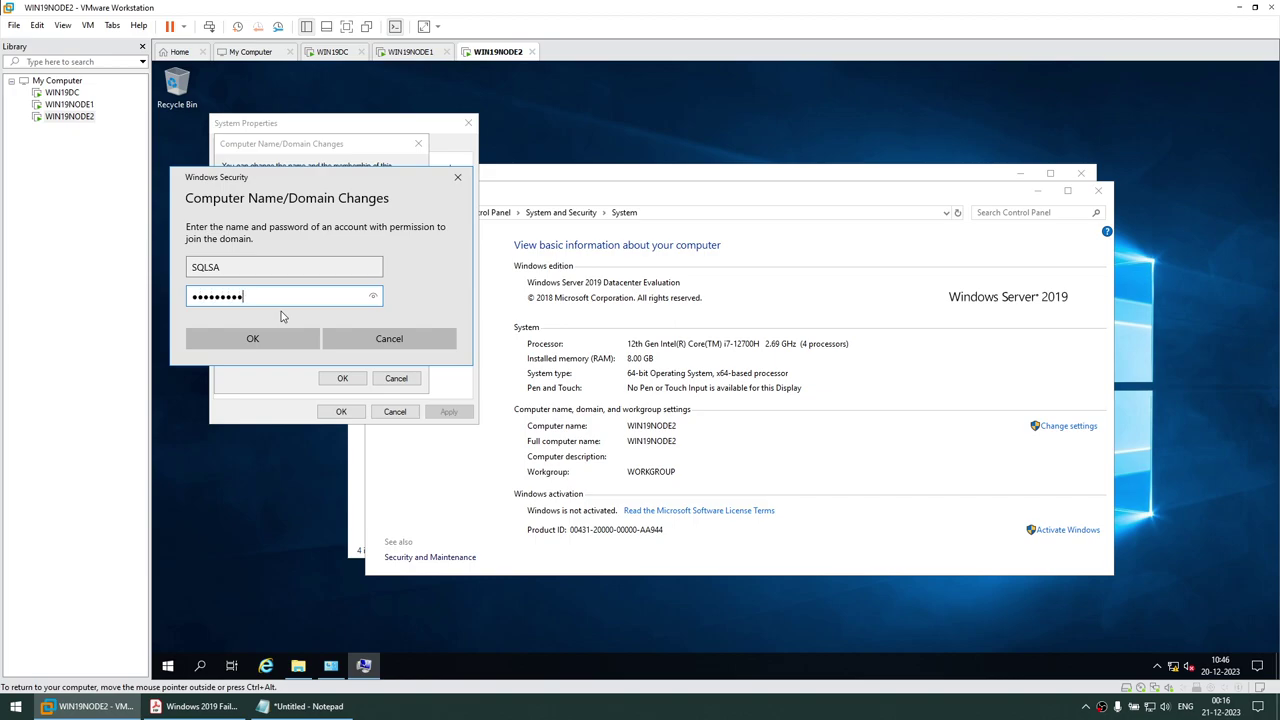
left_click(277, 332)
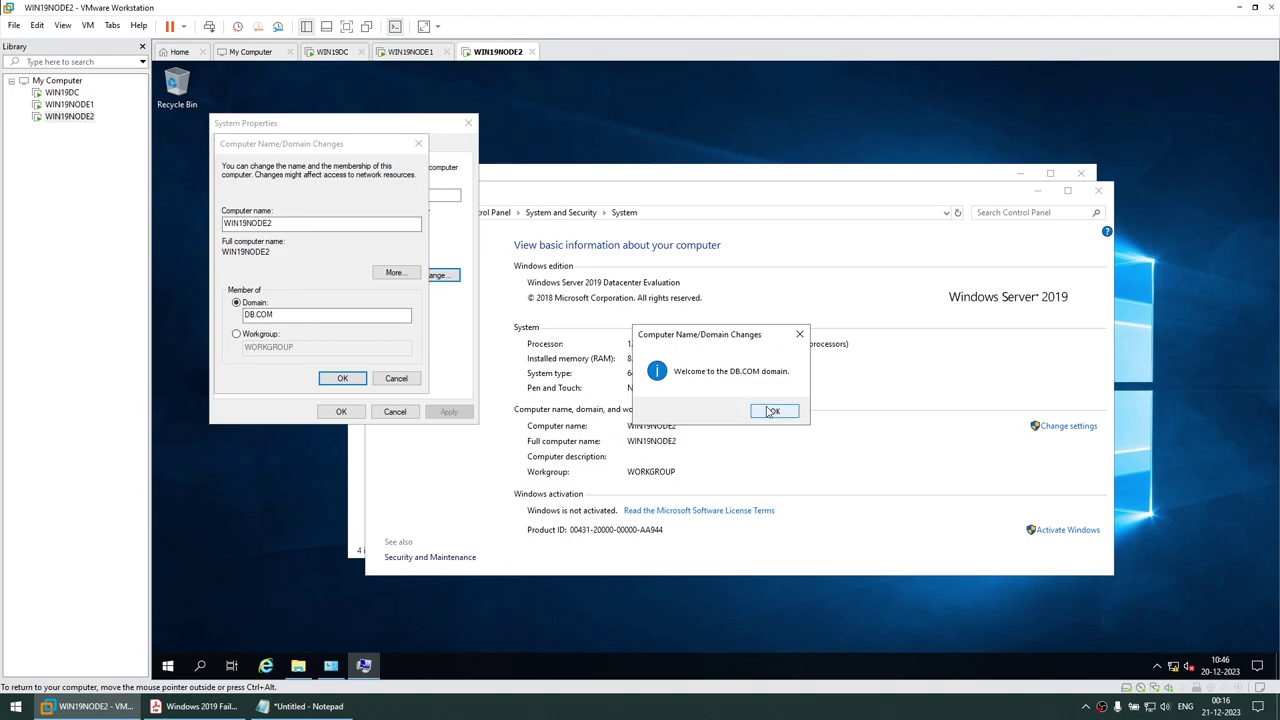
Acknowledge the DB.COM welcome and restart notices, then restart WIN19NODE2 now
left_click(773, 411)
left_click(777, 385)
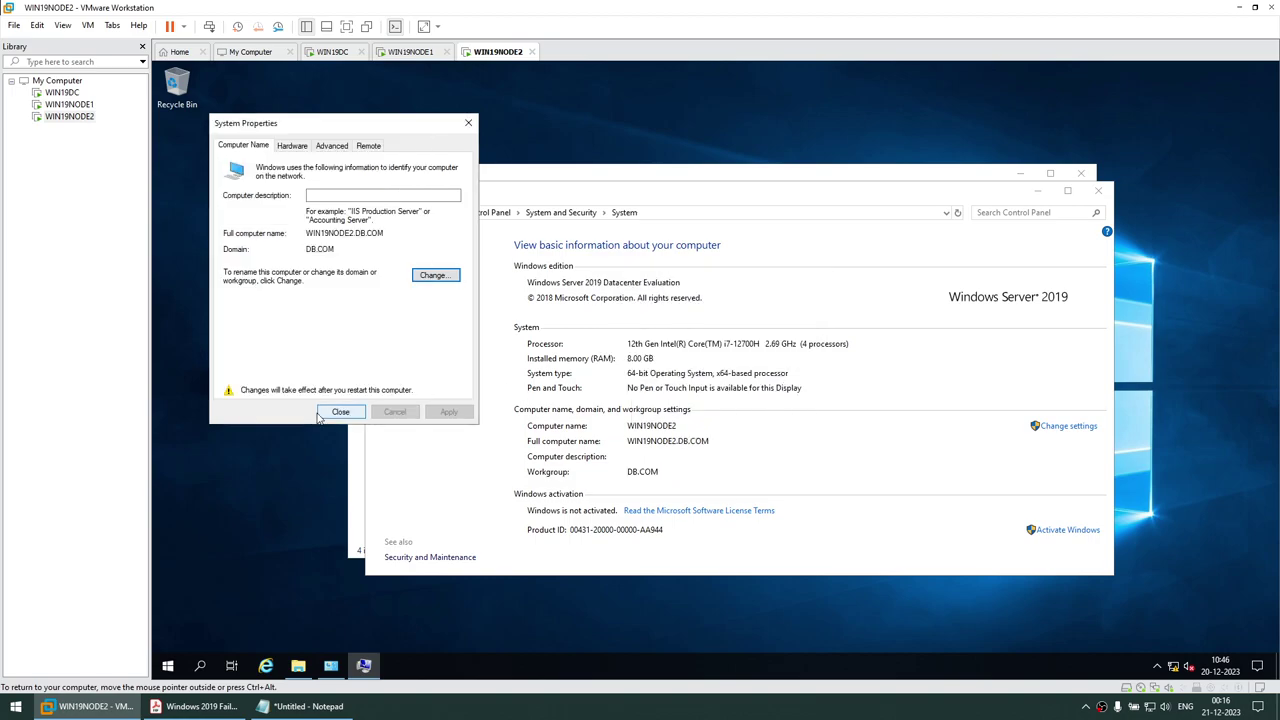
left_click(338, 413)
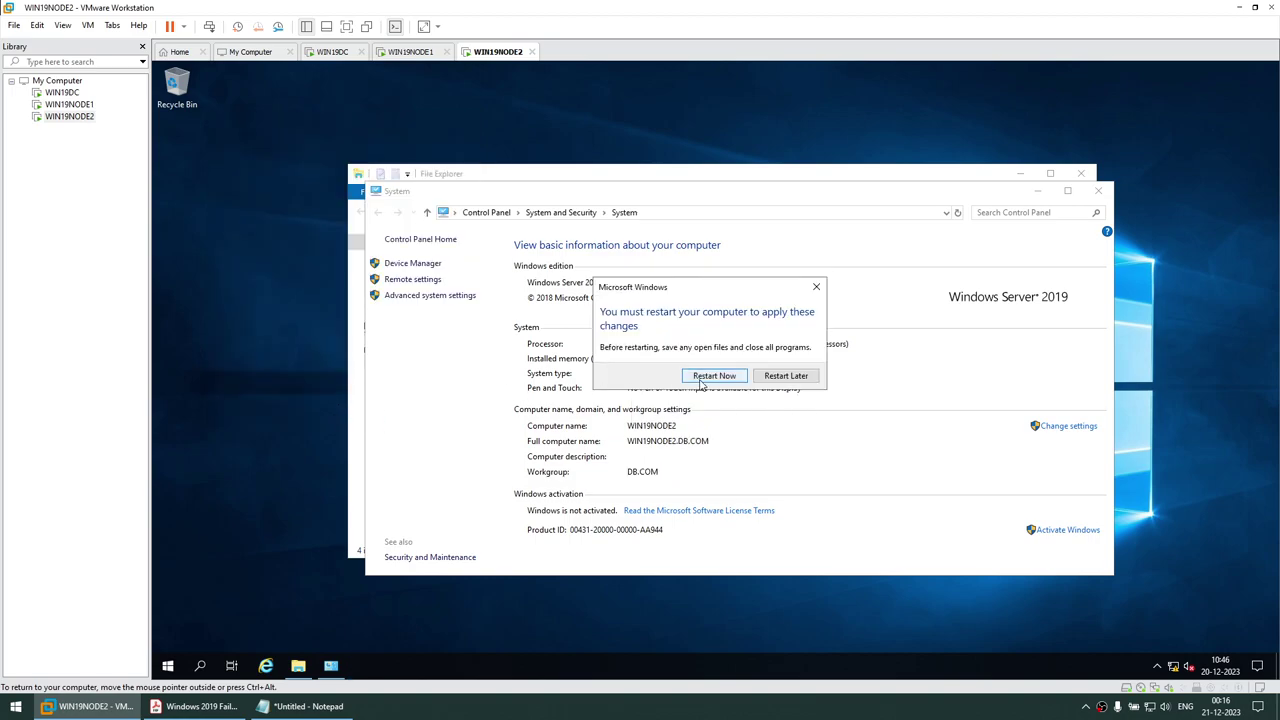
left_click(701, 383)
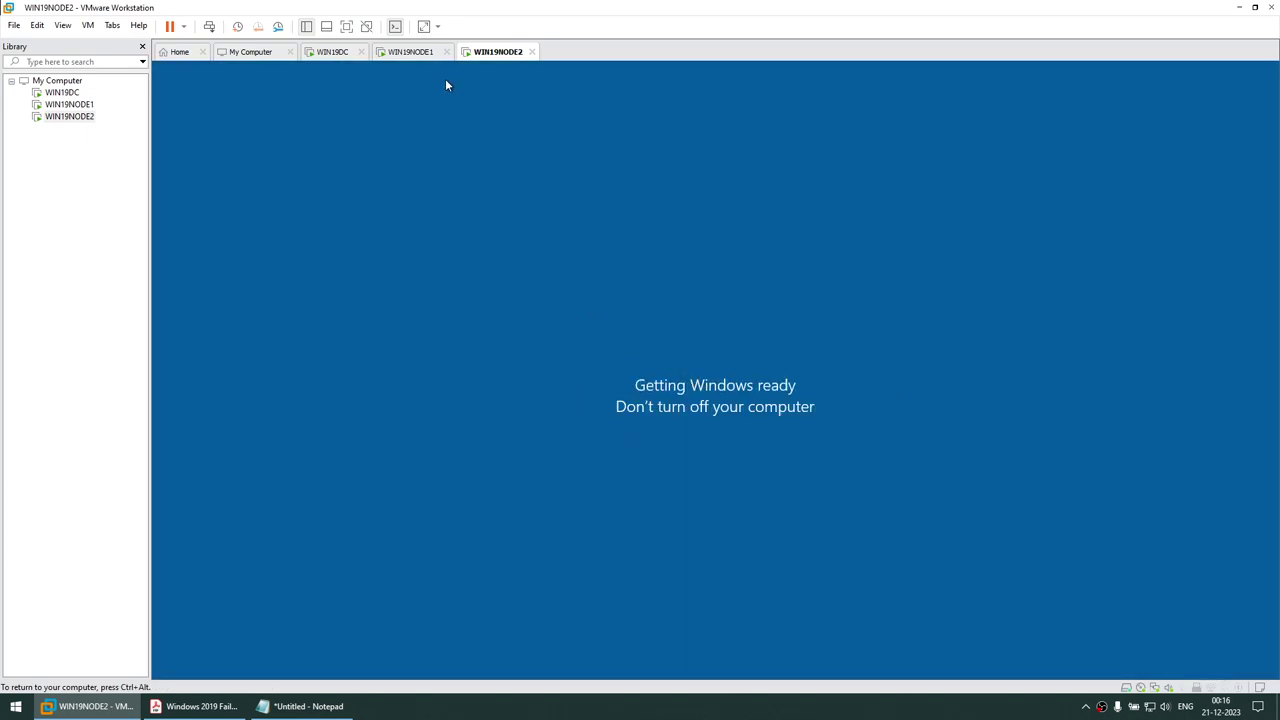
Scroll the failover cluster guide to the iSCSI login steps, highlighting 'Failover clustering' and DB.COM
left_click(426, 51)
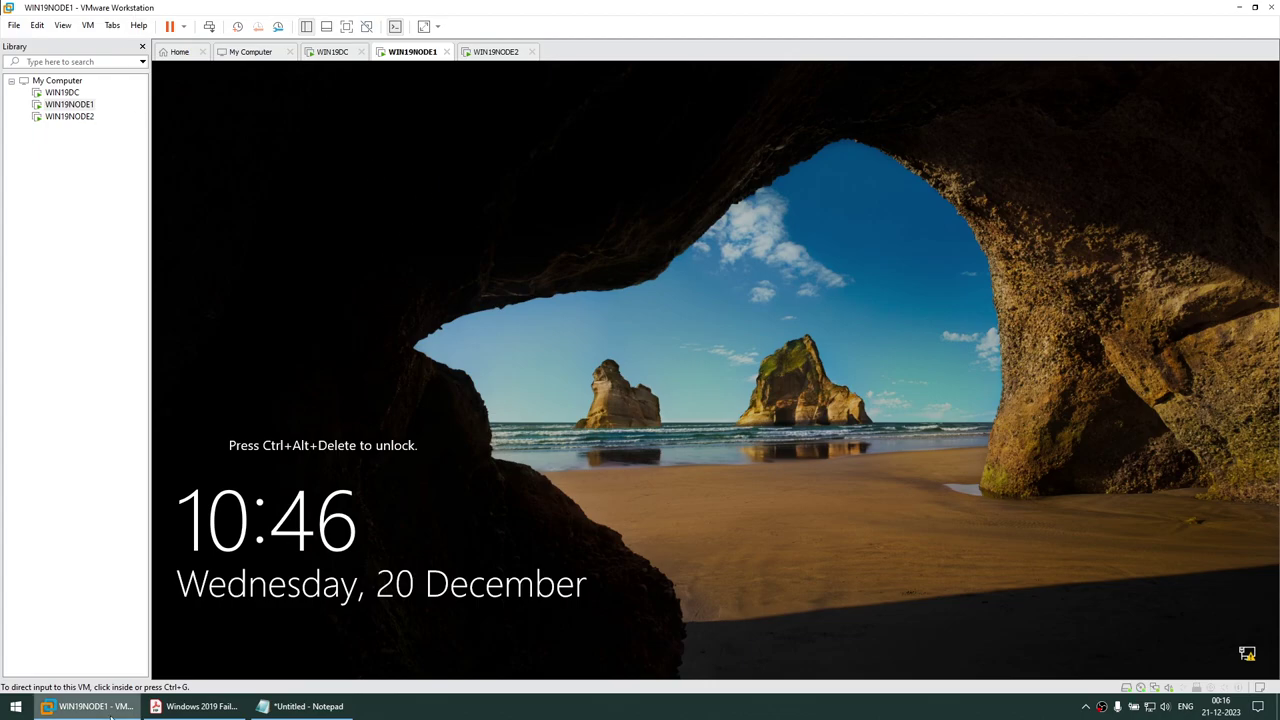
left_click(192, 708)
scroll(494, 358, "up", 7)
scroll(494, 358, "down", 1)
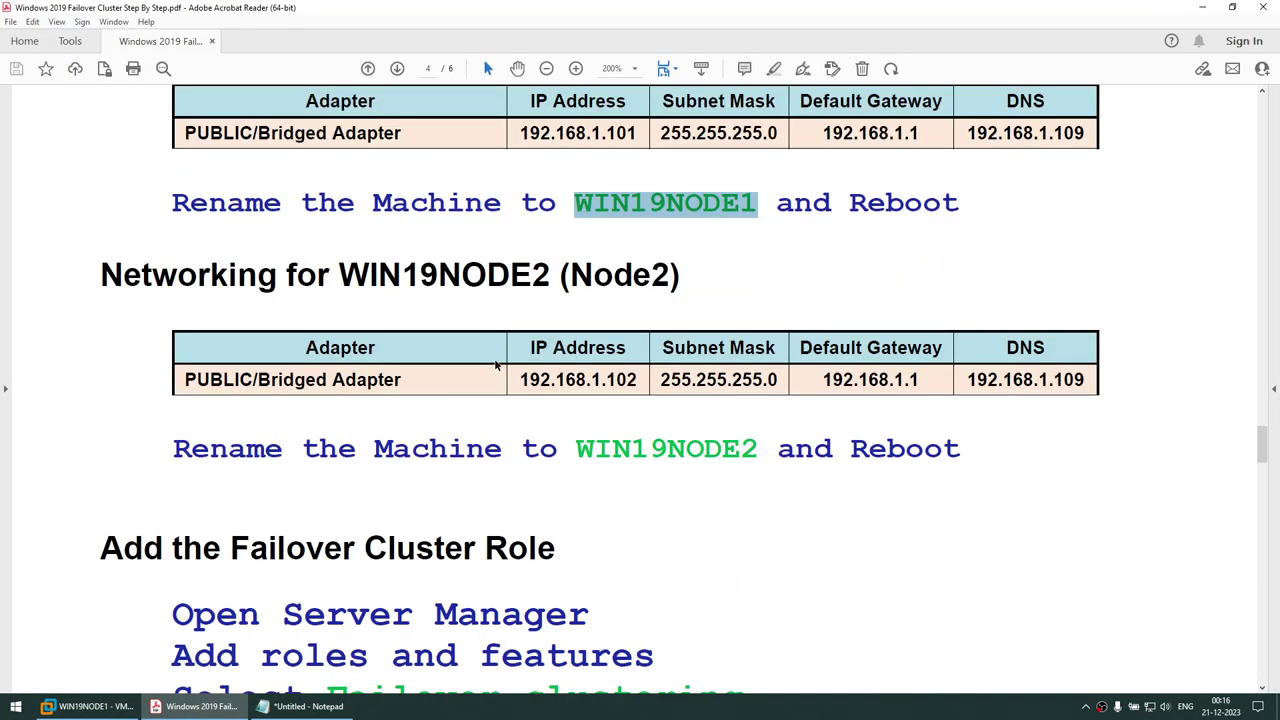
scroll(519, 303, "up", 2)
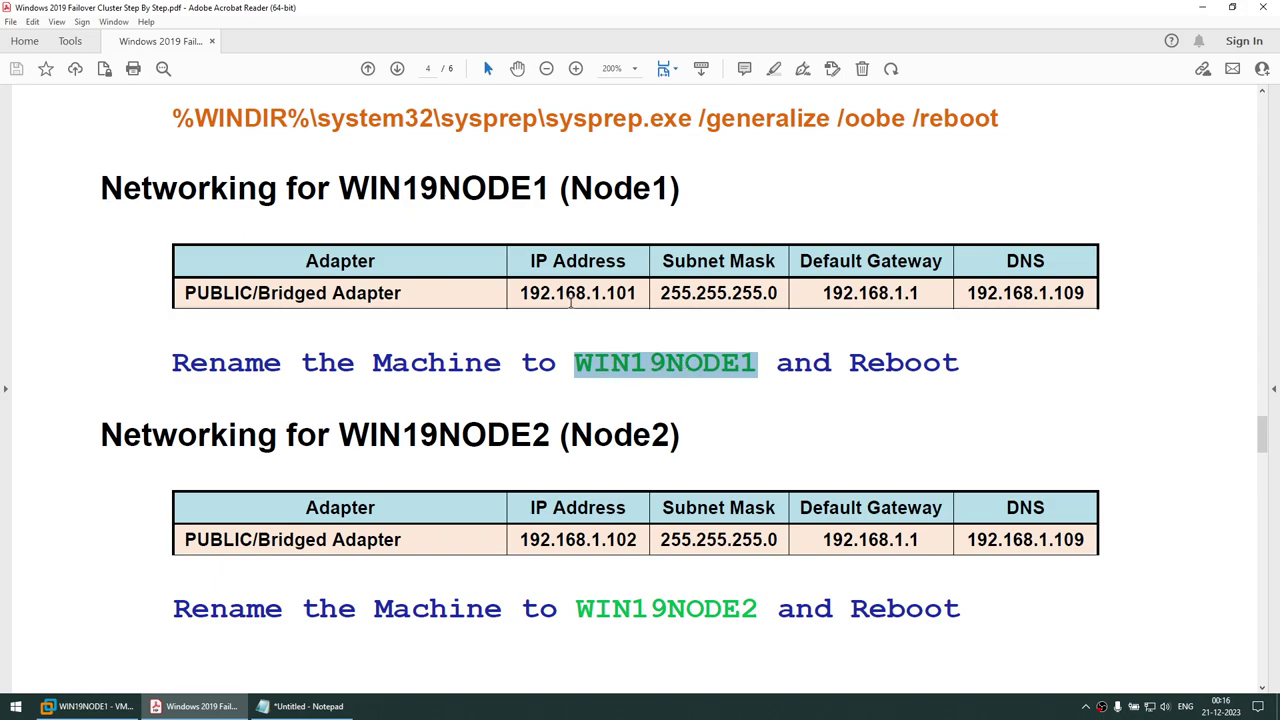
scroll(555, 296, "down", 2)
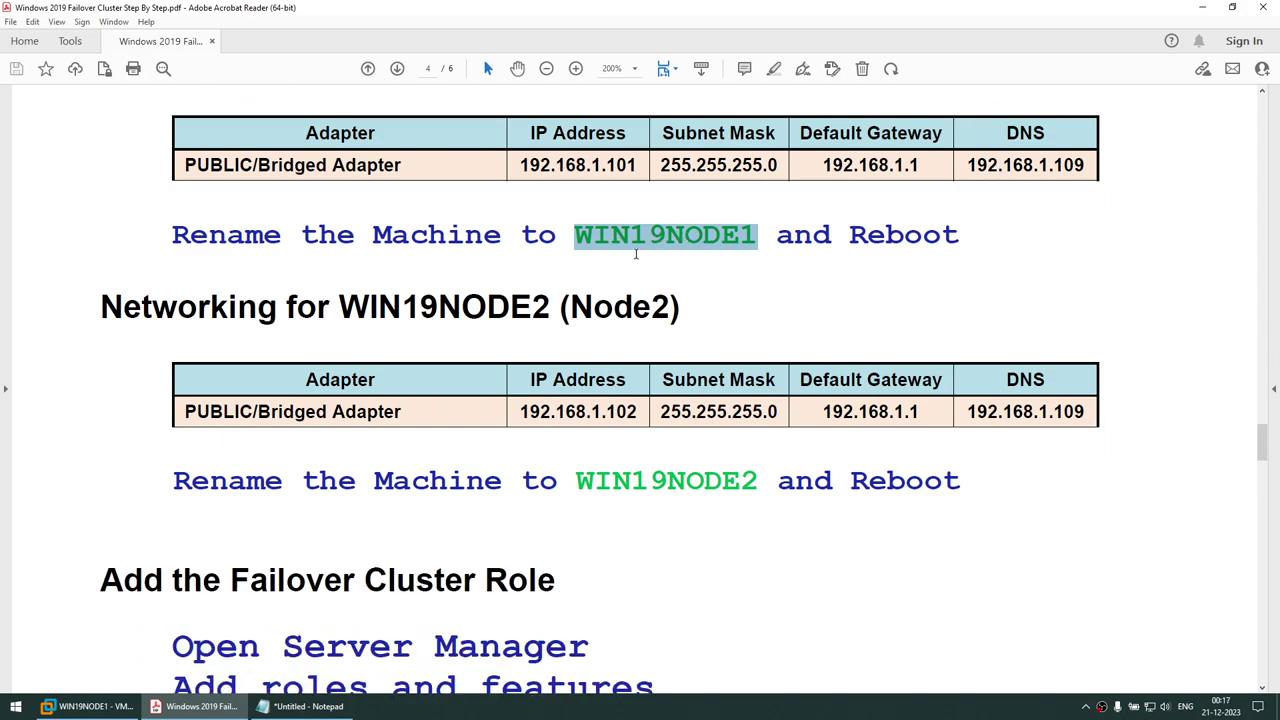
left_click_drag(848, 233, 925, 234)
scroll(747, 290, "down", 5)
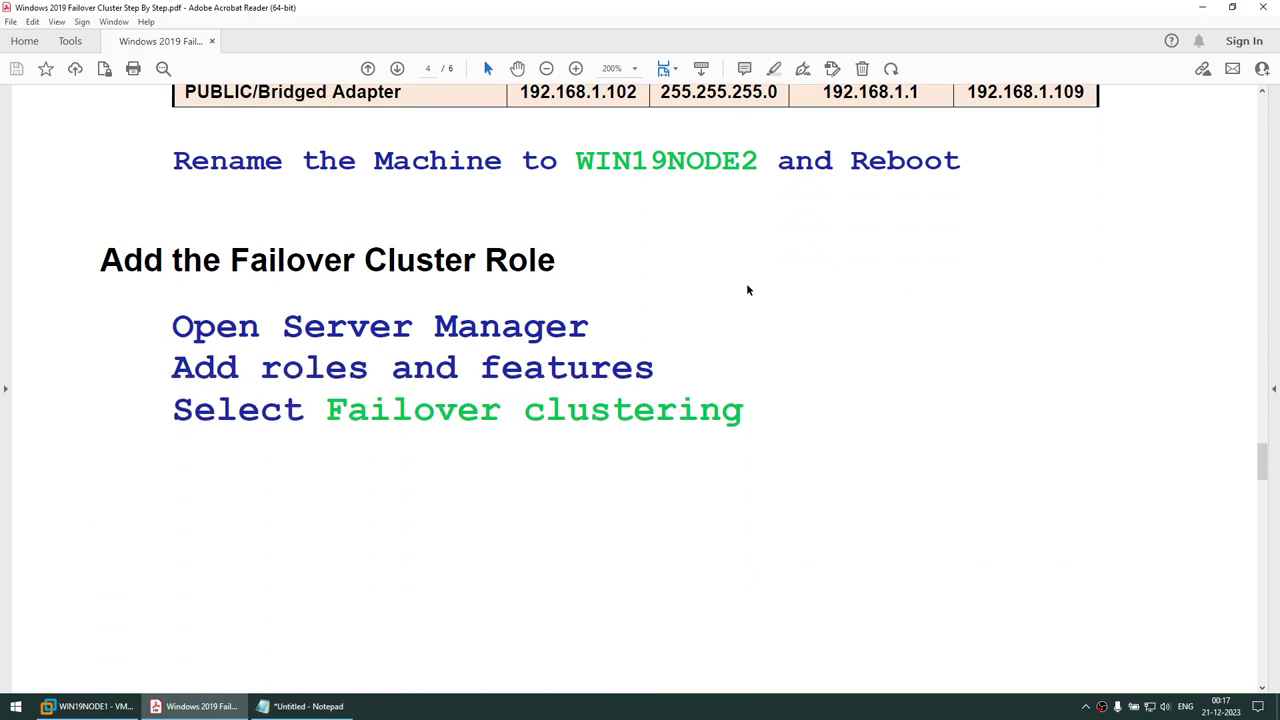
left_click_drag(331, 413, 723, 409)
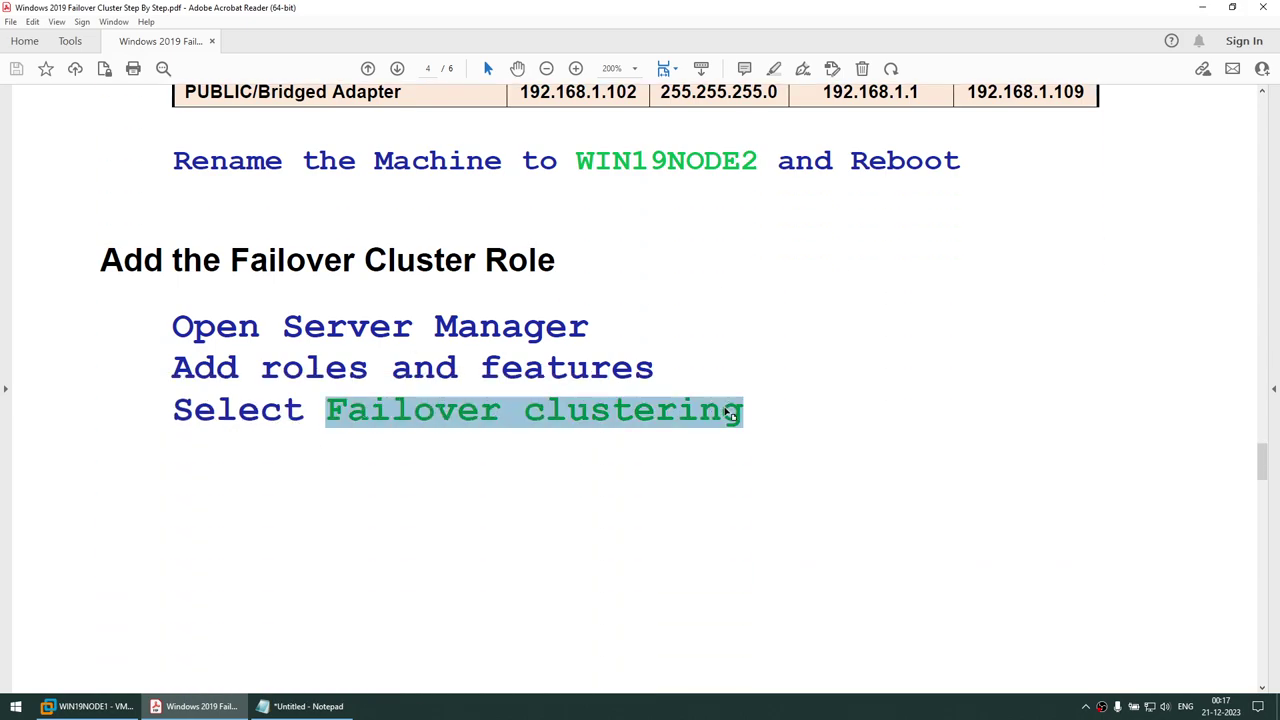
scroll(800, 397, "down", 10)
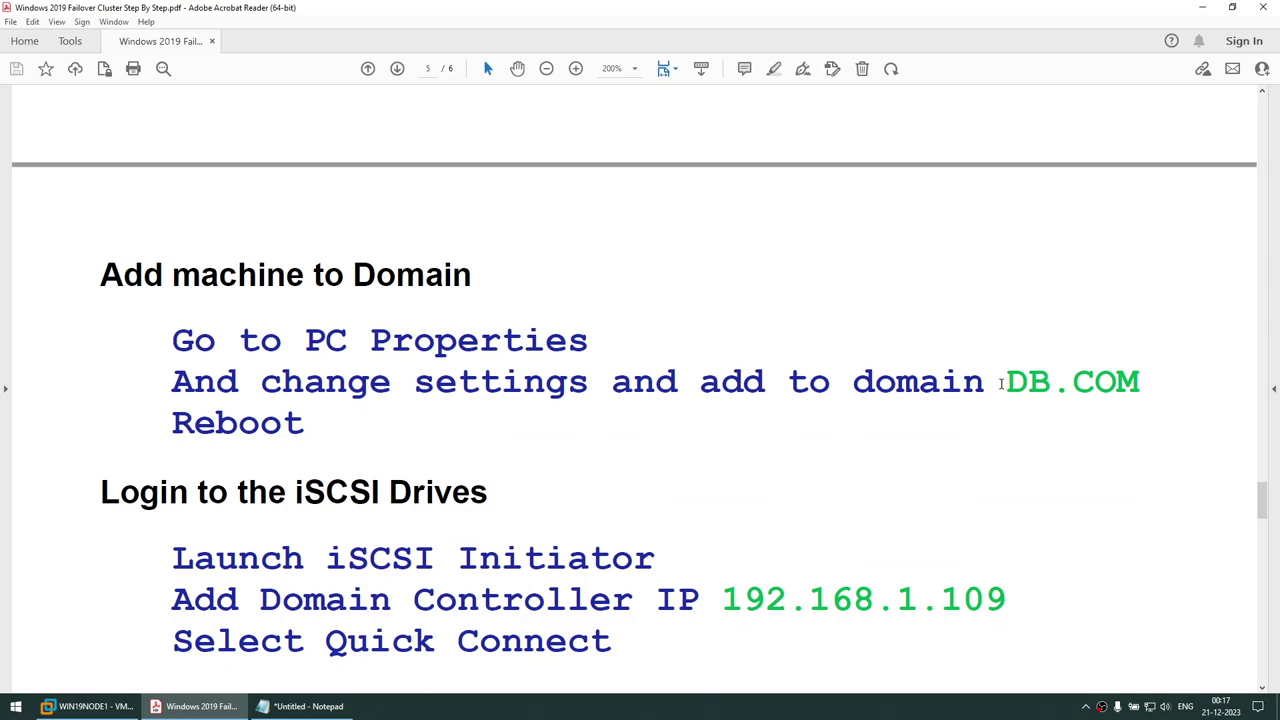
left_click_drag(1000, 384, 1140, 384)
scroll(327, 369, "down", 5)
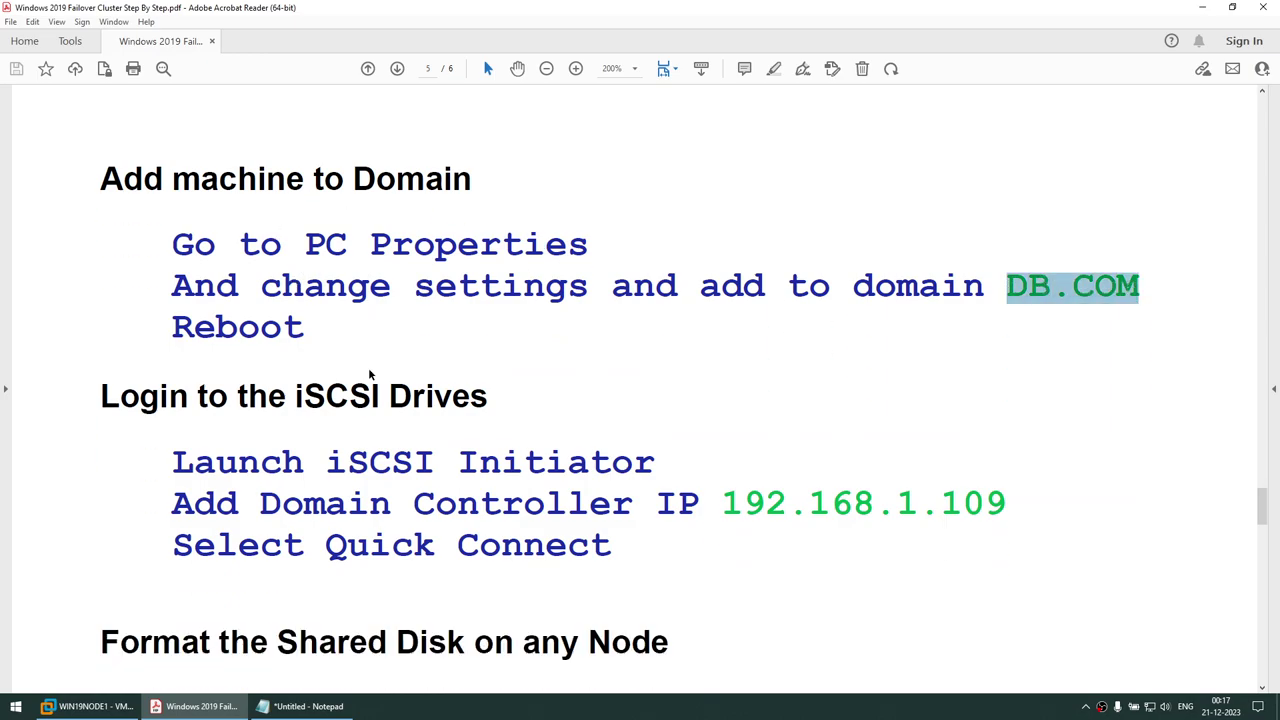
scroll(368, 369, "down", 1)
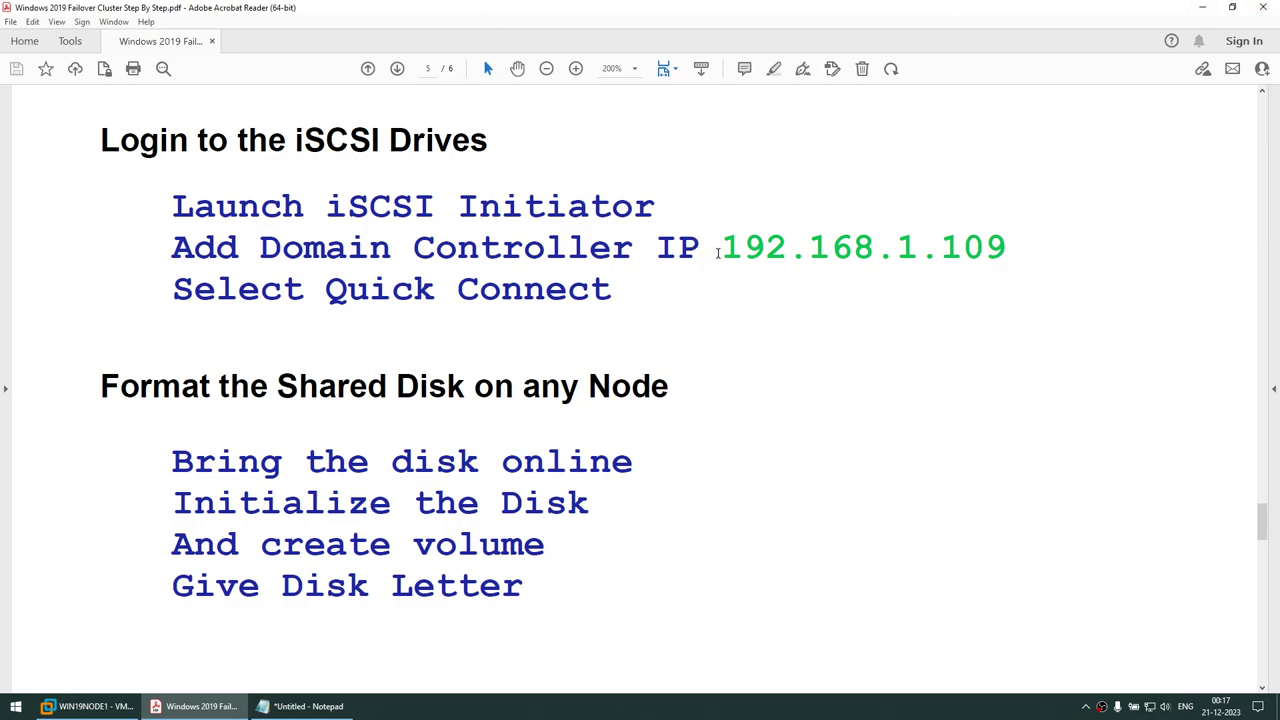
Copy the domain controller IP 192.168.1.109 from the guide and bring up Notepad
left_click_drag(717, 253, 1008, 258)
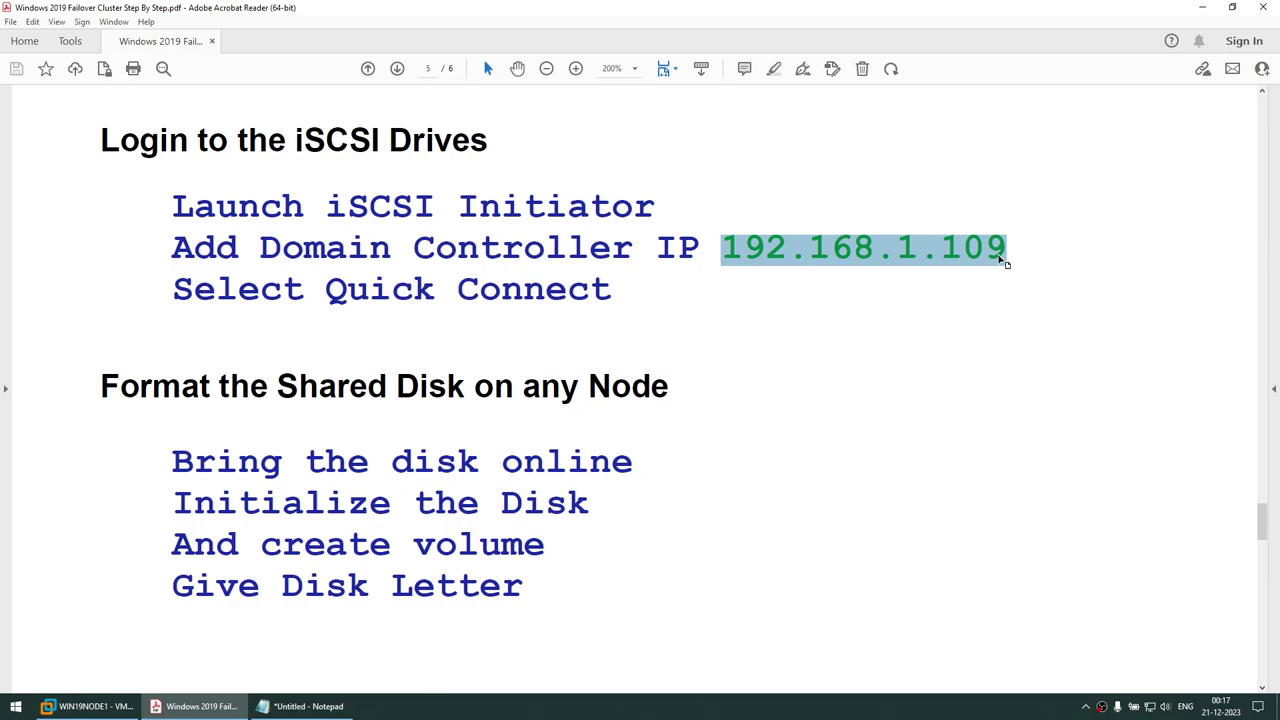
right_click(928, 258)
left_click(951, 265)
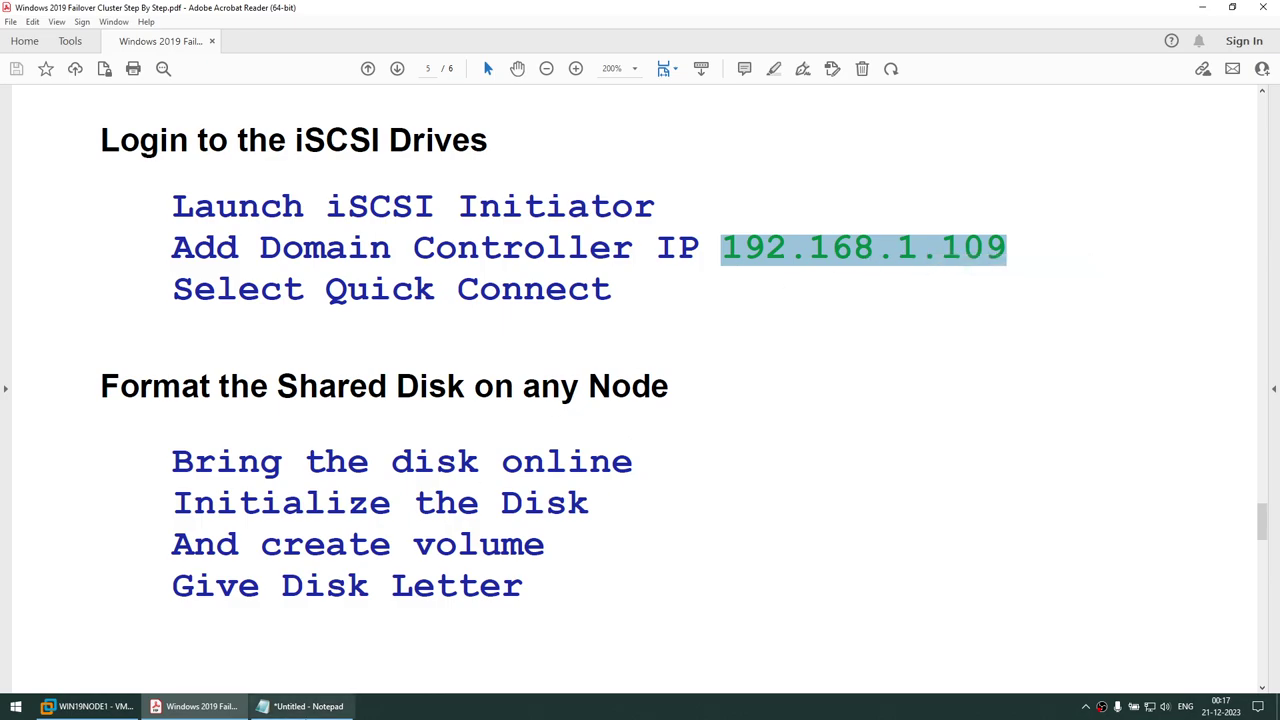
left_click(88, 706)
left_click(273, 707)
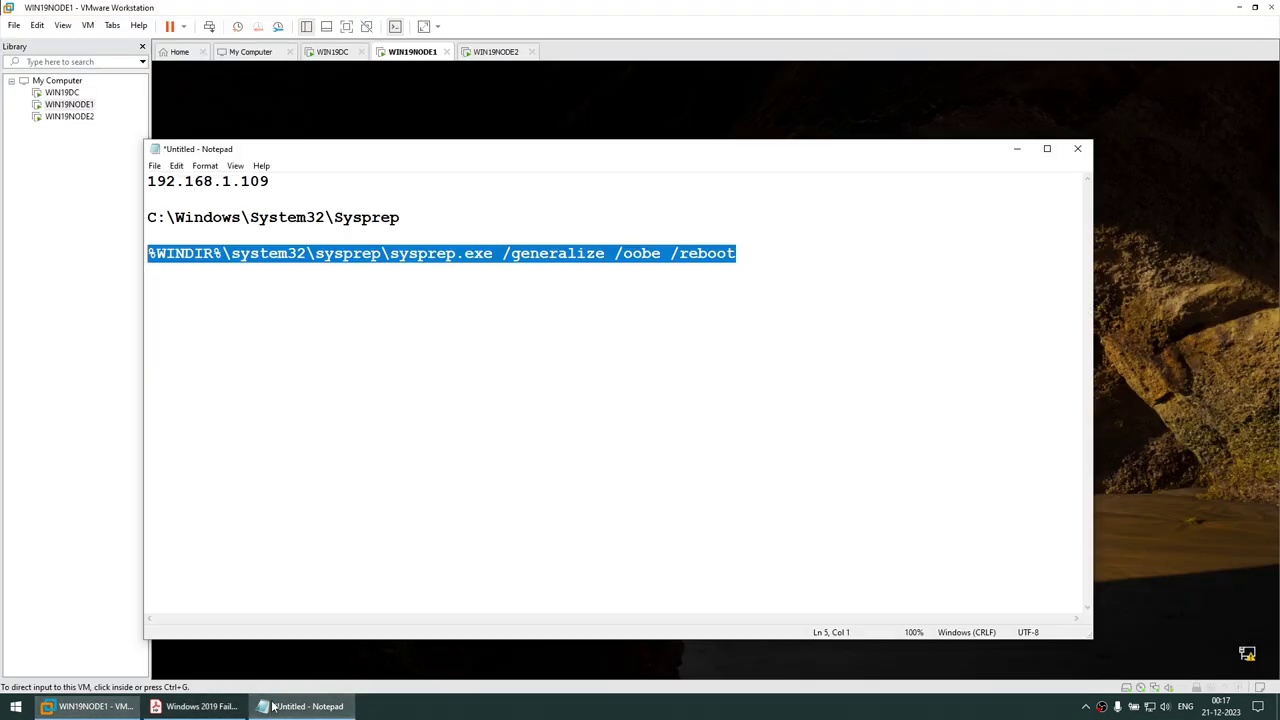
Send Ctrl+Alt+Del to WIN19NODE1 and sign in with the administrator password
left_click_drag(297, 184, 31, 178)
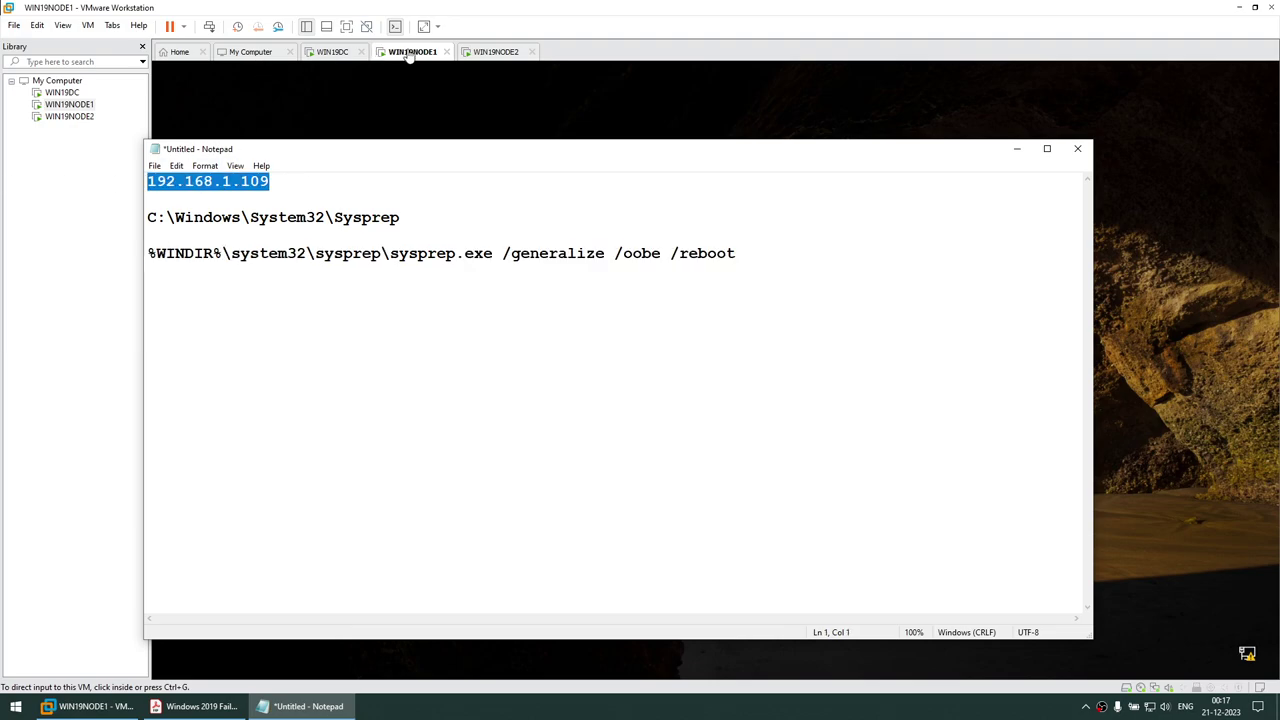
left_click(408, 57)
left_click(88, 25)
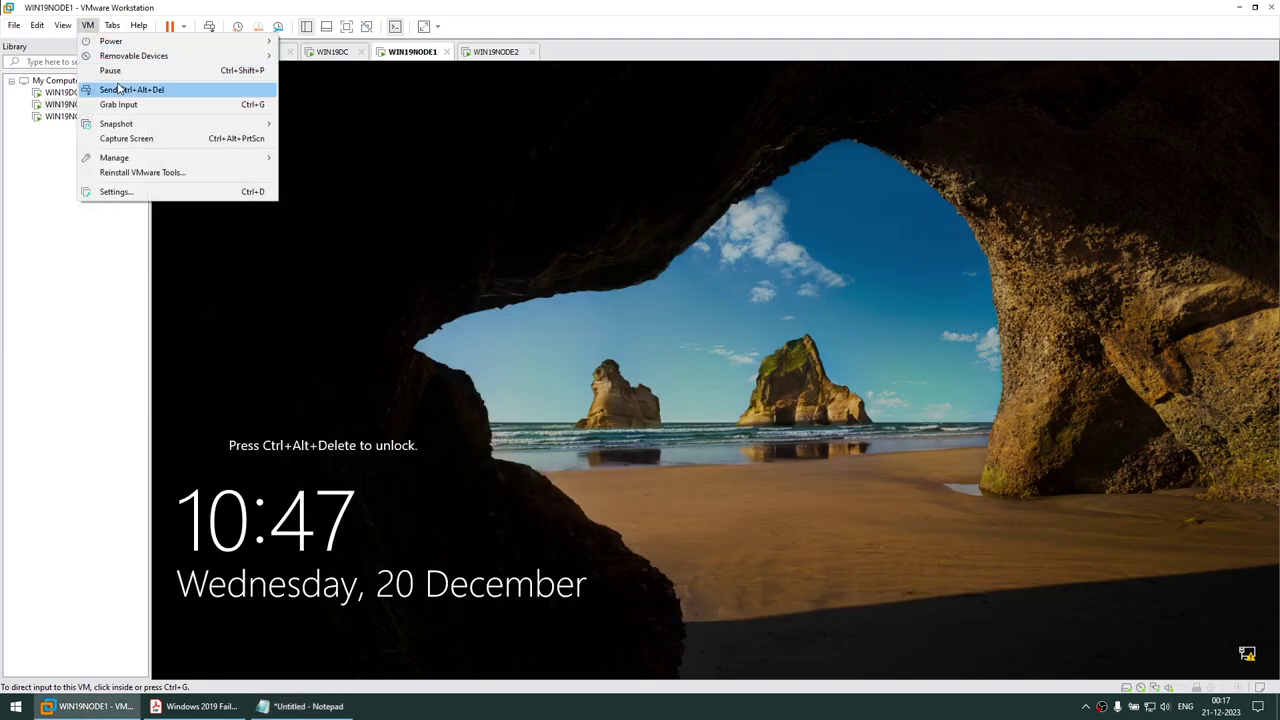
left_click(118, 90)
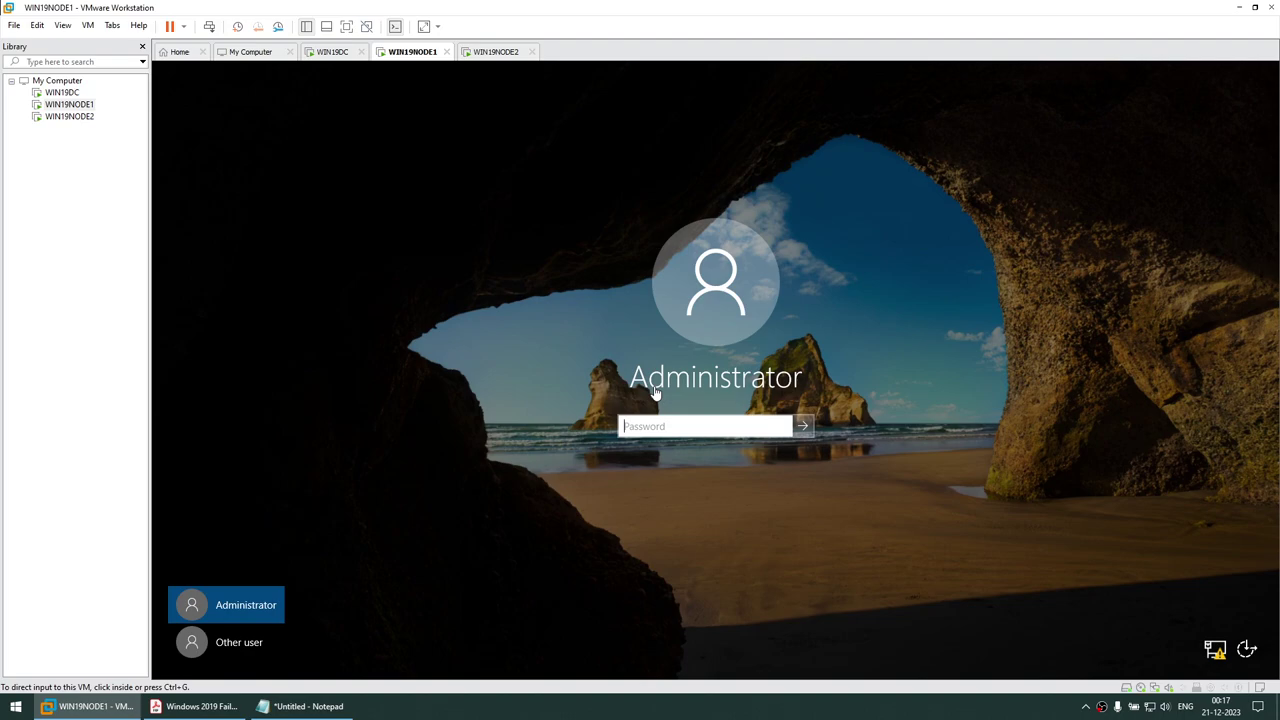
left_click(614, 433)
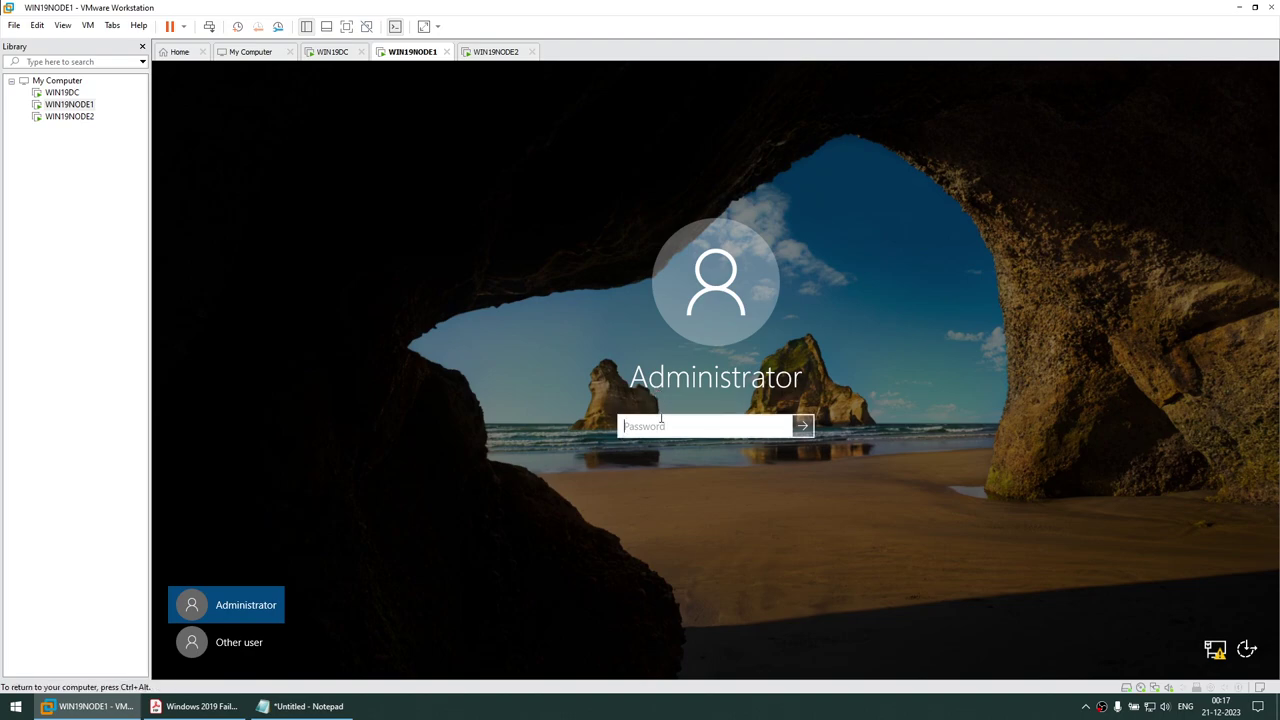
type("Pas")
key("Return")
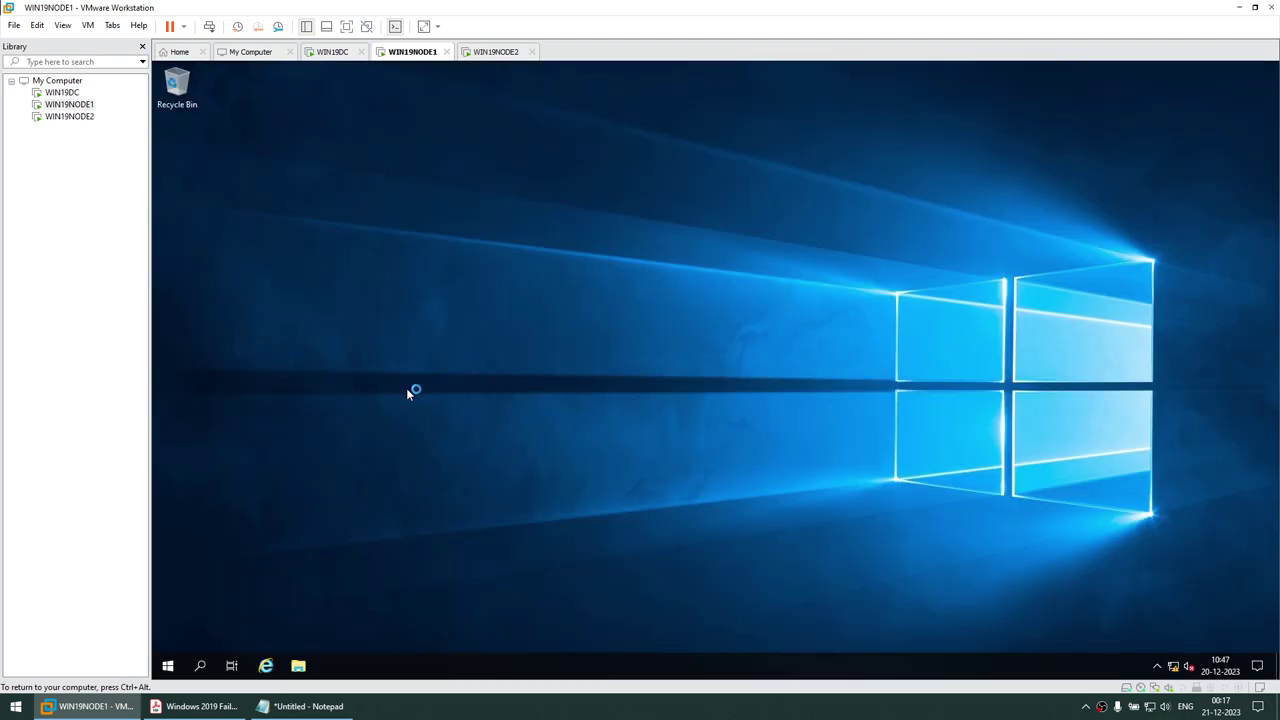
Eject the installation disc from WIN19NODE1's DVD drive in File Explorer
left_click(298, 665)
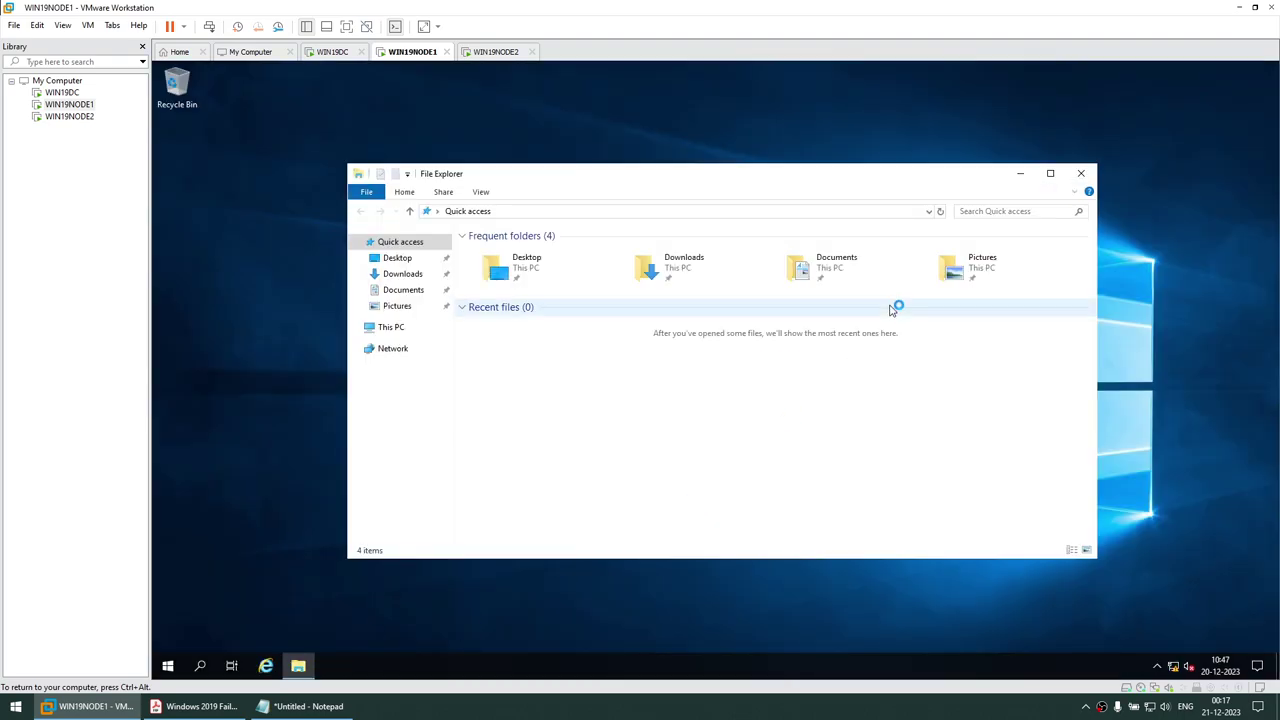
left_click(392, 328)
right_click(656, 401)
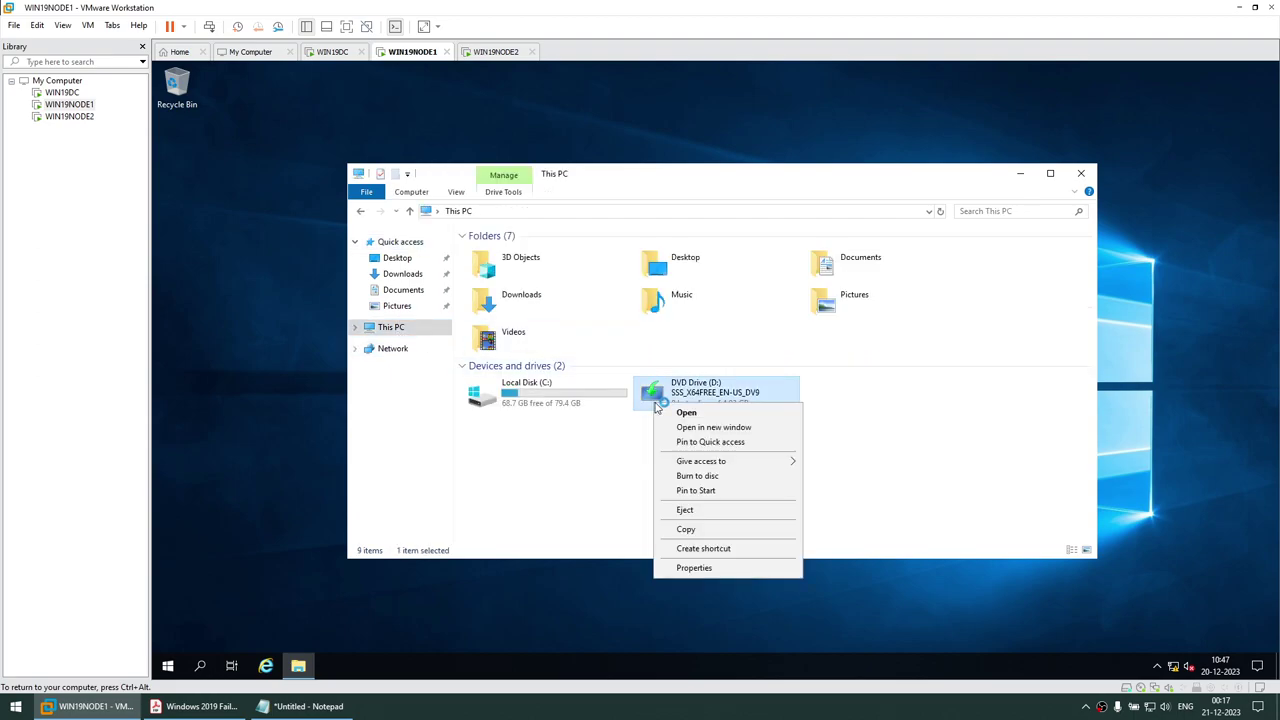
left_click(716, 511)
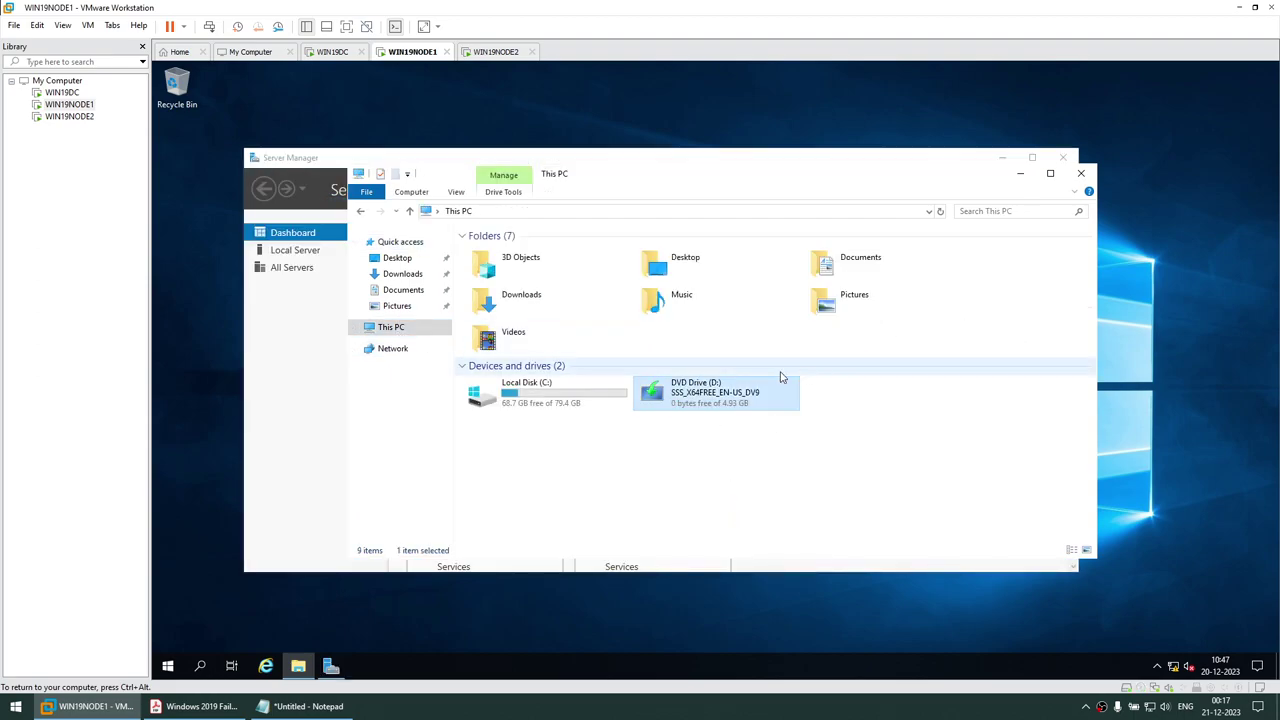
key("ctrl+alt")
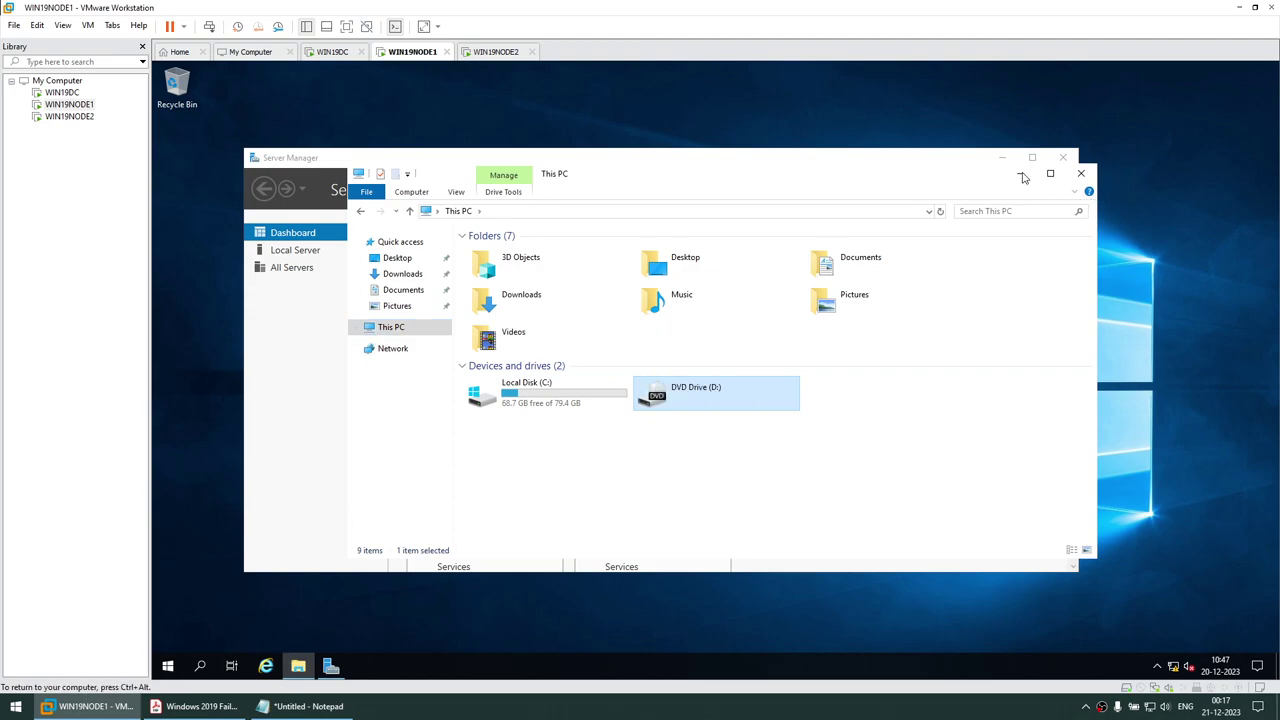
left_click(1020, 173)
Launch Computer Management from Server Manager's Tools menu and position its window
left_click(1002, 157)
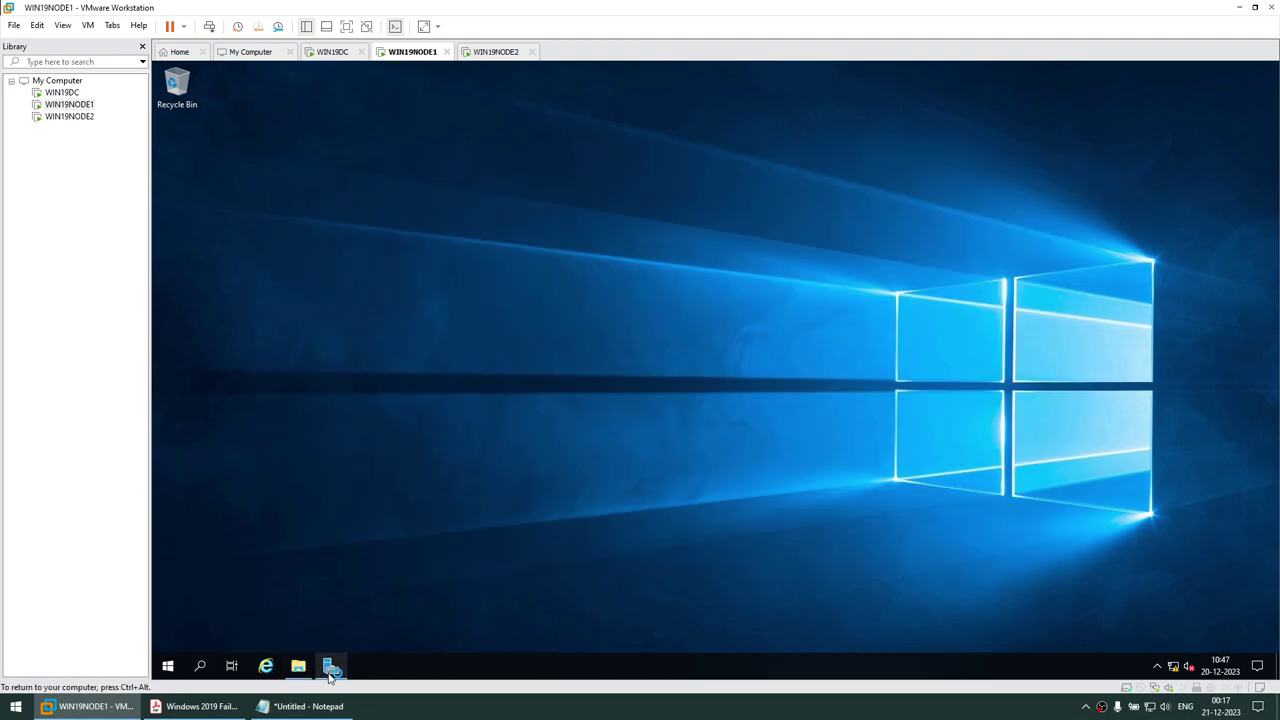
left_click(331, 666)
left_click(984, 191)
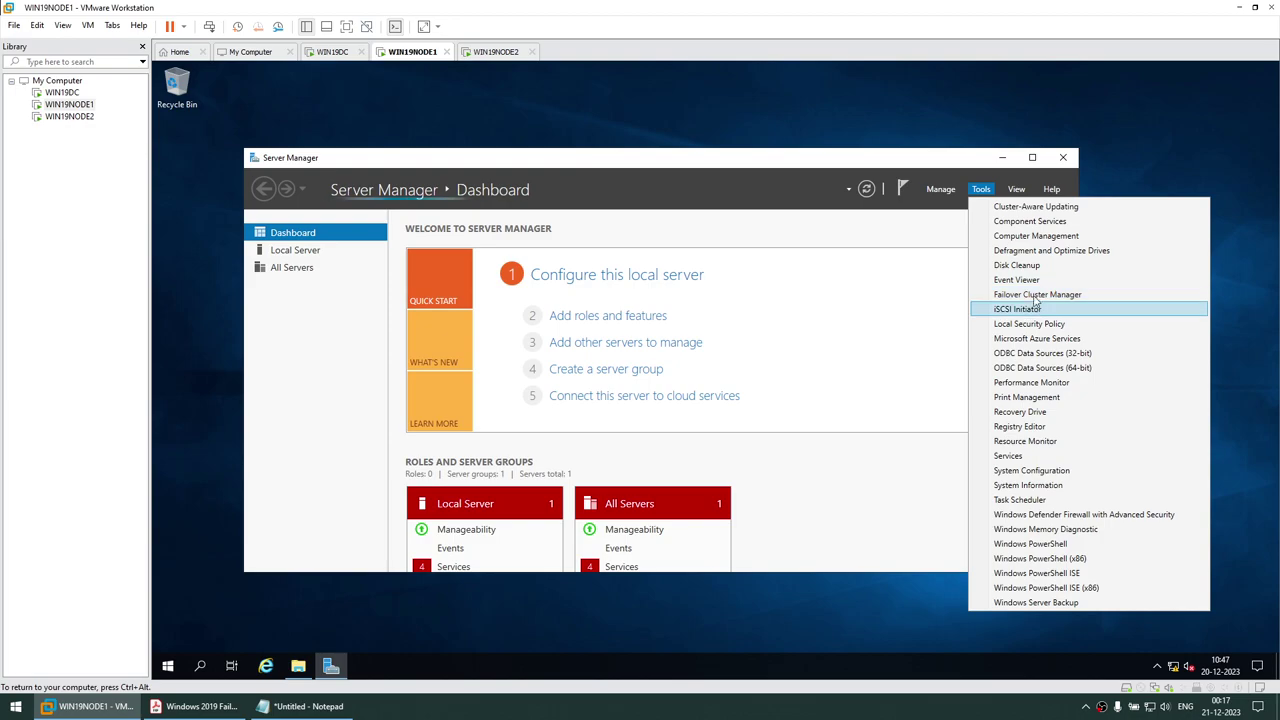
left_click(1030, 235)
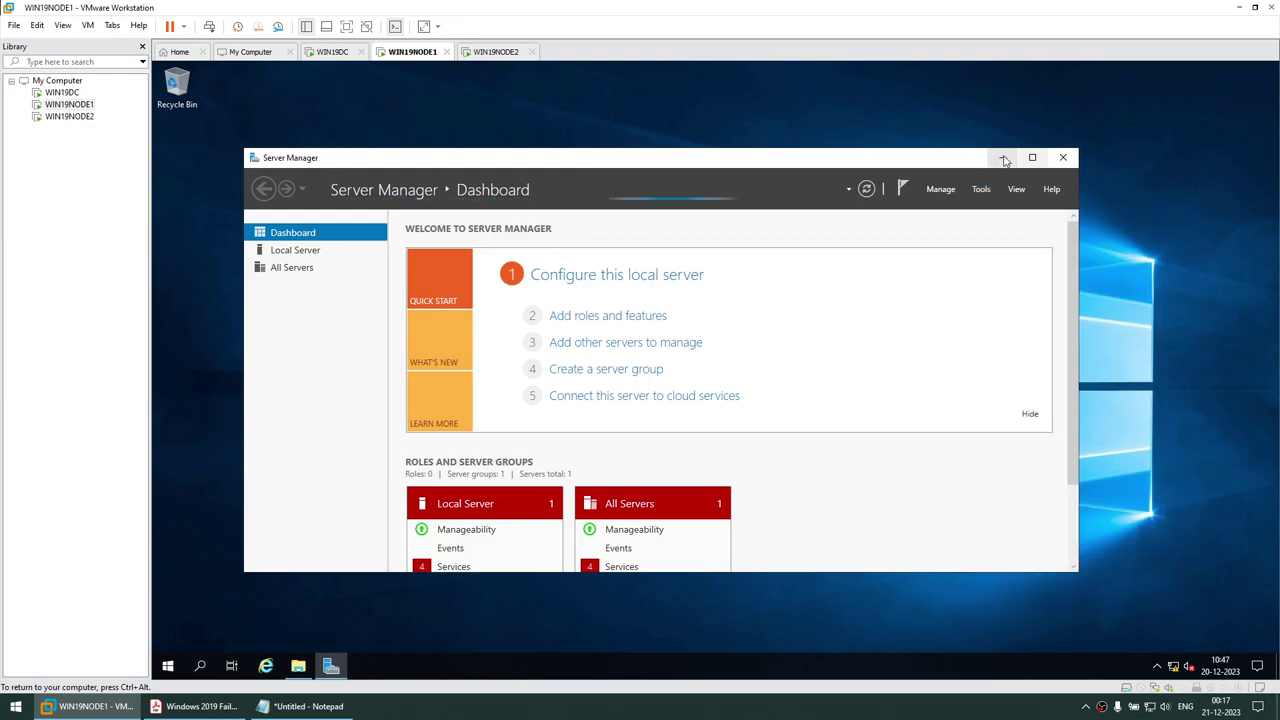
left_click(1002, 157)
left_click_drag(555, 77, 804, 101)
View Disk Management maximized, confirming only the 80 GB Disk 0 and DVD drive, then restore Server Manager
left_click(488, 278)
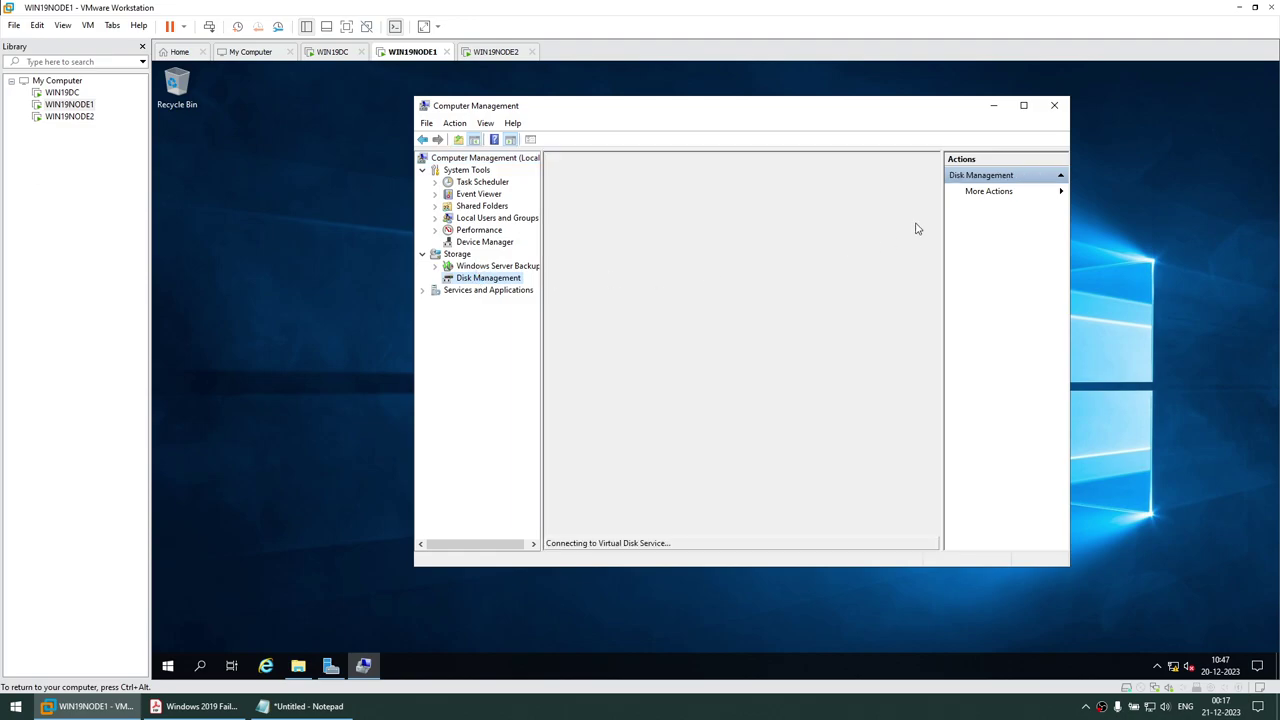
left_click(1023, 105)
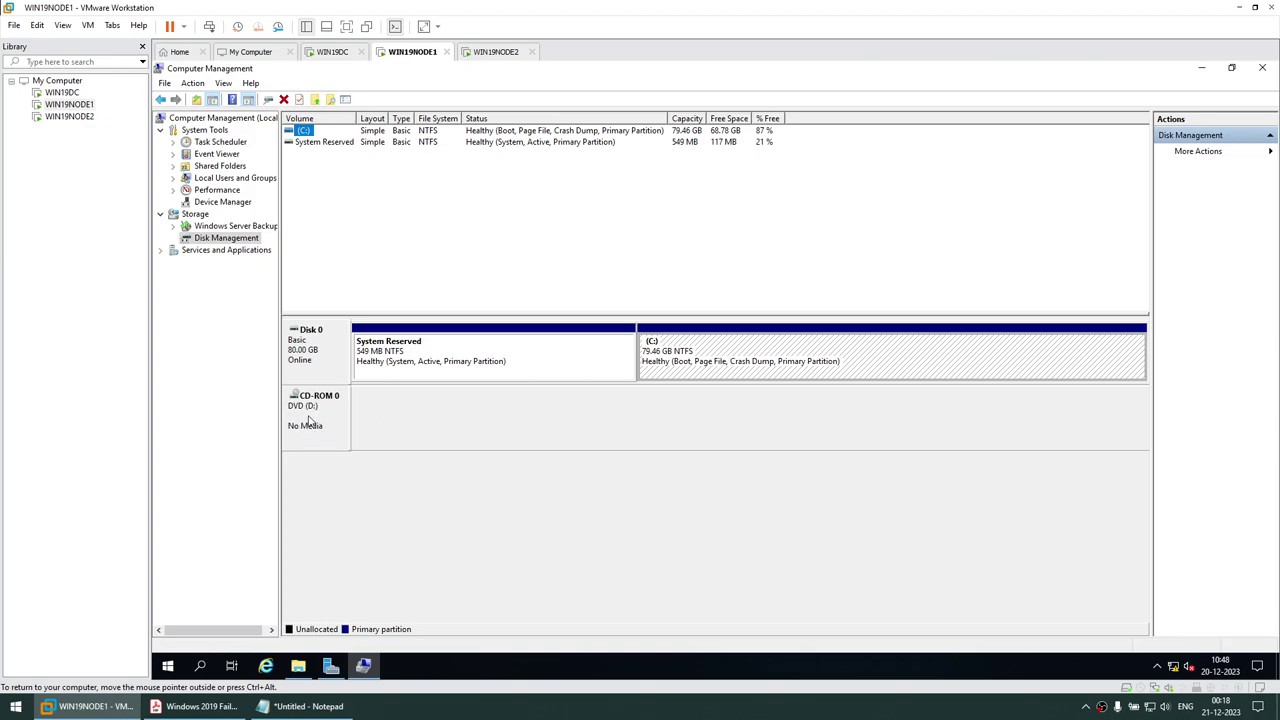
left_click(700, 368)
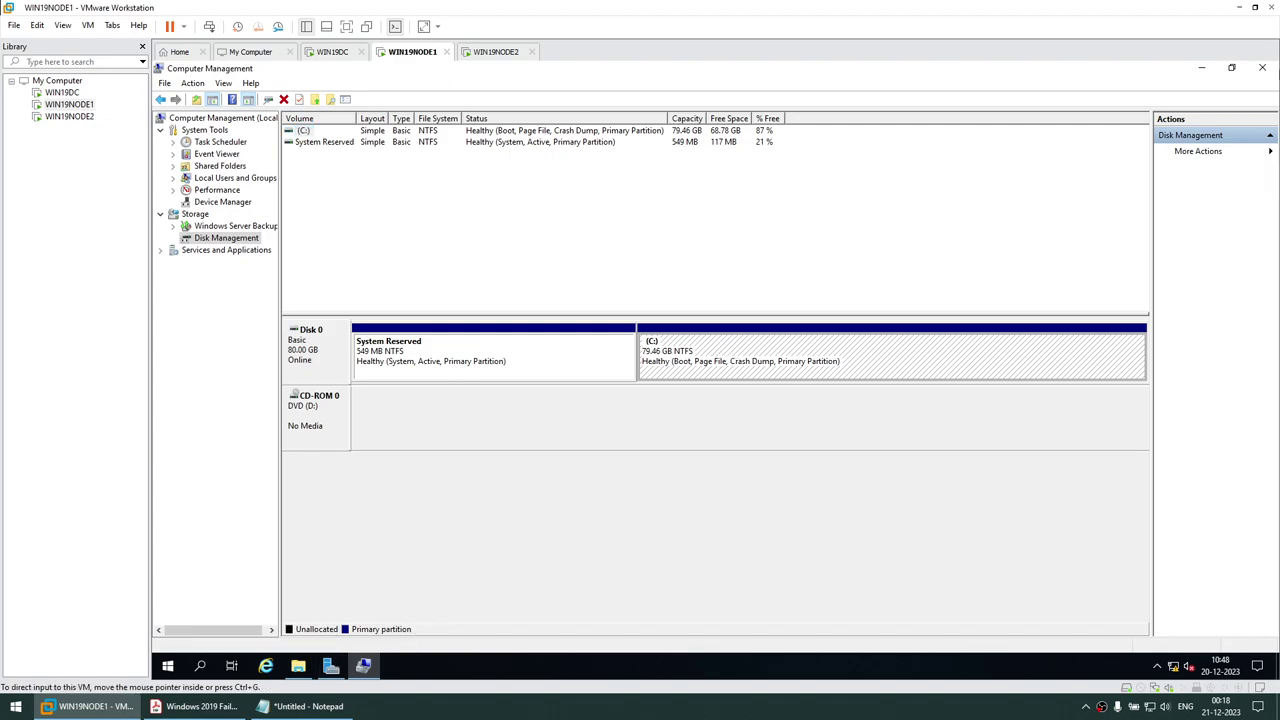
left_click(1201, 67)
left_click(331, 666)
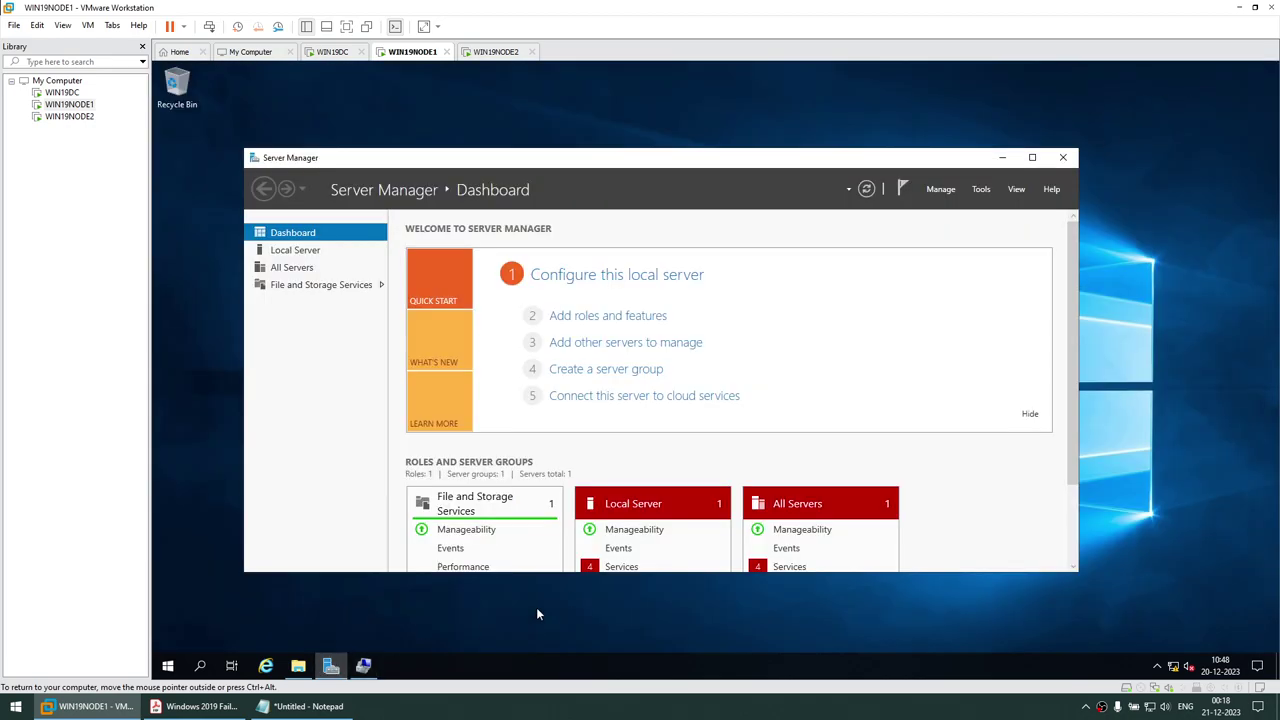
Launch the iSCSI Initiator from Server Manager Tools and agree to start the iSCSI service
left_click(984, 192)
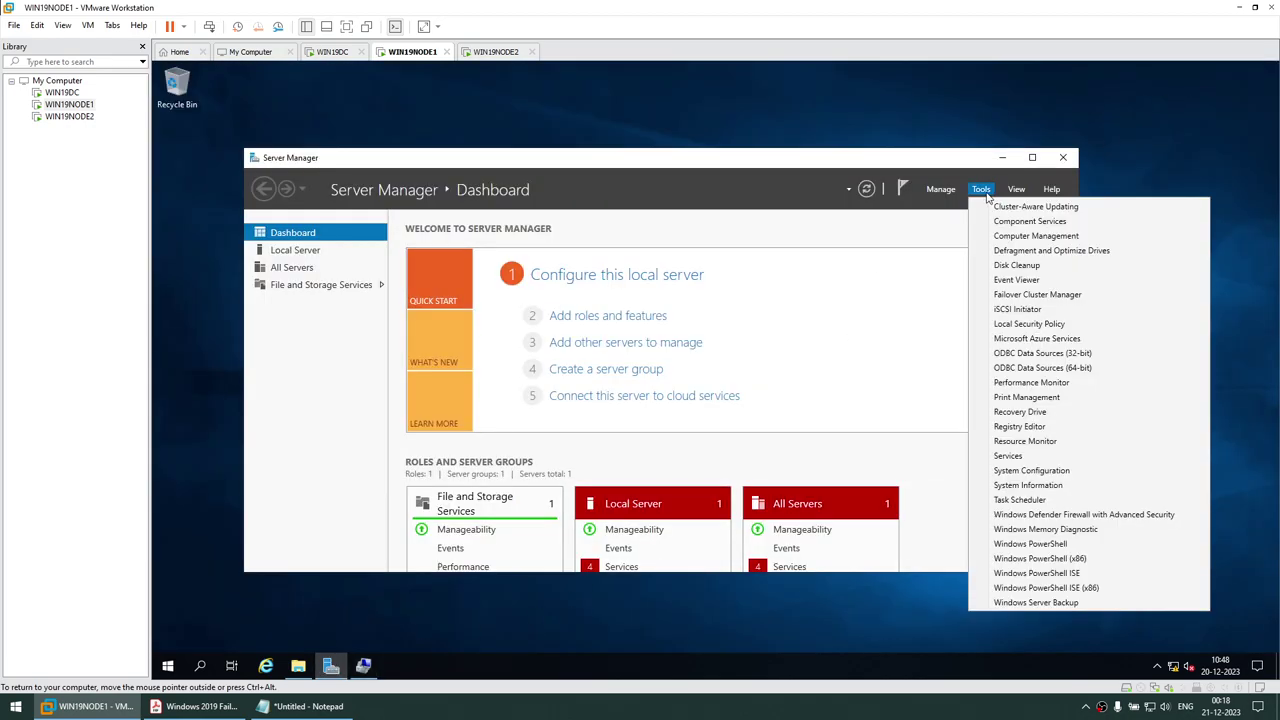
left_click(1024, 310)
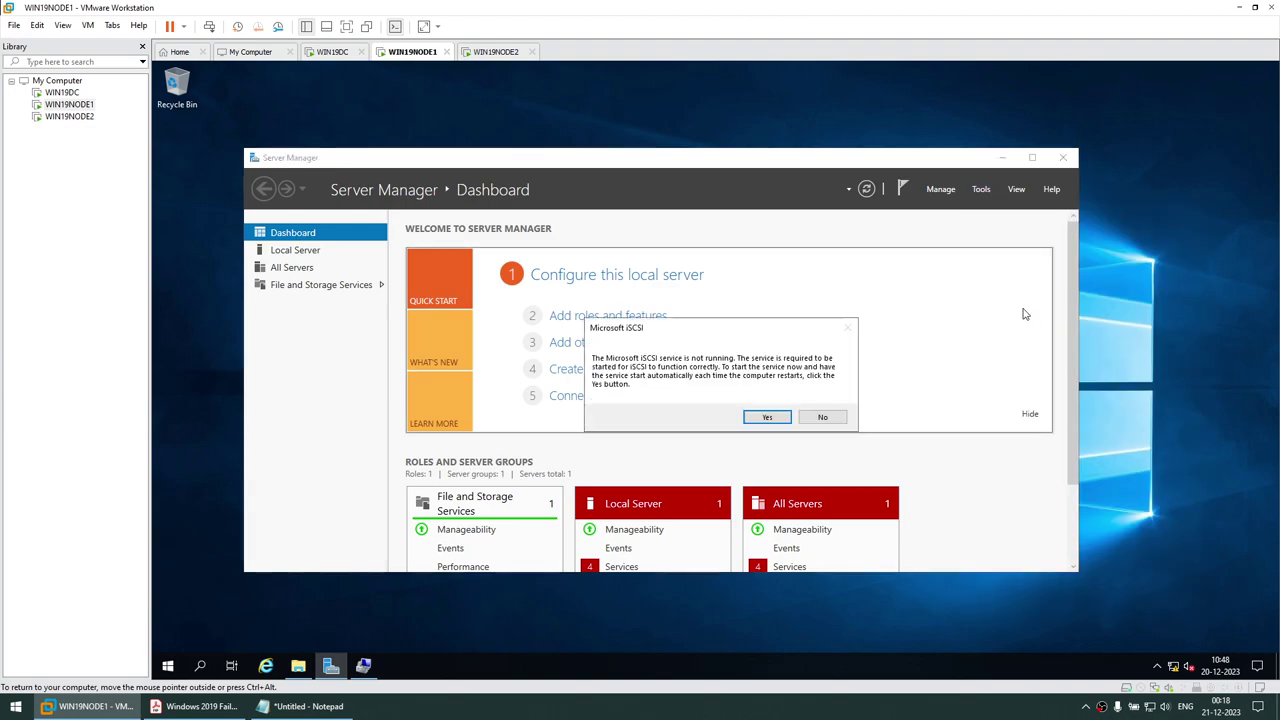
left_click(765, 418)
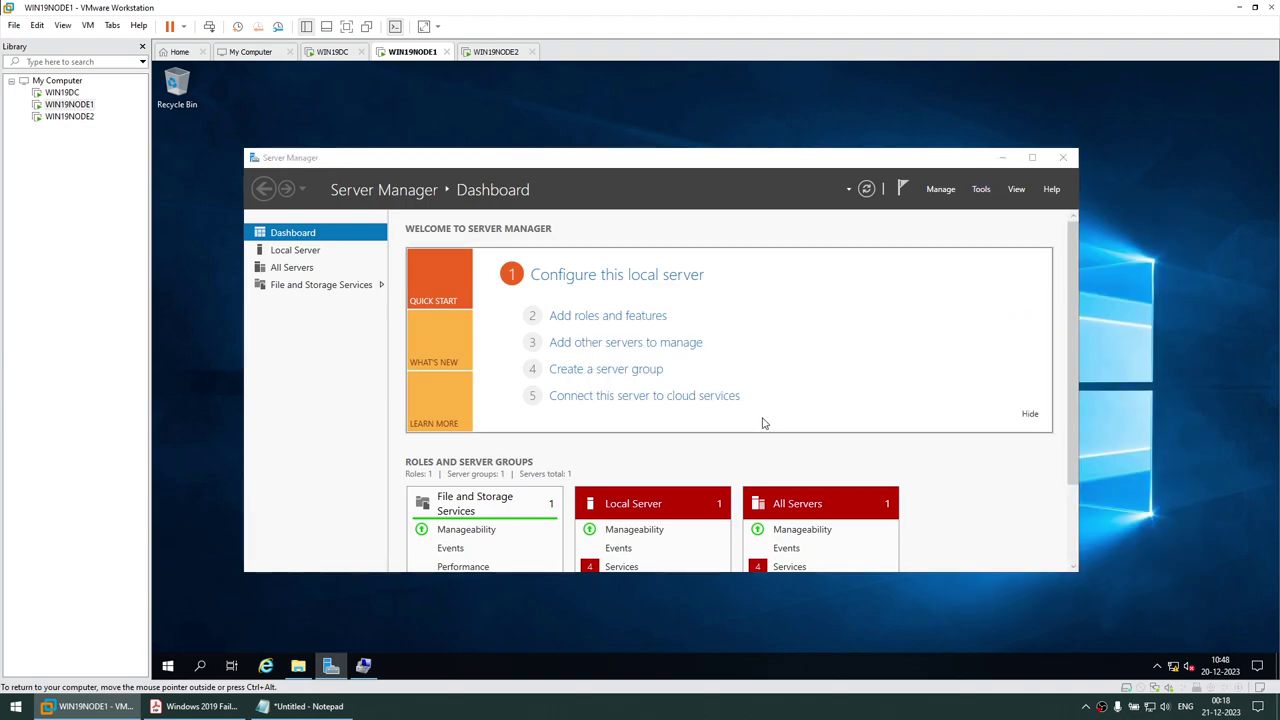
left_click(1004, 158)
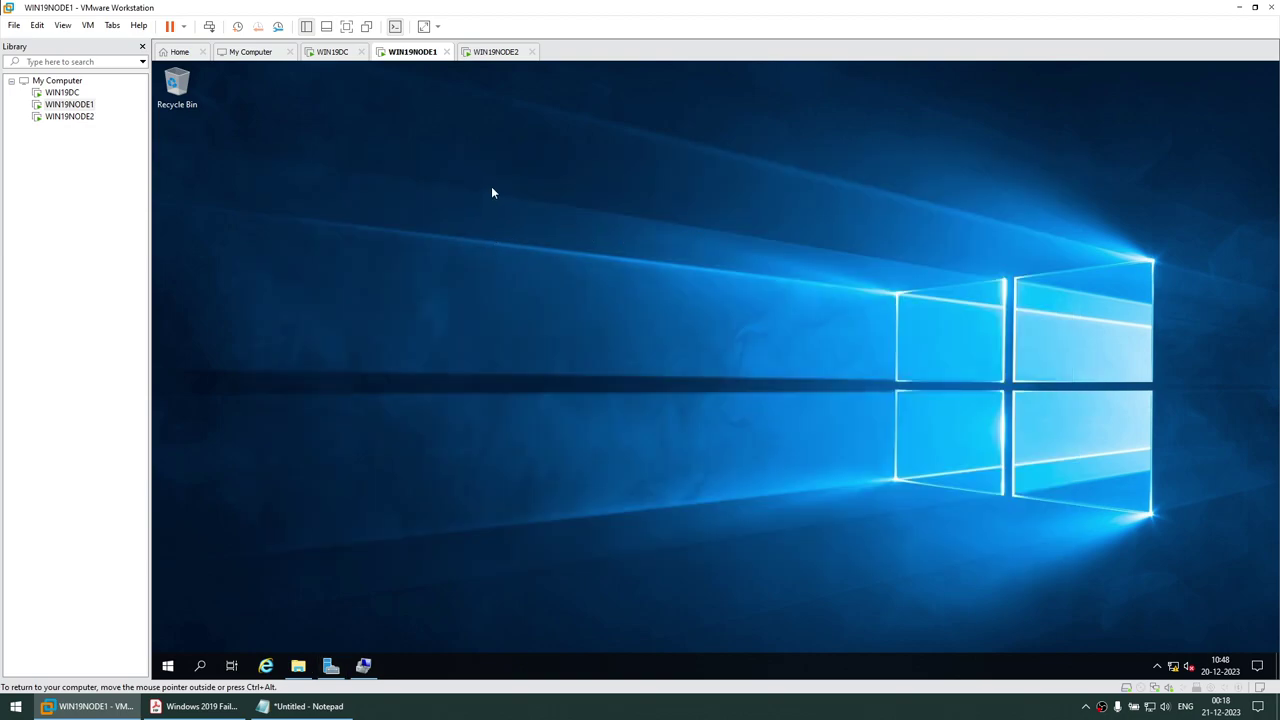
left_click_drag(391, 112, 836, 165)
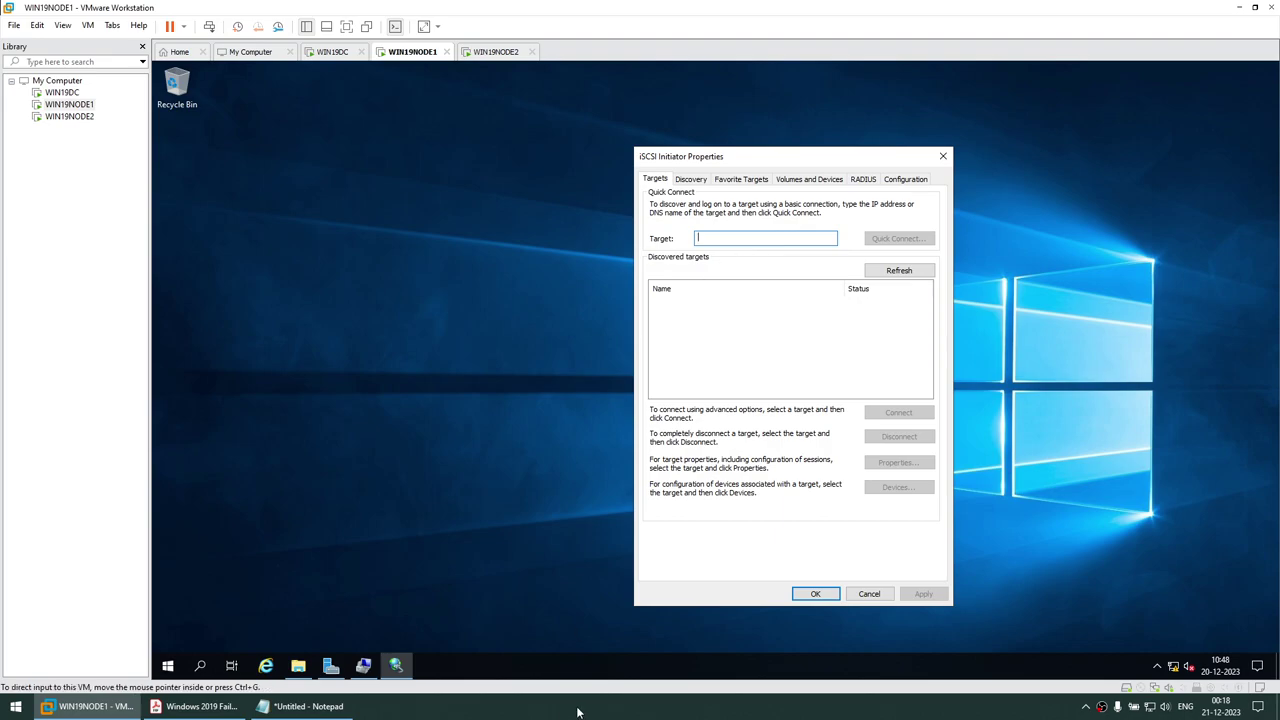
Paste target 192.168.1.109 from the host notes and Quick Connect to it
left_click(300, 706)
left_click(1017, 148)
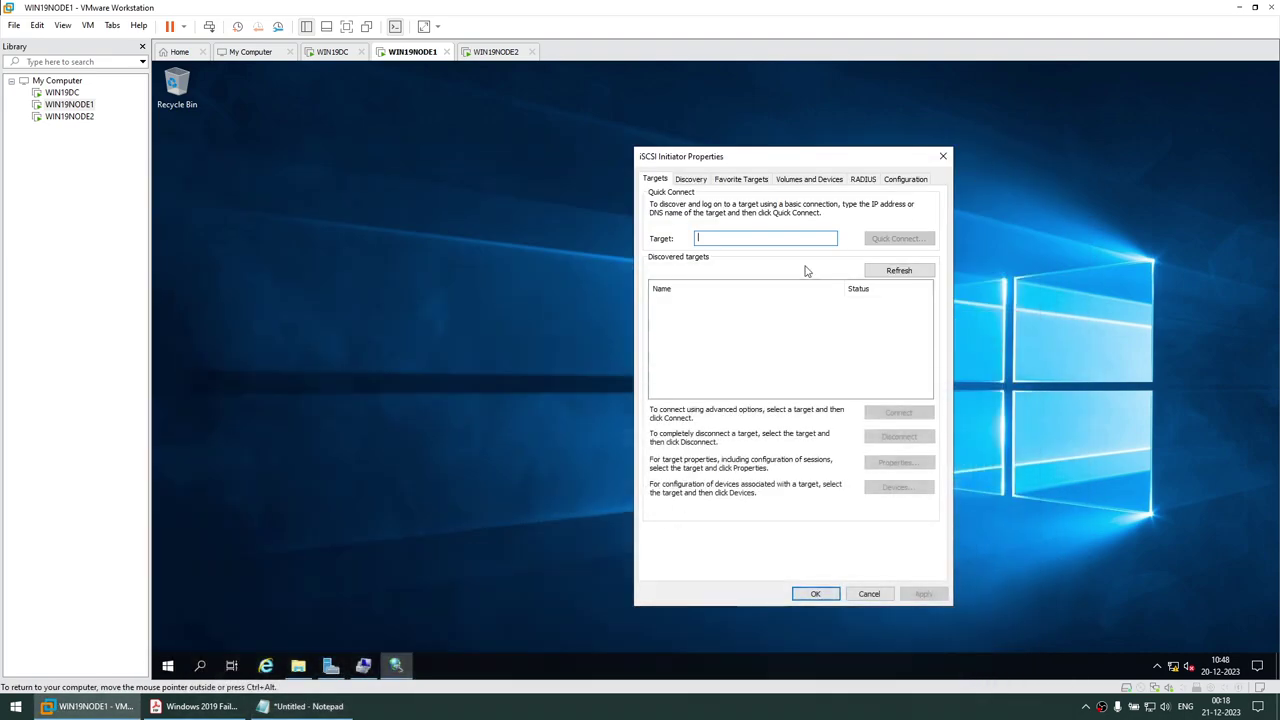
type("192.168.1.100")
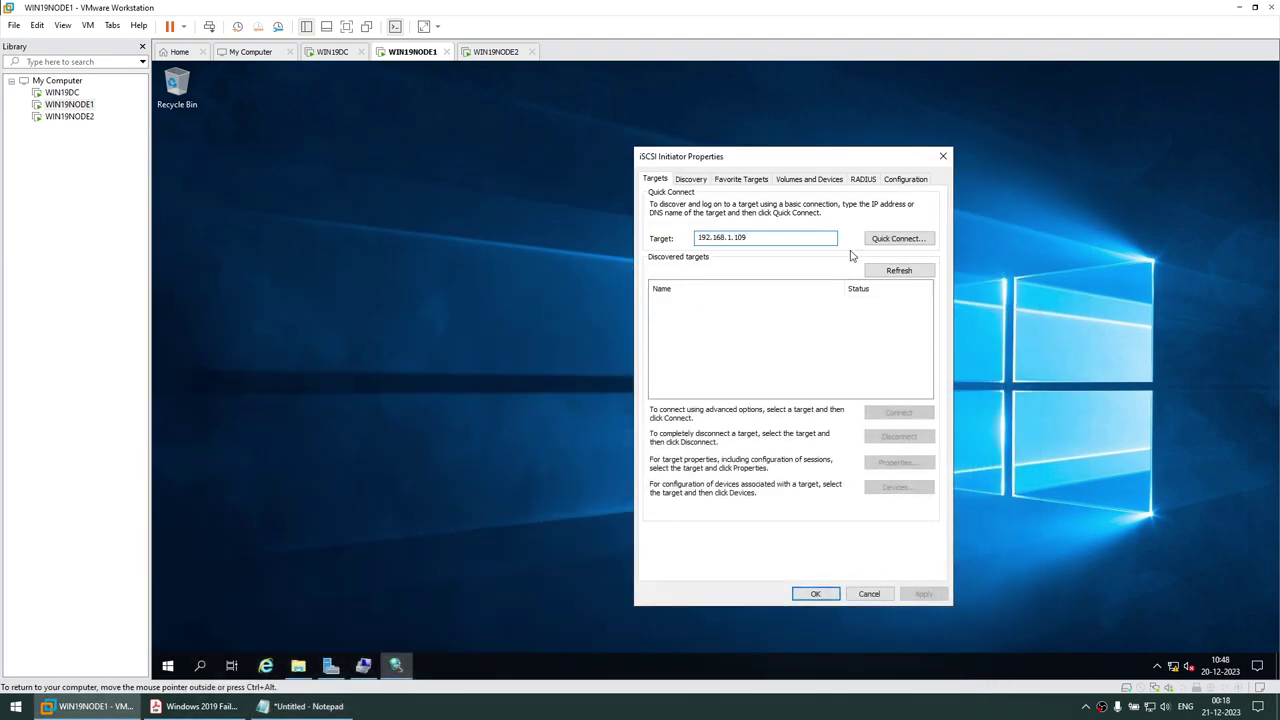
left_click(897, 238)
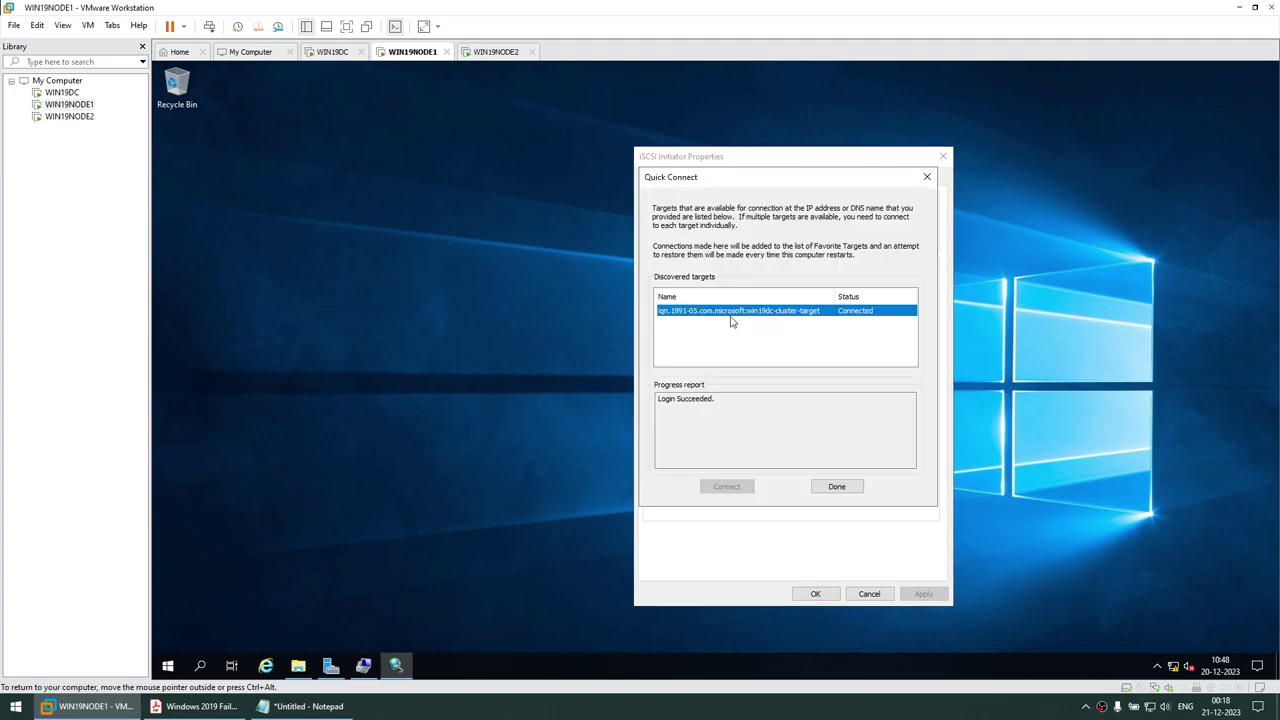
Close the iSCSI dialogs and inspect the new unallocated Disk 1 and Disk 2 in Computer Management
left_click(836, 486)
left_click(815, 593)
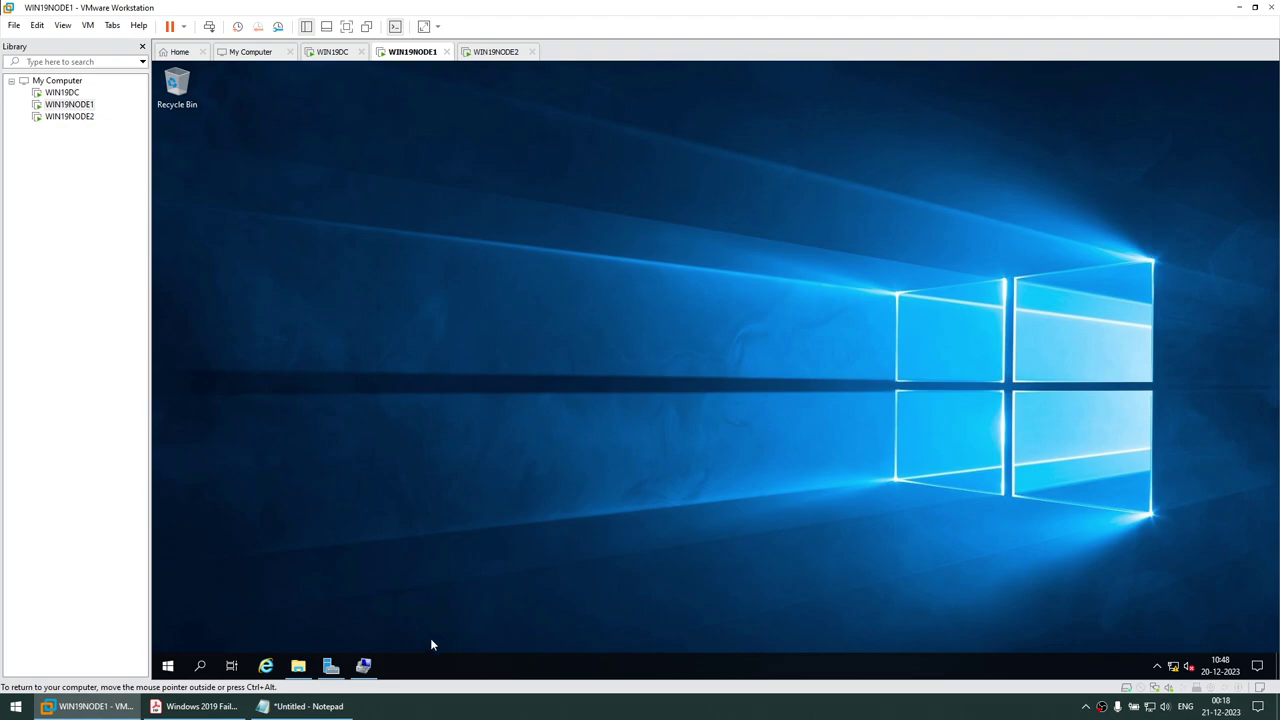
left_click(365, 665)
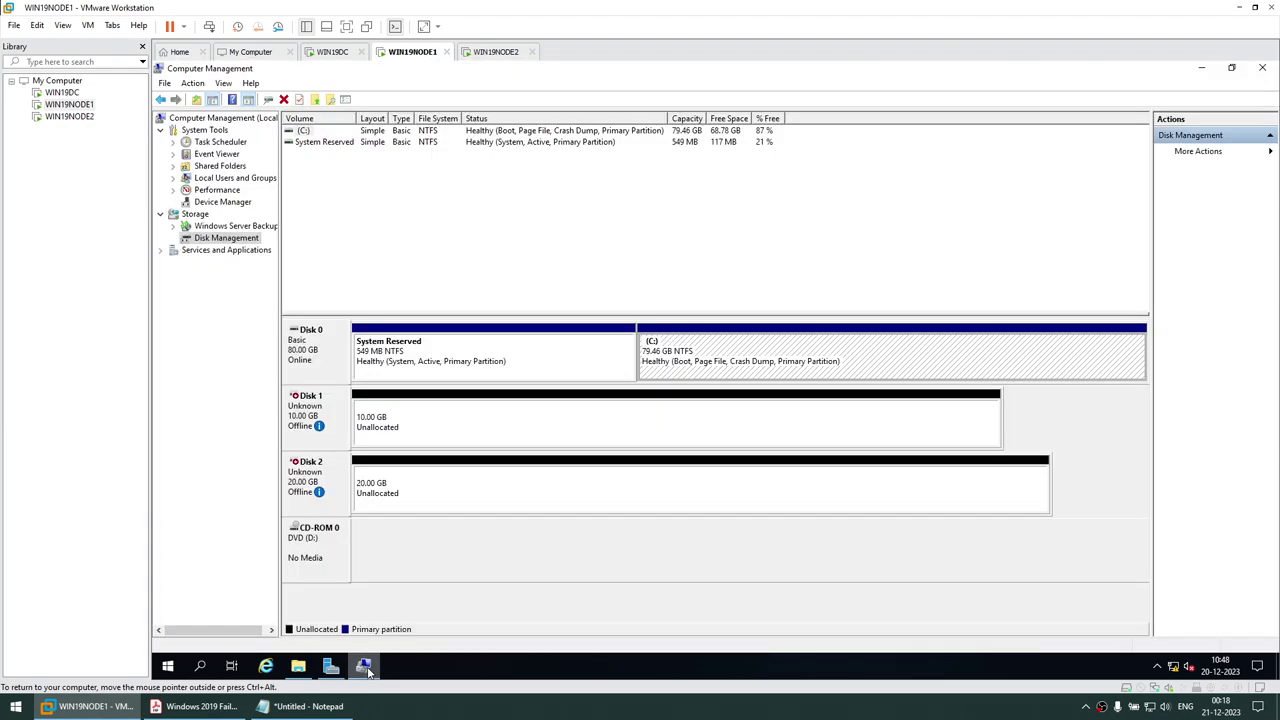
left_click(388, 422)
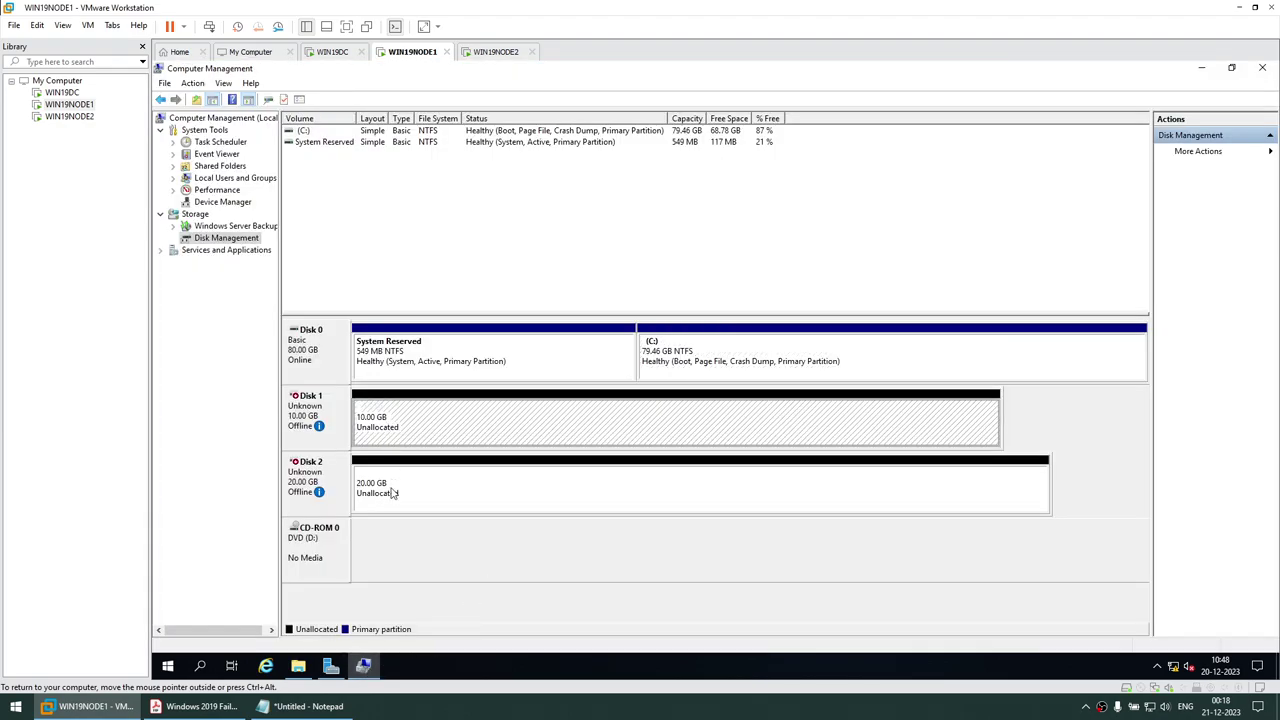
left_click(393, 495)
left_click(411, 424)
left_click(418, 507)
left_click(423, 429)
left_click(424, 486)
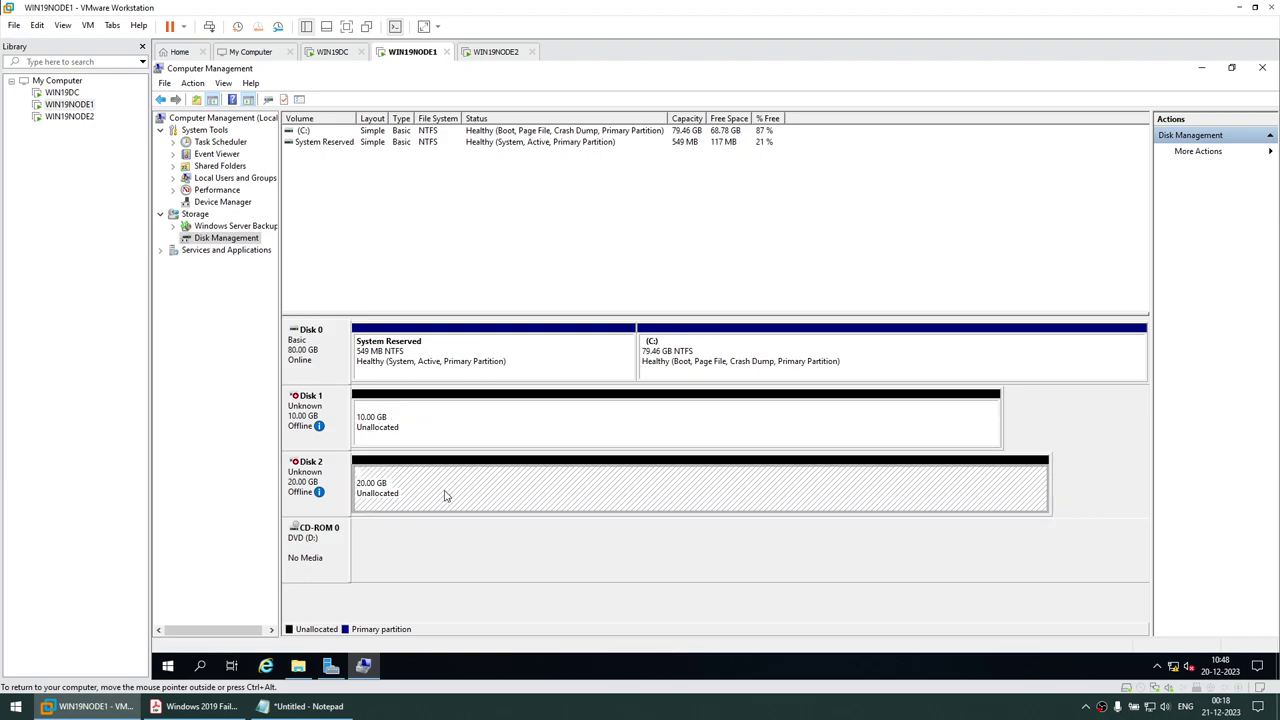
left_click(440, 437)
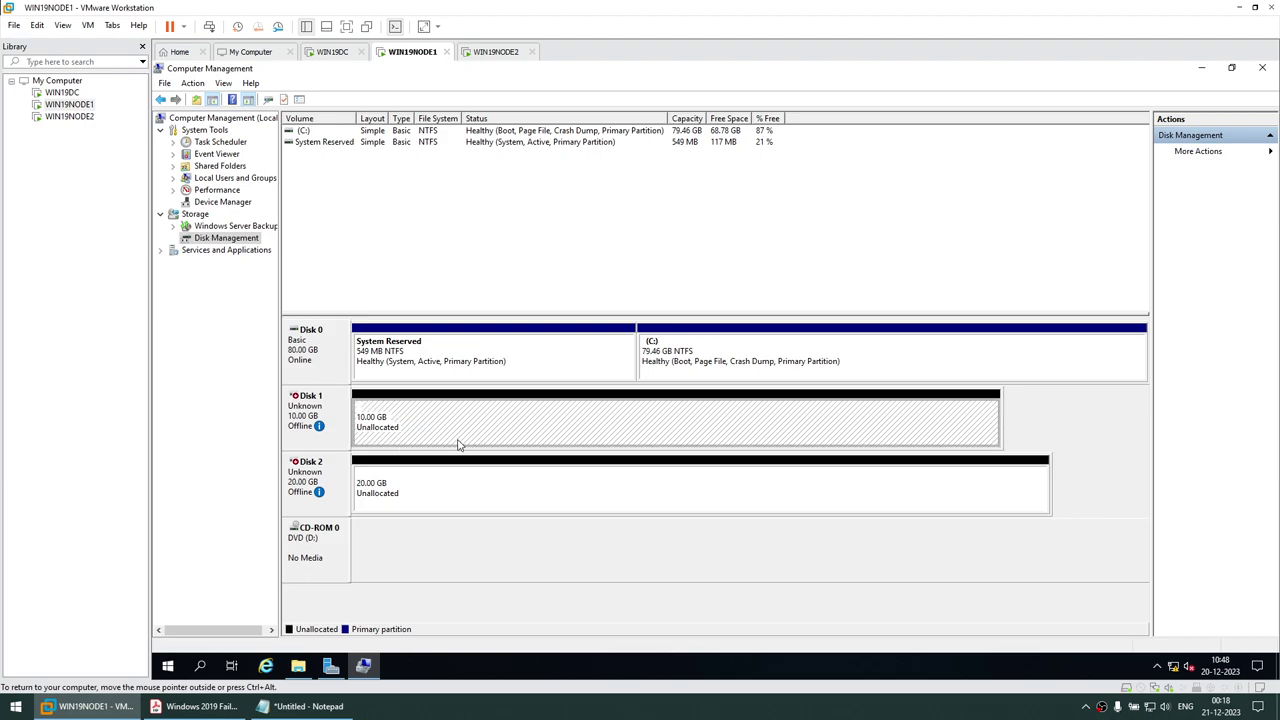
Review the PDF guide's online, initialize, create volume and drive letter steps
left_click(200, 706)
scroll(251, 660, "down", 3)
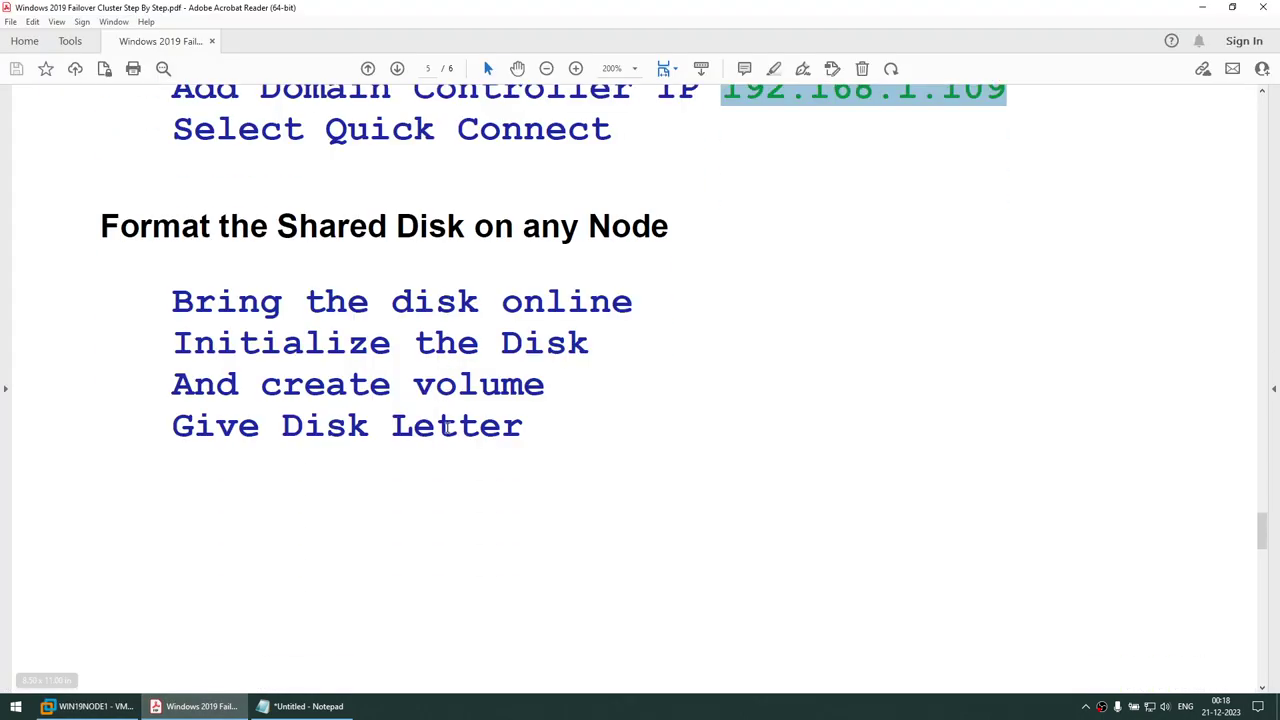
left_click_drag(390, 305, 634, 305)
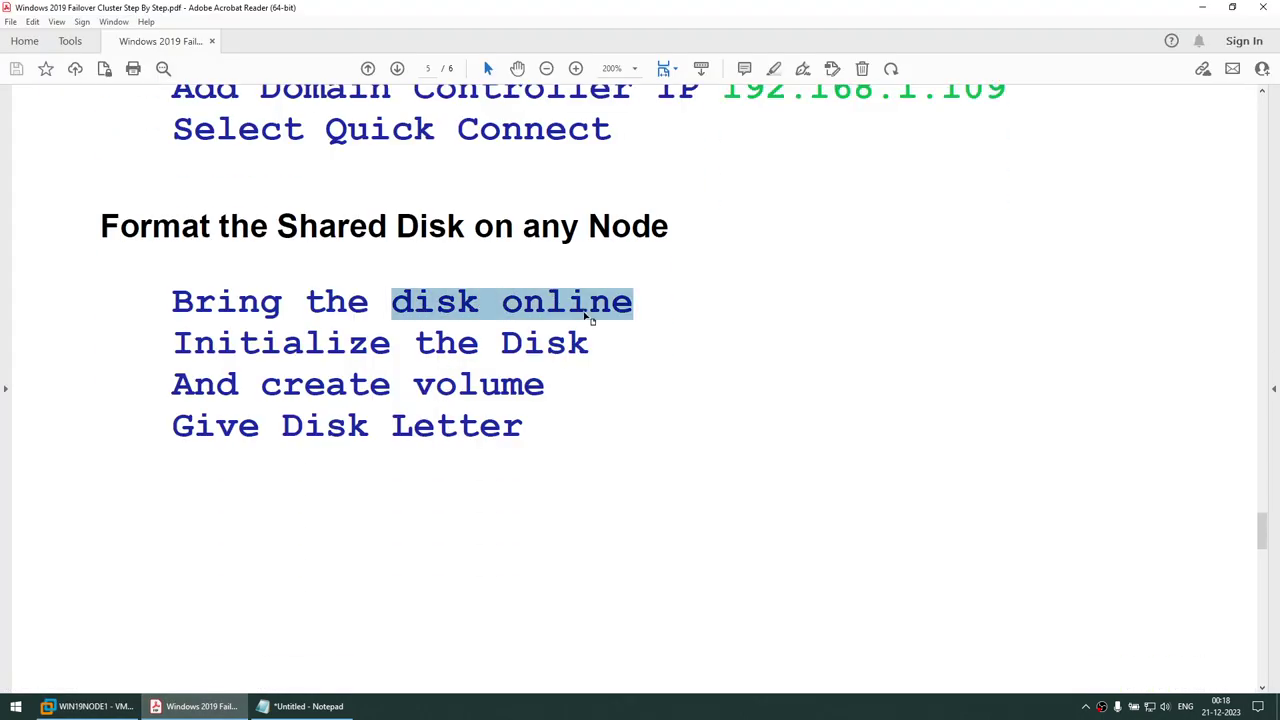
triple_click(375, 342)
left_click_drag(260, 388, 545, 390)
left_click_drag(282, 425, 522, 426)
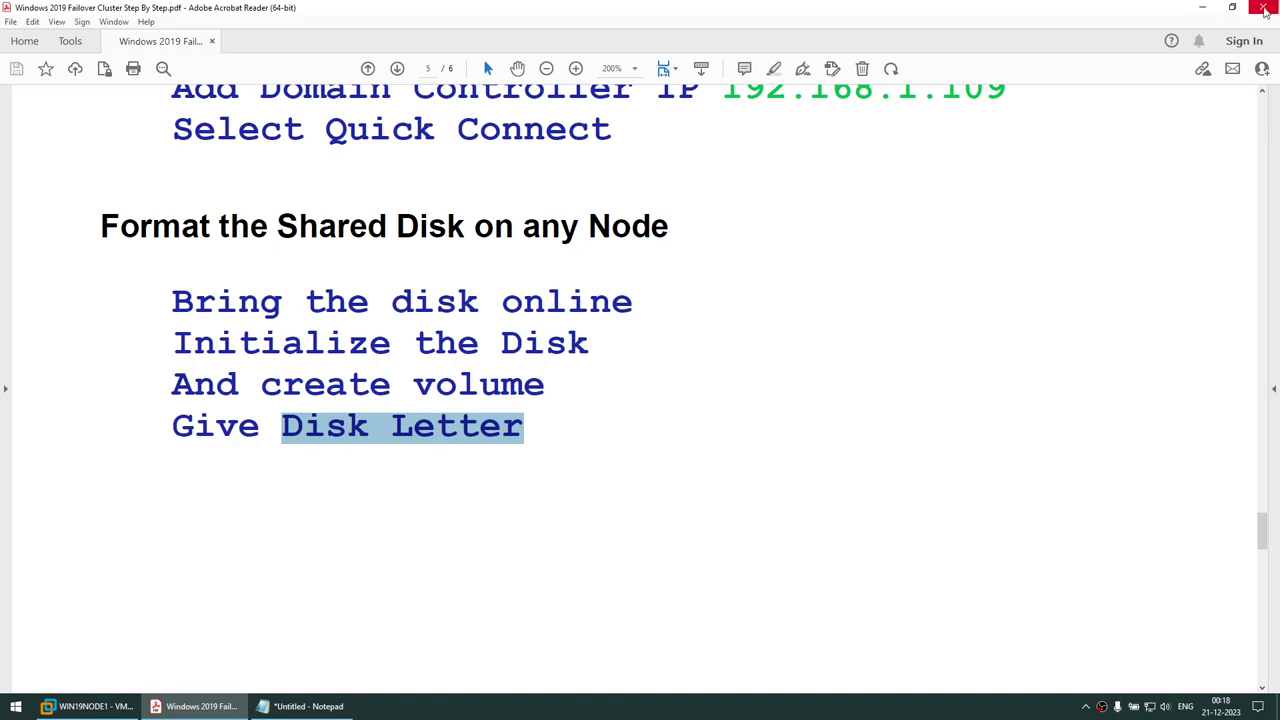
left_click(1202, 7)
Bring Disk 1 and Disk 2 online in Disk Management
right_click(323, 419)
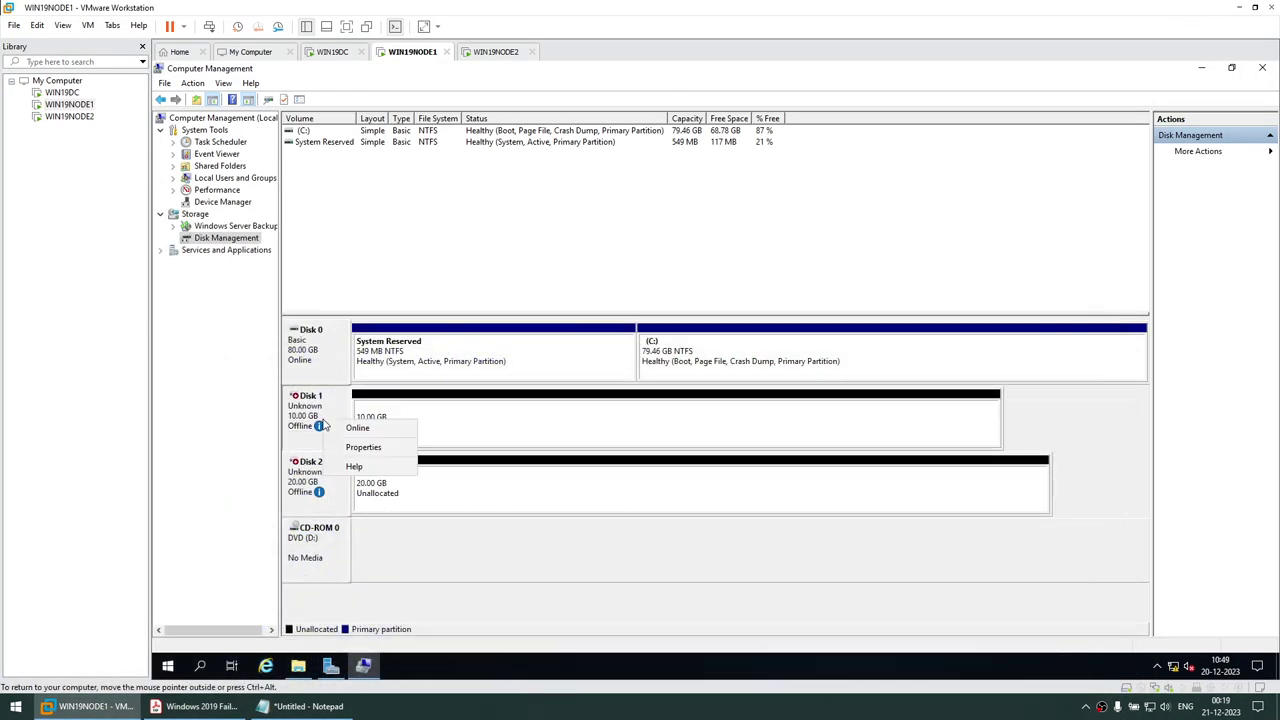
left_click(338, 430)
right_click(320, 472)
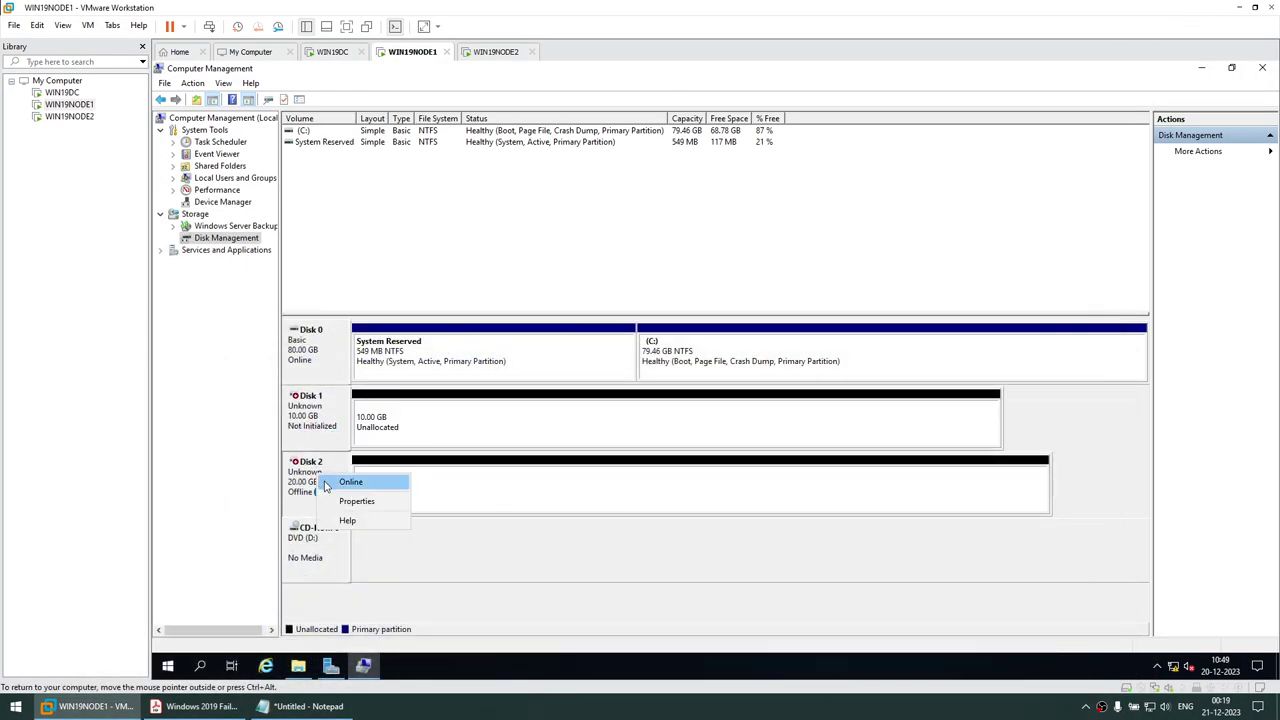
left_click(345, 481)
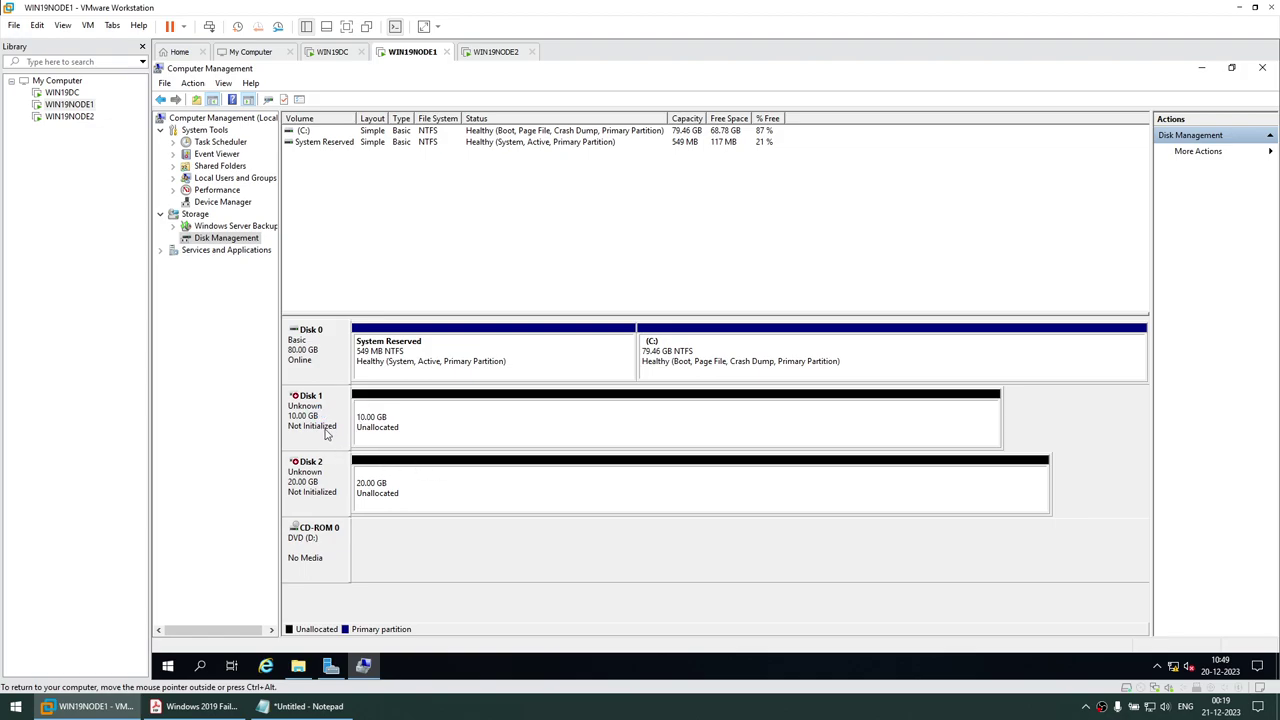
Initialize both new disks with the GPT partition style
right_click(316, 423)
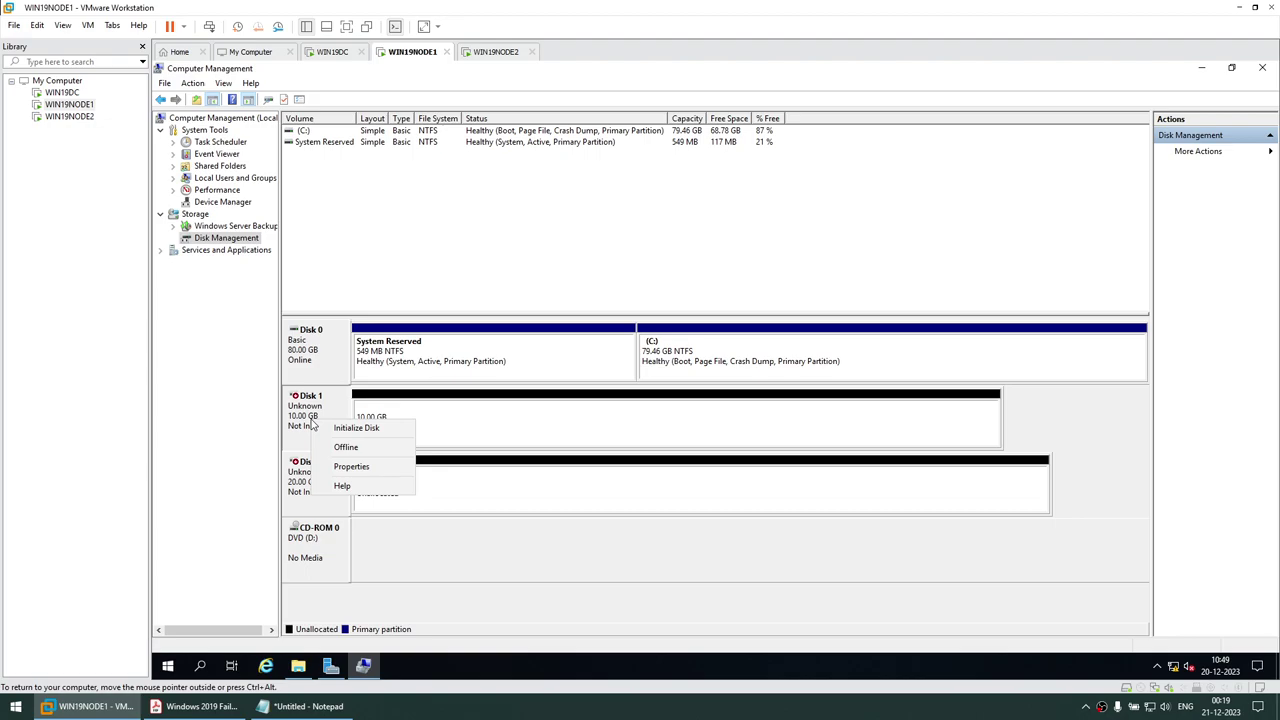
left_click(350, 428)
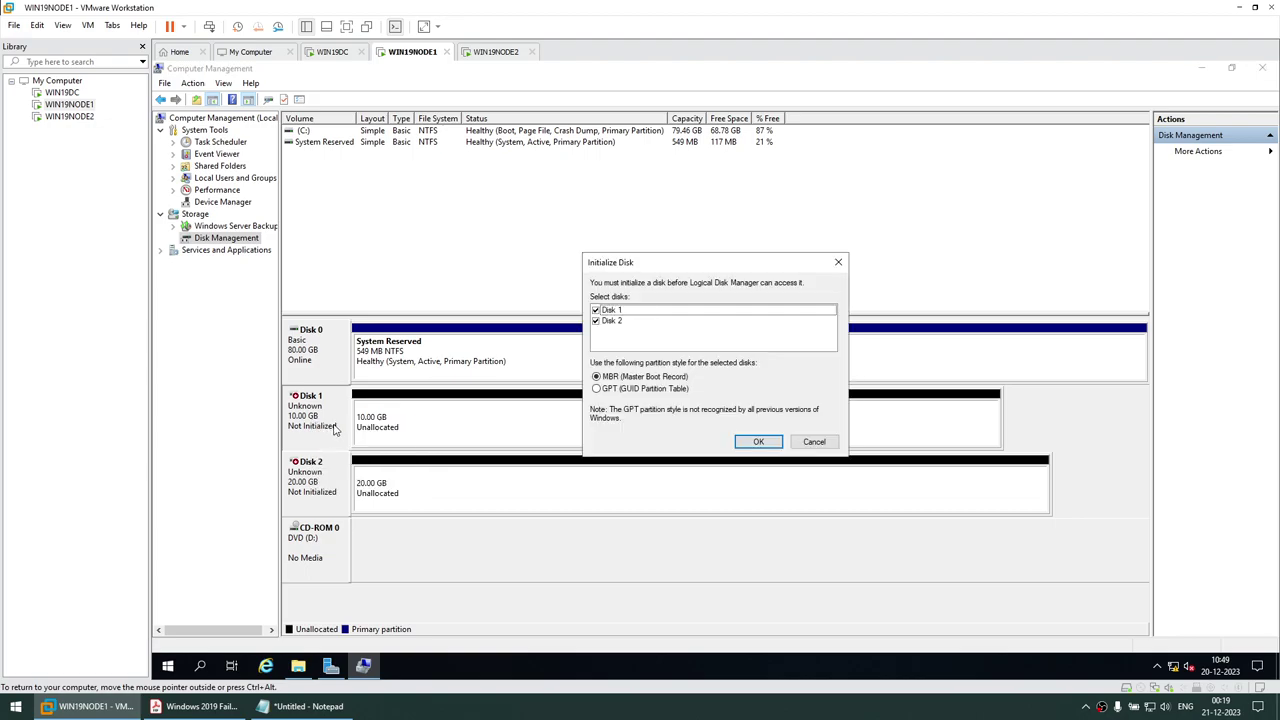
left_click(596, 388)
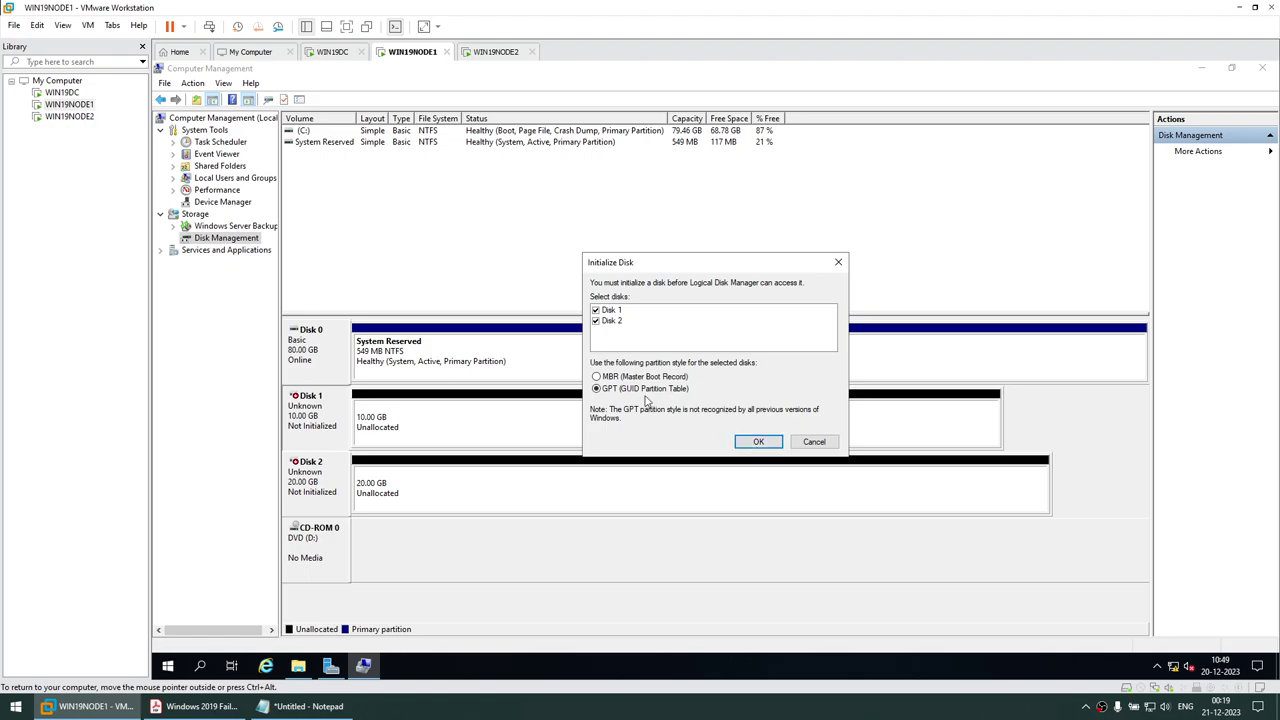
left_click(758, 441)
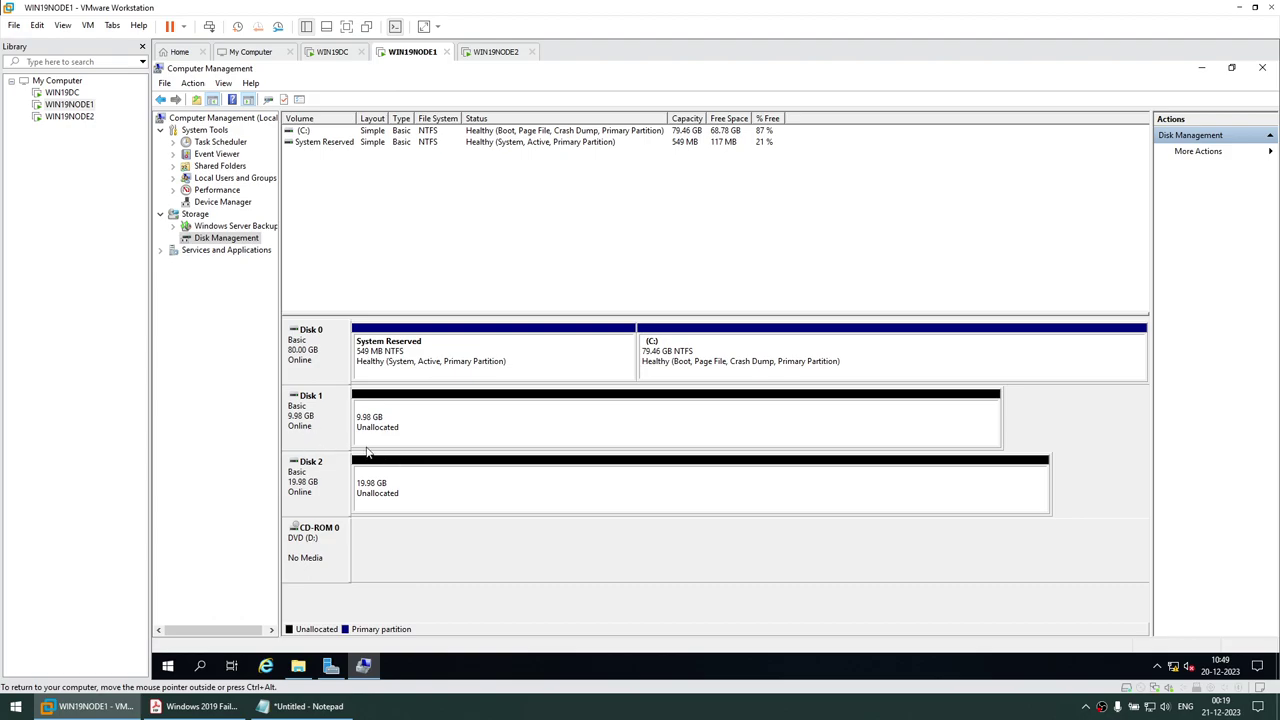
Create a full-size 10222 MB simple volume on Disk 1 with drive letter Q, labelled QUORUM
right_click(410, 424)
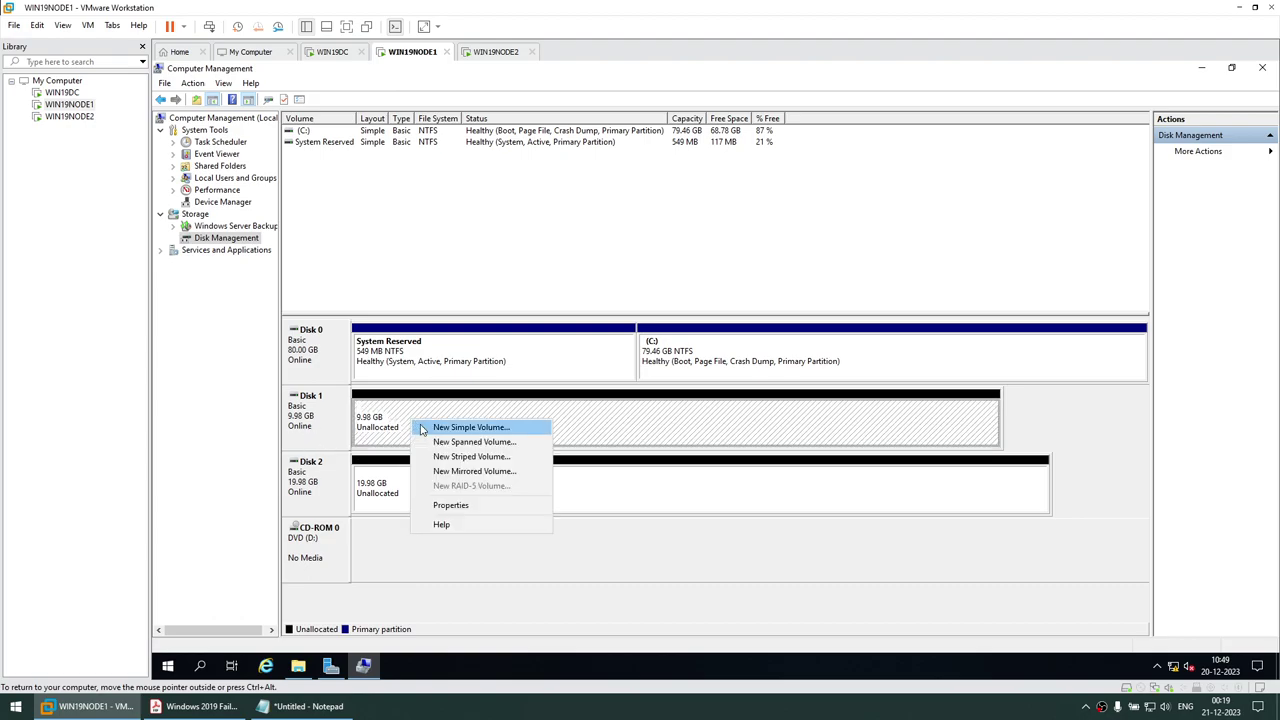
left_click(421, 428)
left_click(539, 370)
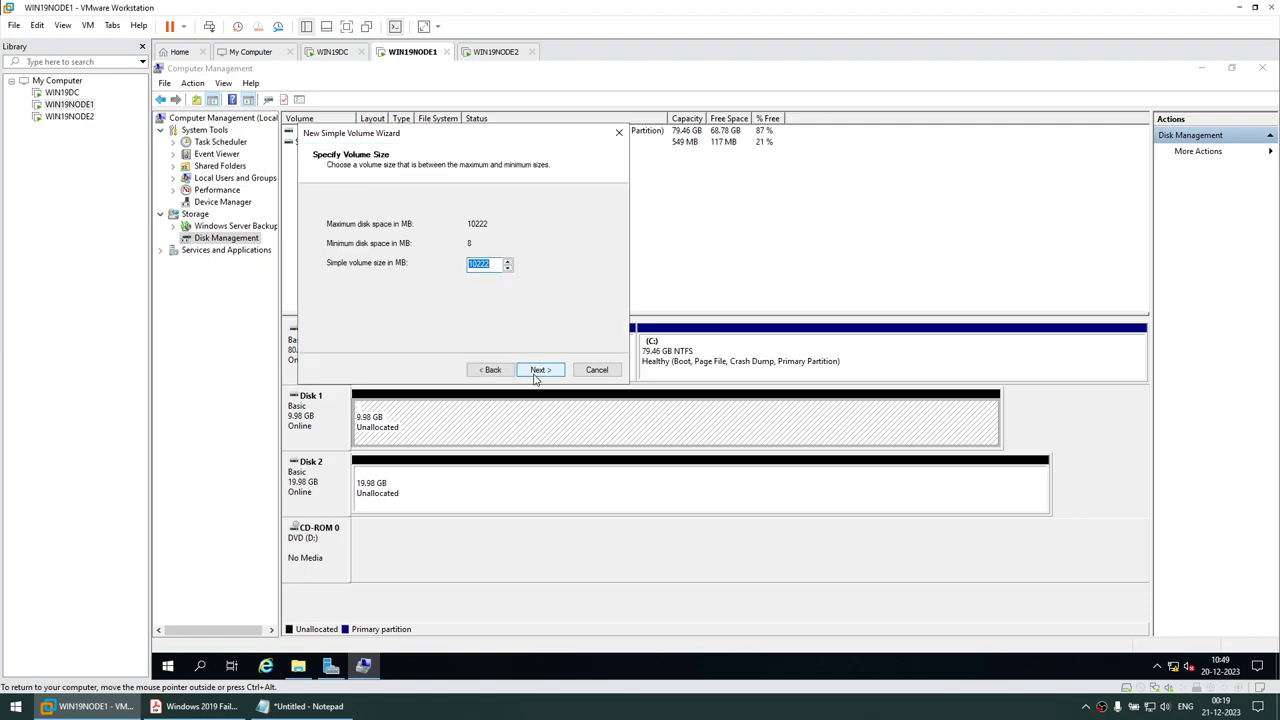
left_click(539, 370)
left_click(518, 227)
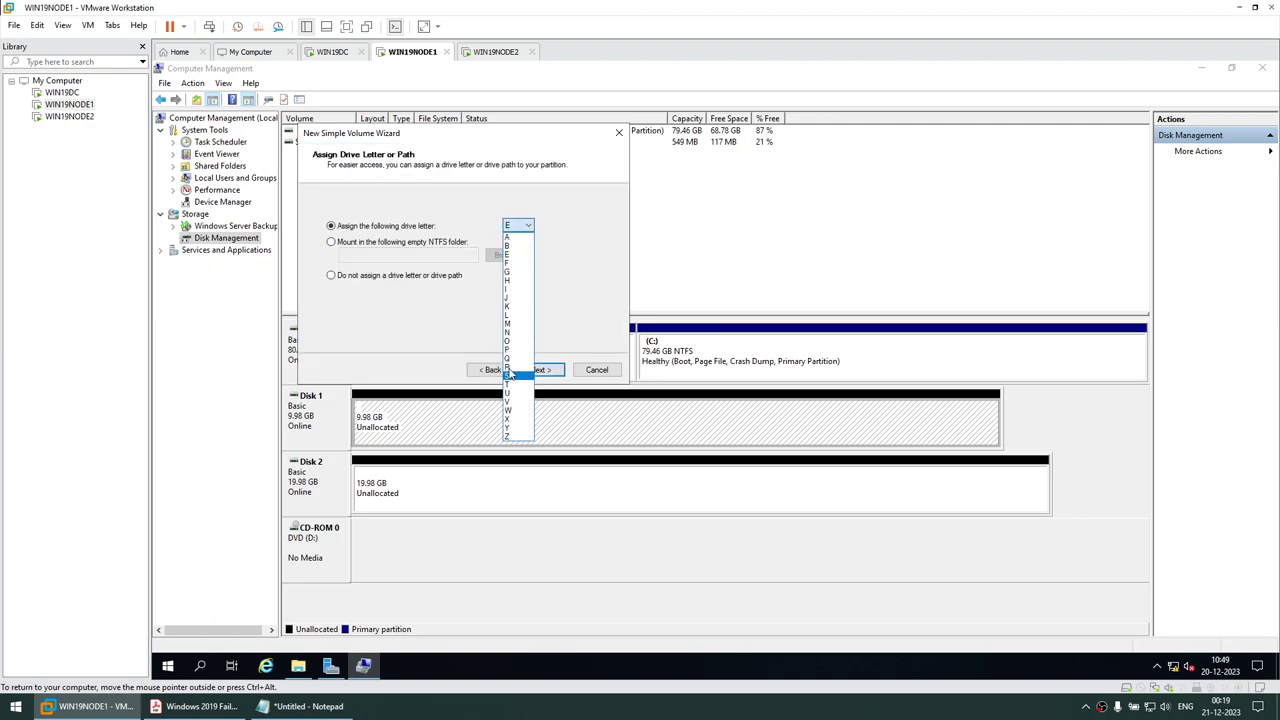
left_click(509, 373)
left_click(540, 370)
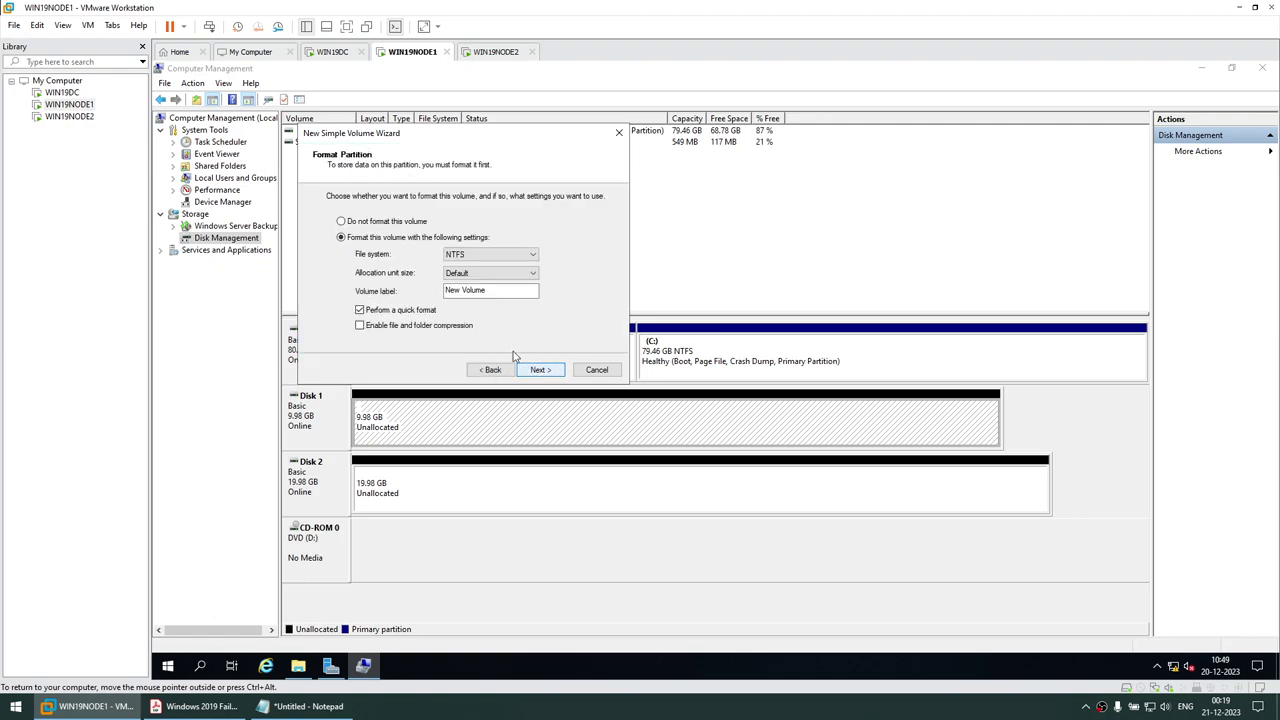
left_click_drag(492, 291, 362, 292)
type("QUORUM")
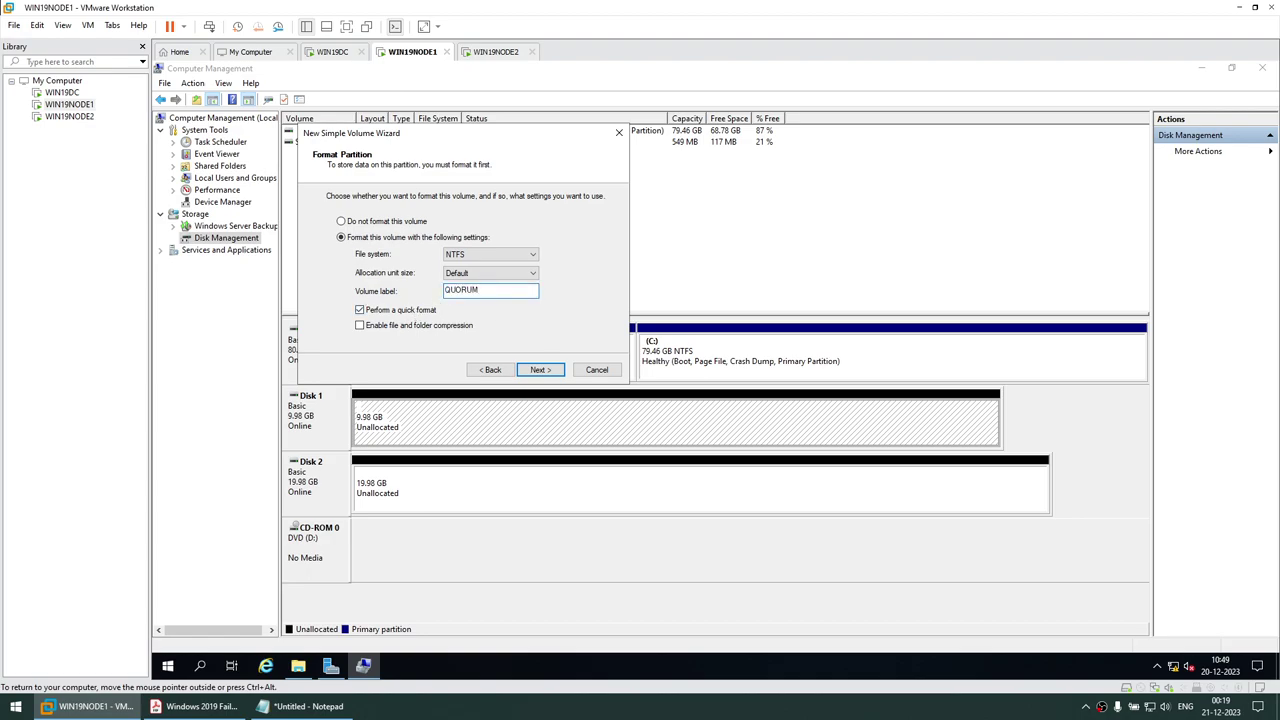
left_click(540, 370)
left_click(540, 370)
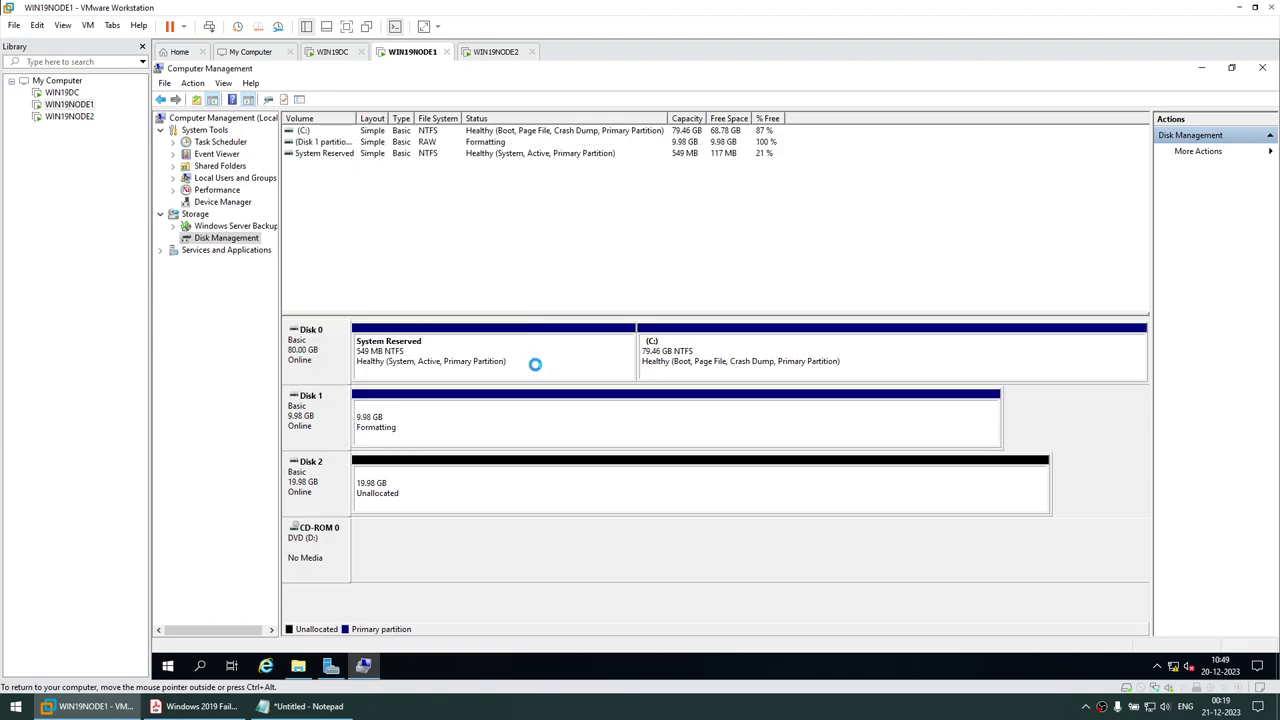
Create a full-size simple volume on Disk 2 with drive letter E, labelled DATA
right_click(406, 485)
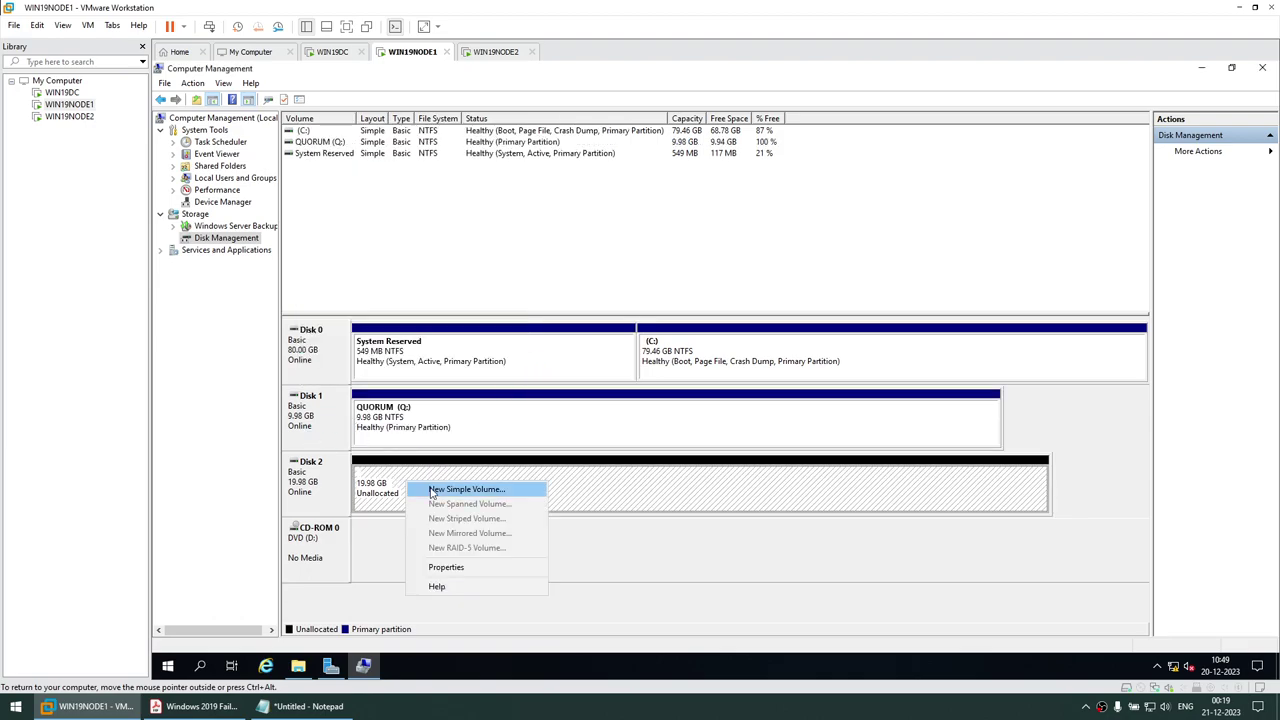
left_click(432, 490)
left_click(540, 370)
left_click(540, 370)
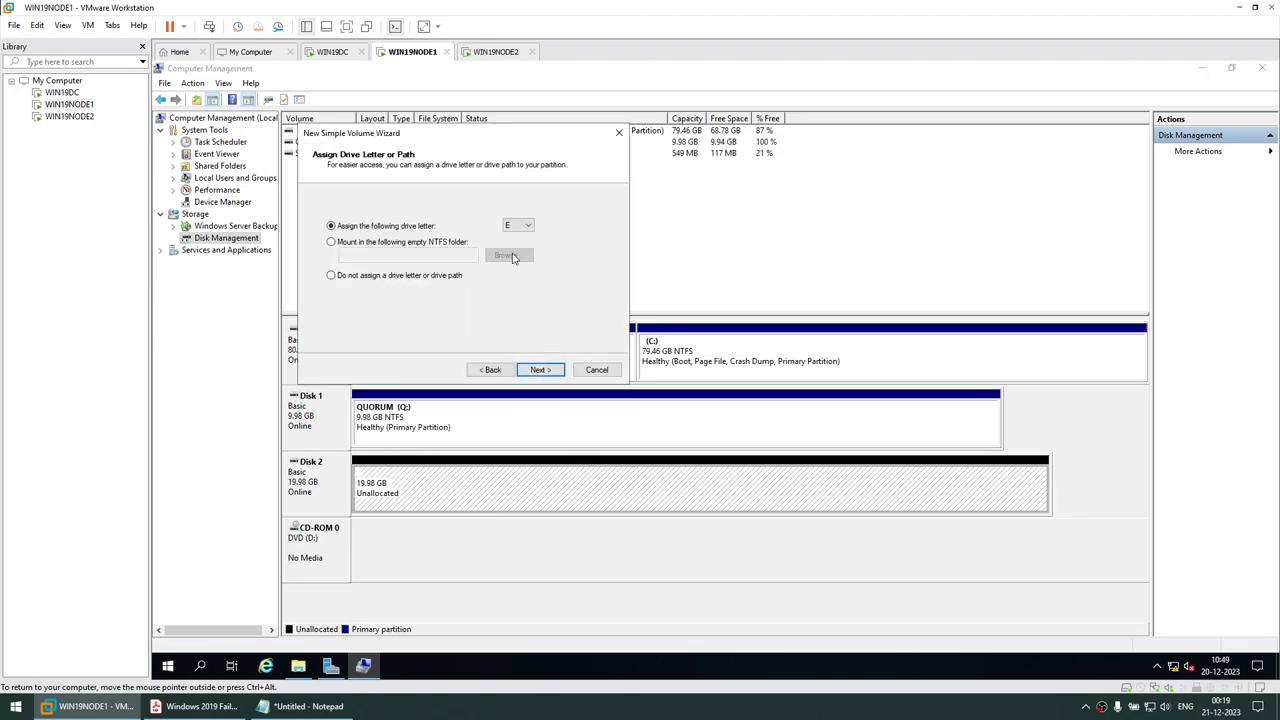
left_click(540, 370)
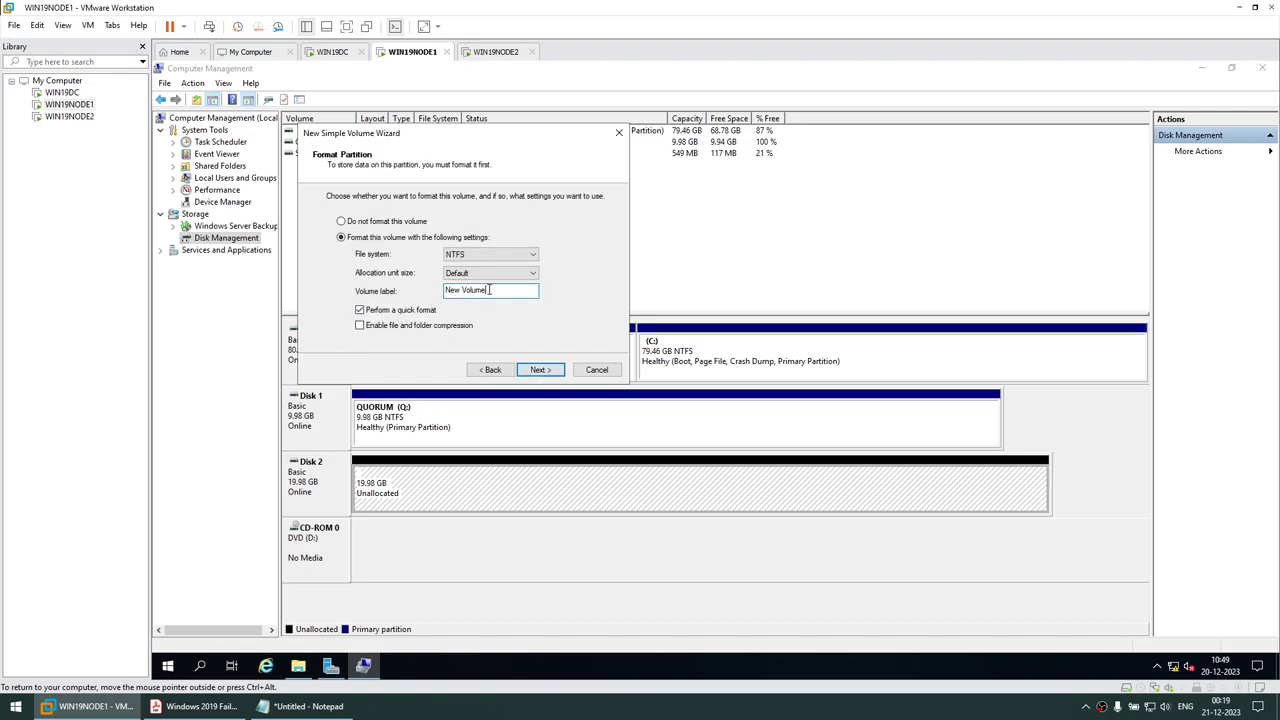
left_click_drag(535, 290, 385, 294)
type("DATA")
left_click(540, 370)
left_click(537, 370)
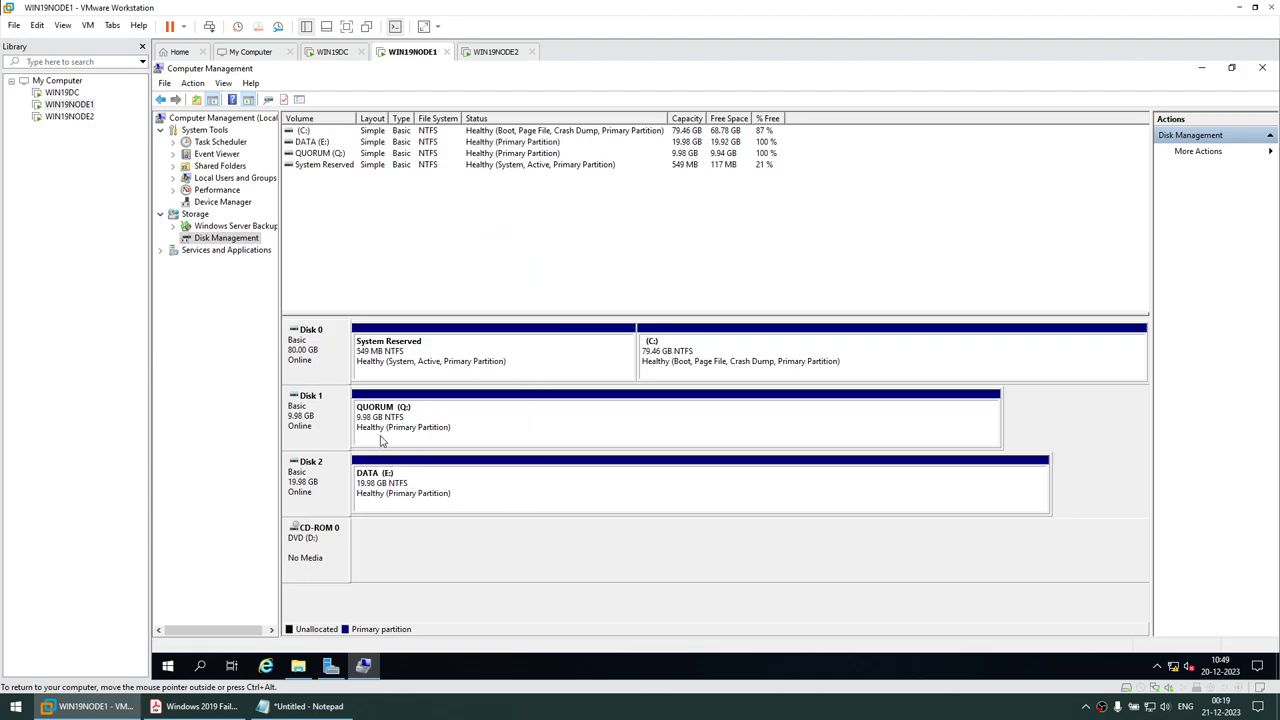
Switch to WIN19NODE2, send Ctrl+Alt+Del and sign in with the Administrator password
left_click(480, 52)
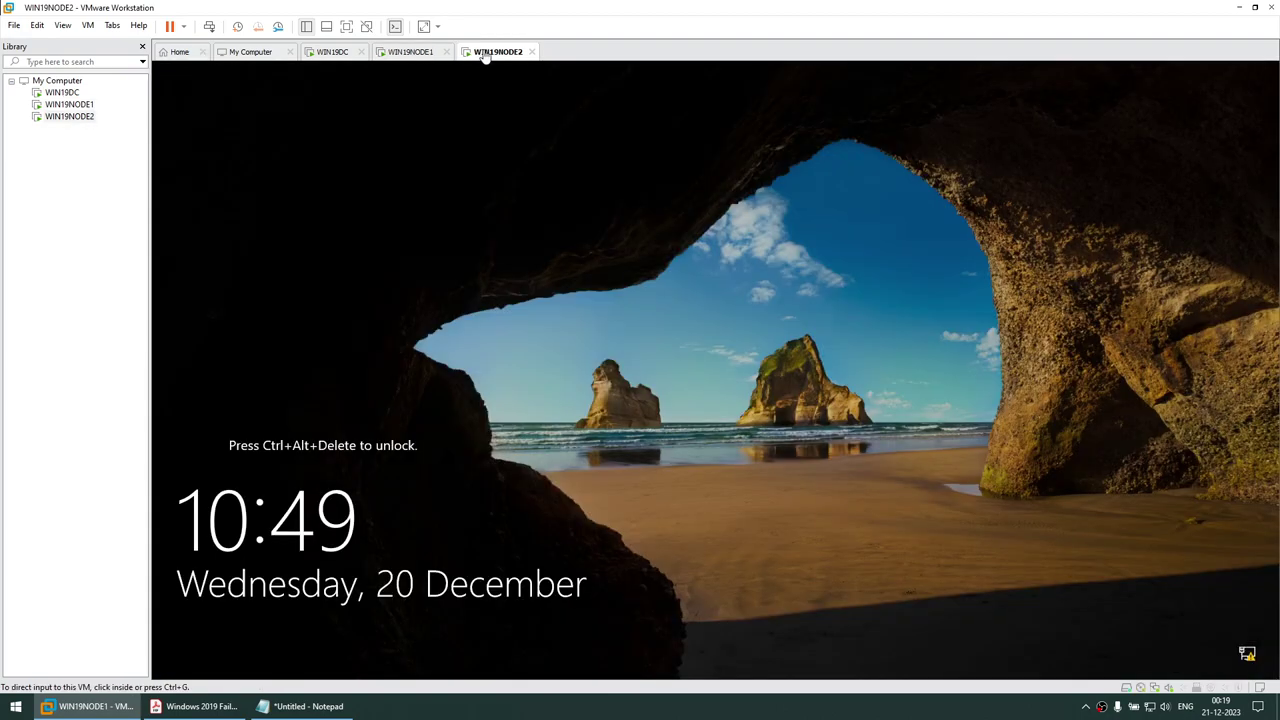
left_click(88, 25)
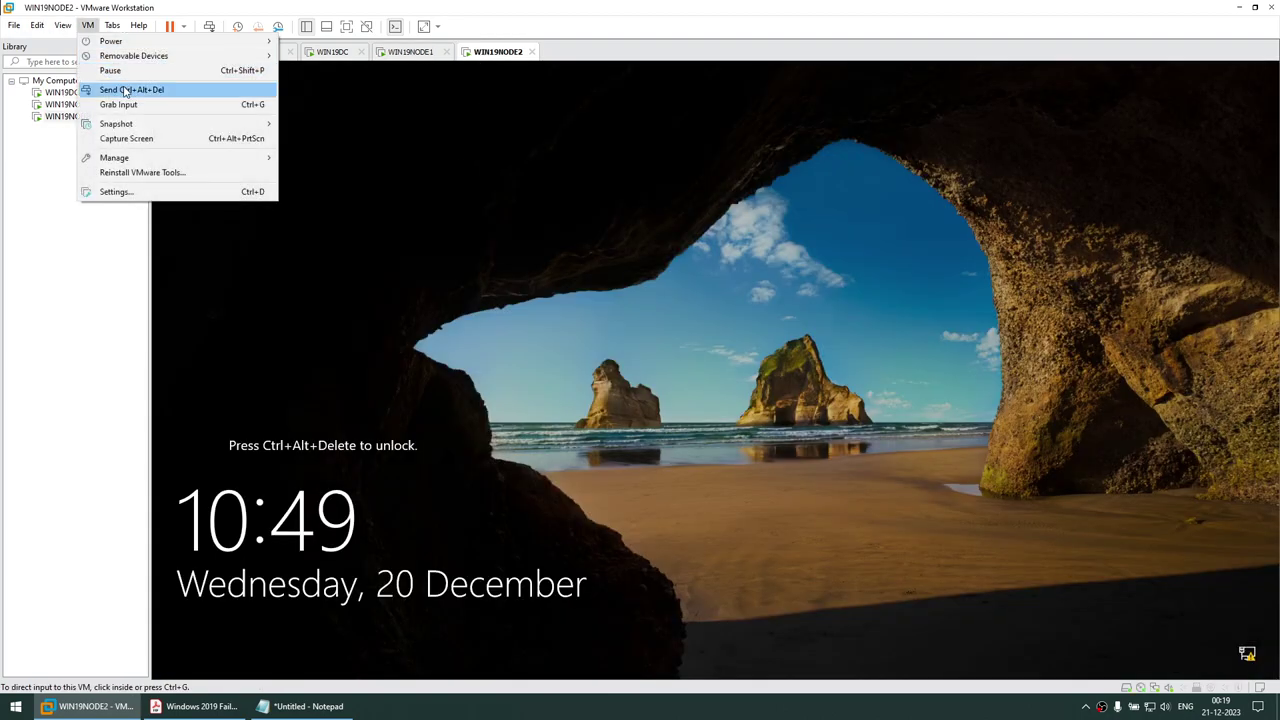
left_click(124, 88)
left_click(650, 426)
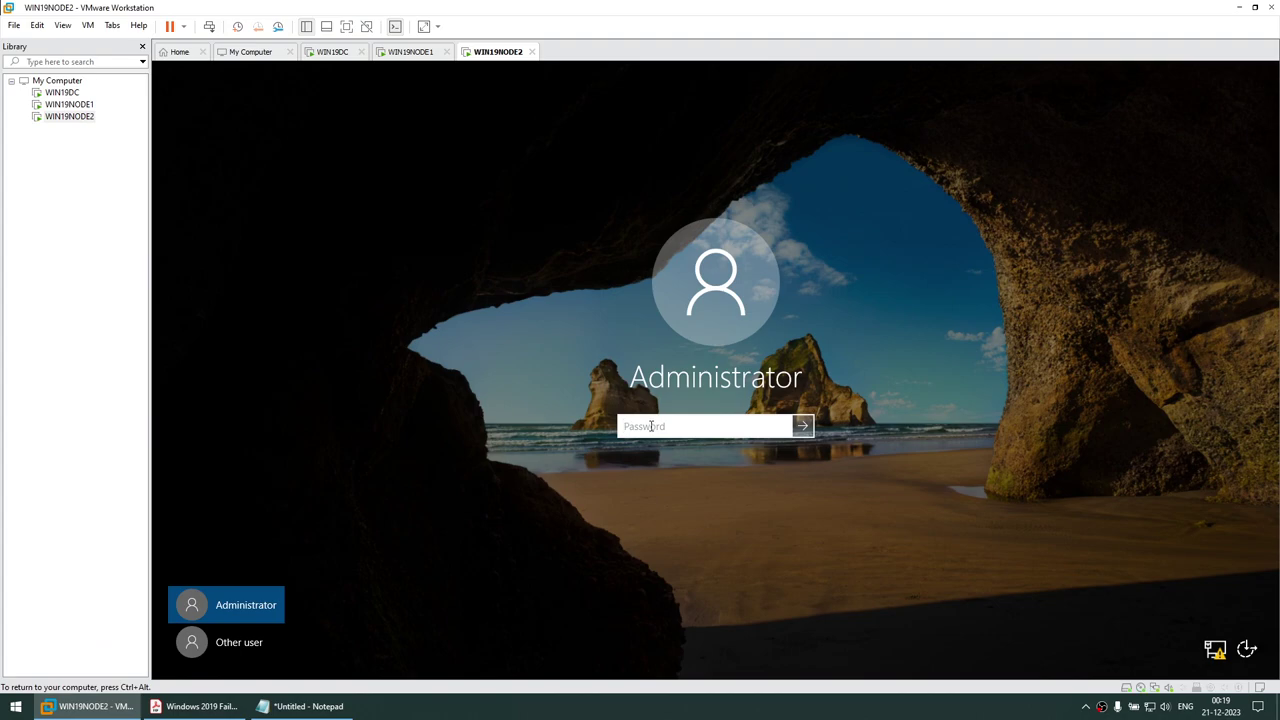
type("P")
key("Return")
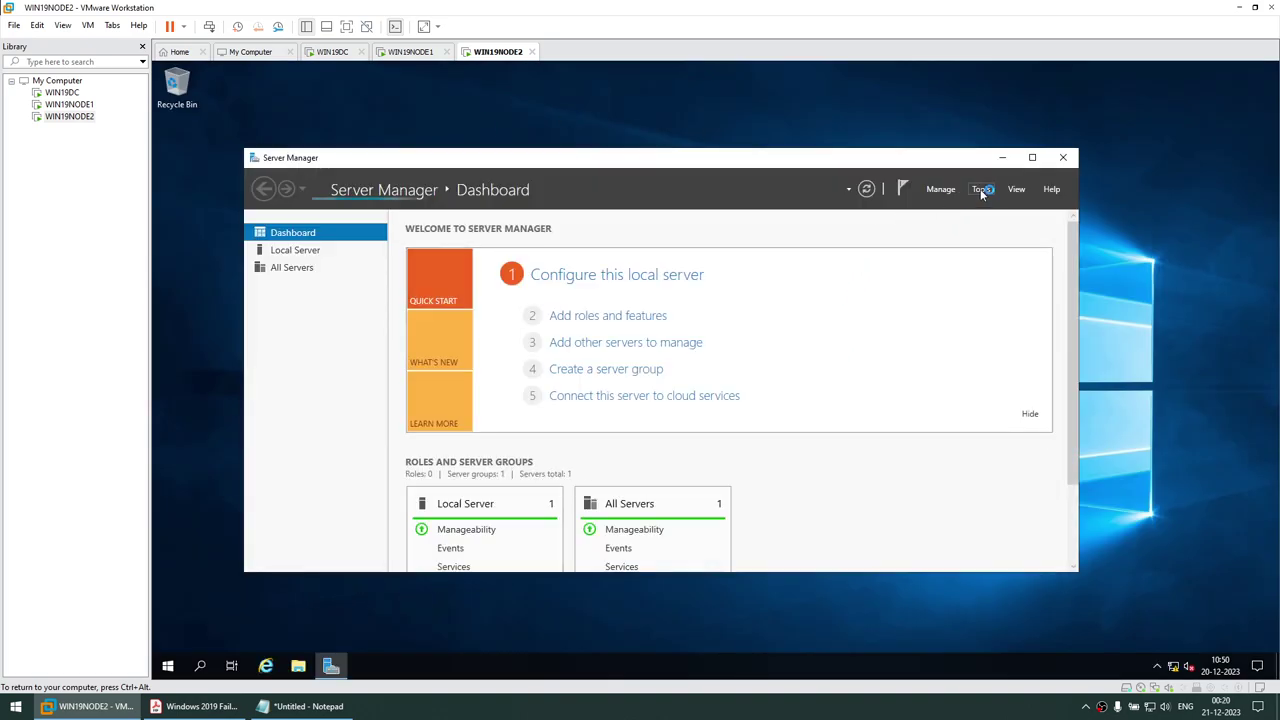
Launch the iSCSI Initiator from Server Manager Tools and accept starting the iSCSI service
left_click(980, 190)
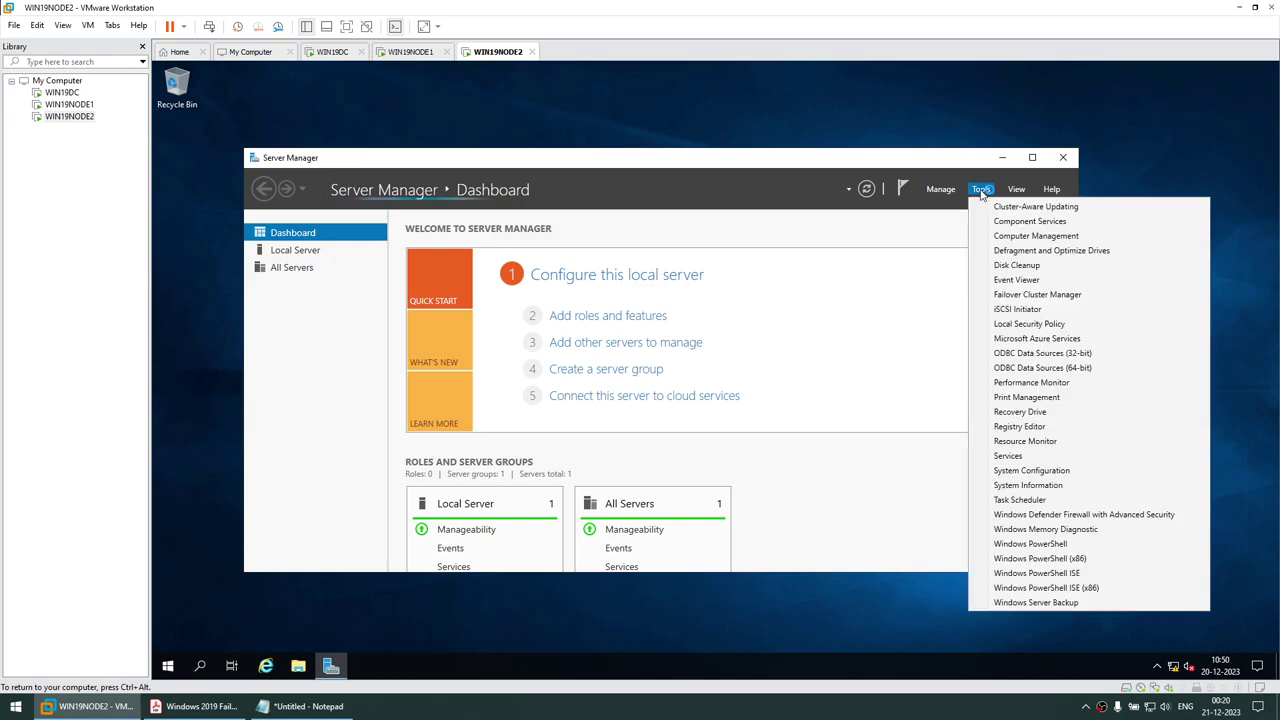
left_click(1018, 309)
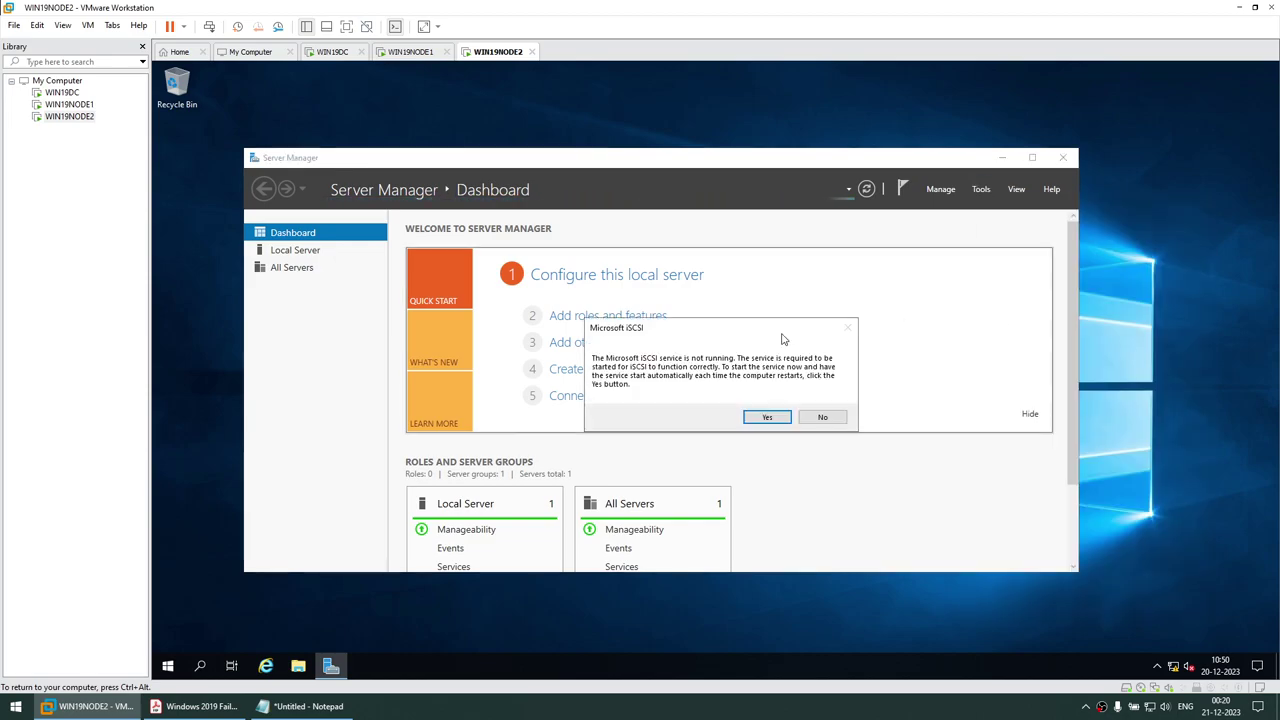
left_click(757, 416)
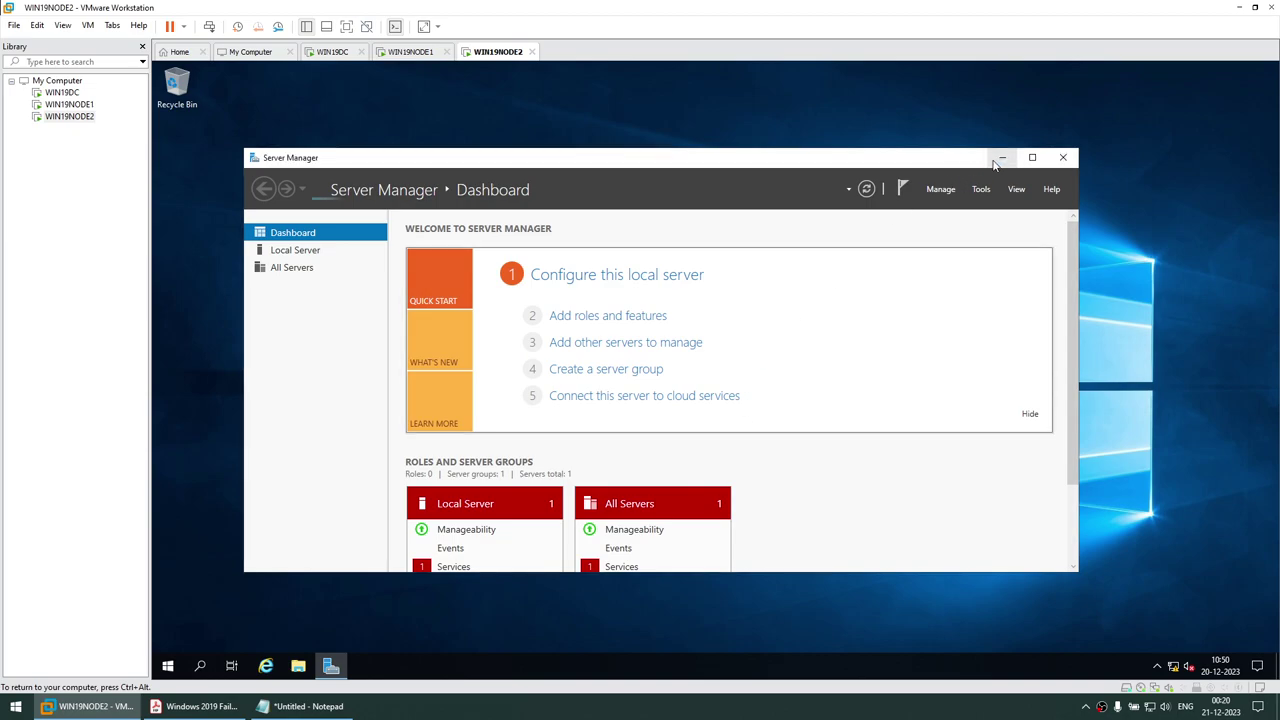
left_click(1002, 158)
Enter 192.168.1.109 in the iSCSI Target field and open File Explorer
key("alt+Tab")
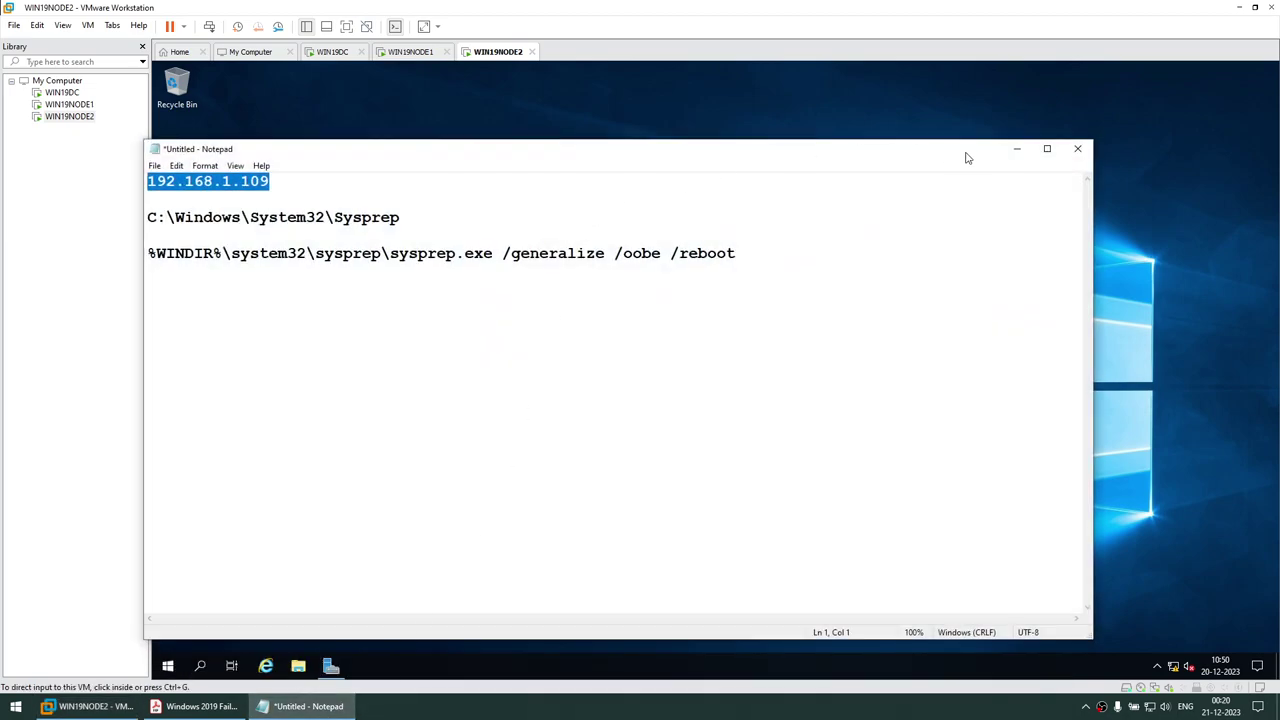
left_click(1003, 147)
left_click(377, 256)
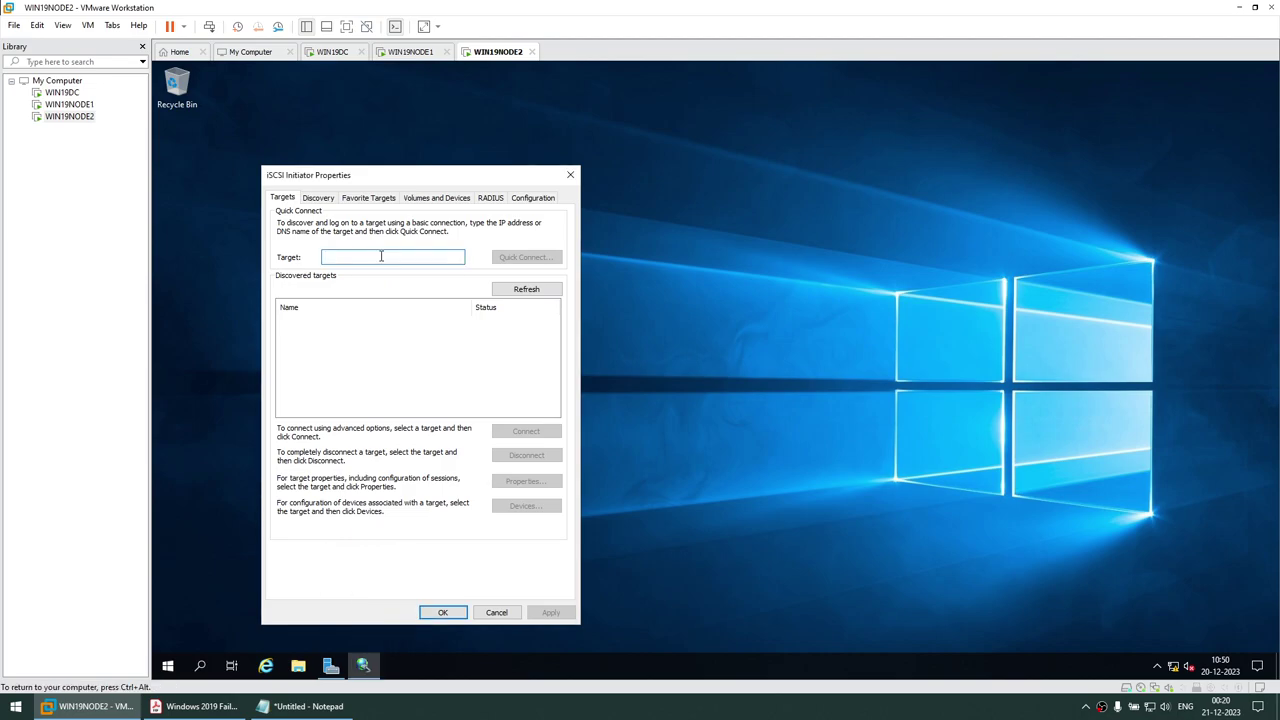
left_click(300, 706)
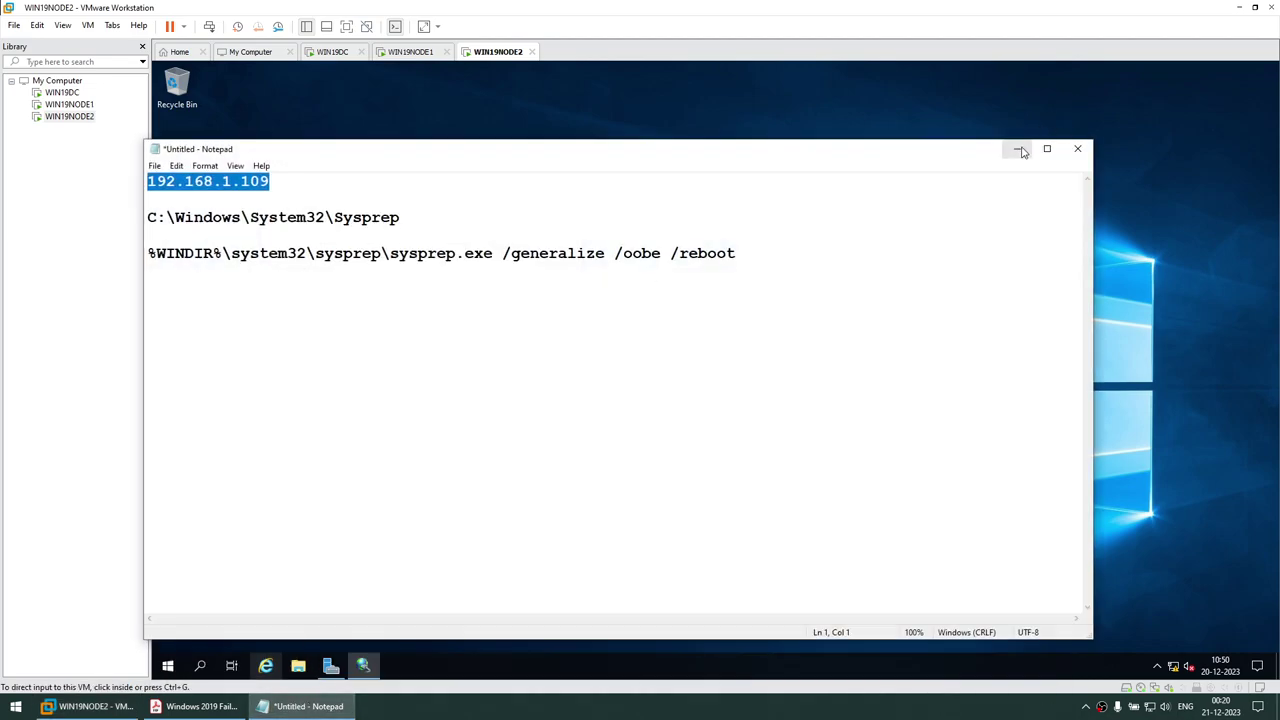
left_click(1016, 147)
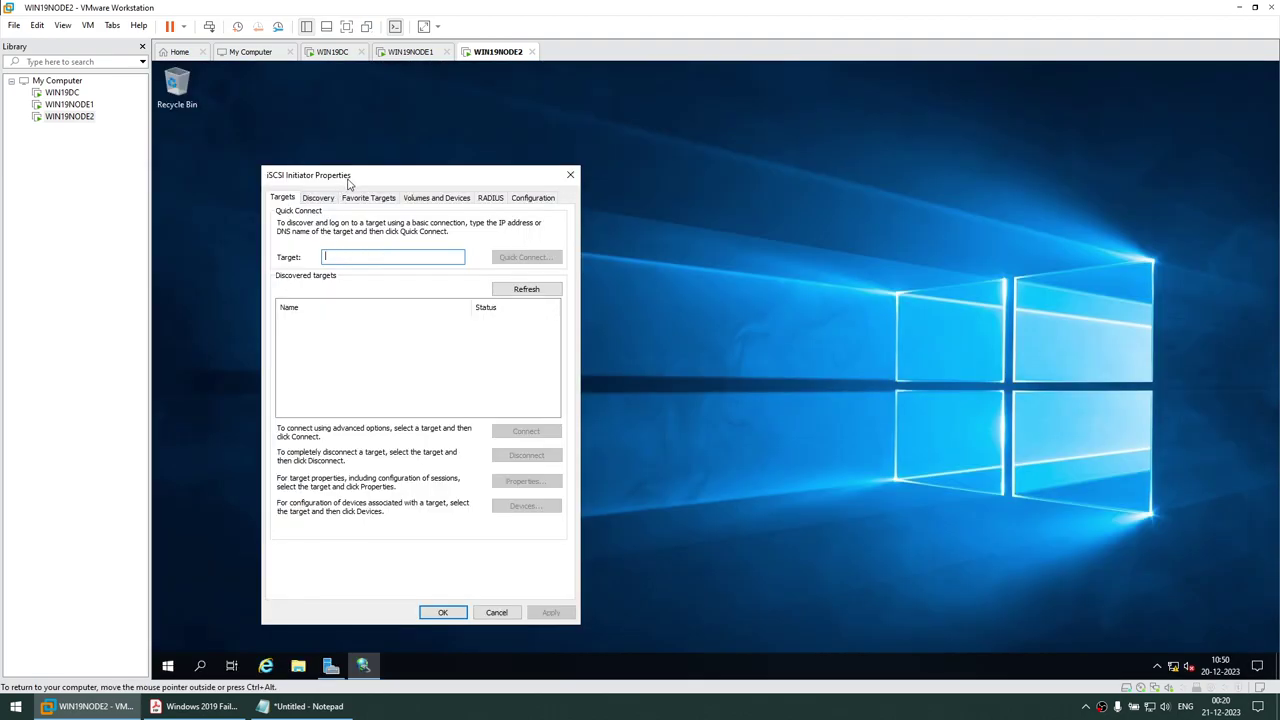
left_click_drag(351, 184, 397, 184)
type("192.168.1.109")
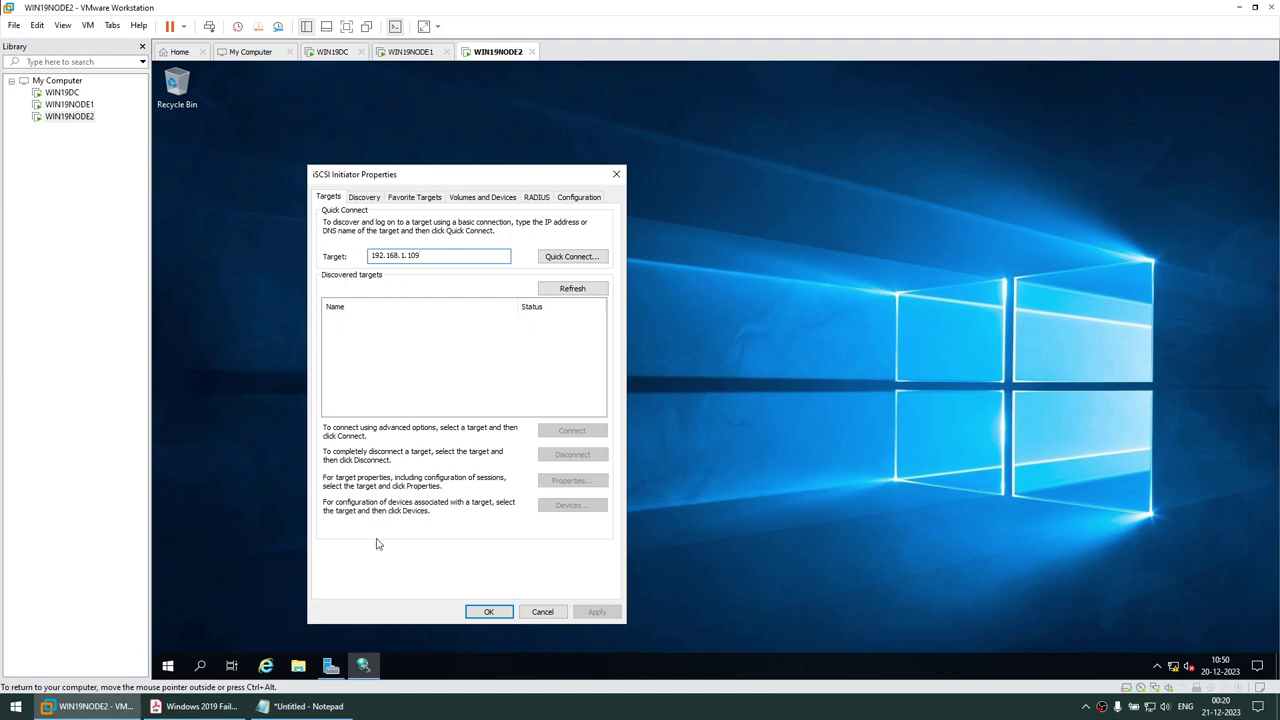
left_click(298, 666)
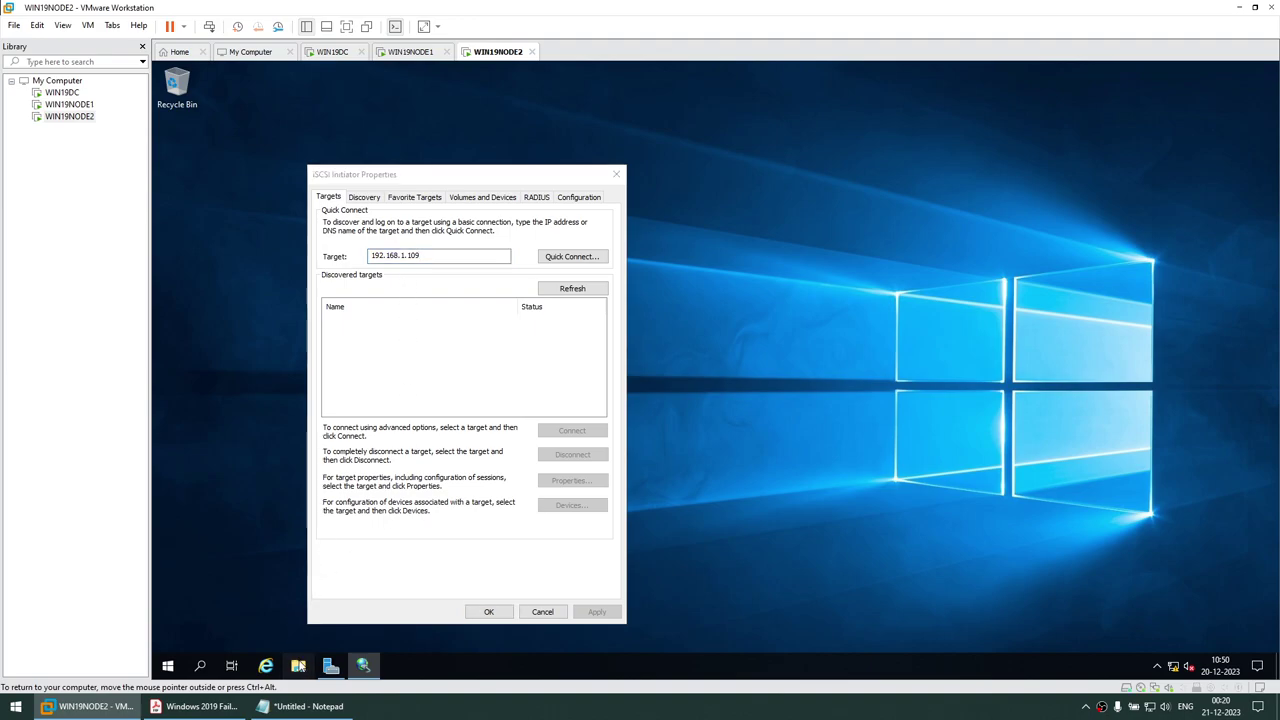
left_click(168, 671)
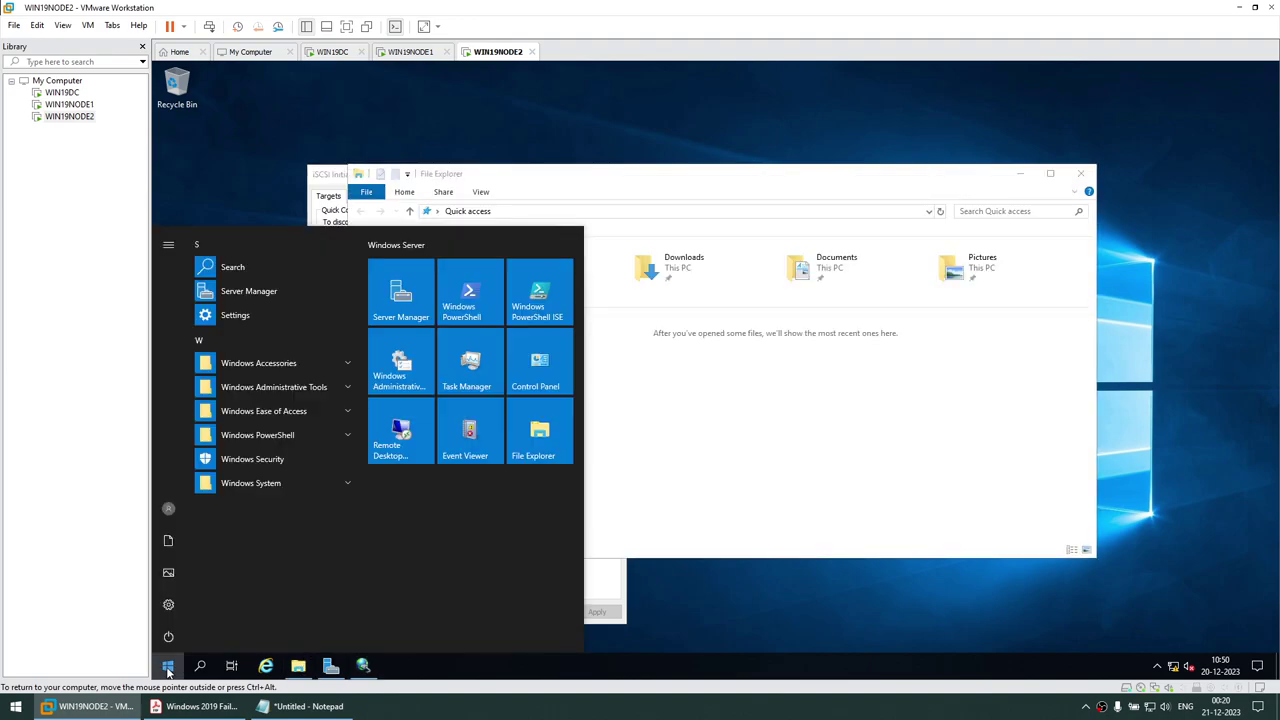
Open Disk Management on NODE2 via a 'disk' Start search and maximize it
type("disk")
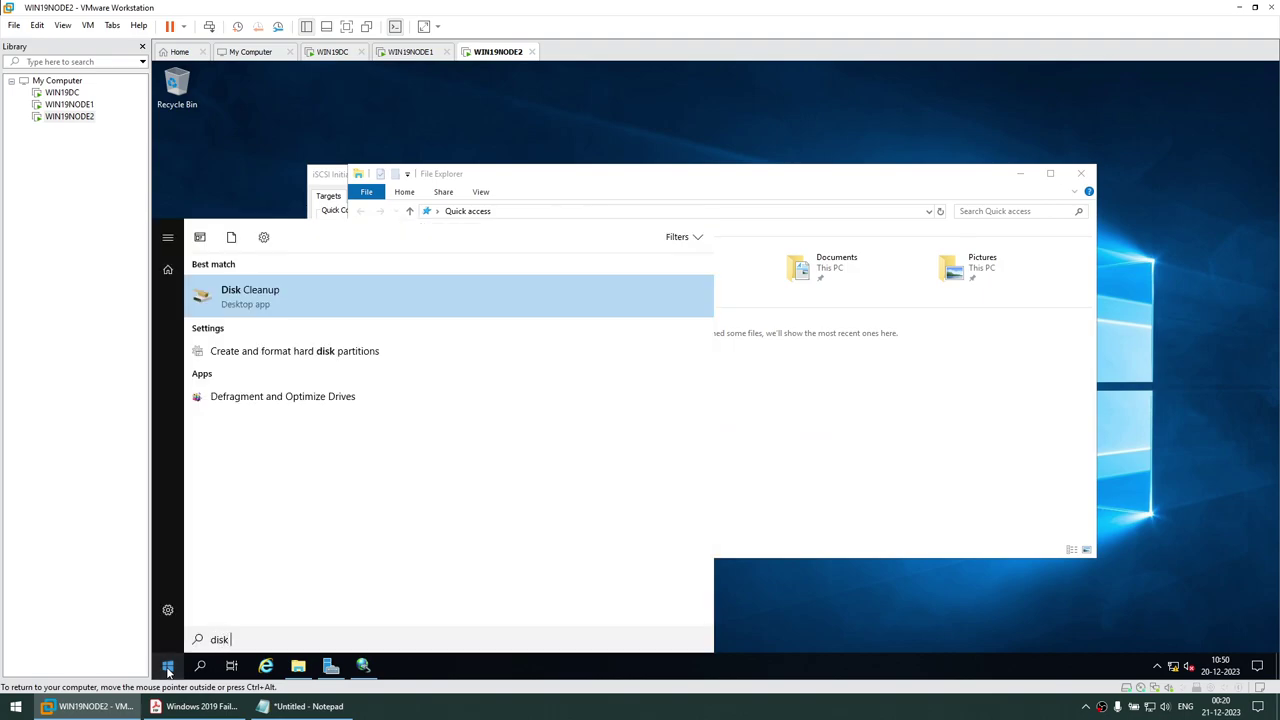
left_click(340, 351)
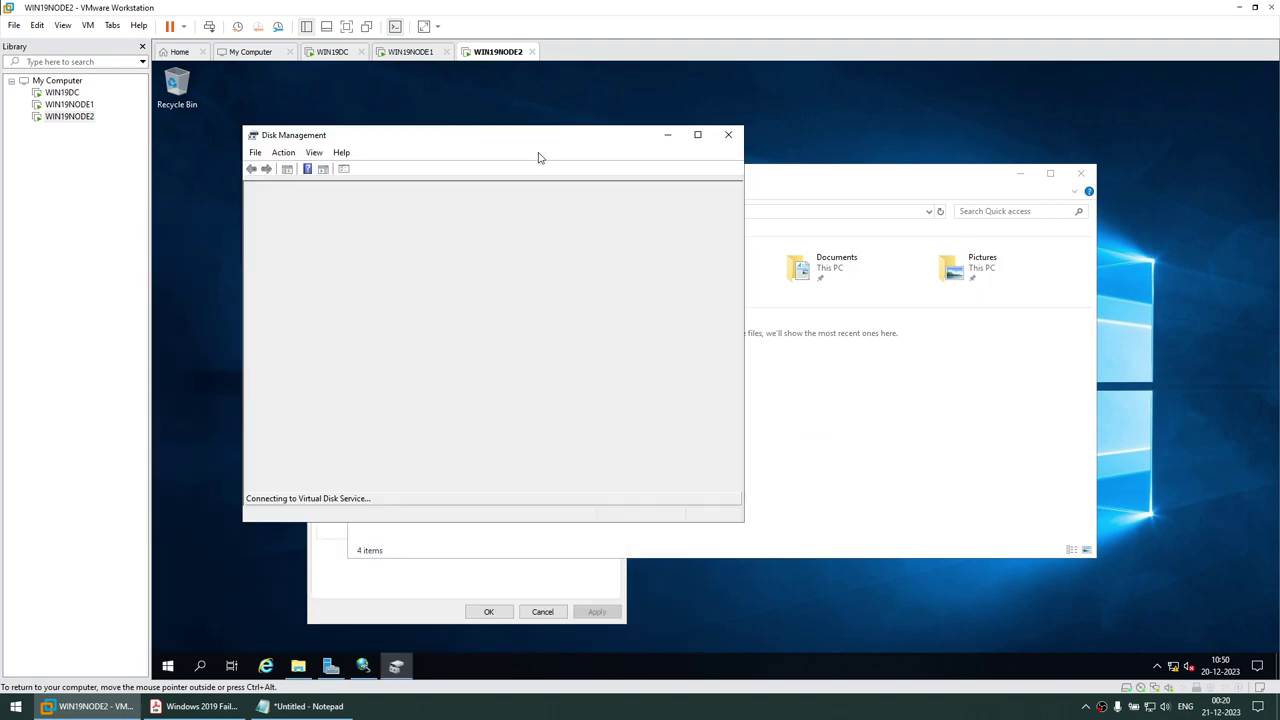
left_click_drag(540, 138, 722, 138)
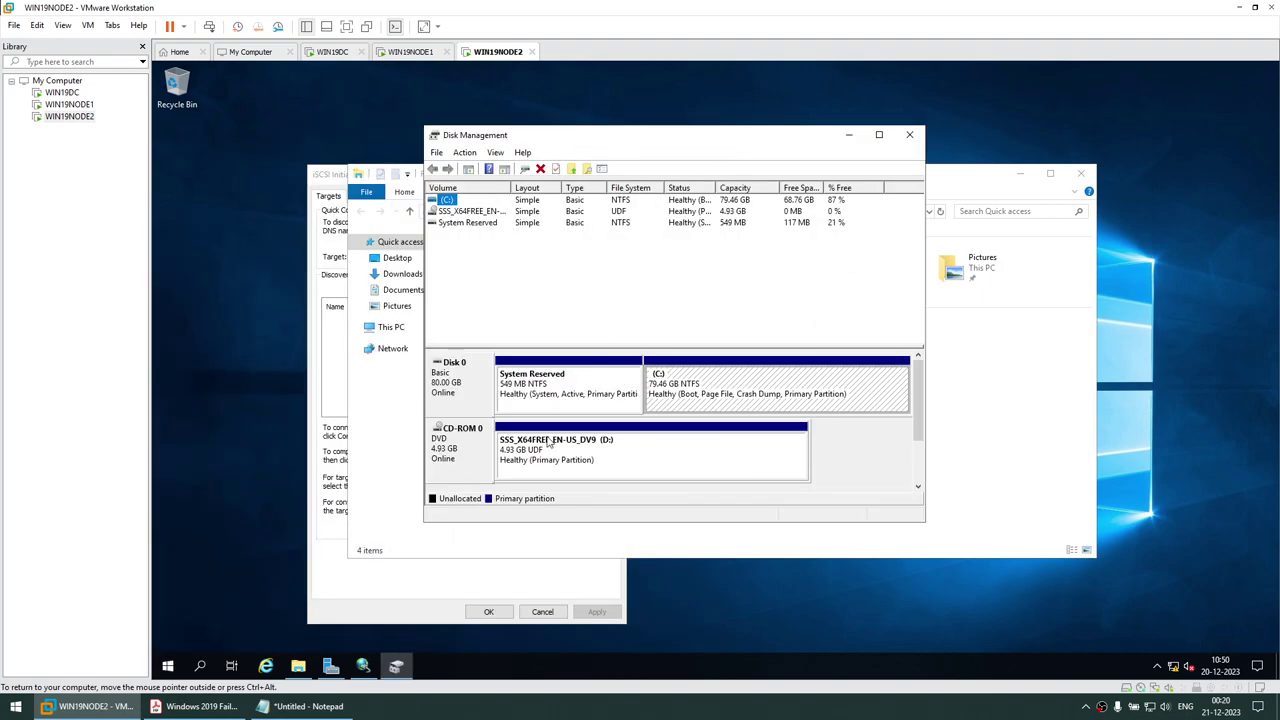
right_click(617, 449)
left_click(497, 468)
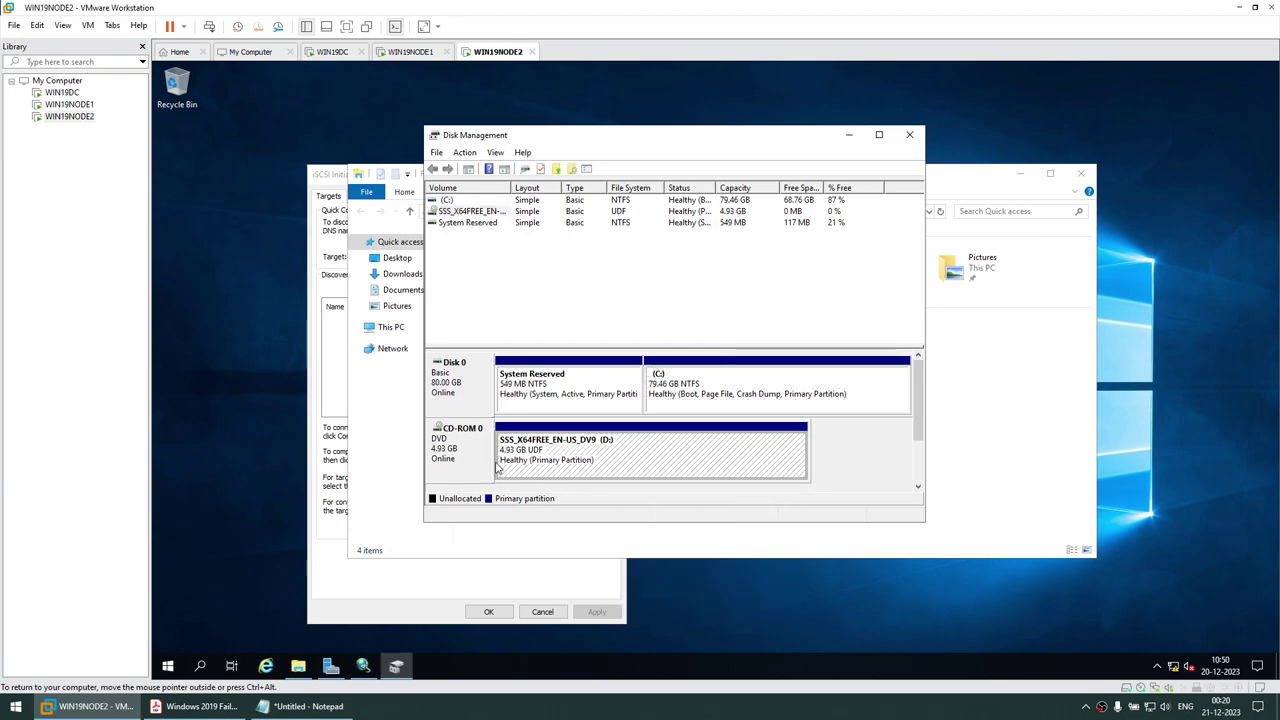
left_click(879, 134)
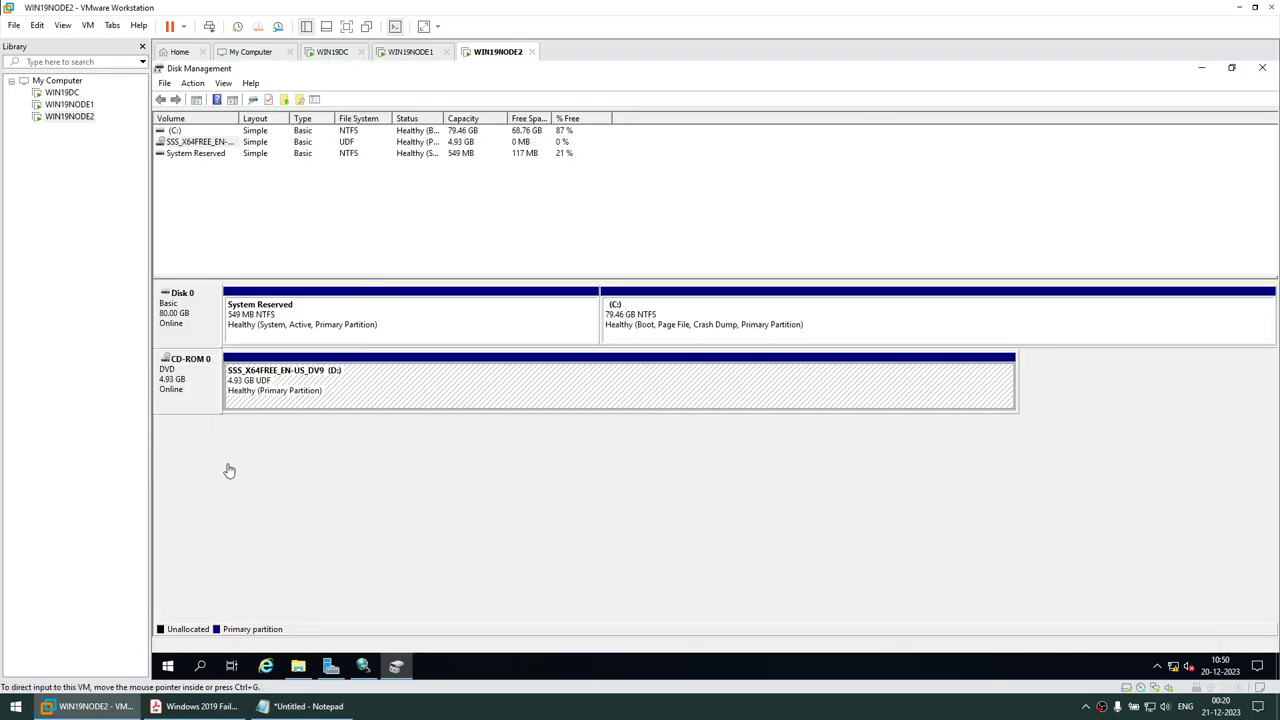
Quick Connect to the 192.168.1.109 target and confirm Disks 1 and 2 appear
left_click(363, 666)
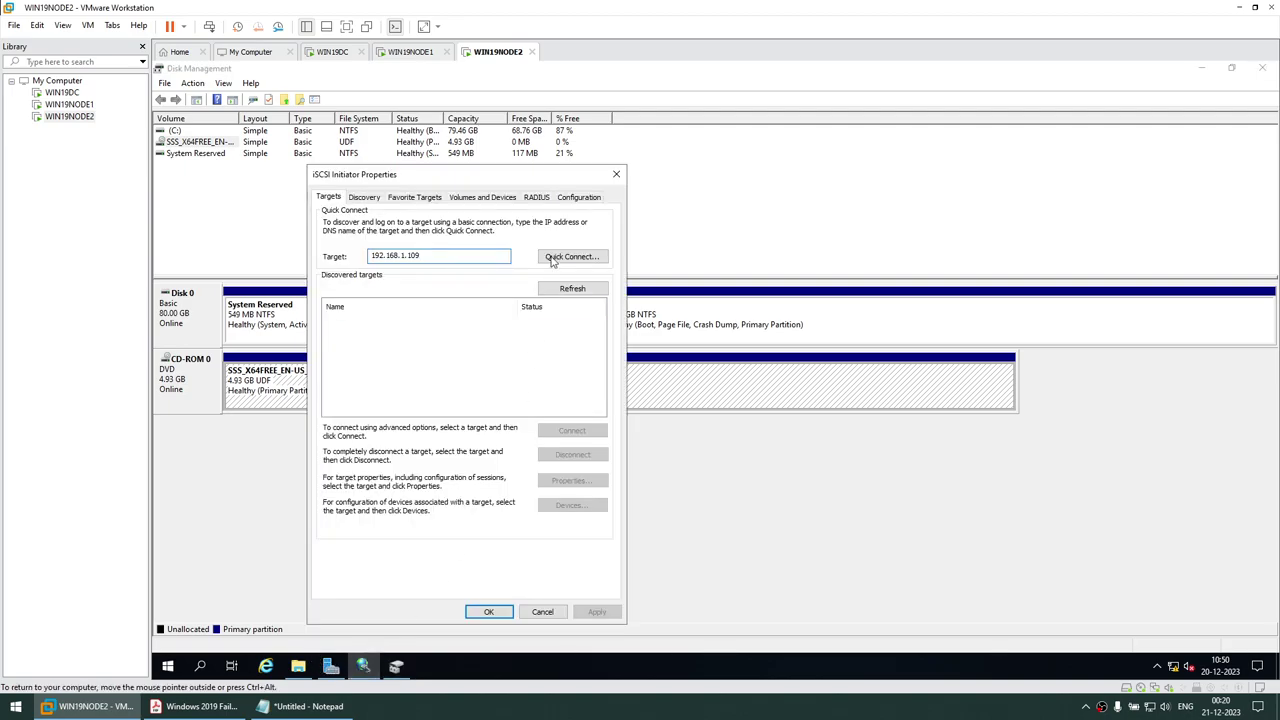
left_click_drag(466, 178, 1032, 144)
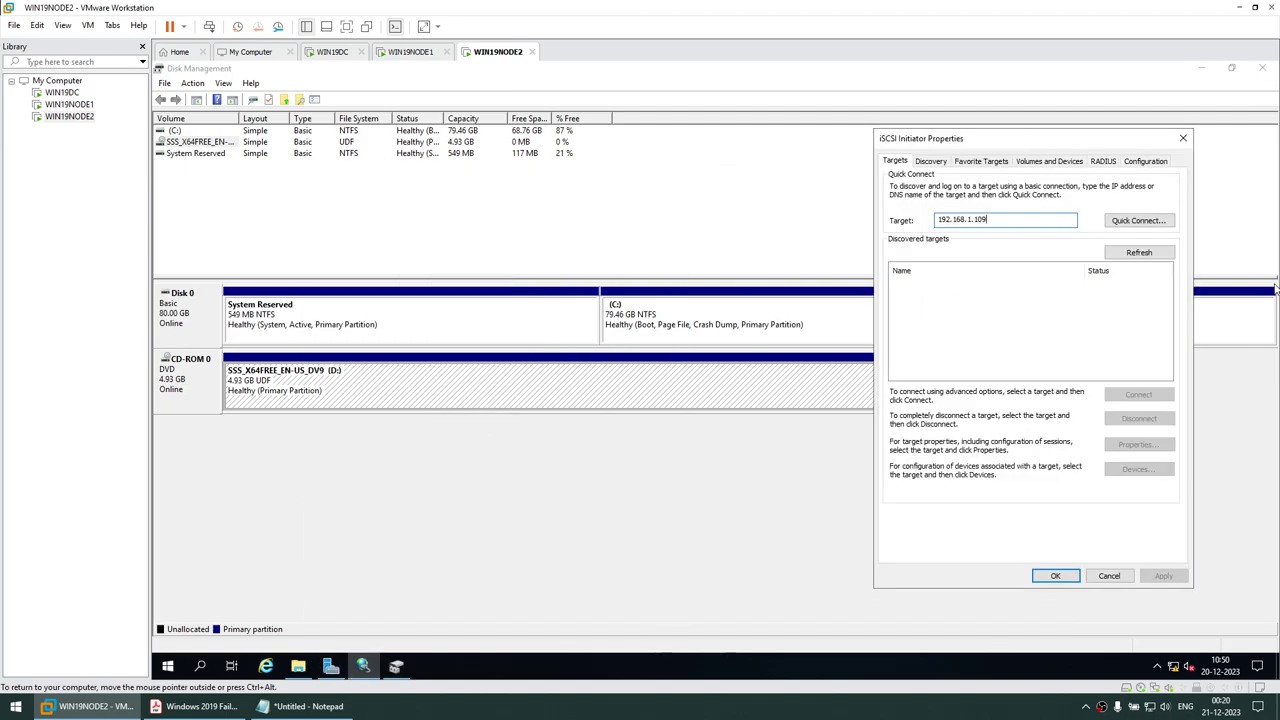
left_click(1145, 220)
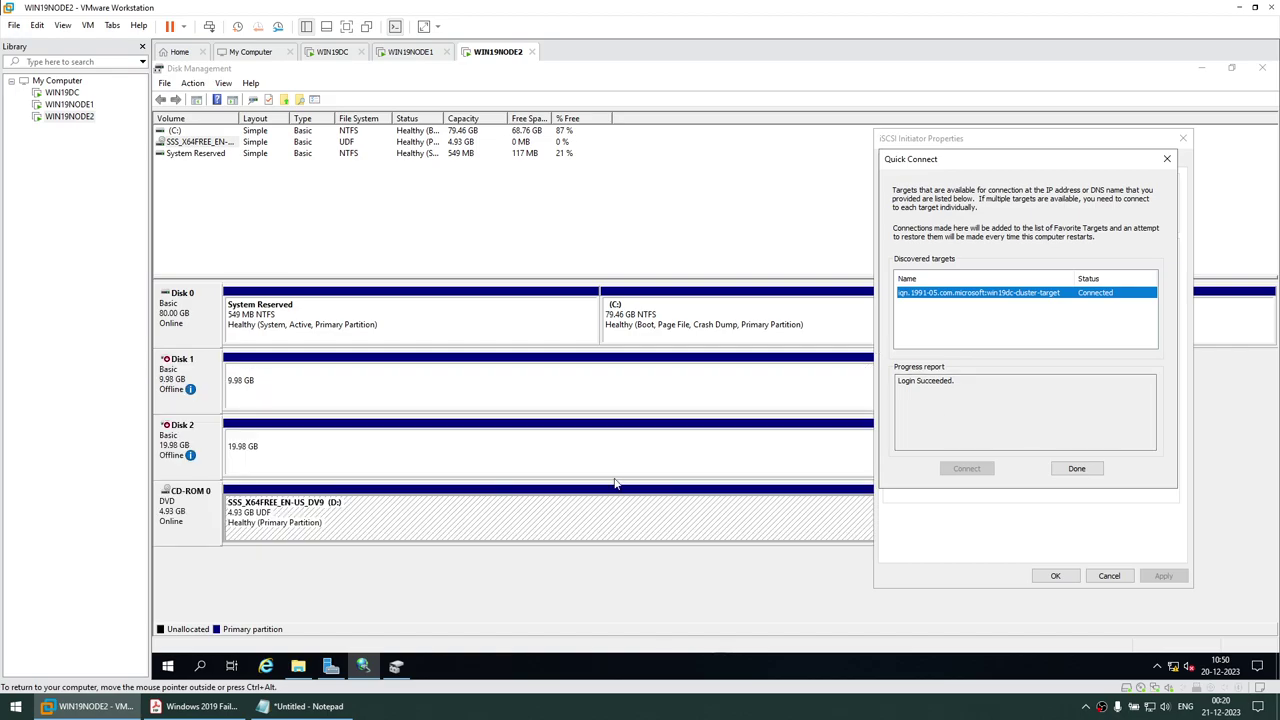
left_click(268, 388)
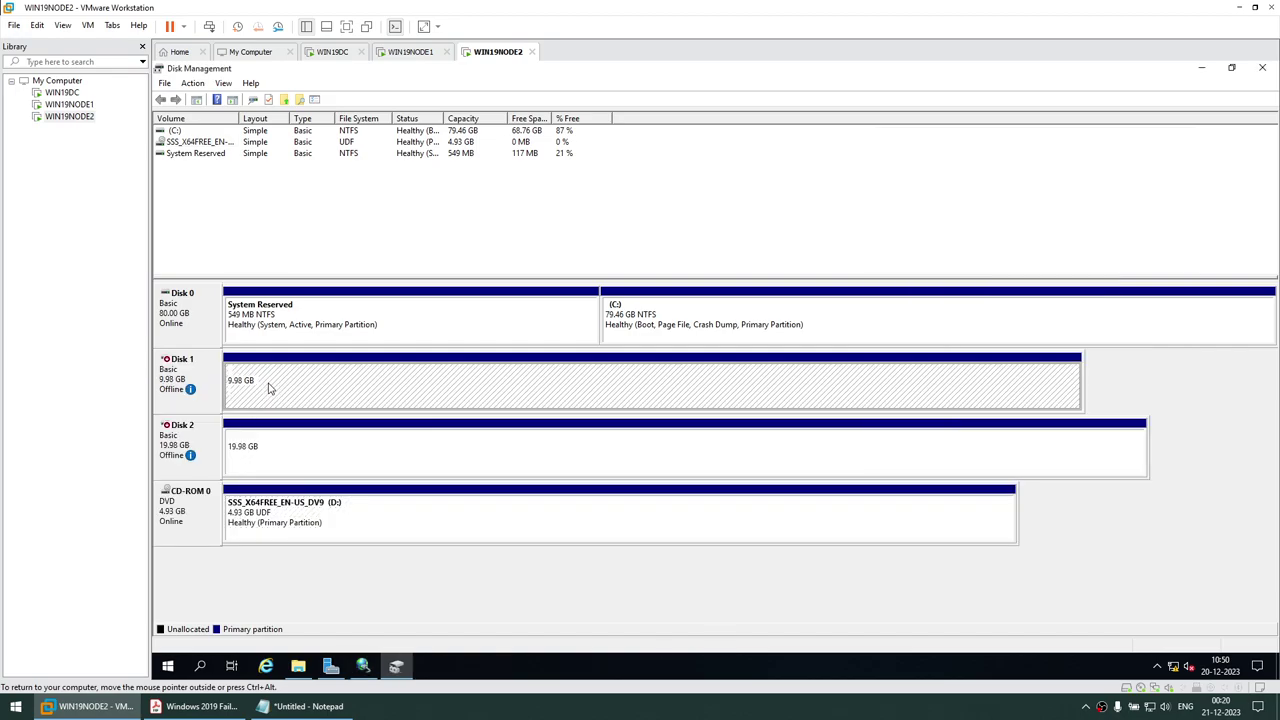
left_click(276, 445)
left_click(343, 397)
left_click(1203, 68)
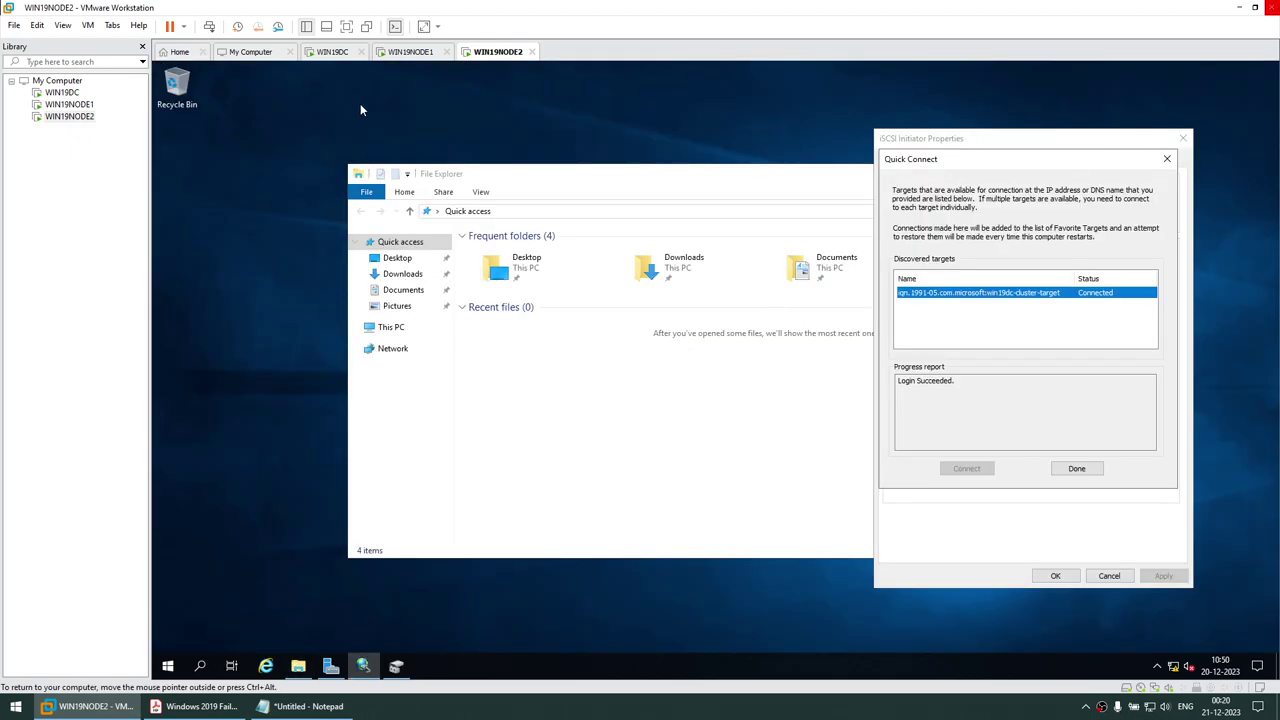
left_click(195, 706)
scroll(407, 440, "down", 8)
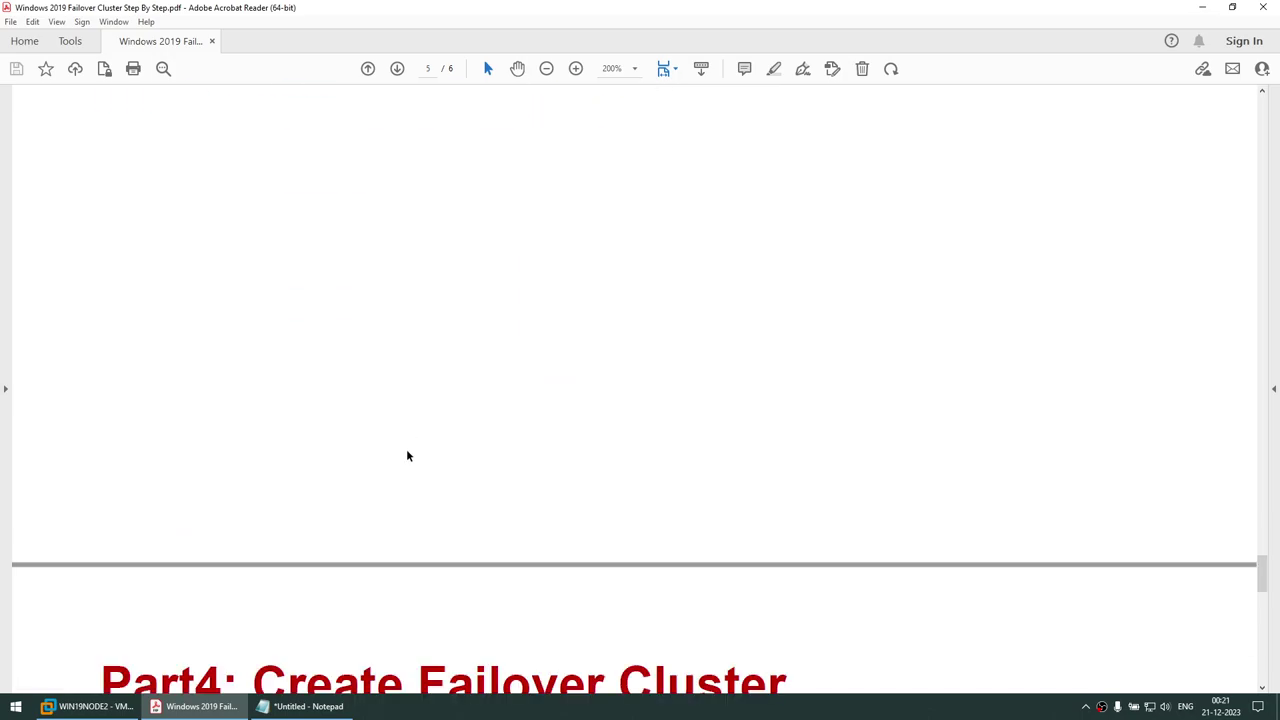
scroll(405, 460, "down", 6)
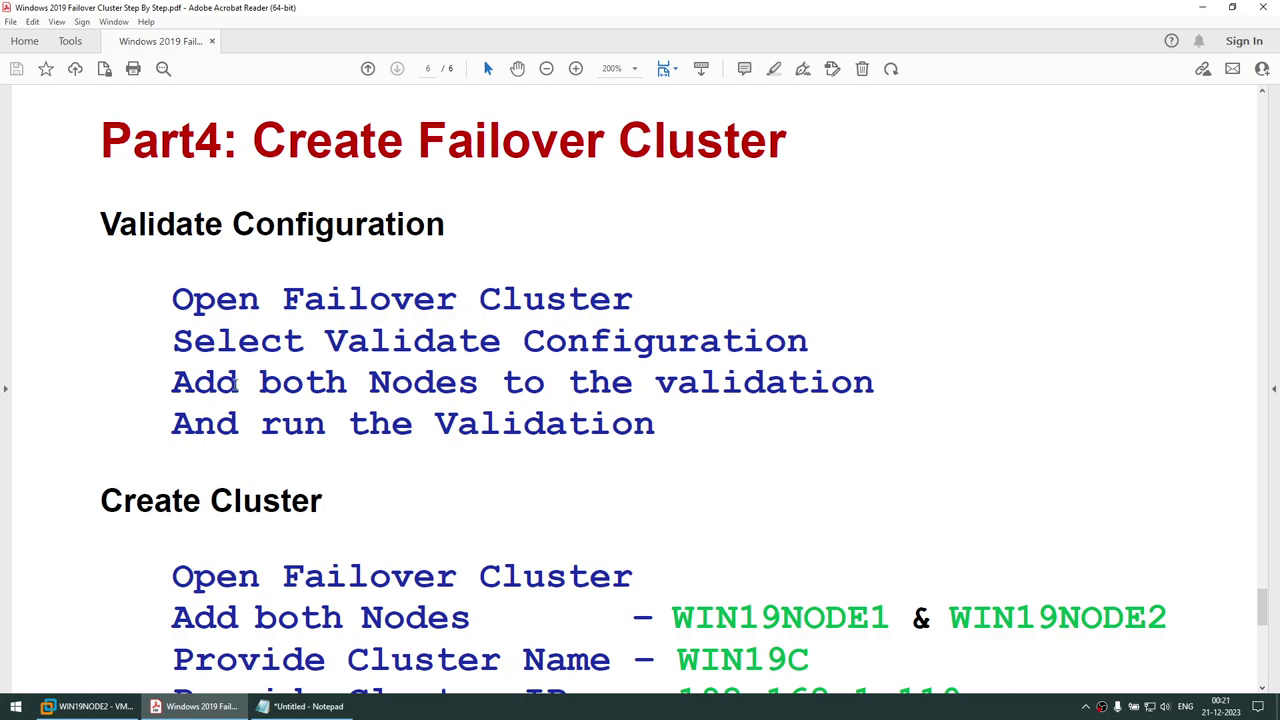
left_click_drag(285, 298, 585, 300)
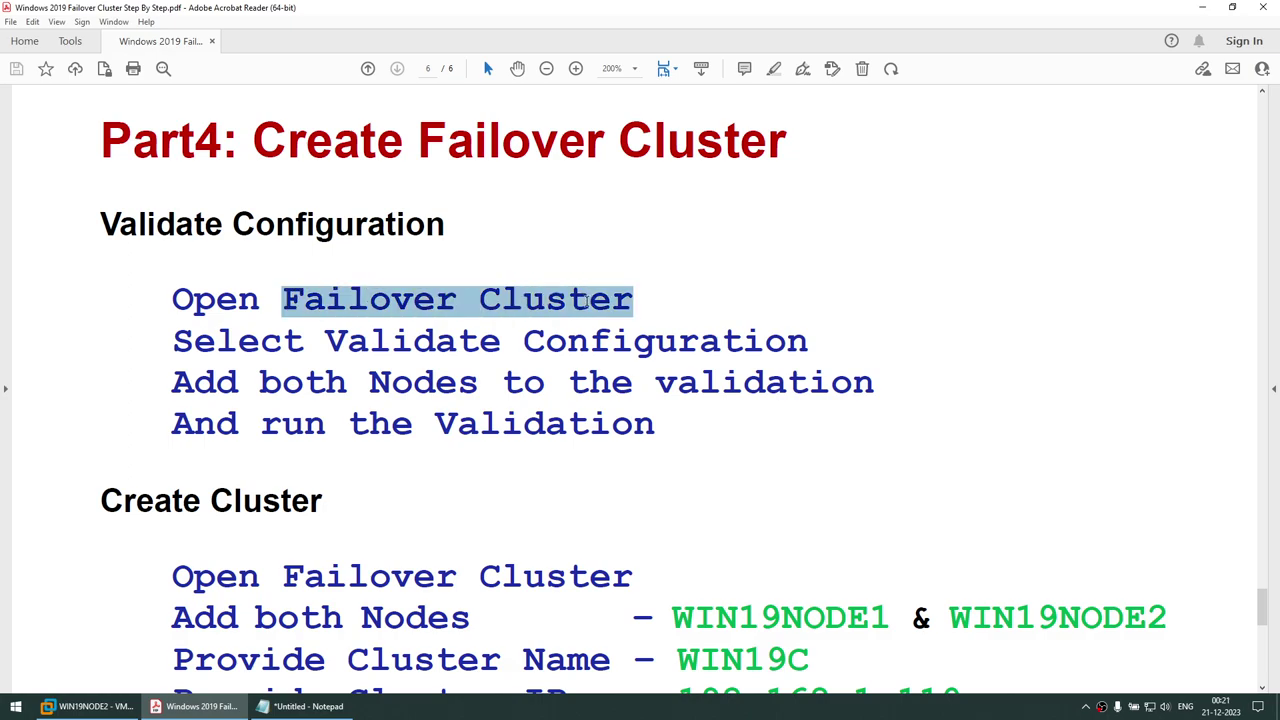
left_click_drag(338, 345, 808, 343)
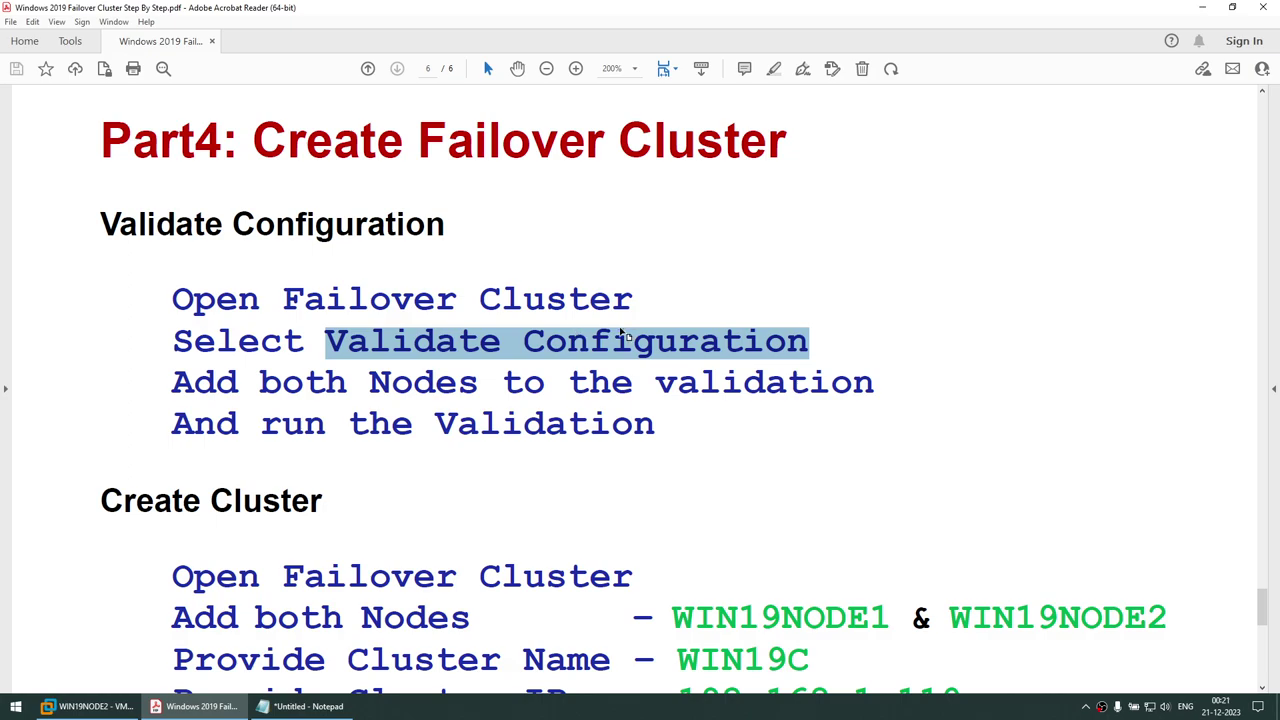
left_click_drag(366, 388, 835, 388)
triple_click(212, 424)
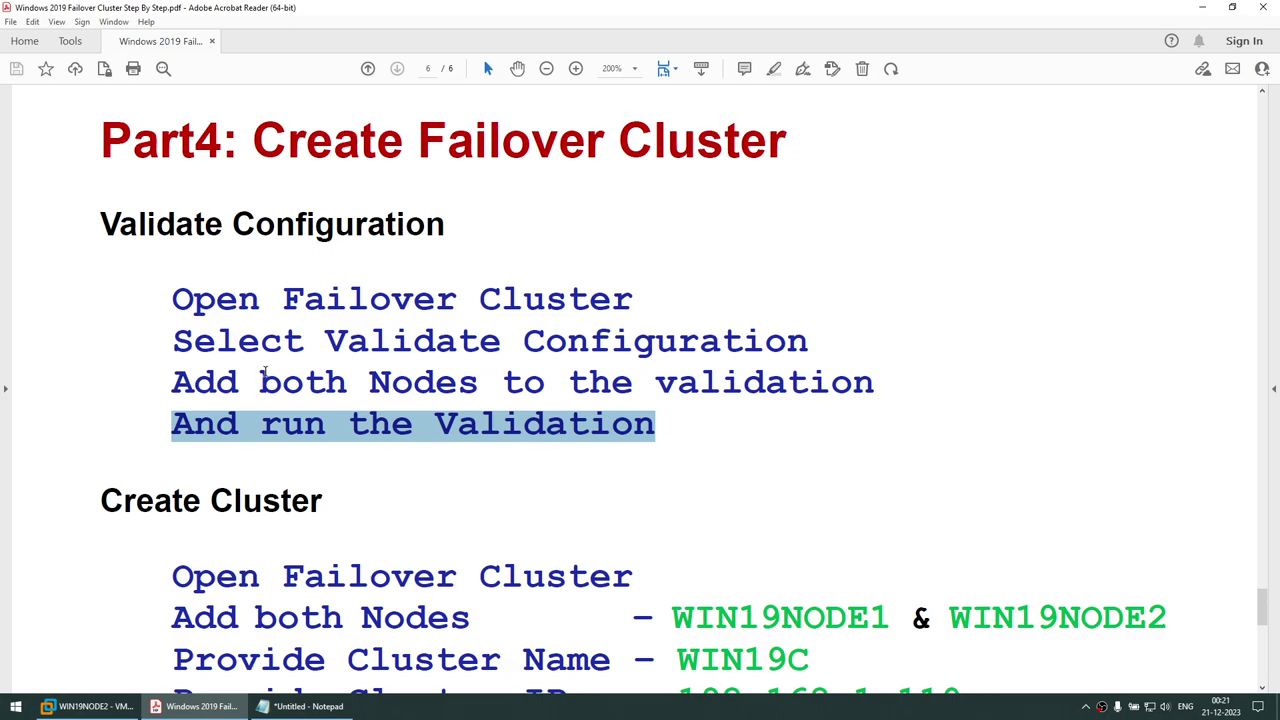
scroll(247, 477, "down", 1)
triple_click(258, 440)
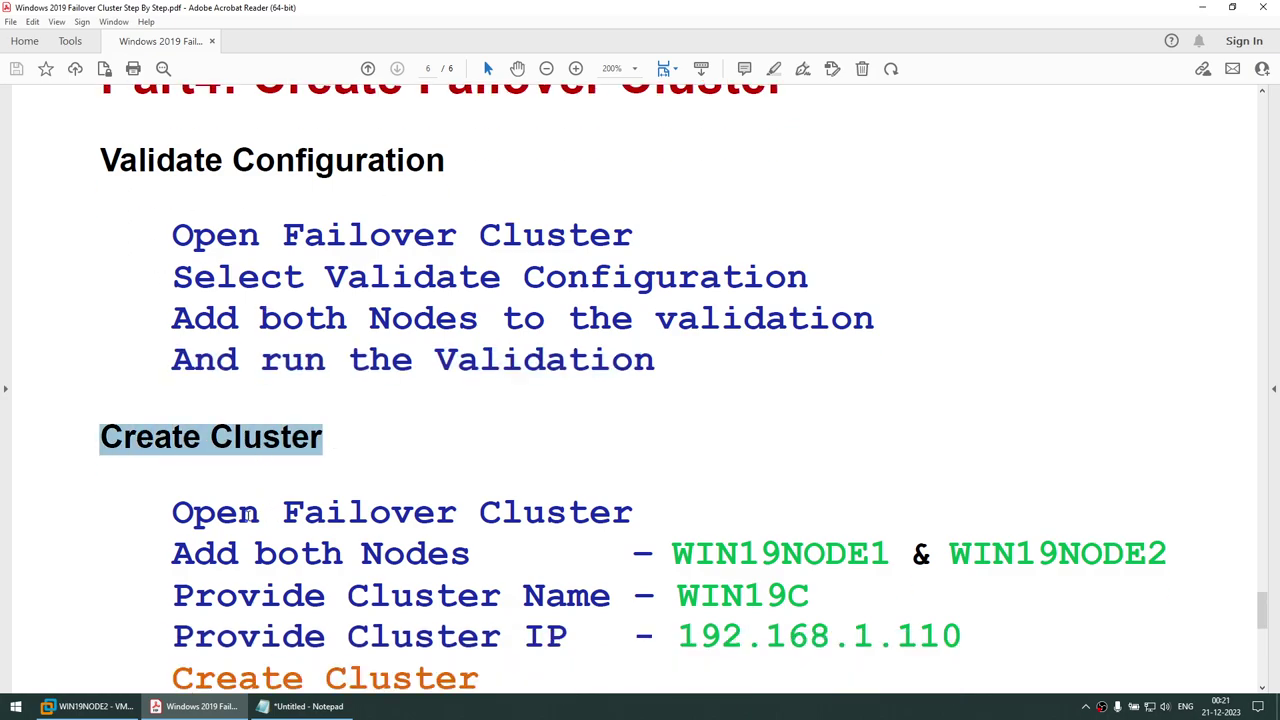
left_click_drag(219, 515, 527, 517)
scroll(477, 522, "down", 1)
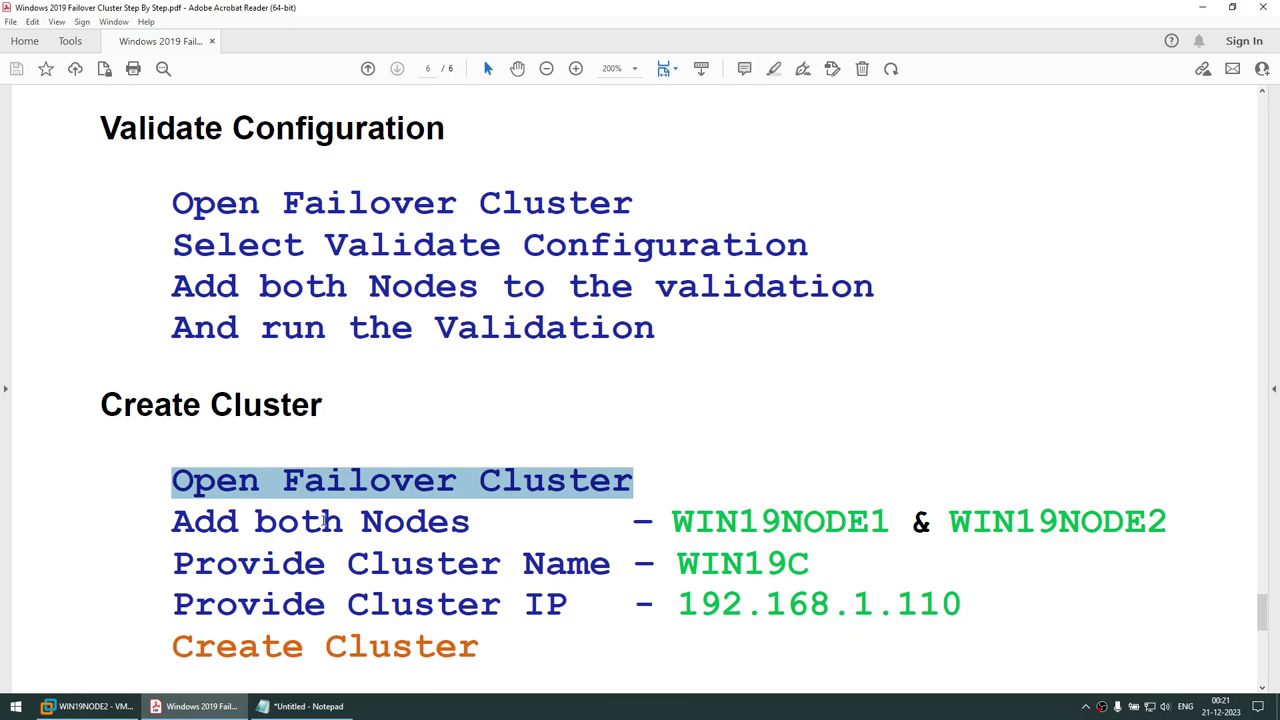
left_click_drag(172, 563, 611, 566)
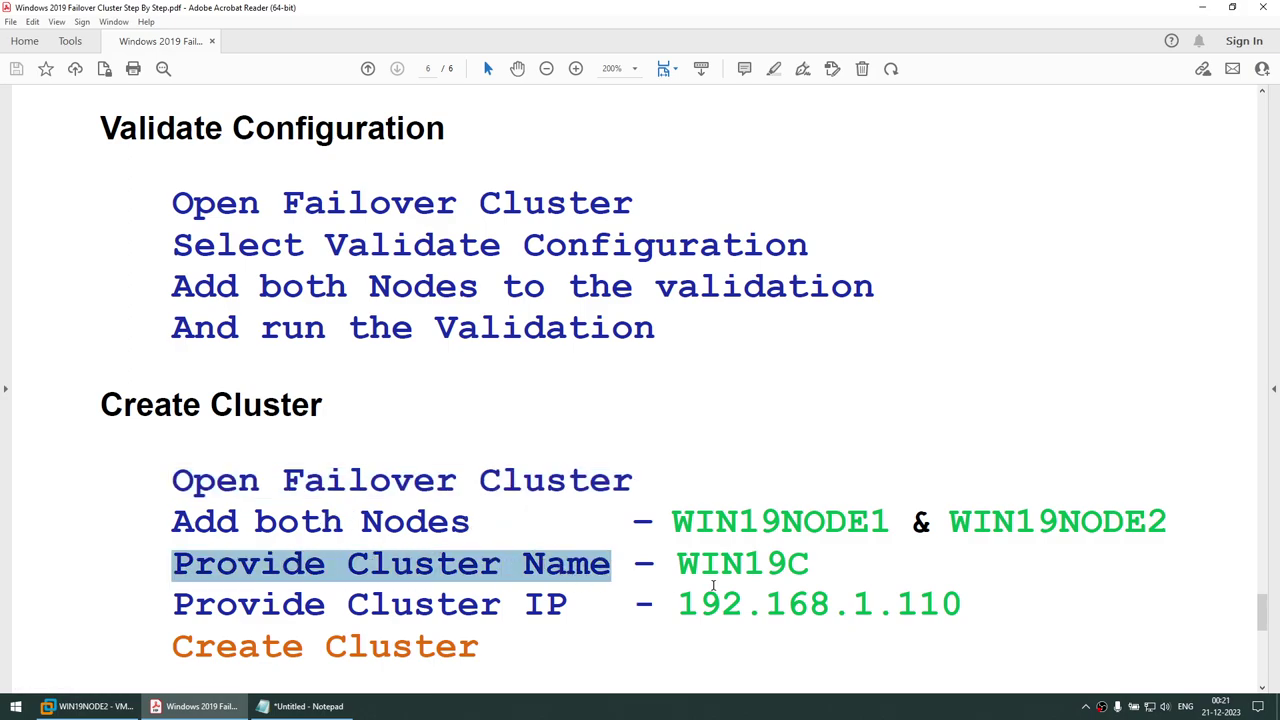
left_click_drag(699, 604, 962, 606)
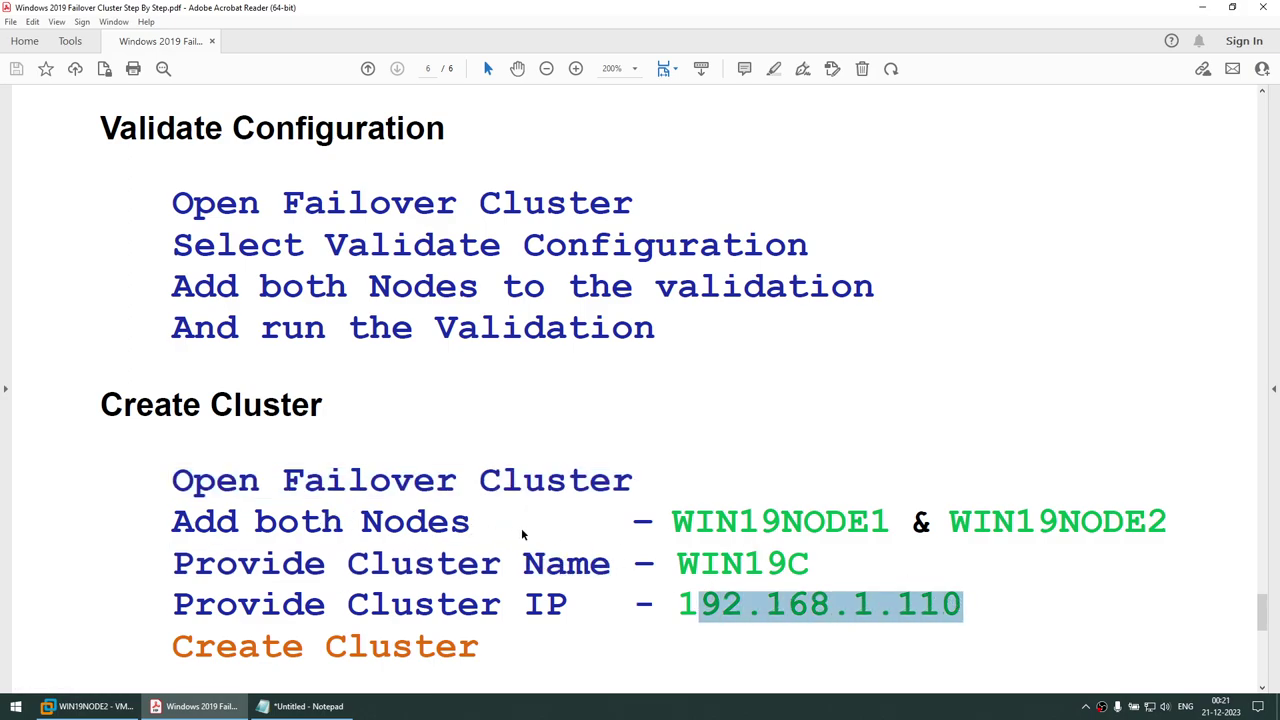
scroll(603, 522, "up", 1)
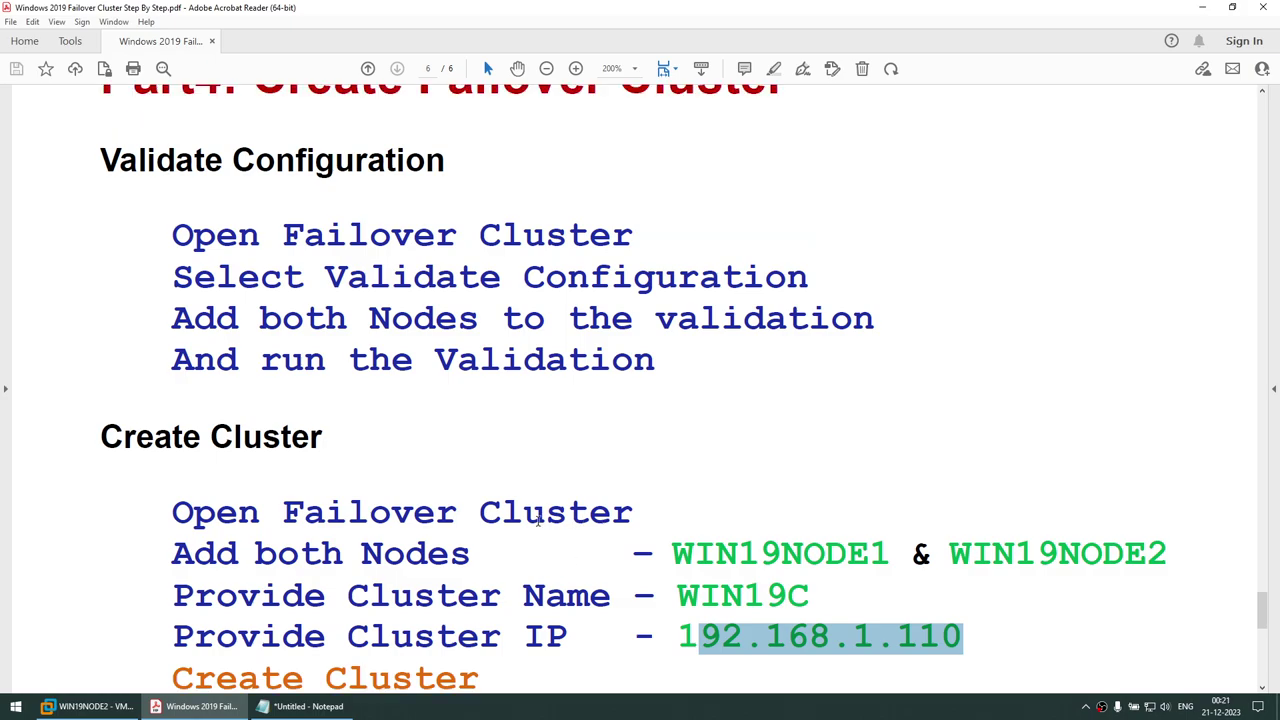
left_click_drag(102, 438, 614, 616)
left_click(265, 359)
triple_click(447, 362)
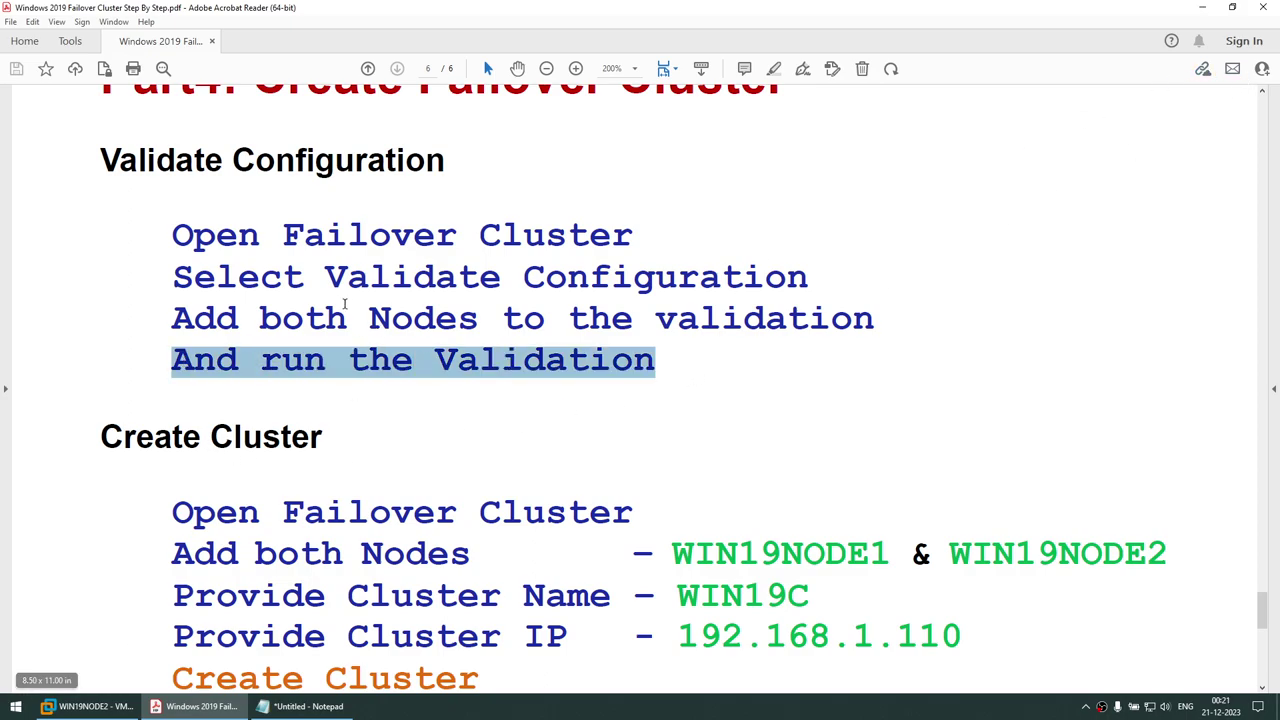
left_click_drag(285, 234, 634, 235)
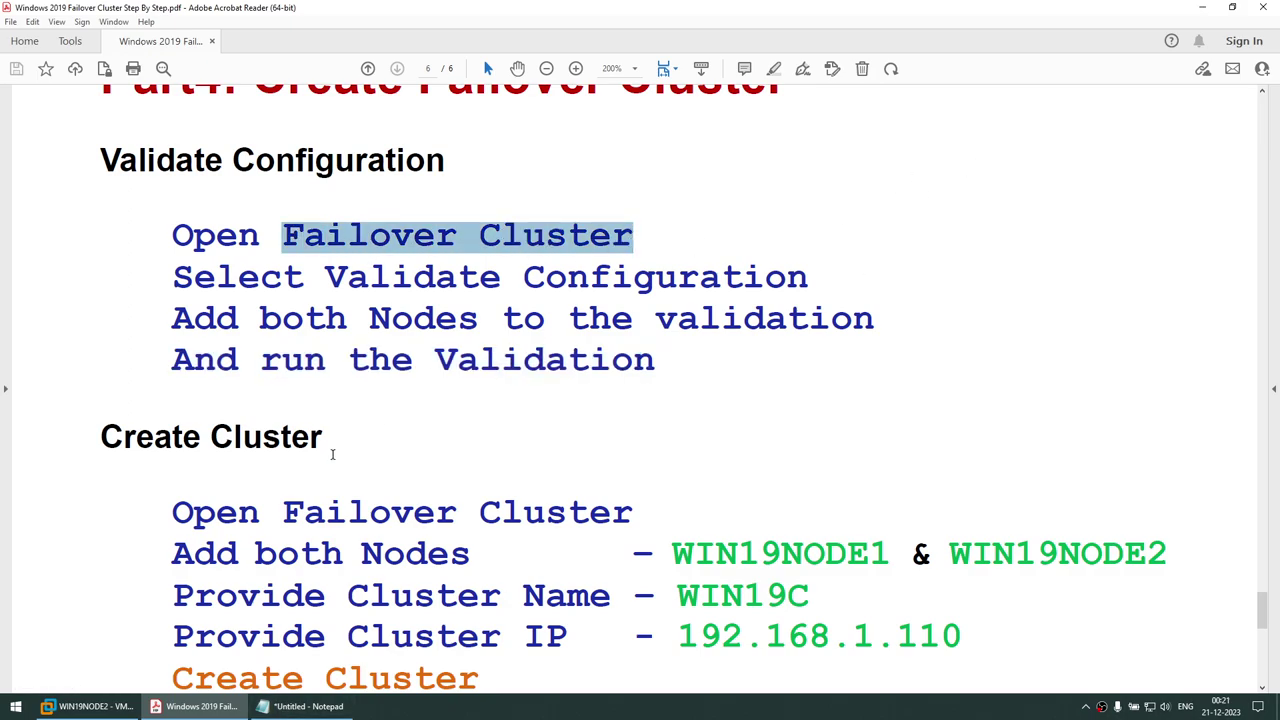
scroll(853, 297, "up", 1)
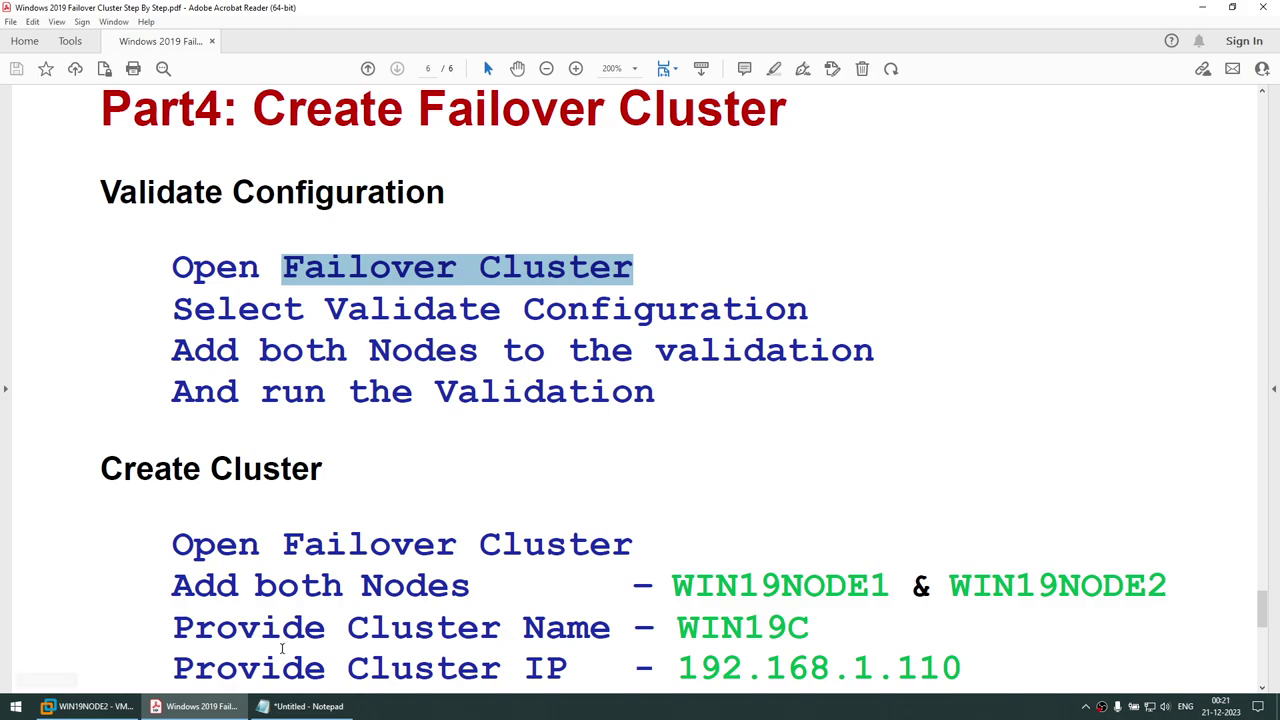
left_click(90, 706)
On WIN19NODE1, close Computer Management and launch Failover Cluster Manager from Server Manager Tools
left_click(430, 51)
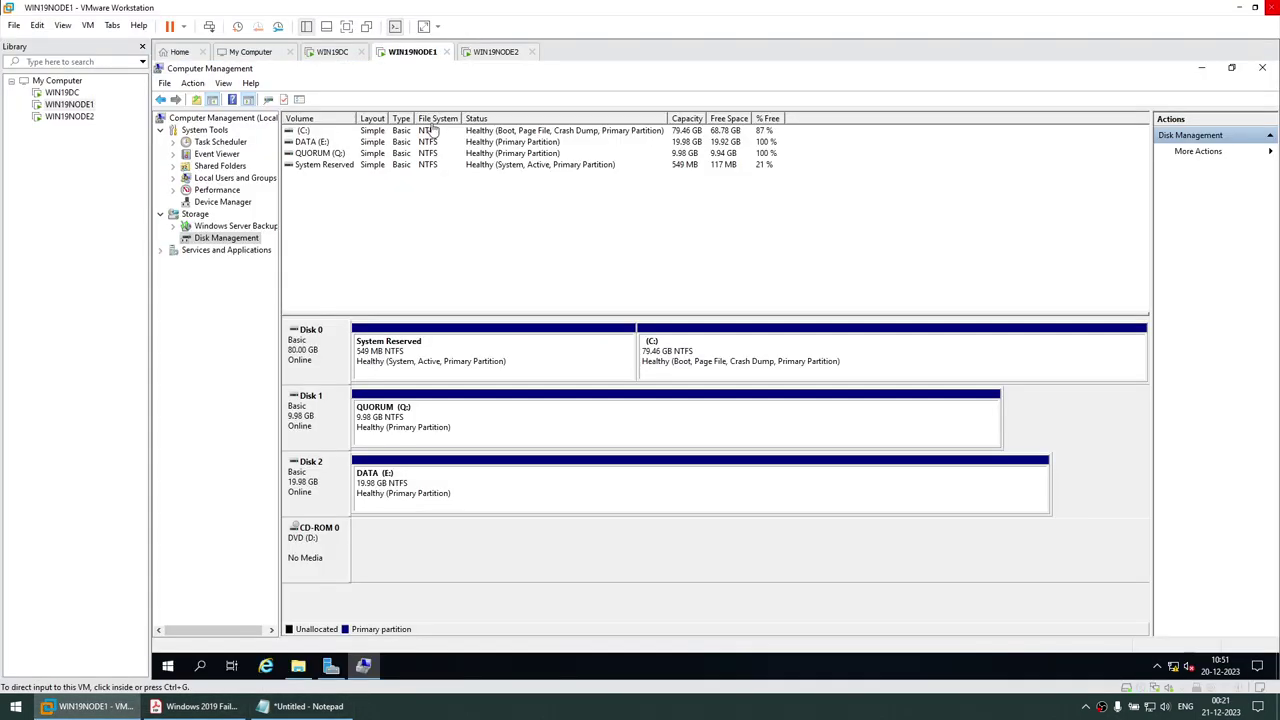
left_click(1264, 68)
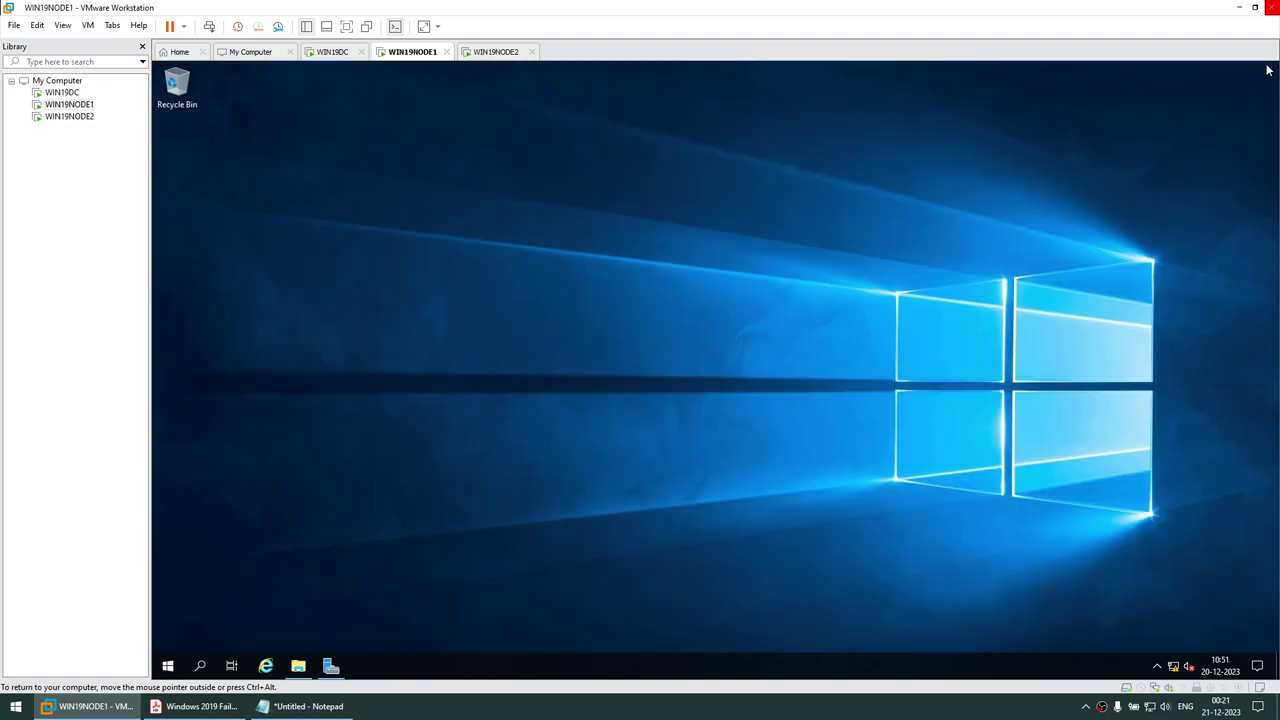
left_click(331, 665)
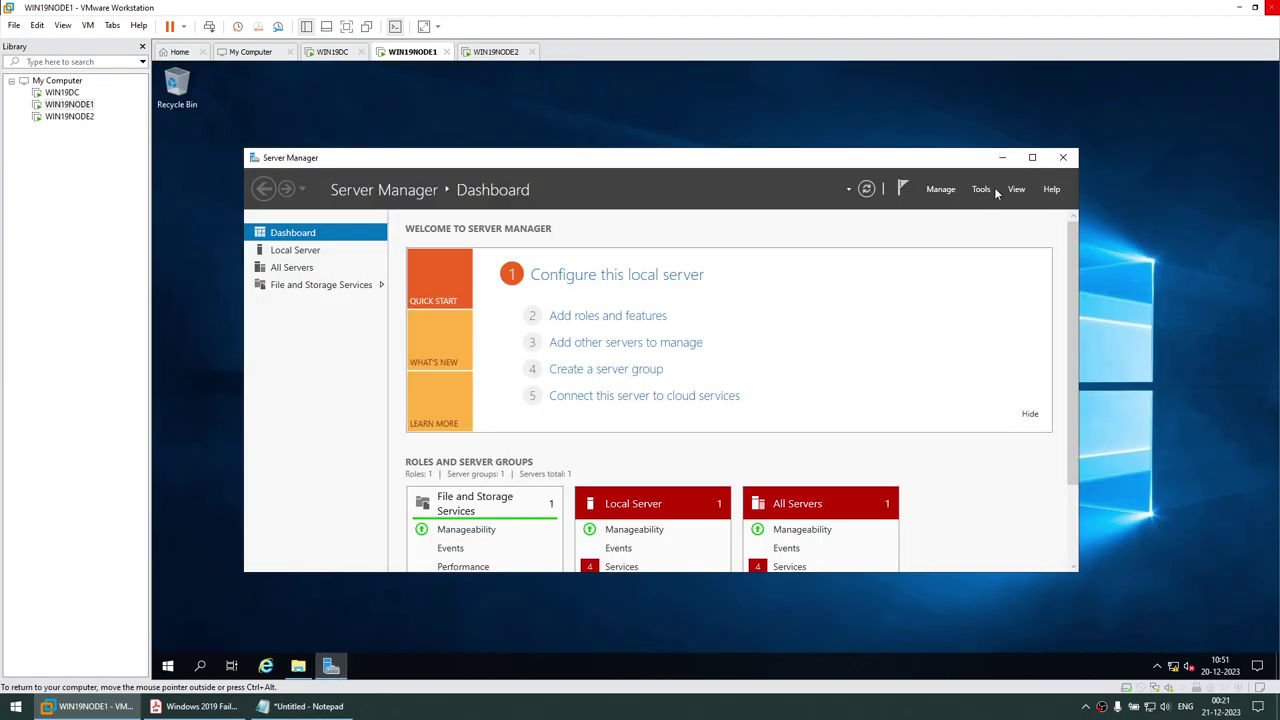
left_click(982, 190)
left_click(1025, 294)
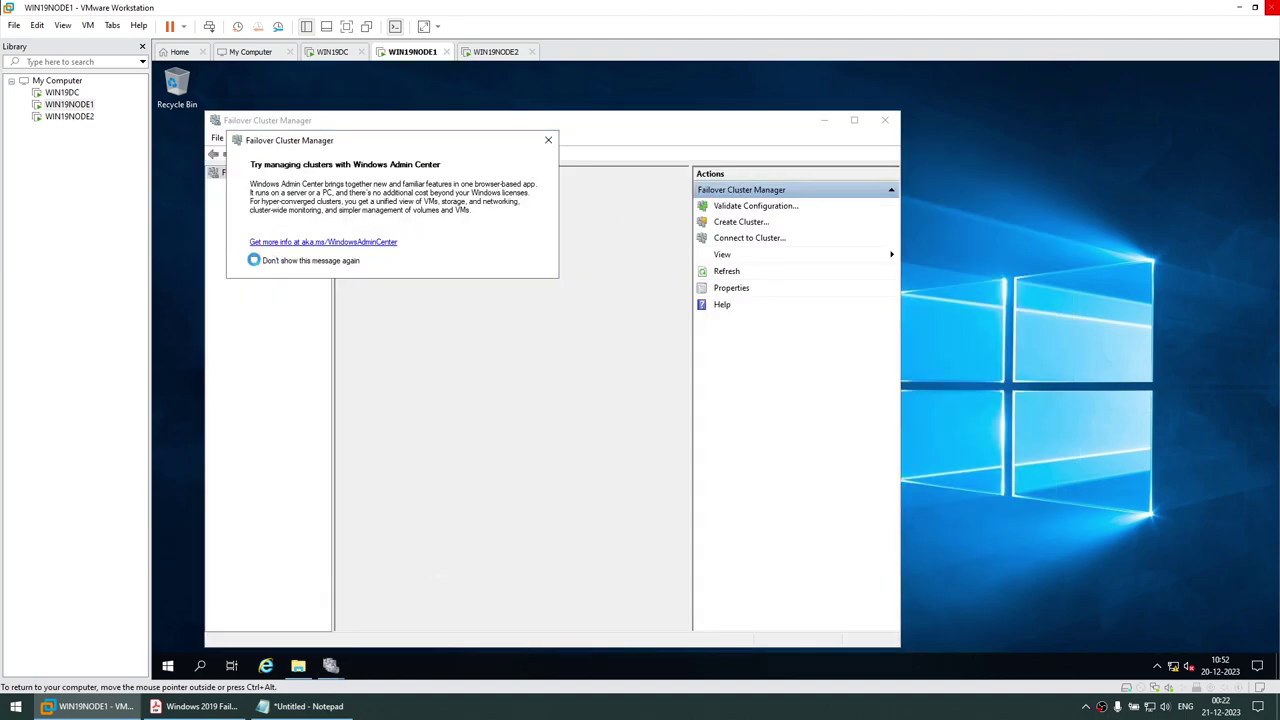
left_click(548, 141)
left_click_drag(514, 130, 648, 129)
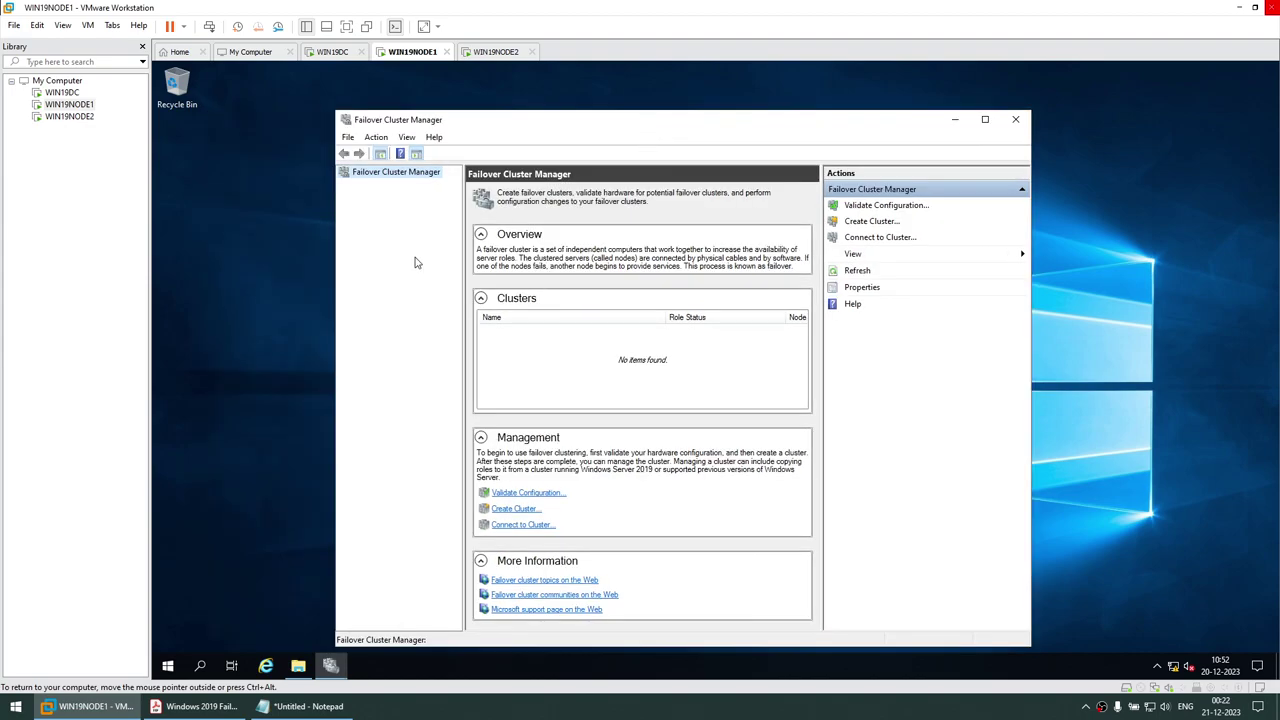
left_click(515, 509)
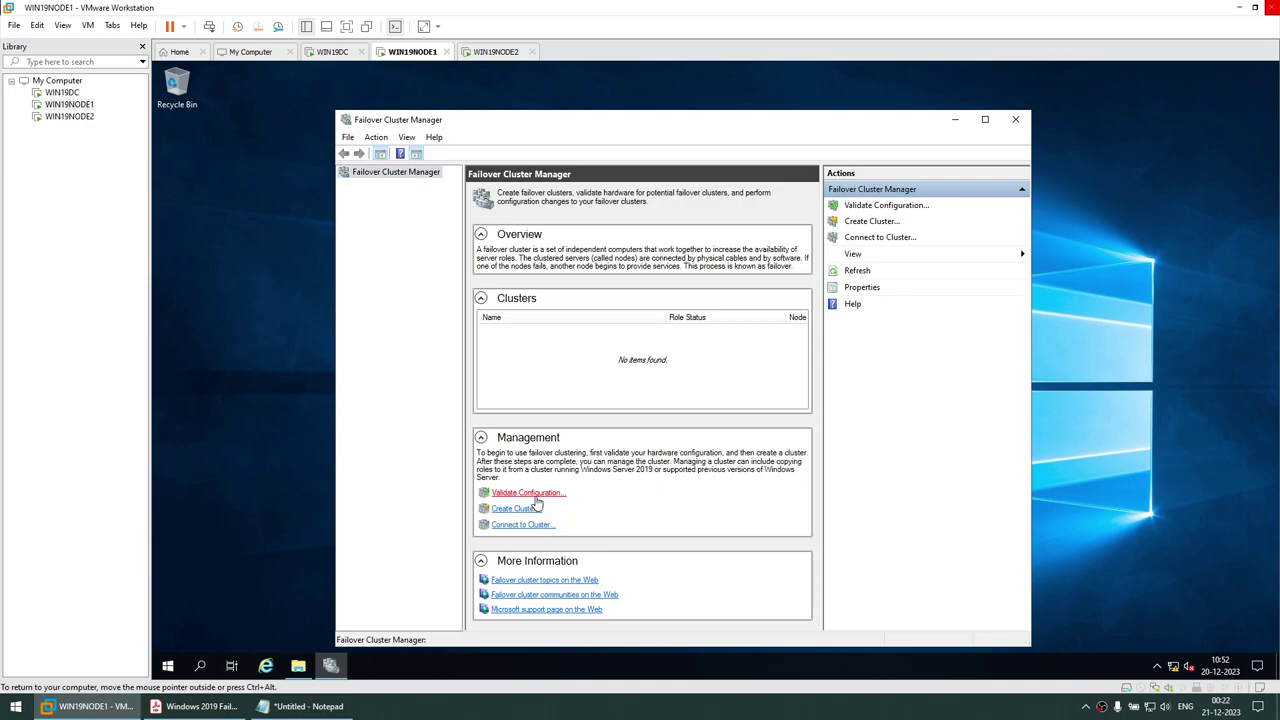
left_click(530, 494)
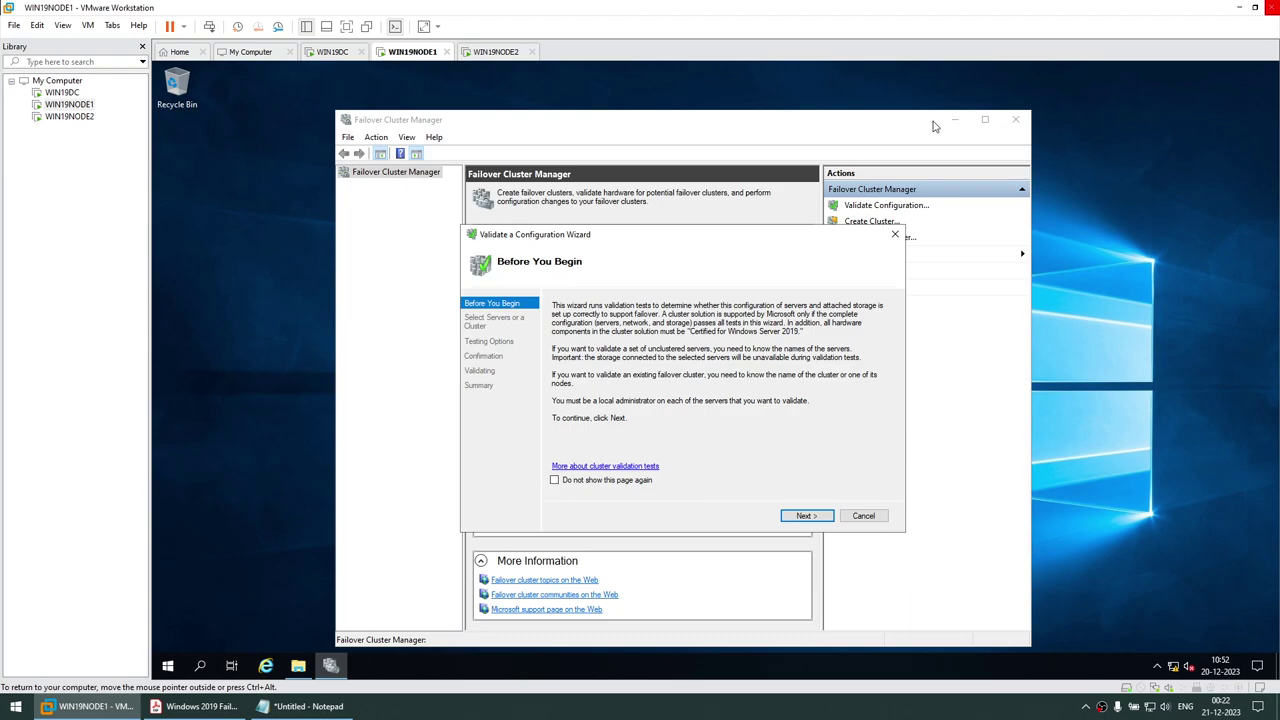
Advance the validation wizard to server selection and fetch the node name from the PDF notes
left_click(804, 517)
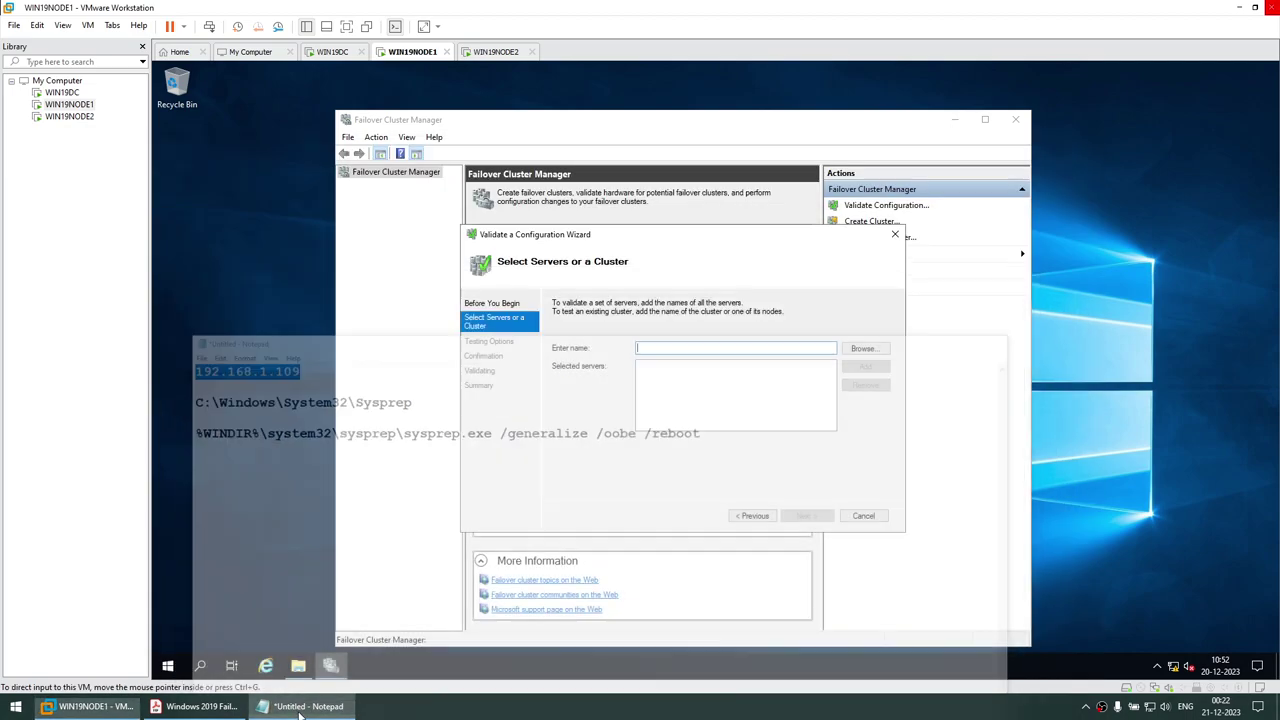
left_click(200, 706)
scroll(414, 406, "down", 2)
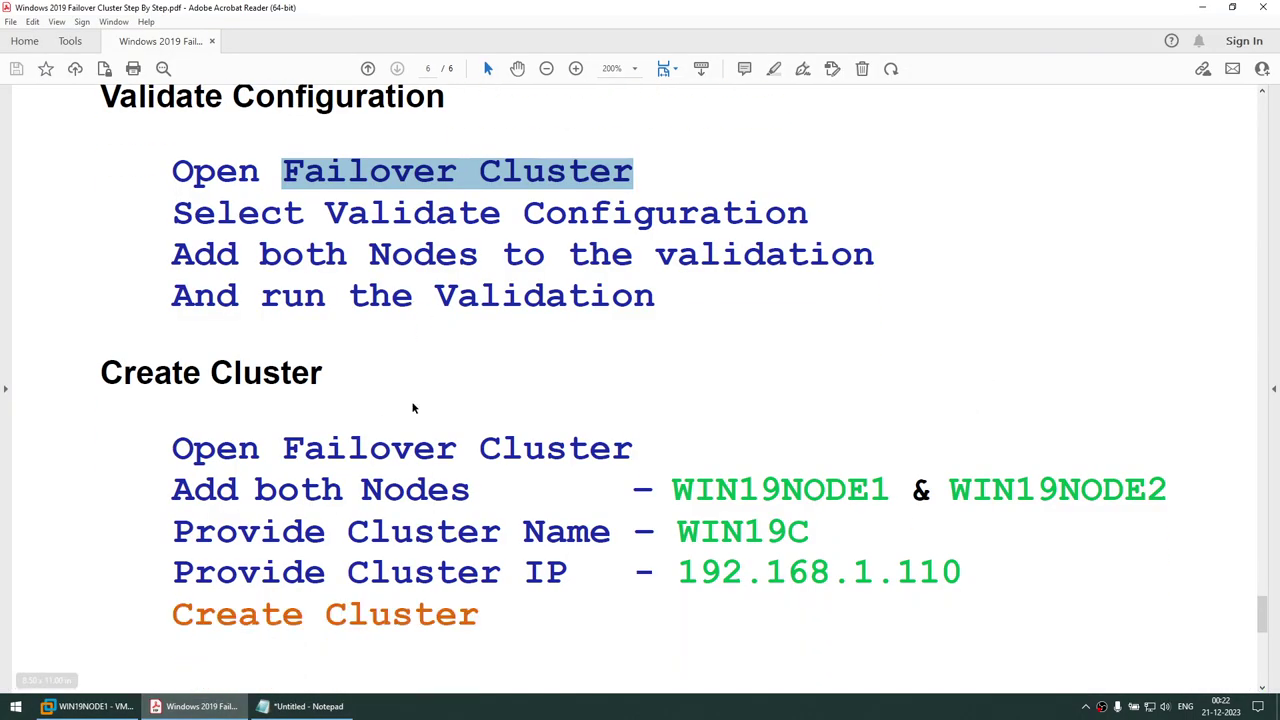
left_click_drag(670, 489, 888, 490)
key("ctrl+c")
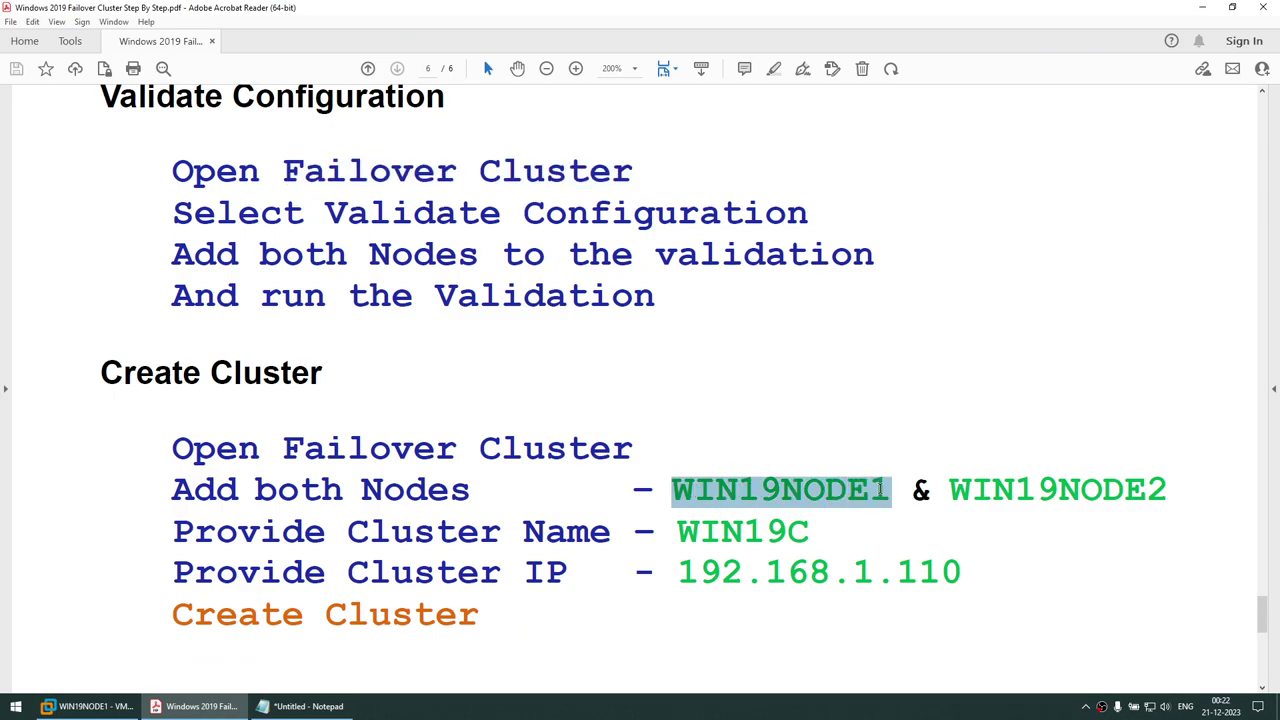
left_click(1202, 7)
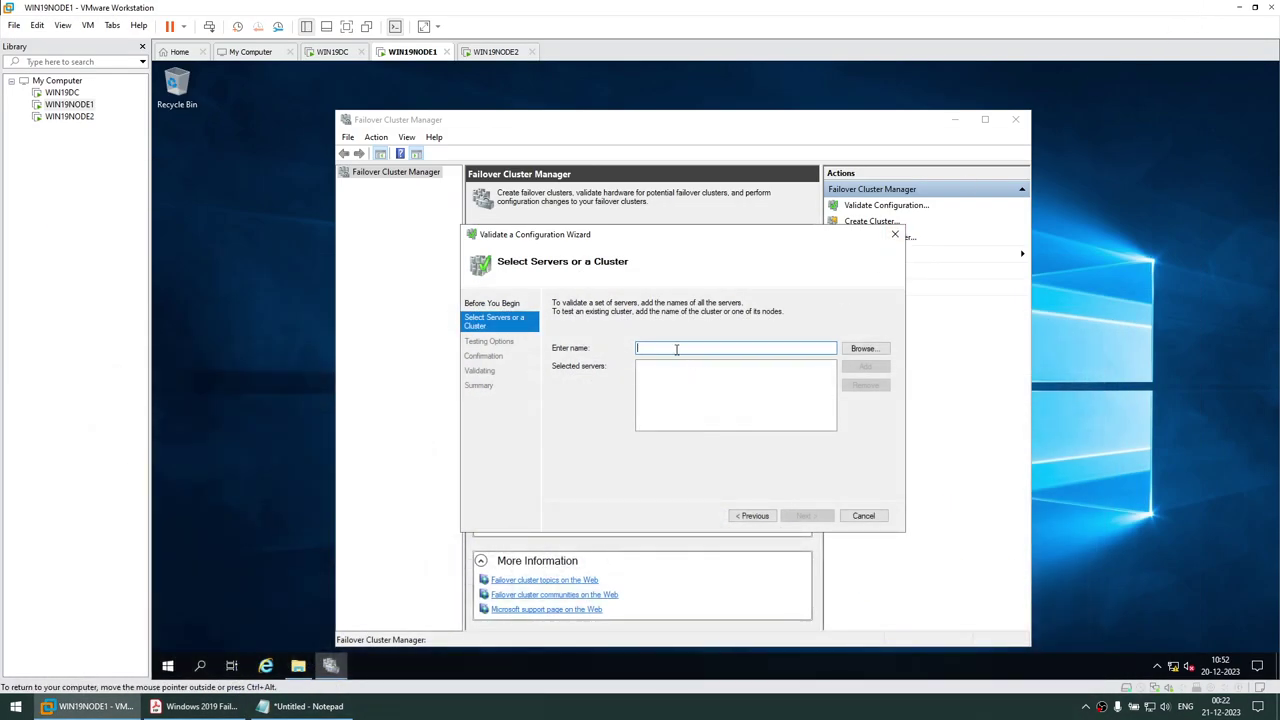
Add WIN19NODE1 and WIN19NODE2 as the servers to validate
key("ctrl+v")
left_click(862, 366)
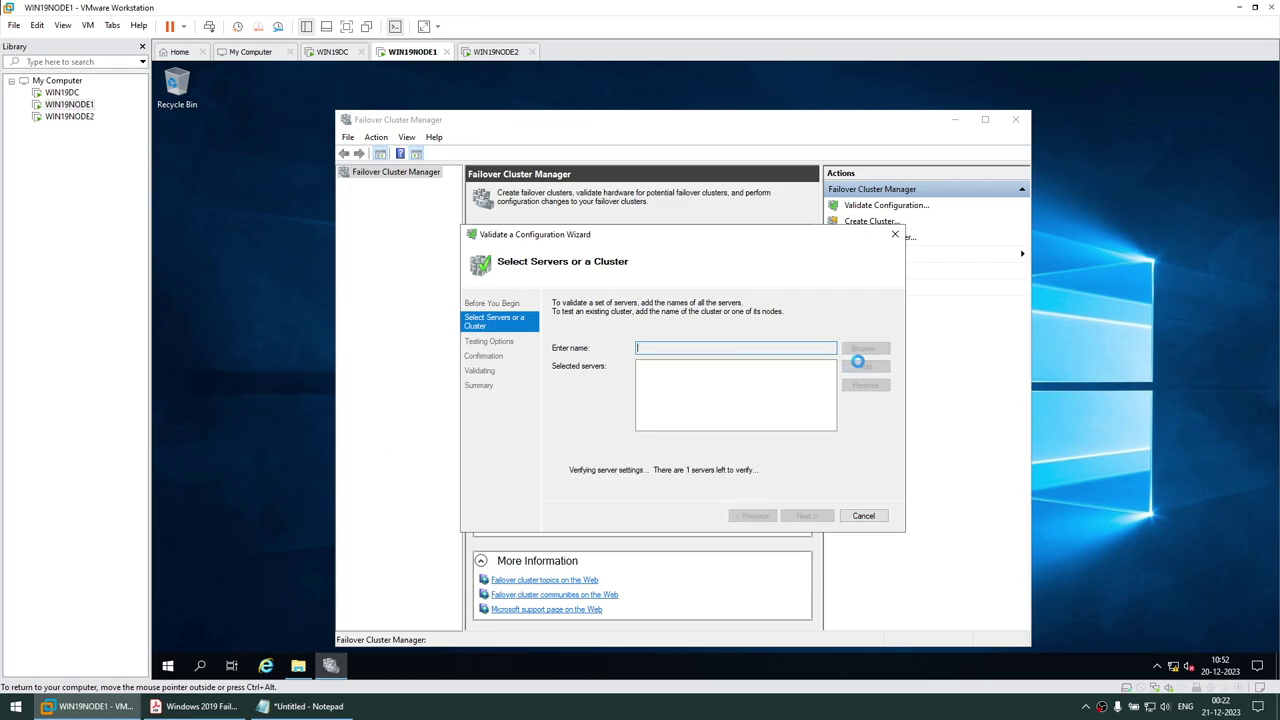
key("ctrl+v")
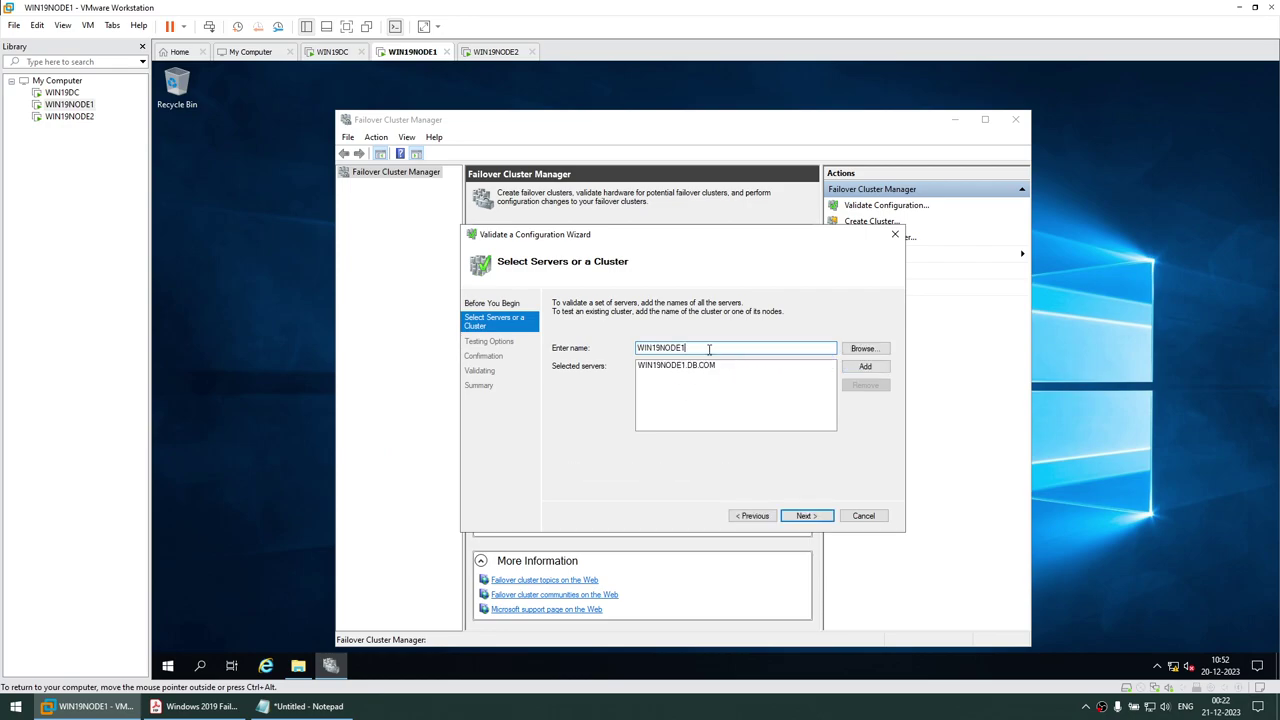
type("2")
left_click(865, 366)
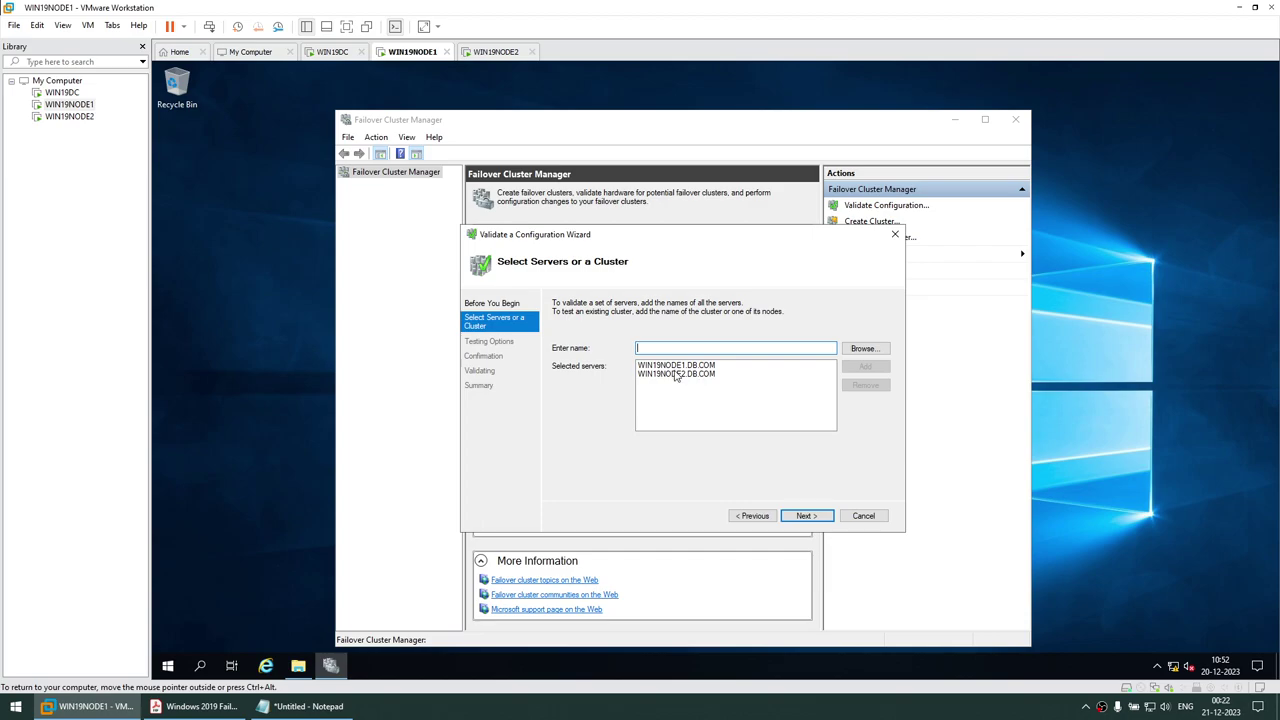
left_click(805, 516)
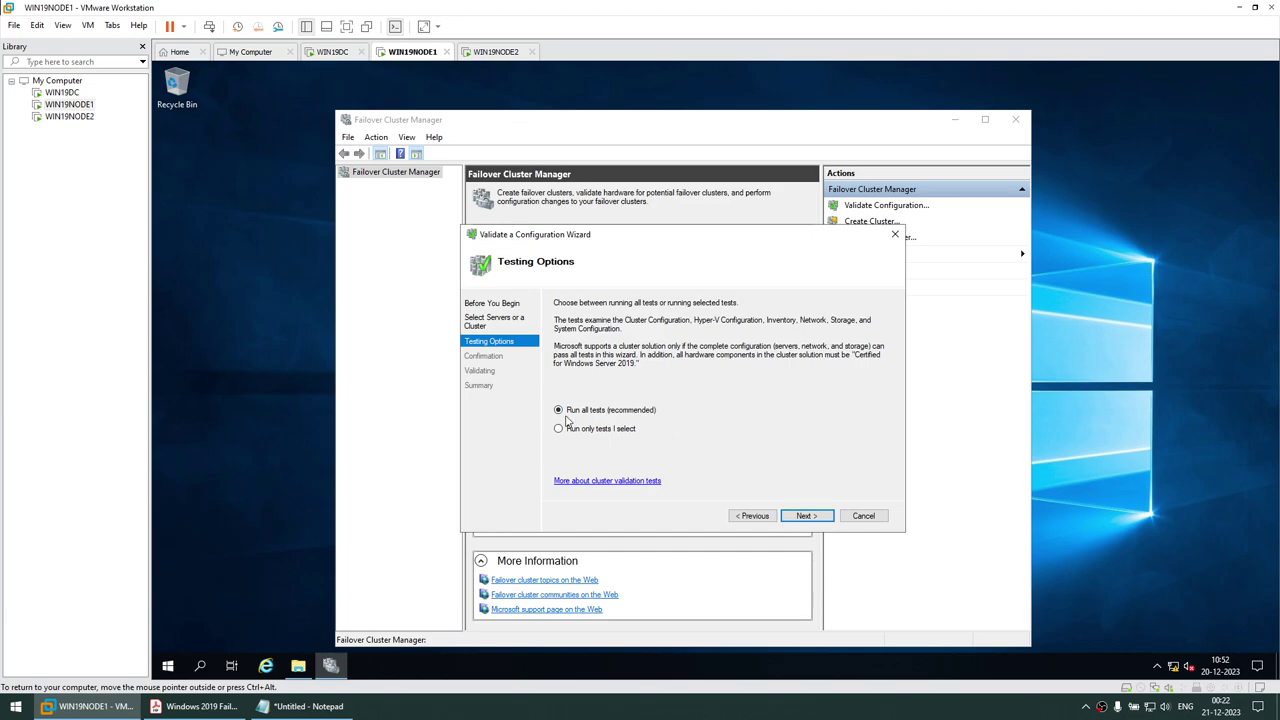
Select Run all tests (recommended) and start validation from the Confirmation page
left_click(800, 511)
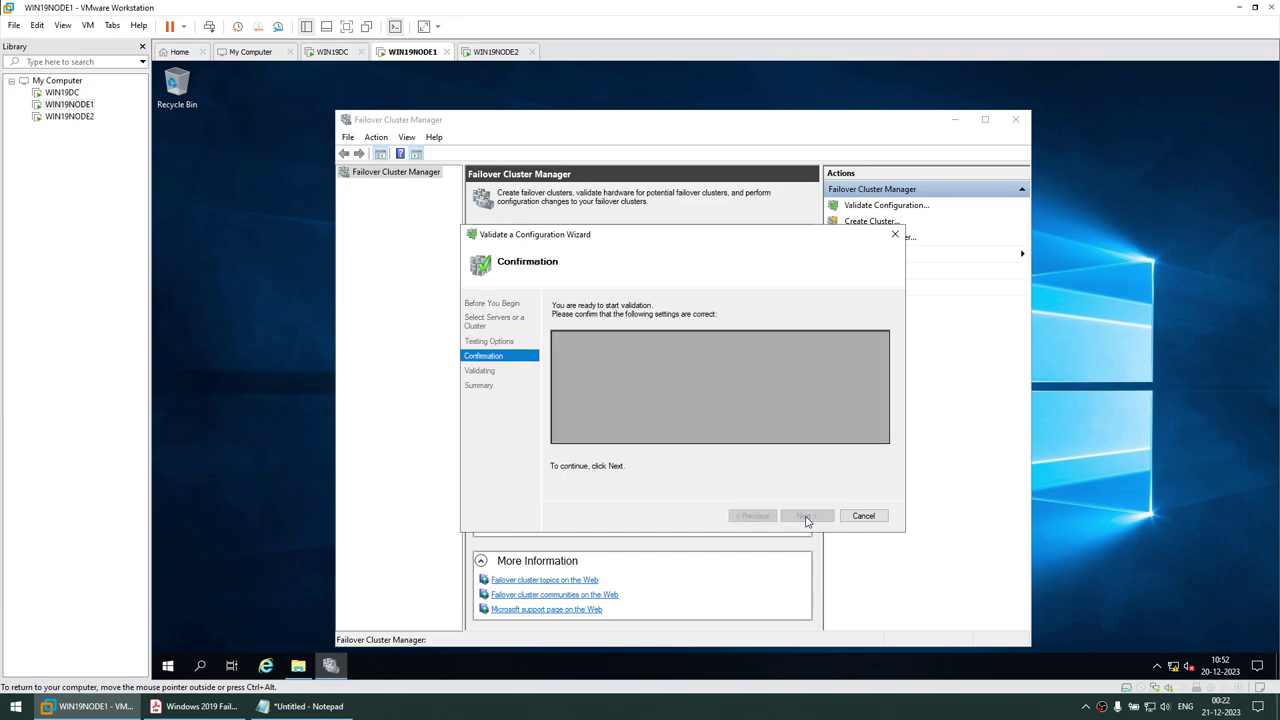
left_click(760, 515)
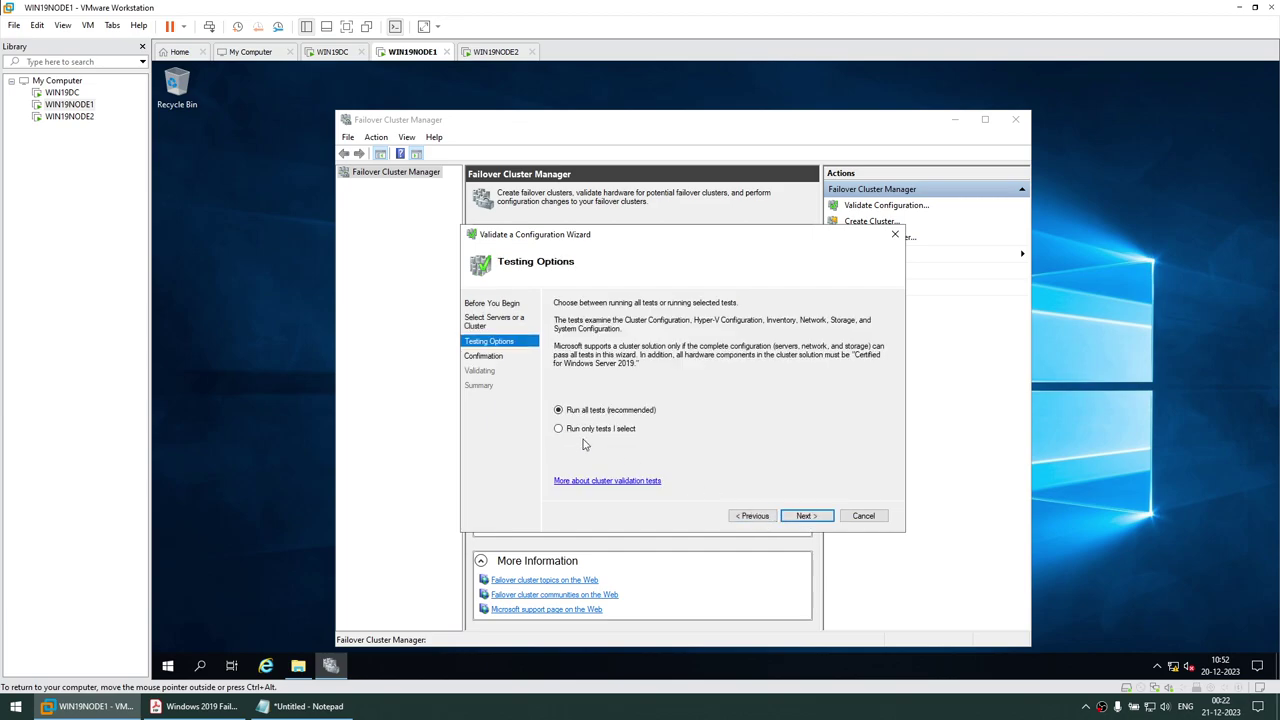
left_click(578, 430)
left_click(806, 515)
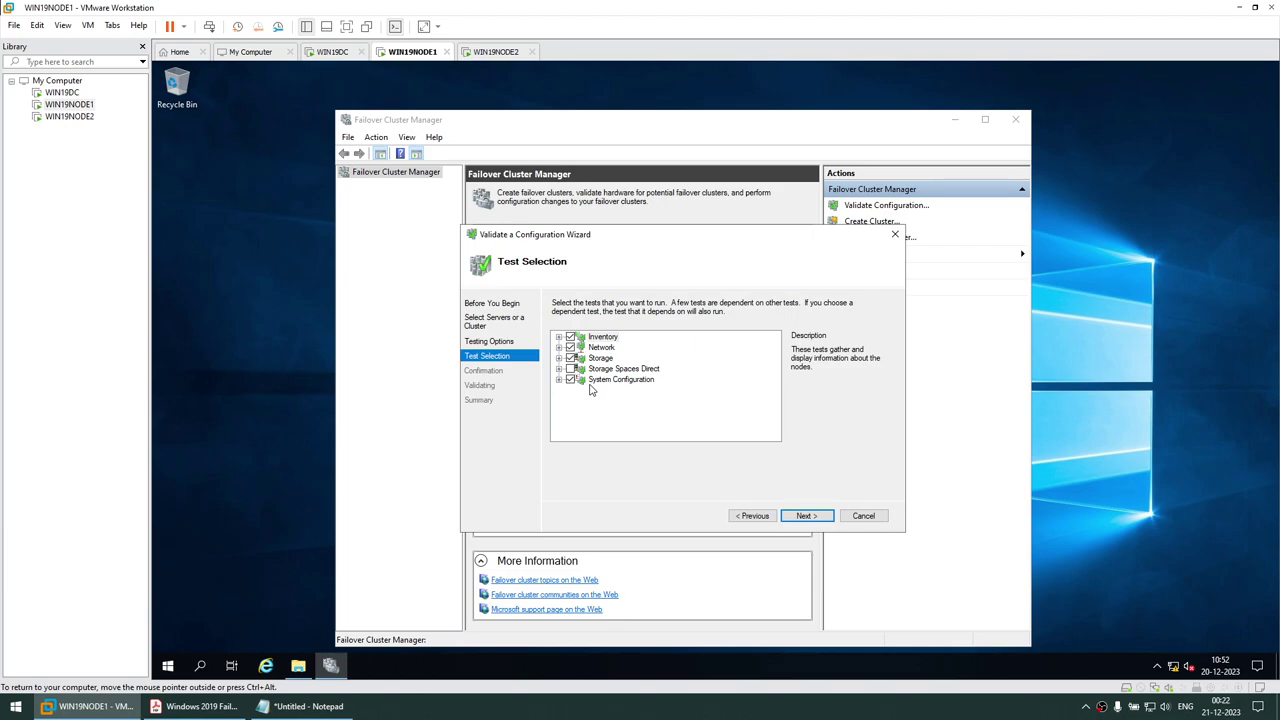
left_click(750, 516)
left_click(795, 516)
left_click(750, 516)
left_click(559, 410)
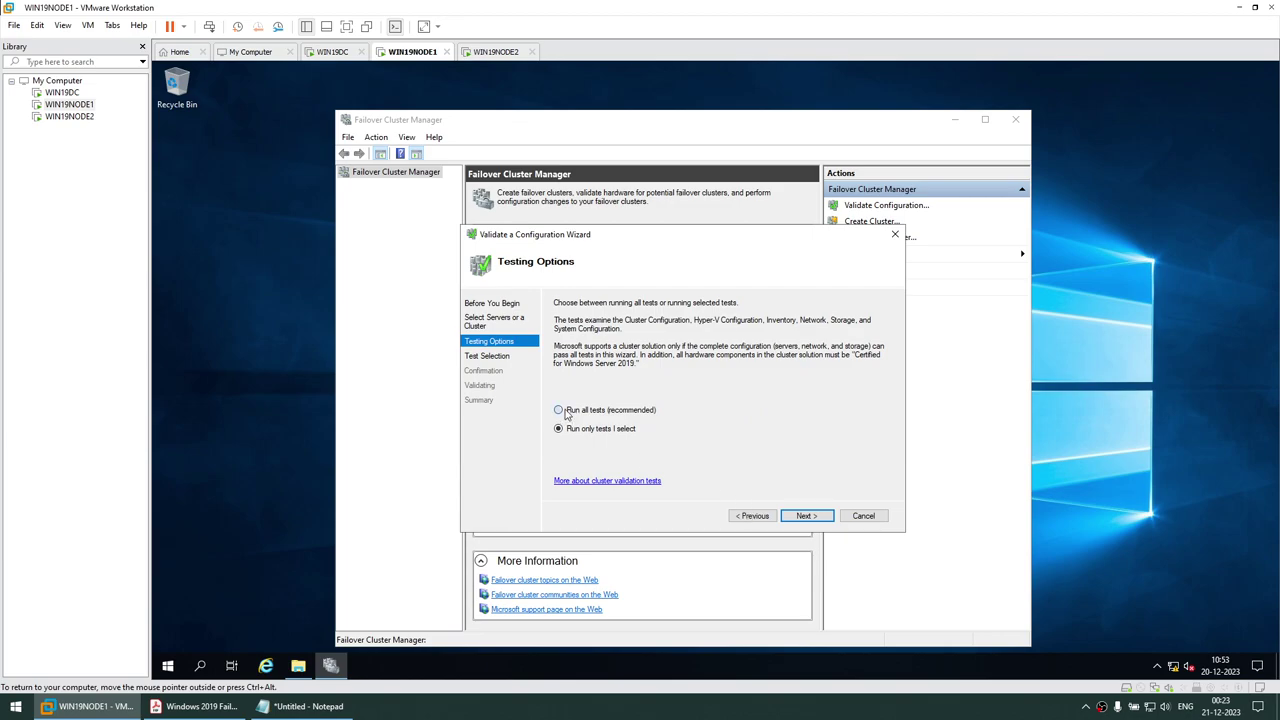
left_click(795, 516)
left_click(795, 516)
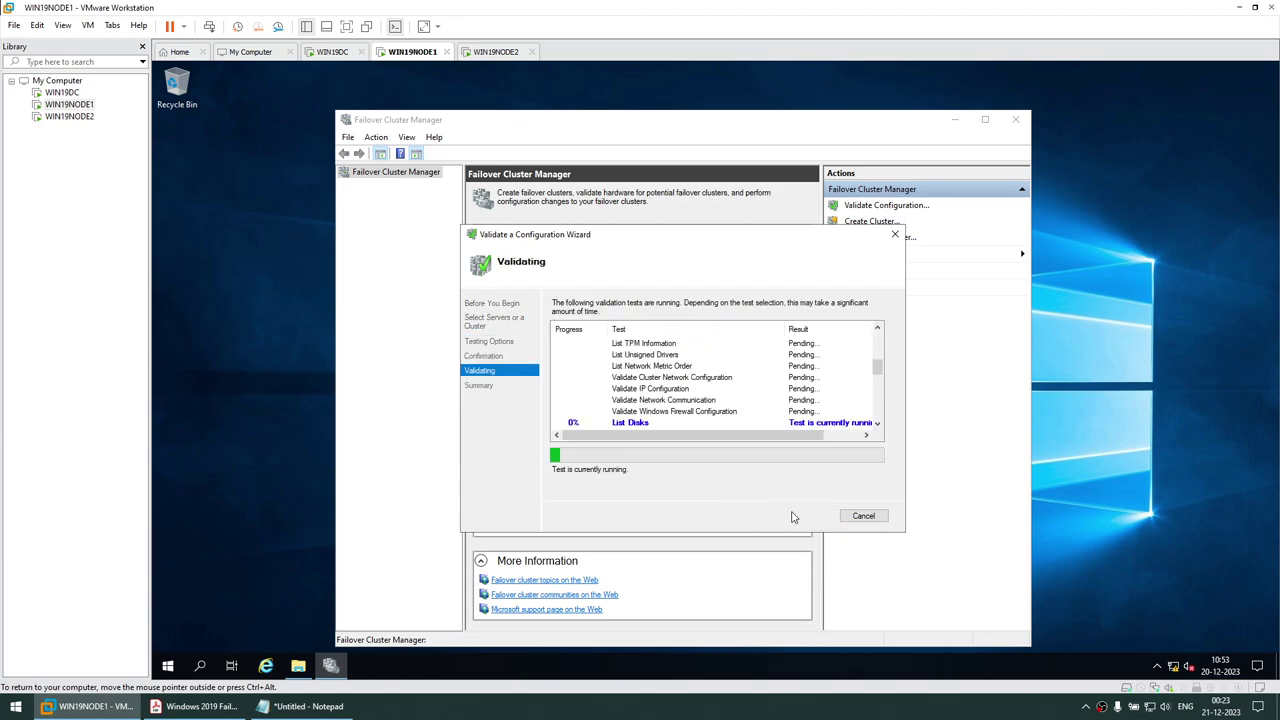
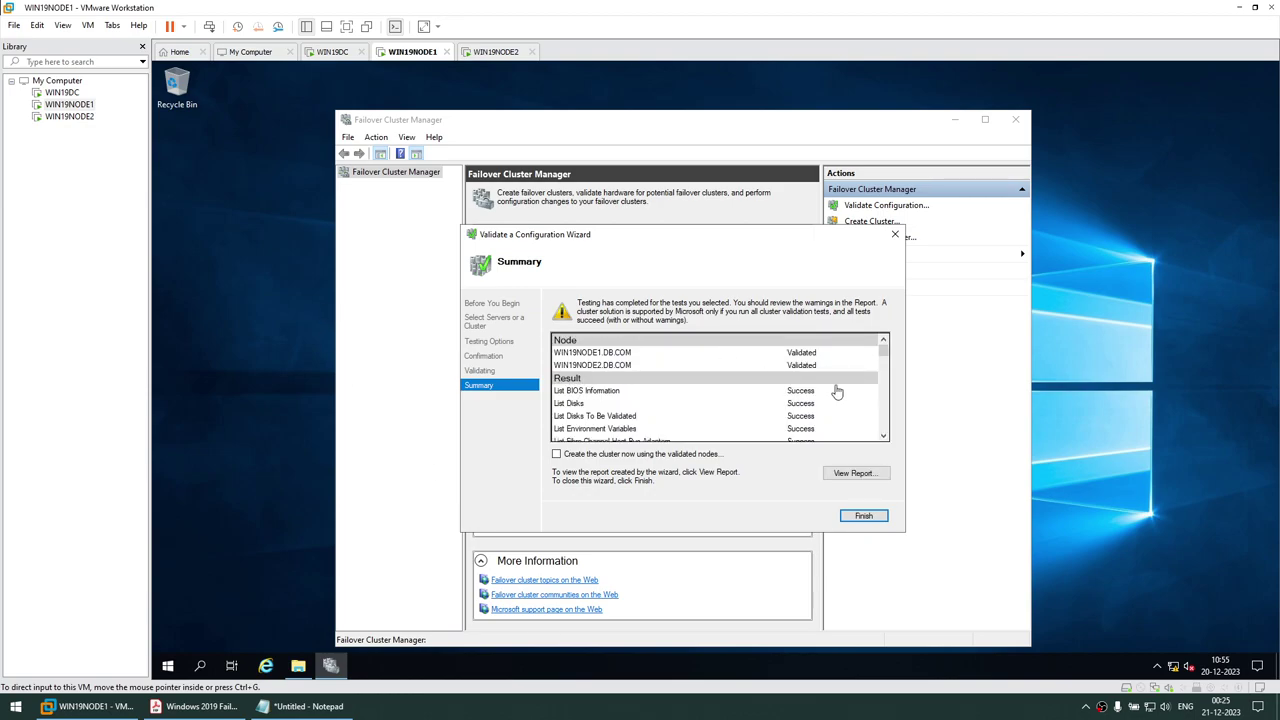
Open the full validation report maximized, dismissing the browser's first-run setup and extra page
left_click(858, 474)
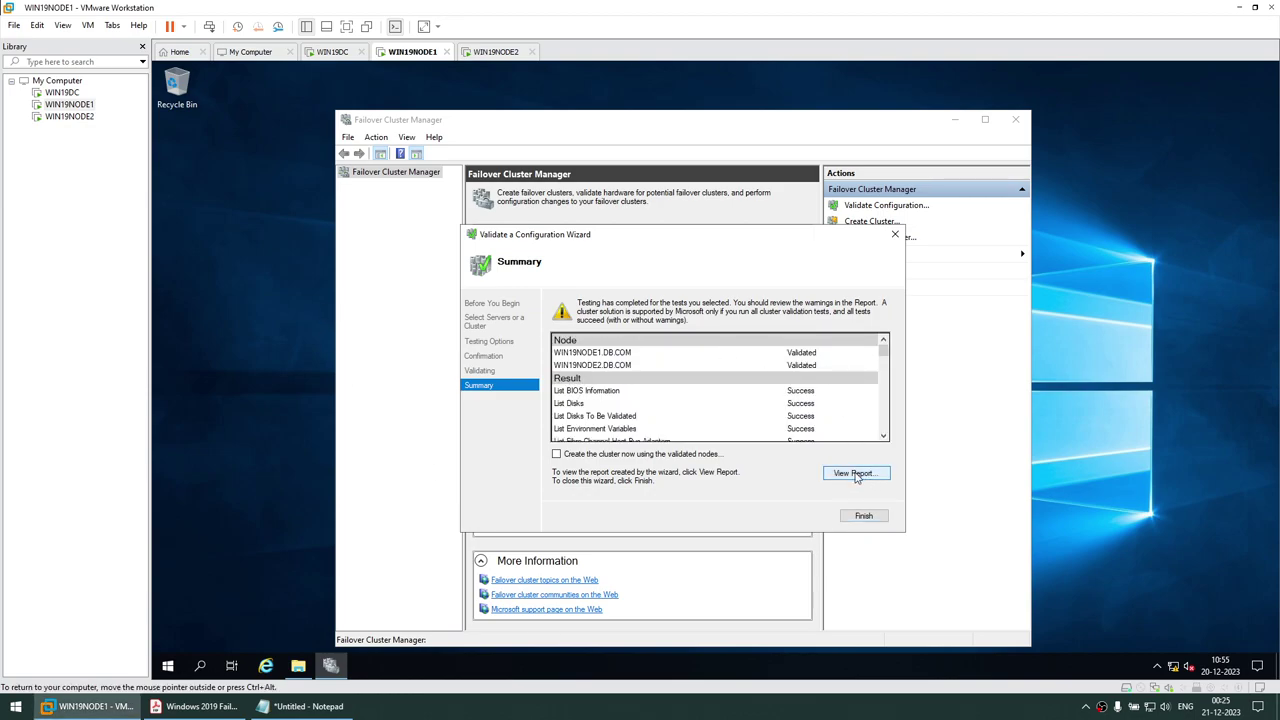
left_click(701, 408)
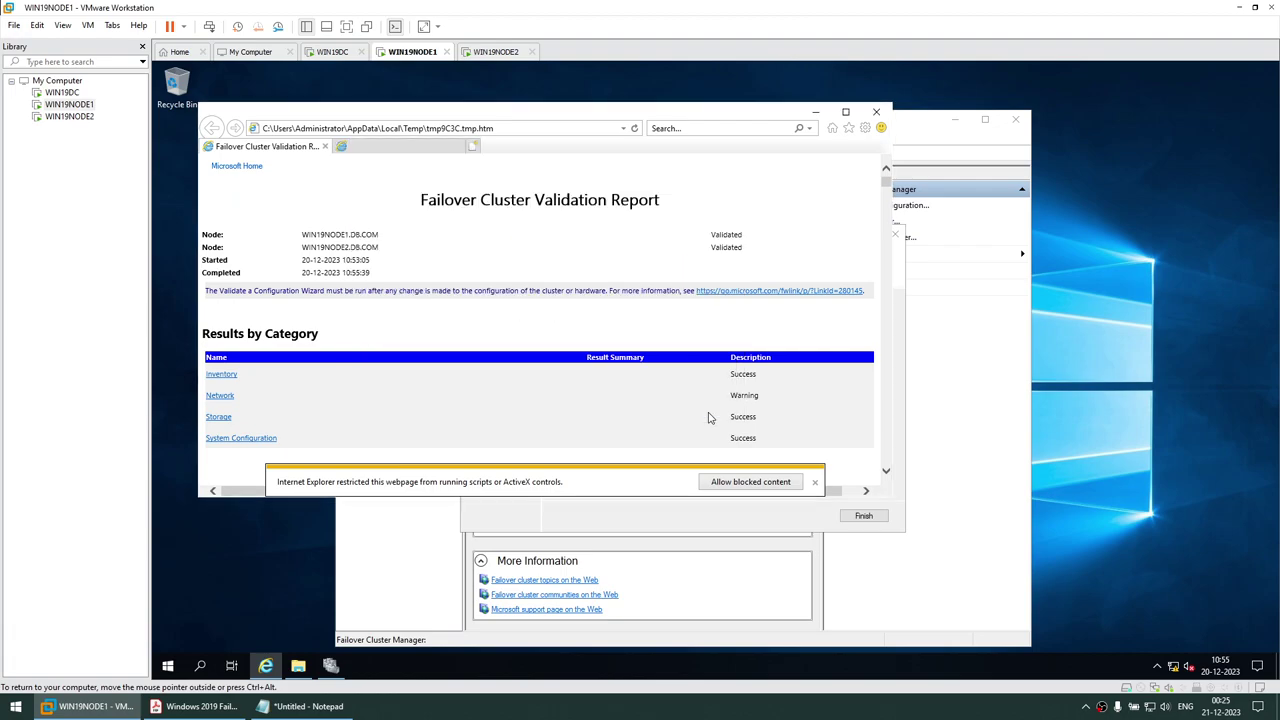
left_click(458, 147)
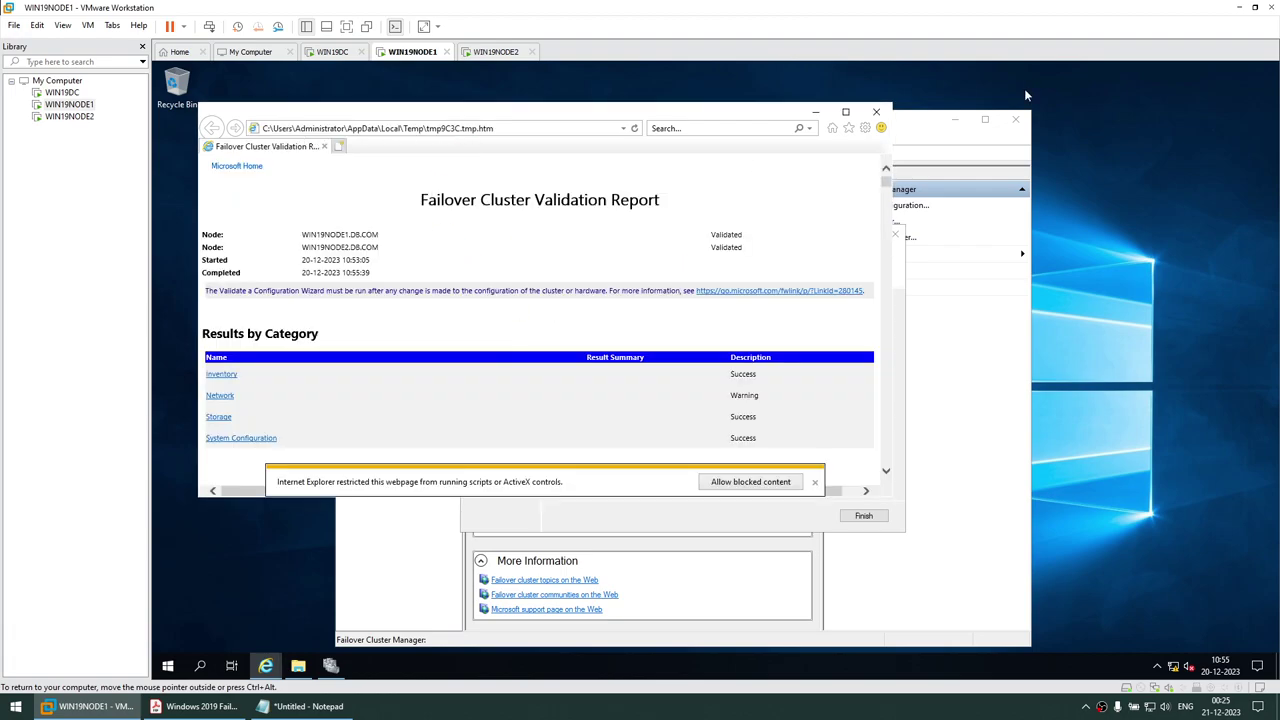
left_click(850, 117)
scroll(689, 297, "down", 1)
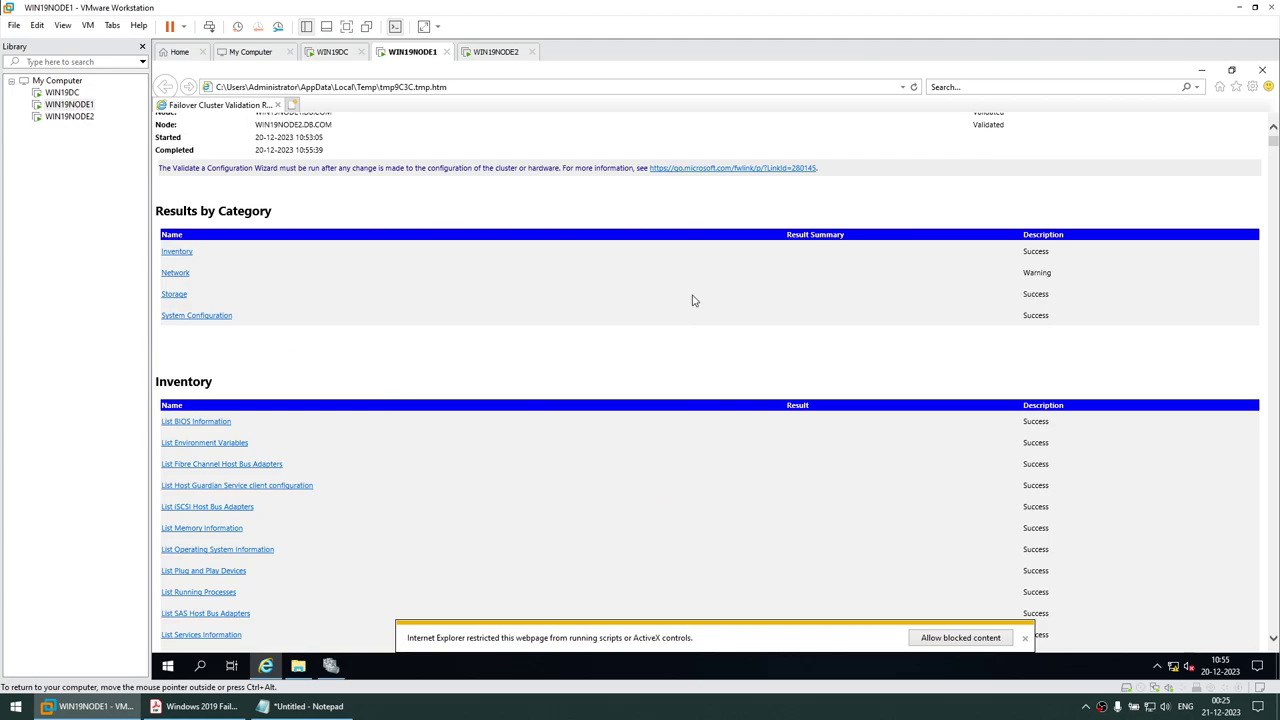
Review the report's Network results, marking the warning about one pair of interfaces, then close it
left_click(176, 273)
scroll(408, 357, "down", 10)
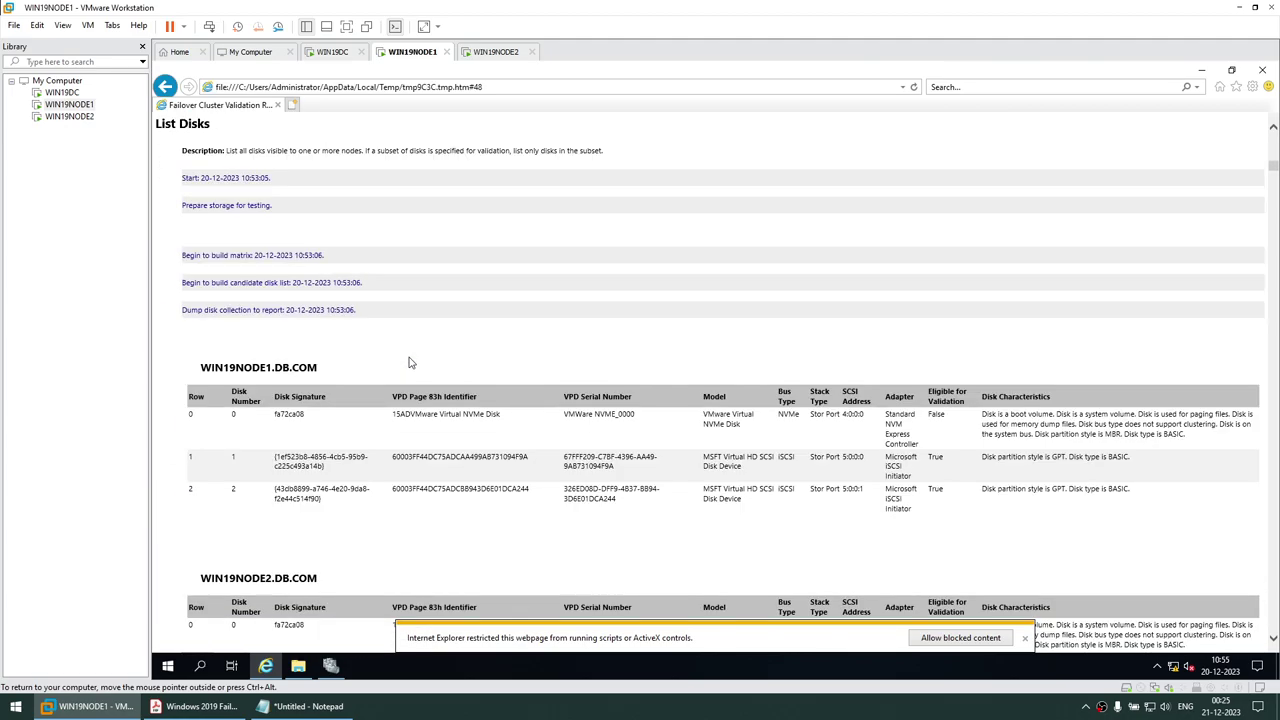
scroll(410, 365, "down", 15)
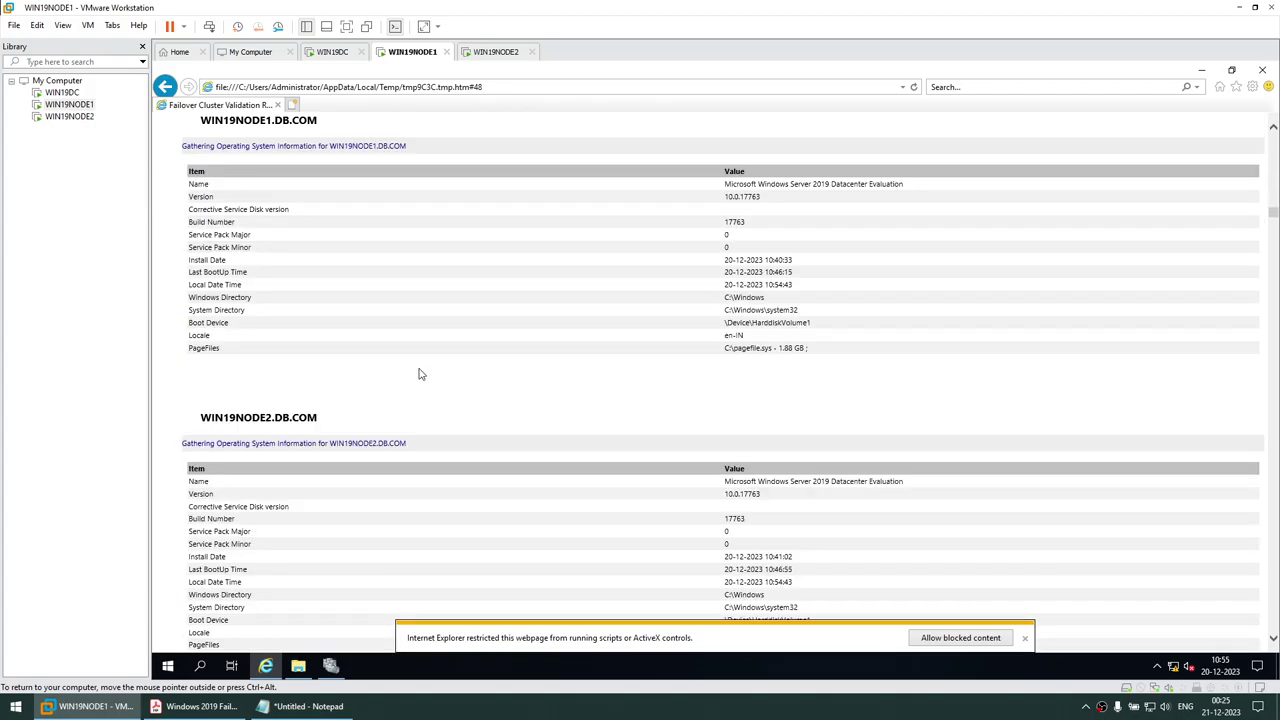
scroll(420, 375, "down", 15)
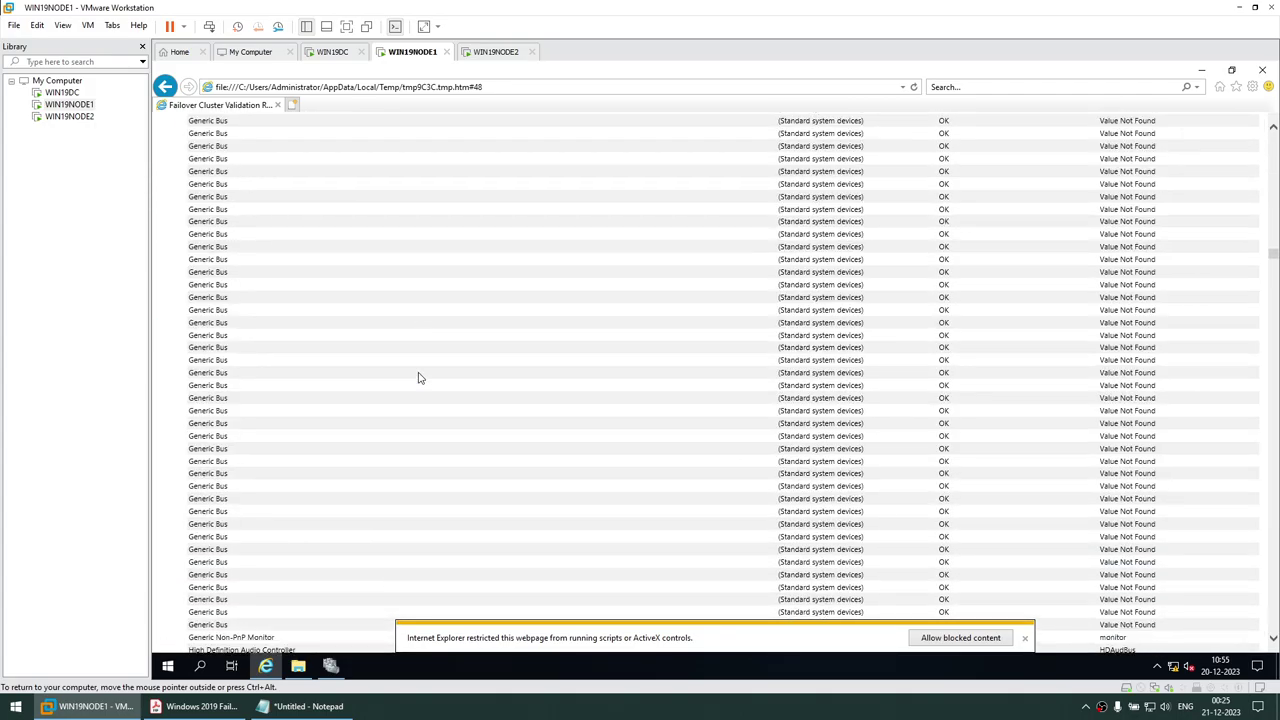
scroll(420, 378, "down", 15)
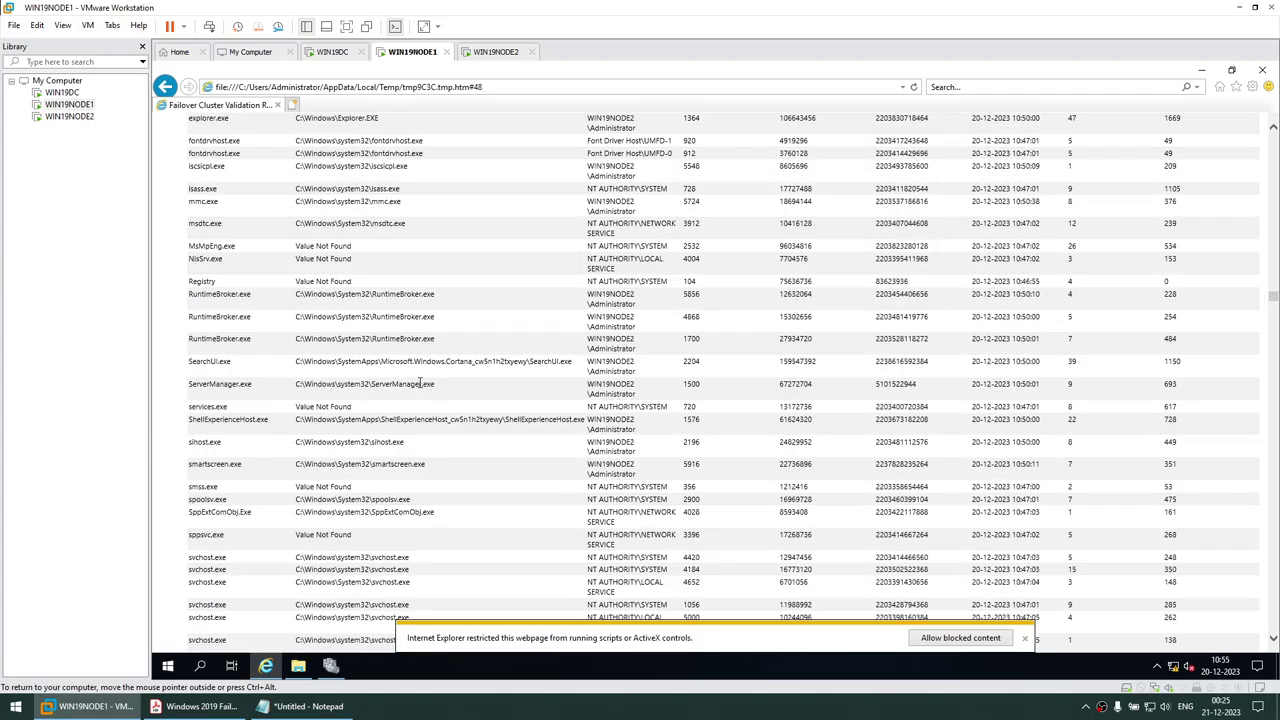
scroll(420, 385, "down", 15)
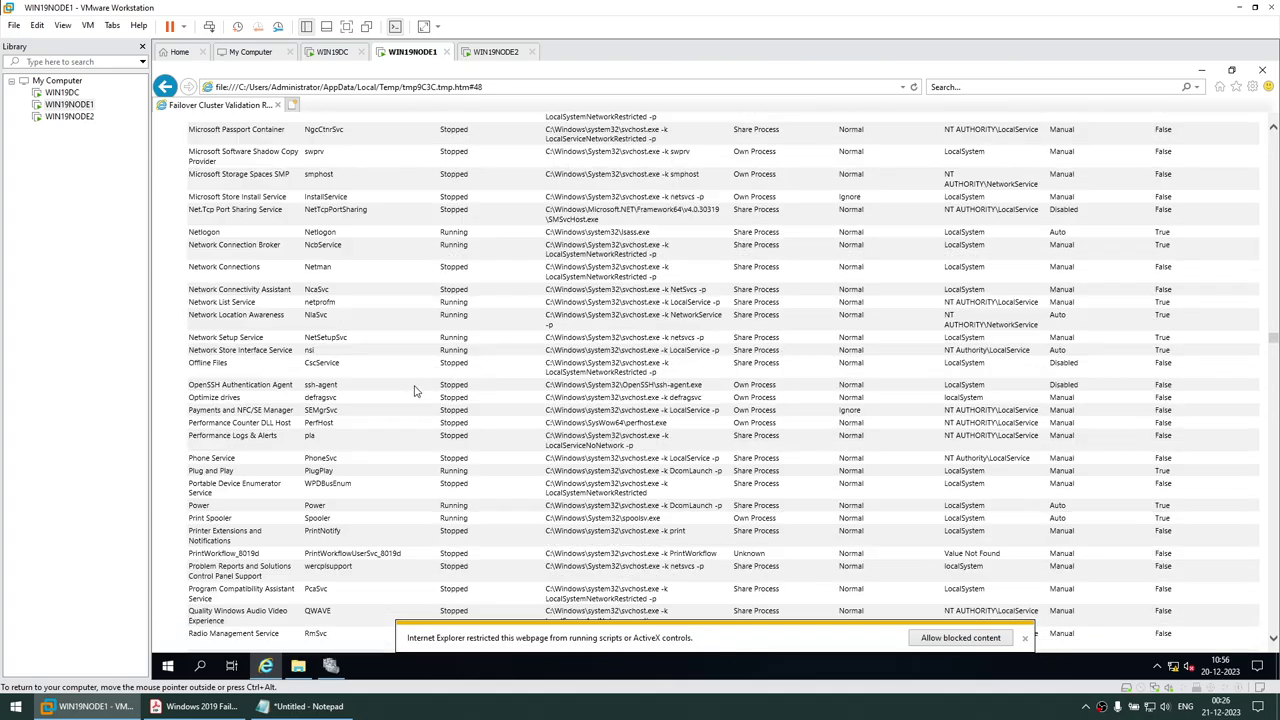
scroll(416, 393, "down", 10)
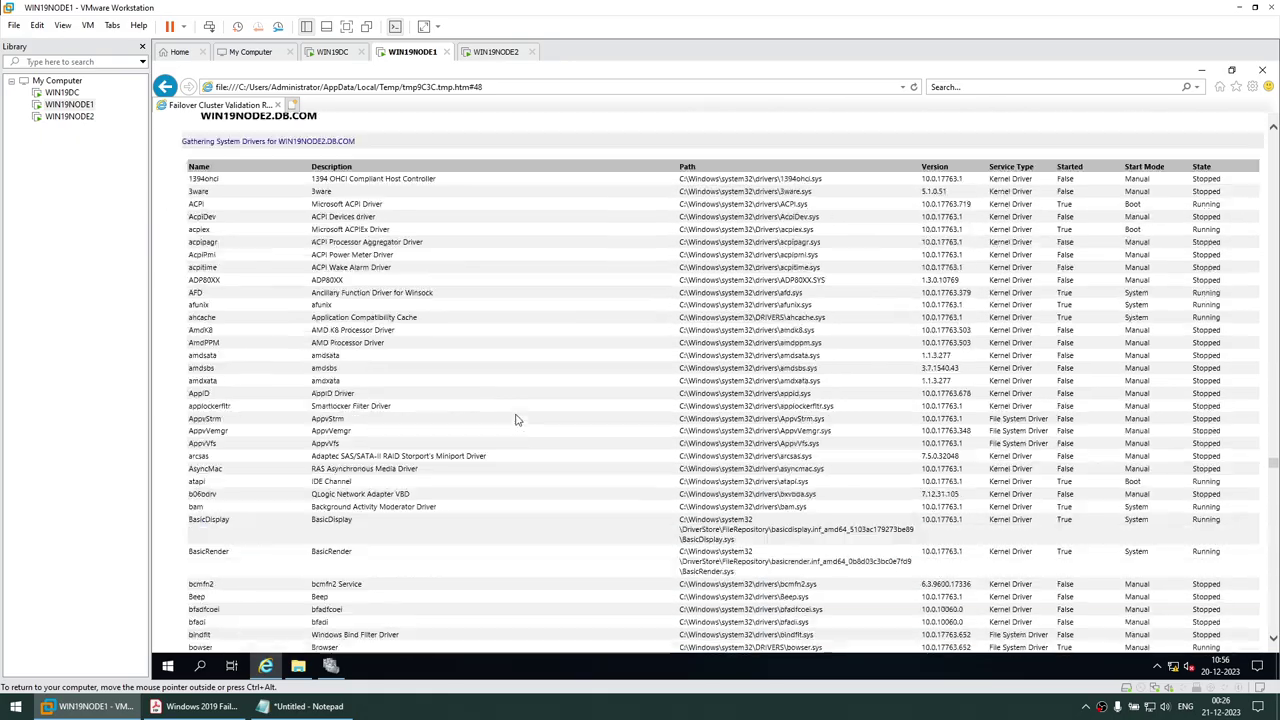
scroll(517, 425, "down", 20)
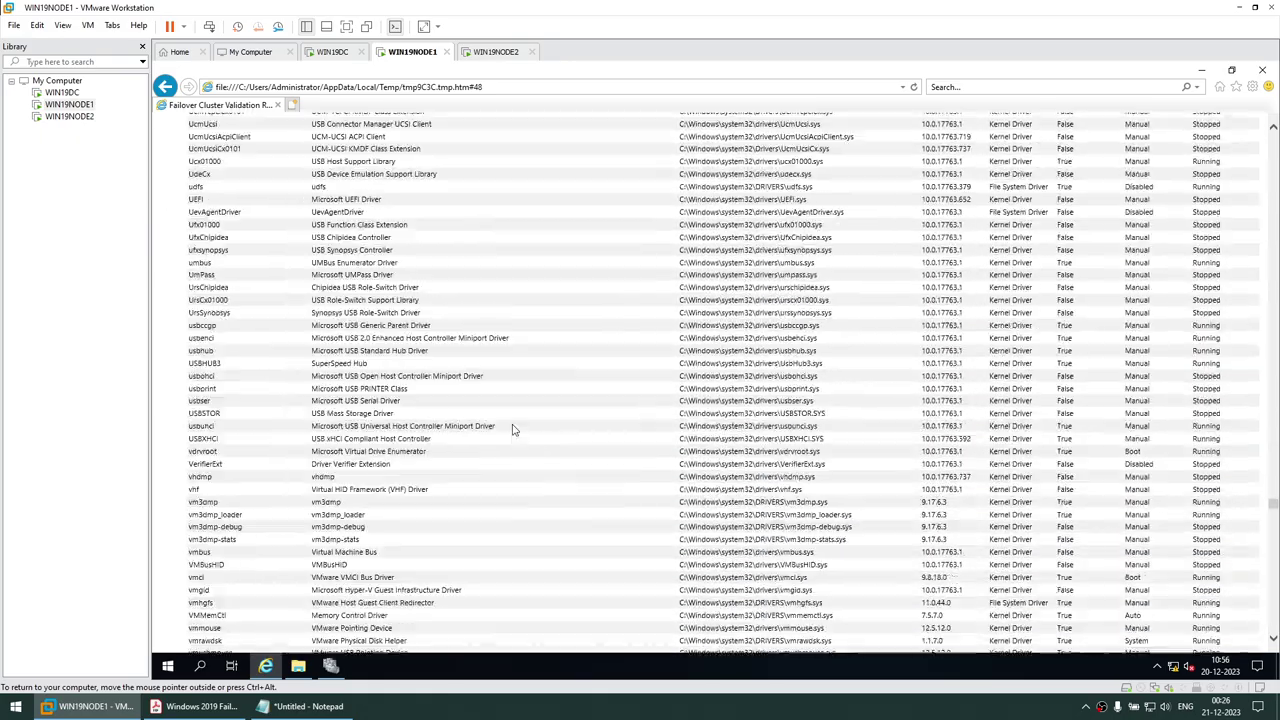
scroll(511, 435, "down", 20)
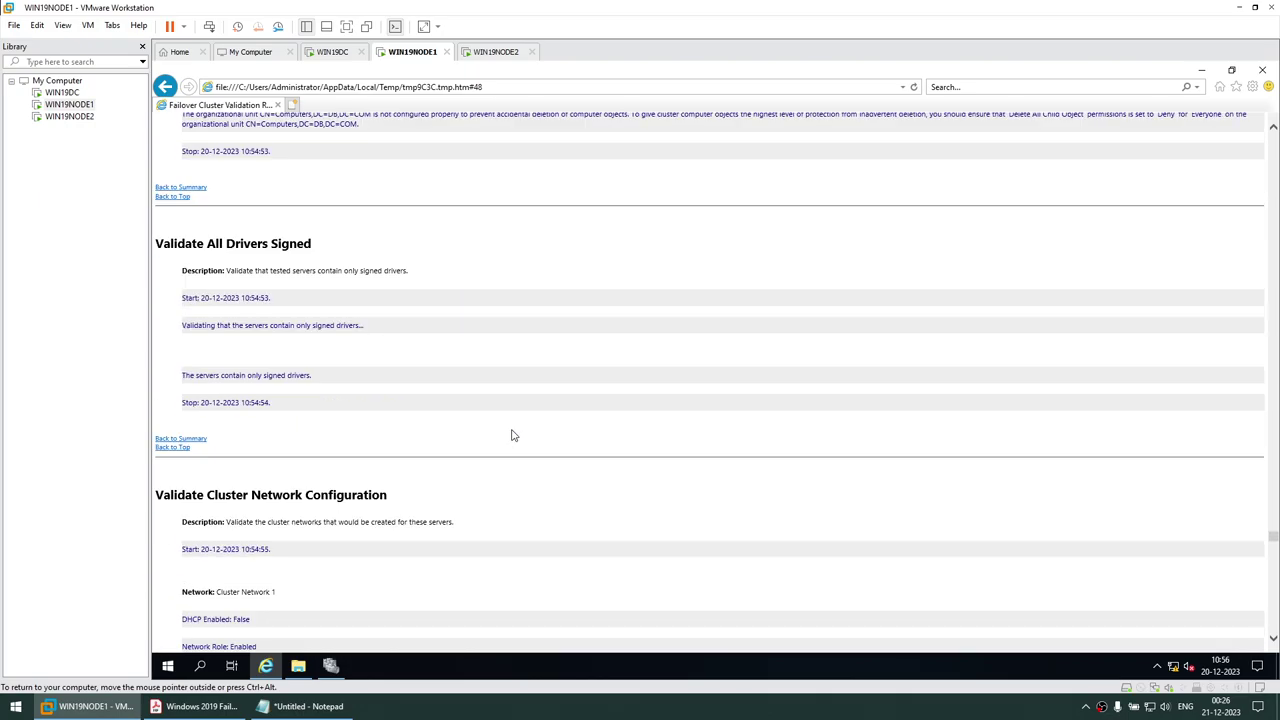
scroll(511, 435, "down", 20)
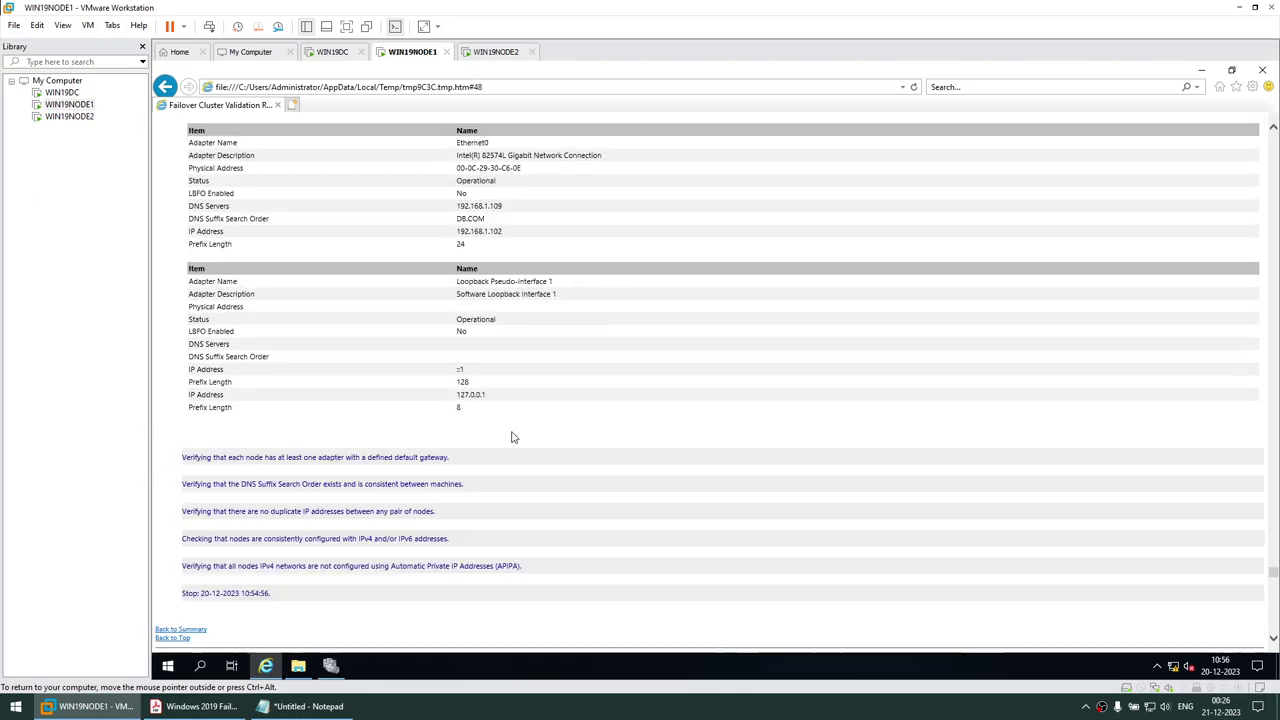
scroll(511, 437, "down", 5)
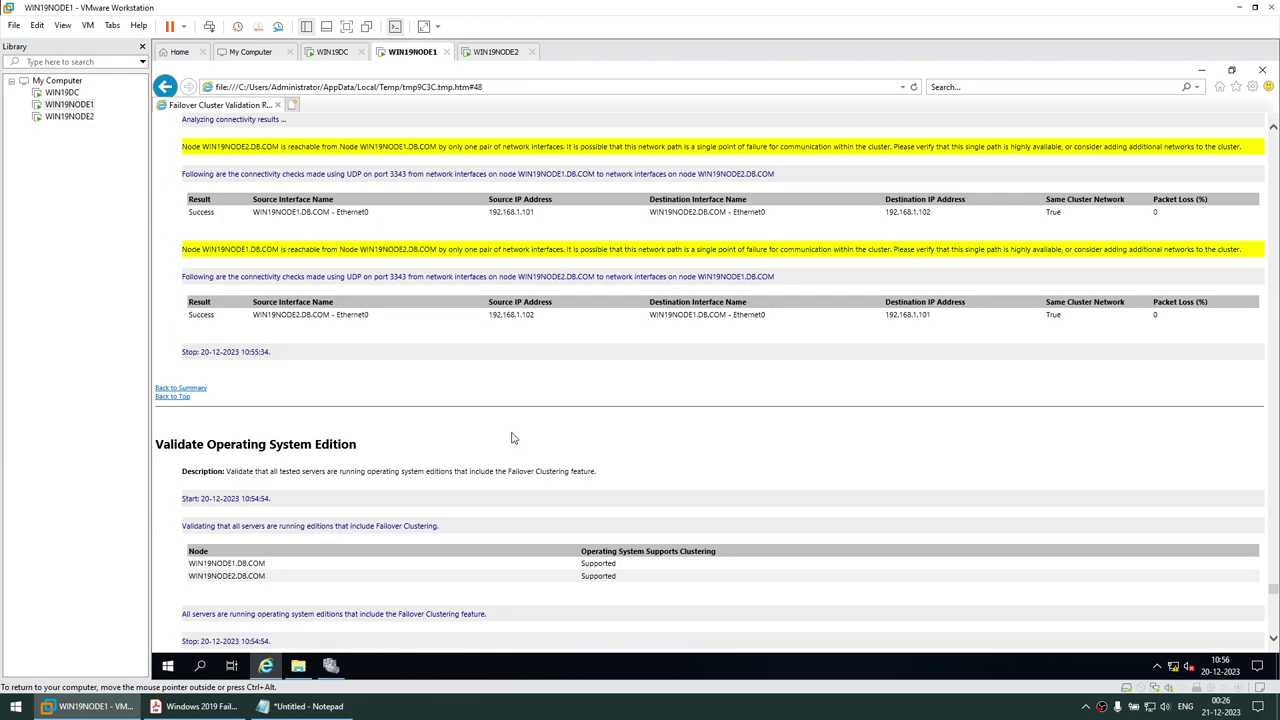
scroll(514, 437, "up", 2)
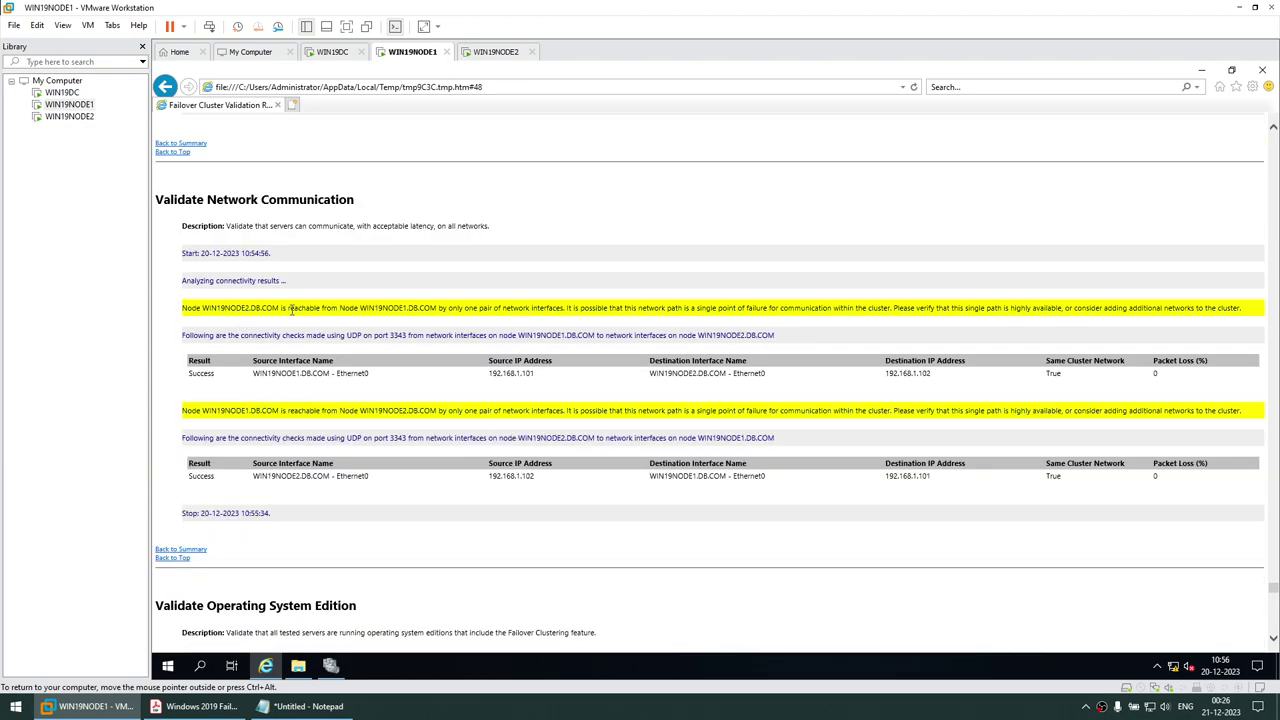
left_click_drag(449, 309, 563, 310)
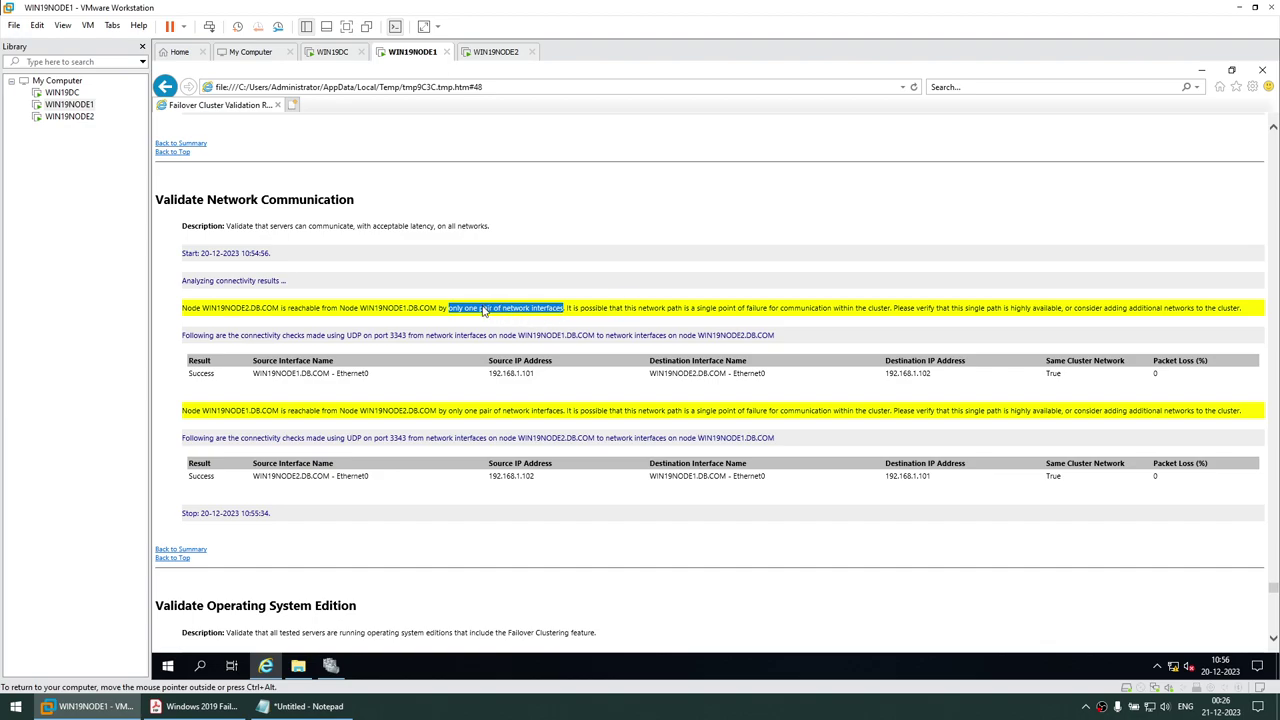
left_click_drag(449, 309, 852, 312)
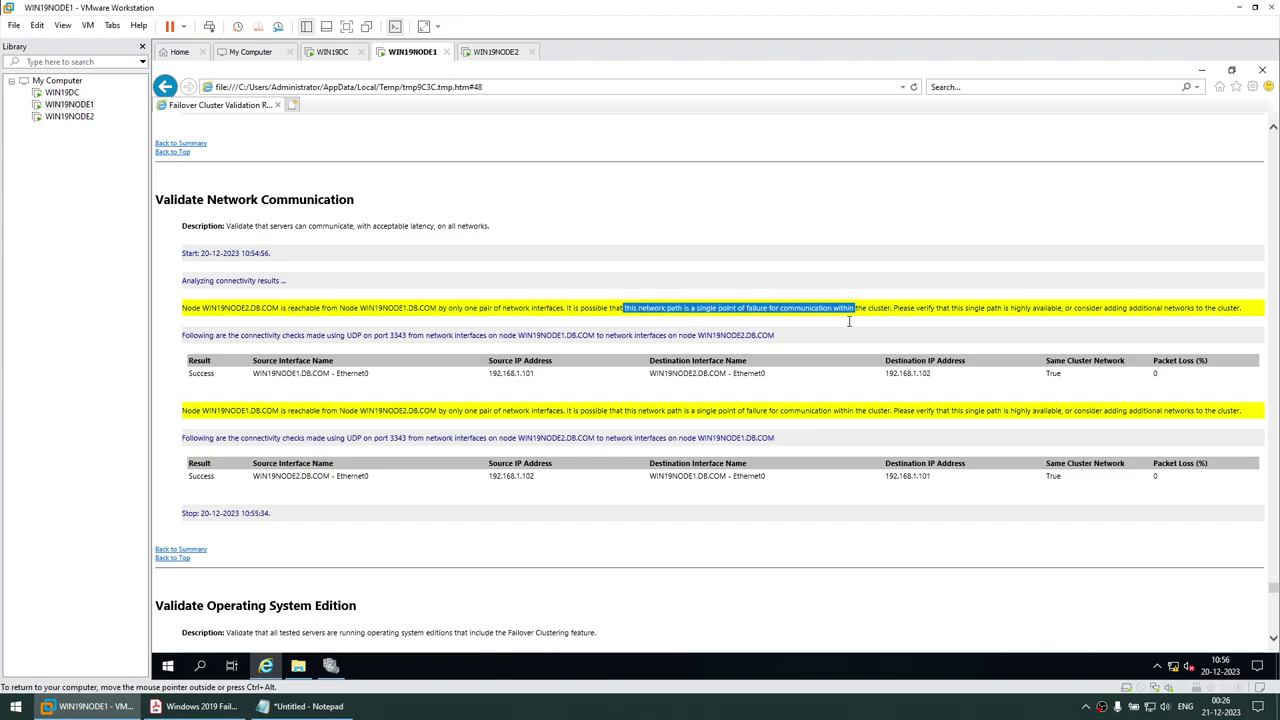
scroll(675, 323, "down", 1)
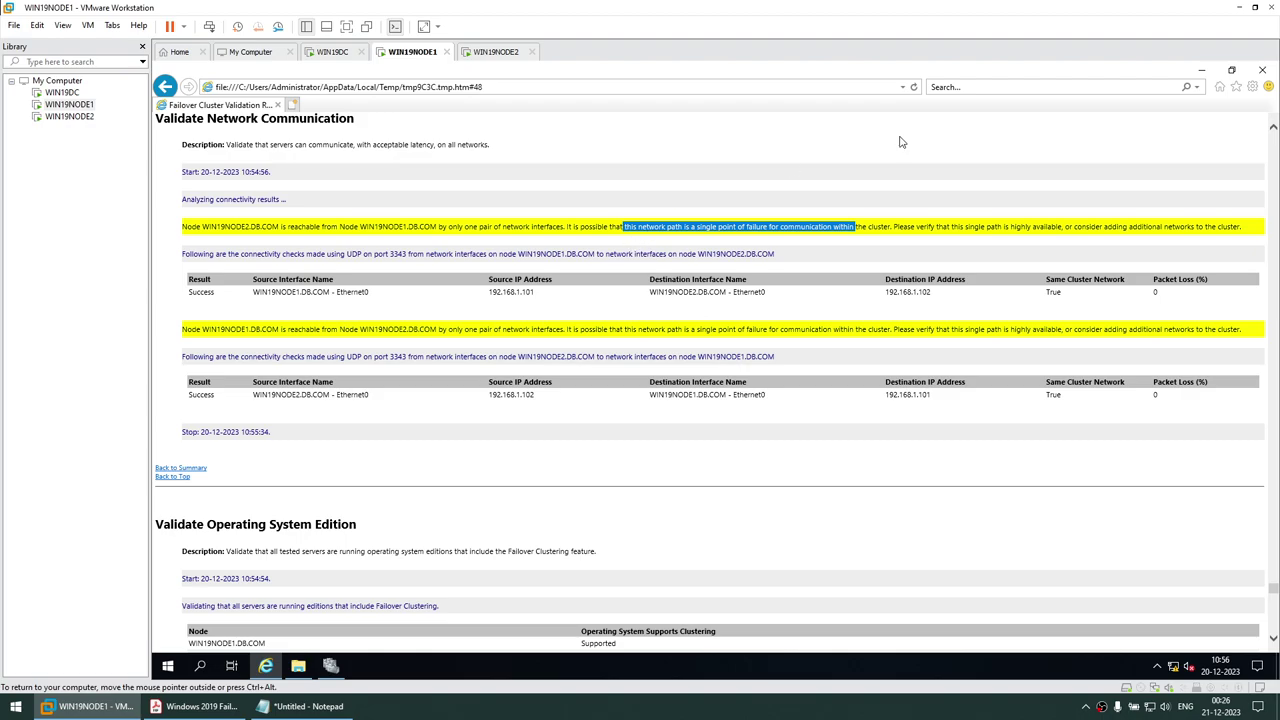
left_click(1261, 71)
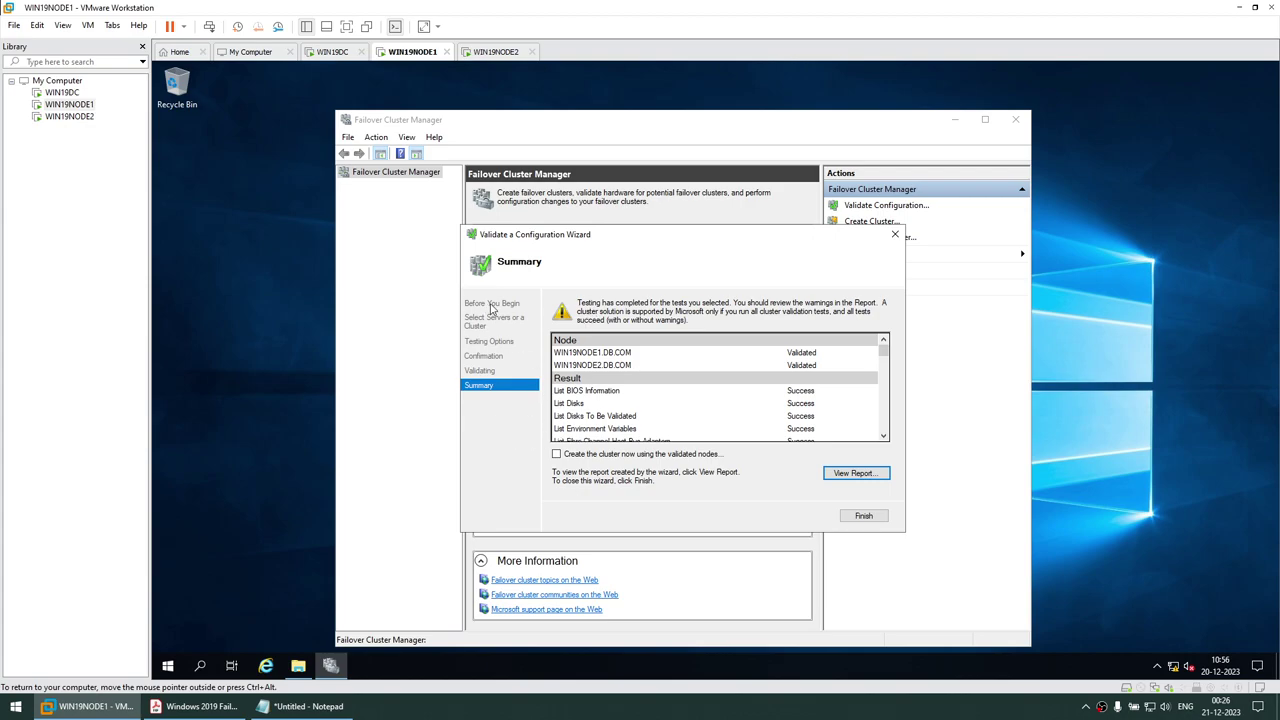
Finish validation with 'Create the cluster now using the validated nodes' ticked and advance the Create Cluster Wizard
left_click_drag(577, 245, 862, 204)
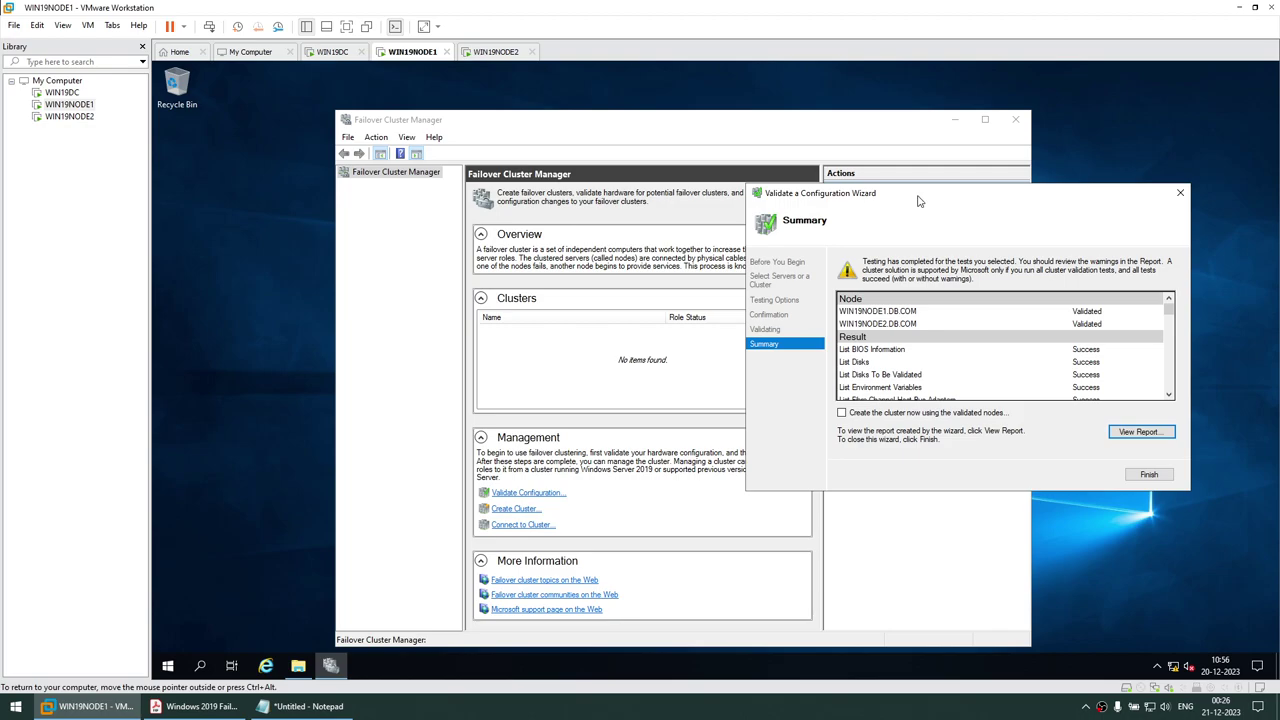
left_click_drag(921, 202, 600, 208)
left_click(576, 416)
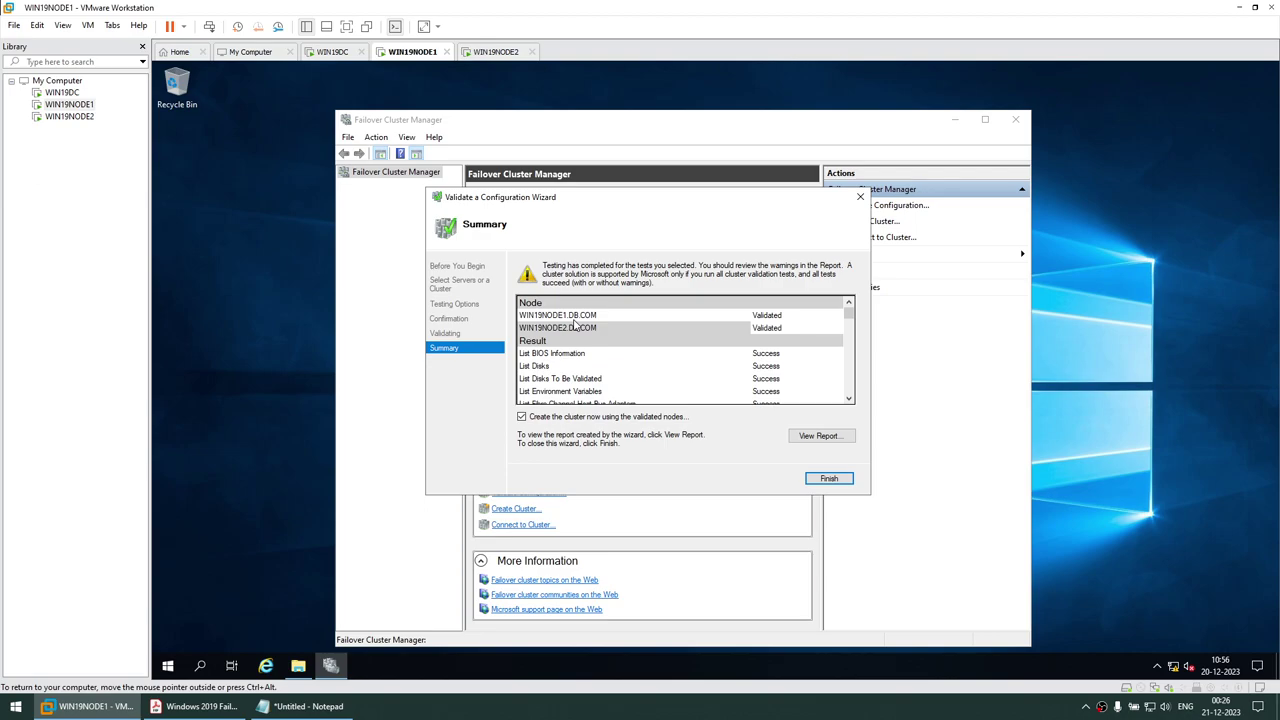
left_click(819, 479)
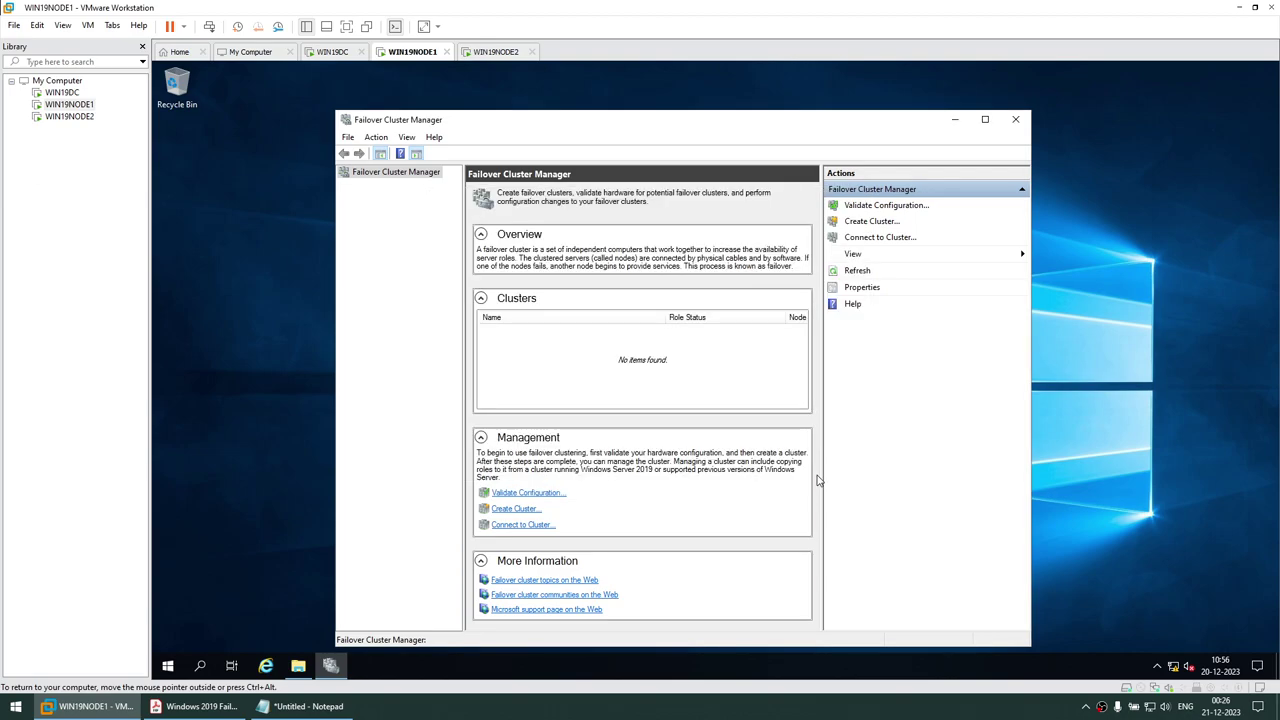
left_click(813, 514)
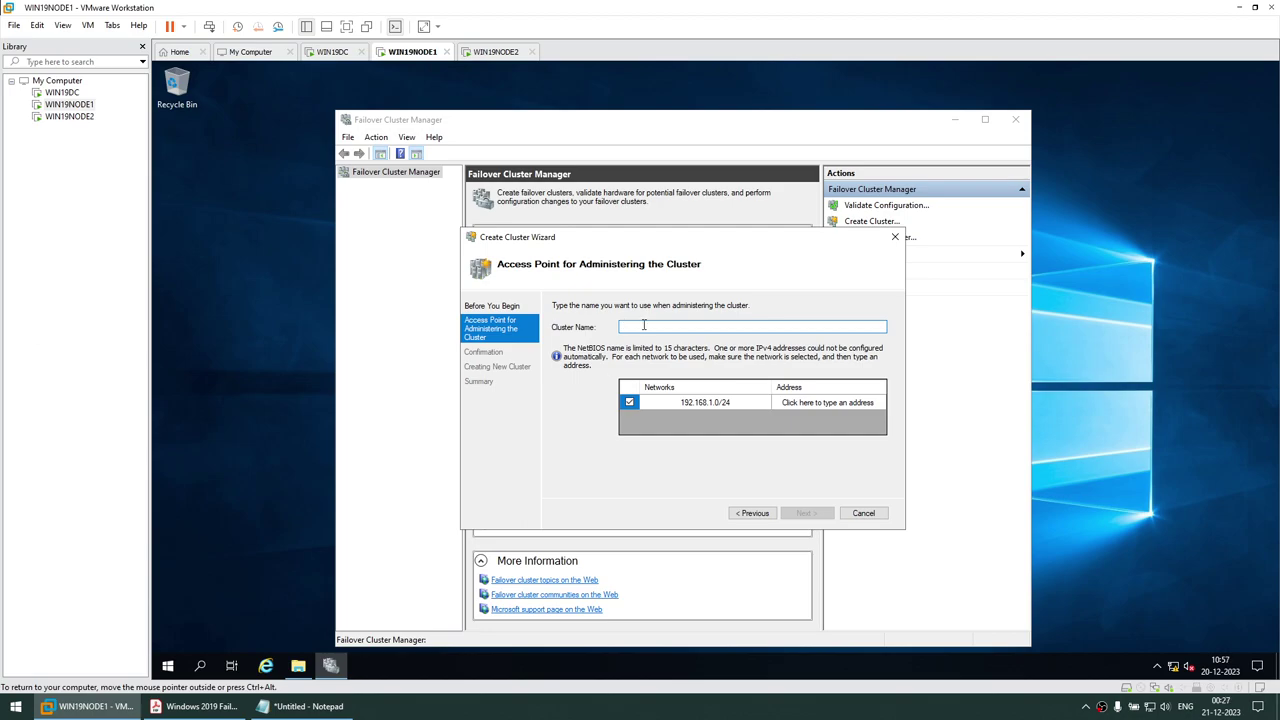
Launch an administrator Command Prompt via cmd from the Start menu
left_click(168, 672)
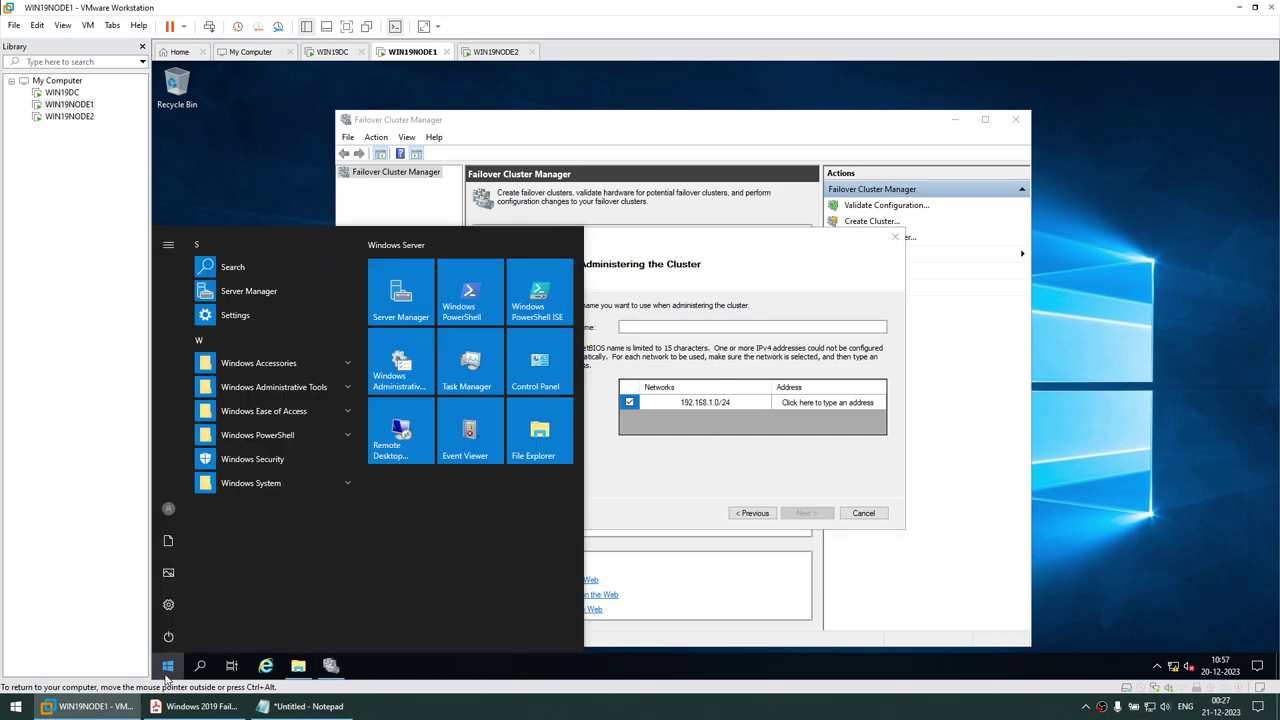
type("cmd")
key("Return")
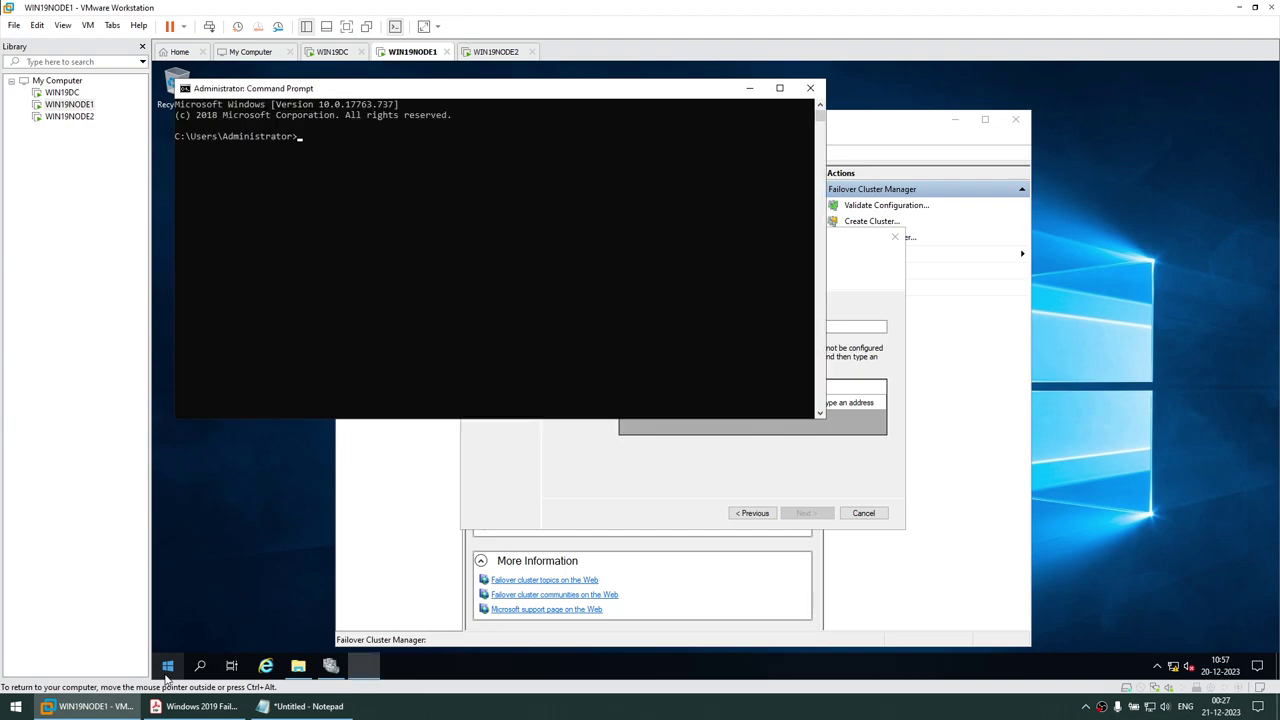
left_click_drag(378, 88, 584, 230)
Set the console font to Lucida Console size 20 in its Properties
right_click(586, 232)
left_click(626, 360)
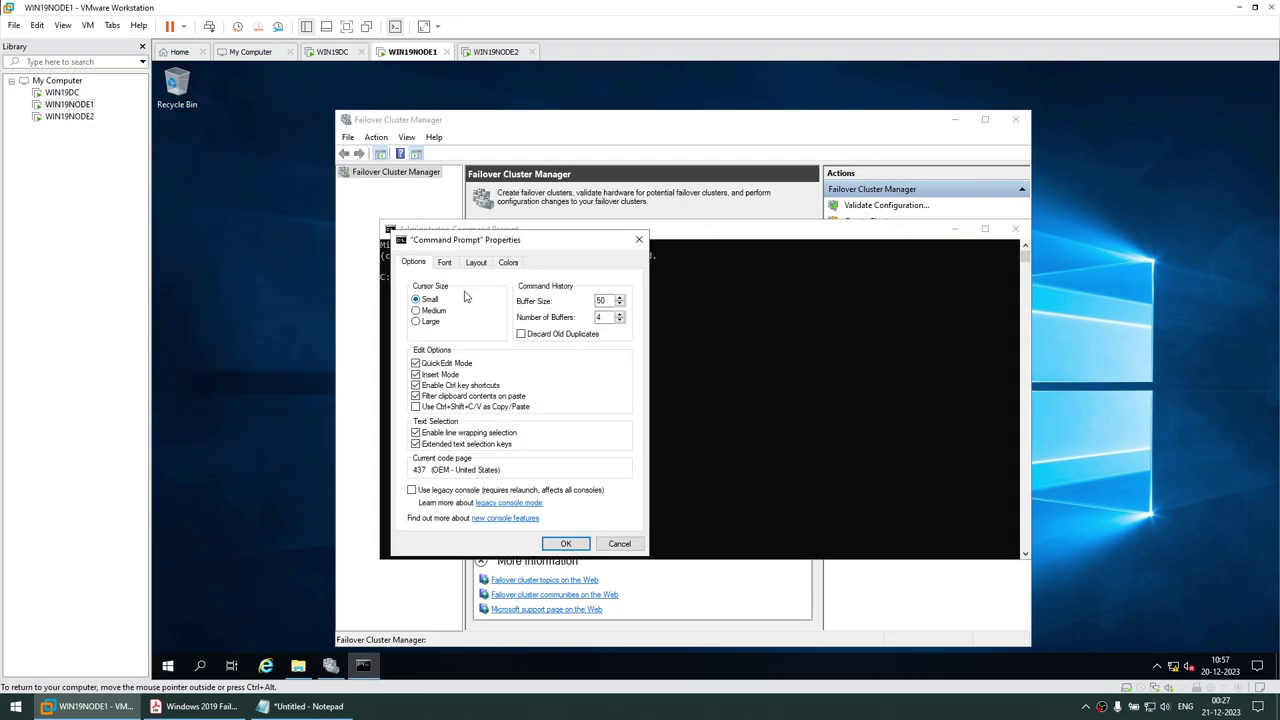
left_click(449, 263)
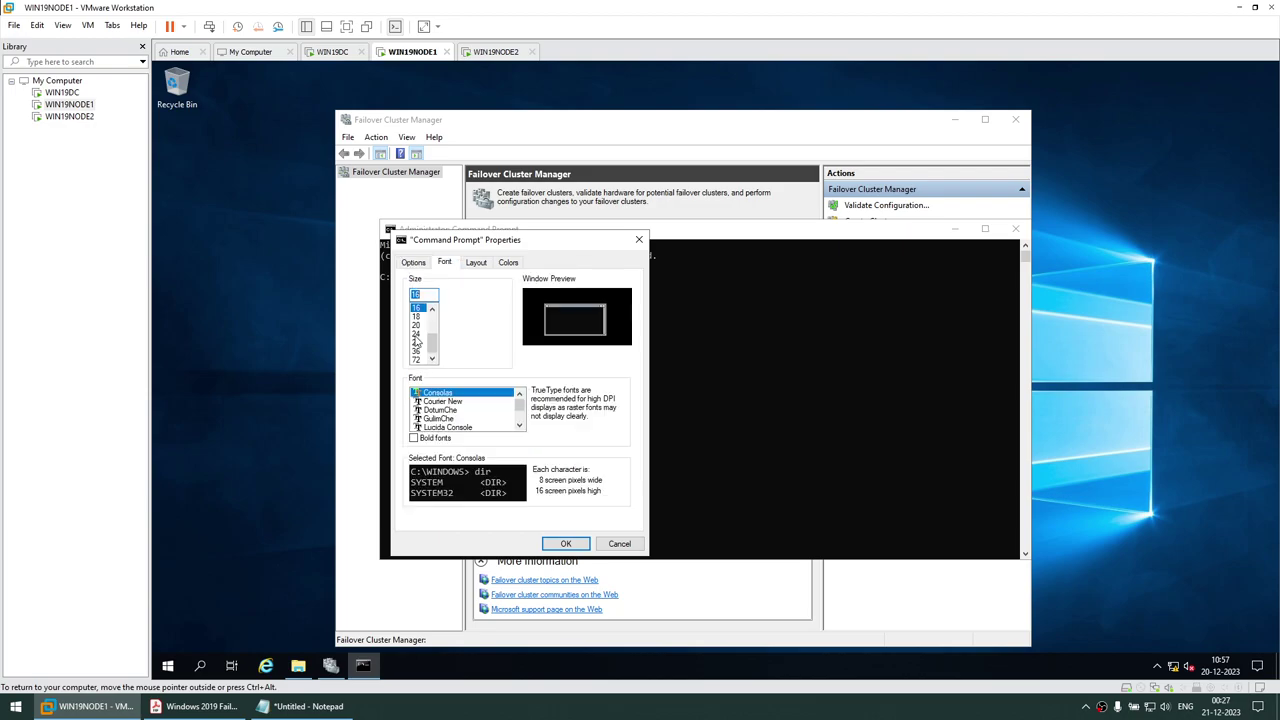
left_click(447, 427)
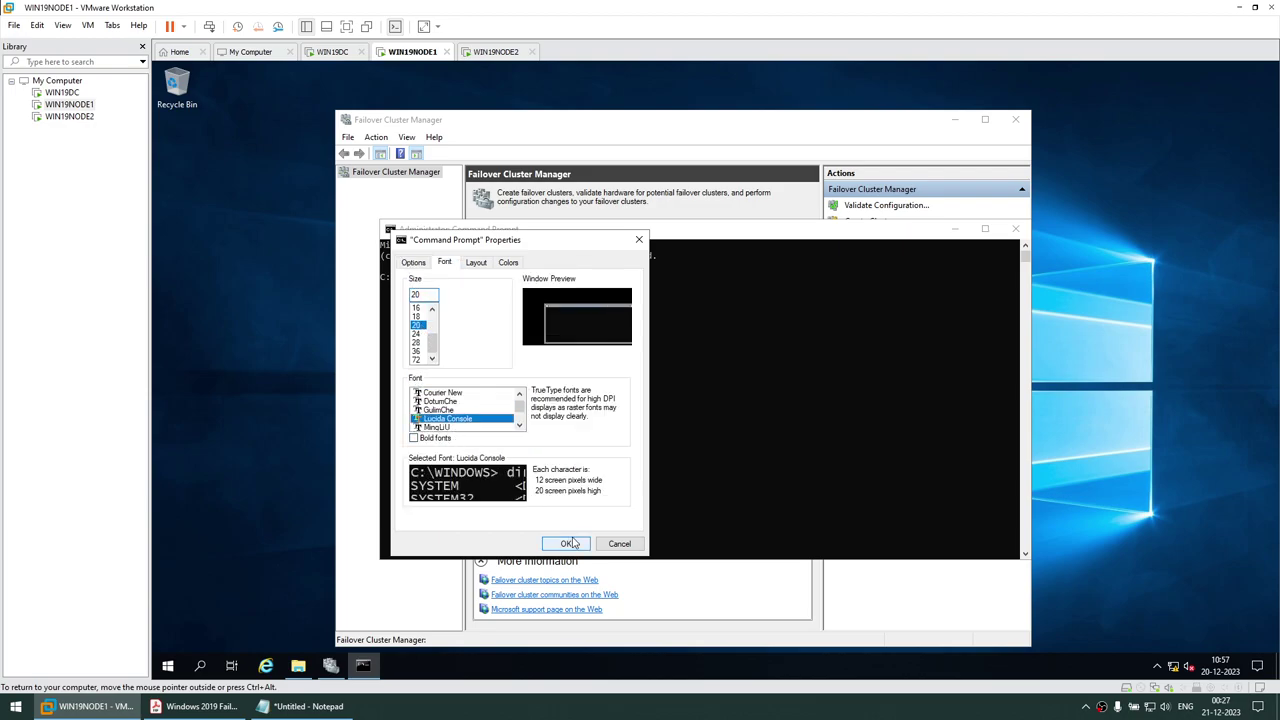
left_click(565, 543)
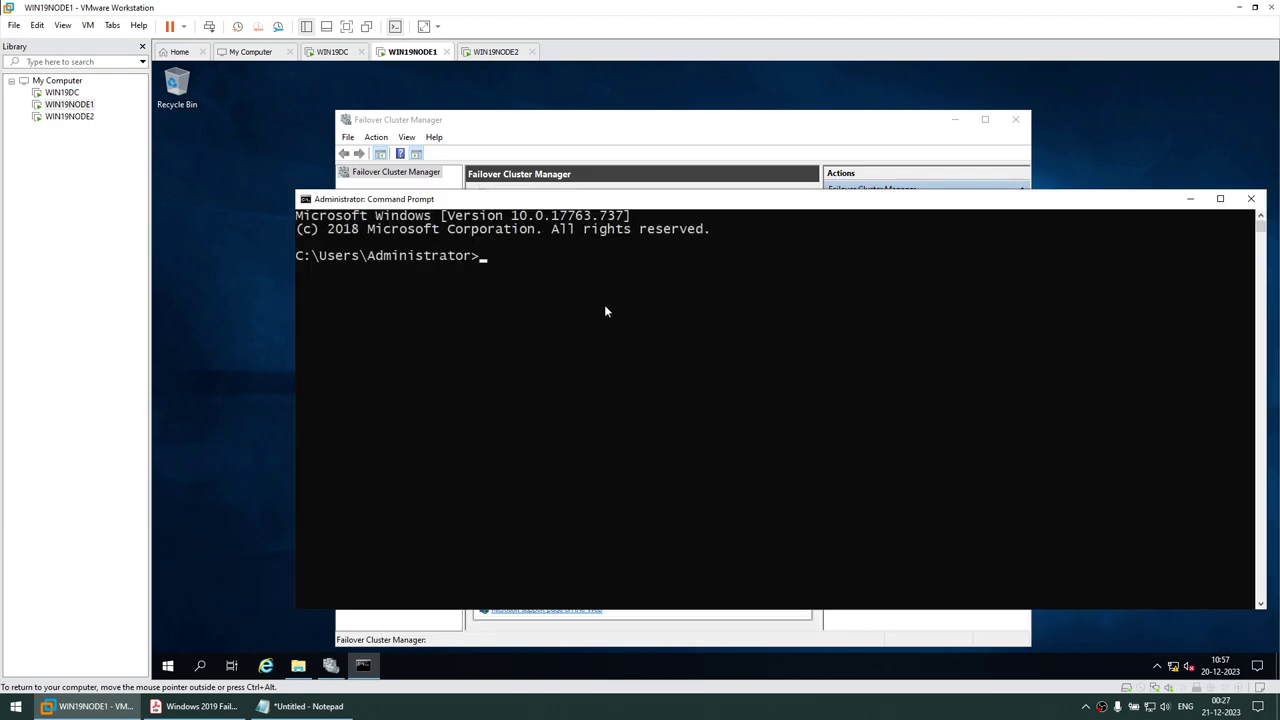
Run ping WIN19C to confirm the name cannot be found yet
left_click(604, 309)
type("png")
key("BackSpace")
key("BackSpace")
type("ng")
key("BackSpace")
key("BackSpace")
type("ing WIN")
left_click(632, 297)
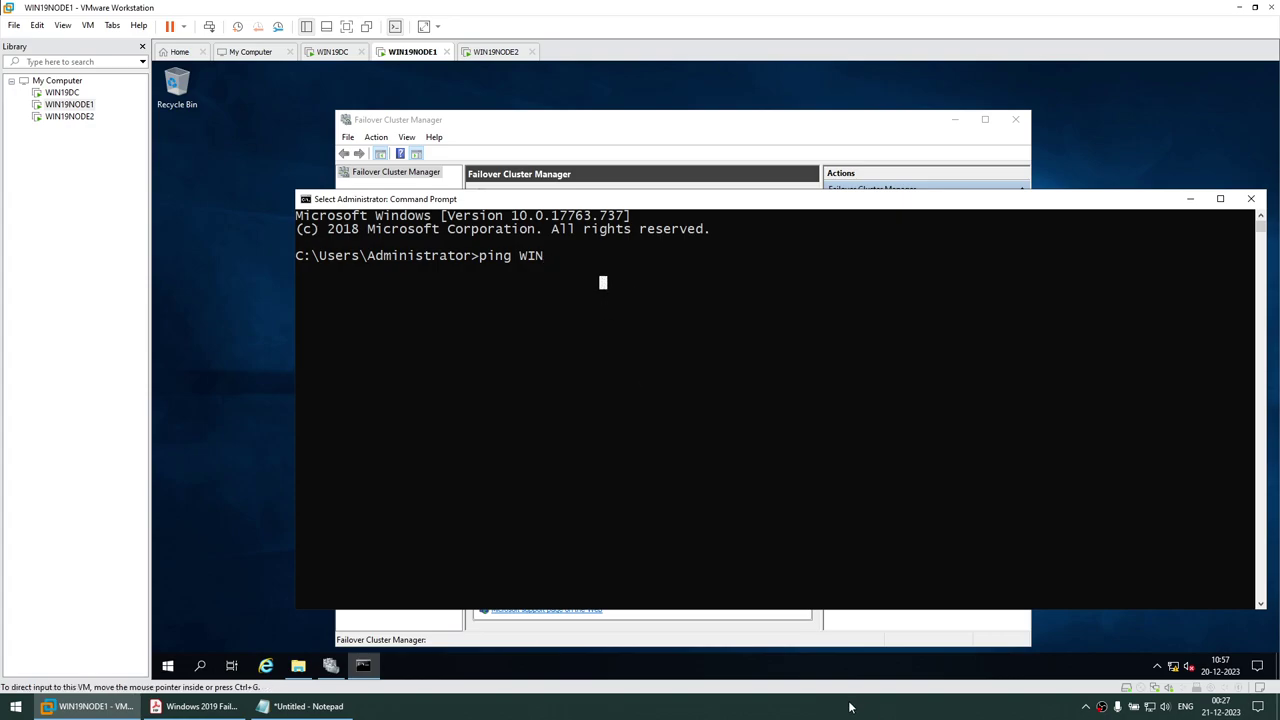
type("19C")
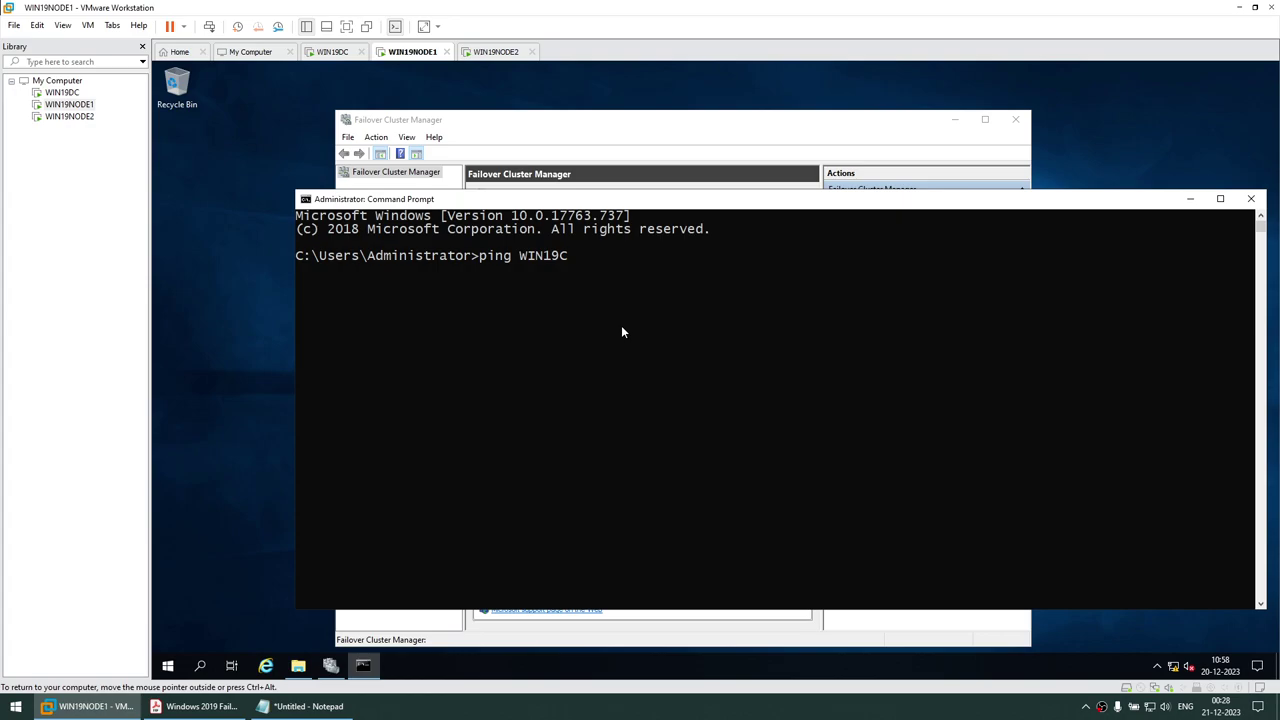
key("Return")
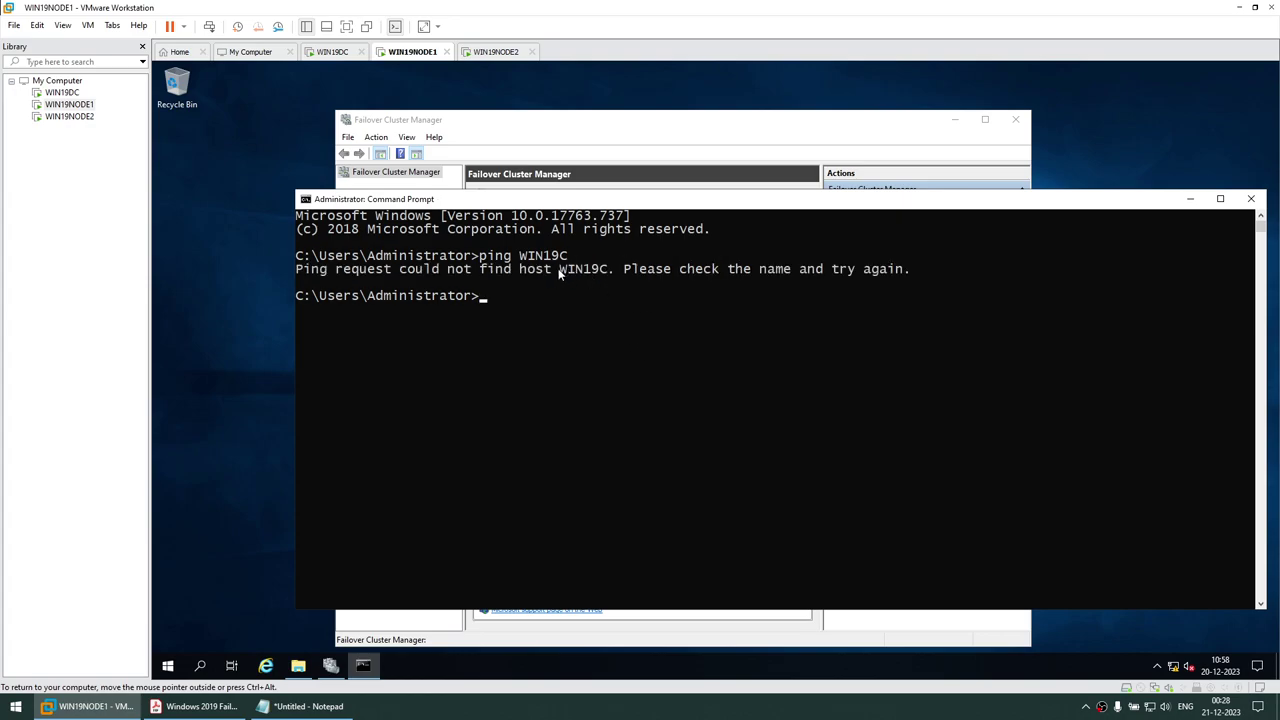
Enter cluster name WIN19C and address 192.168.1.110, continuing to the Confirmation page
left_click(857, 124)
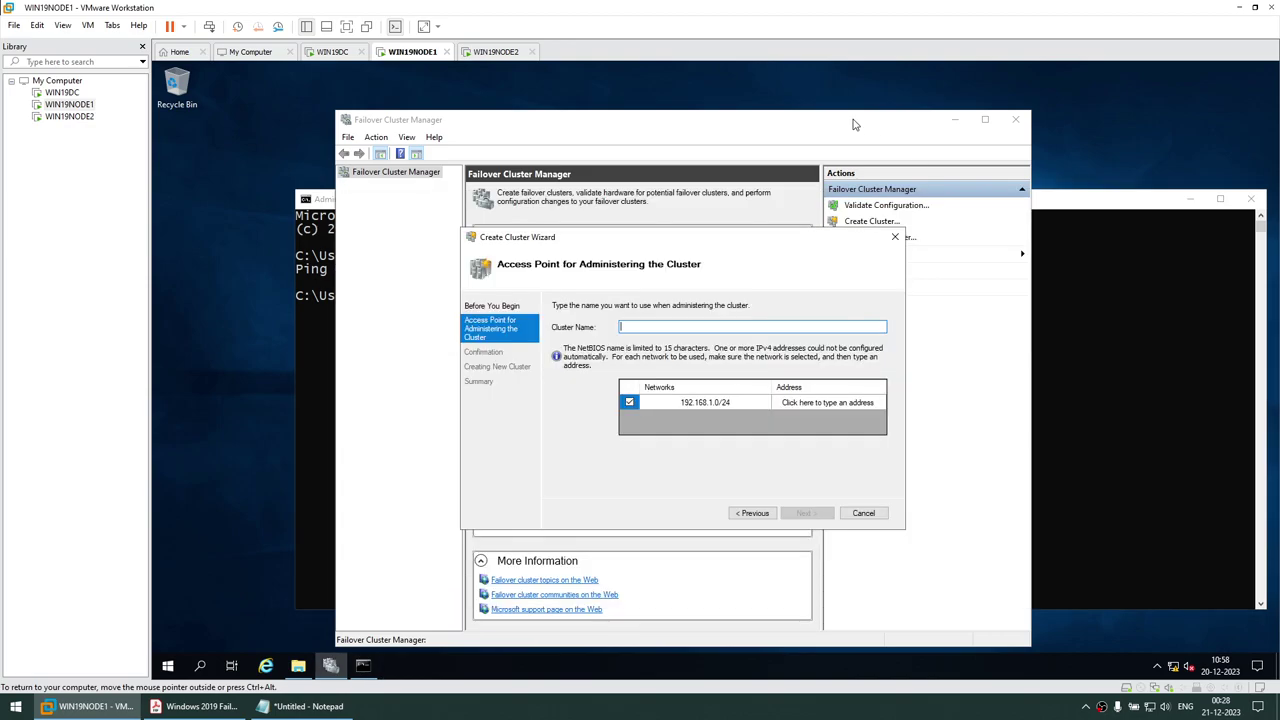
left_click(634, 326)
type("WIN19C")
left_click(838, 406)
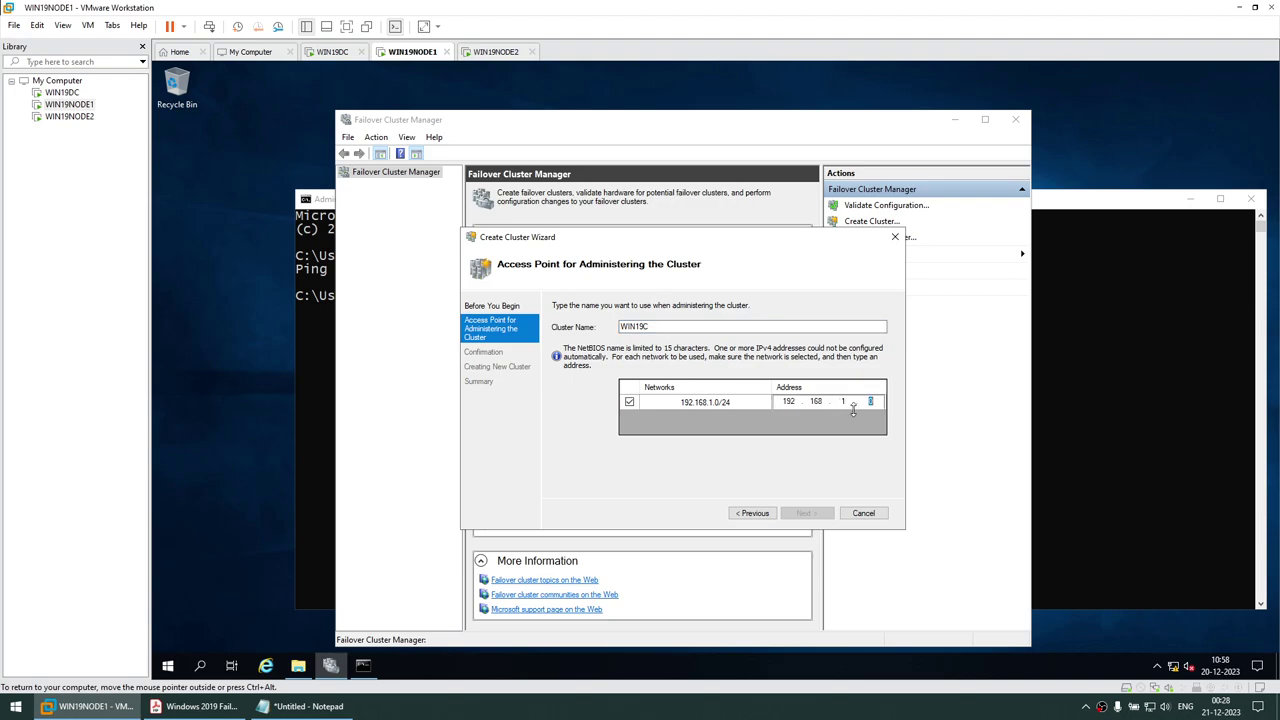
type("110")
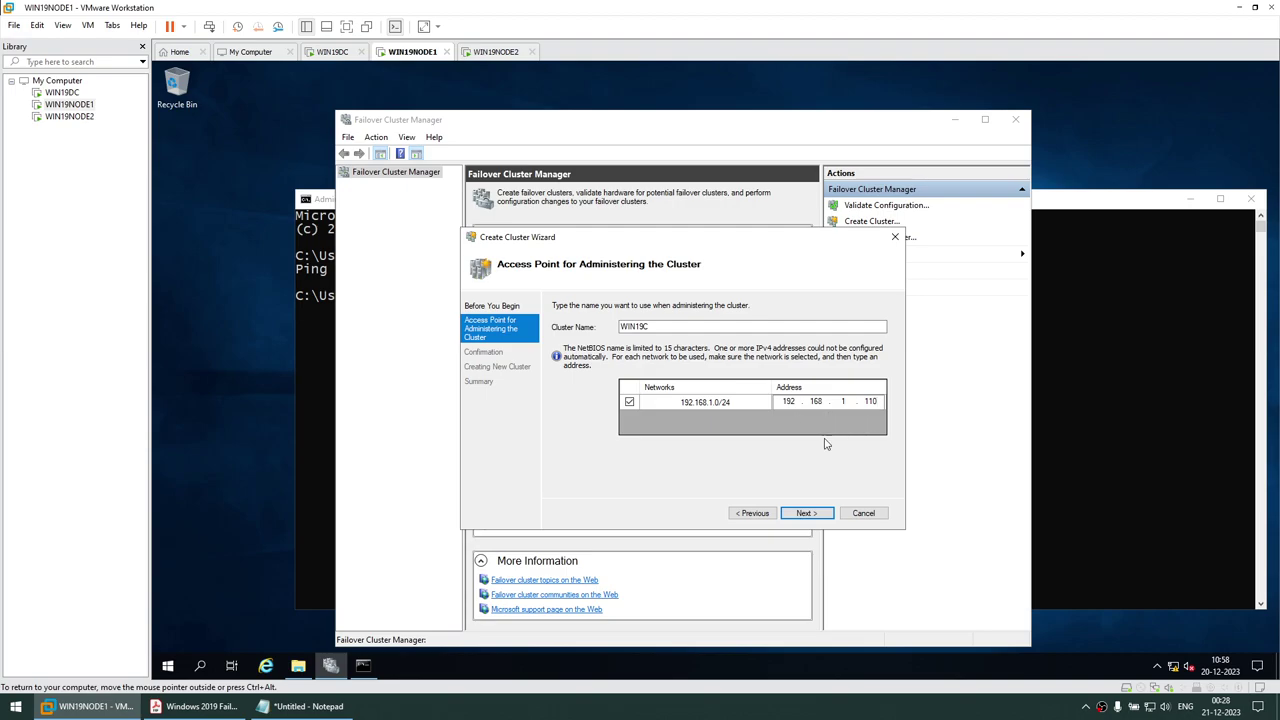
left_click(826, 518)
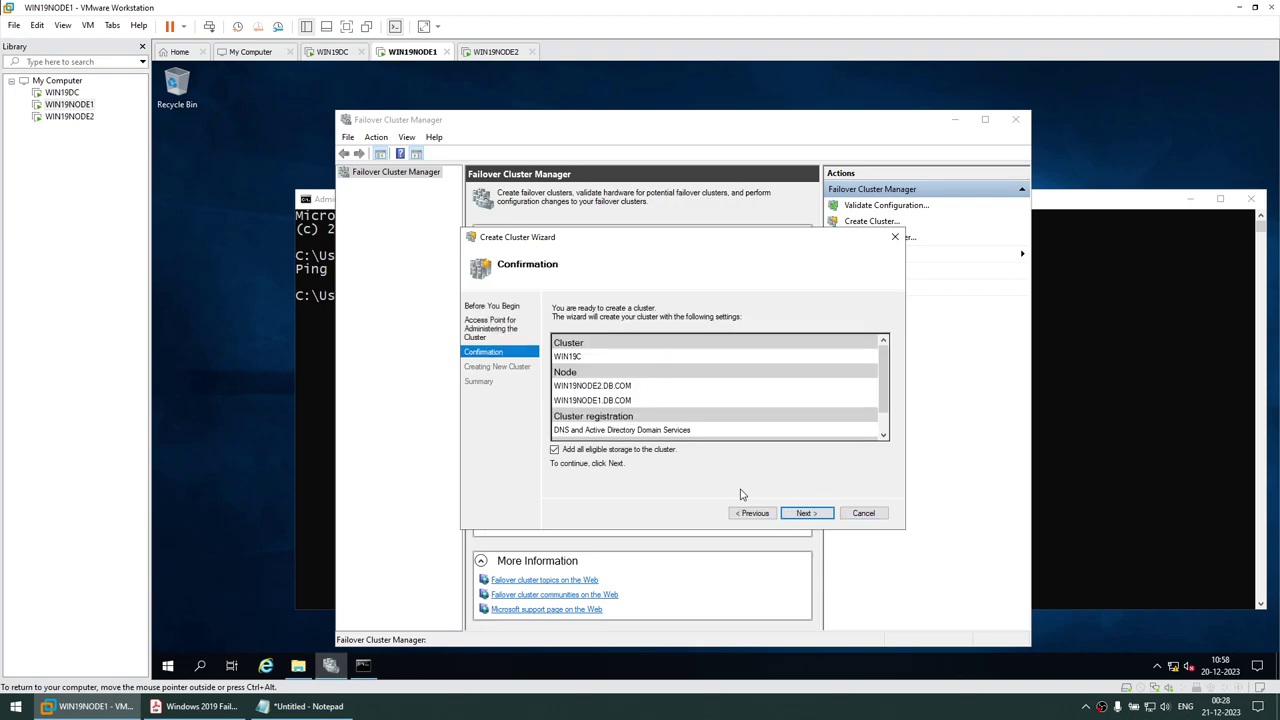
Review the Confirmation list and begin forming cluster WIN19C
scroll(658, 395, "down", 1)
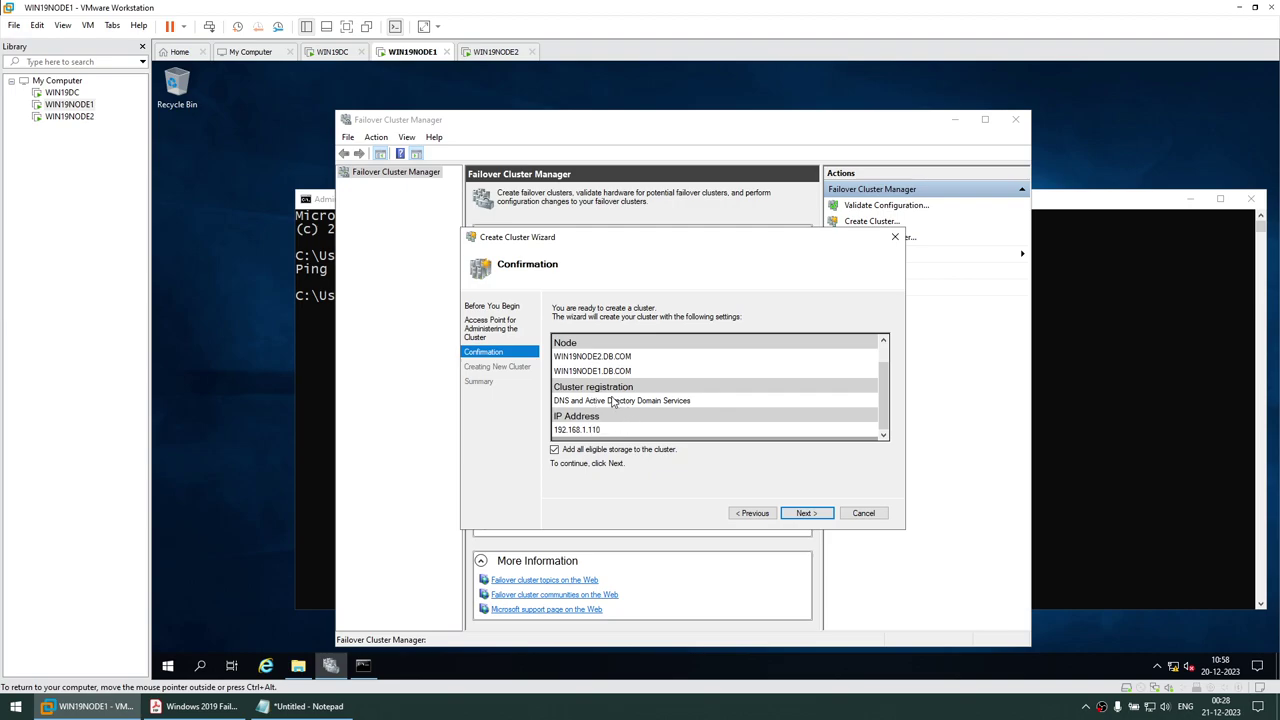
left_click(806, 513)
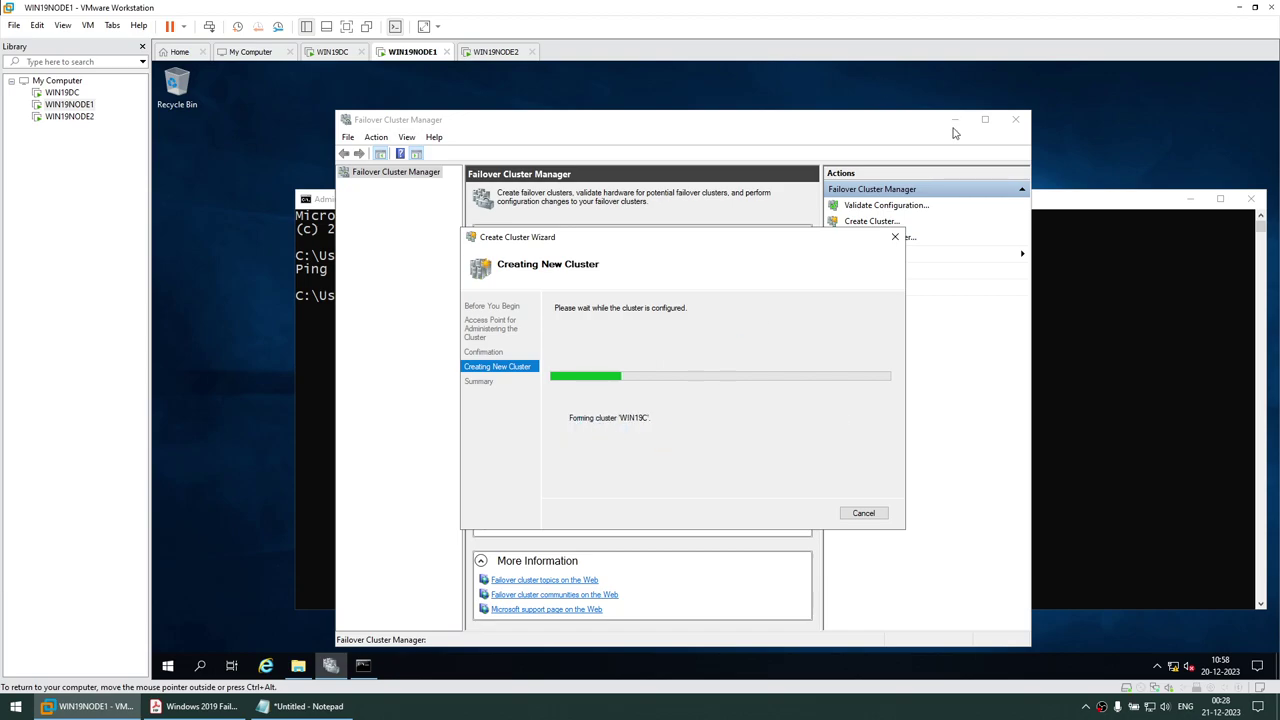
Rerun ping WIN19C until it replies from 192.168.1.110, mark that address, then minimize the console
left_click(1079, 290)
left_click_drag(735, 214, 747, 427)
key("Up")
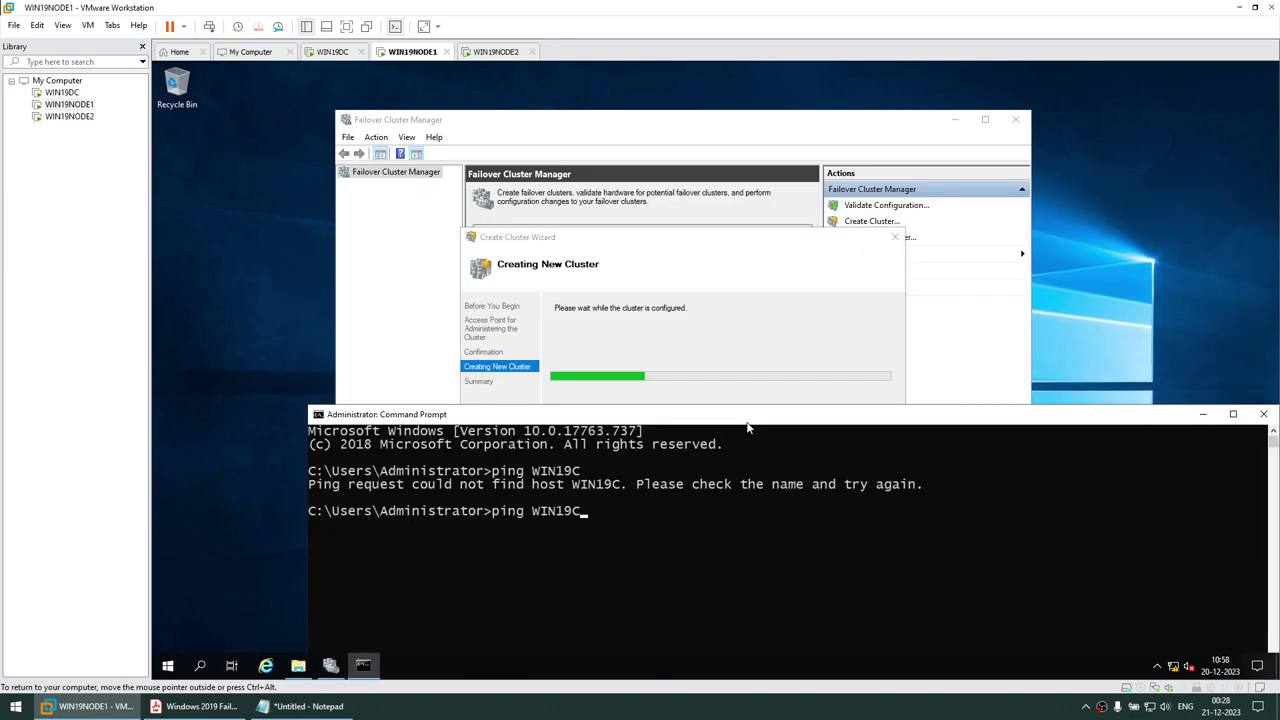
key("Return")
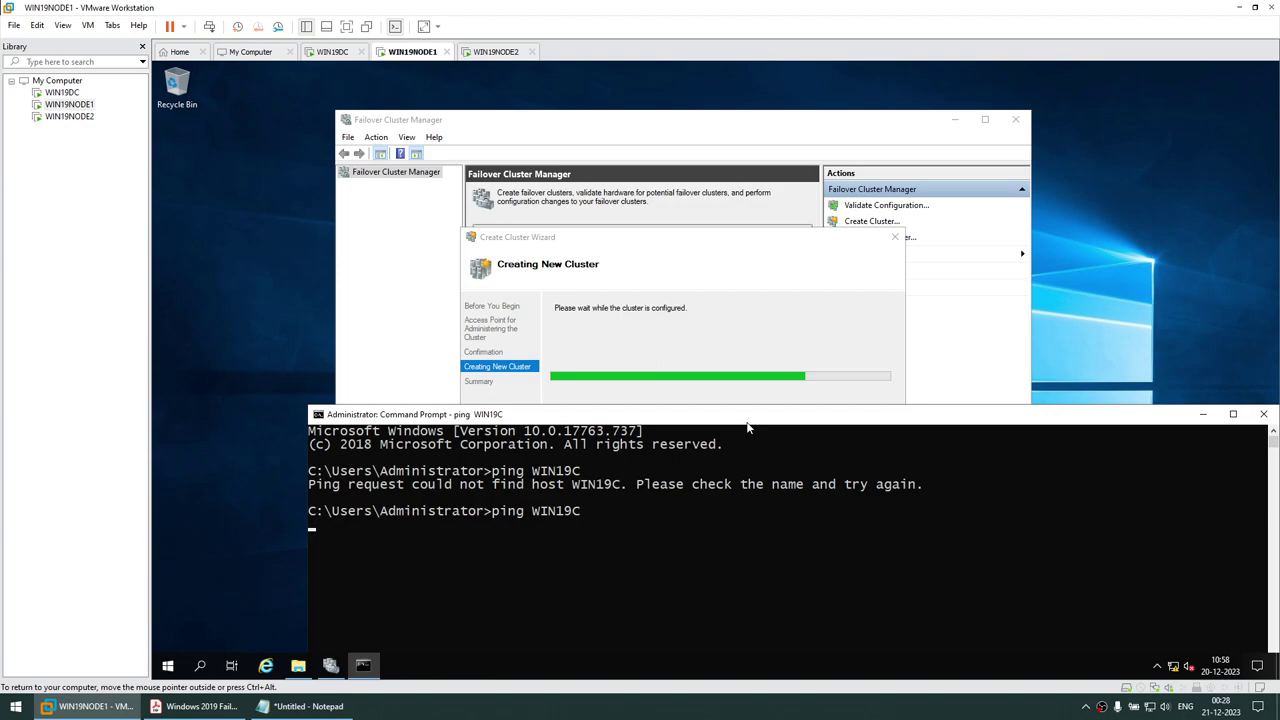
key("Up")
key("Return")
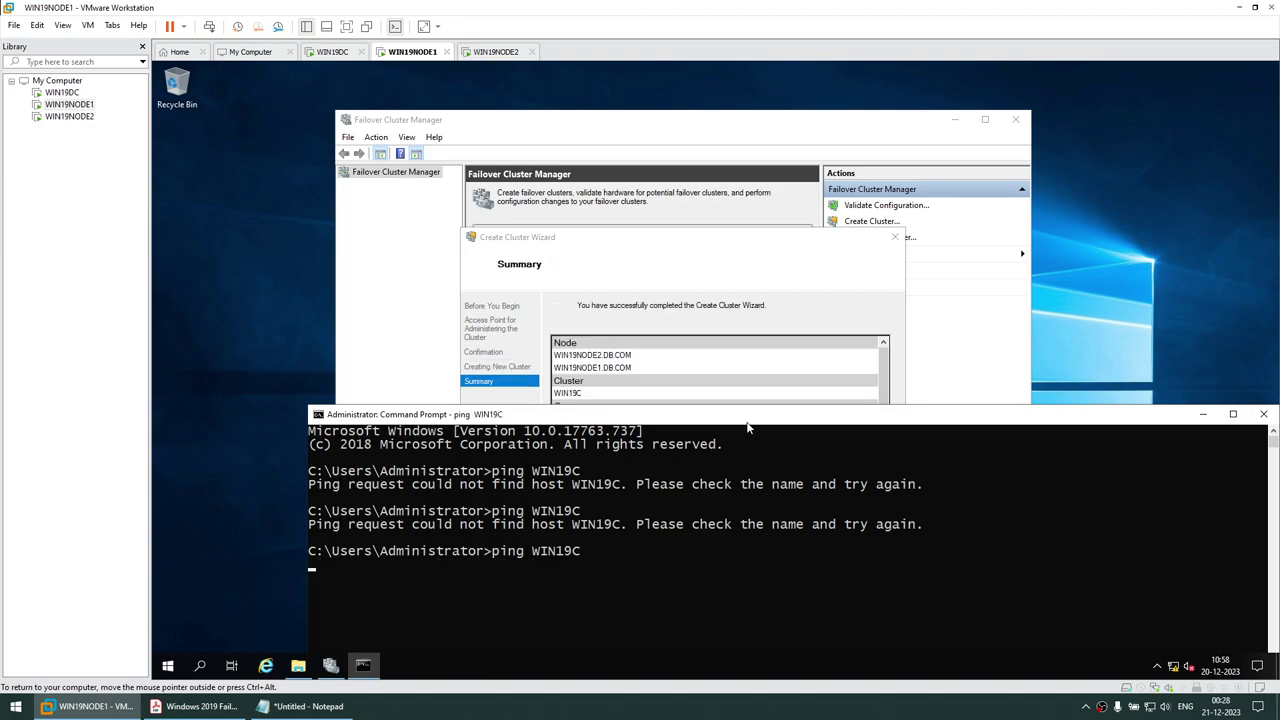
left_click_drag(741, 425, 713, 276)
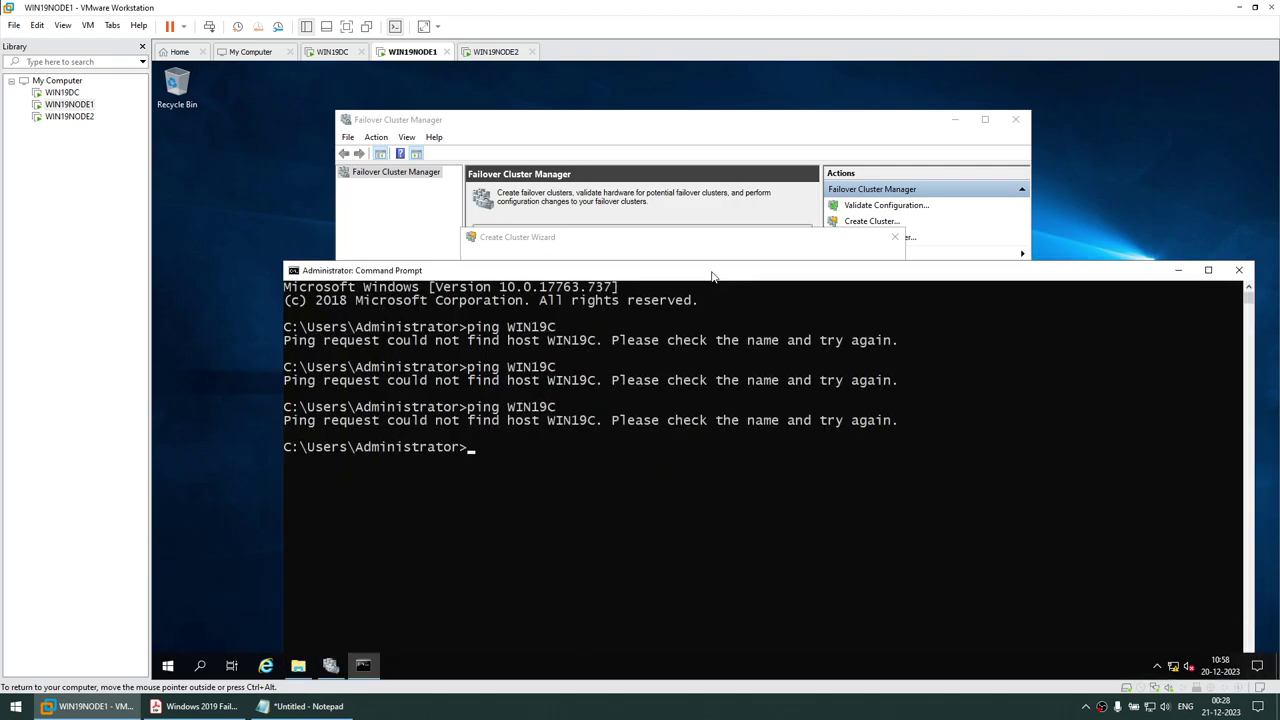
key("Up")
key("Return")
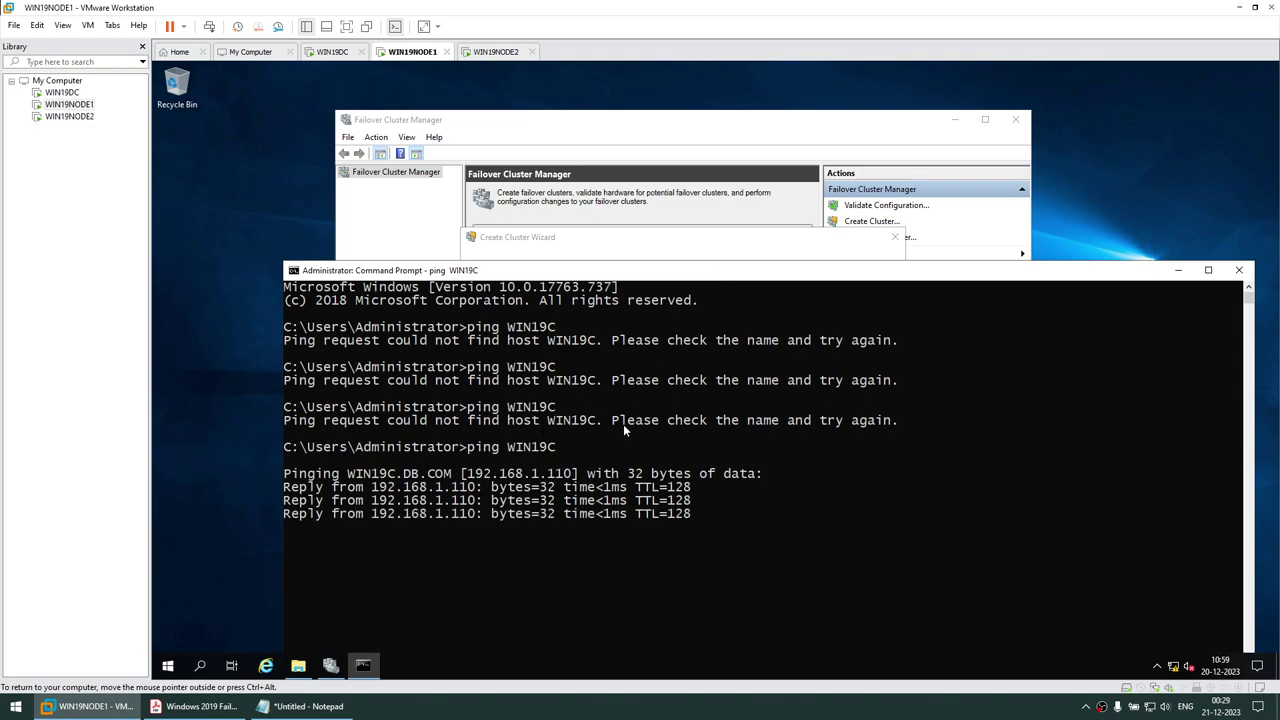
left_click_drag(376, 493, 478, 494)
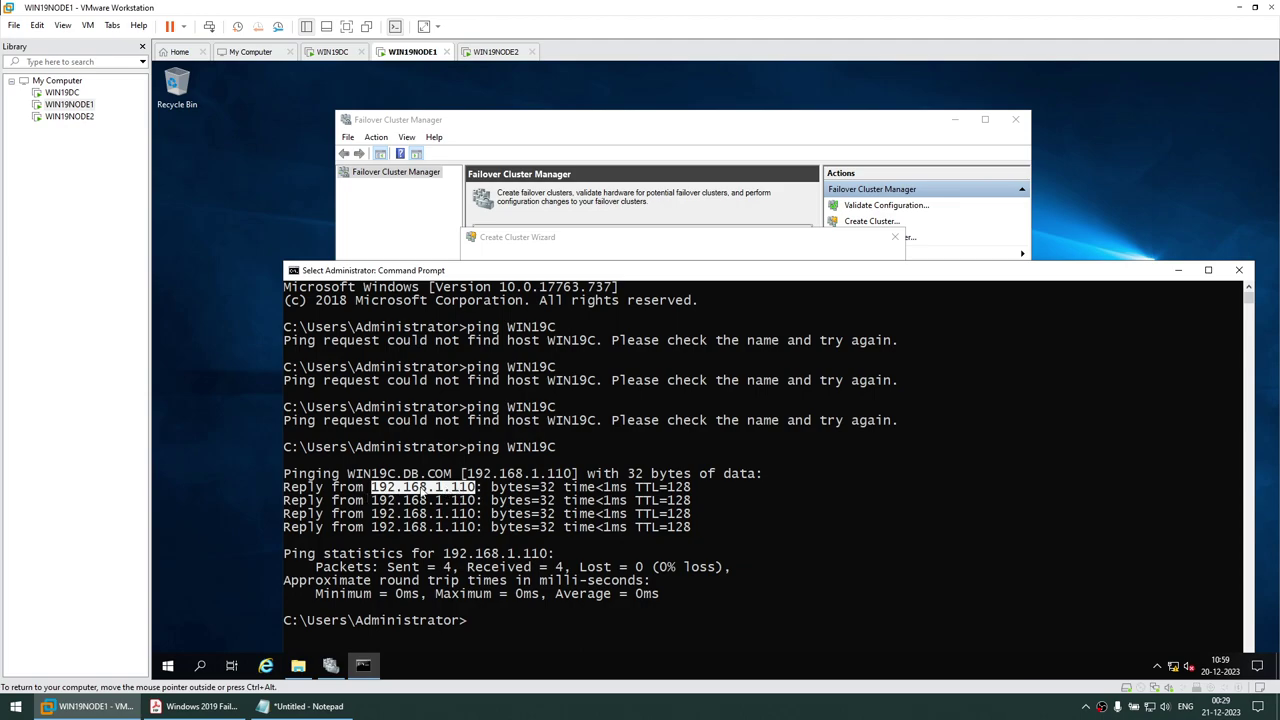
left_click(1182, 272)
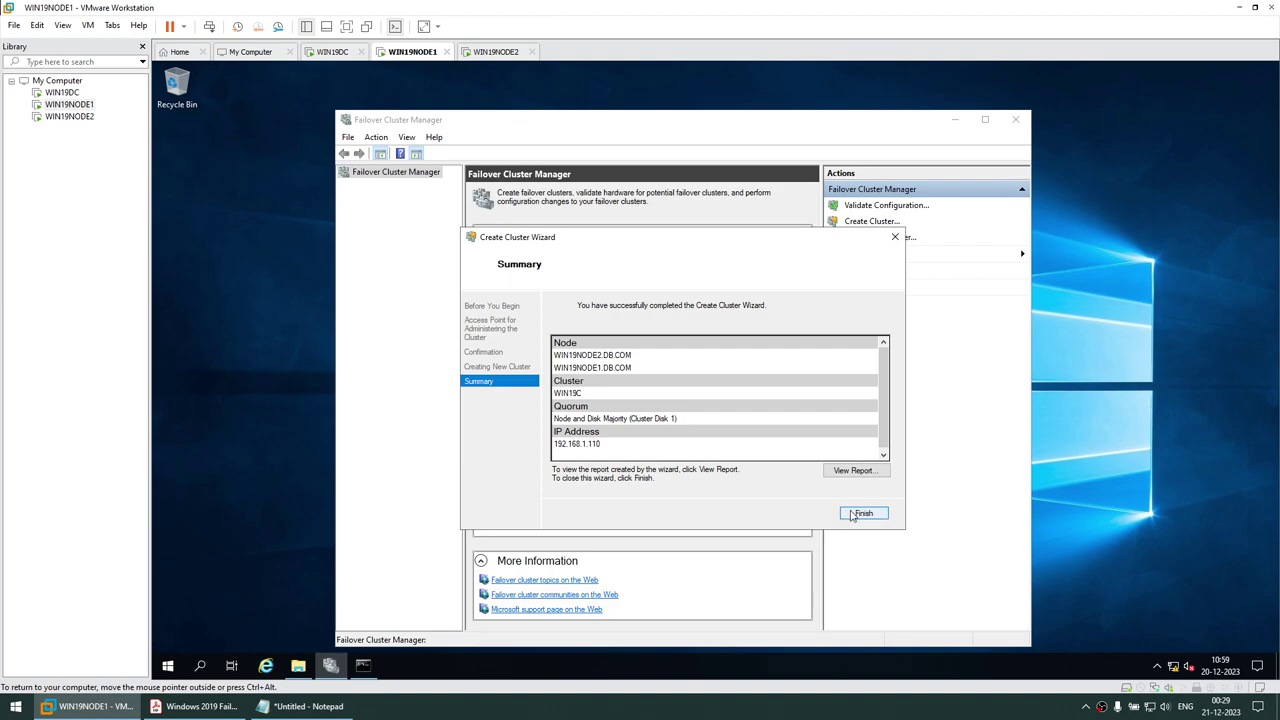
Close the wizard, maximize the manager, and view WIN19C.DB.COM's nodes WIN19NODE1 and WIN19NODE2
left_click(852, 513)
left_click(984, 119)
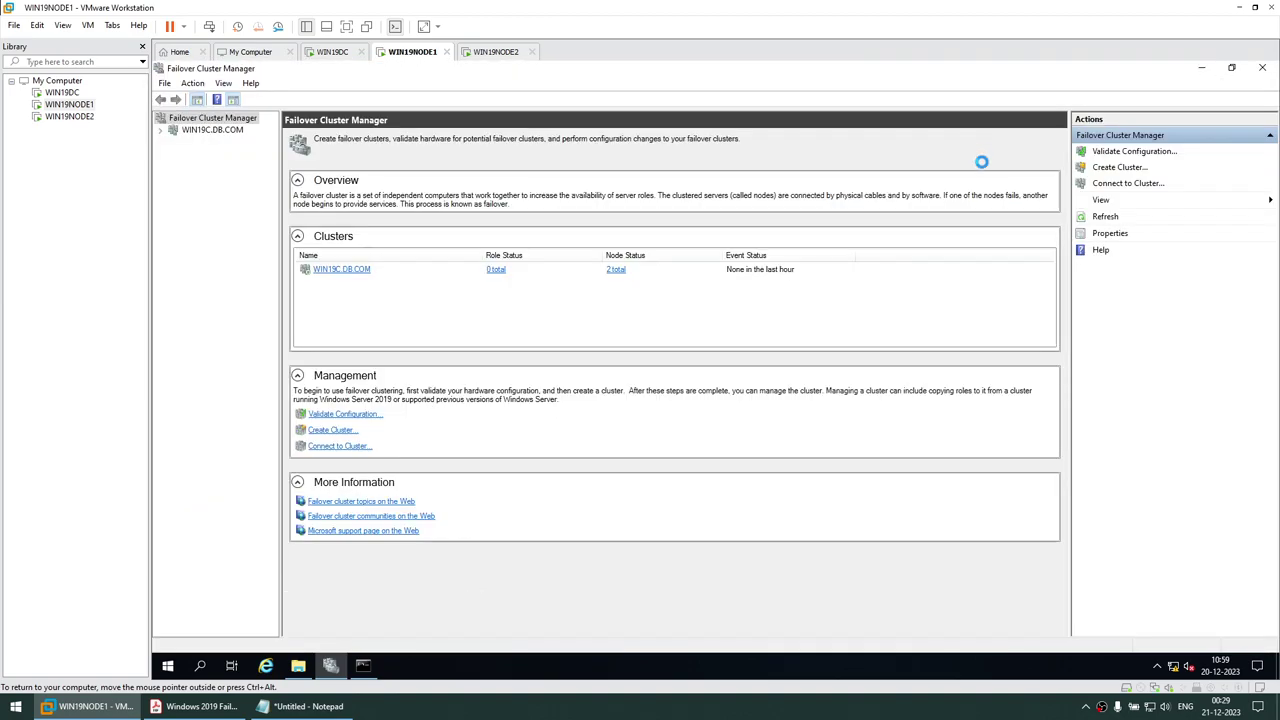
double_click(171, 132)
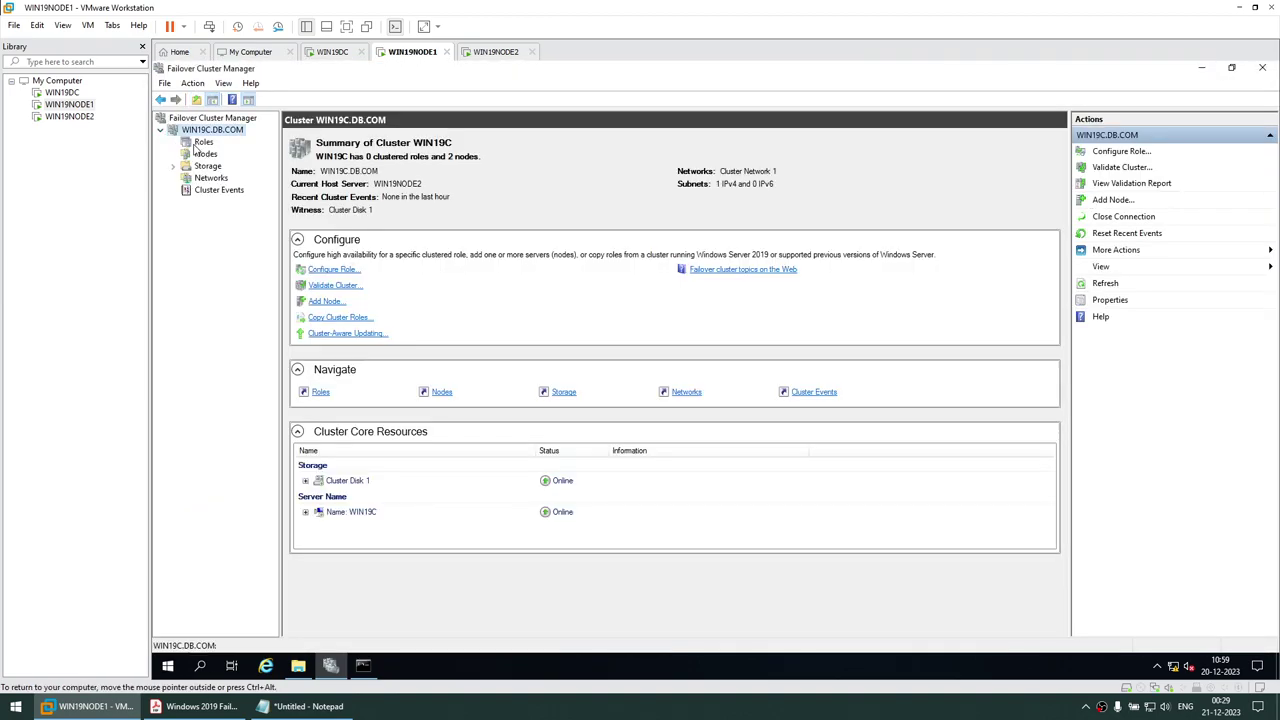
left_click(199, 143)
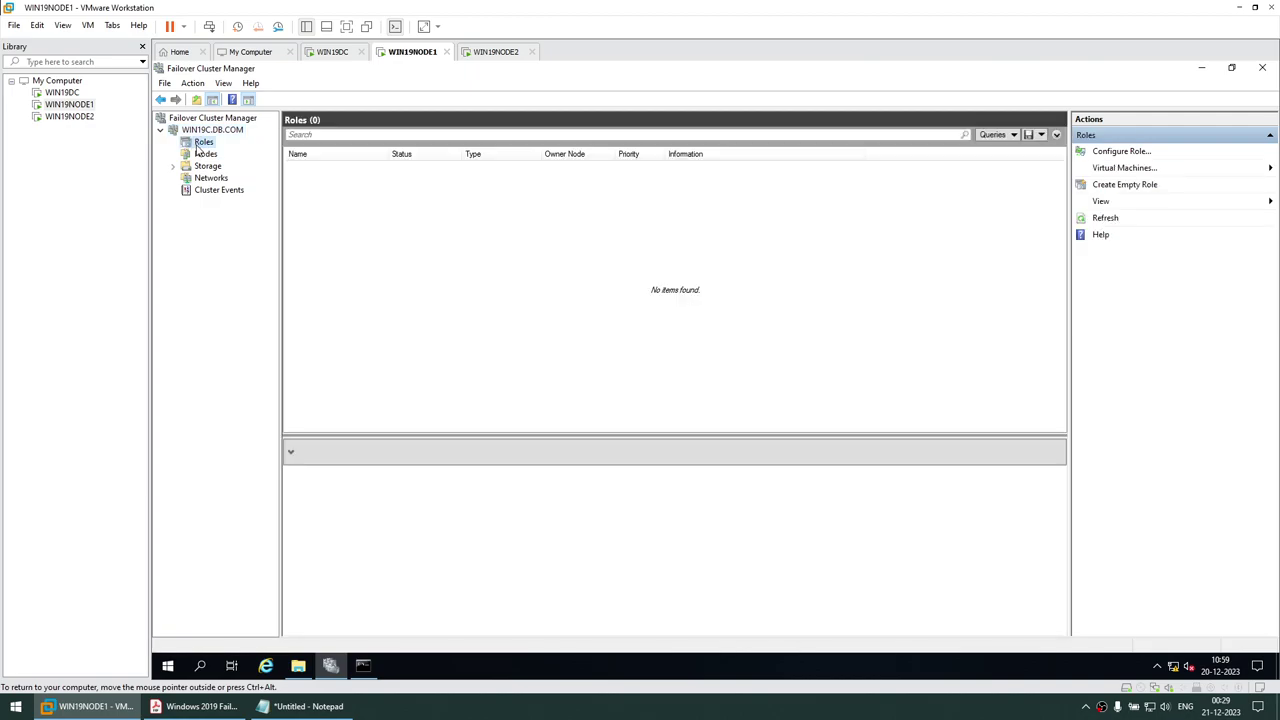
left_click(205, 154)
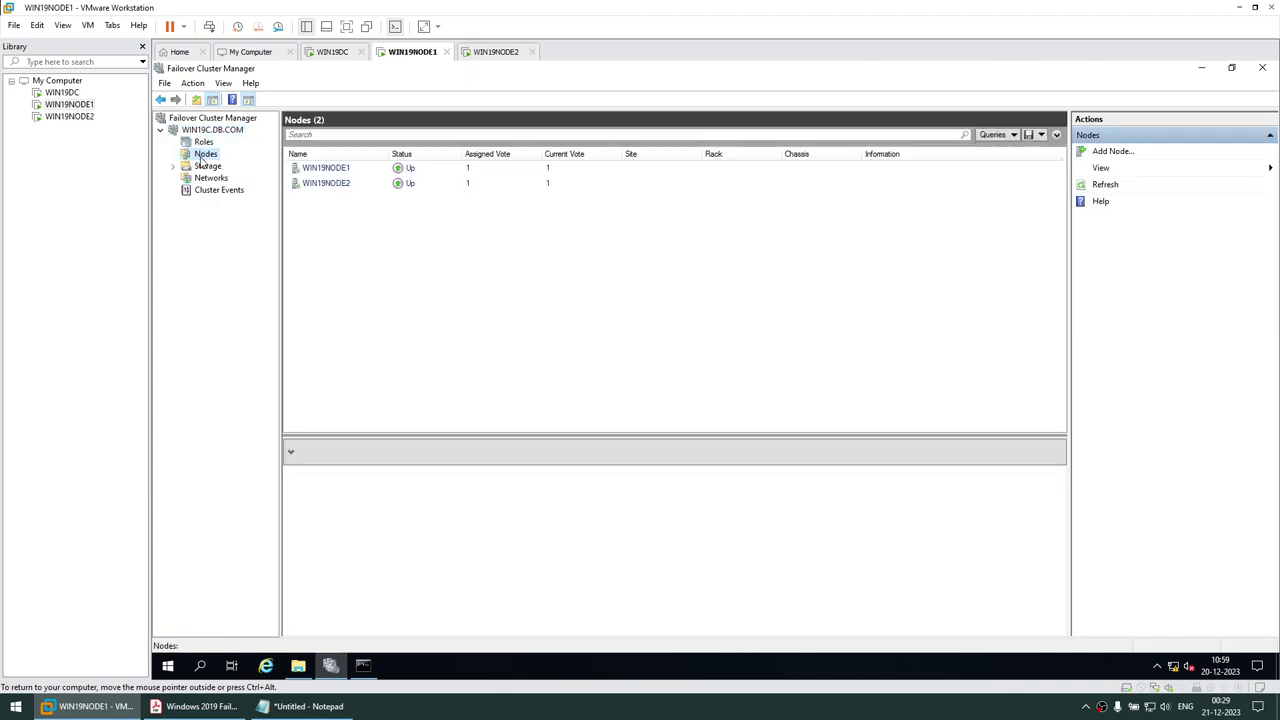
left_click(328, 170)
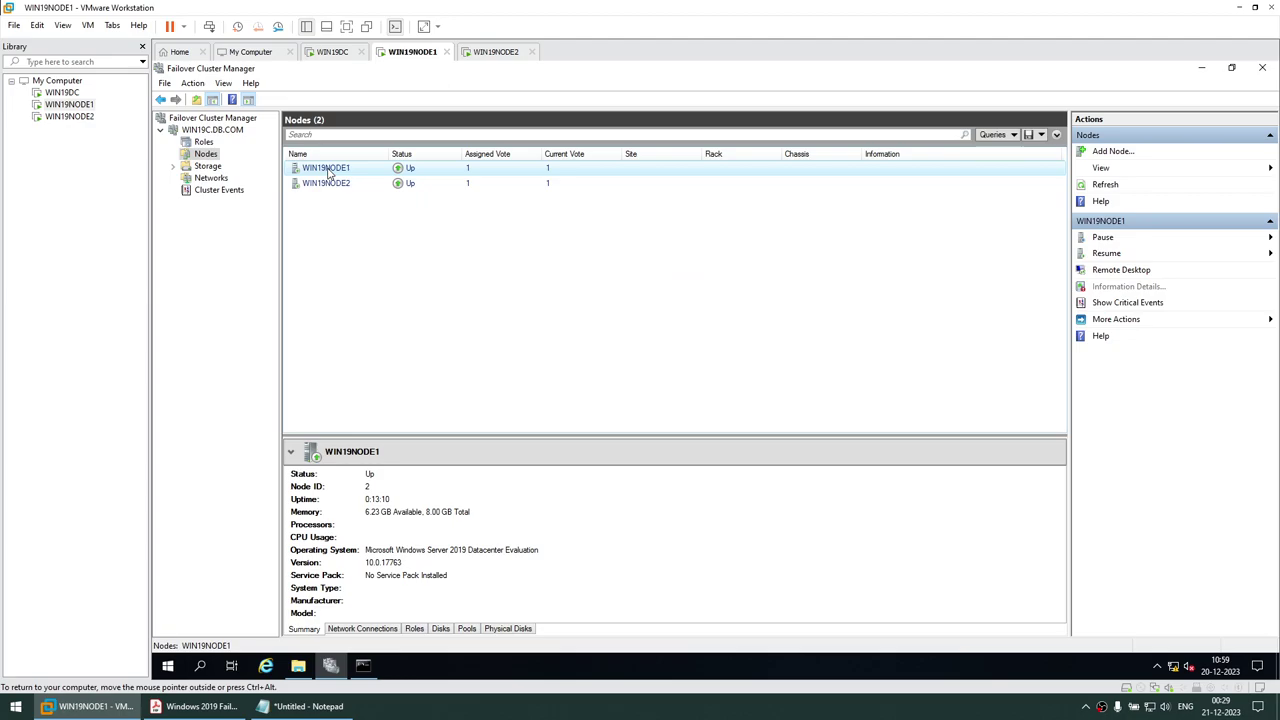
left_click(330, 186)
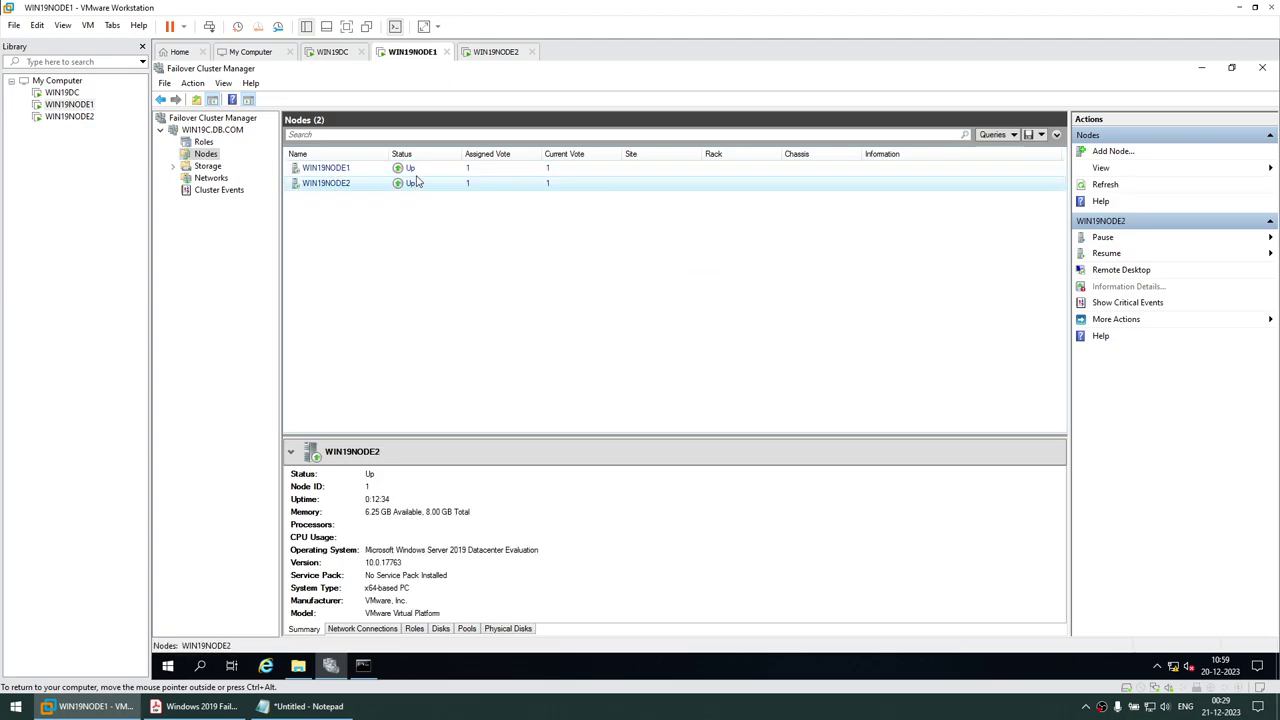
left_click(173, 166)
Rename Cluster Disk 1 to QUORUM in its Properties
left_click(214, 180)
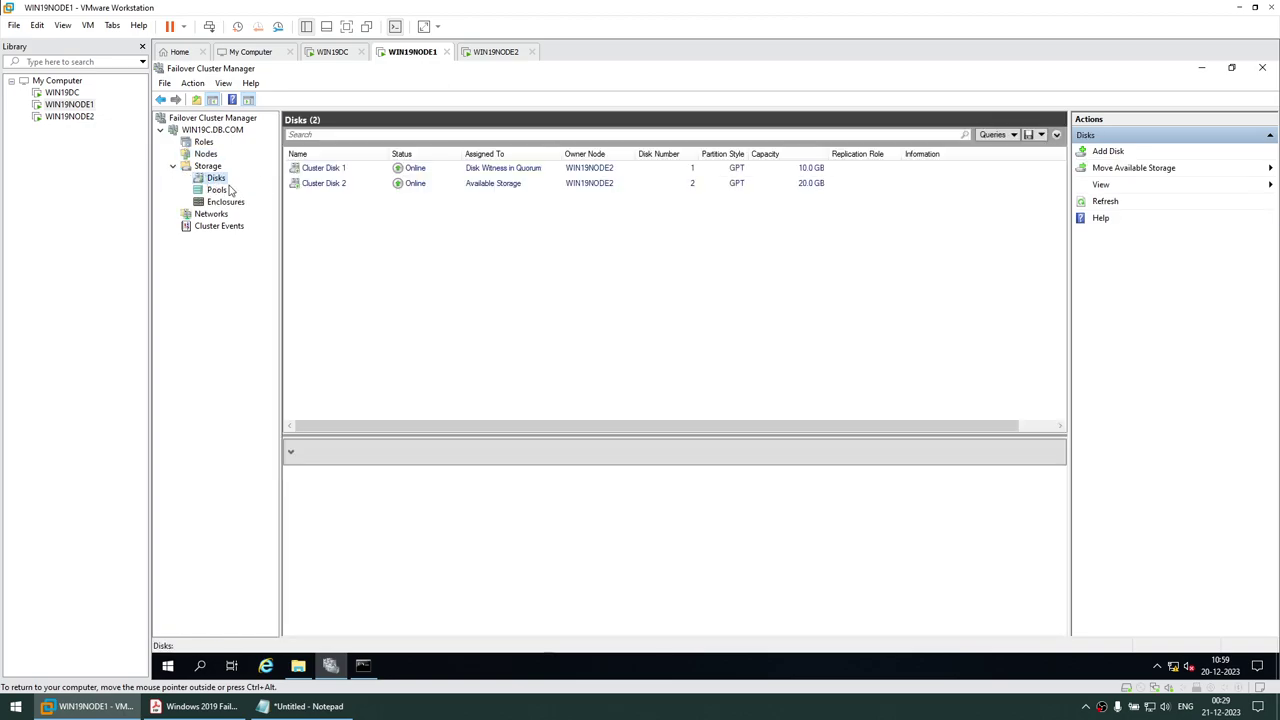
left_click(519, 172)
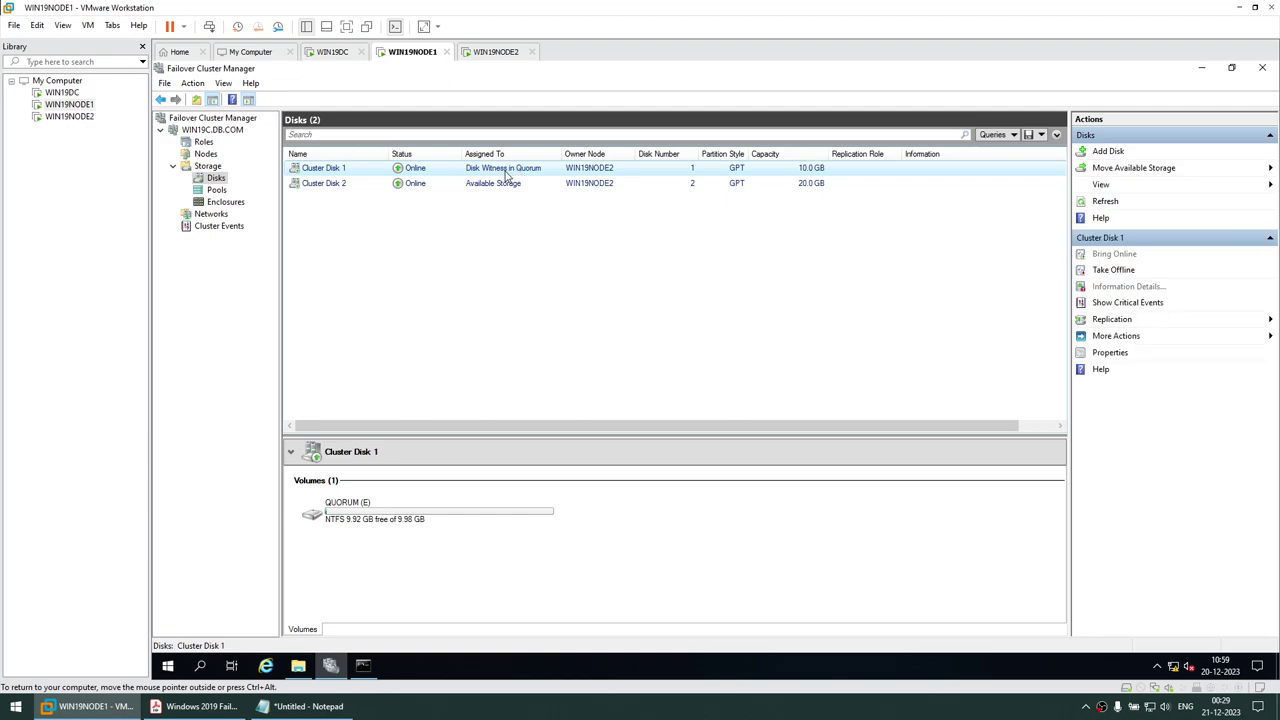
left_click(482, 187)
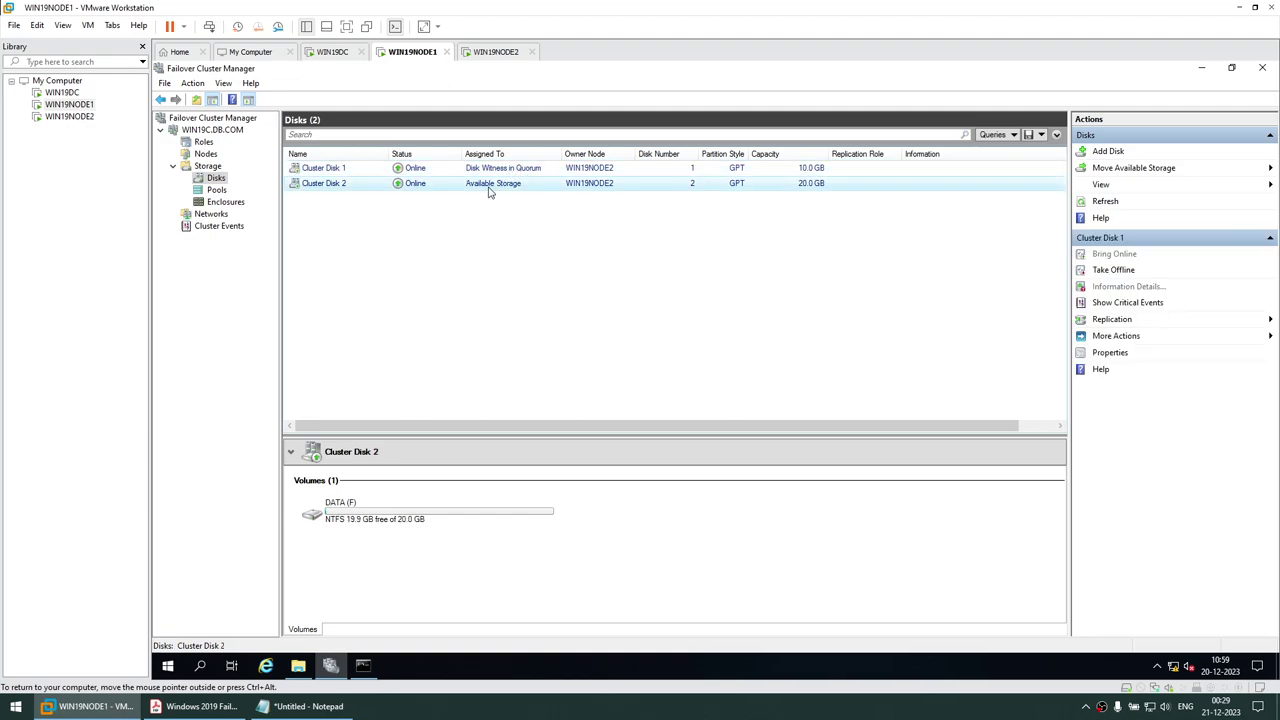
left_click(328, 172)
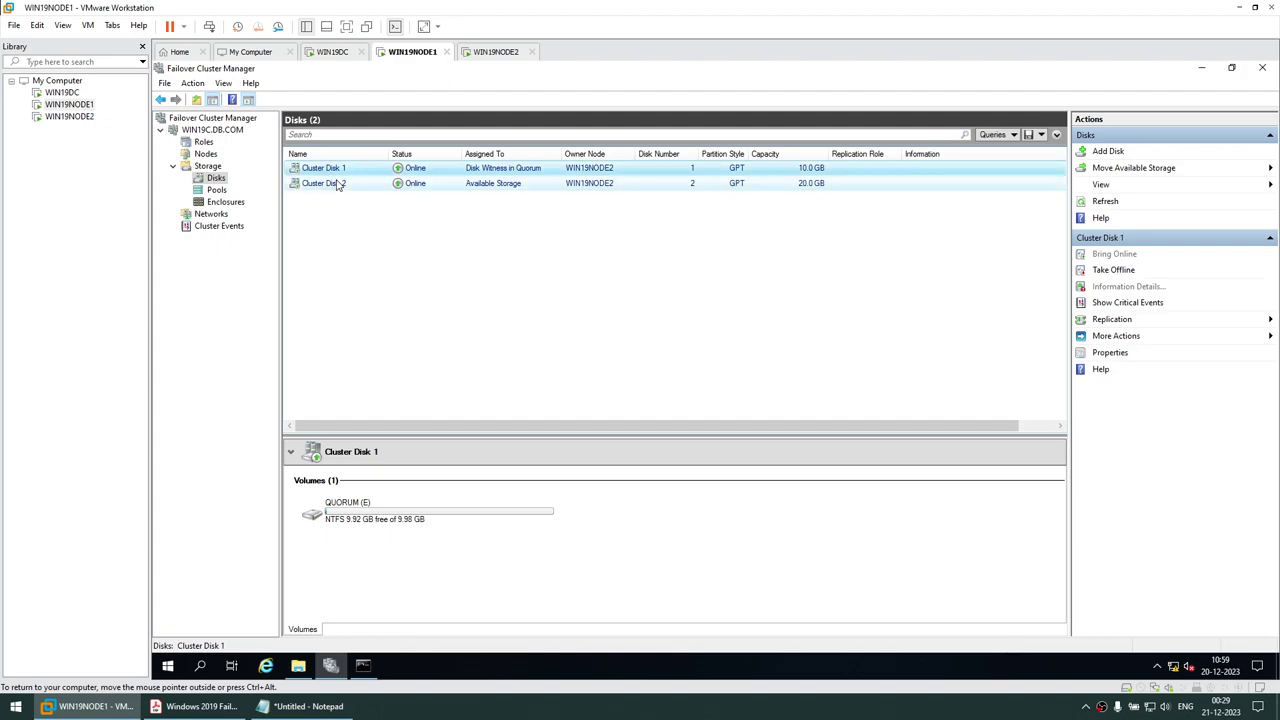
right_click(337, 172)
left_click(379, 281)
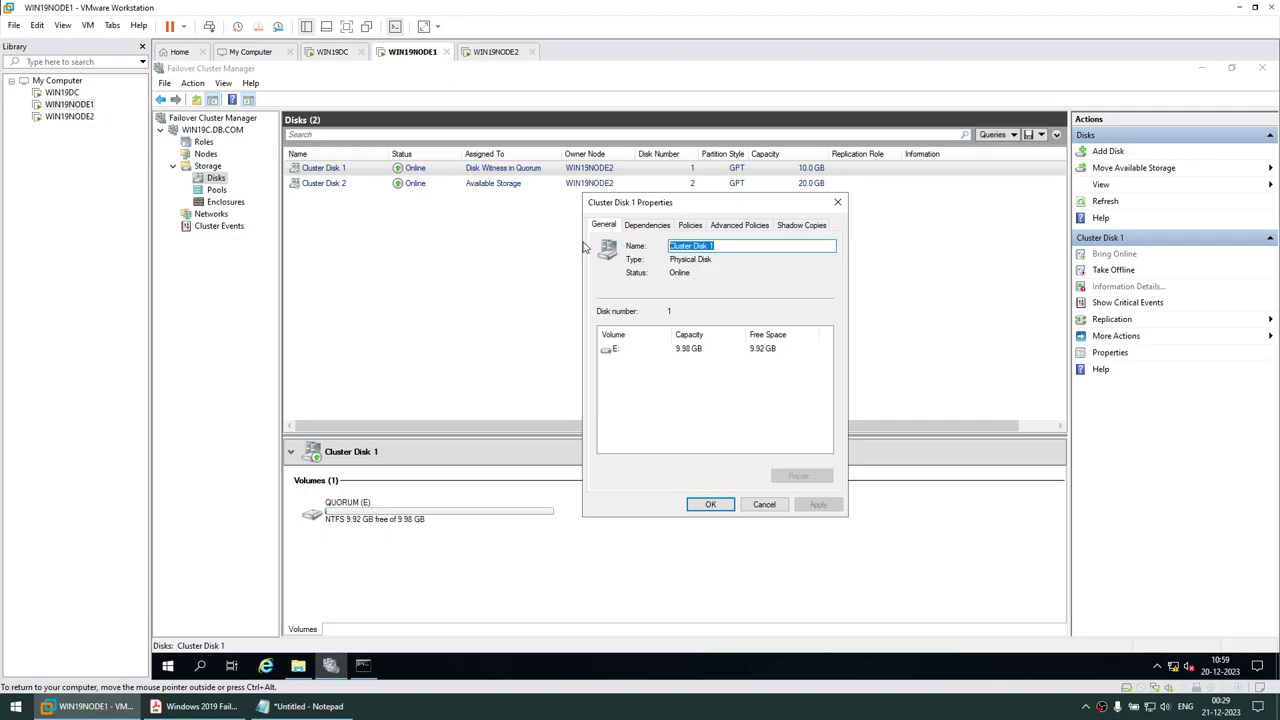
type("QUORUM")
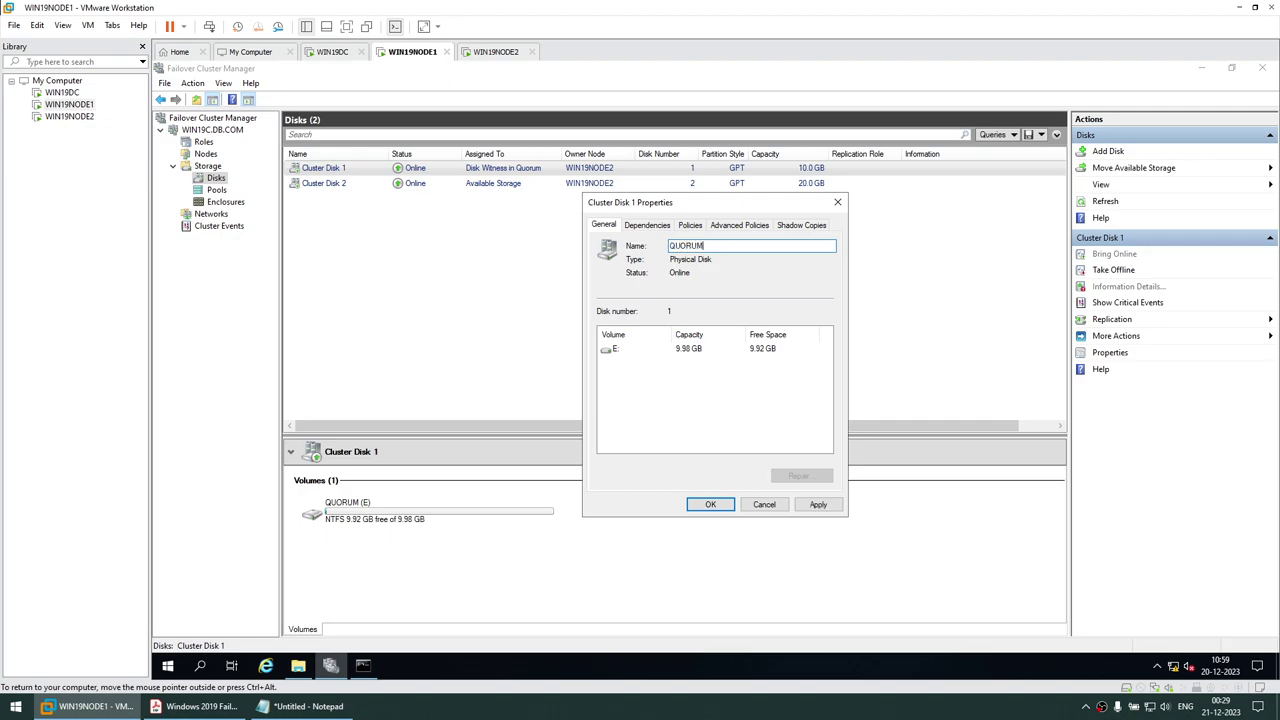
left_click(818, 504)
left_click(710, 504)
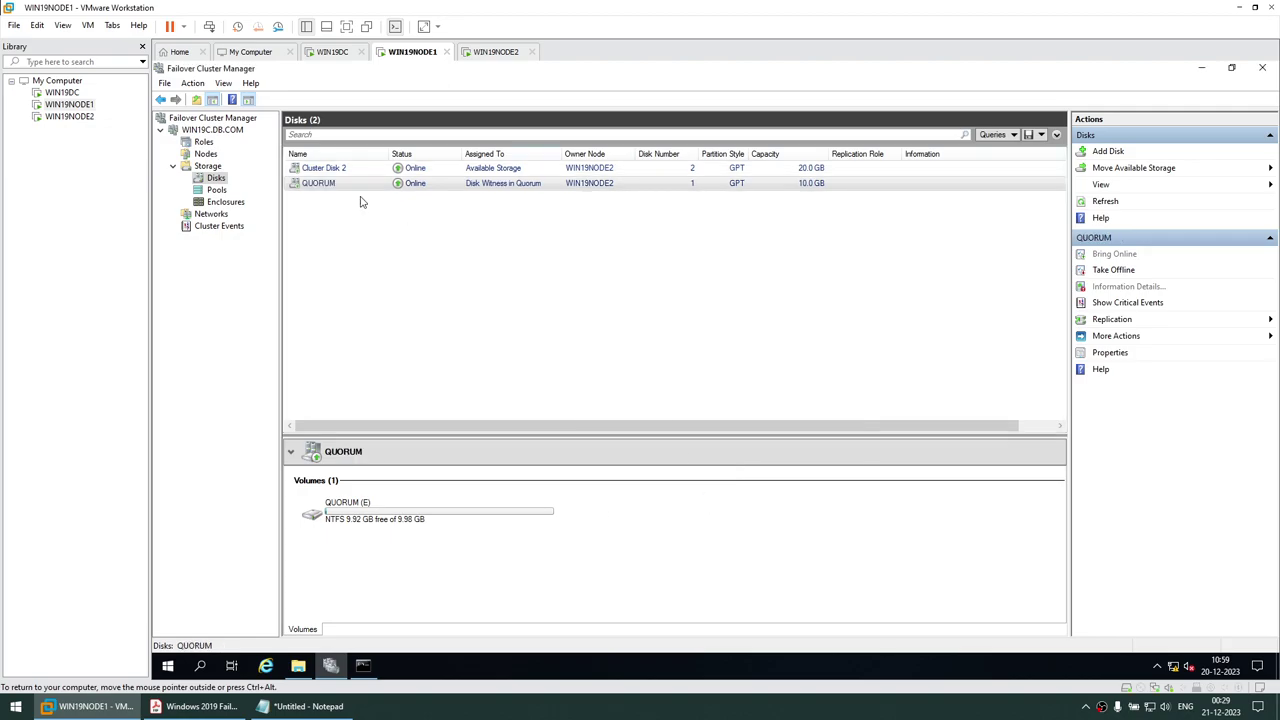
Rename Cluster Disk 2 to DATA in its Properties
left_click(327, 169)
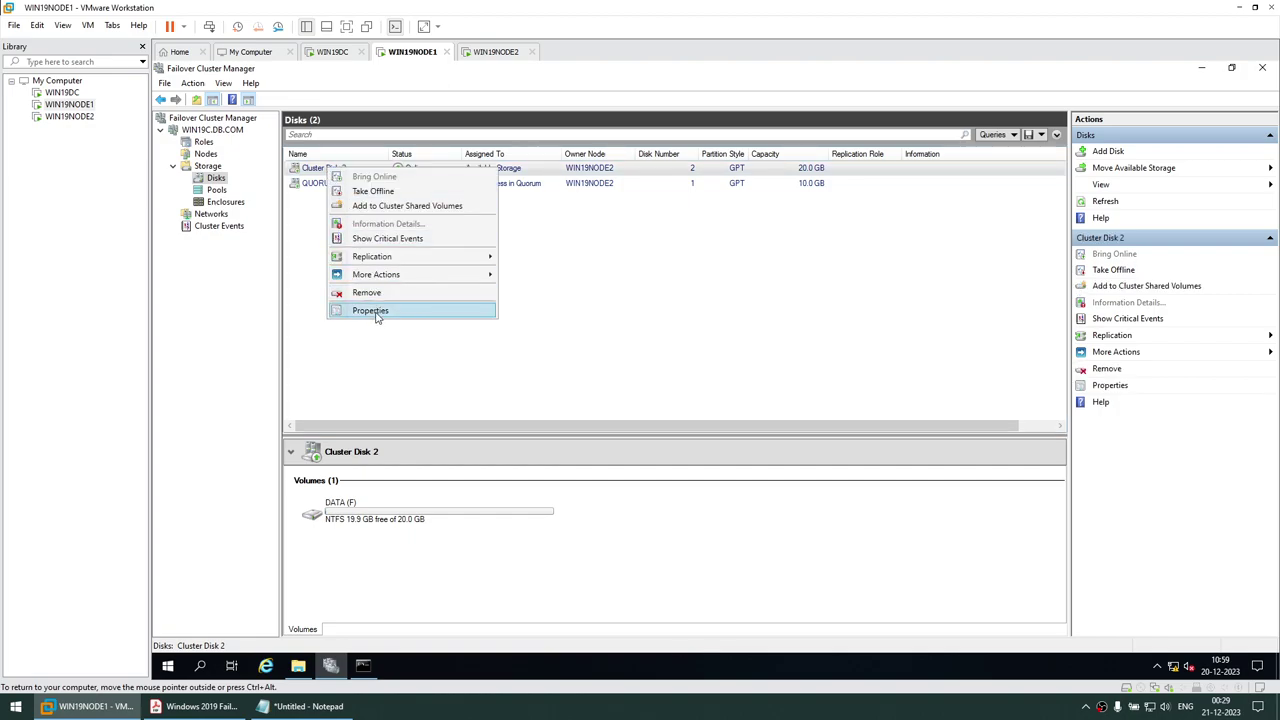
left_click(370, 310)
type("DATA")
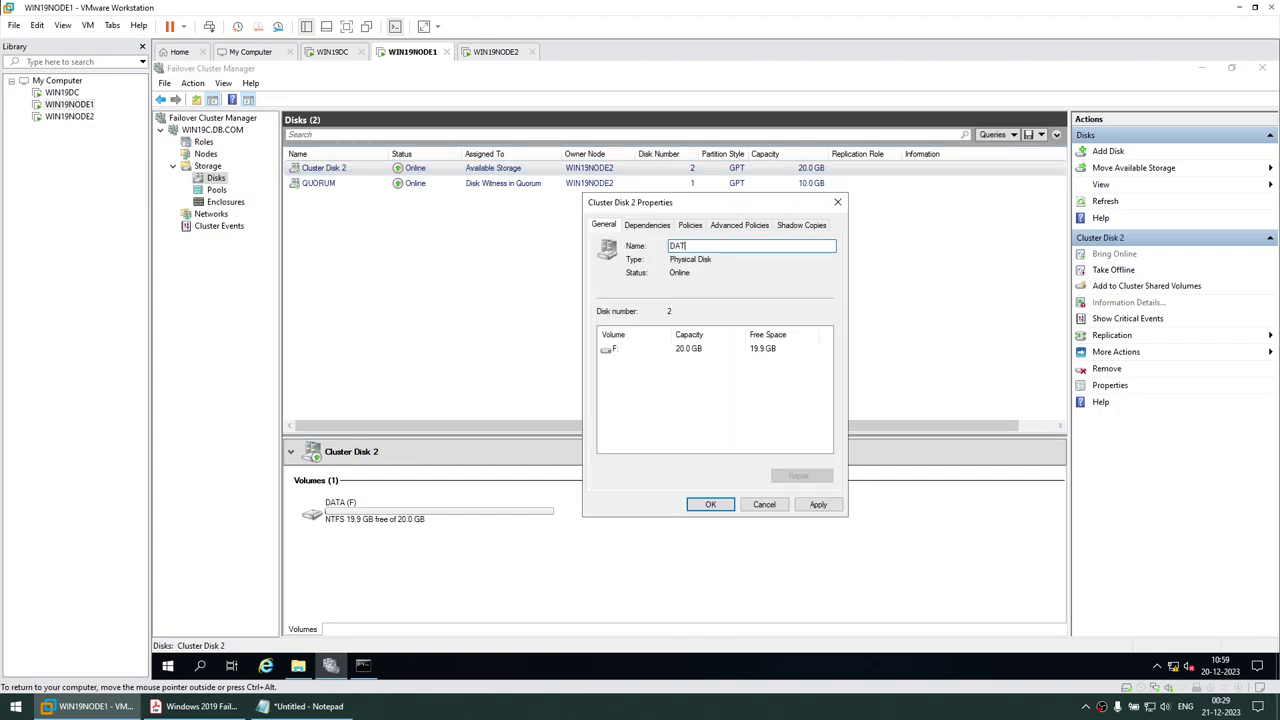
left_click(818, 506)
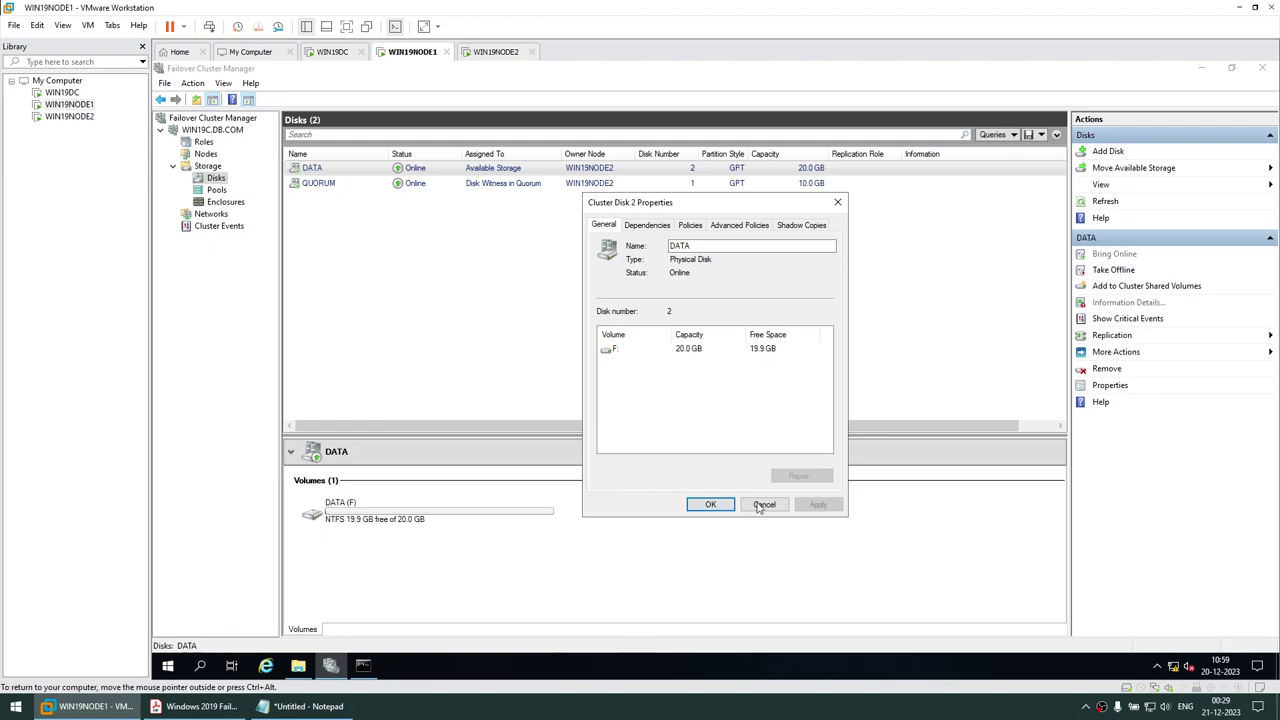
left_click(712, 505)
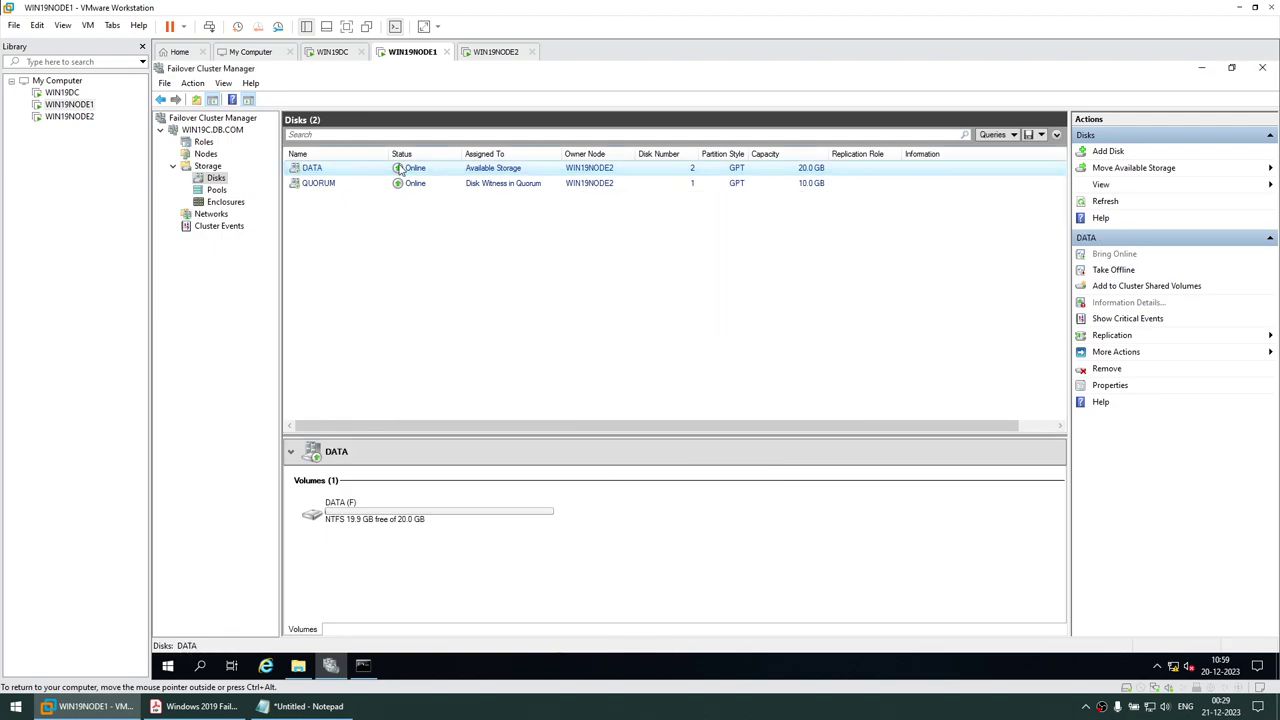
Sort the disks by name, check the QUORUM disk, and return to the WIN19C summary
left_click(367, 153)
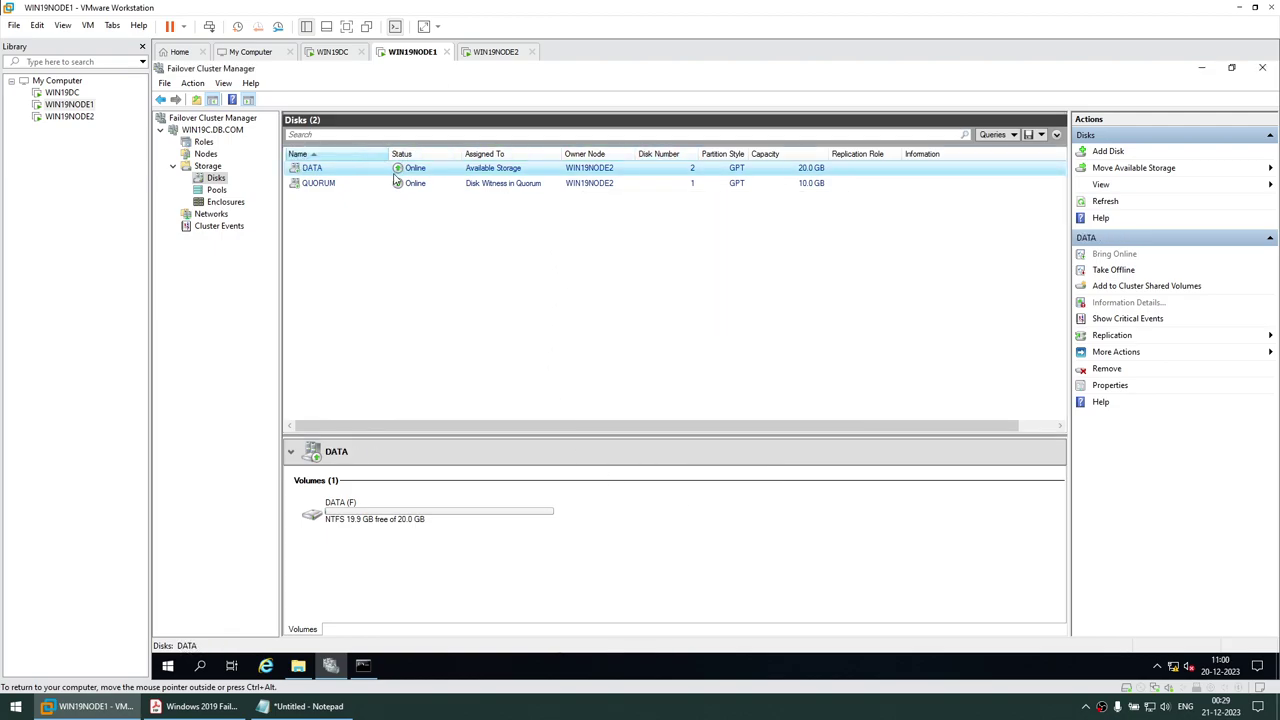
left_click(796, 186)
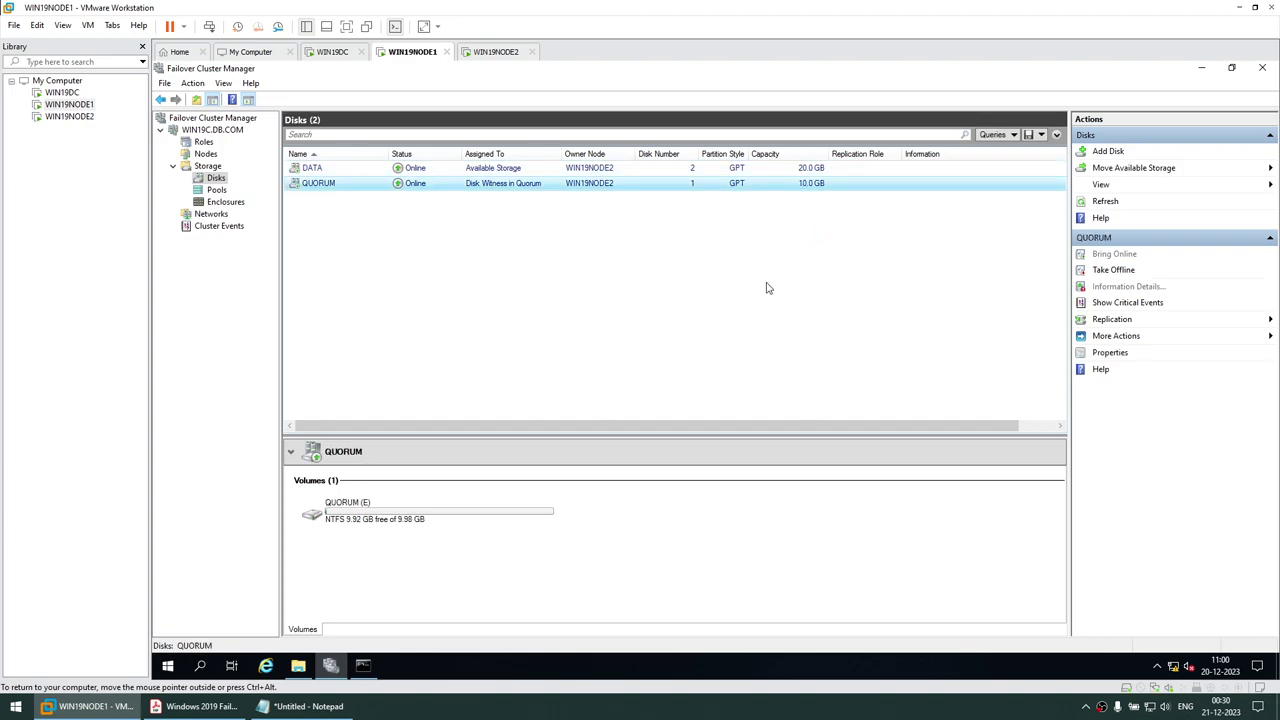
left_click(203, 131)
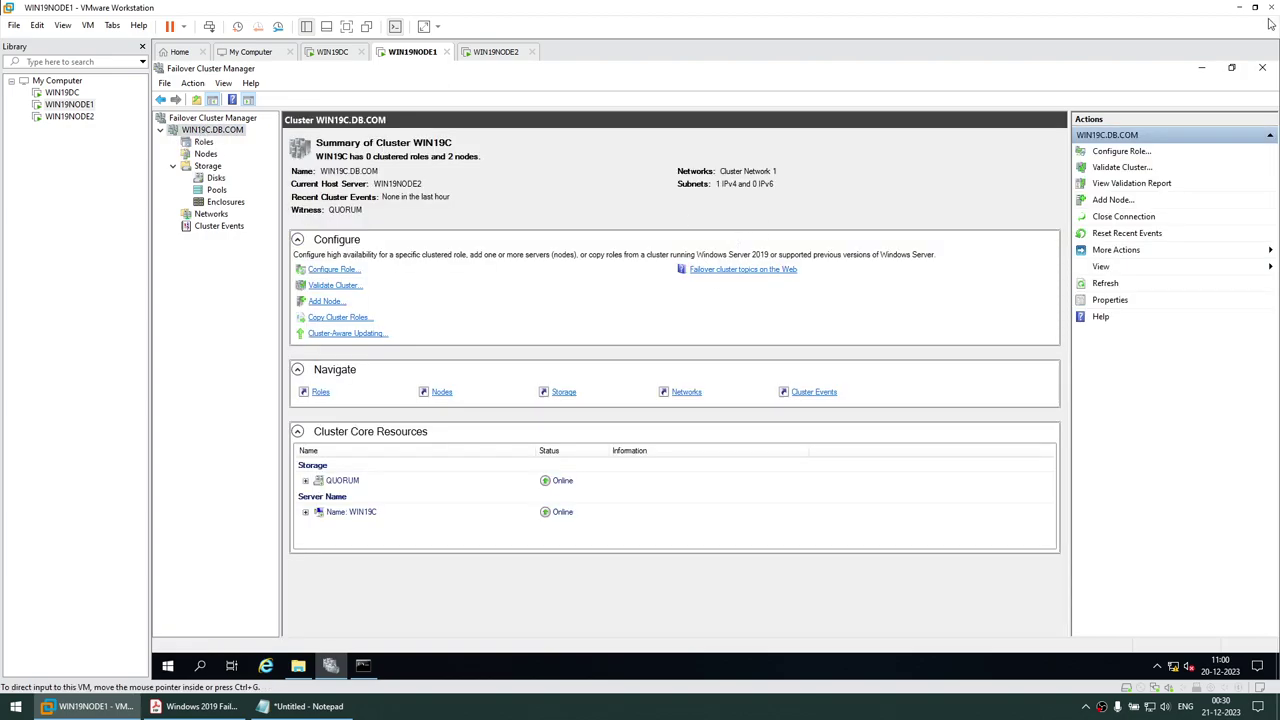
left_click(196, 706)
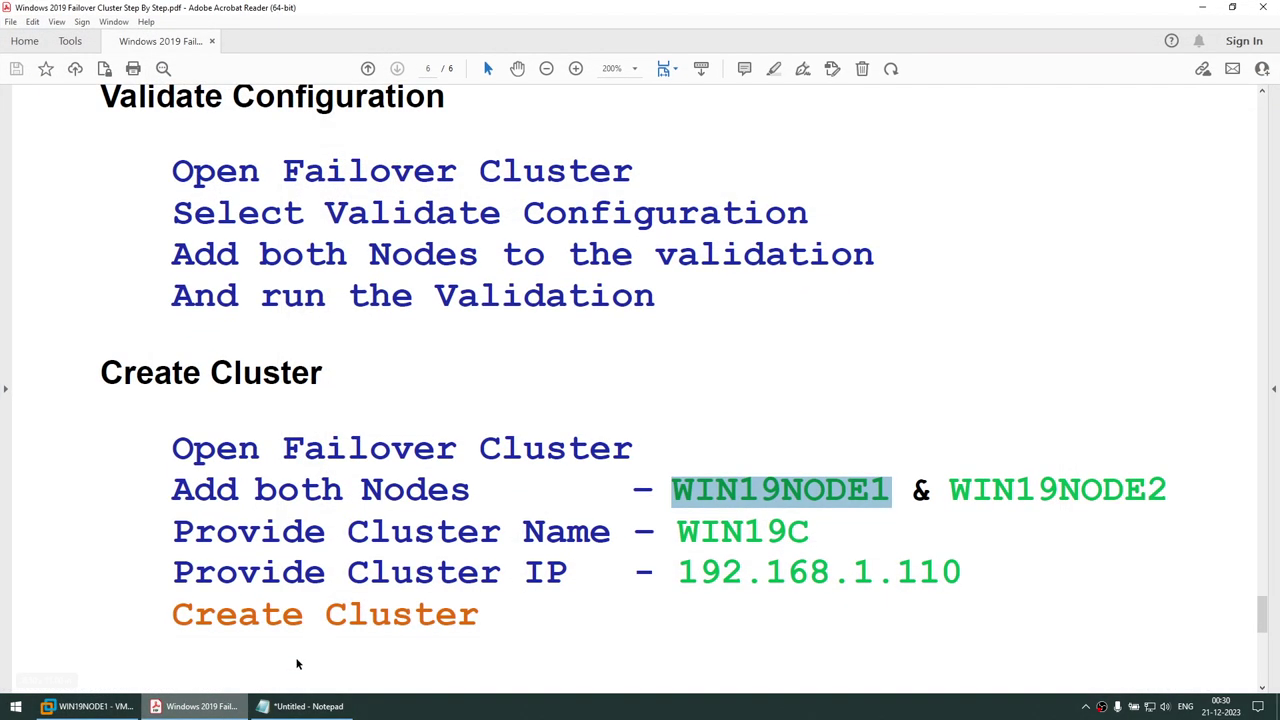
Scroll the PDF guide back to its title page, briefly highlighting the title text
scroll(663, 309, "up", 3)
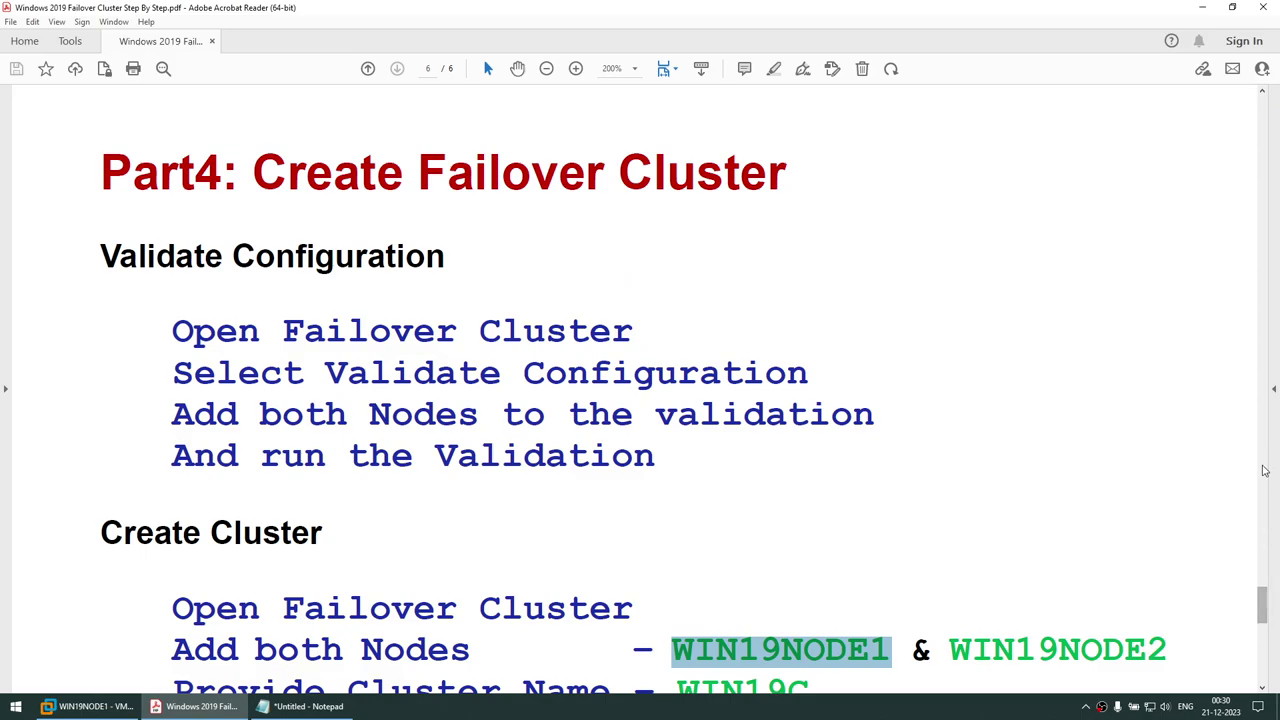
left_click_drag(1262, 603, 1263, 120)
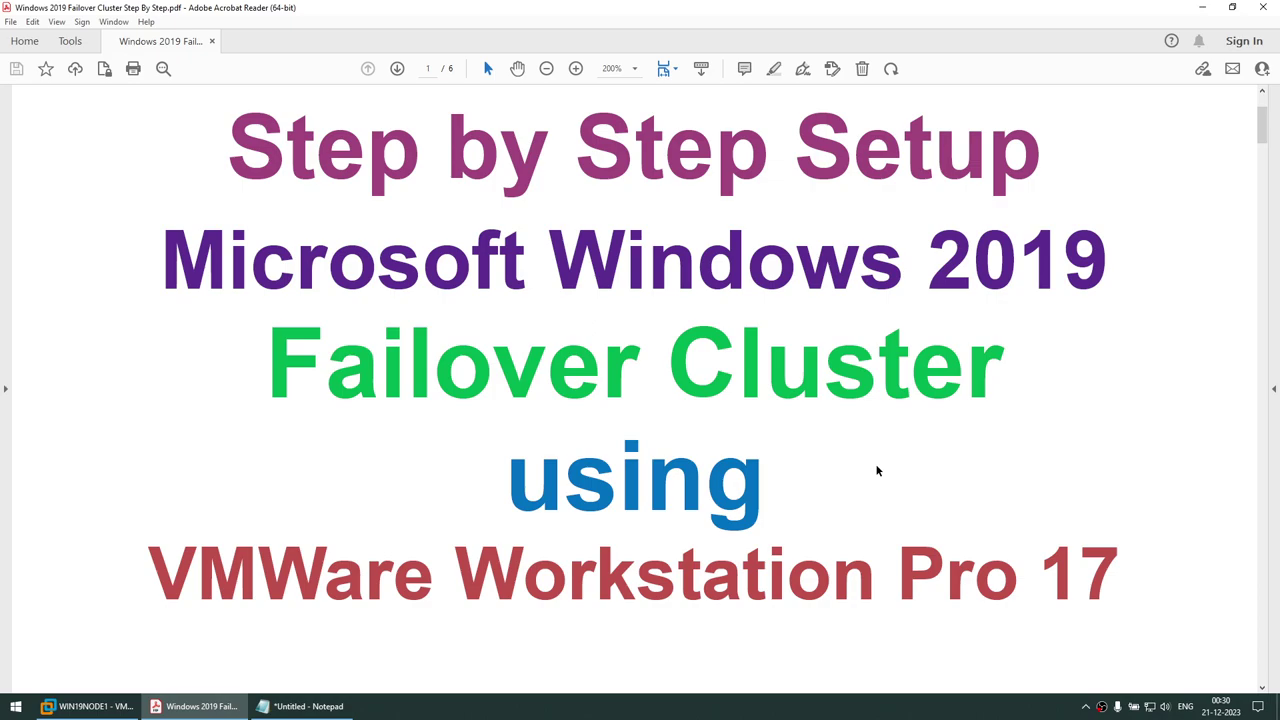
left_click_drag(549, 252, 1050, 272)
left_click_drag(138, 600, 1066, 588)
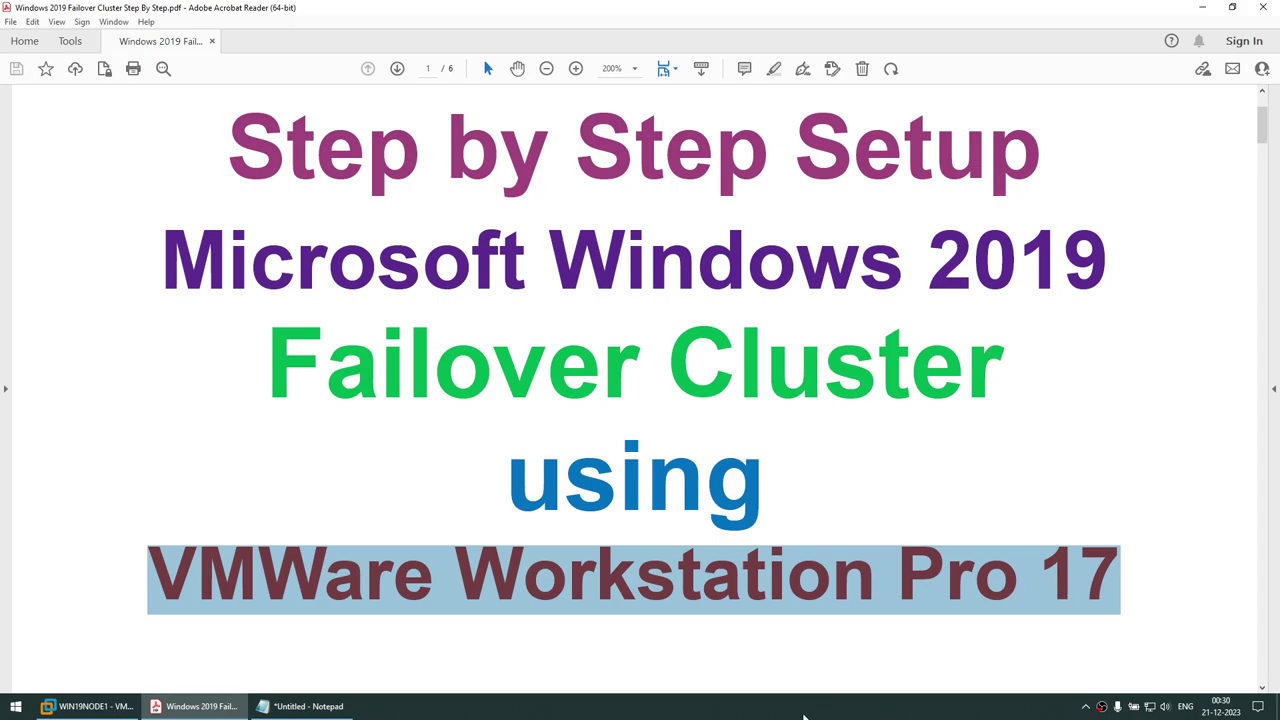
left_click(871, 651)
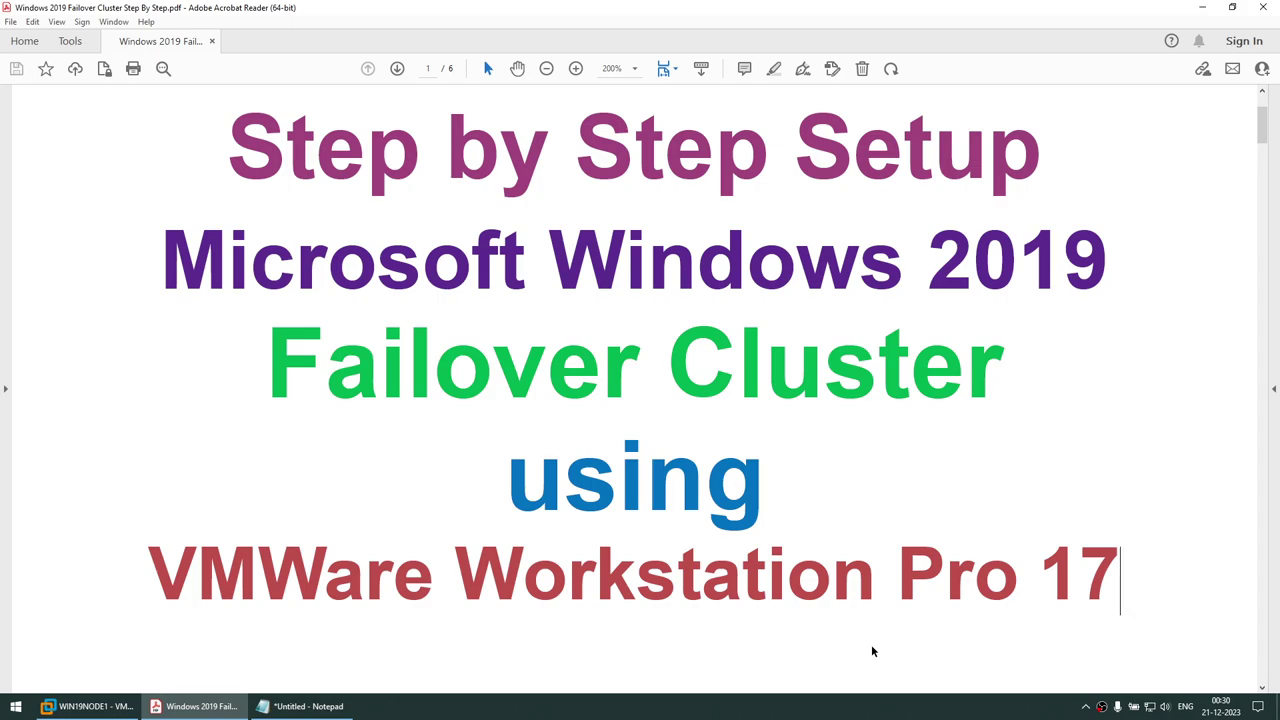
left_click(909, 712)
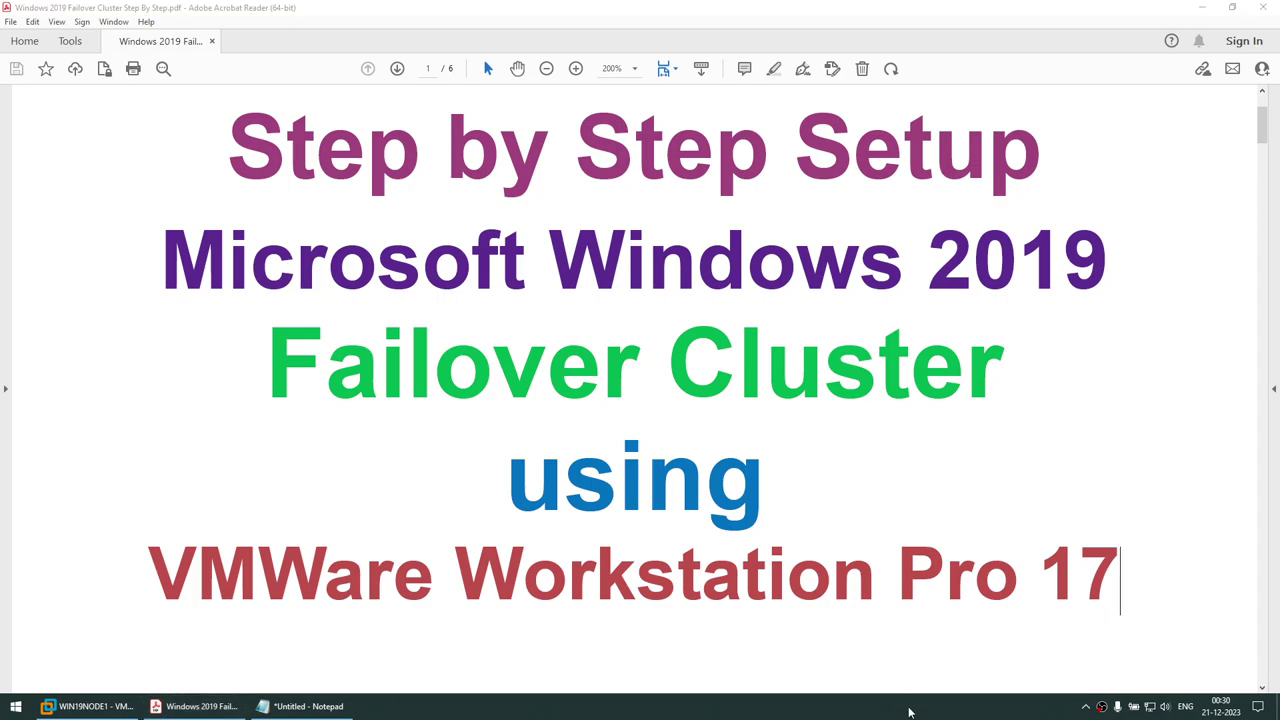